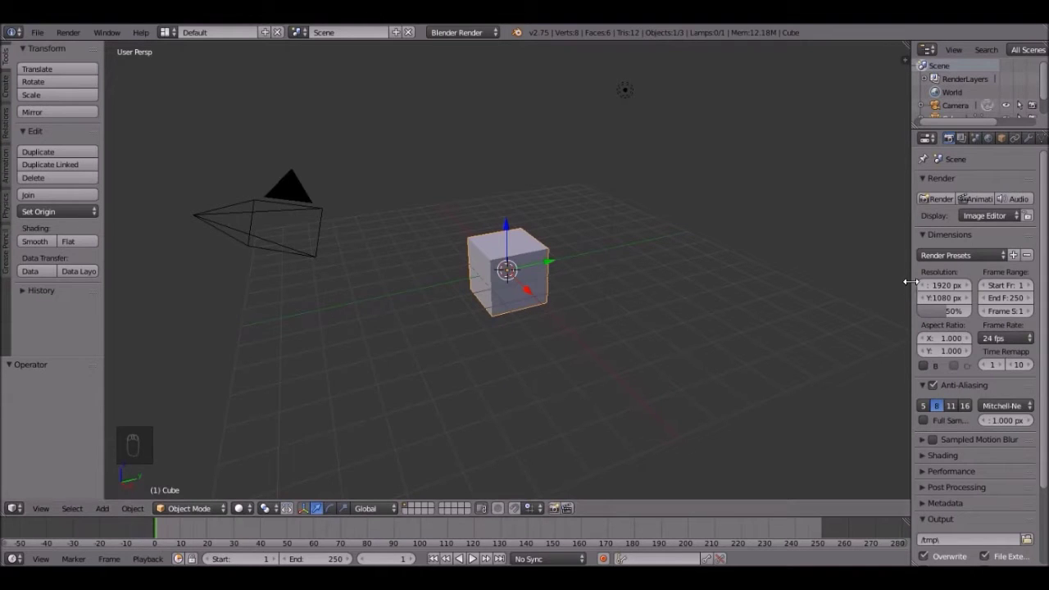
Widen the properties editor and hide the tool shelf of the 3D view.
left_click_drag(911, 282, 836, 277)
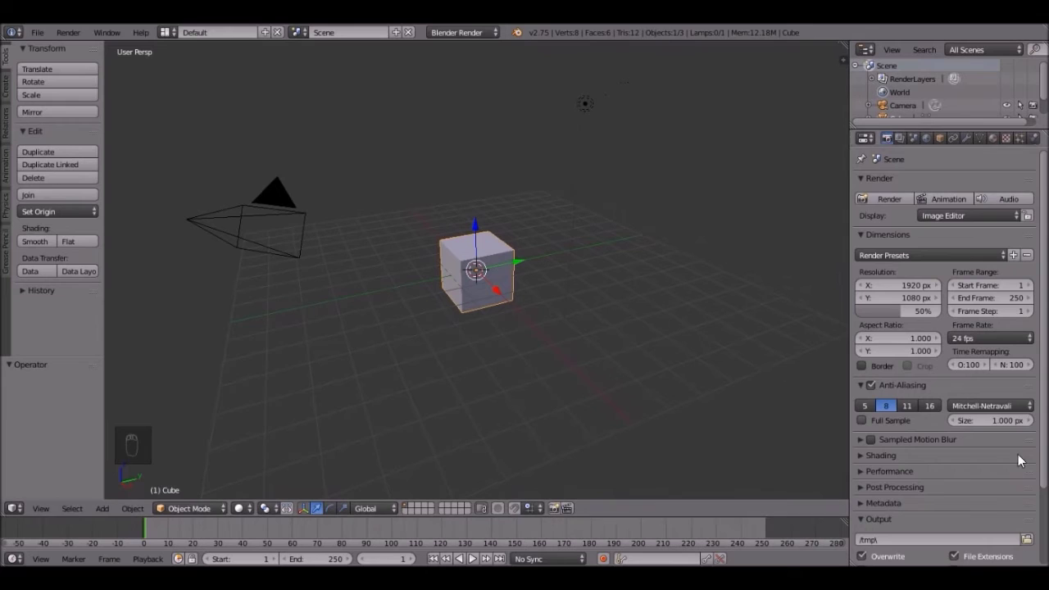
scroll(1018, 454, "down", 3)
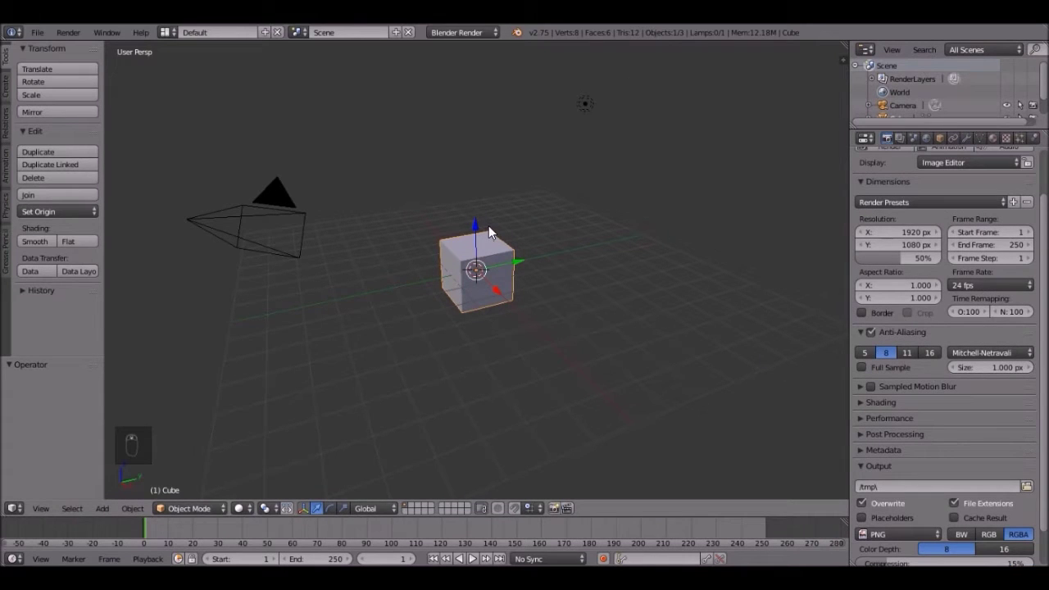
key("t")
key("t")
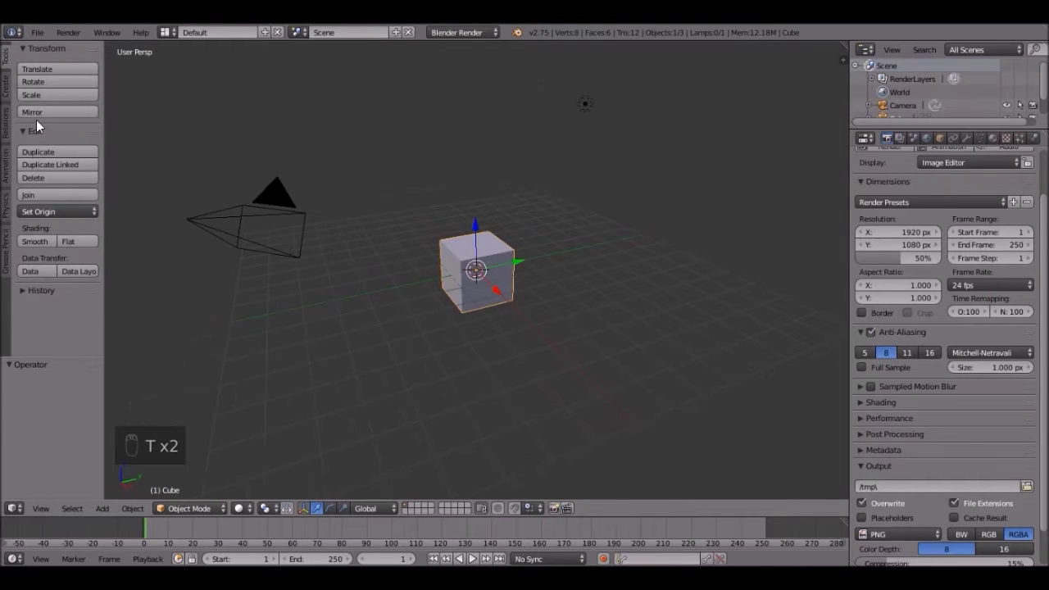
key("t")
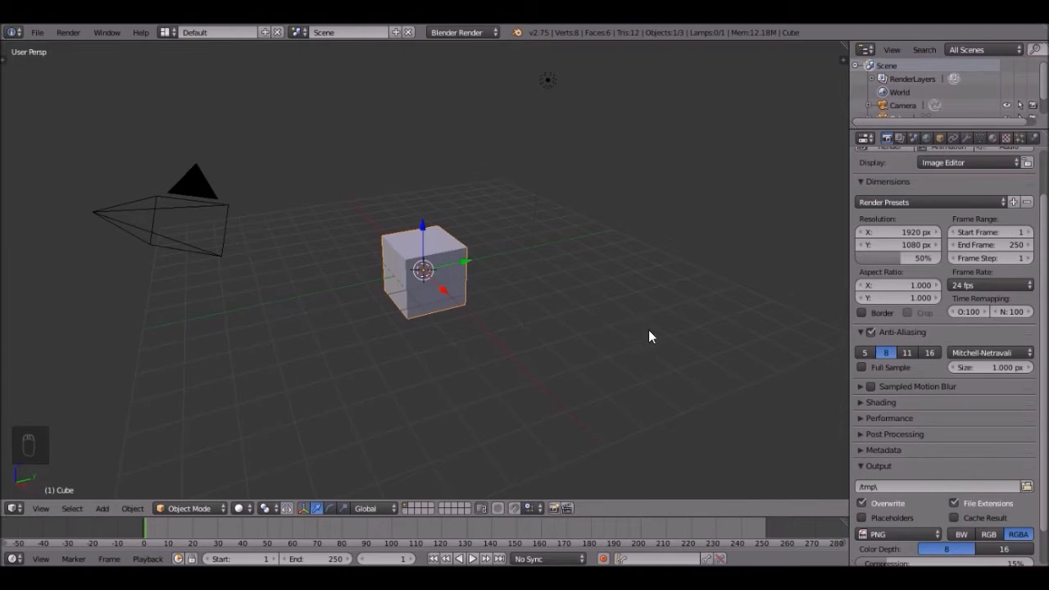
key("n")
scroll(784, 409, "down", 2)
key("n")
scroll(394, 308, "up", 4)
scroll(435, 304, "down", 5)
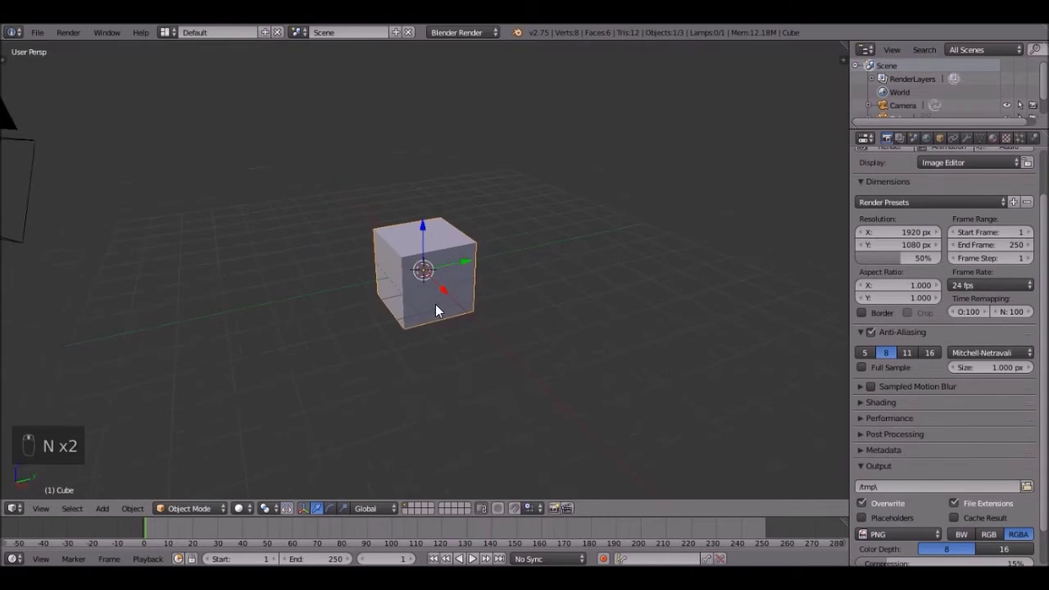
Delete the default cube and leave nothing selected in the scene.
scroll(419, 313, "up", 2)
scroll(419, 313, "up", 2)
key("x")
left_click(421, 312)
key("a")
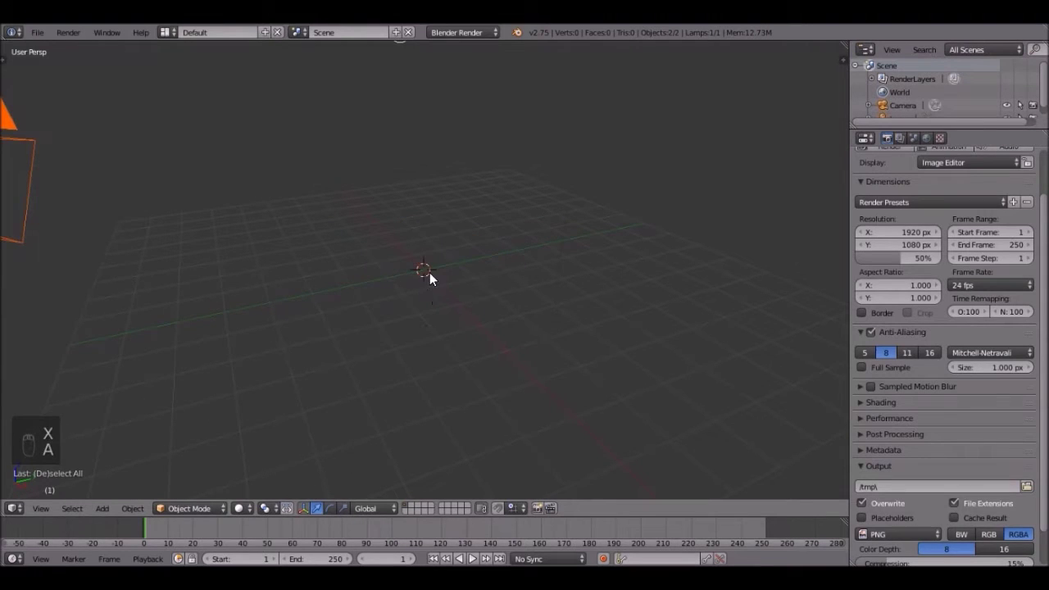
key("a")
Add a torus mesh at the scene's origin.
key("shift+a")
mouse_move(435, 279)
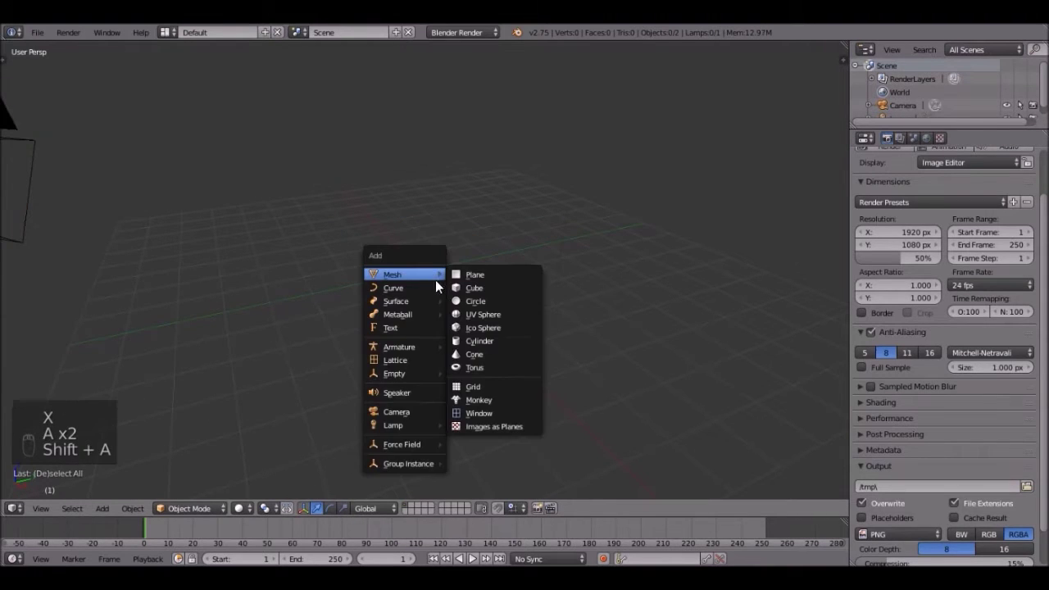
left_click(478, 362)
middle_click_drag(452, 346, 468, 377)
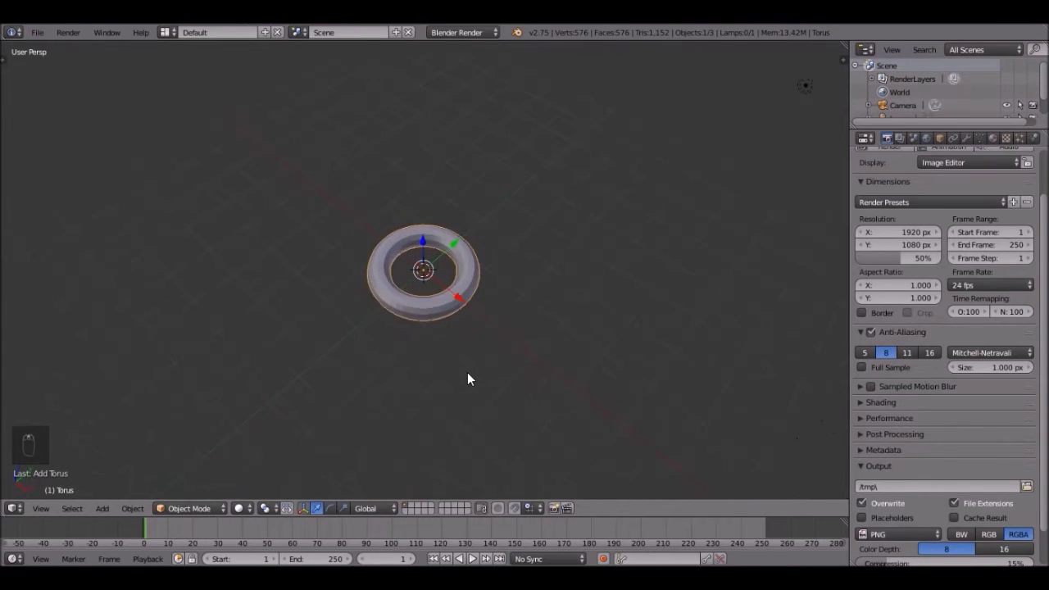
Select the torus's upper half in an orthographic top wireframe view and move it along Y to stretch the ring into an elongated chain link.
key("KP_7")
key("KP_5")
scroll(475, 292, "up", 5)
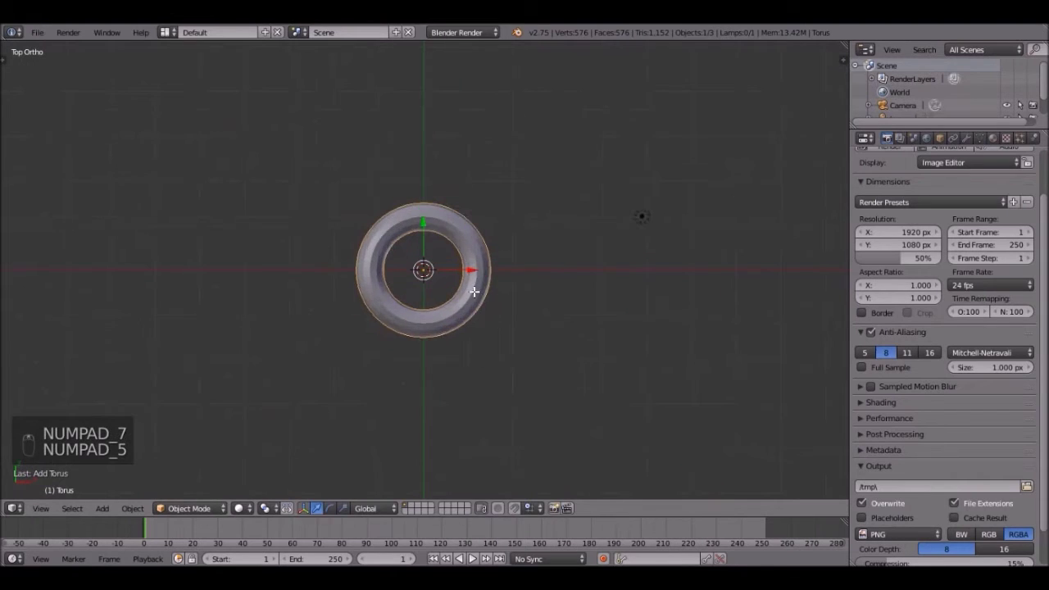
key("Tab")
key("z")
key("a")
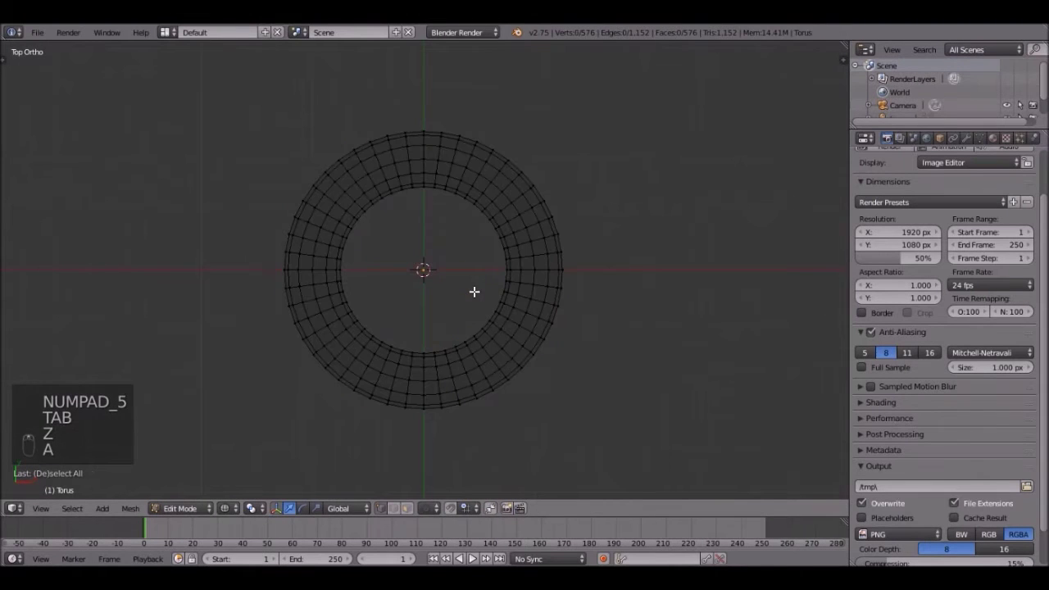
key("b")
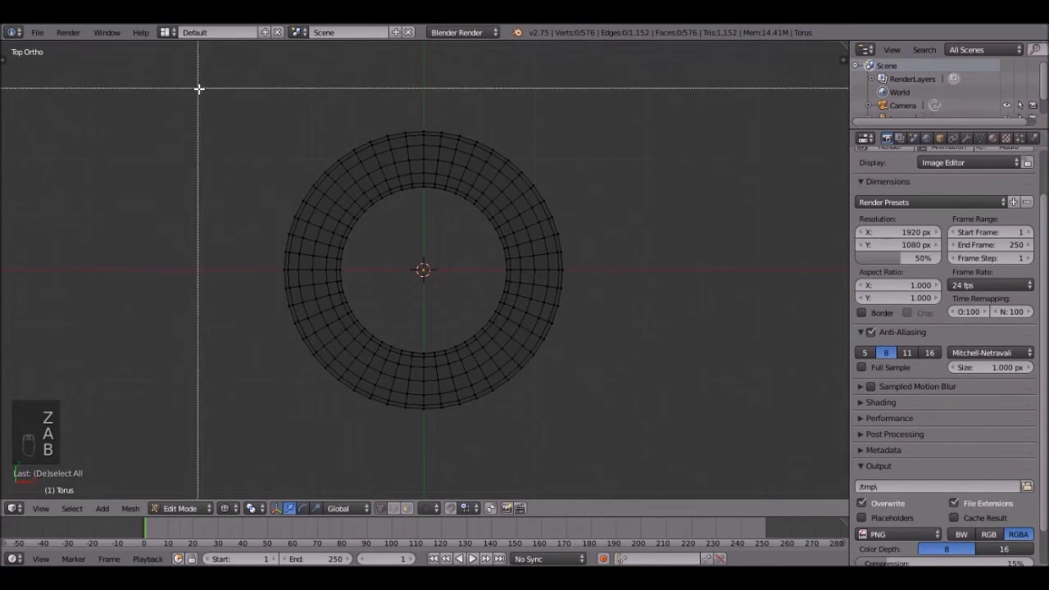
left_click_drag(196, 76, 660, 264)
middle_click_drag(480, 235, 479, 325, "shift")
left_click_drag(423, 239, 422, 104)
key("Tab")
scroll(486, 270, "down", 3)
scroll(487, 269, "up", 2)
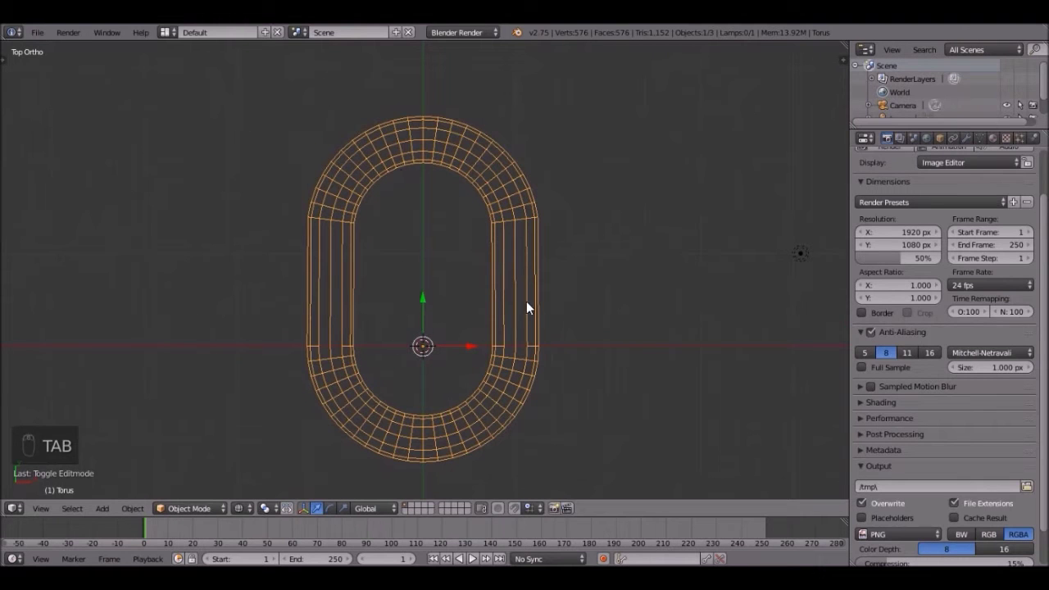
scroll(508, 316, "down", 2)
scroll(493, 318, "up", 3)
scroll(494, 319, "down", 2)
Switch the link back to solid shading and select its entire mesh in Edit Mode.
key("Tab")
mouse_move(524, 313)
middle_mouse_down()
mouse_move(435, 254)
mouse_move(471, 264)
middle_mouse_up()
key("z")
key("a")
key("a")
key("a")
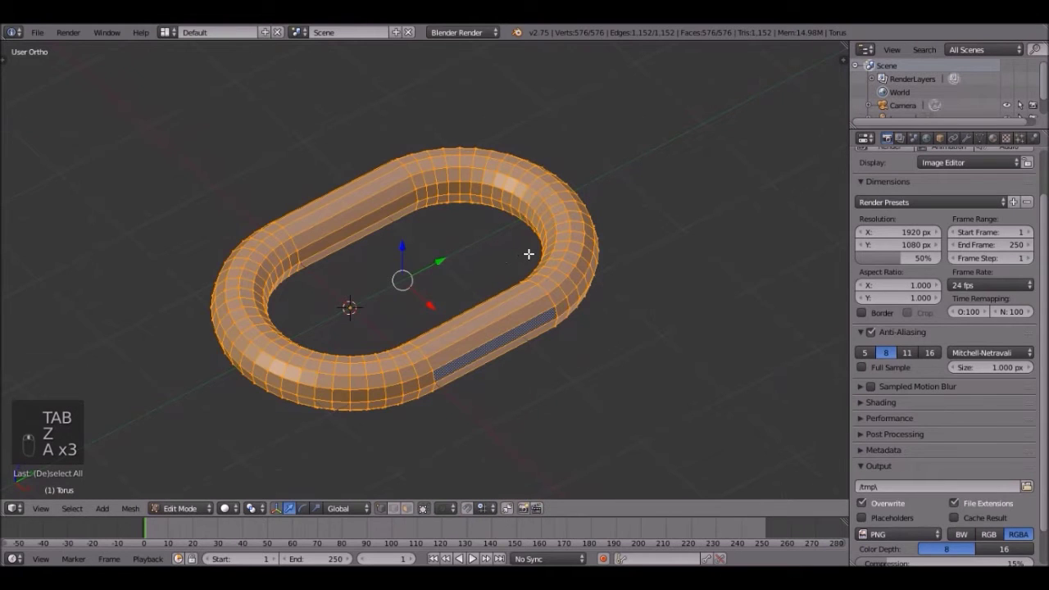
Try fattening the whole link by about 0.1 with Shrink/Fatten, and undo the change.
key("alt+s")
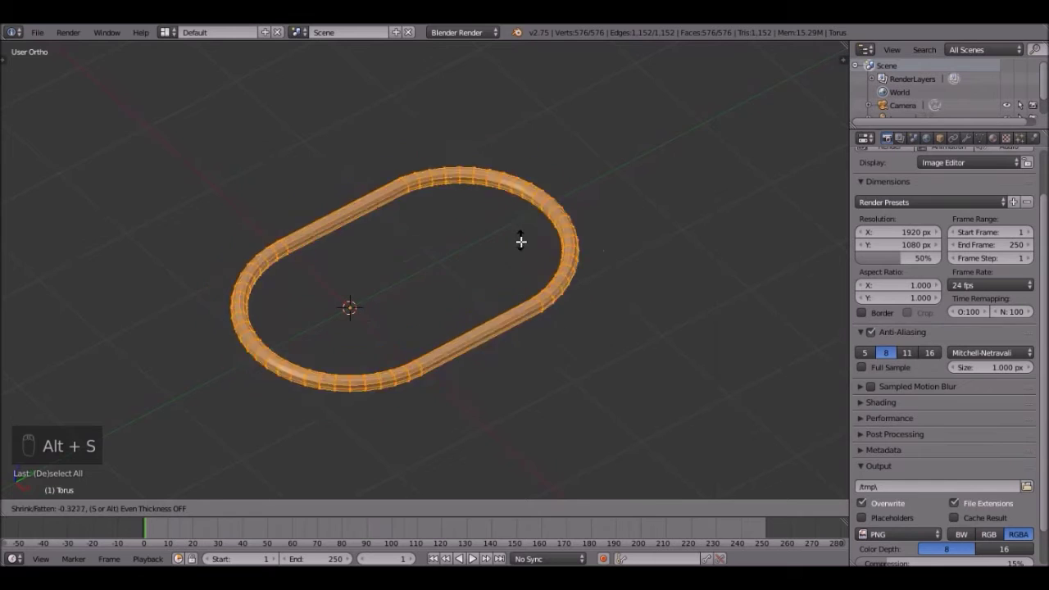
right_click(537, 258)
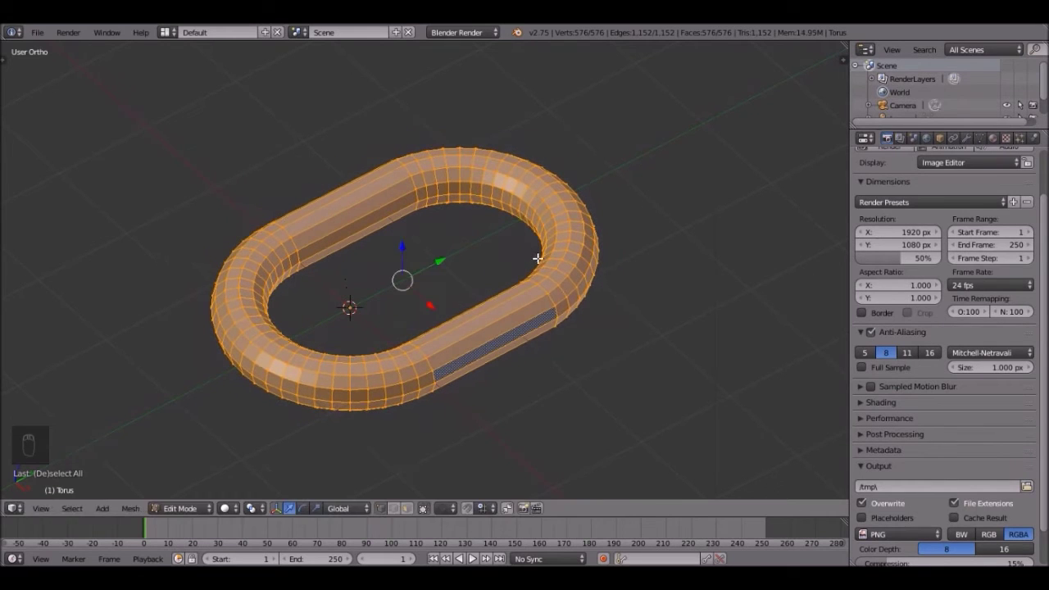
key("alt+s")
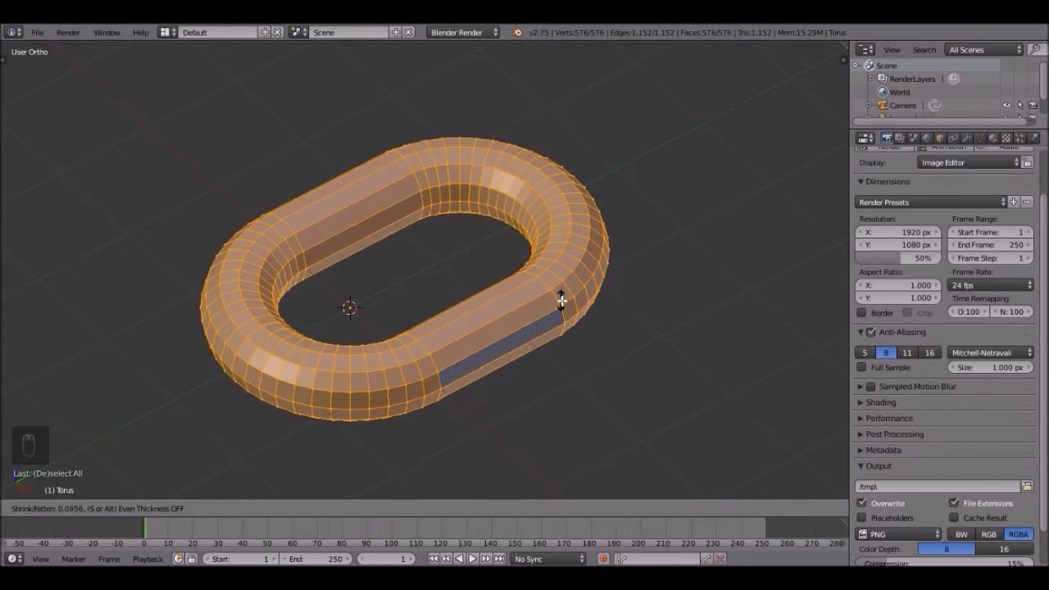
left_click(562, 299)
middle_click_drag(452, 290, 498, 277)
key("Tab")
scroll(498, 277, "up", 3)
key("t")
key("t")
key("t")
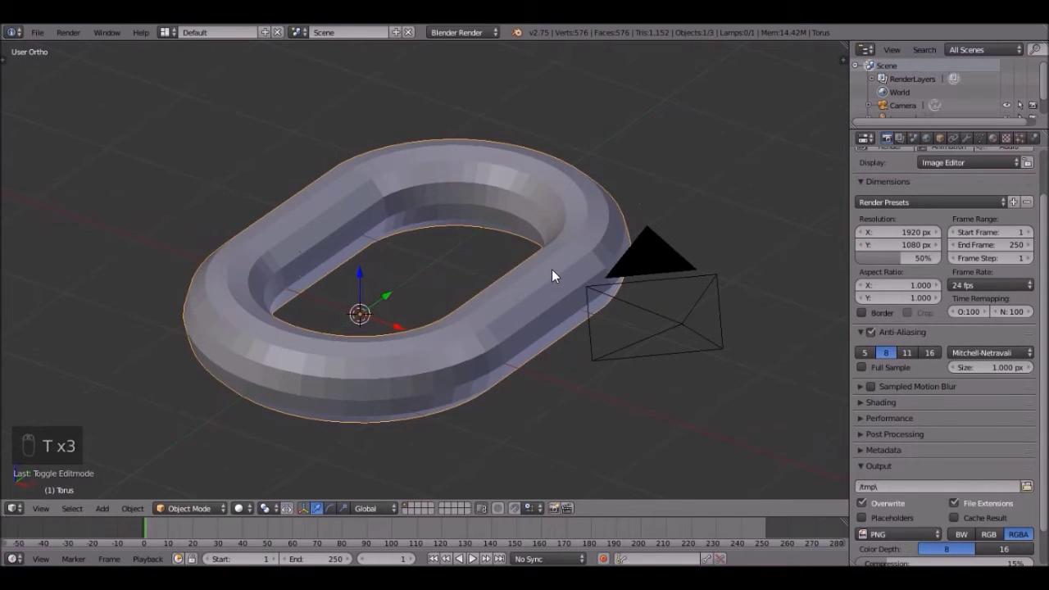
key("ctrl+z")
Select the link's whole mesh again and fatten it by about 0.03 with Shrink/Fatten.
key("Tab")
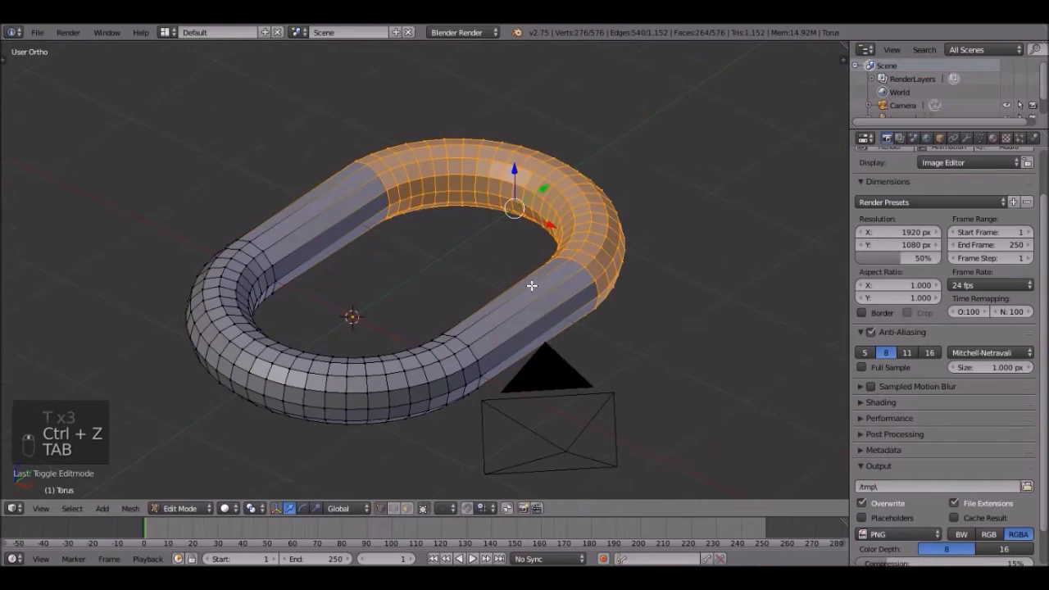
key("a")
key("a")
key("a")
key("a")
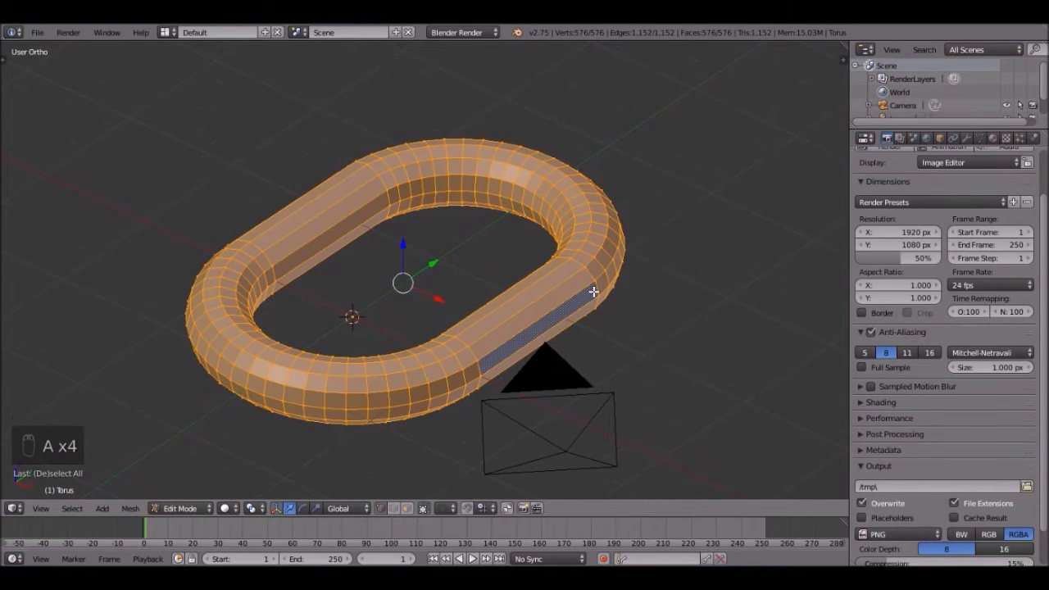
key("alt+s")
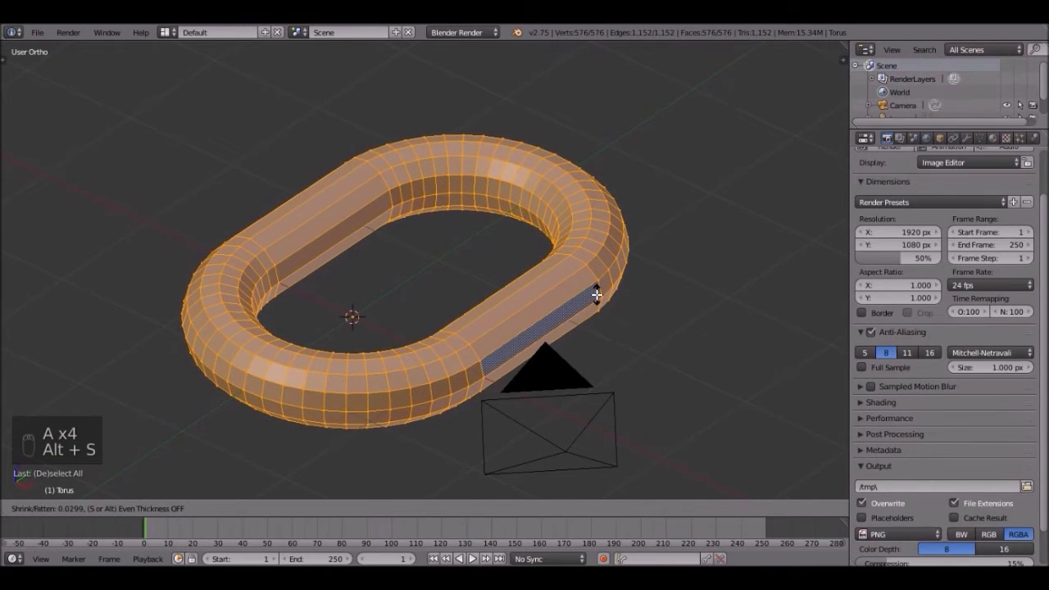
left_click(597, 295)
key("Tab")
scroll(470, 357, "down", 3)
scroll(468, 322, "up", 5)
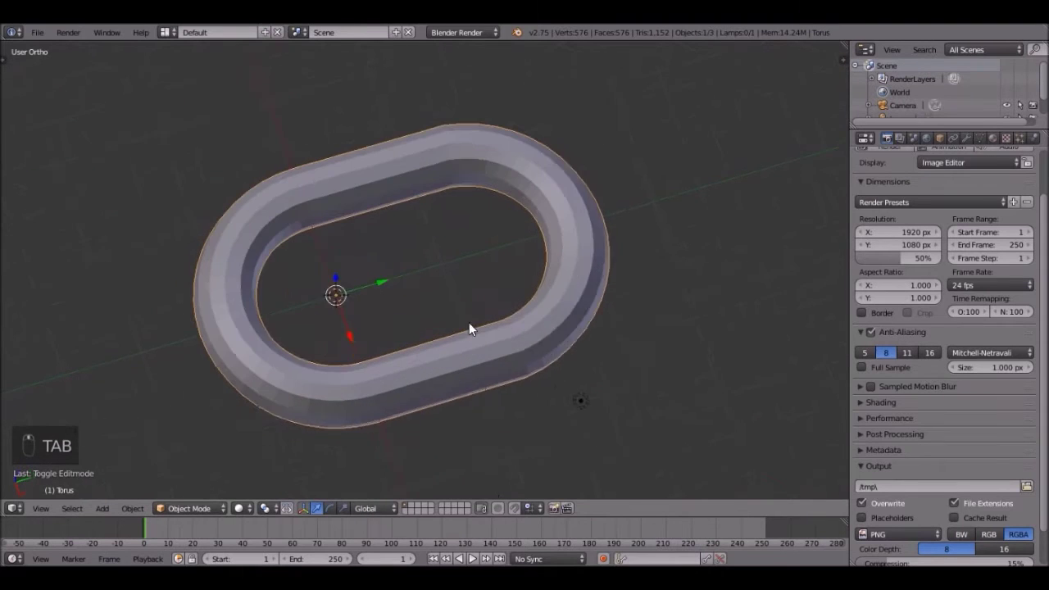
Add two evenly spaced loop cuts across one straight side of the link.
middle_click_drag(464, 299, 462, 276)
key("Tab")
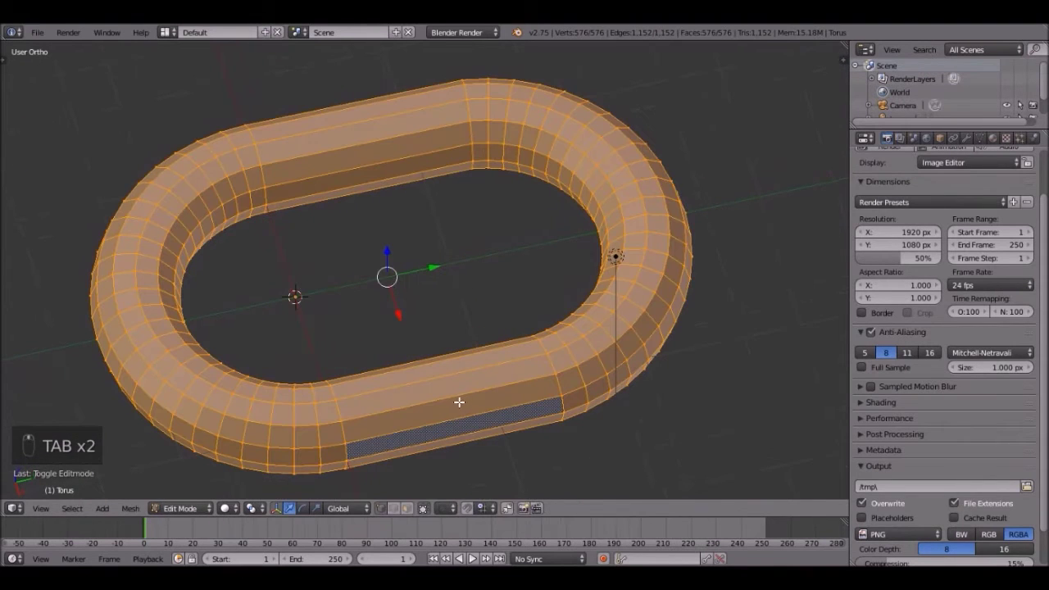
key("ctrl+r")
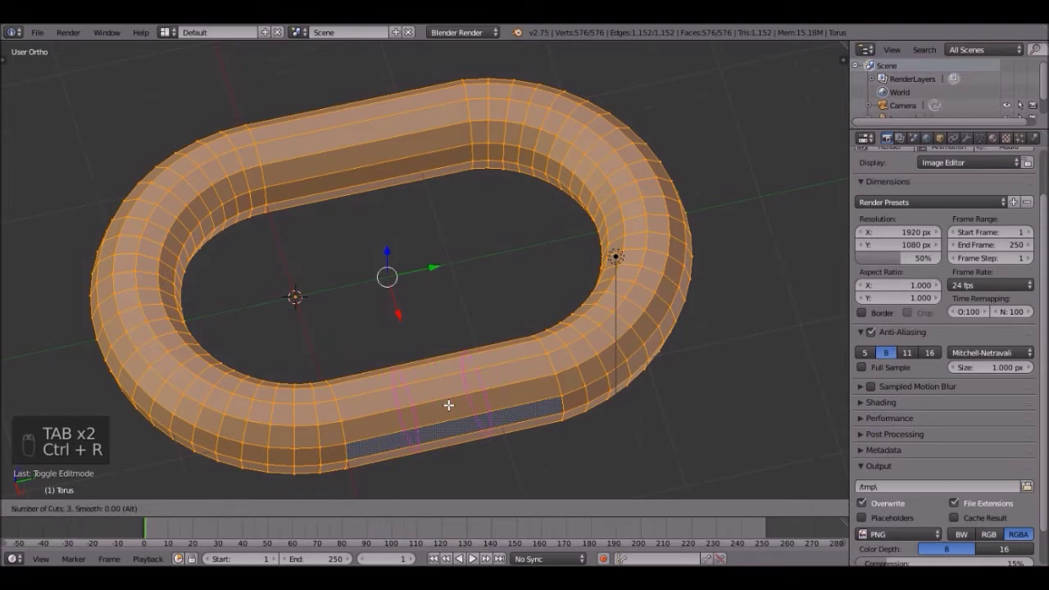
left_click(449, 405)
right_click(448, 404)
Extrude the band between the two loop cuts in place and scale it up slightly to form a raised collar.
scroll(616, 409, "up", 2)
key("e")
right_click(574, 344)
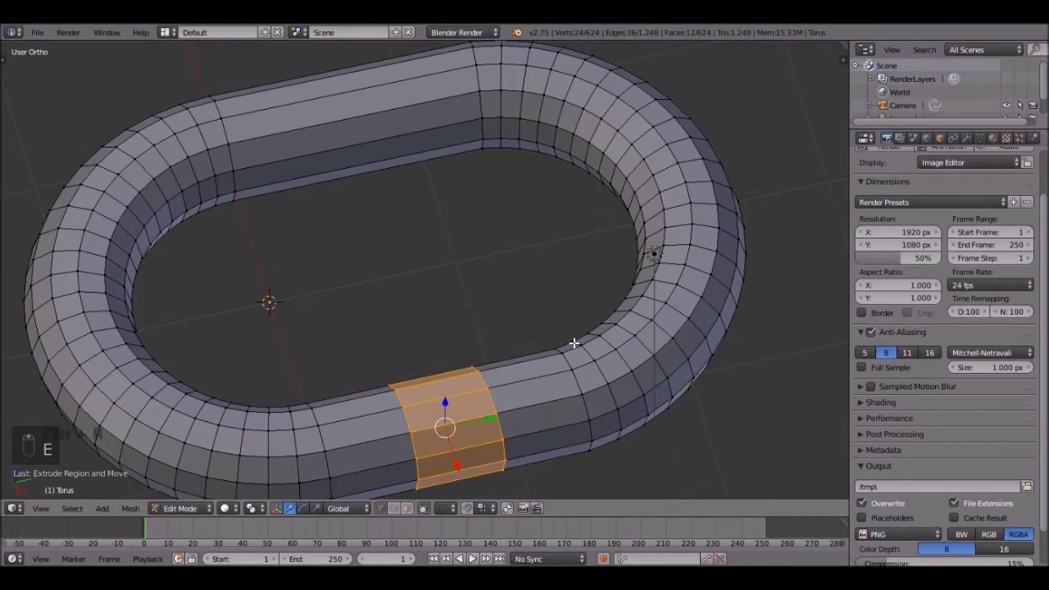
key("s")
left_click(581, 339)
key("Tab")
scroll(499, 386, "down", 3)
middle_click_drag(499, 386, 535, 362)
Rescale the extruded collar band in Edit Mode and return to Object Mode.
key("Tab")
scroll(721, 314, "up", 3)
key("s")
left_click(726, 308)
key("Tab")
scroll(442, 365, "down", 3)
scroll(443, 366, "down", 2)
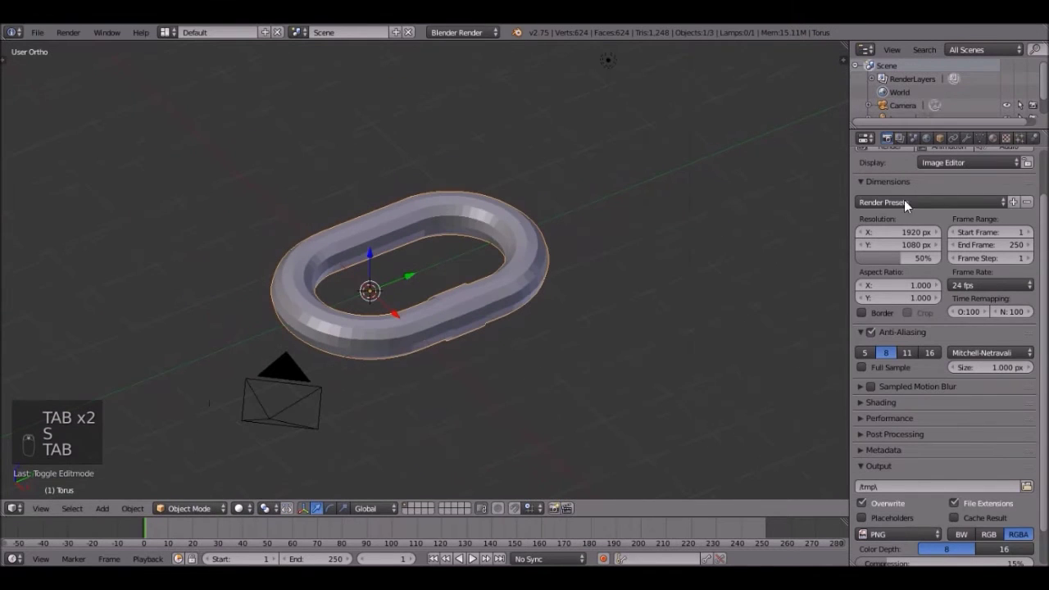
Add a Subdivision Surface modifier to the link and set its view subdivisions to 2.
left_click(966, 137)
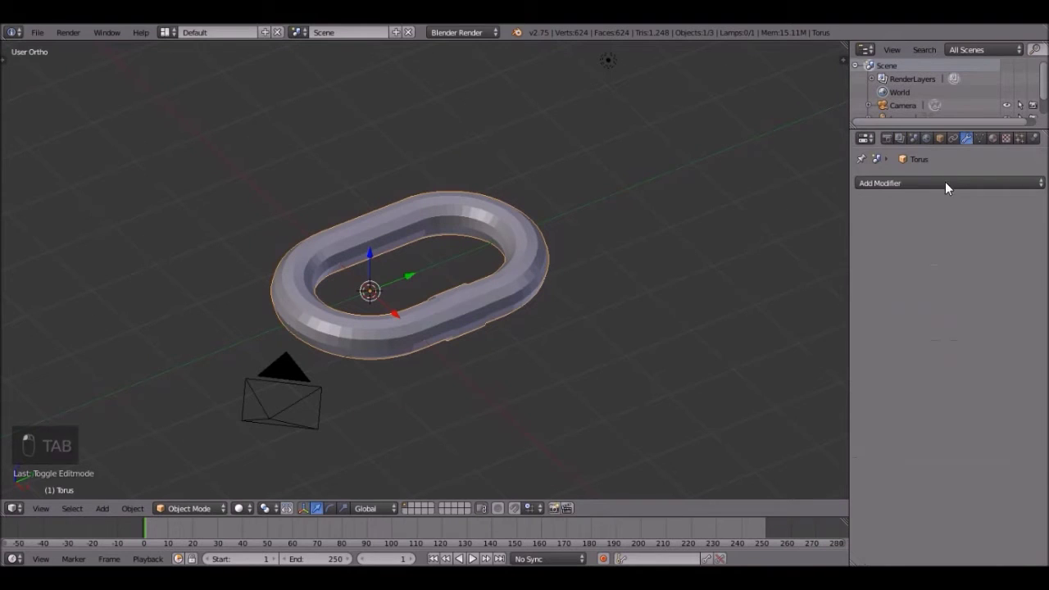
left_click(945, 182)
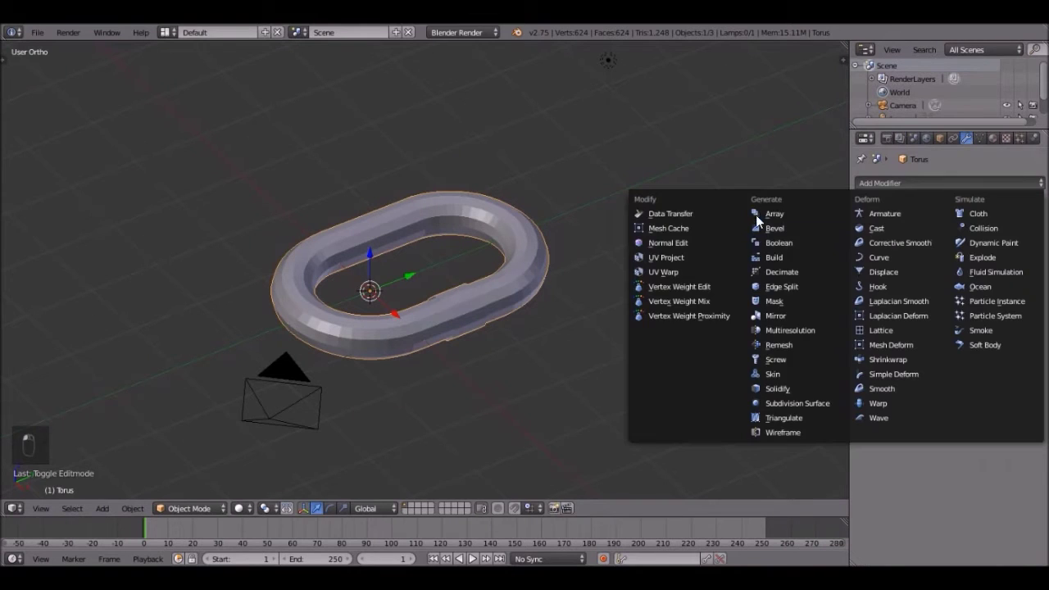
left_click(798, 402)
scroll(656, 327, "up", 3)
left_click(943, 274)
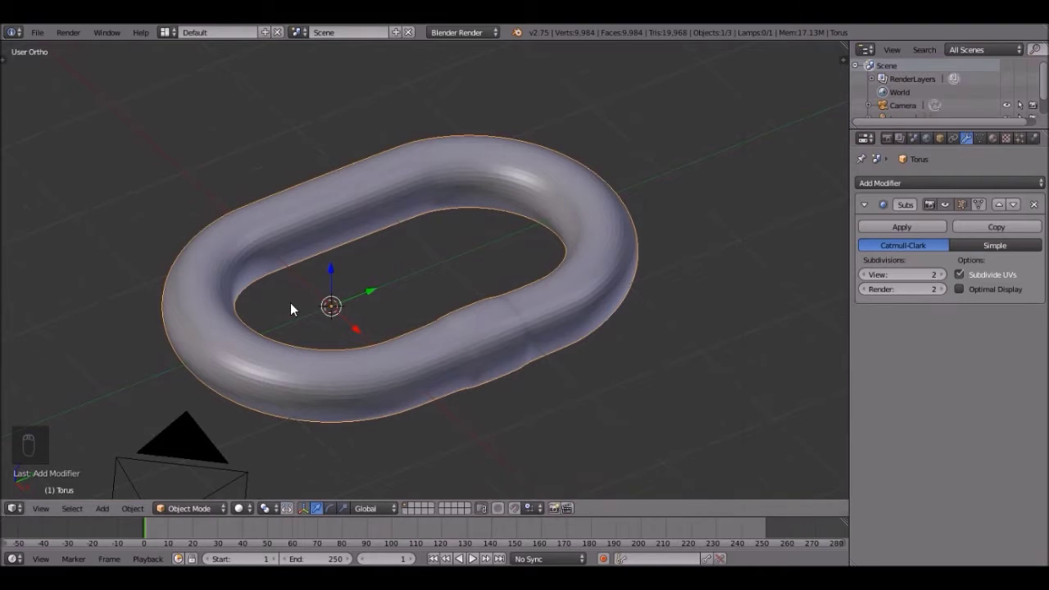
Apply smooth shading to the link and hide the tool shelf again.
key("t")
left_click(32, 238)
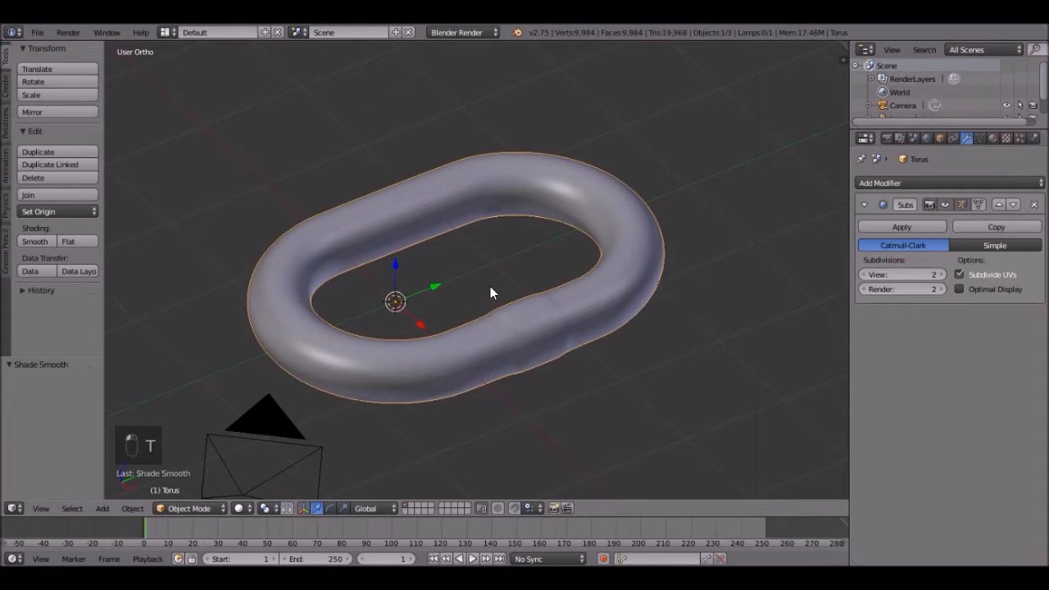
key("t")
Scale up the collar band on the link's straight side so it bulges out more clearly.
middle_click_drag(505, 318, 468, 293)
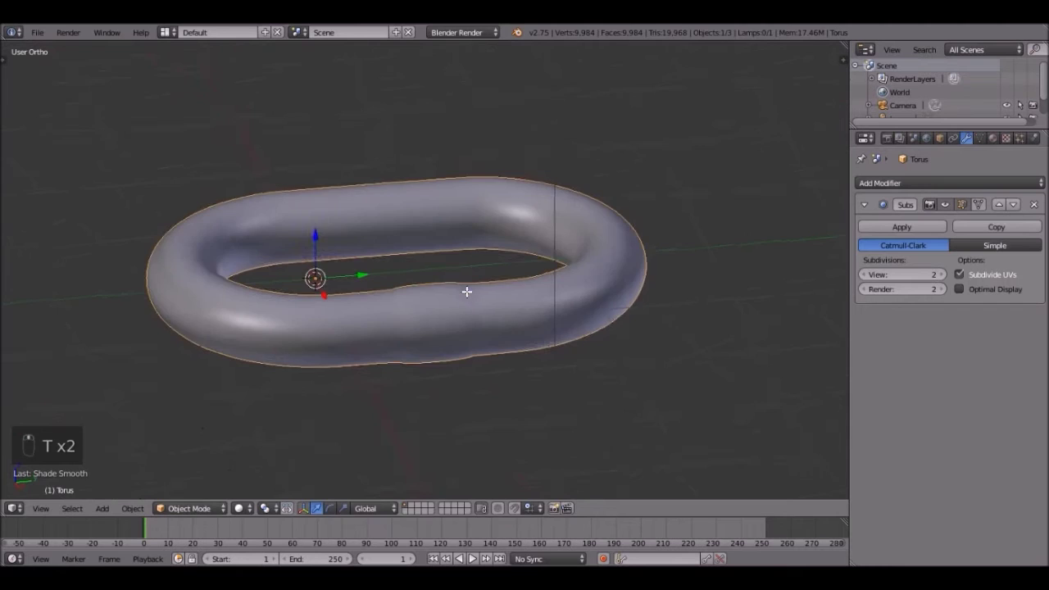
key("Tab")
scroll(525, 281, "up", 4)
key("s")
left_click(608, 267)
key("Tab")
scroll(581, 293, "down", 8)
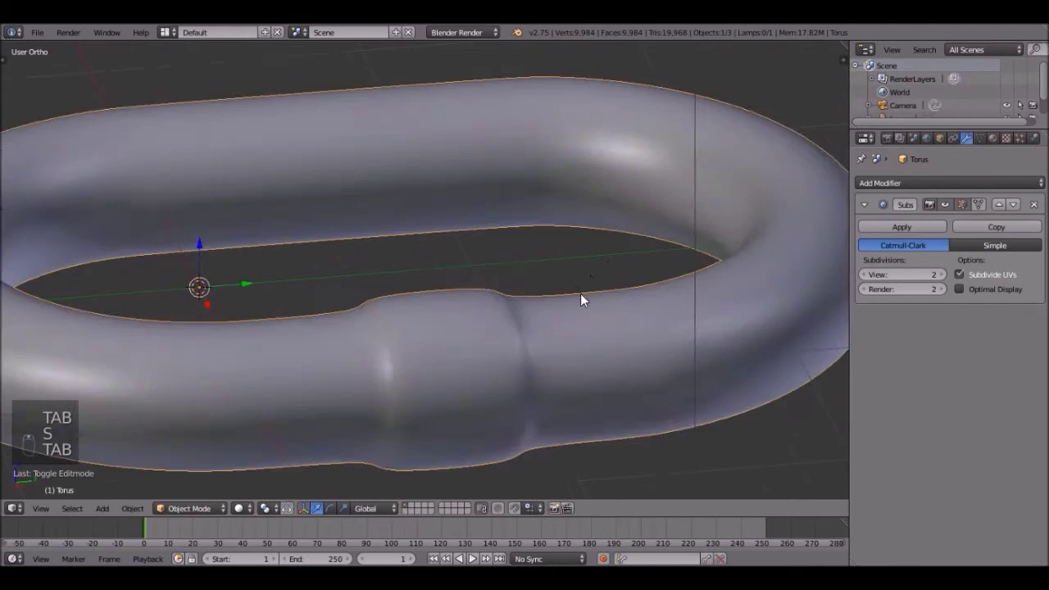
middle_click_drag(464, 336, 511, 400)
Set the link's origin to its geometry while in top view.
key("KP_7")
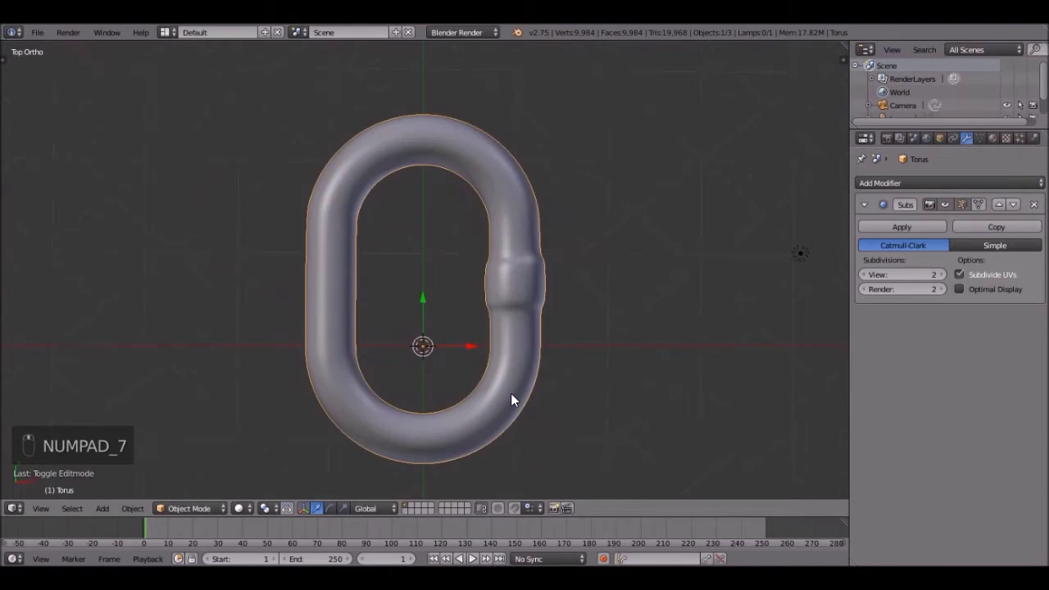
scroll(445, 342, "down", 2)
scroll(445, 342, "up", 2)
key("ctrl+alt+shift+c")
left_click(428, 350)
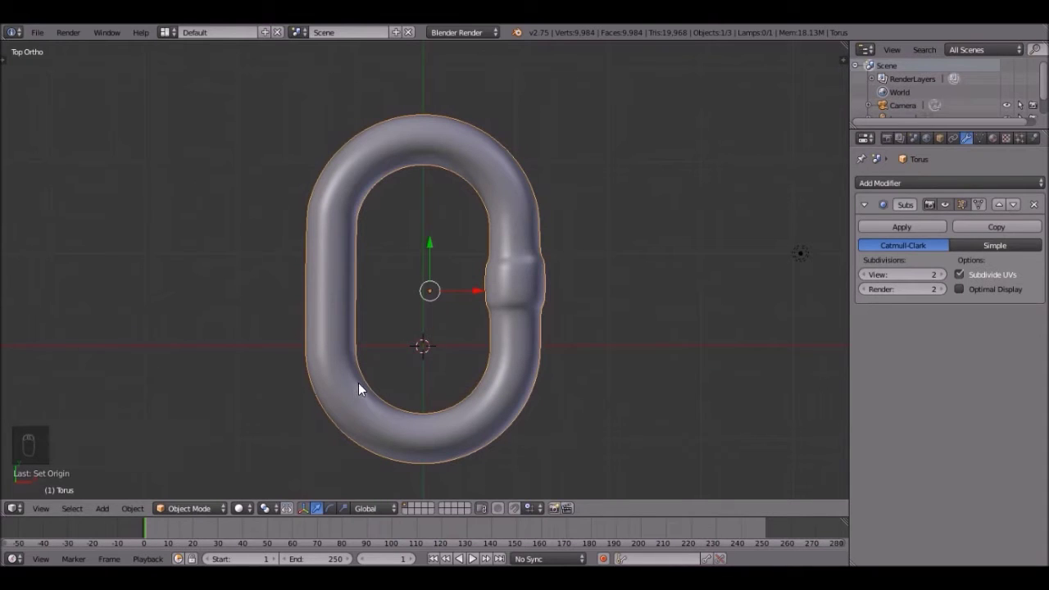
scroll(484, 289, "down", 1)
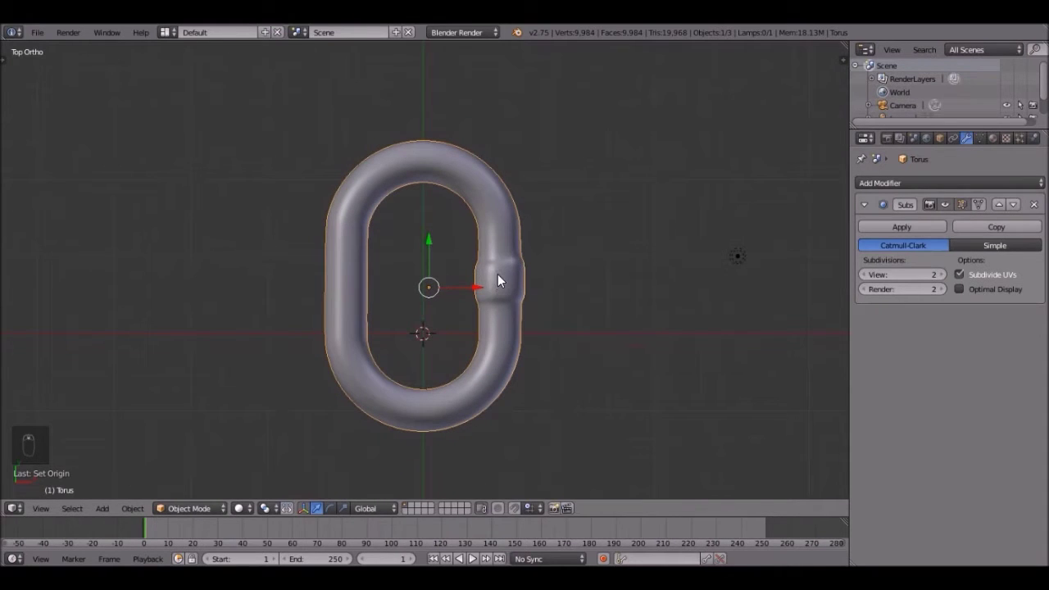
scroll(431, 304, "up", 1)
scroll(435, 299, "down", 1)
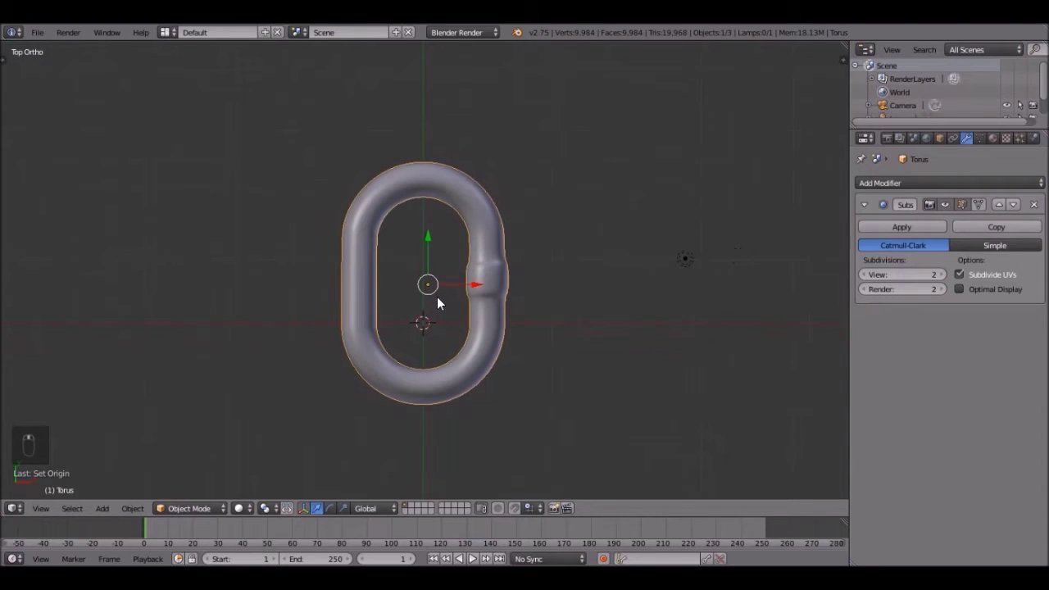
Duplicate the link along the Y axis until it overlaps the first link's end, and rotate the copy 90° about Y.
key("shift+d")
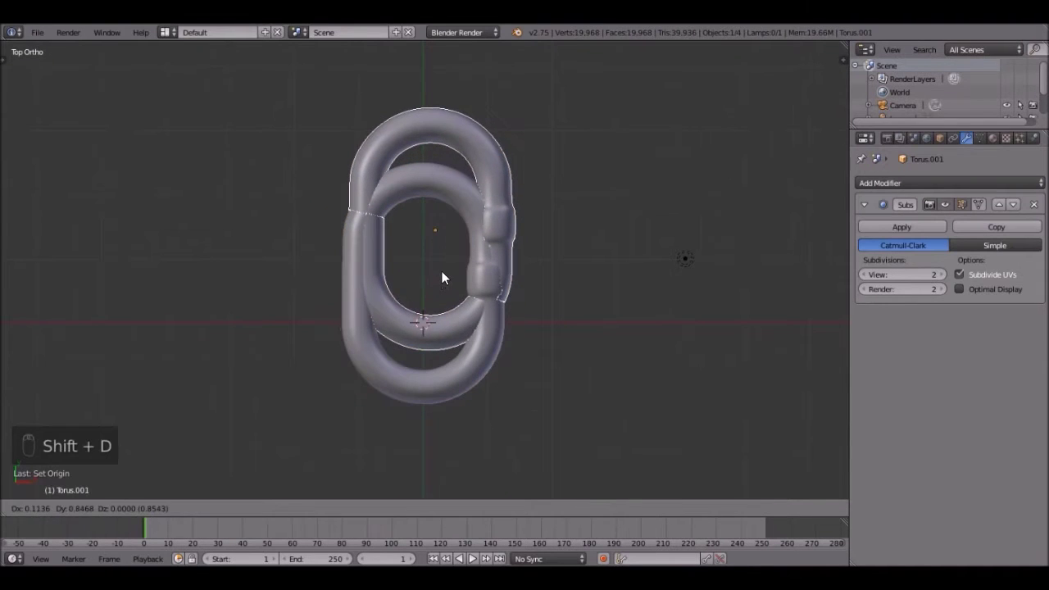
key("y")
left_click(442, 195)
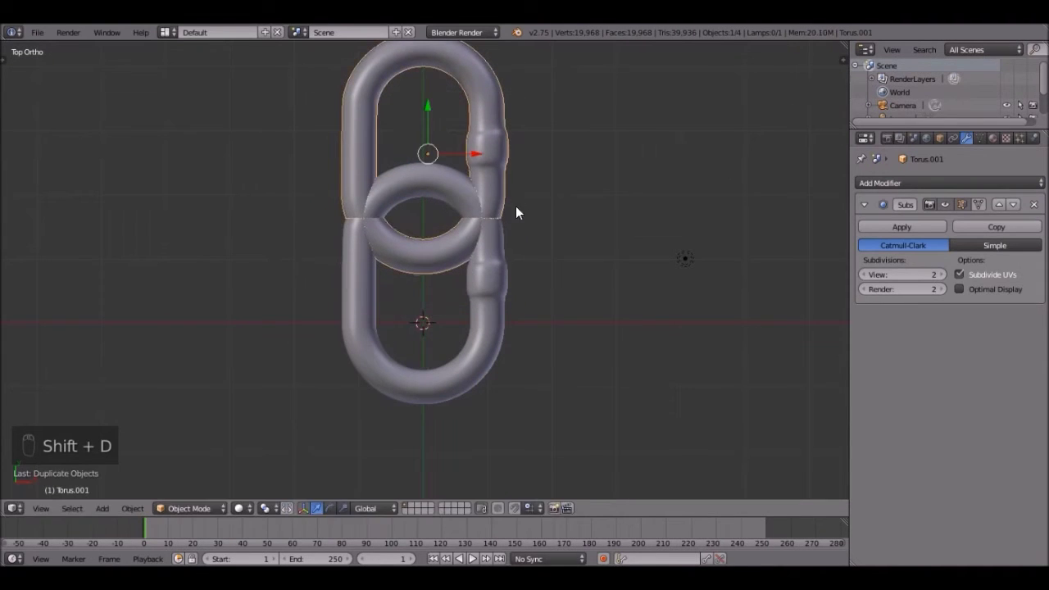
key("r")
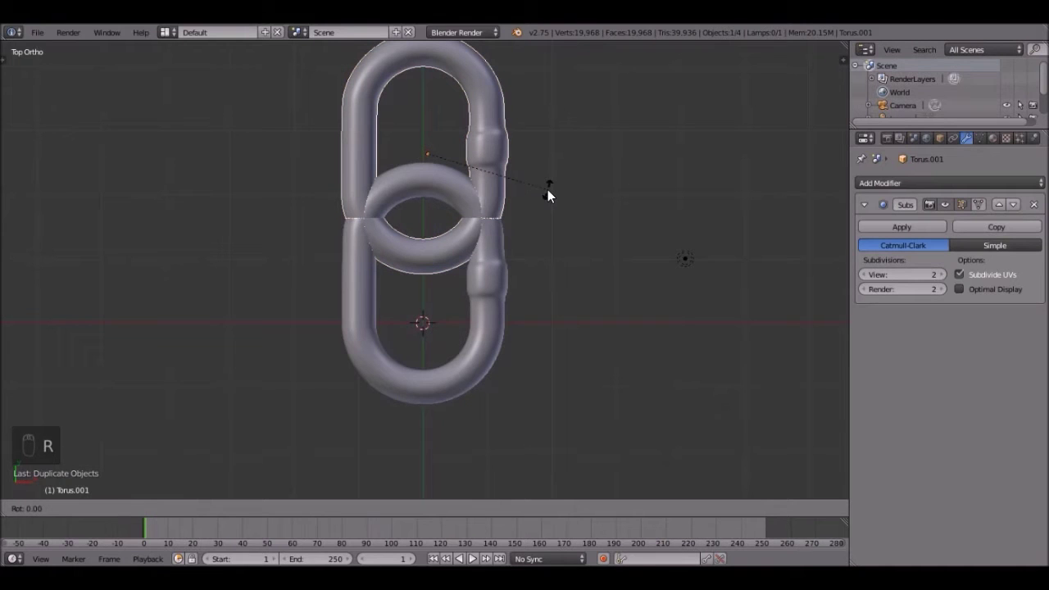
type("y90")
key("Return")
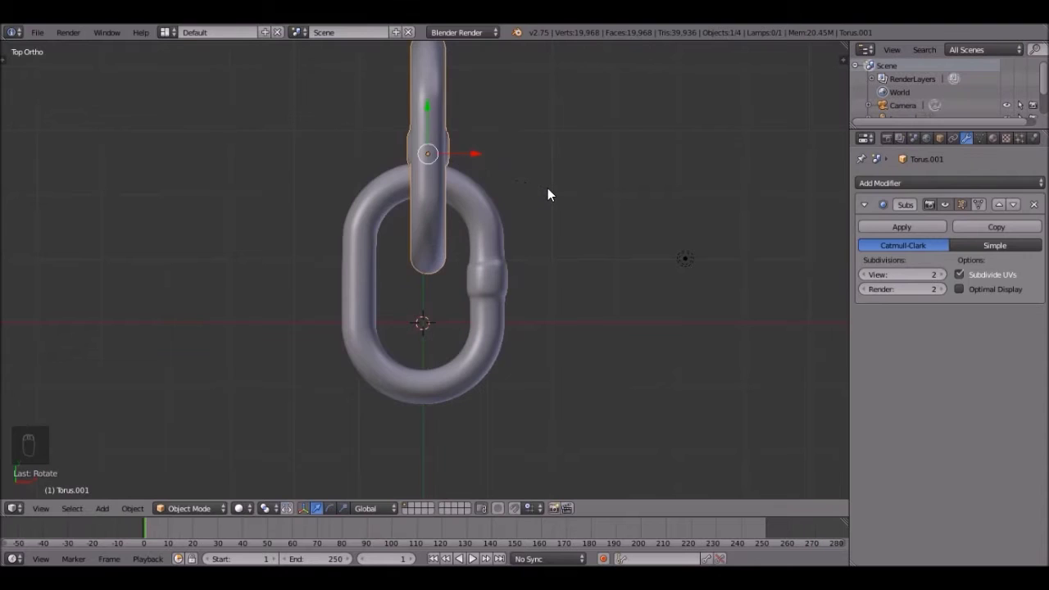
Shift the second link farther along Y so it hooks loosely through the end of the first link.
scroll(524, 176, "down", 3)
middle_click_drag(486, 233, 355, 173)
scroll(522, 222, "up", 4)
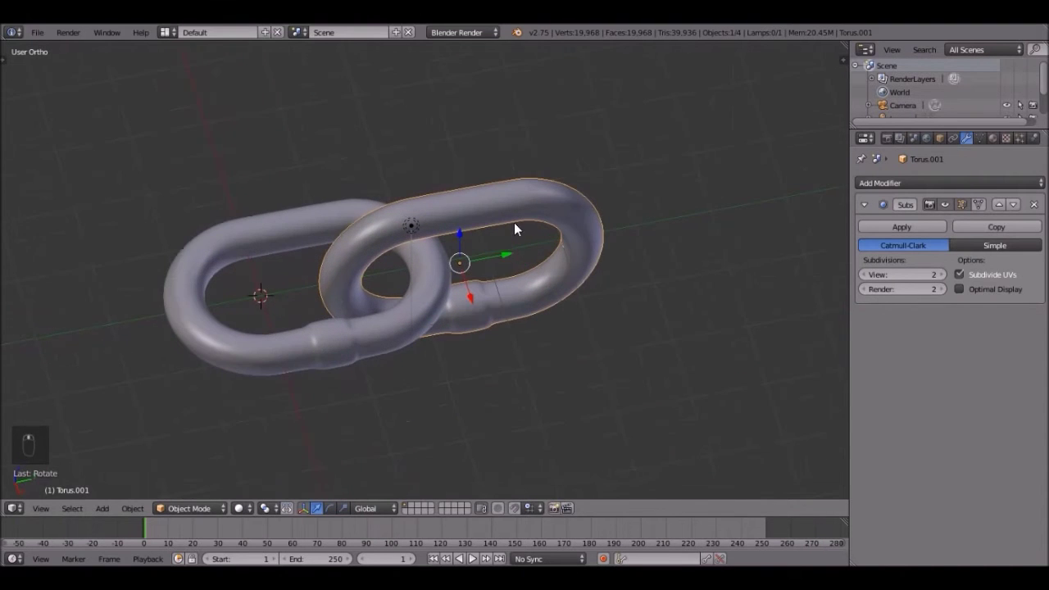
left_click_drag(509, 251, 549, 245)
Select both links and duplicate the pair along Y so the copies continue the chain.
right_click(361, 333, "shift")
scroll(452, 310, "down", 2)
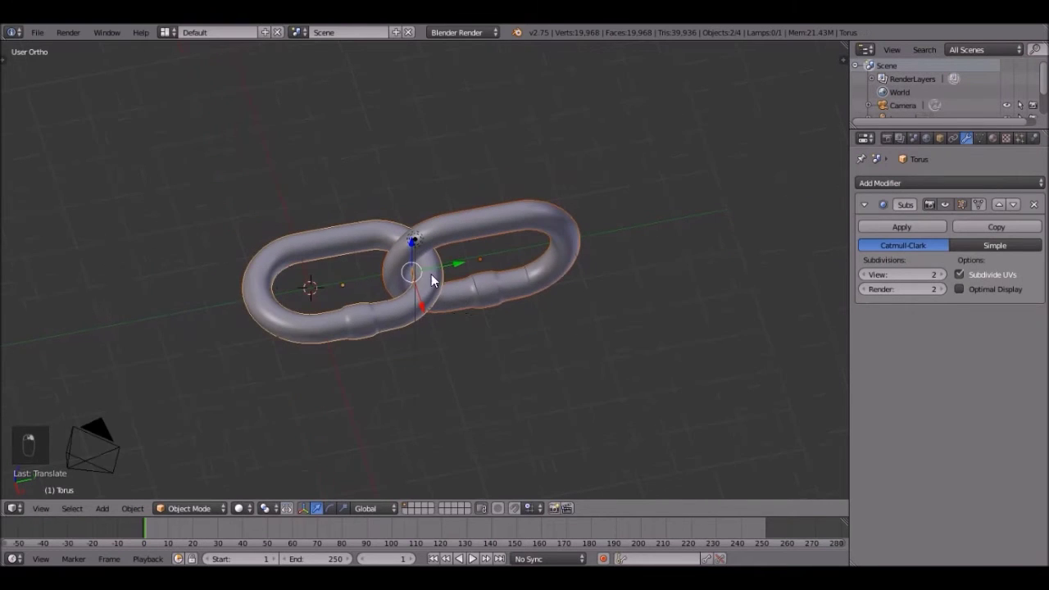
scroll(437, 297, "up", 1)
key("shift+d")
key("y")
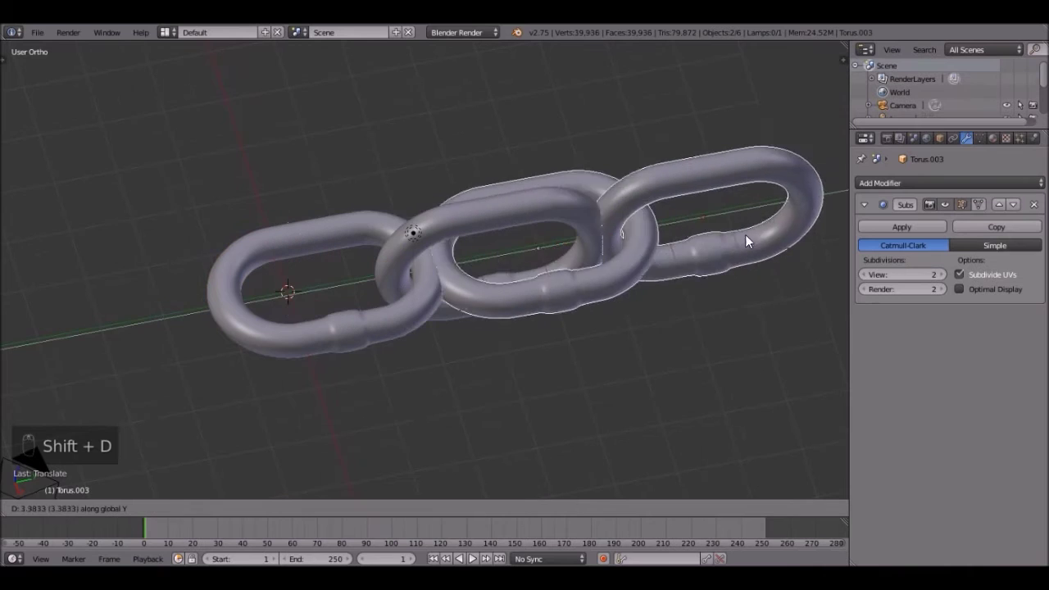
left_click(764, 228)
Select all four links and duplicate them along Y to extend the chain to eight links.
scroll(763, 228, "down", 2)
middle_click_drag(618, 241, 340, 306, "shift")
right_click(195, 294, "shift")
right_click(129, 351, "shift")
key("shift+d")
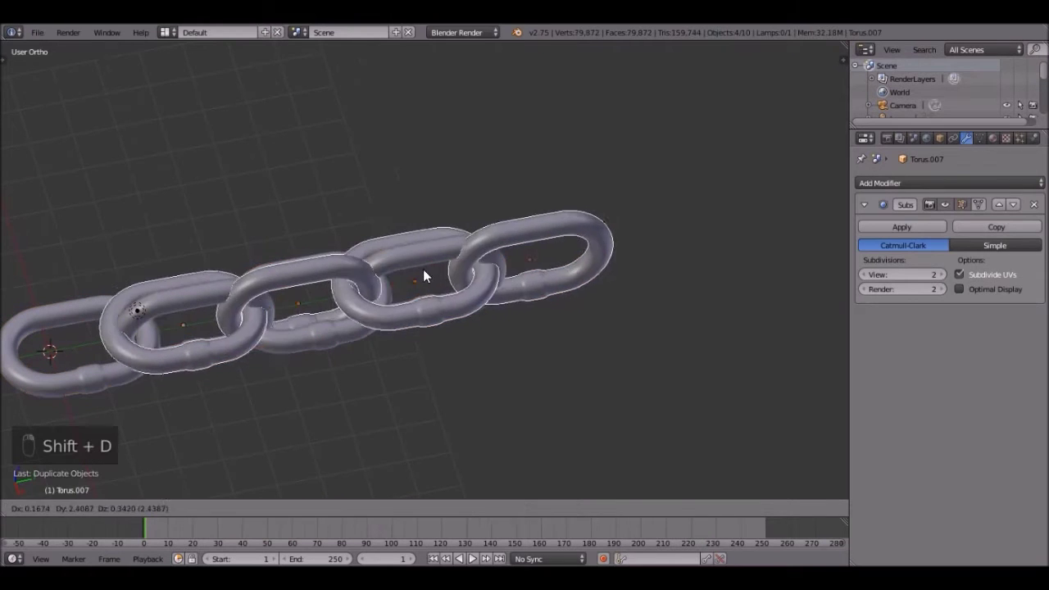
key("y")
left_click_drag(745, 219, 762, 217)
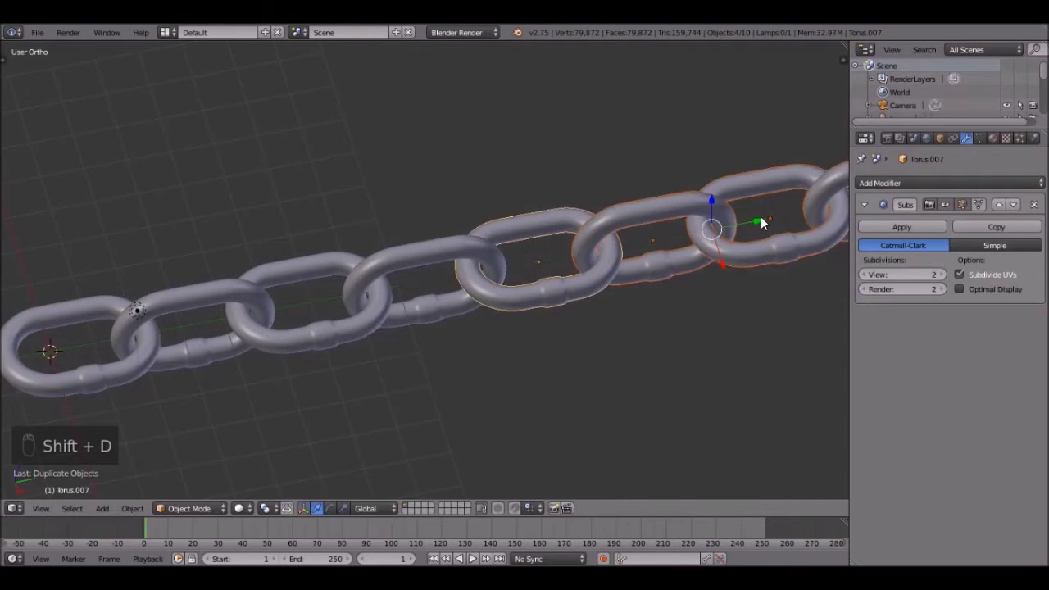
left_click(762, 217)
Duplicate the last four links along Y to extend the chain to twelve links.
scroll(529, 250, "down", 5)
scroll(508, 265, "up", 2)
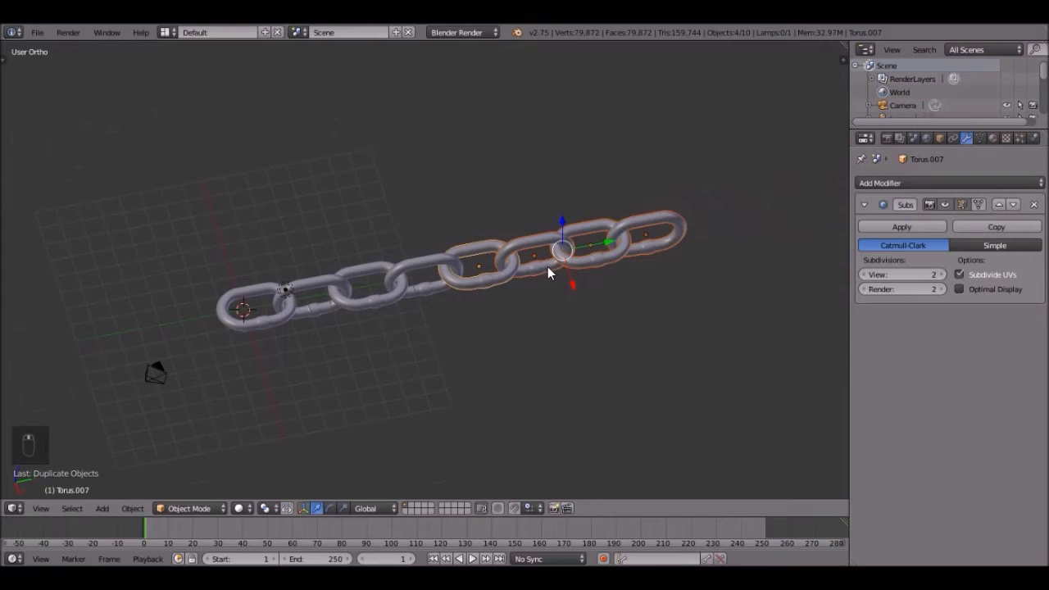
key("shift+d")
key("y")
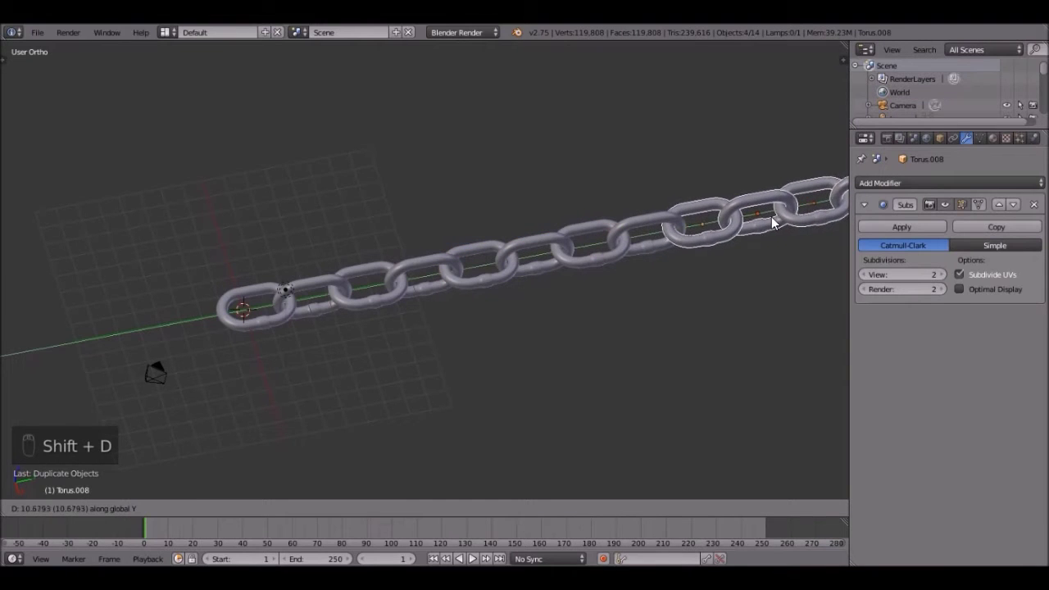
left_click(773, 222)
scroll(294, 311, "down", 1)
Select all twelve chain links and scale them down together to about 0.6.
key("a")
right_click(293, 311)
right_click(373, 276, "shift")
key("b")
left_click_drag(336, 271, 411, 328)
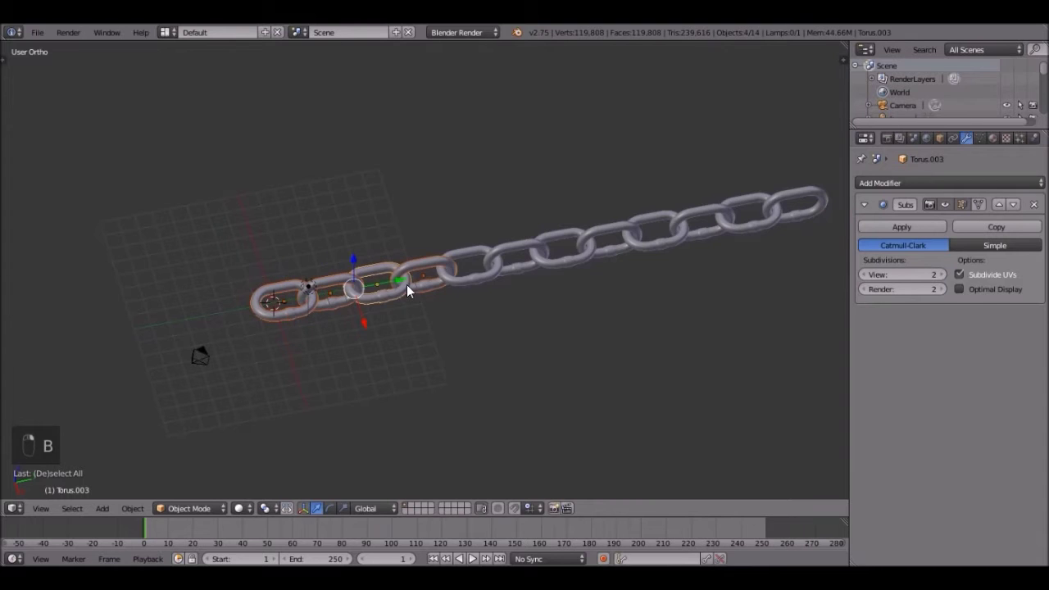
mouse_move(442, 276)
left_mouse_down()
mouse_move(619, 248)
mouse_move(767, 194)
left_mouse_up()
right_click(766, 193)
key("s")
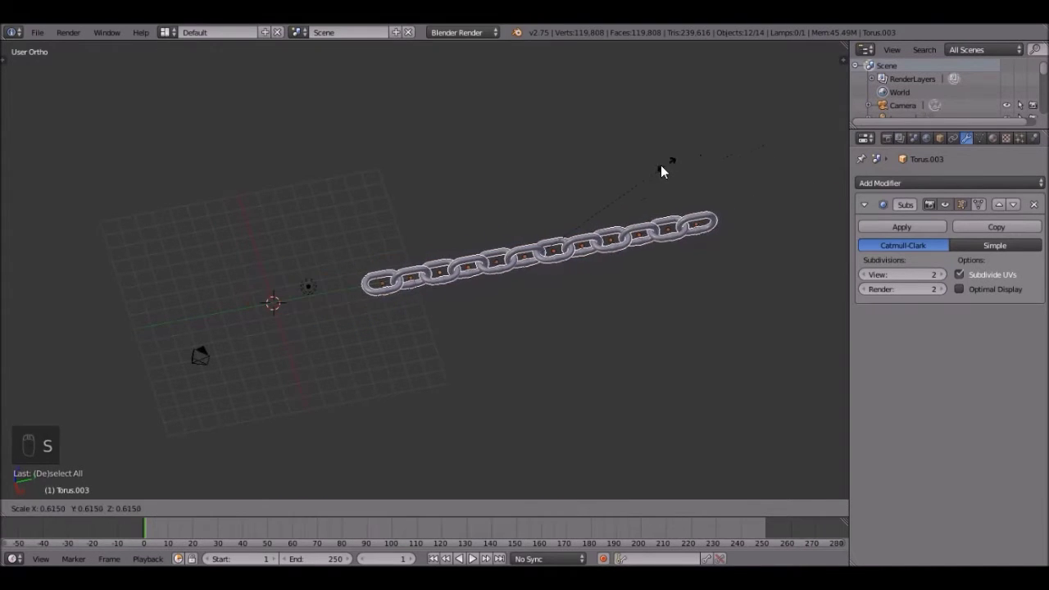
left_click(645, 191)
Move the whole chain back along Y so it is roughly centred on the world origin, and frame it.
key("g")
key("y")
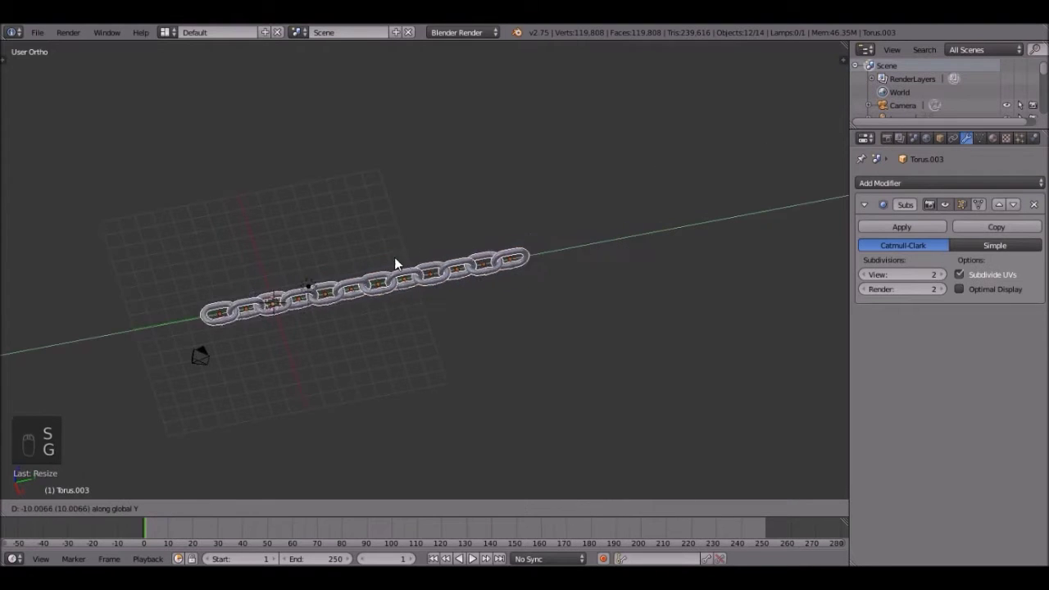
left_click(349, 266)
key("KP_Decimal")
scroll(501, 238, "up", 3)
scroll(520, 288, "down", 2)
middle_click_drag(519, 288, 584, 246)
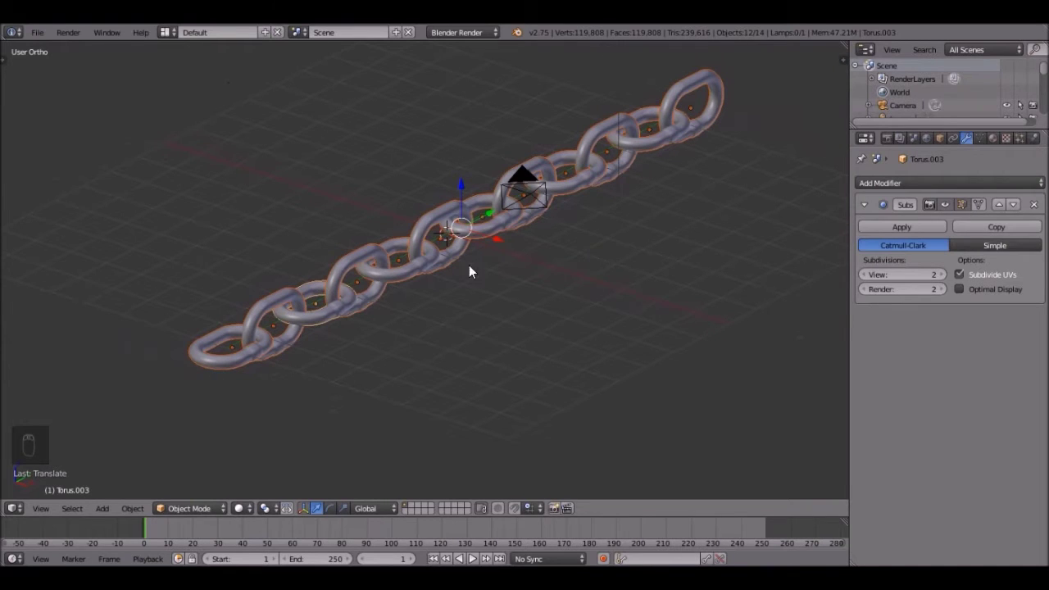
In right view, move the first link at the negative Y end up and away from the chain.
key("KP_3")
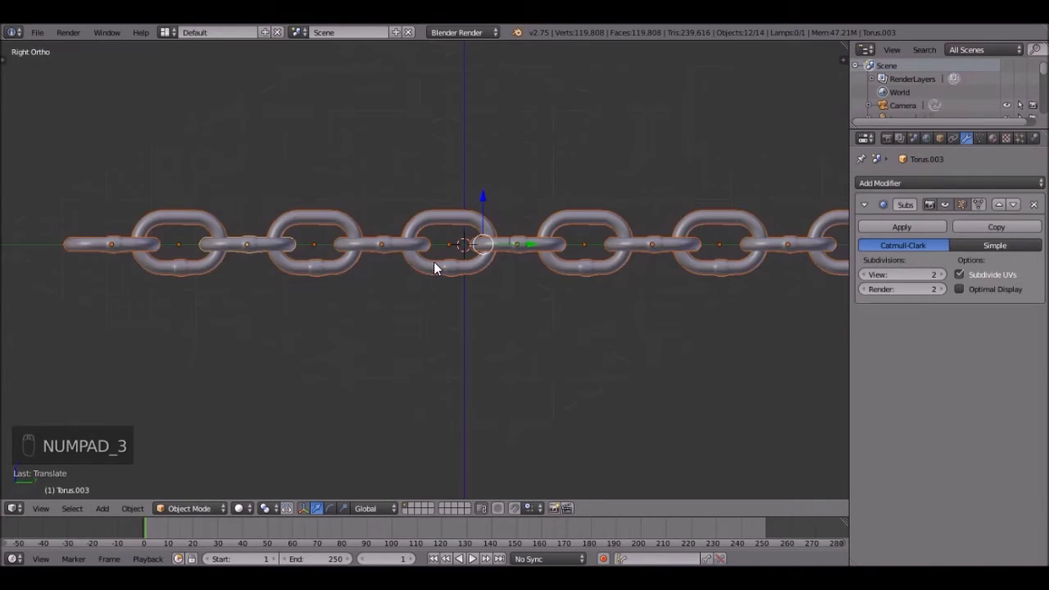
scroll(435, 259, "up", 2)
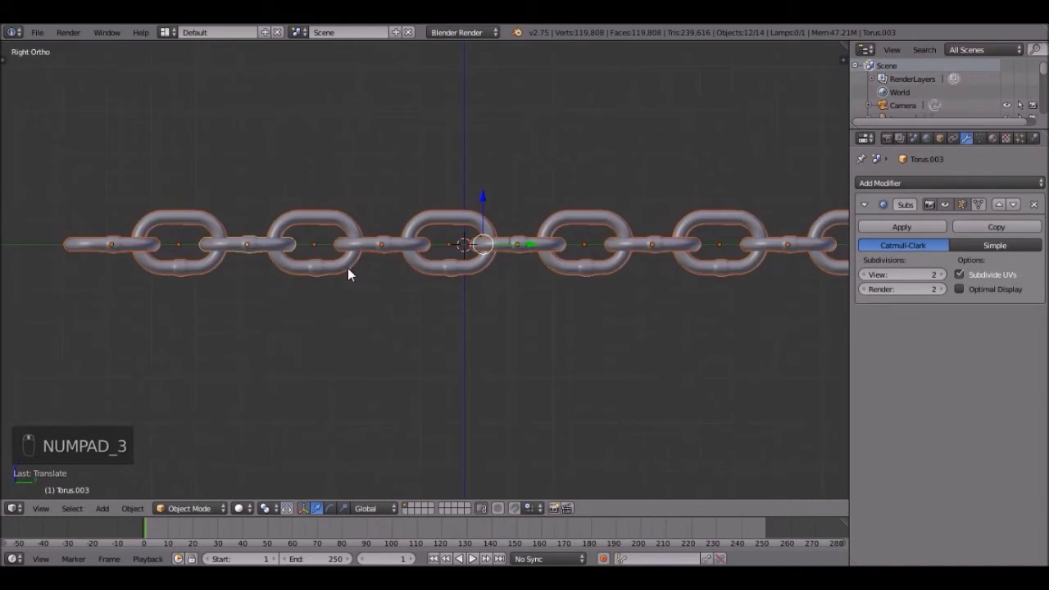
right_click(112, 244)
middle_click_drag(111, 243, 249, 279, "shift")
key("g")
left_click(206, 167)
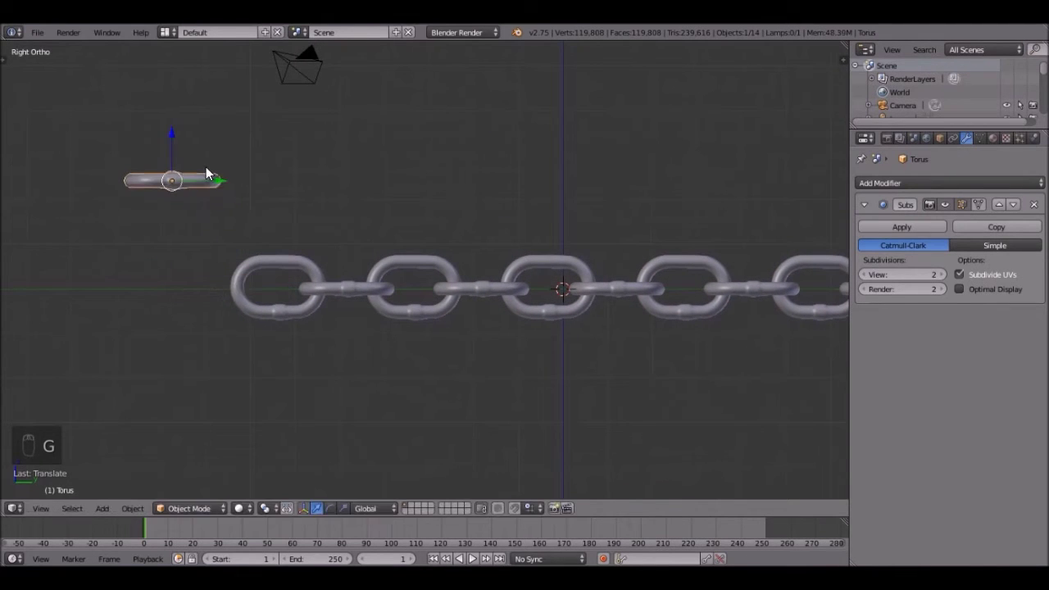
right_click(600, 288)
key("g")
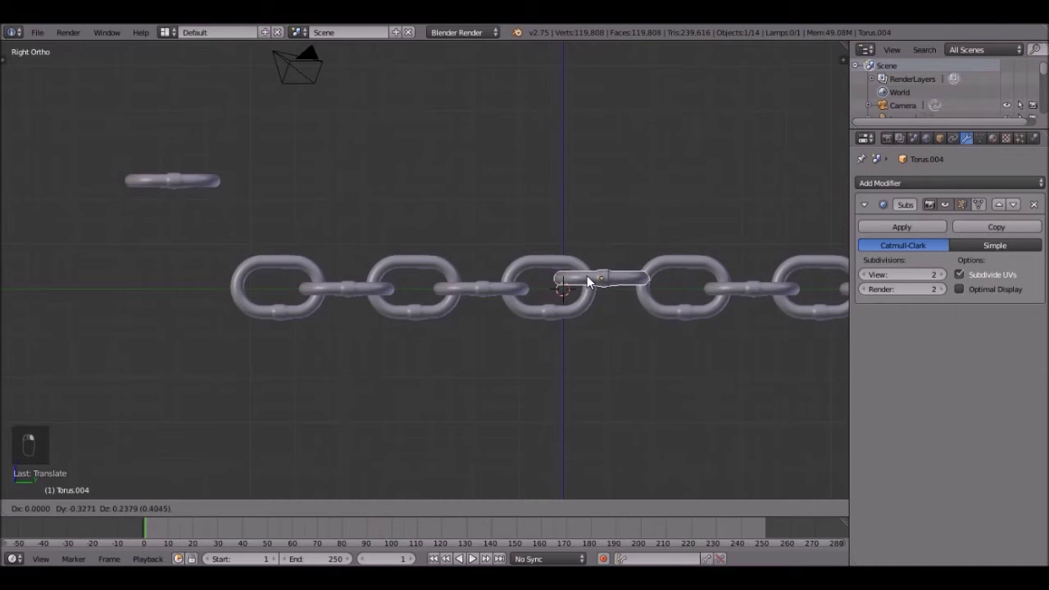
right_click(591, 287)
scroll(648, 284, "down", 2)
middle_click_drag(535, 290, 418, 300, "shift")
scroll(400, 305, "up", 3)
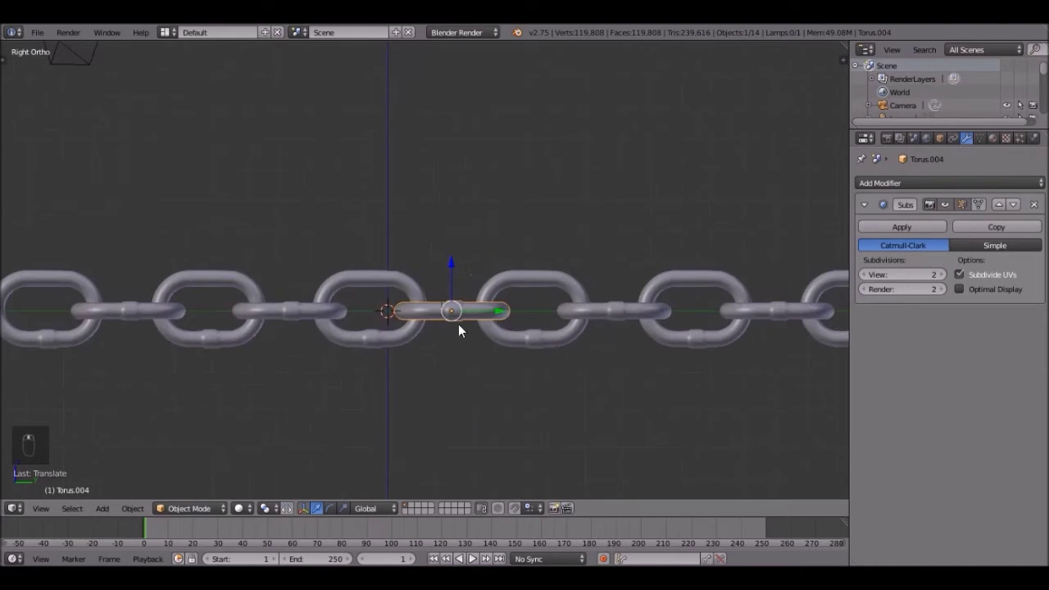
Move the second link up to hook into the raised first link and tilt it slightly downward.
middle_click_drag(136, 297, 353, 282, "shift")
right_click(272, 268)
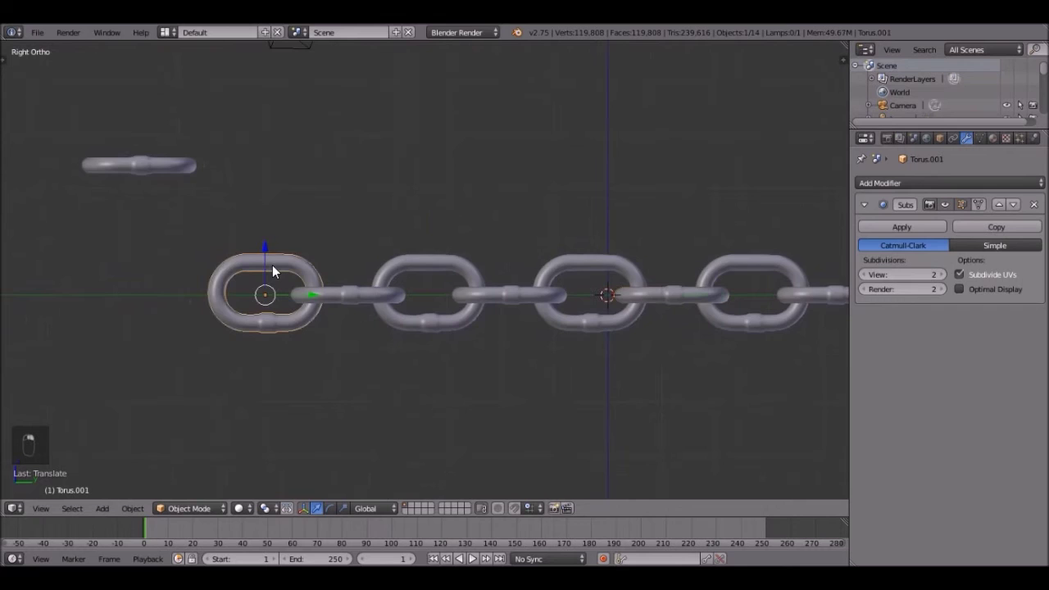
scroll(272, 265, "down", 1)
scroll(337, 271, "up", 2)
key("g")
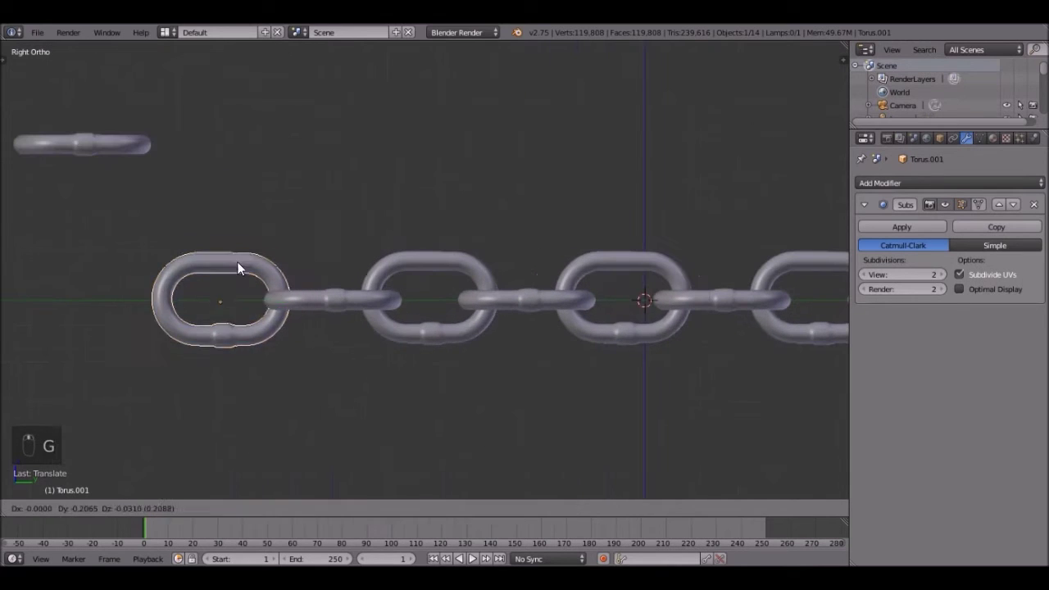
left_click(242, 161)
key("r")
left_click(201, 200)
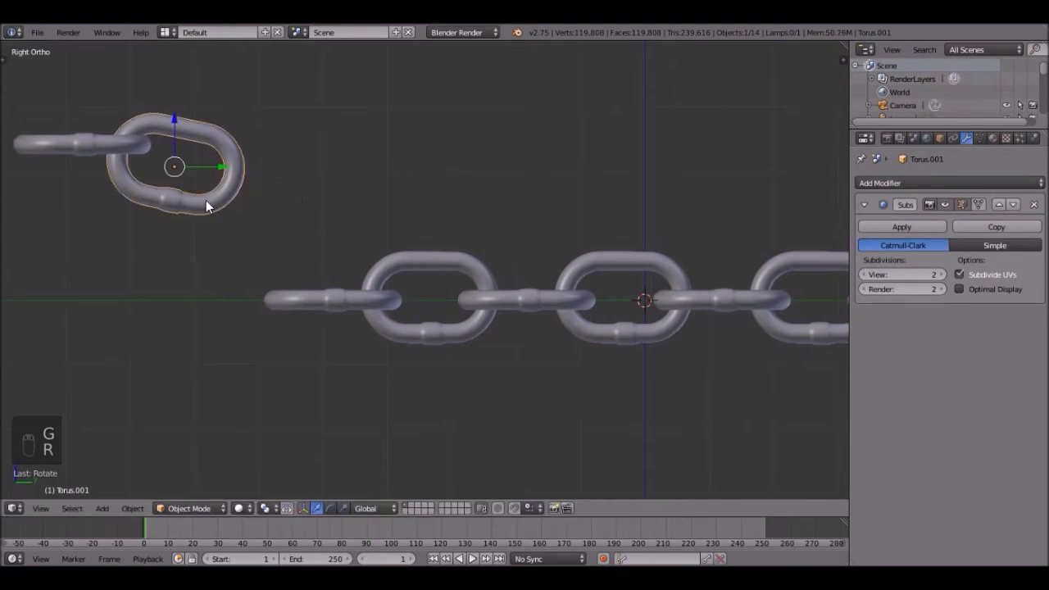
key("g")
right_click(211, 204)
Move the third link into the end of the second link, tilt it downward and twist it out of edge-on orientation.
right_click(324, 302)
key("g")
left_click(245, 186)
key("r")
left_click(399, 192)
key("r")
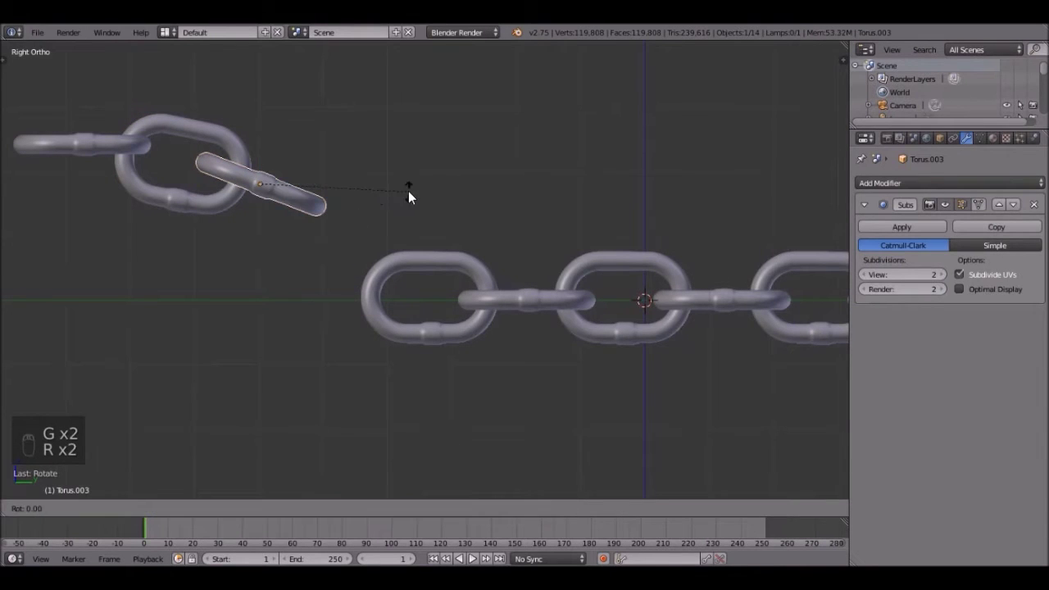
left_click(316, 219)
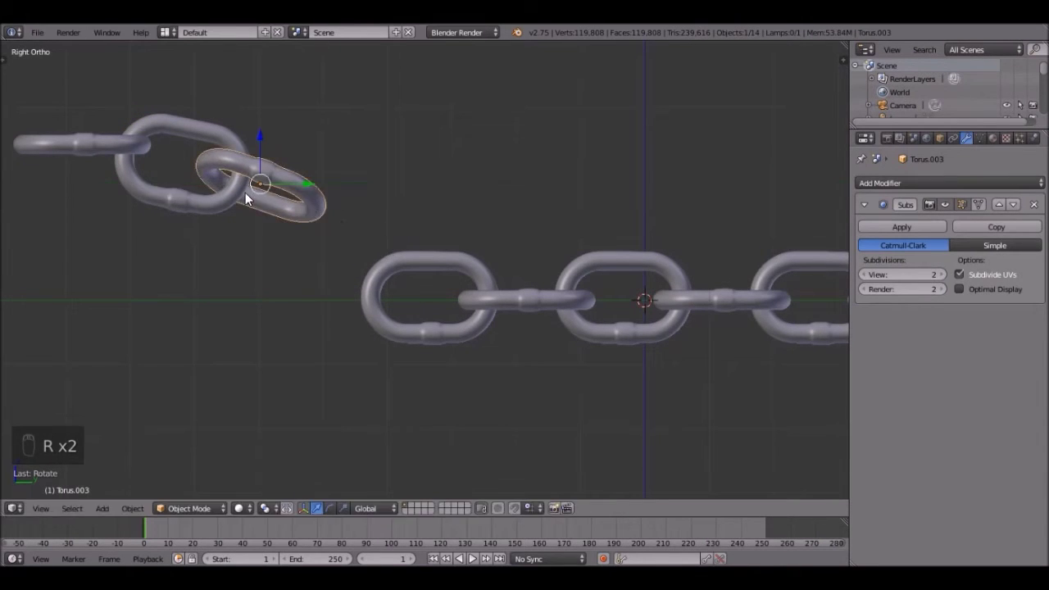
key("g")
left_click(241, 205)
Fine-tune the second link's rotation so it fits between its neighbouring links.
right_click(211, 201)
key("r")
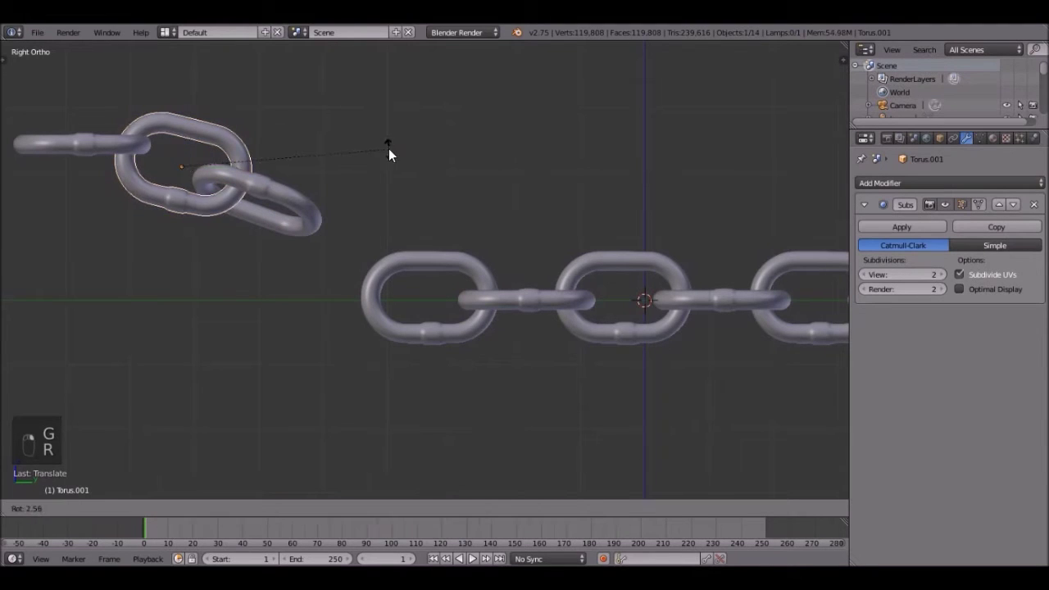
left_click(202, 174)
Reposition the third link inside the second, and hook the fourth link onto it at a slight downward tilt.
right_click(289, 198)
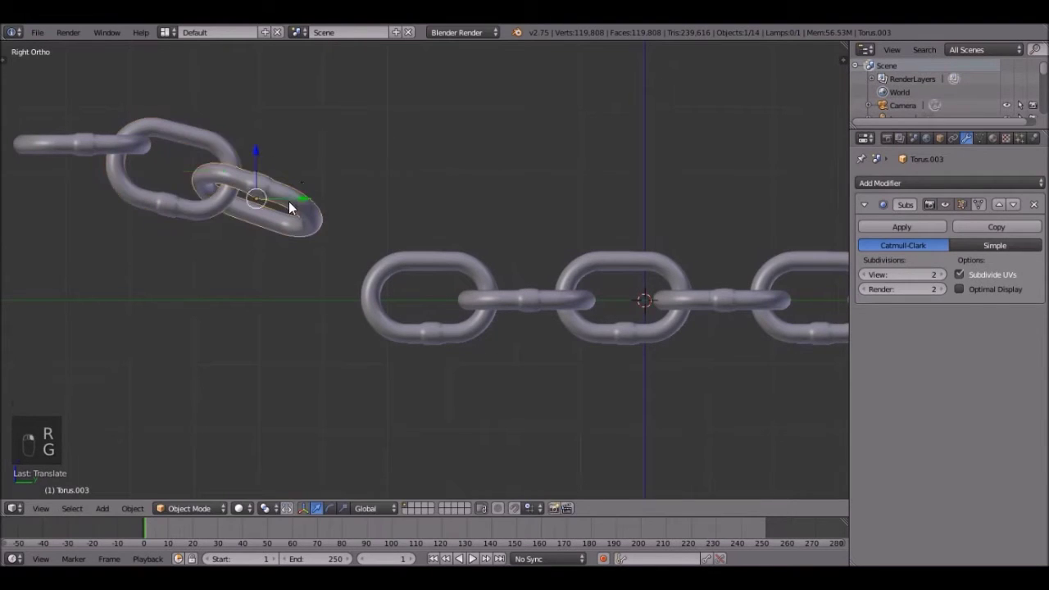
key("g")
left_click(284, 211)
key("g")
left_click(273, 197)
key("r")
left_click(506, 231)
Move the fifth link into the fourth link's end, tilt it slightly downward and rotate it about the global Y axis.
right_click(515, 302)
key("g")
left_click(419, 254)
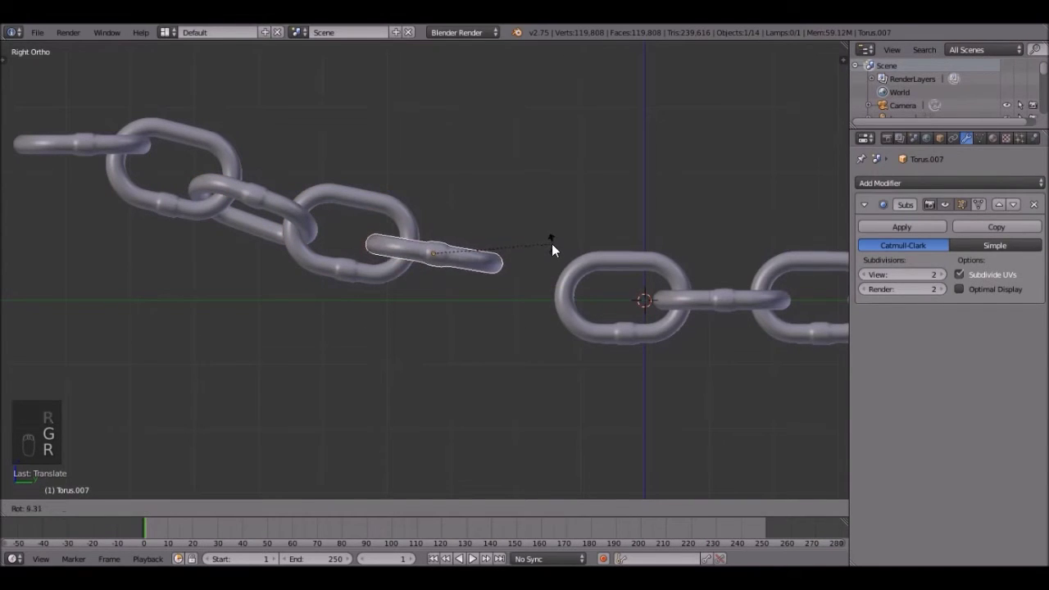
key("r")
key("r")
key("y")
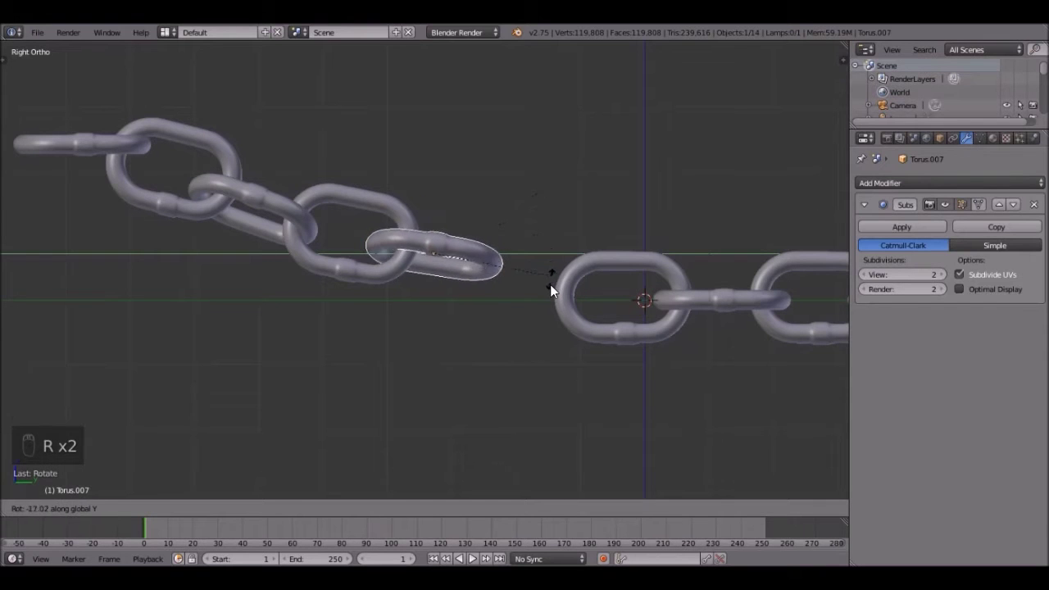
left_click(541, 279)
middle_click_drag(536, 276, 500, 297)
key("KP_1")
key("KP_3")
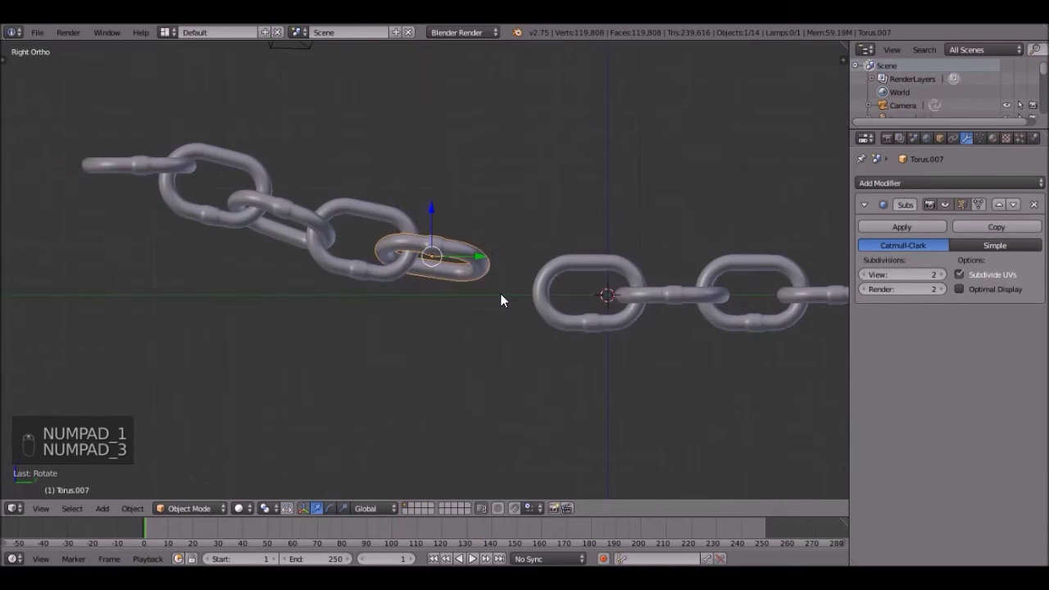
Move the sixth link, beside the world origin, onto the fifth link's end and rotate it about Y.
scroll(541, 289, "up", 2)
right_click(607, 288)
key("g")
left_click(484, 250)
key("r")
key("y")
left_click(657, 259)
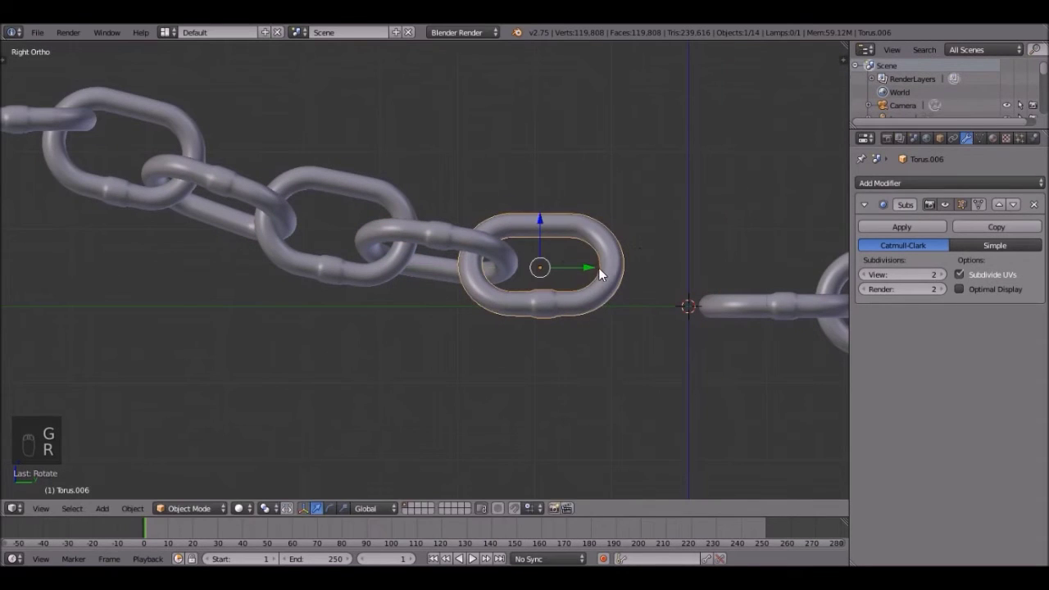
Tilt the sixth link downward and nudge it so it interlocks with the fifth link.
key("r")
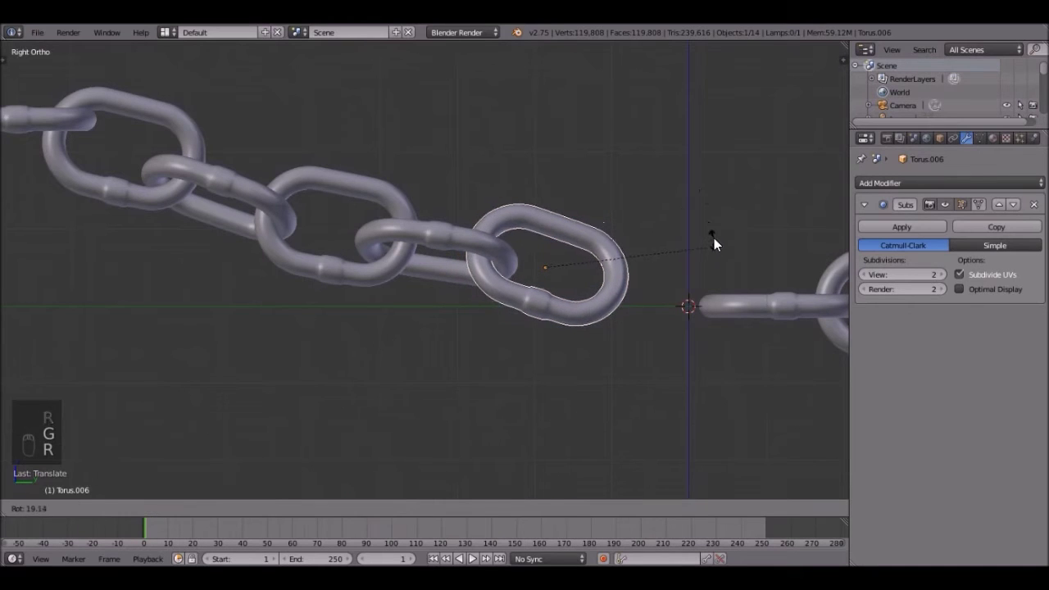
left_click(714, 238)
key("g")
left_click(666, 286)
key("r")
left_click(610, 227)
scroll(598, 230, "down", 4)
middle_click_drag(595, 233, 510, 261)
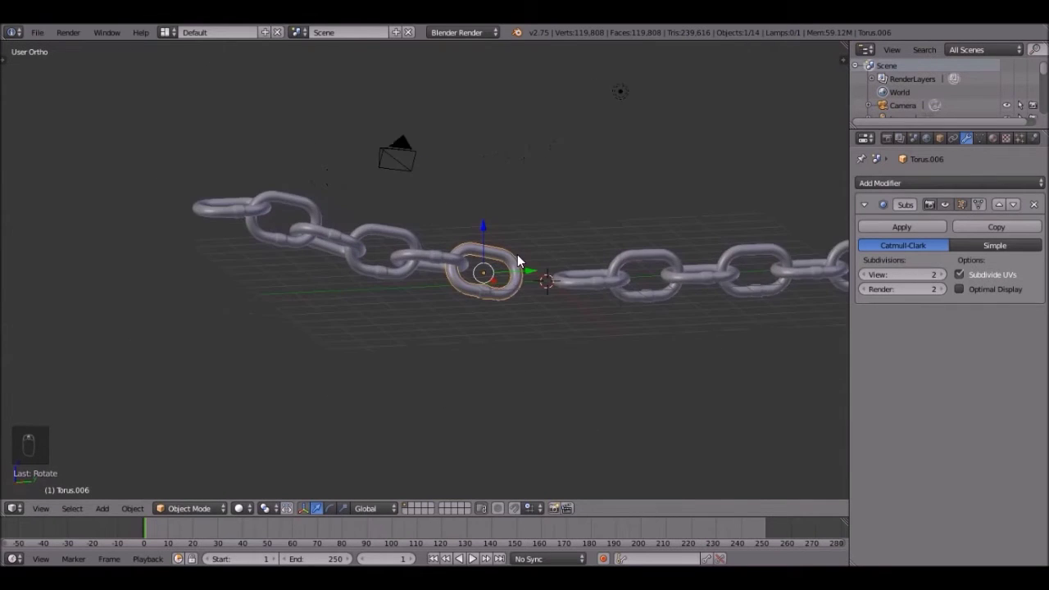
Move the link at the far end of the straight row up and away from the others in the right side view.
key("KP_3")
middle_click_drag(595, 277, 313, 252, "shift")
scroll(582, 258, "up", 1)
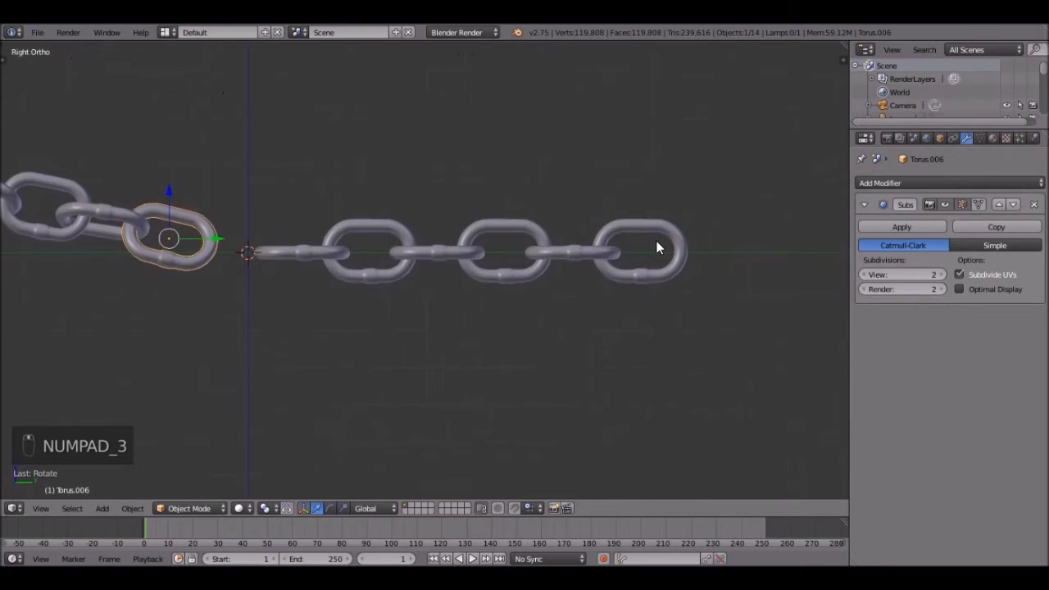
scroll(659, 235, "down", 2)
key("g")
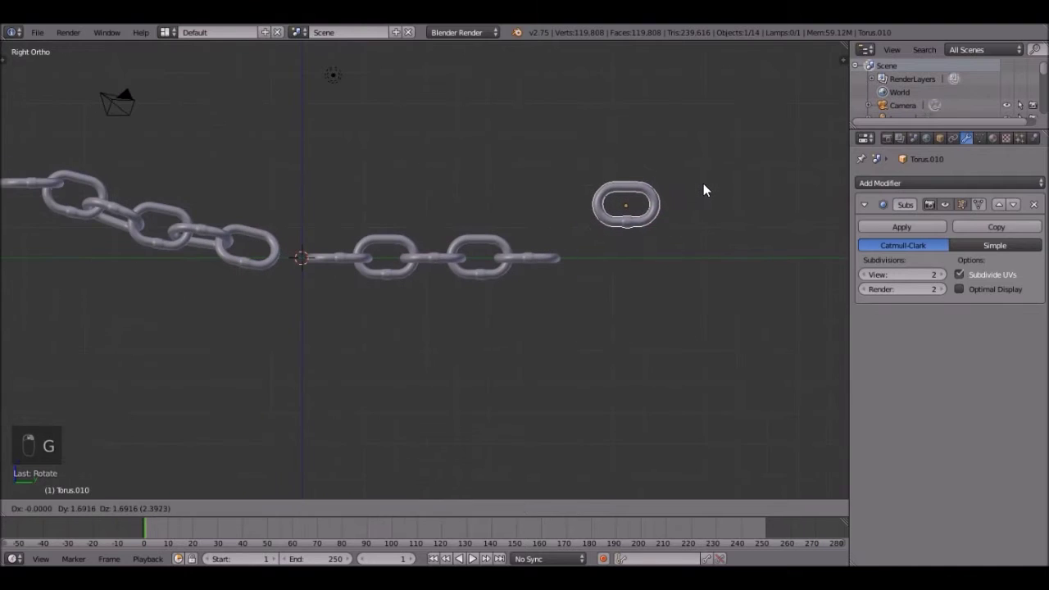
left_click(721, 184)
scroll(655, 211, "up", 3)
right_click(603, 246)
right_click(755, 167)
key("g")
left_click(733, 158)
Hook the flat end link of the straight row into the raised end link, tilting it down towards the chain's middle.
right_click(614, 260)
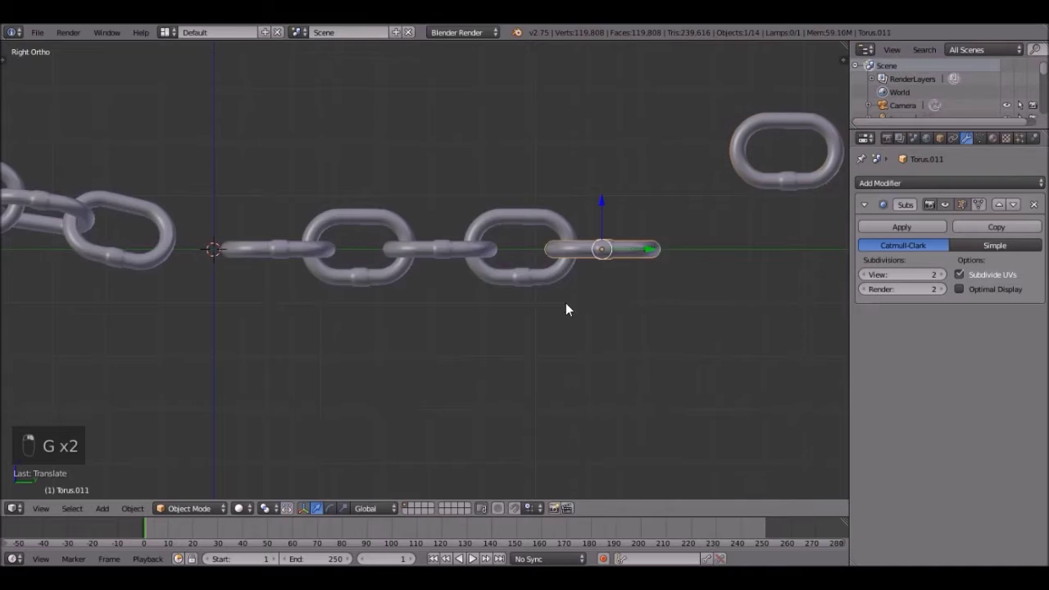
middle_click_drag(609, 274, 457, 359, "shift")
key("g")
left_click(606, 228)
key("r")
left_click(666, 242)
key("r")
left_click(690, 237)
key("g")
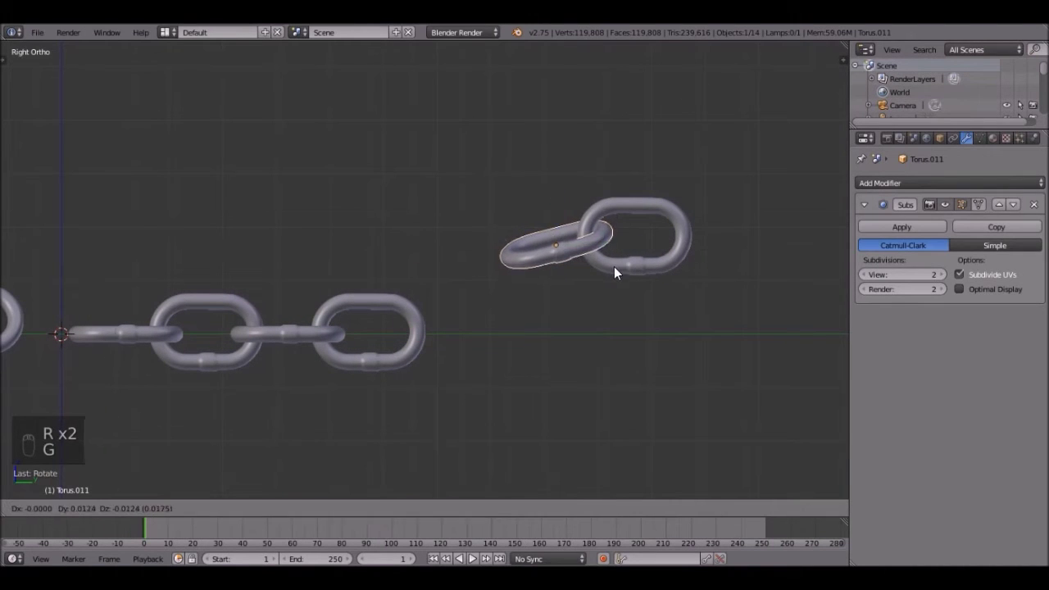
left_click(615, 272)
Move the next upright link onto the tilted link's lower end, tilt it slightly and rotate it about the global Y axis.
key("g")
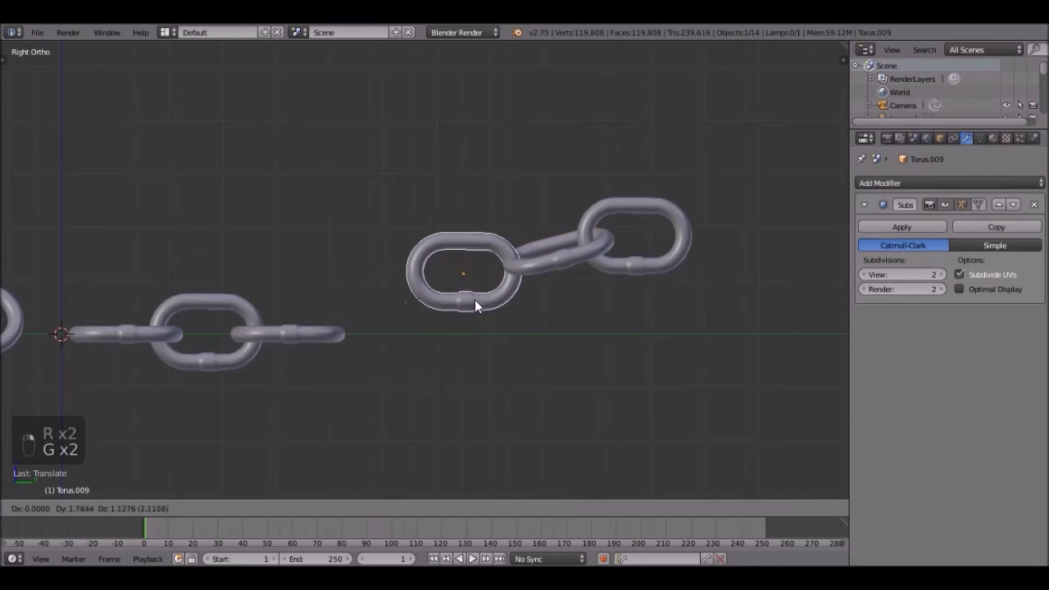
left_click(495, 291)
key("r")
left_click(613, 292)
key("r")
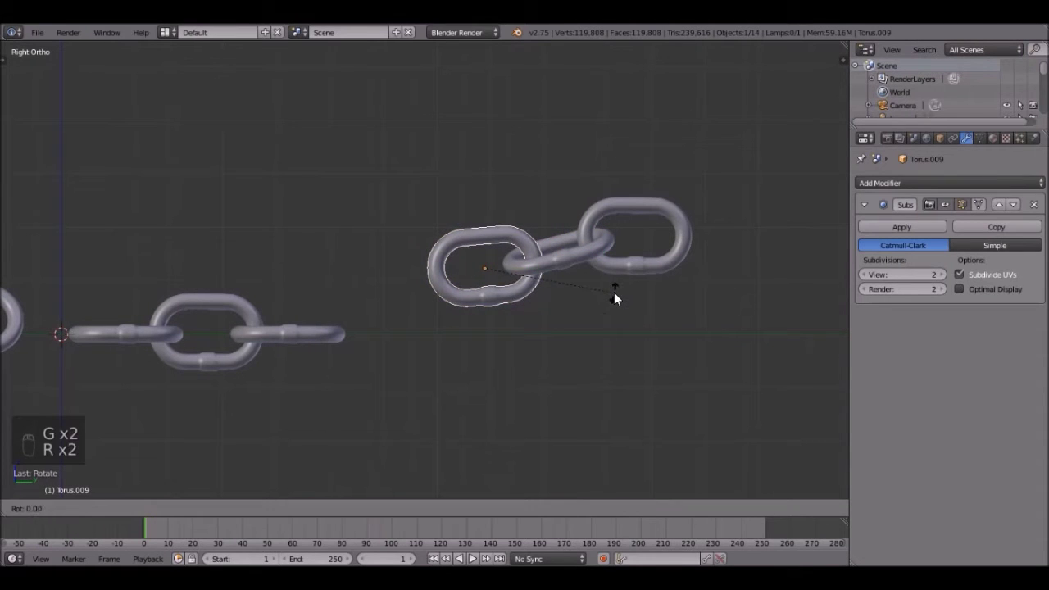
key("y")
left_click(603, 257)
Move the next flat link into the upright link's lower end, tilt it to follow the slope and rotate it about global Y.
scroll(458, 312, "down", 2)
right_click(334, 322)
scroll(335, 317, "up", 3)
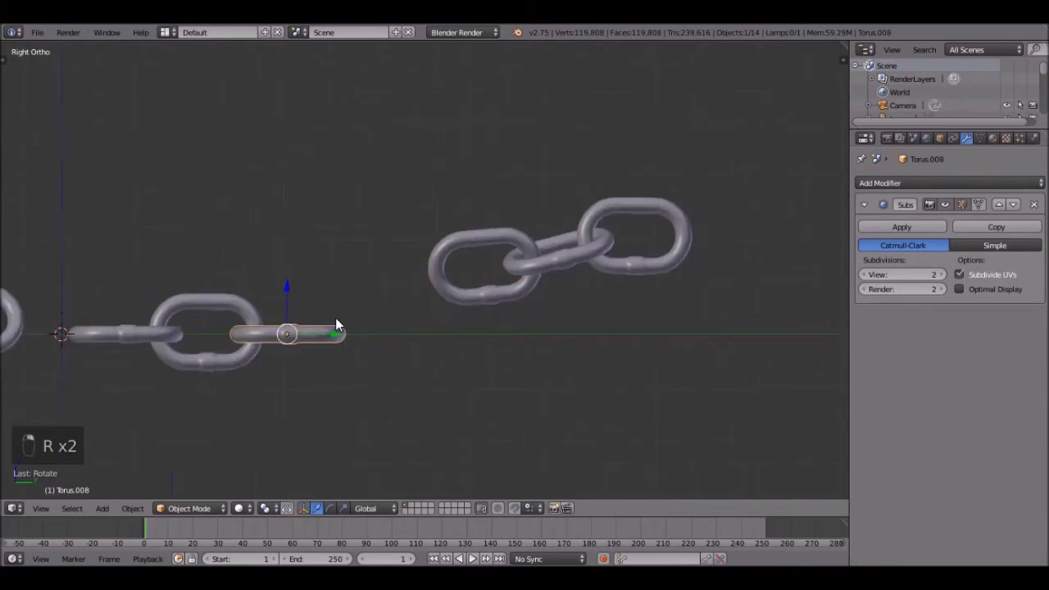
key("g")
left_click(491, 255)
key("r")
left_click(569, 242)
key("r")
key("y")
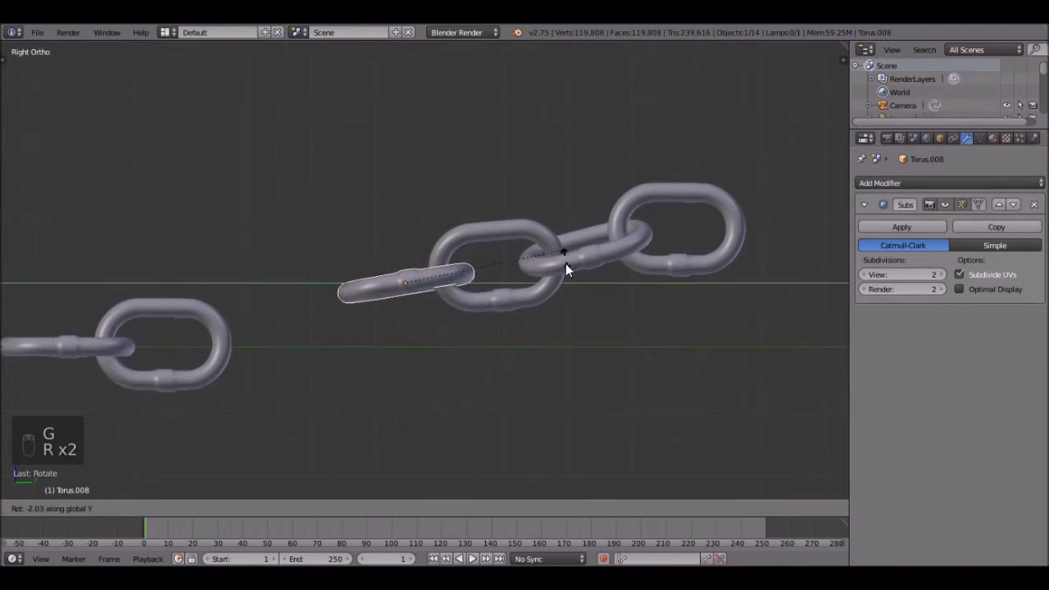
left_click(567, 280)
Adjust the flat link's height along Z so it interlocks with the upright link.
middle_click_drag(474, 307, 405, 282)
key("g")
key("z")
left_click(405, 284)
key("KP_3")
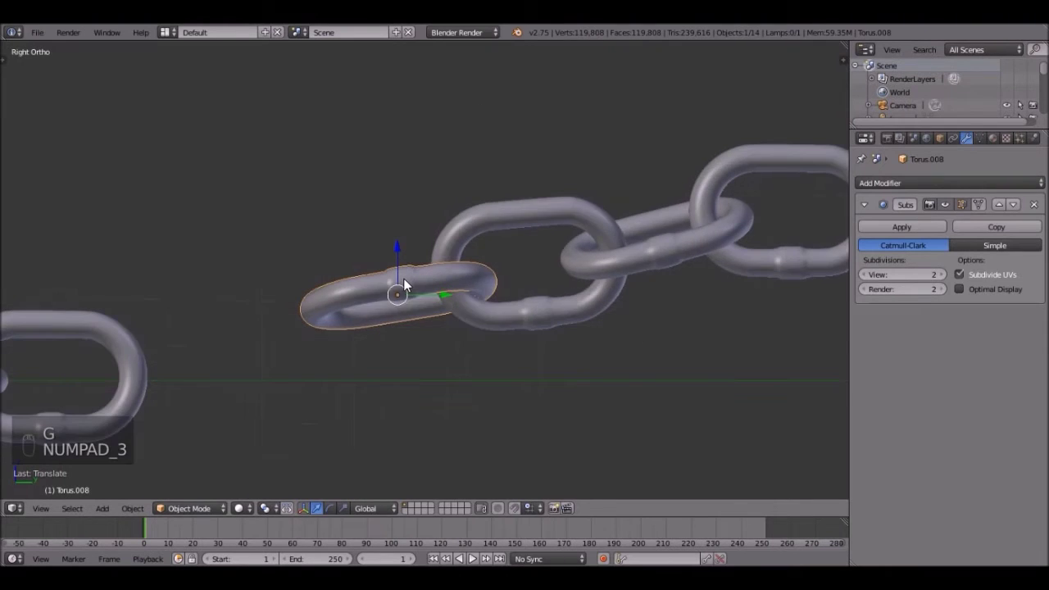
Hook the next upright link onto the flat link's lower end, rotating it to follow the slope and nudging it into place.
scroll(328, 303, "down", 2)
key("g")
left_click(402, 309)
key("r")
key("y")
left_click(464, 277)
scroll(414, 327, "up", 2)
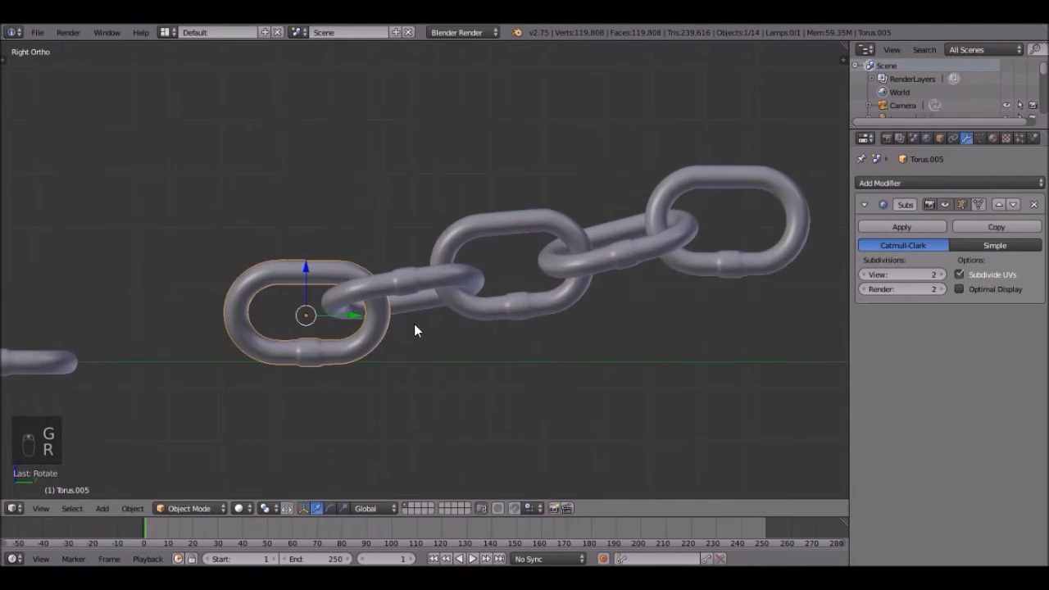
key("g")
left_click(393, 291)
key("g")
left_click(352, 312)
Move the last flat link beside the world origin to the upright link's lower end, tilt it and rotate it about Y.
middle_click_drag(106, 341, 289, 319, "shift")
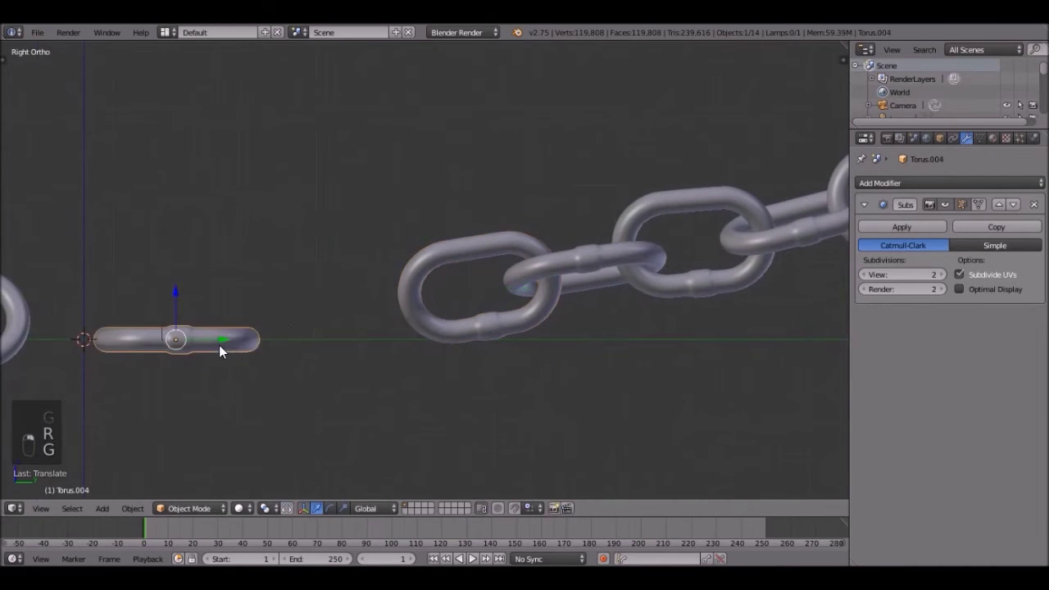
key("g")
left_click(405, 307)
key("r")
left_click(543, 287)
key("r")
key("y")
left_click(546, 315)
Undo hiding the flat link and nudge it so it interlocks with the upright link.
key("h")
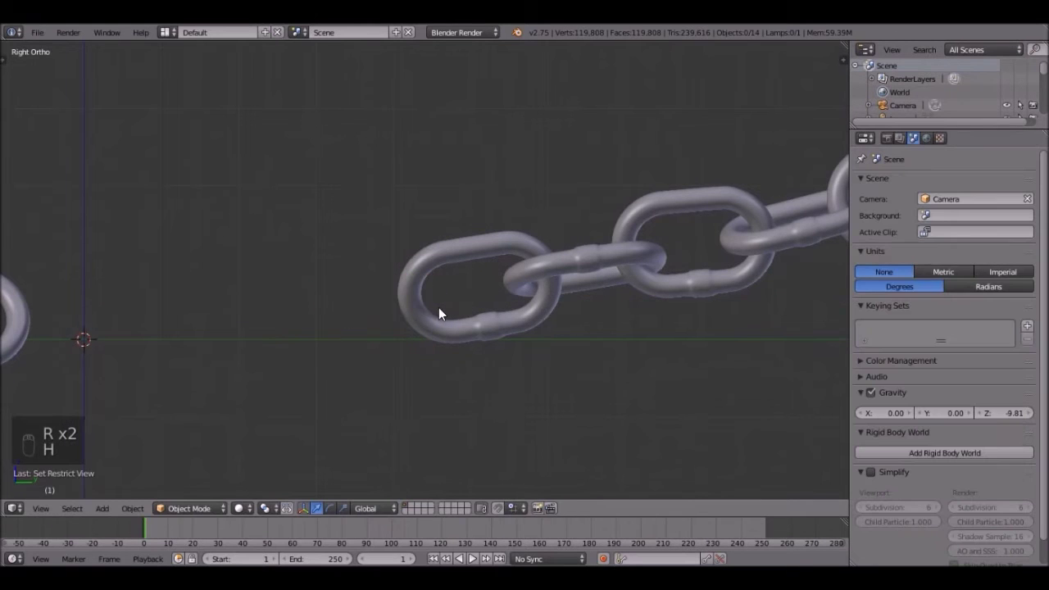
key("ctrl+z")
key("g")
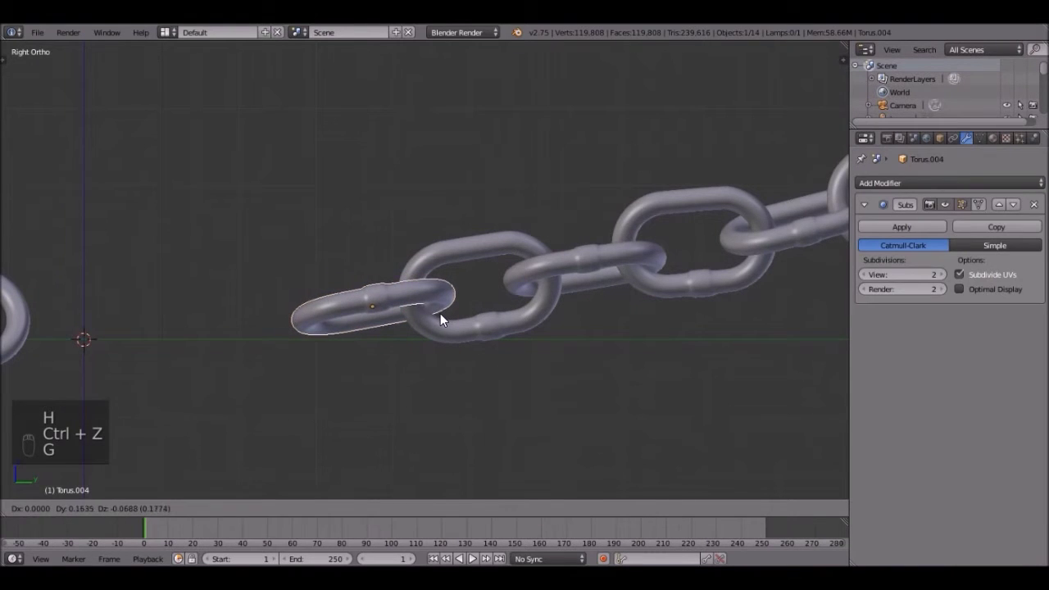
left_click(440, 314)
Duplicate the flat link, rotate the copy upright about Y and hook it onto the flat link's lower end.
middle_click_drag(387, 319, 499, 322, "shift")
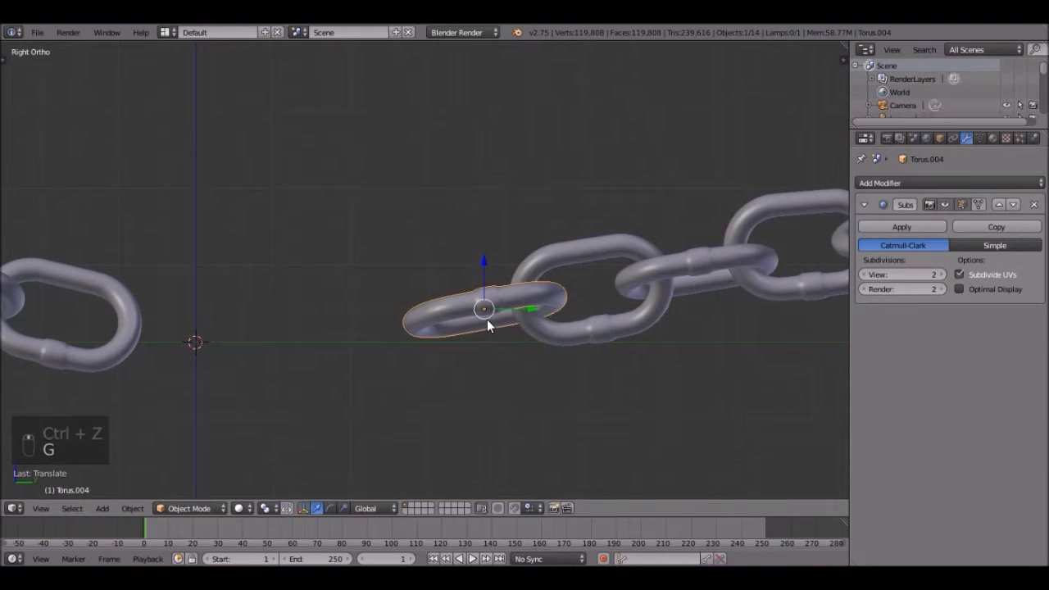
key("shift+d")
left_click(384, 346)
key("r")
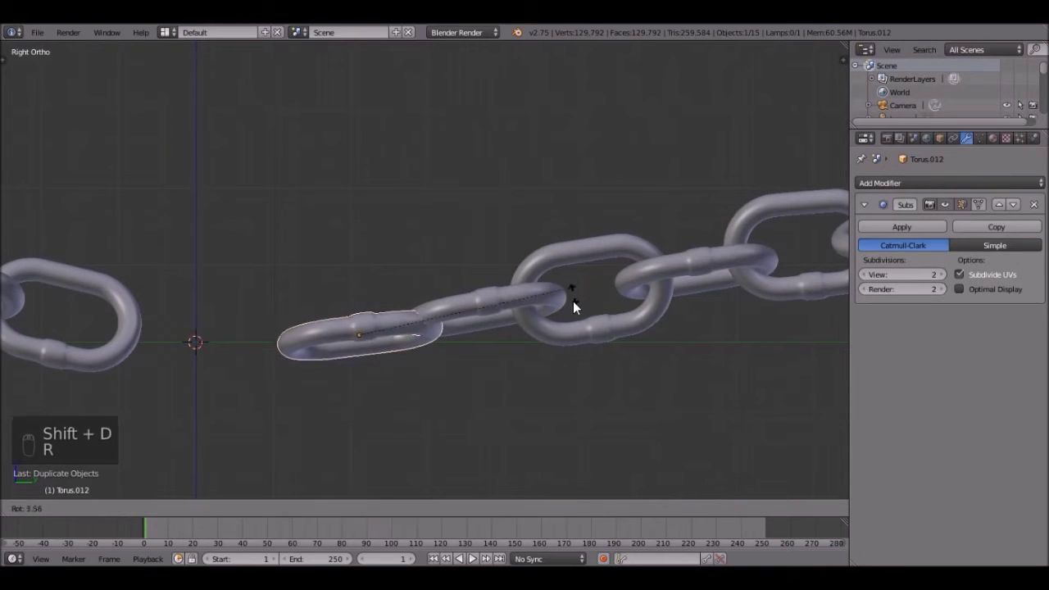
key("y")
left_click(548, 457)
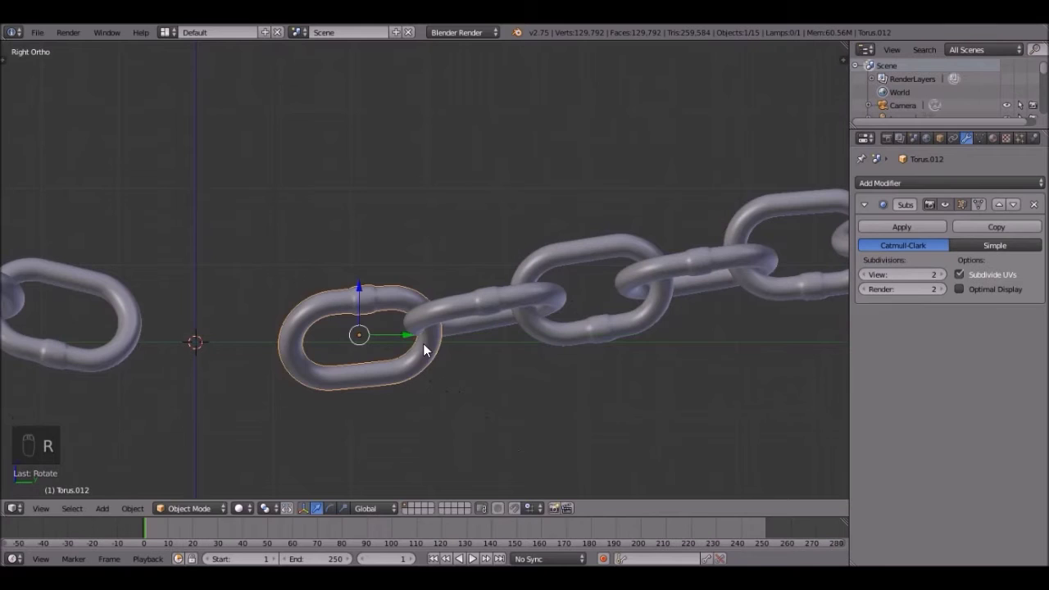
key("g")
left_click(437, 335)
Box-select the seven links of the newly posed half and shift them along global Y to widen the middle gap.
scroll(501, 290, "down", 2)
scroll(501, 290, "down", 3)
scroll(491, 289, "up", 2)
key("a")
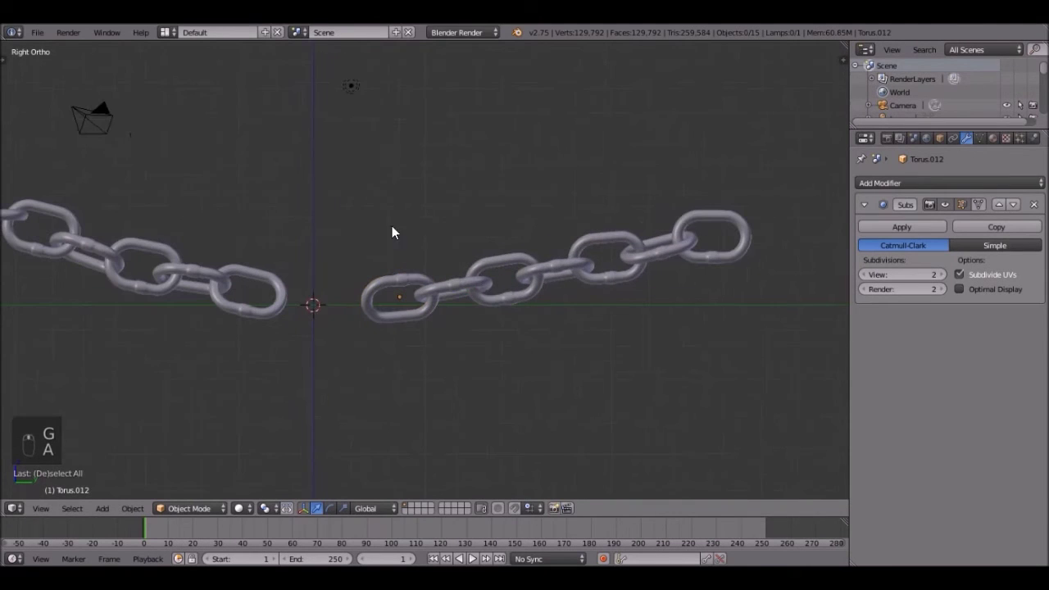
left_click(383, 223)
key("b")
left_click_drag(410, 225, 852, 405)
key("g")
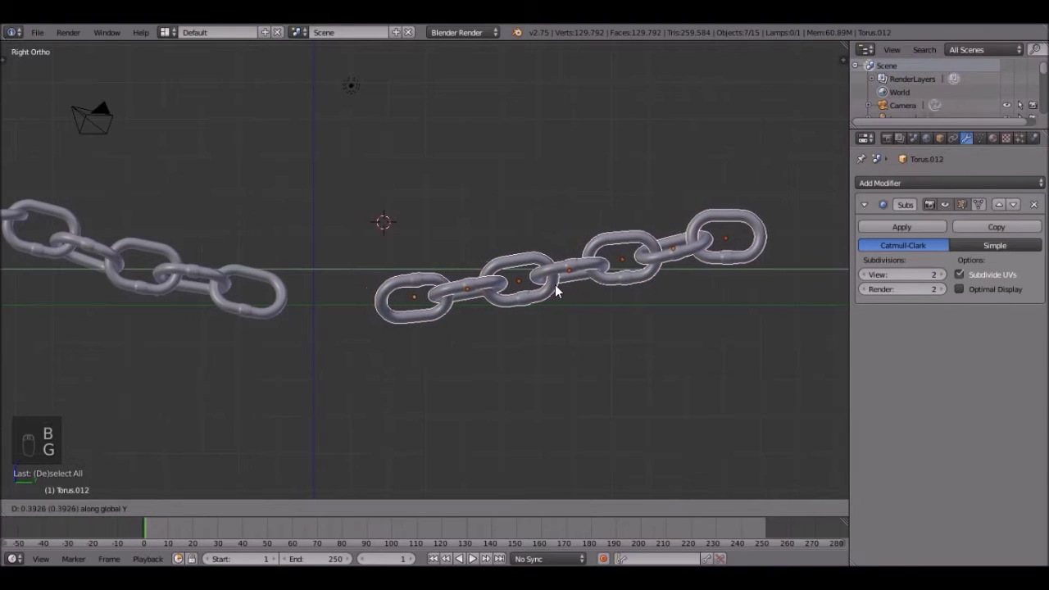
left_click(568, 290)
Duplicate the lowest link of the newly posed half and place the copy in the gap between the two halves.
right_click(403, 286)
scroll(365, 306, "up", 2)
scroll(365, 307, "up", 2)
middle_click_drag(366, 306, 500, 278, "shift")
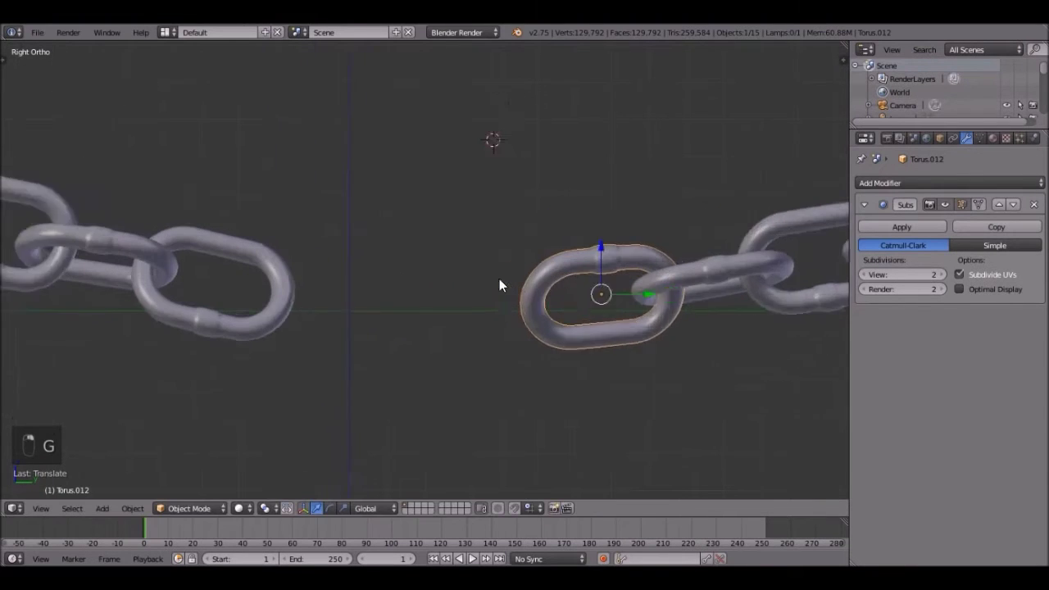
key("shift+d")
left_click(270, 281)
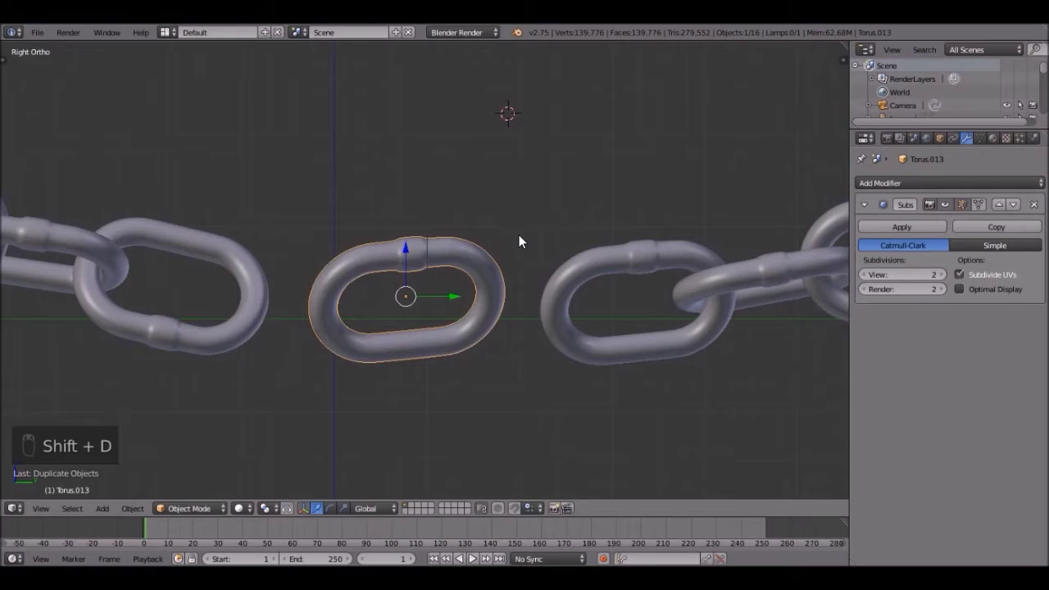
Rotate the middle copy about Y to lie flat, level it and nudge it within the gap.
key("r")
key("y")
left_click(405, 433)
key("r")
key("r")
left_click(475, 323)
key("g")
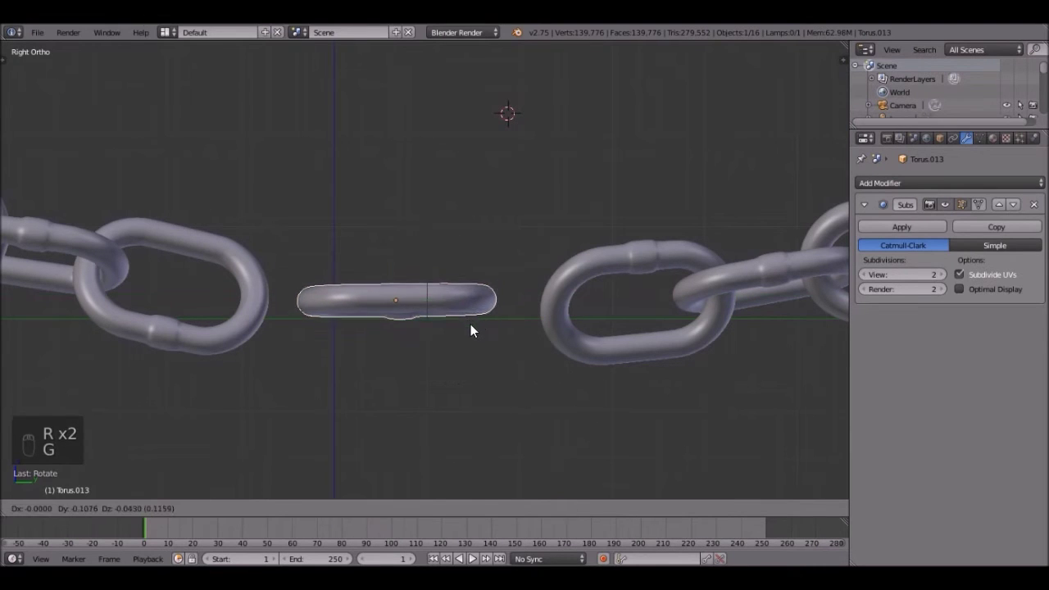
left_click(470, 325)
scroll(534, 260, "down", 6)
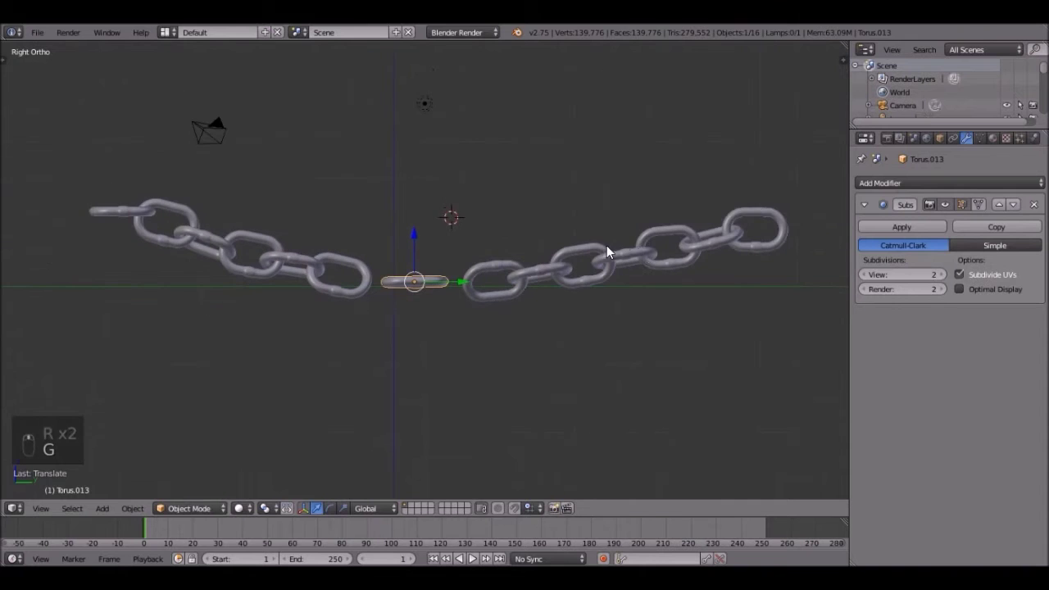
key("a")
left_click_drag(729, 321, 730, 319)
scroll(711, 260, "up", 1)
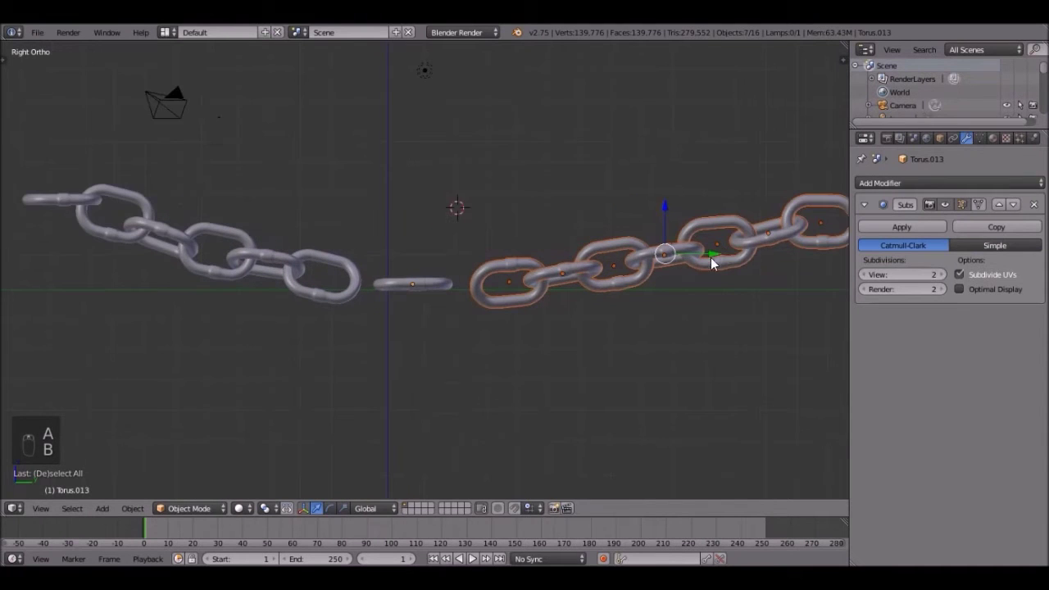
key("z")
scroll(355, 286, "down", 2)
key("a")
Examine the shape of both chain halves and the middle gap from an angled view and the right side view.
scroll(417, 273, "up", 3)
scroll(417, 278, "down", 5)
key("z")
mouse_move(442, 340)
middle_mouse_down()
mouse_move(402, 323)
mouse_move(496, 314)
mouse_move(567, 333)
mouse_move(506, 322)
middle_mouse_up()
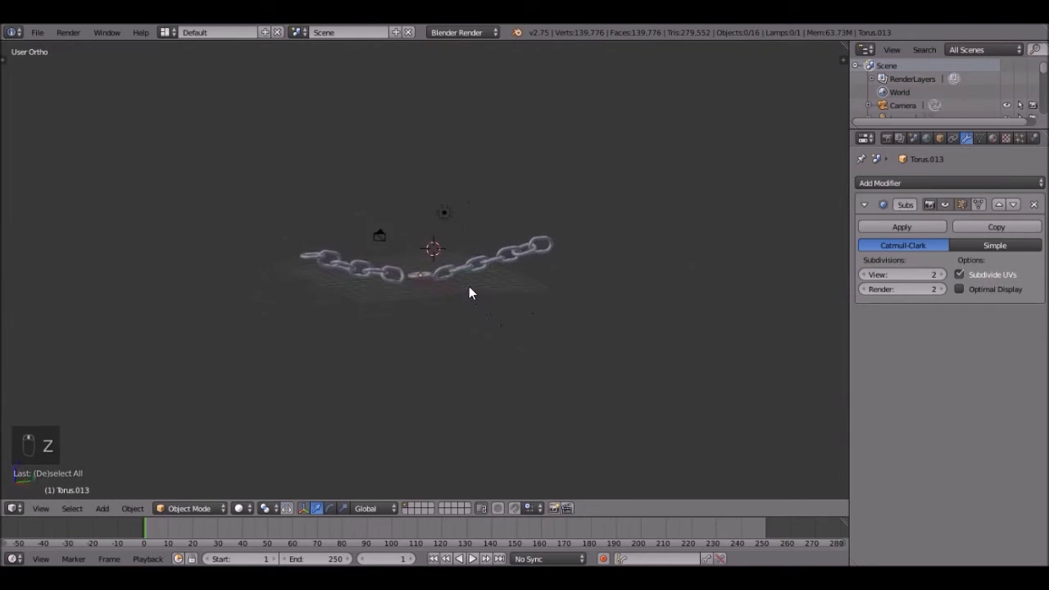
scroll(440, 293, "up", 5)
key("KP_3")
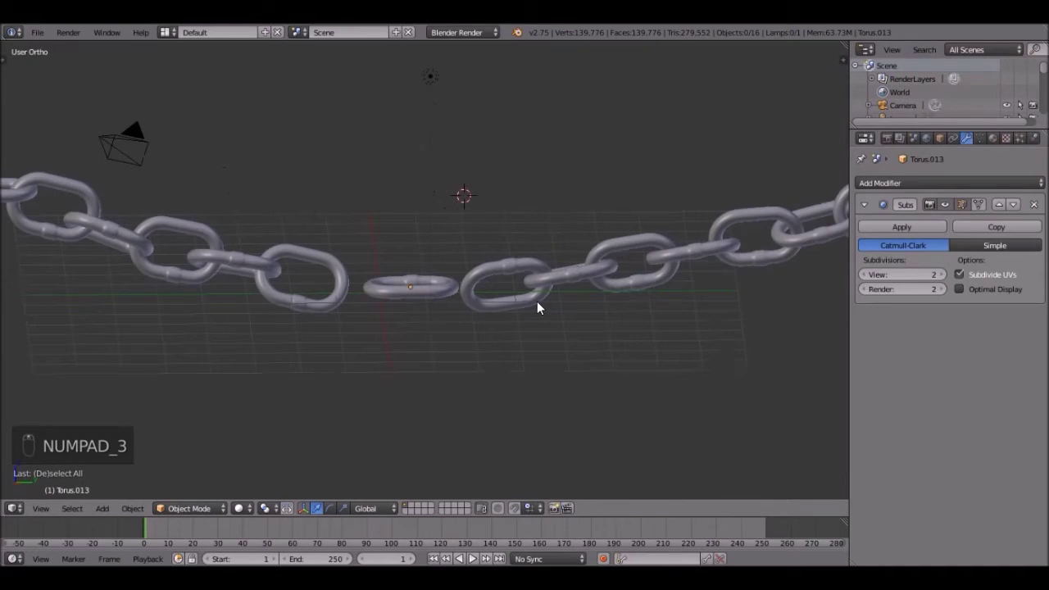
scroll(525, 302, "down", 3)
scroll(479, 275, "up", 4)
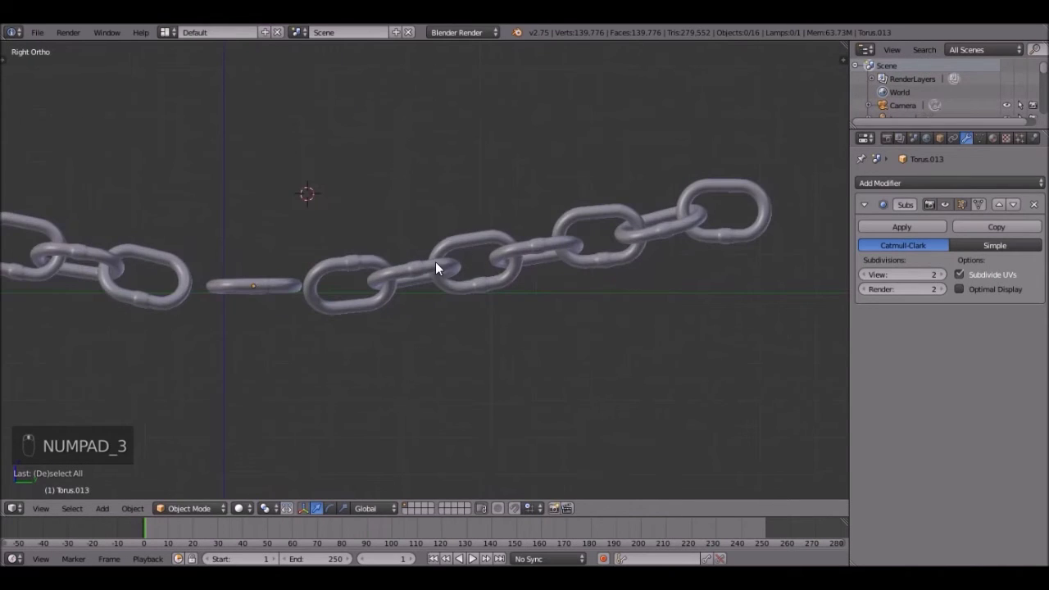
Adjust the tilt and position of the flat link next to the lowest link in the newly posed half.
right_click(437, 265)
scroll(533, 287, "up", 2)
key("r")
right_click(423, 284)
key("g")
left_click(412, 293)
key("r")
left_click(524, 264)
Tilt the adjoining upright link more steeply upward and reposition it on the adjusted flat link.
right_click(507, 296)
key("g")
left_click(504, 303)
key("r")
left_click(502, 265)
Move the next flat link up the slope so it sits in the steepened upright link's upper end.
right_click(601, 236)
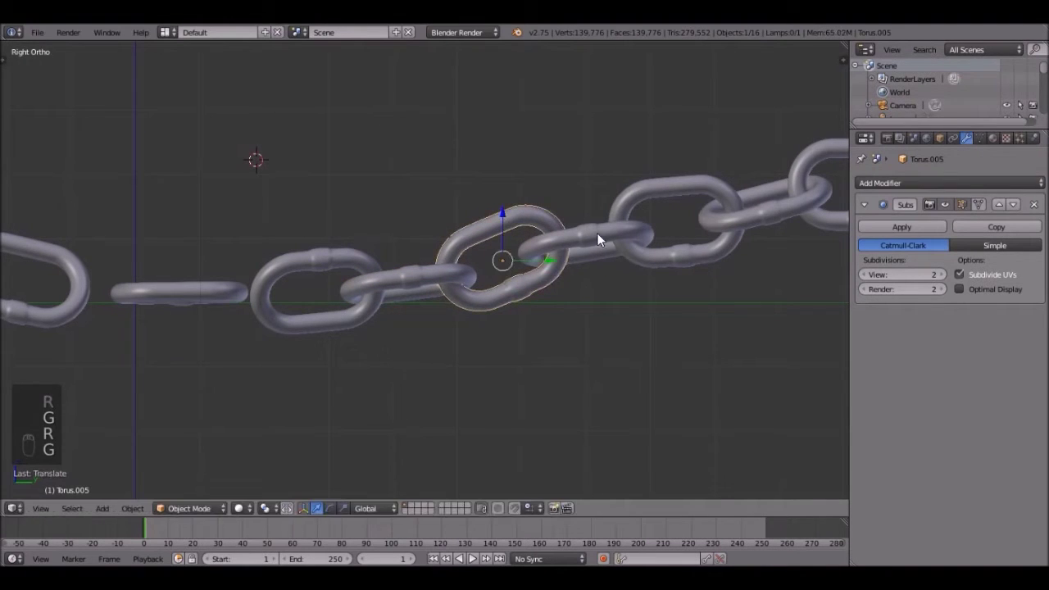
key("g")
key("g")
left_click(598, 212)
Nudge the following upright link and the flat link beyond it up the slope so they stay interlocked.
middle_click_drag(672, 241, 536, 263, "shift")
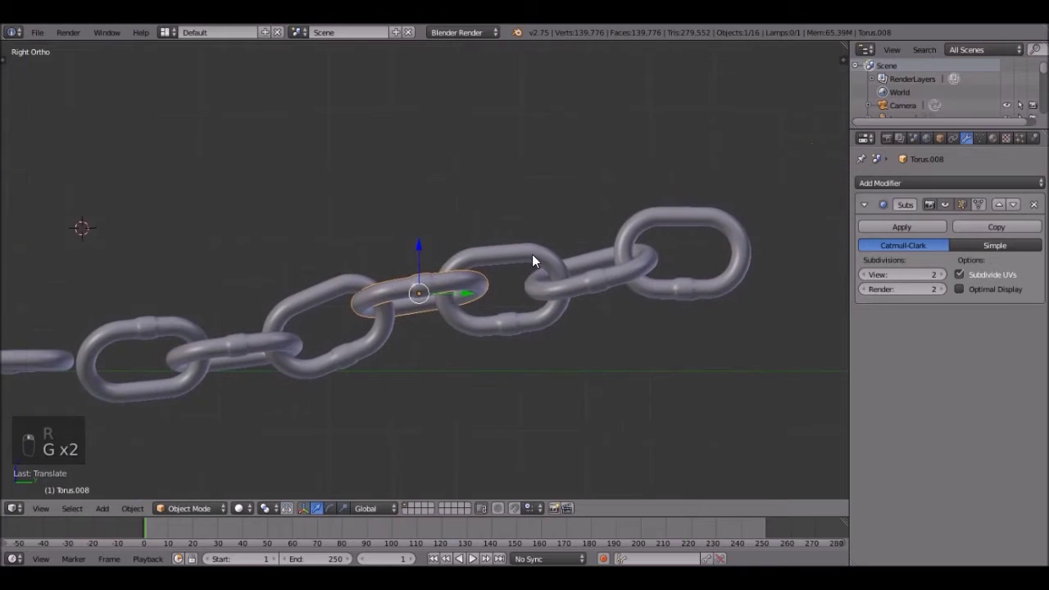
right_click(536, 262)
key("g")
left_click(544, 250)
right_click(606, 280)
key("g")
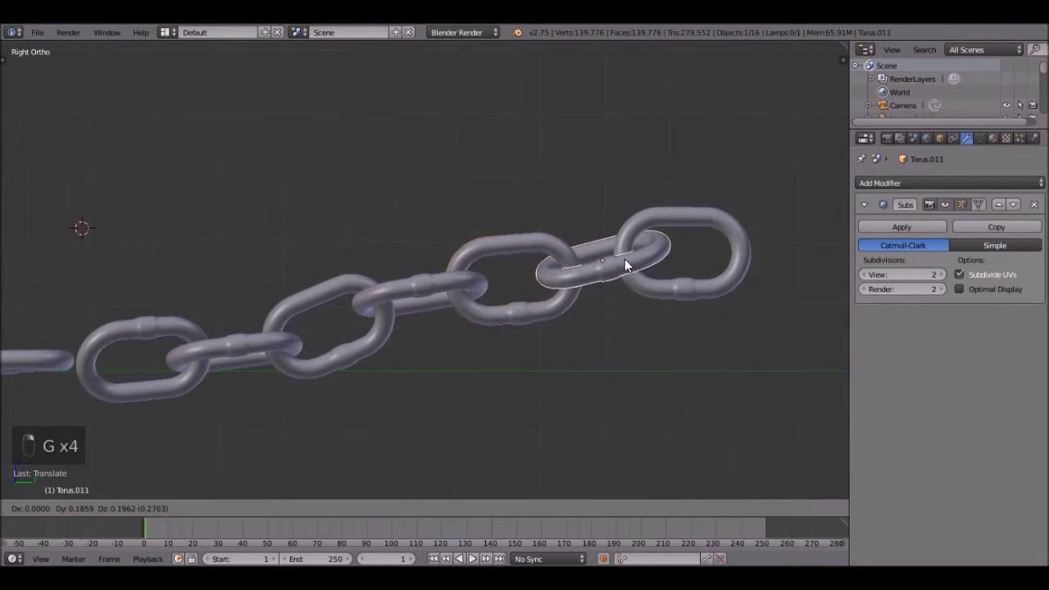
left_click(624, 259)
Tilt the flat link in the middle of the newly posed half more steeply upward and deselect everything.
scroll(355, 293, "down", 6)
key("z")
middle_click_drag(378, 297, 387, 308)
key("z")
scroll(394, 303, "up", 3)
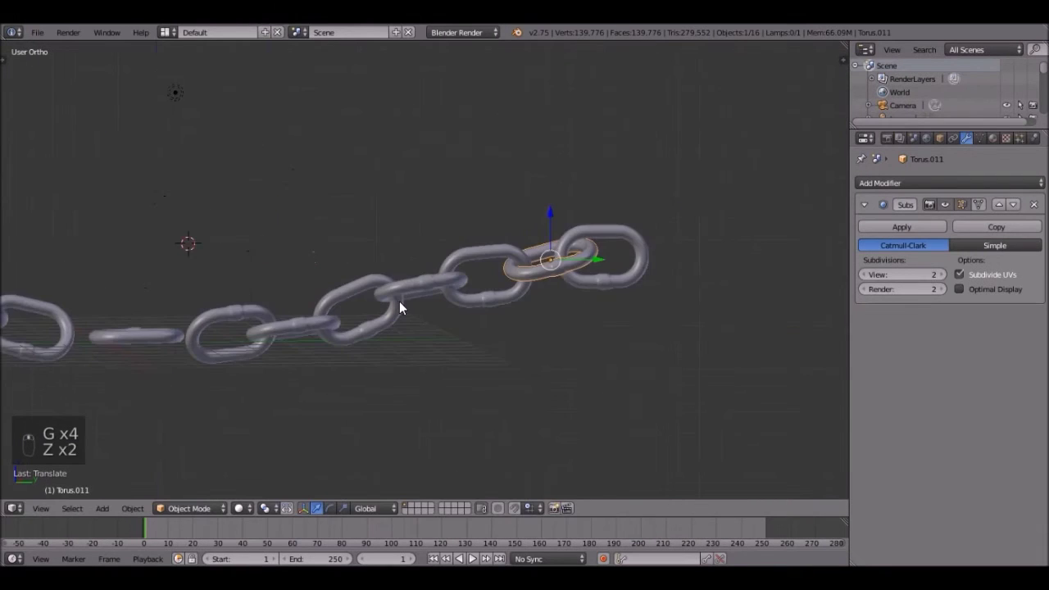
key("KP_3")
scroll(410, 295, "up", 4)
right_click(438, 289)
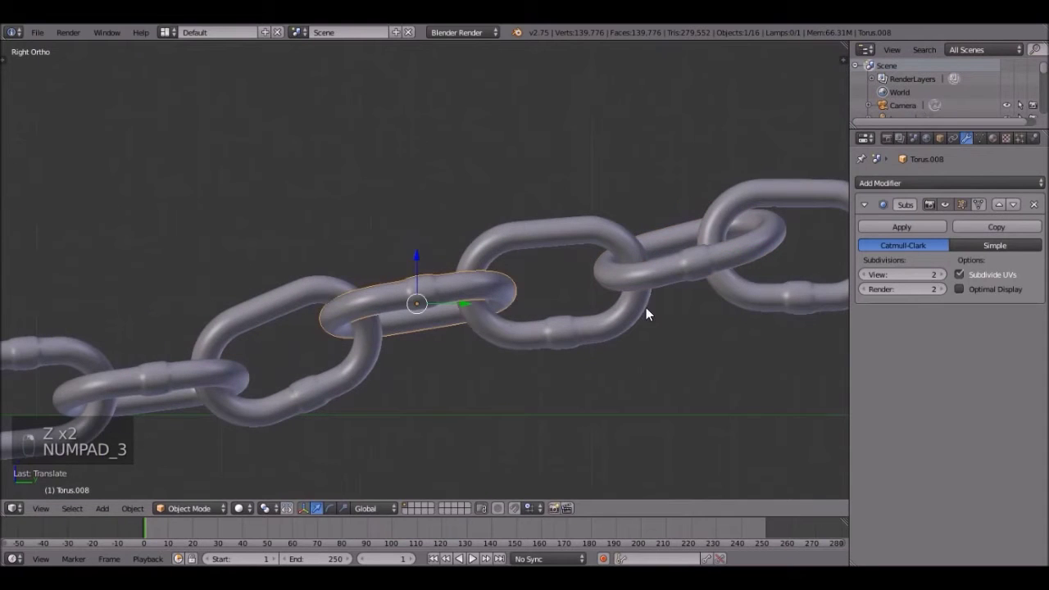
key("r")
left_click(642, 262)
scroll(391, 297, "down", 3)
scroll(391, 297, "down", 1)
key("a")
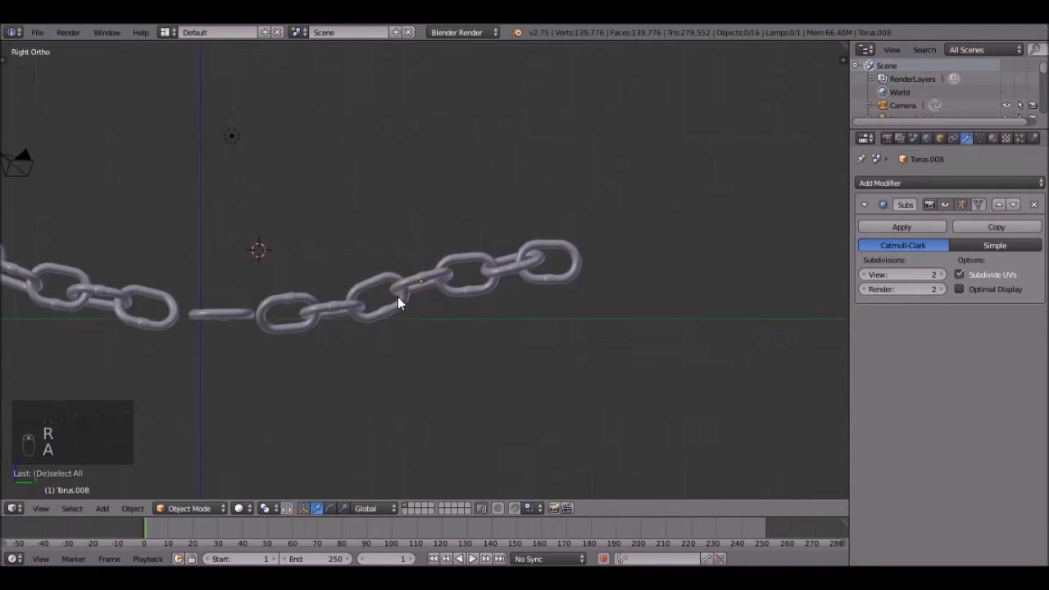
Nudge the last upright link before the end link up the slope and rotate it to follow the curve.
key("z")
key("z")
scroll(398, 299, "up", 3)
scroll(387, 310, "down", 2)
scroll(394, 311, "down", 2)
scroll(445, 299, "up", 3)
right_click(499, 294)
key("g")
left_click(501, 287)
key("r")
left_click(551, 269)
Move the last flat link and the upright end link up the slope so they stay interlocked, and deselect everything.
right_click(554, 263)
key("g")
left_click(555, 257)
right_click(628, 237)
key("g")
left_click(644, 216)
scroll(436, 279, "down", 4)
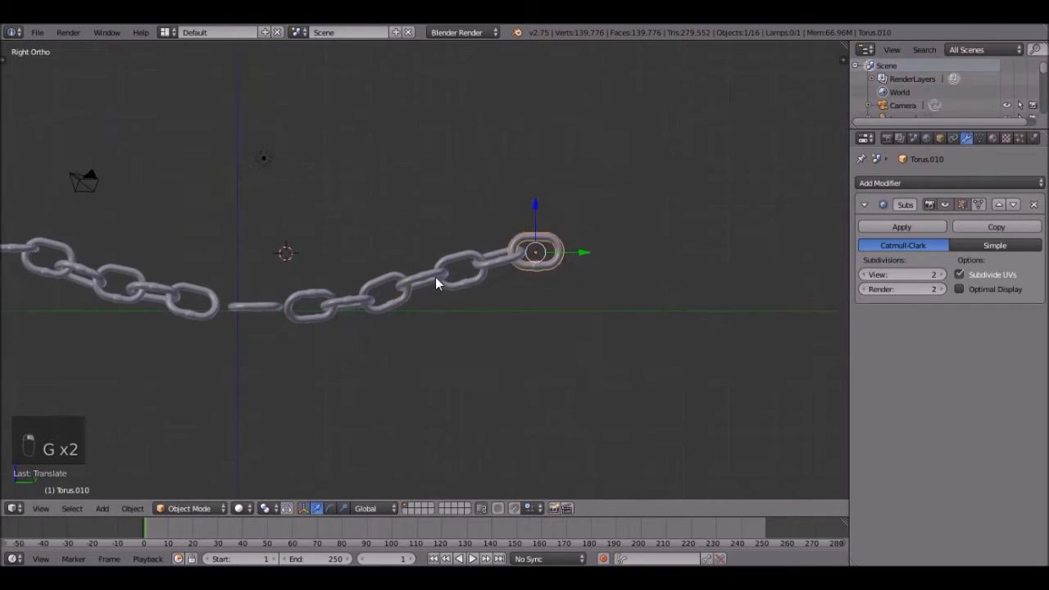
scroll(471, 261, "up", 1)
key("a")
Add an edge loop around the plain straight side of the middle flat link, slid level with the collar.
key("z")
scroll(463, 283, "down", 1)
middle_click_drag(464, 281, 501, 307)
key("z")
scroll(500, 308, "up", 3)
scroll(501, 314, "up", 1)
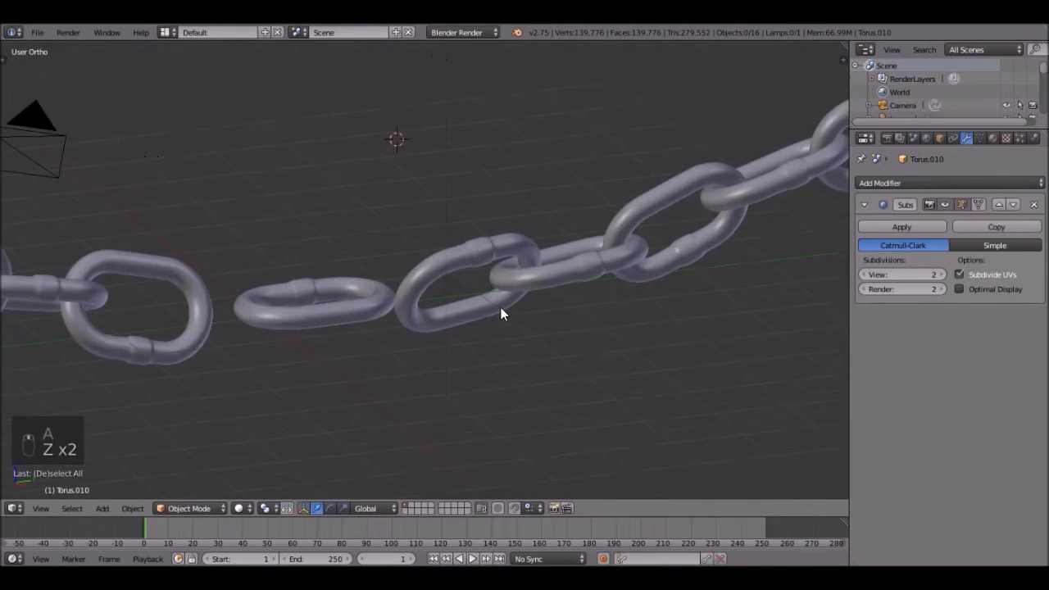
scroll(324, 336, "up", 3)
right_click(324, 334)
key("KP_Decimal")
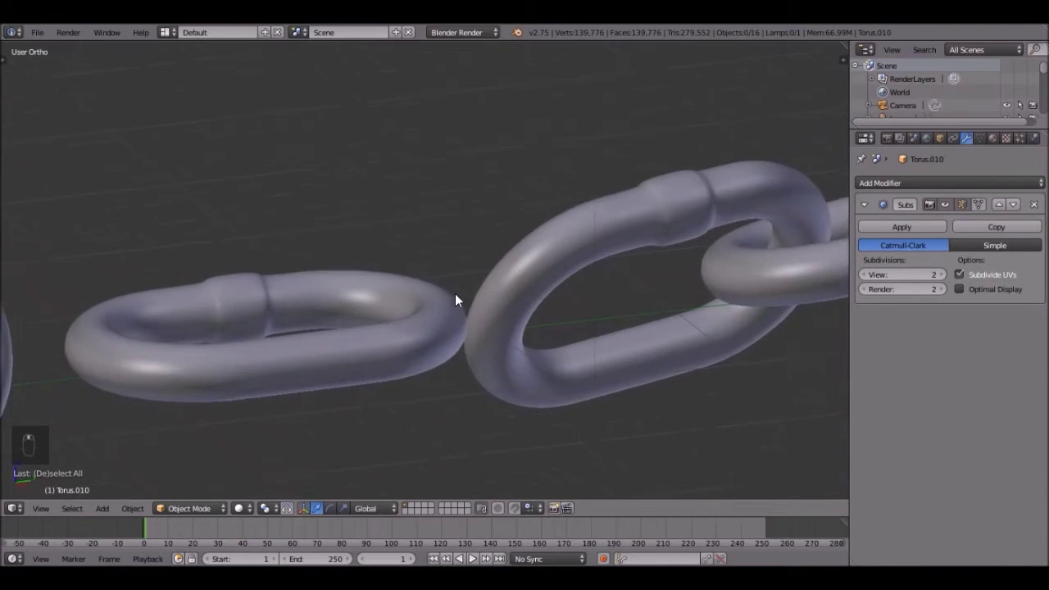
key("Tab")
scroll(492, 316, "up", 3)
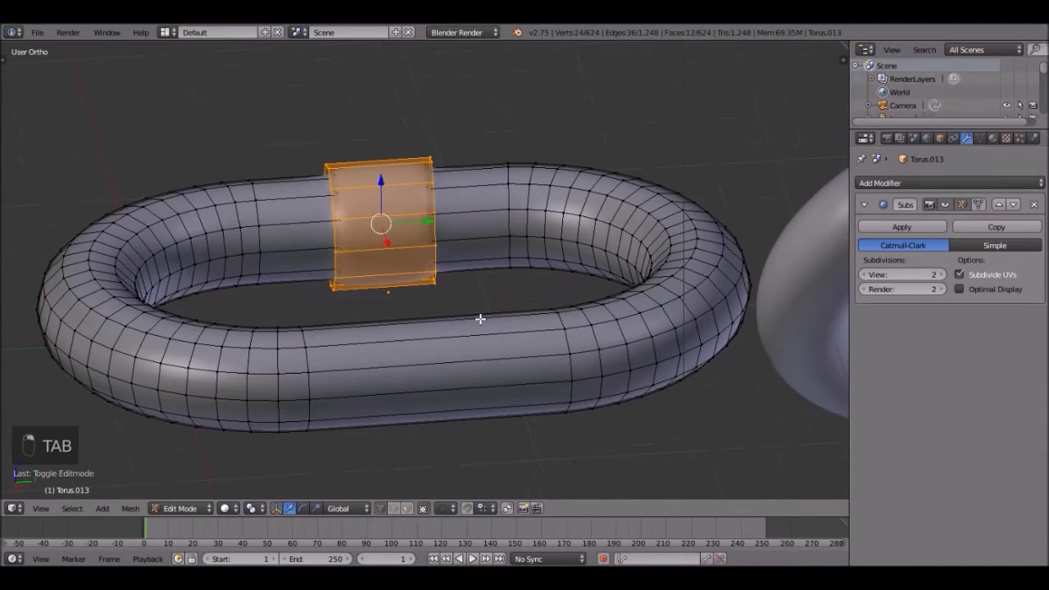
key("ctrl+r")
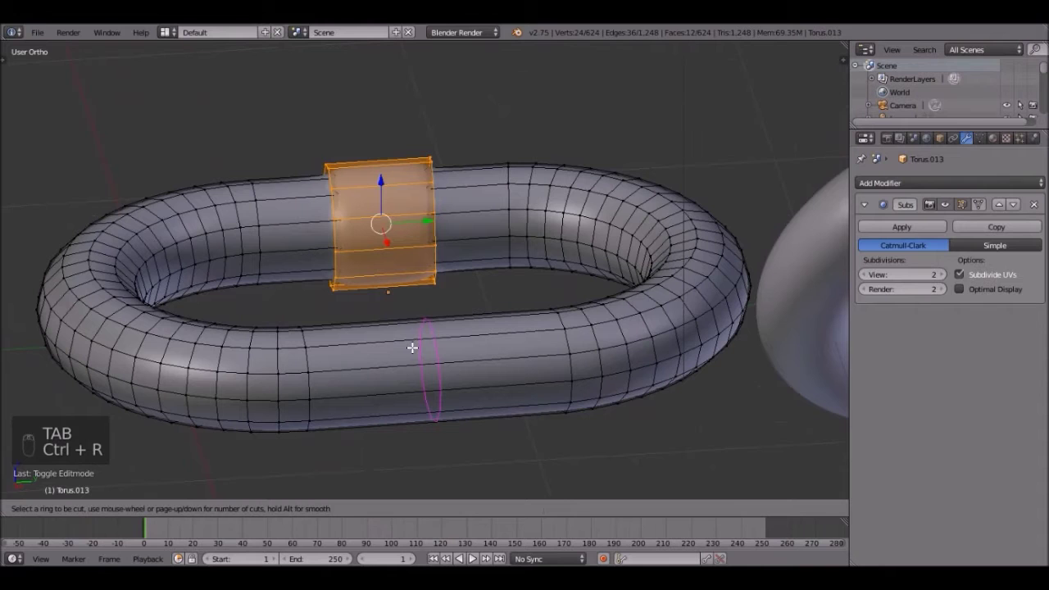
left_click(451, 361)
left_click(359, 369)
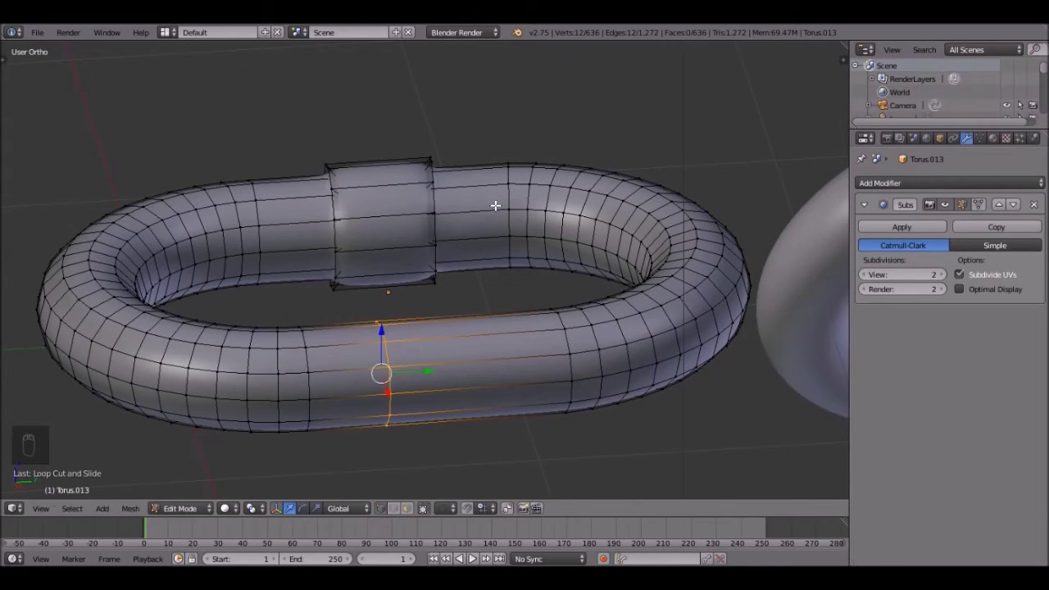
Add a second edge loop on the middle link's collared side, between the collar and the adjoining bend.
key("ctrl+r")
left_click(480, 190)
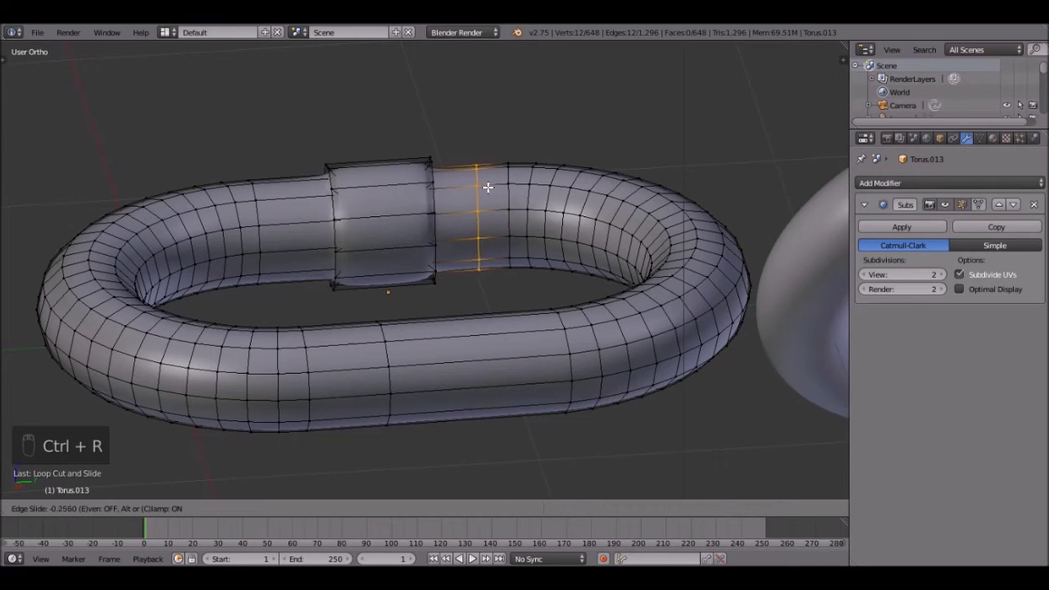
left_click(481, 187)
Select the collared half of the middle link up to the two new edge loops and separate it into its own object.
key("KP_7")
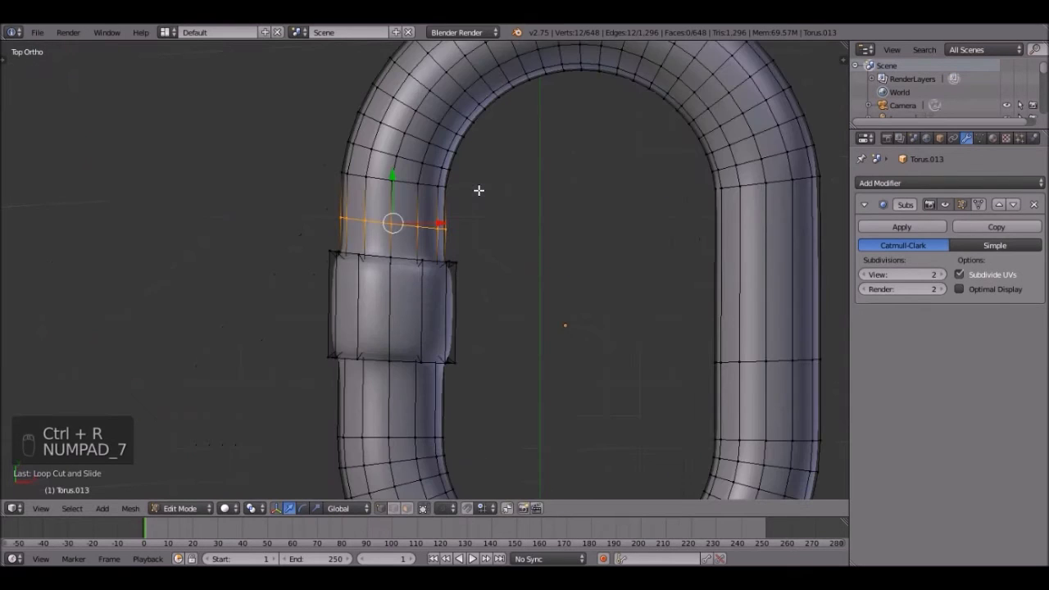
scroll(479, 190, "down", 3)
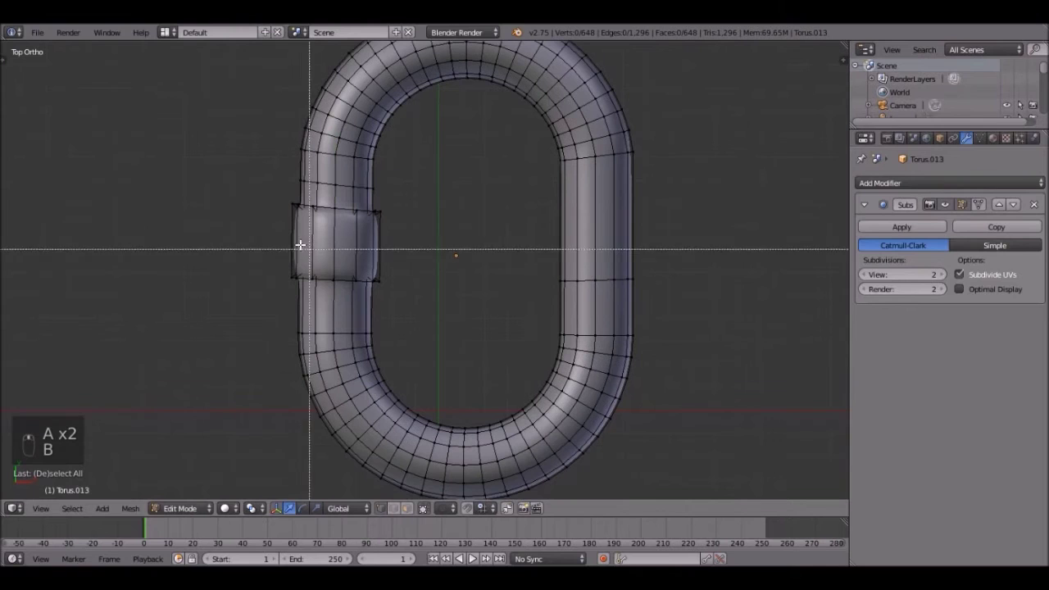
key("z")
key("b")
key("c")
left_click_drag(282, 234, 404, 246)
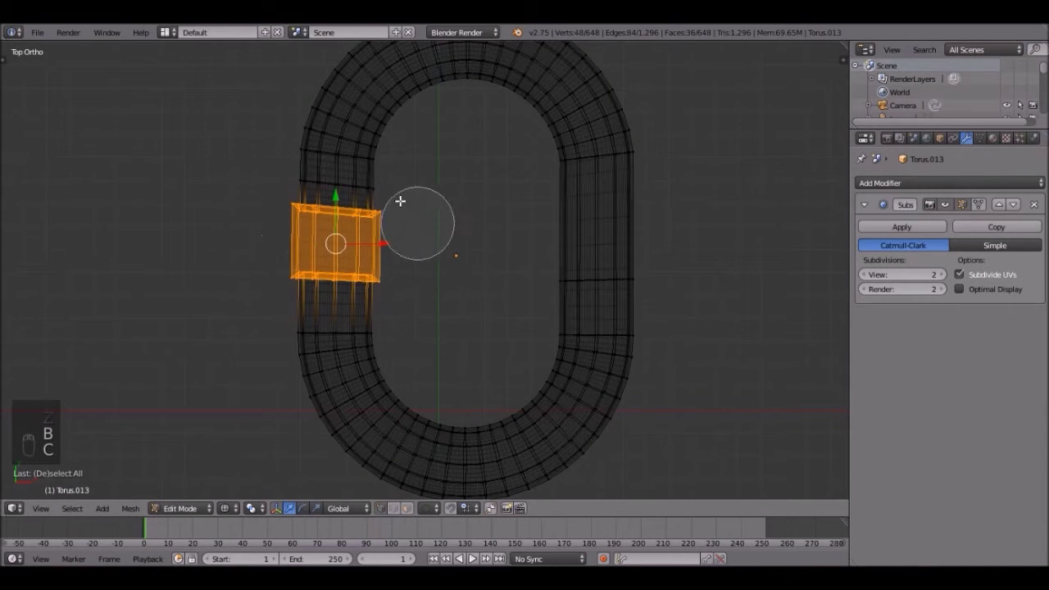
left_click_drag(400, 201, 274, 199)
scroll(323, 316, "down", 2)
mouse_move(323, 316)
left_mouse_down()
mouse_move(344, 404)
mouse_move(511, 459)
mouse_move(606, 401)
mouse_move(581, 341)
mouse_move(601, 337)
left_mouse_up()
right_click(602, 337)
mouse_move(604, 335)
middle_mouse_down()
mouse_move(565, 284)
mouse_move(412, 365)
middle_mouse_up()
key("b")
left_click_drag(364, 357, 471, 421)
mouse_move(472, 421)
middle_mouse_down()
mouse_move(428, 309)
mouse_move(544, 286)
middle_mouse_up()
key("z")
scroll(492, 286, "up", 3)
key("p")
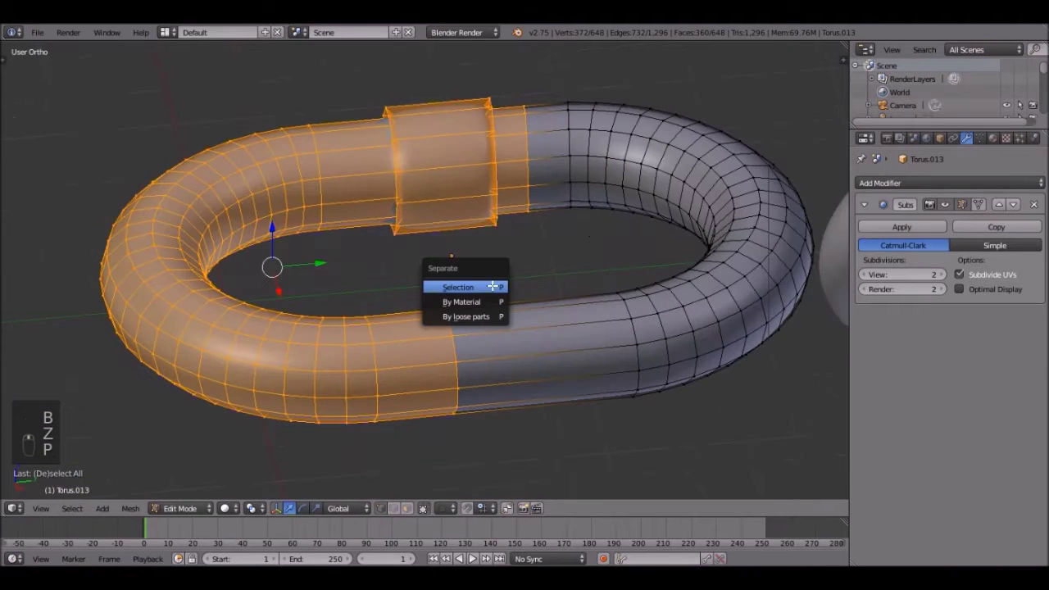
left_click(492, 286)
key("Tab")
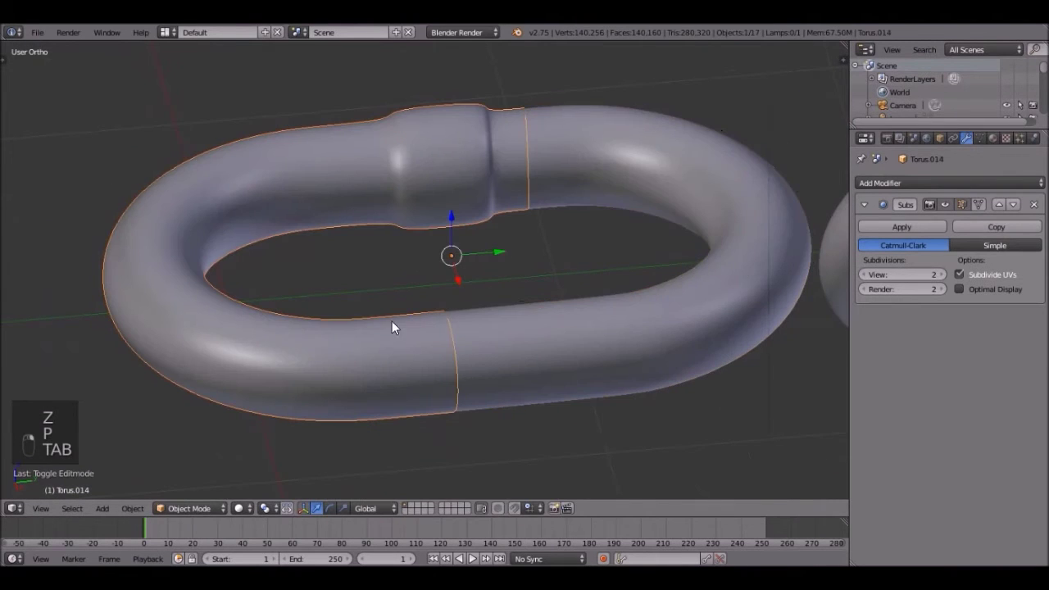
key("g")
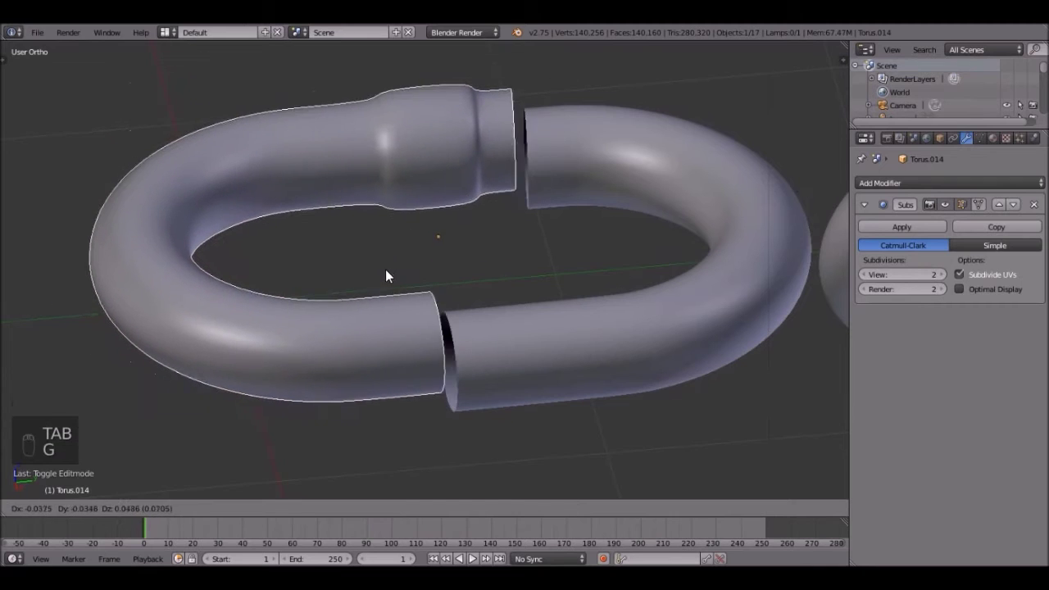
right_click(509, 266)
scroll(509, 266, "down", 1)
scroll(462, 291, "down", 3)
scroll(446, 301, "up", 4)
scroll(471, 278, "down", 2)
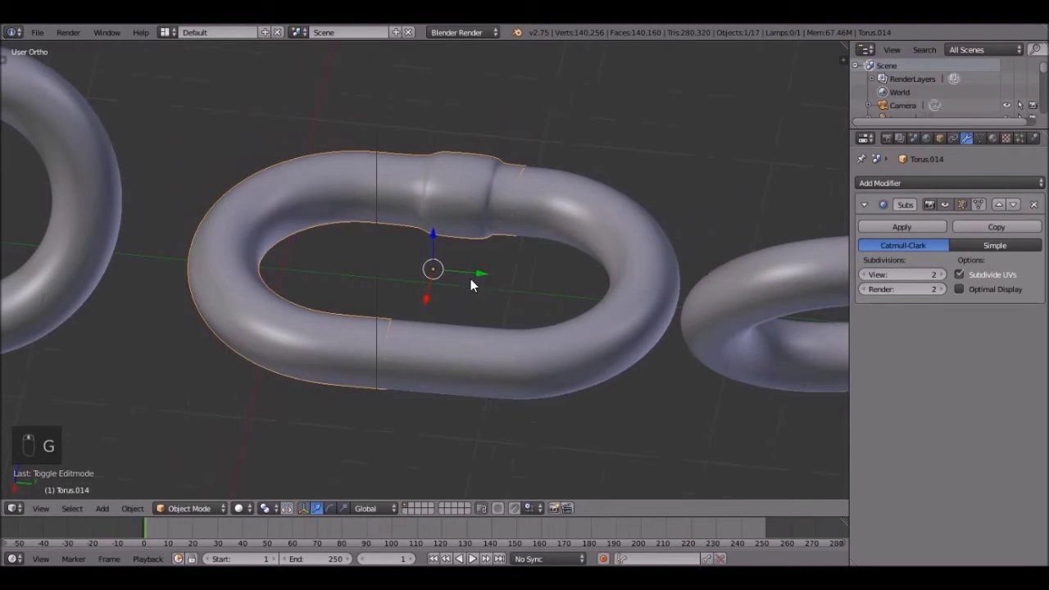
Pull the separated collared half away from the other half along the global Y axis, leaving a gap between them.
key("g")
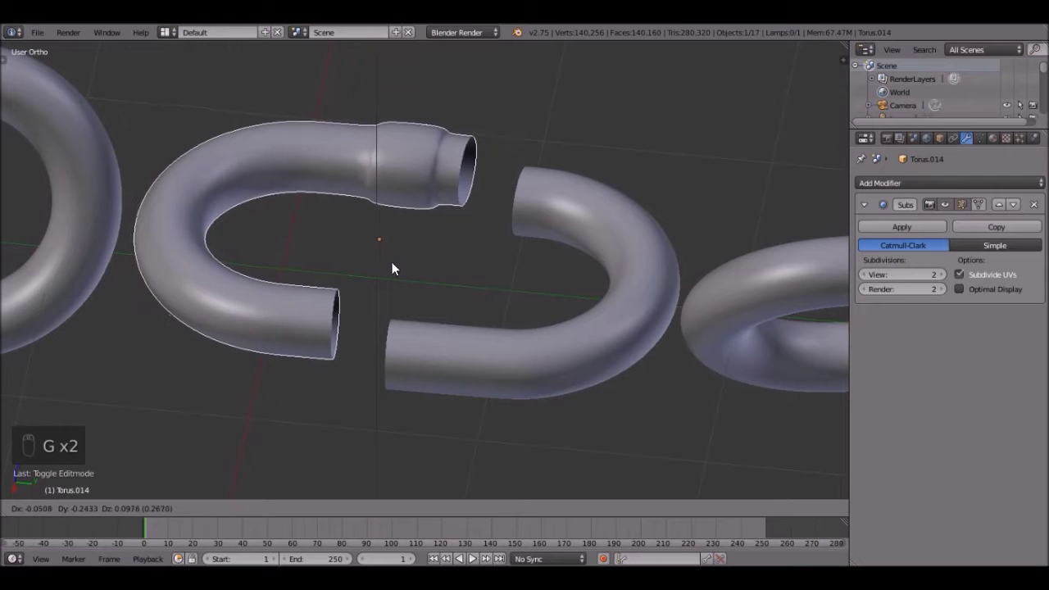
left_click(457, 292)
key("g")
right_click(417, 279)
key("g")
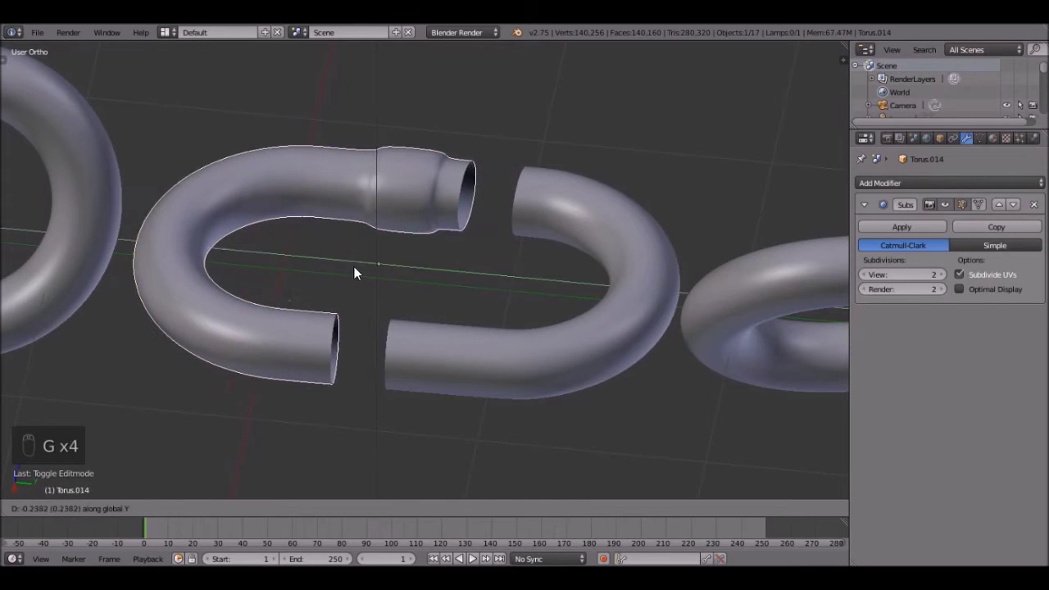
left_click(321, 300)
Fill the open end of the collared half's plain arm with a face and crease its rim to 1.000.
key("Tab")
middle_click_drag(317, 361, 194, 286)
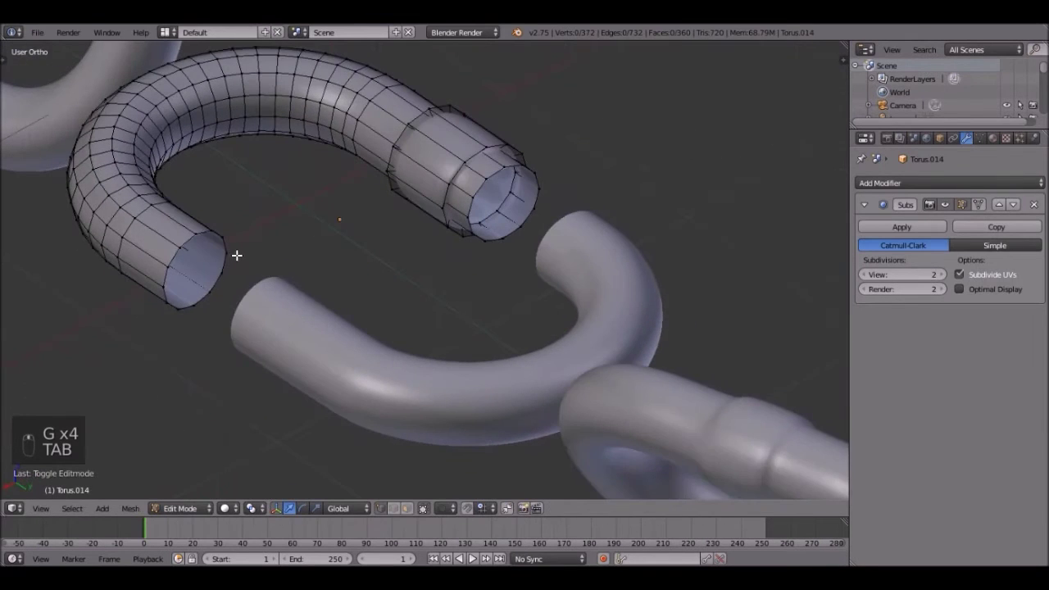
scroll(237, 255, "up", 3)
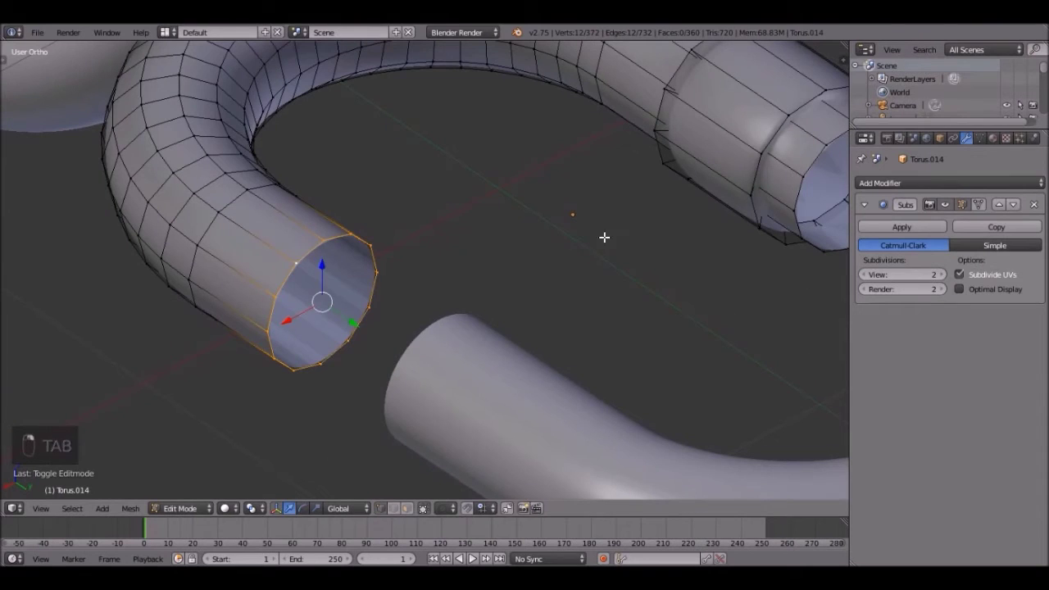
key("f")
scroll(501, 242, "down", 4)
scroll(338, 270, "up", 4)
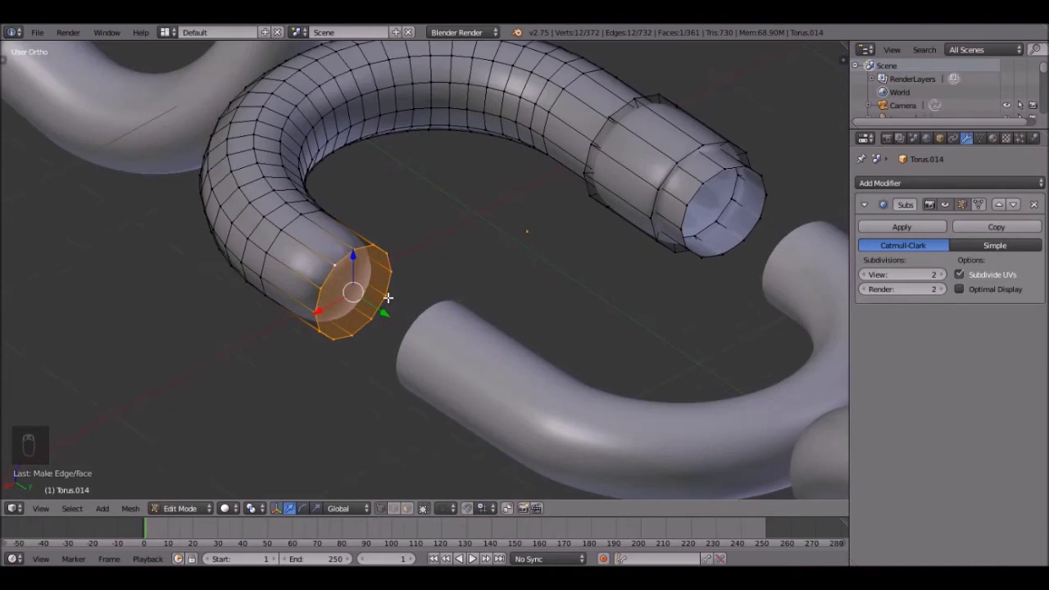
scroll(388, 297, "up", 2)
scroll(427, 280, "down", 2)
key("shift+e")
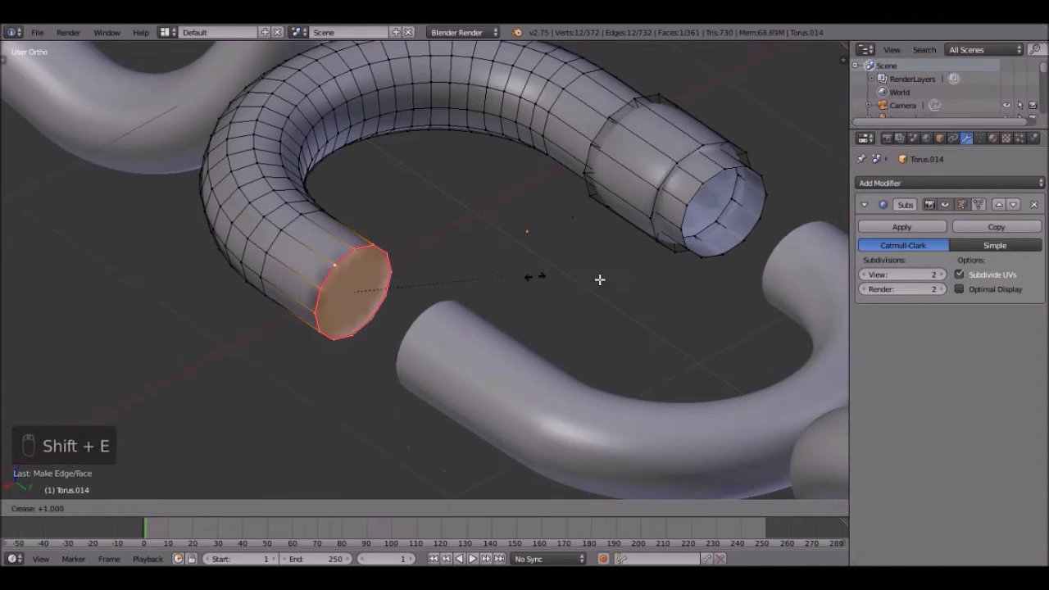
left_click(468, 277)
key("Tab")
scroll(438, 279, "down", 2)
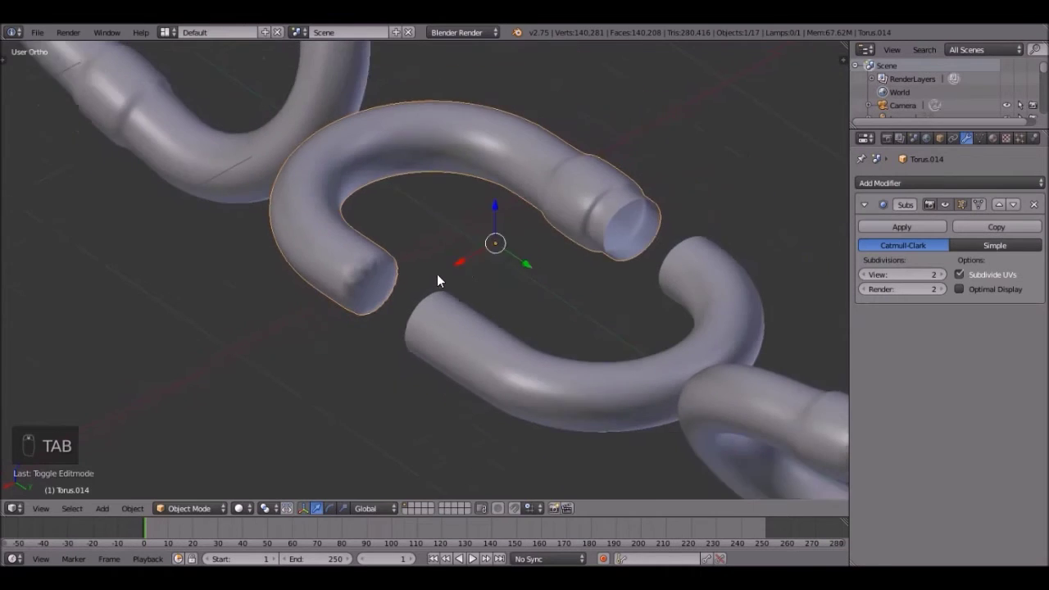
Cap the open end beside the collar with a face and fully crease its rim.
scroll(578, 276, "up", 4)
middle_click_drag(798, 173, 587, 230, "shift")
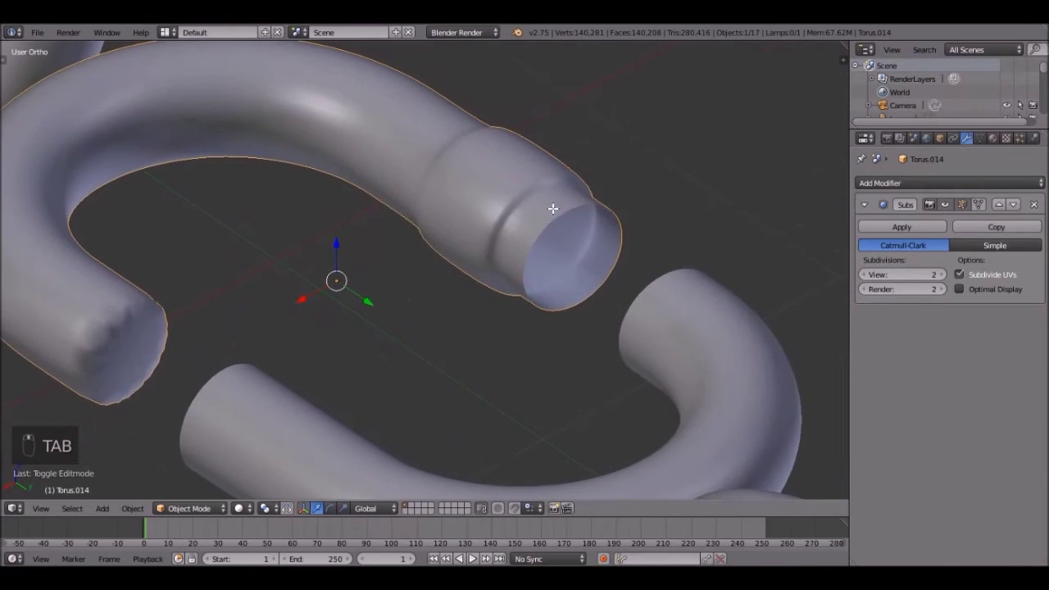
key("Tab")
right_click(572, 207, "alt")
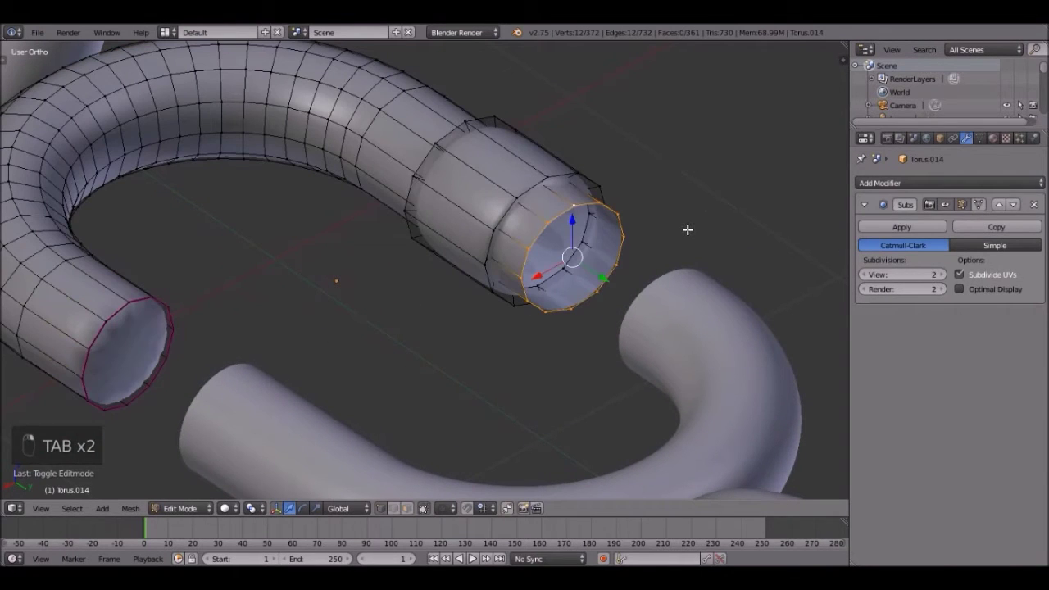
key("f")
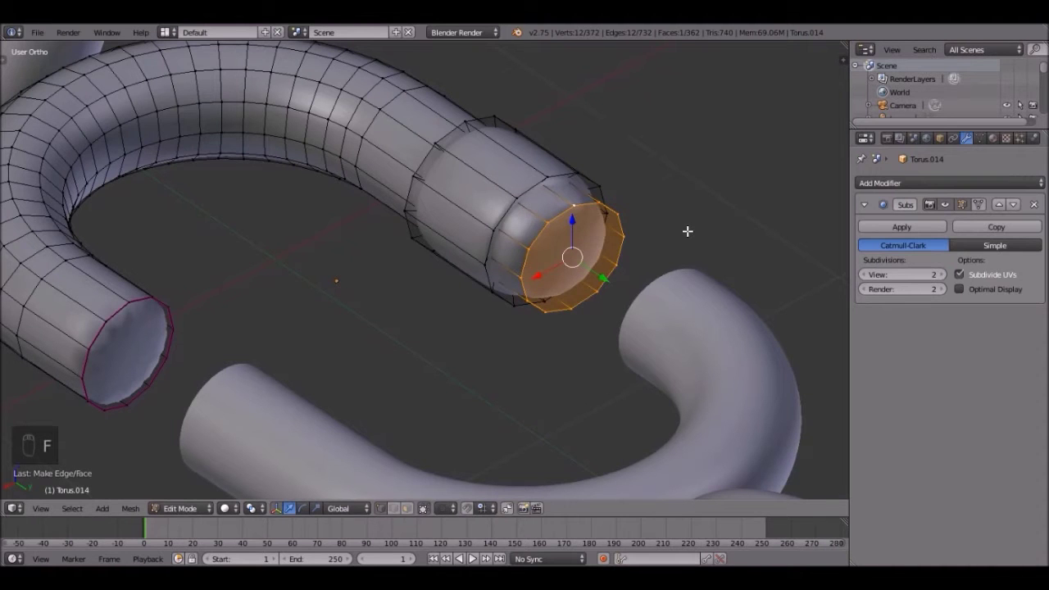
key("shift+e")
left_click(808, 213)
key("Tab")
Fill the other half's open end that faces the capped plain arm and crease its rim edges.
middle_click_drag(729, 237, 686, 289)
scroll(623, 271, "up", 2)
right_click(543, 246)
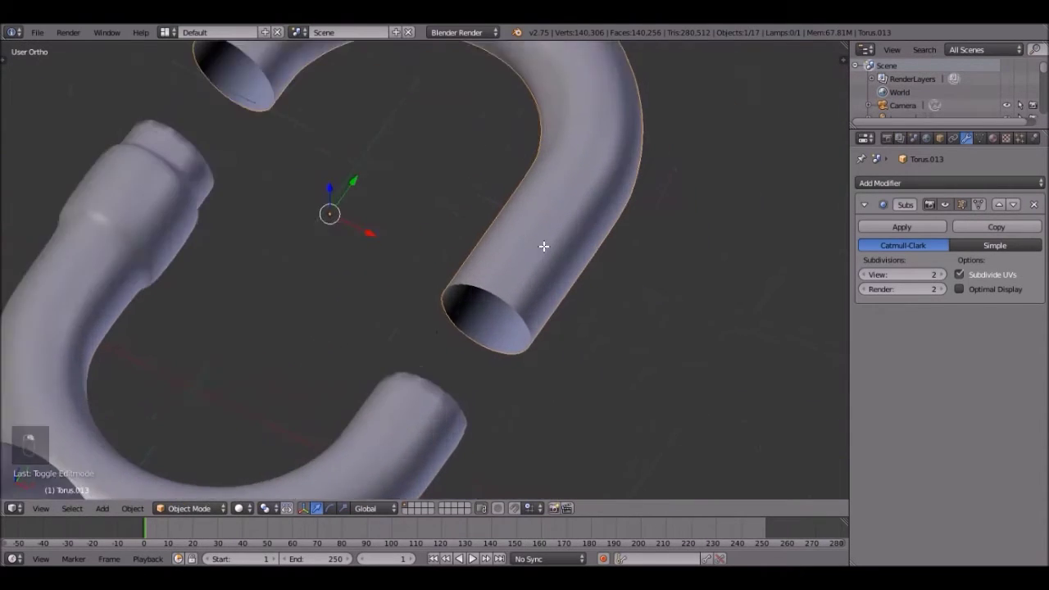
key("Tab")
scroll(549, 262, "up", 1)
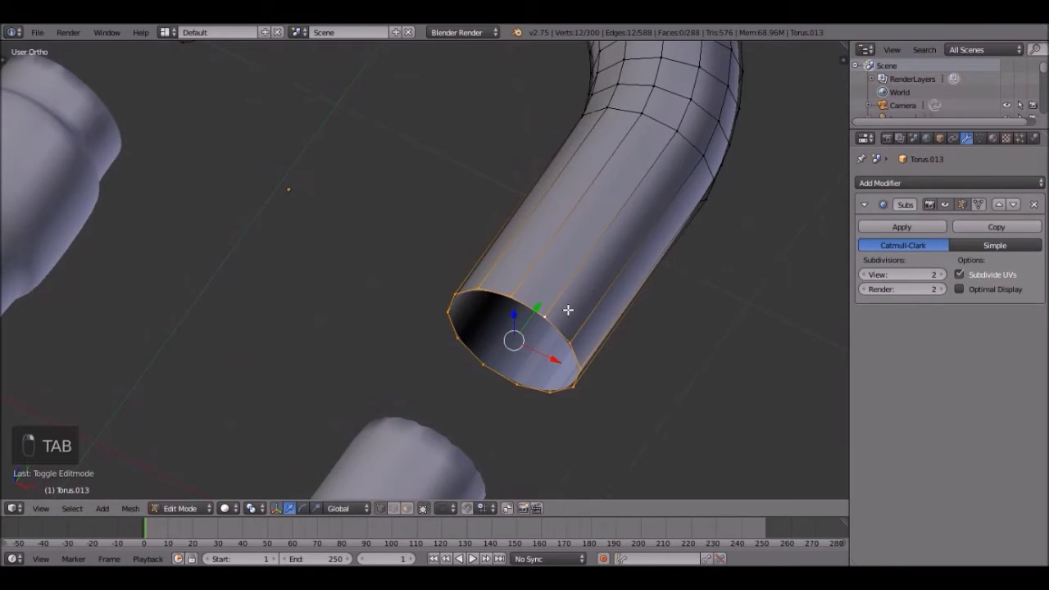
key("f")
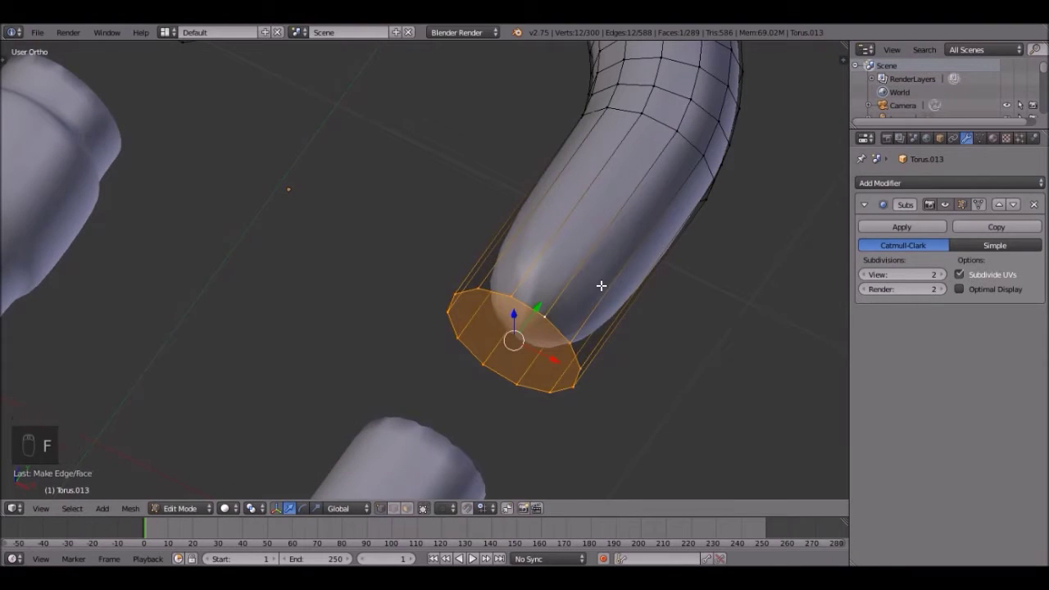
key("shift+e")
left_click(708, 263)
scroll(607, 271, "down", 4)
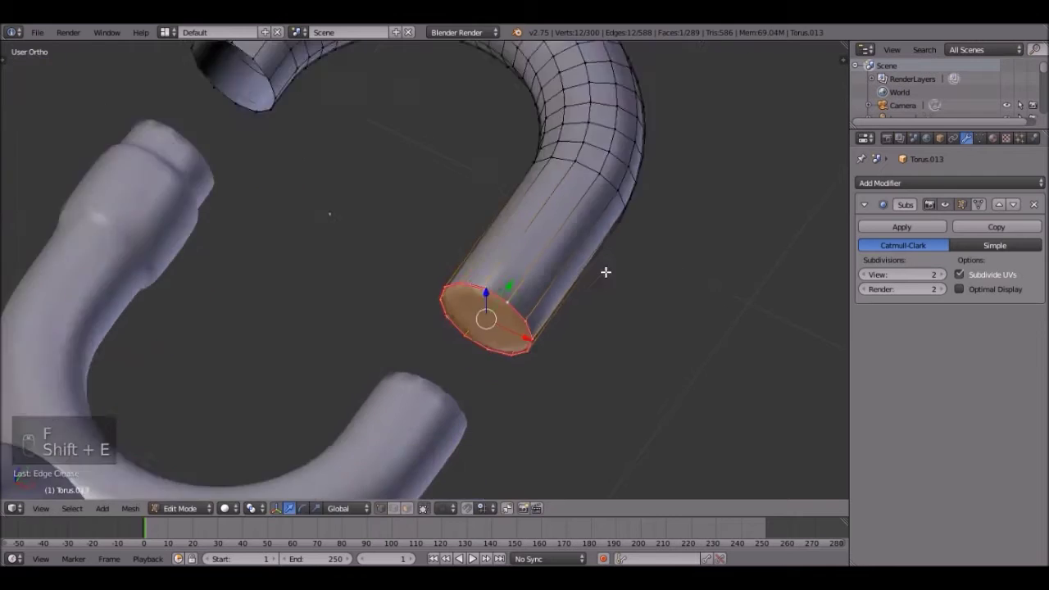
key("Tab")
Fill the other half's remaining open end, opposite the collar, and crease its rim to 1.000.
middle_click_drag(424, 202, 501, 364, "shift")
scroll(501, 365, "up", 2)
key("Tab")
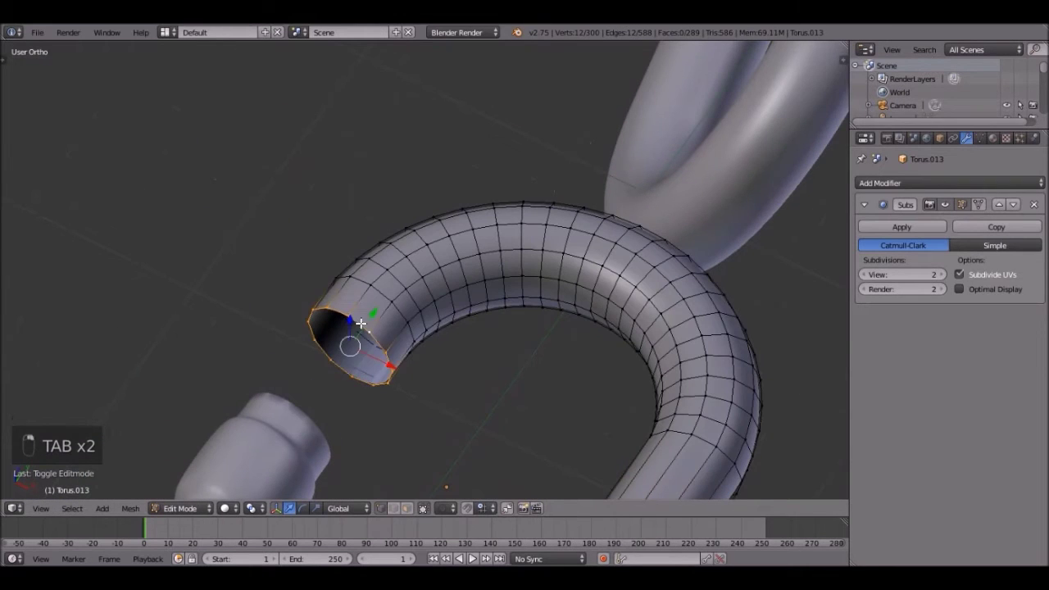
scroll(401, 356, "up", 2)
middle_click_drag(401, 356, 456, 231, "shift")
scroll(462, 232, "up", 2)
key("shift+e")
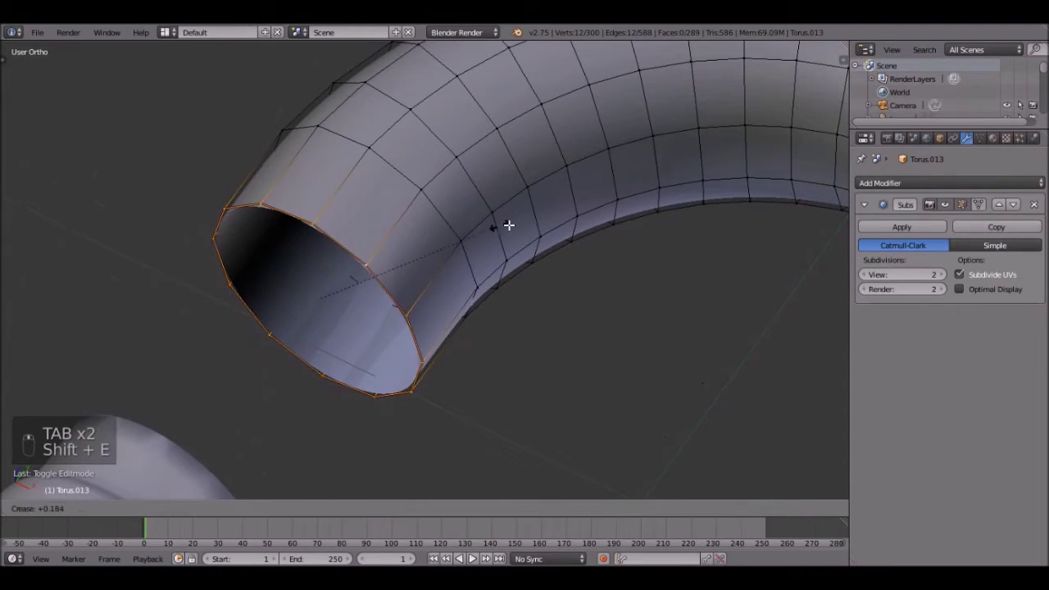
left_click(473, 236)
key("shift+e")
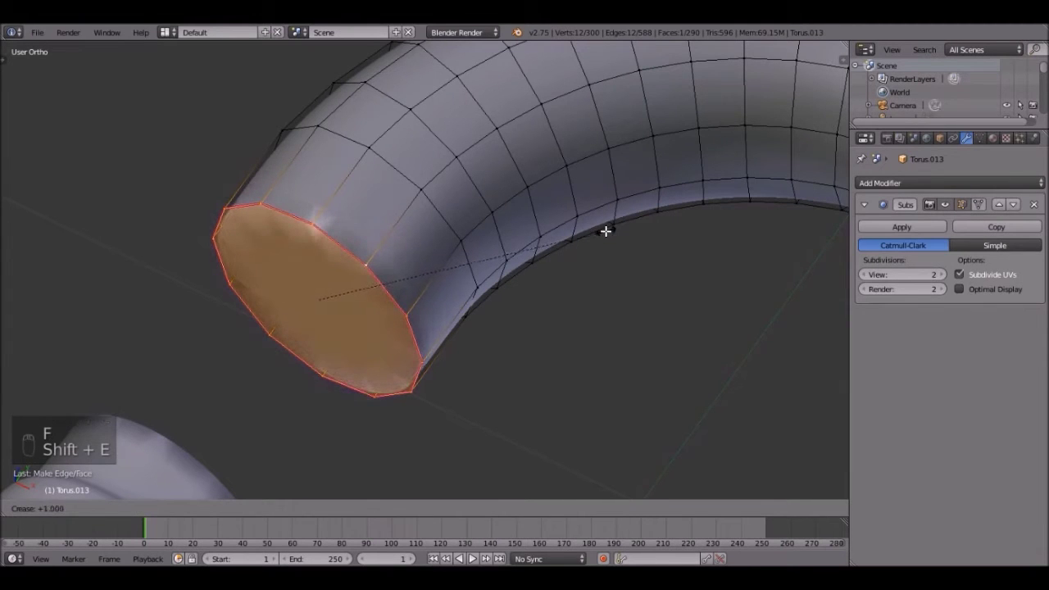
left_click(840, 240)
key("Tab")
Pull three neighbouring rim vertices on the collared half's collar-side end outward to form a jagged break.
scroll(558, 274, "down", 11)
middle_click_drag(533, 295, 441, 285)
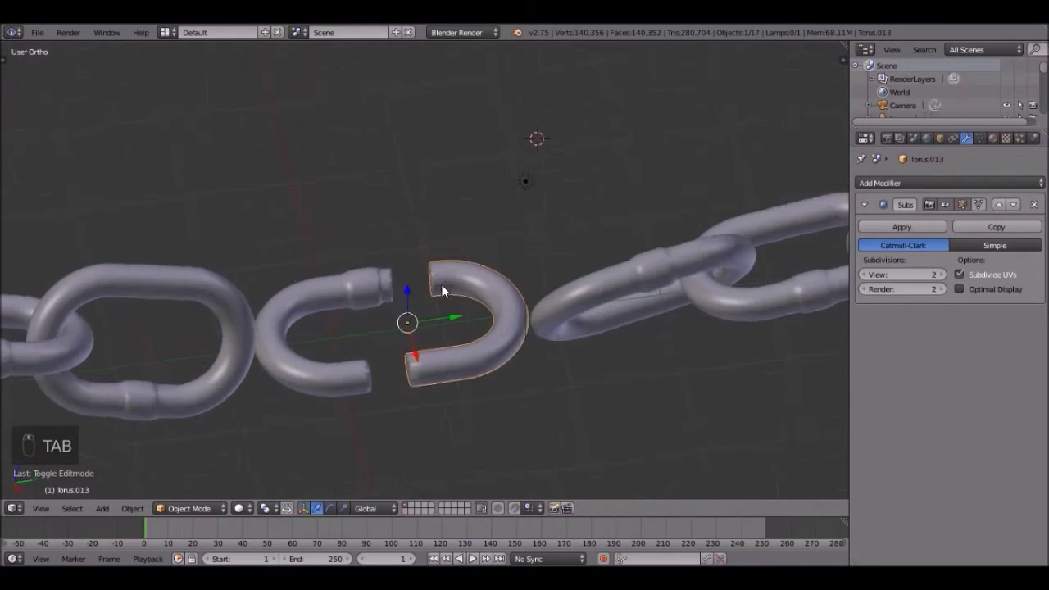
scroll(417, 250, "up", 4)
scroll(416, 256, "up", 3)
middle_click_drag(418, 249, 453, 261, "shift")
right_click(415, 255)
key("Tab")
scroll(498, 233, "up", 4)
scroll(489, 209, "down", 3)
scroll(518, 215, "up", 2)
scroll(524, 213, "down", 1)
scroll(454, 270, "up", 2)
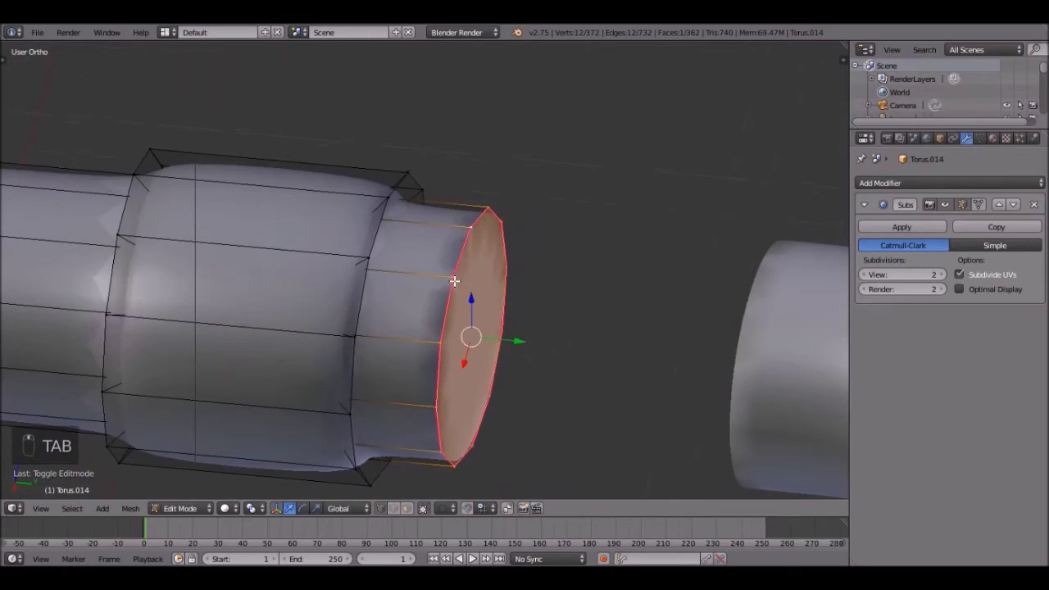
right_click(455, 280)
right_click(474, 225, "shift")
right_click(443, 338, "shift")
left_click_drag(508, 269, 556, 277)
key("Tab")
scroll(544, 302, "down", 3)
scroll(544, 302, "up", 2)
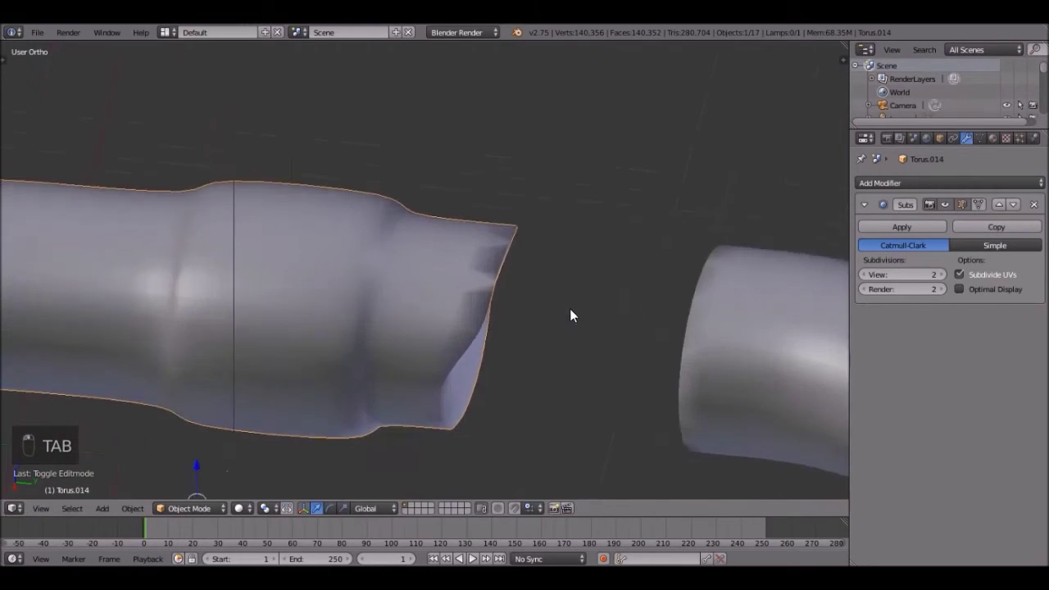
Roughen the plain half's end facing the collared break by shifting a lower rim vertex along the arm.
middle_click_drag(569, 308, 643, 321)
right_click(642, 322)
key("Tab")
middle_click_drag(642, 358, 496, 227, "shift")
scroll(495, 245, "up", 2)
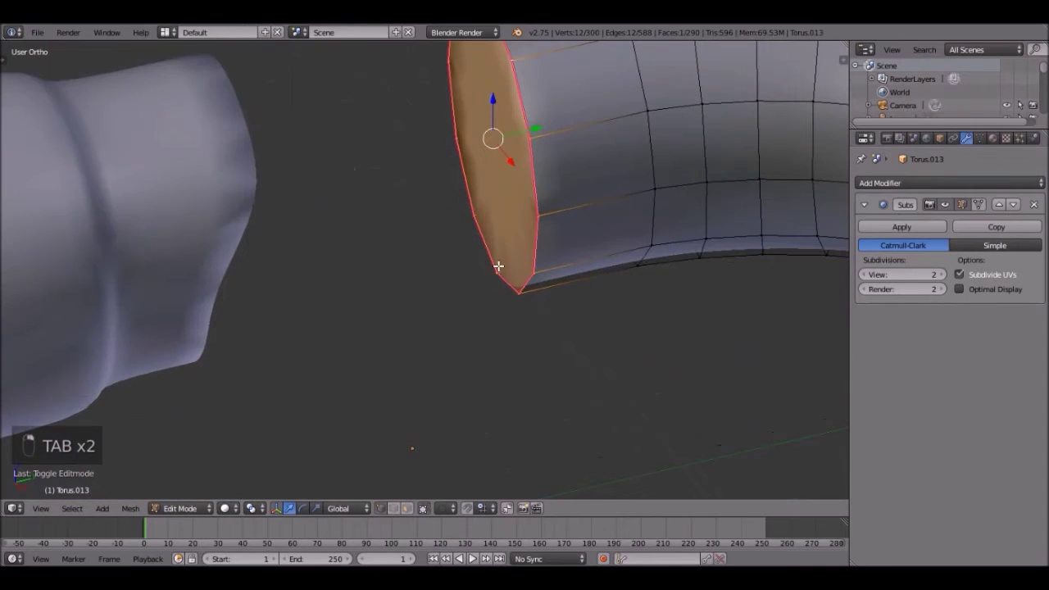
right_click(513, 293)
left_click_drag(535, 253, 500, 261)
key("Tab")
scroll(500, 268, "down", 9)
middle_click_drag(466, 299, 423, 264)
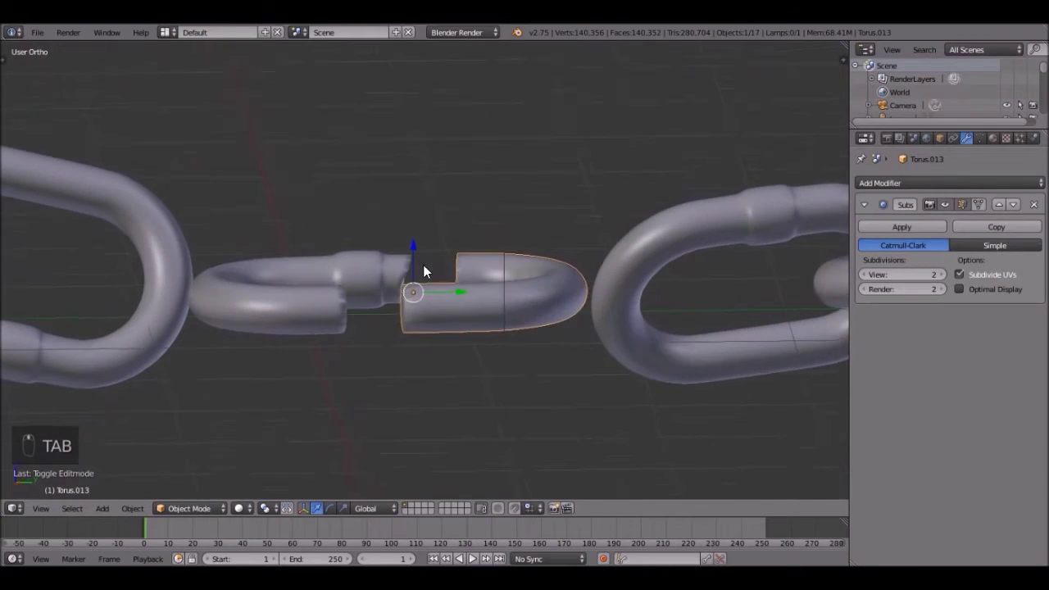
Pull three neighbouring far-side rim vertices on the plain half's other end outward along the arm by about 0.034.
scroll(420, 265, "up", 6)
middle_click_drag(328, 315, 555, 227, "shift")
middle_click_drag(484, 232, 425, 260)
key("Tab")
scroll(238, 312, "up", 3)
middle_click_drag(304, 353, 285, 222, "shift")
scroll(591, 226, "up", 2)
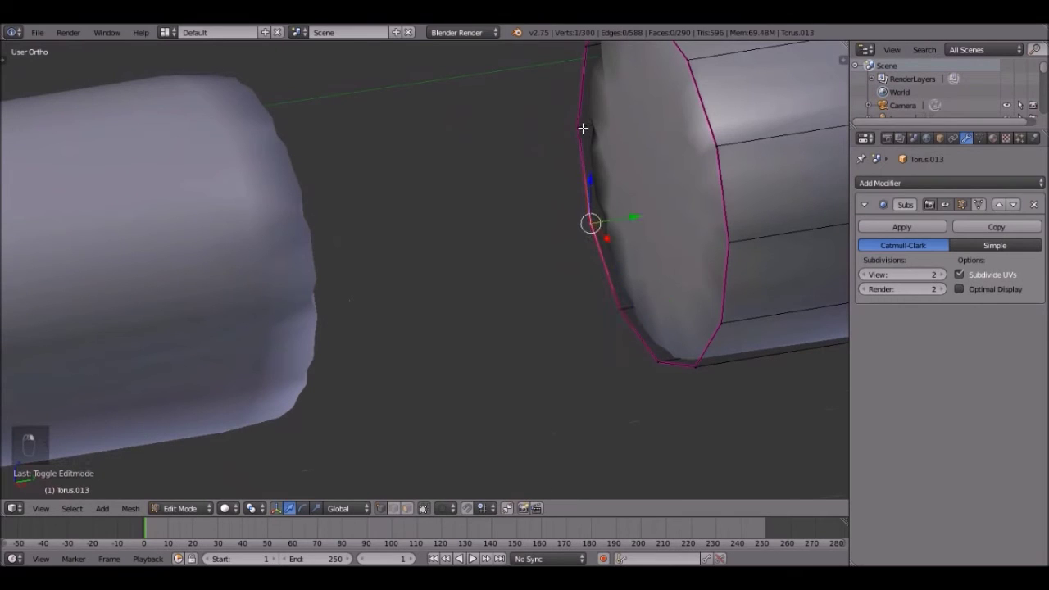
left_click_drag(634, 132, 595, 134)
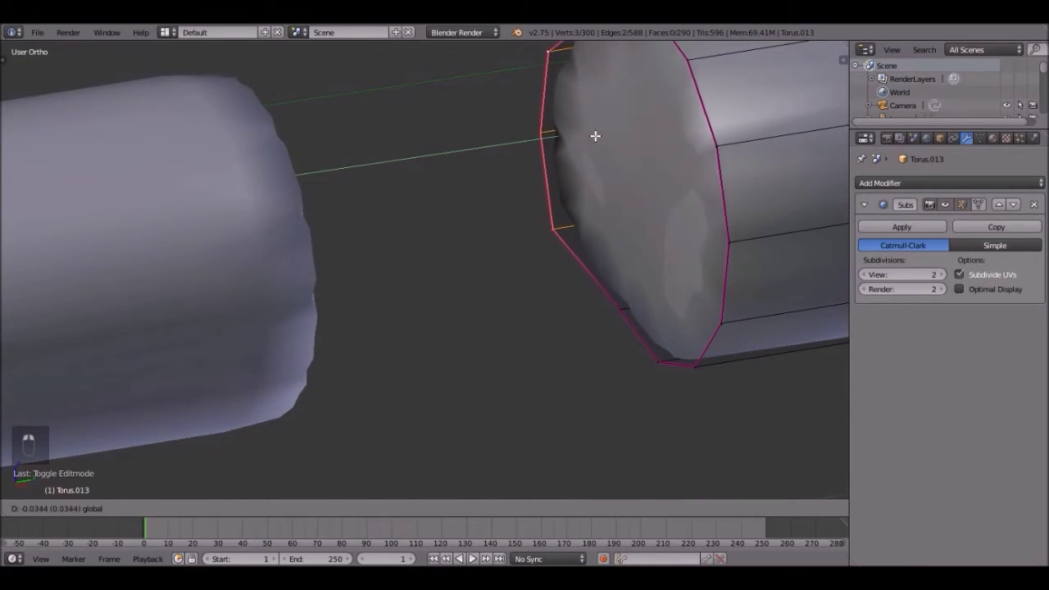
Pull a single near-side vertex on the same rim outward by about 0.04 to form a pointed tooth.
scroll(618, 122, "down", 3)
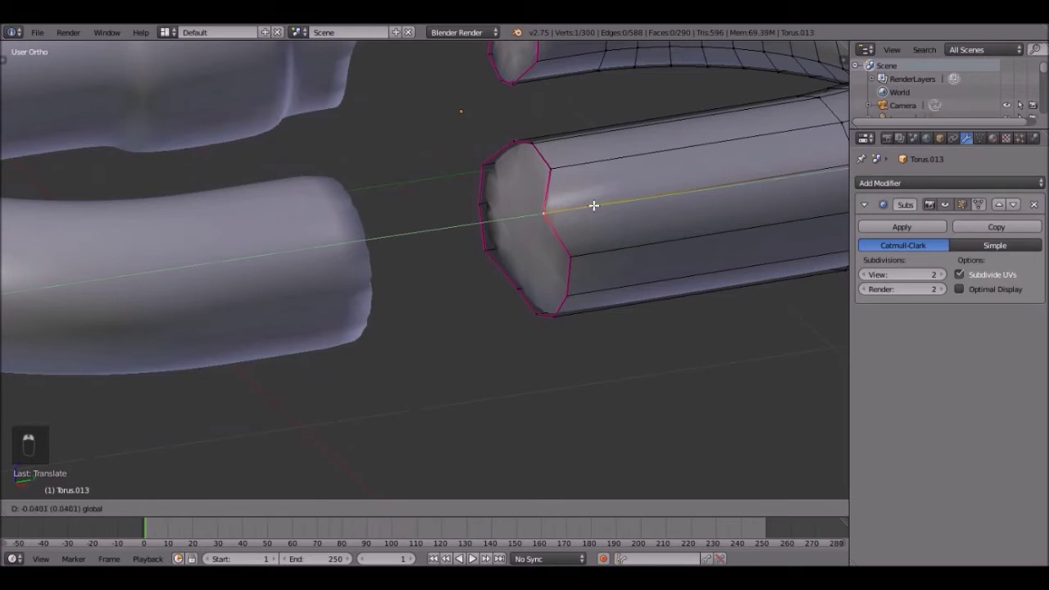
key("Tab")
middle_click_drag(533, 241, 363, 262)
scroll(462, 276, "up", 2)
key("Tab")
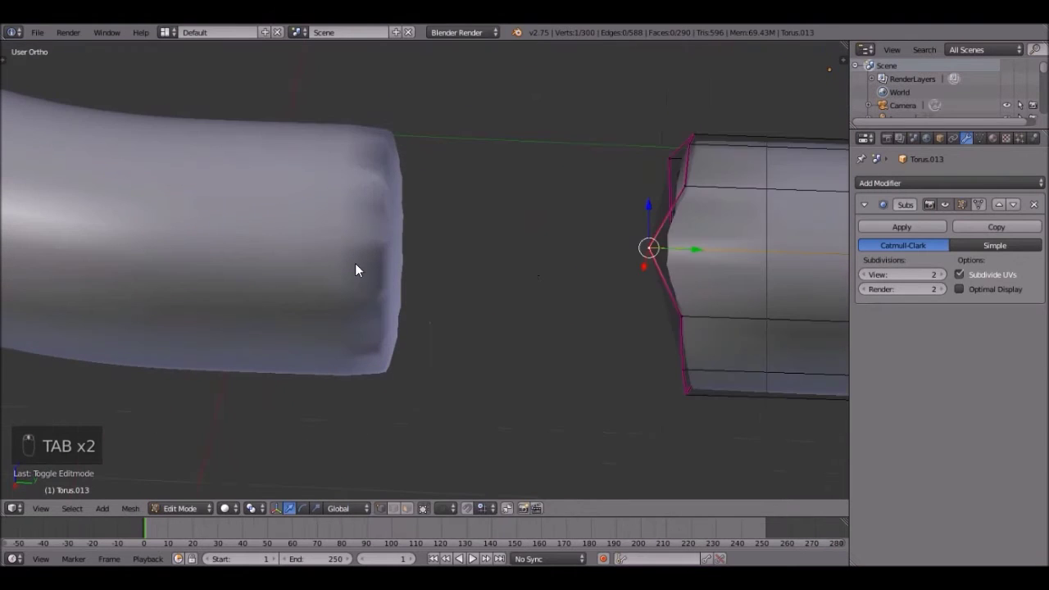
Roughen the collared half's plain-arm end by pushing one near rim vertex and three neighbouring far rim vertices inward.
key("Tab")
right_click(357, 264)
key("Tab")
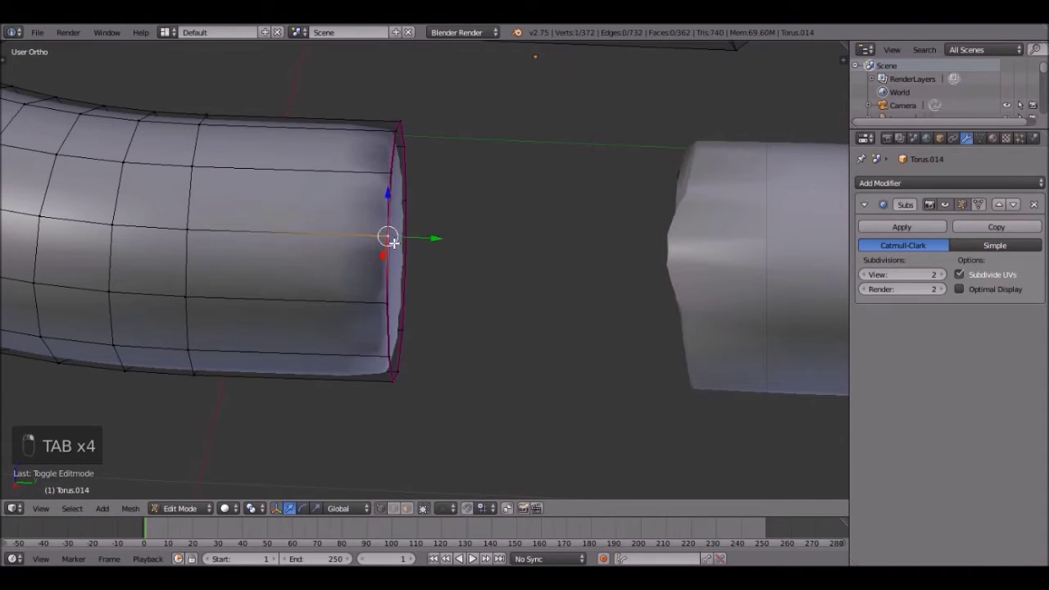
left_click_drag(445, 241, 499, 224)
middle_click_drag(500, 224, 323, 283)
right_click(319, 265)
middle_click_drag(320, 321, 432, 277)
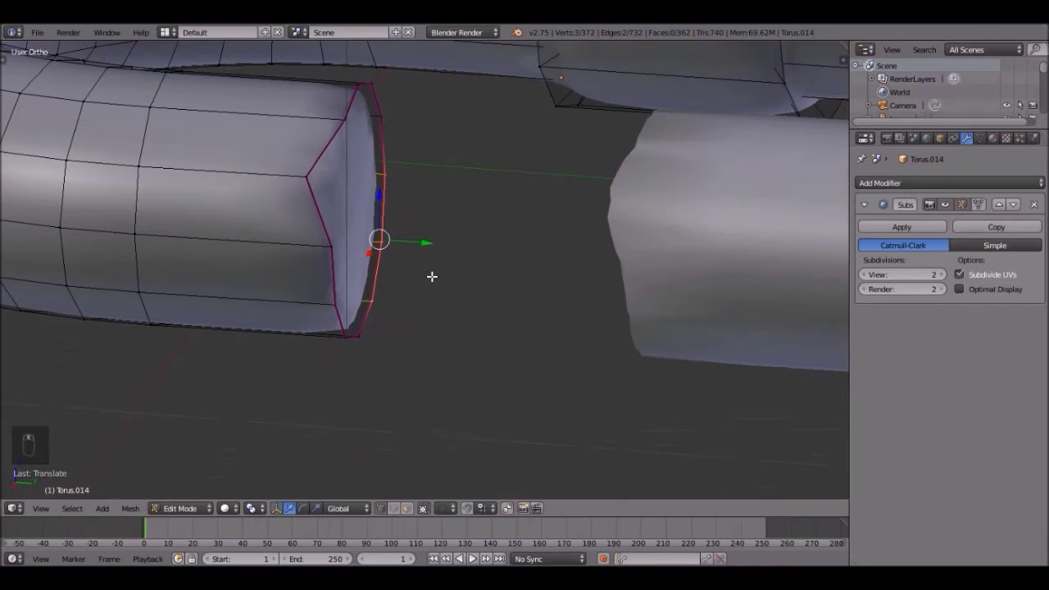
left_click_drag(426, 242, 400, 236)
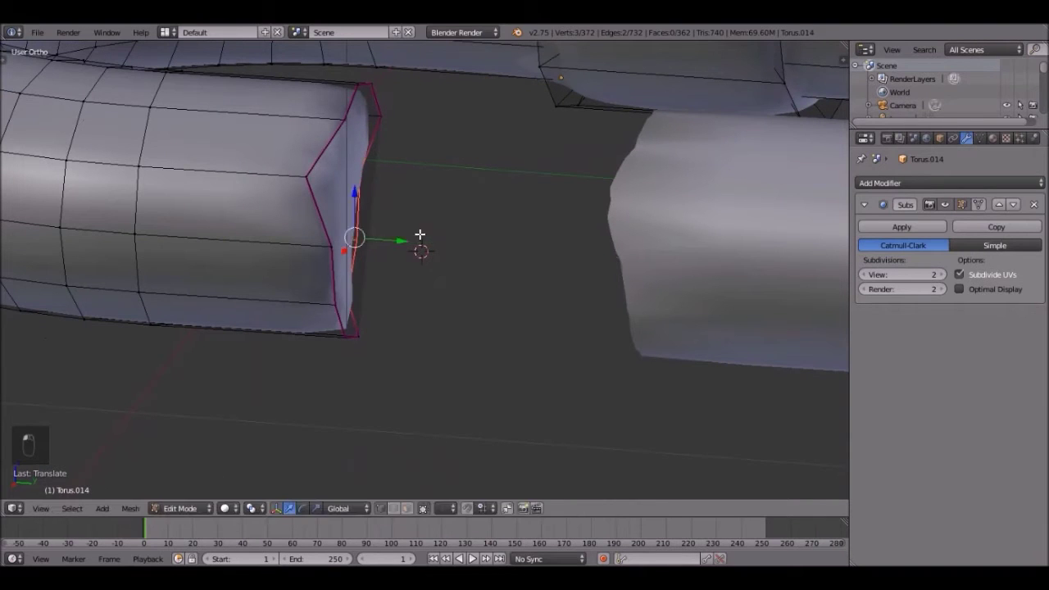
key("Tab")
scroll(507, 249, "down", 6)
middle_click_drag(506, 249, 525, 215)
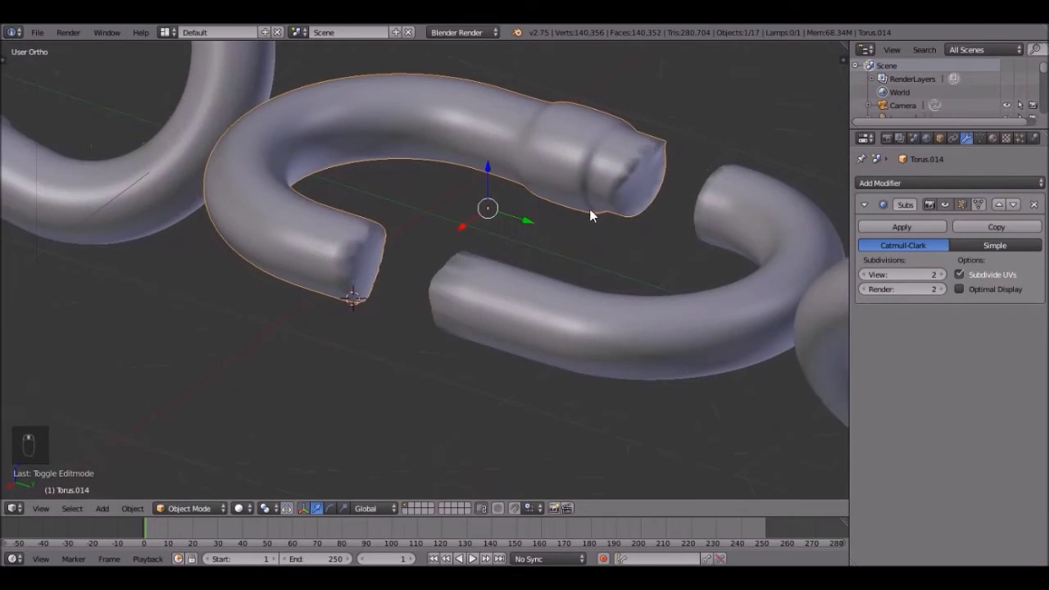
Refine the jagged collar-side end of the collared half by pushing an upper rim vertex inward.
middle_click_drag(635, 209, 431, 281, "shift")
scroll(443, 270, "up", 4)
key("Tab")
scroll(512, 201, "up", 3)
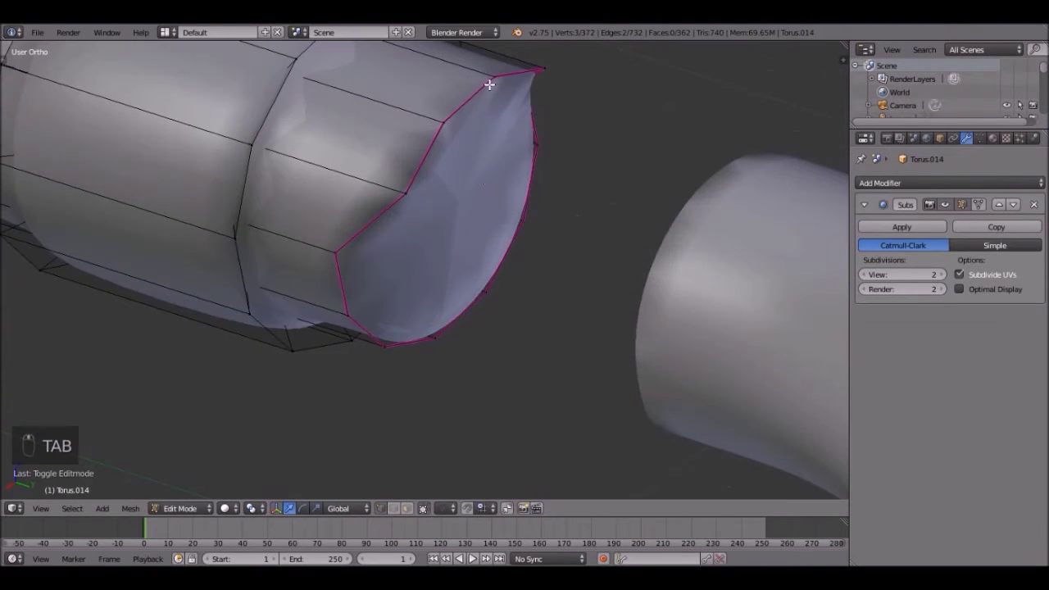
left_click_drag(527, 100, 502, 92)
scroll(463, 177, "down", 7)
key("Tab")
middle_click_drag(376, 250, 442, 222)
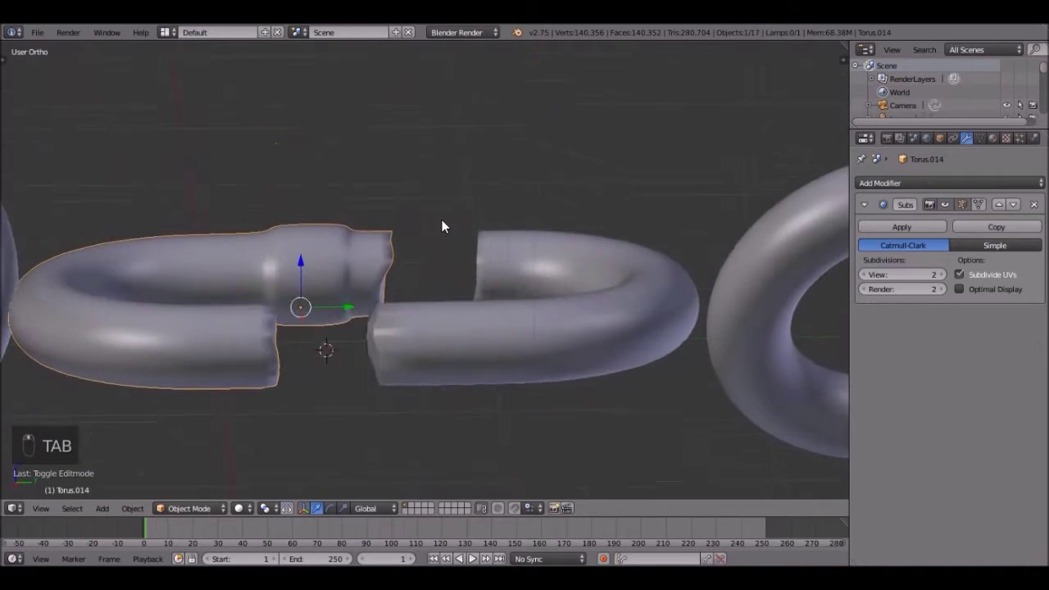
Move the collared half away from the gap into its neighbouring link and rotate it so its arms sit at different heights.
scroll(447, 246, "down", 6)
mouse_move(456, 322)
middle_mouse_down()
mouse_move(420, 342)
mouse_move(500, 384)
mouse_move(472, 323)
middle_mouse_up()
key("KP_1")
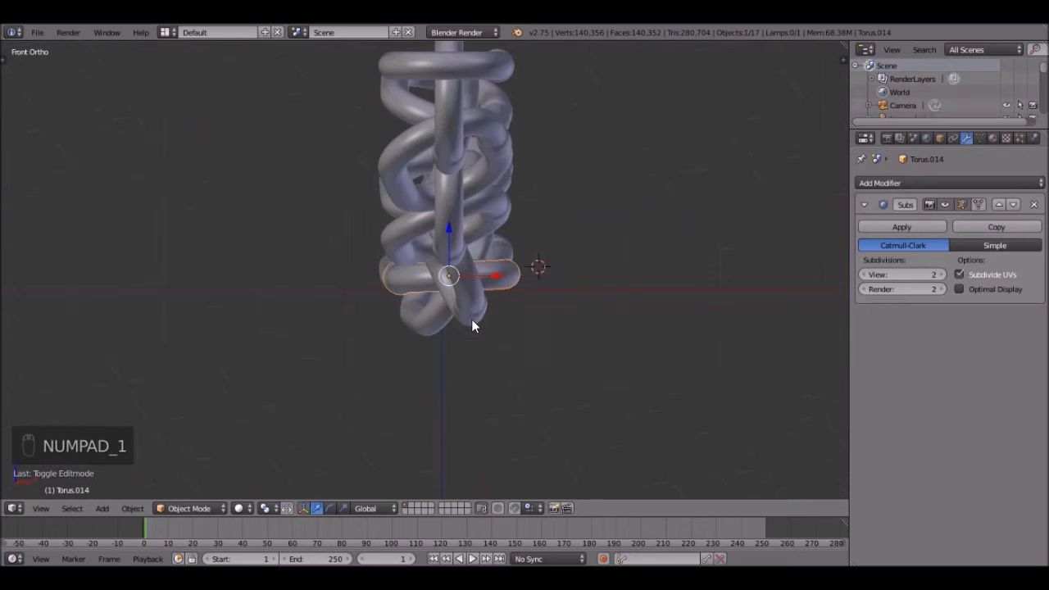
key("KP_3")
scroll(403, 305, "up", 5)
key("g")
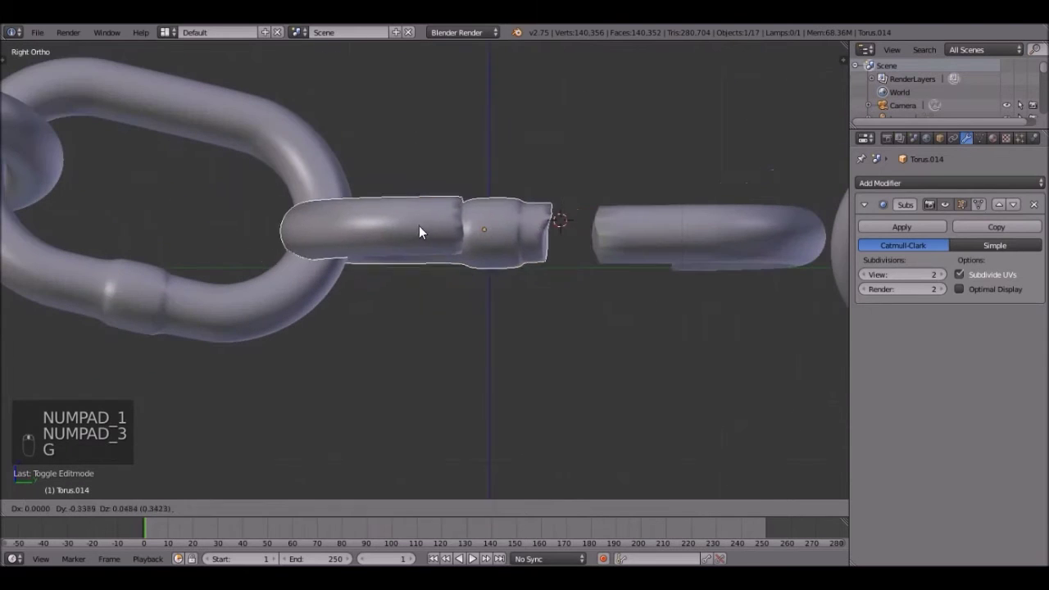
left_click(383, 225)
key("r")
right_click(481, 181)
key("r")
left_click(561, 225)
Move the plain half away from the gap toward its neighbouring link and rotate it around the global Y axis.
right_click(744, 254)
middle_click_drag(744, 254, 398, 292, "shift")
key("g")
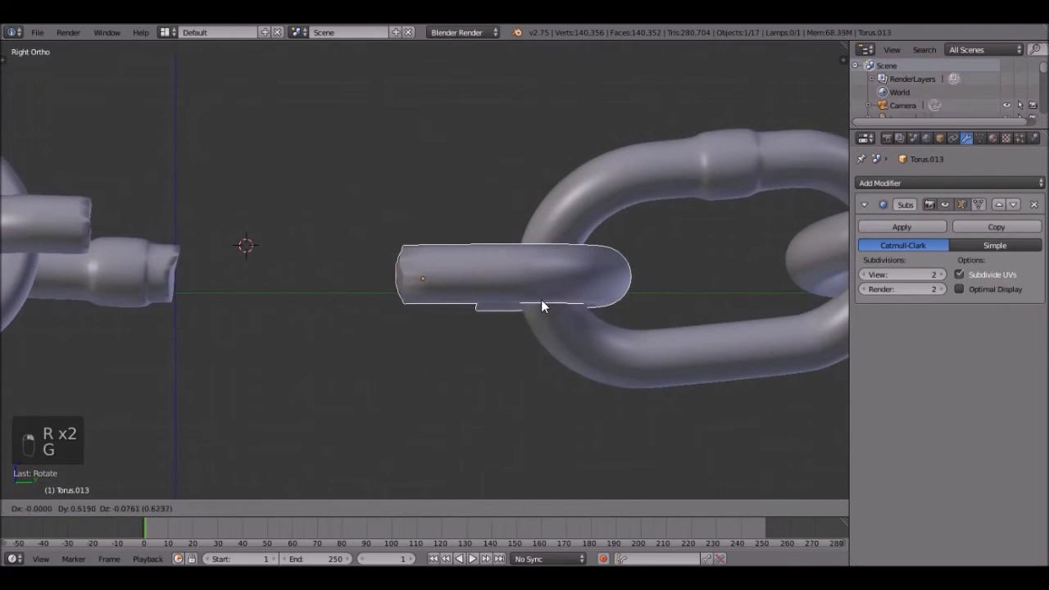
left_click(542, 303)
key("r")
key("y")
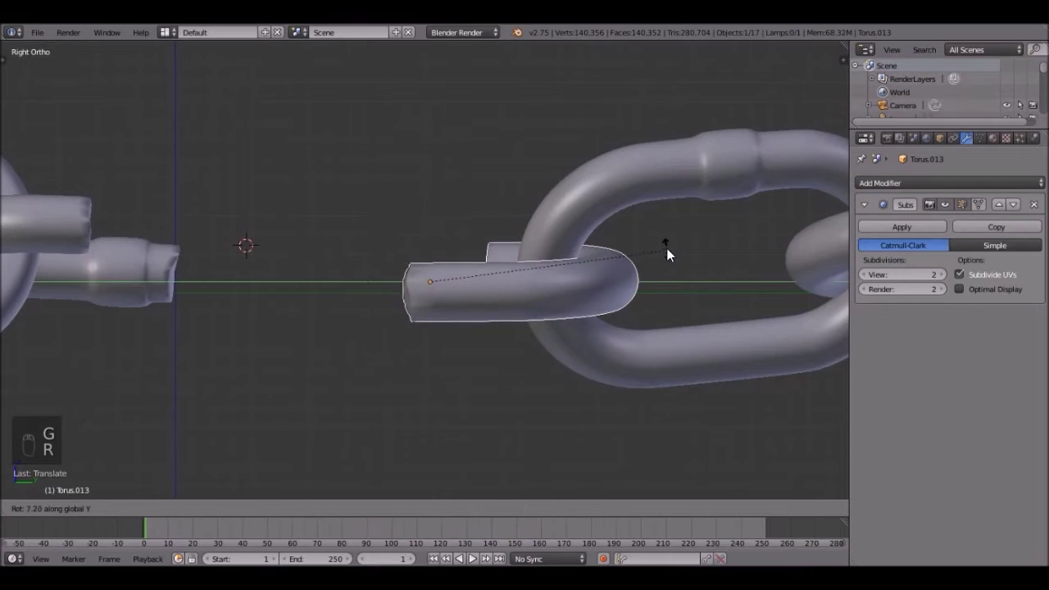
left_click(473, 265)
Move the camera closer along its local Z axis and rotate it about 3 degrees around global Z.
scroll(473, 263, "down", 3)
middle_click_drag(473, 263, 491, 335)
scroll(491, 335, "up", 3)
key("KP_0")
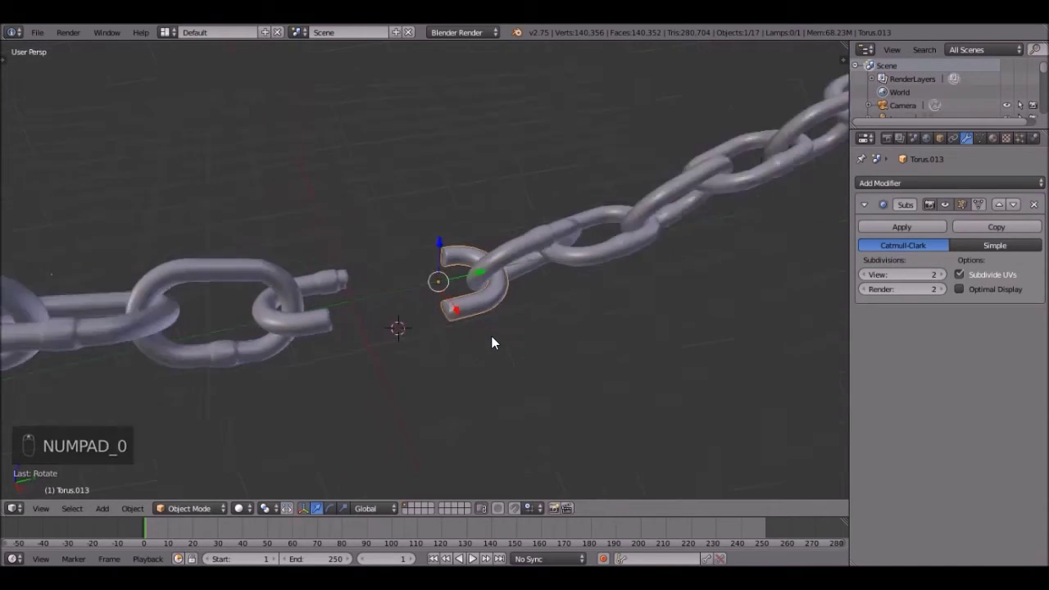
right_click(532, 390)
key("g")
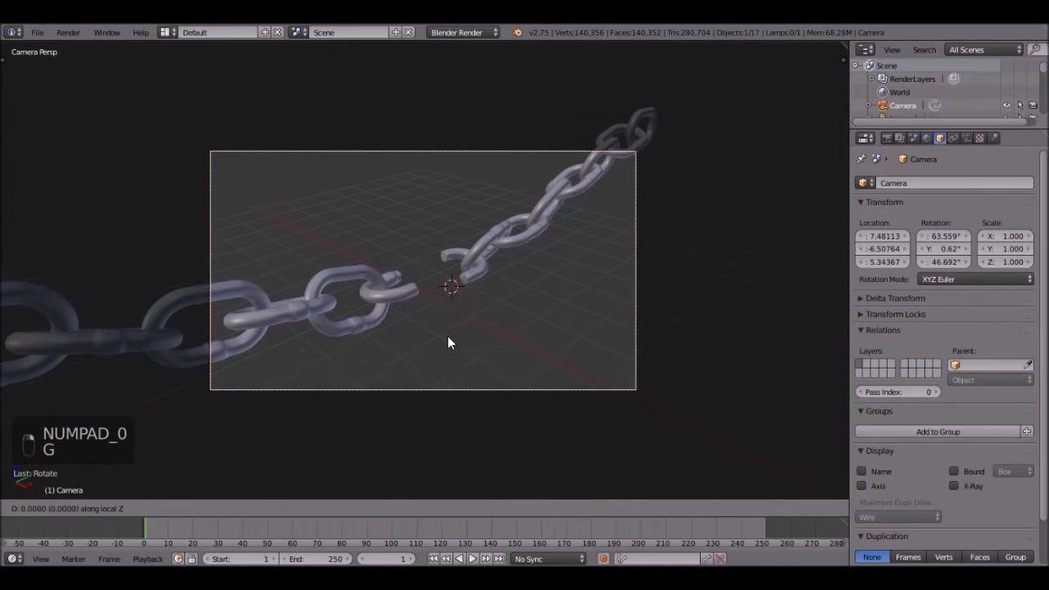
left_click(626, 314)
key("r")
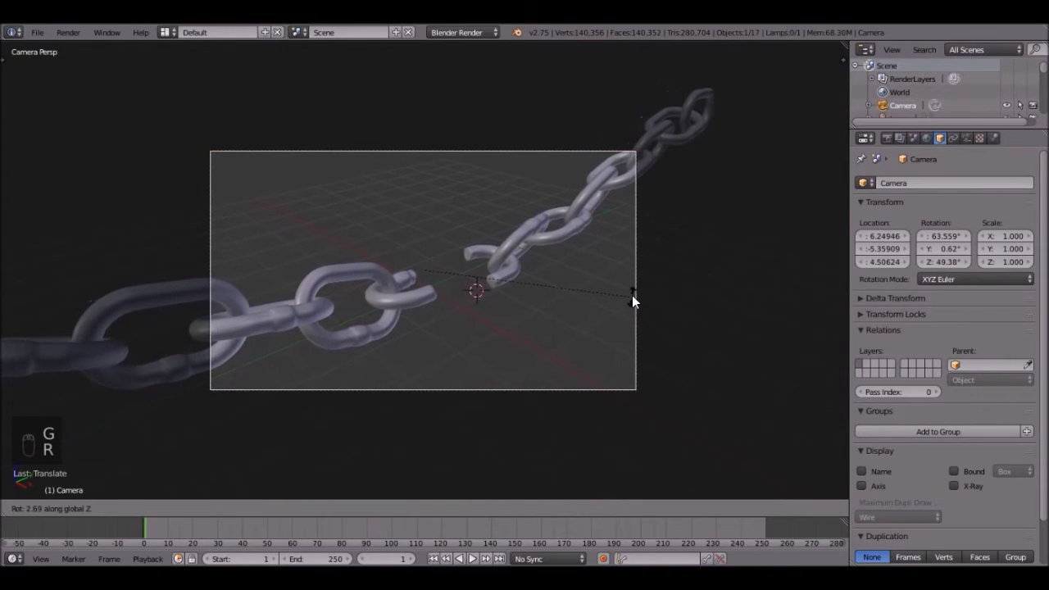
left_click(632, 295)
scroll(597, 314, "up", 3)
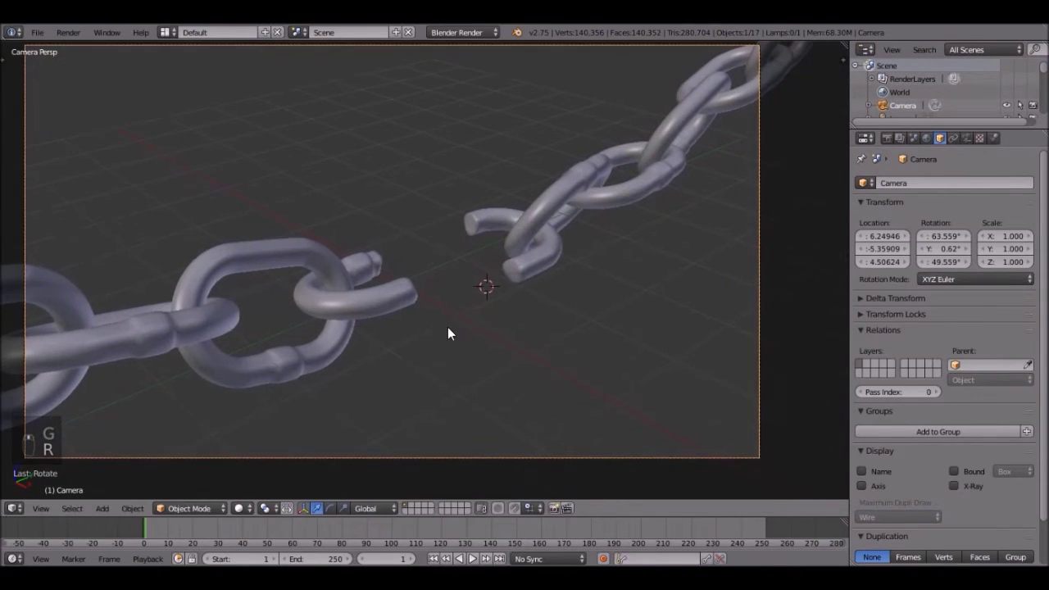
Fine-tune the camera position to frame the broken link, at about X 6.046, Y -4.736 and Z 4.111.
key("g")
left_click(500, 333)
key("g")
middle_click(414, 348)
left_click(421, 292)
scroll(421, 291, "down", 3)
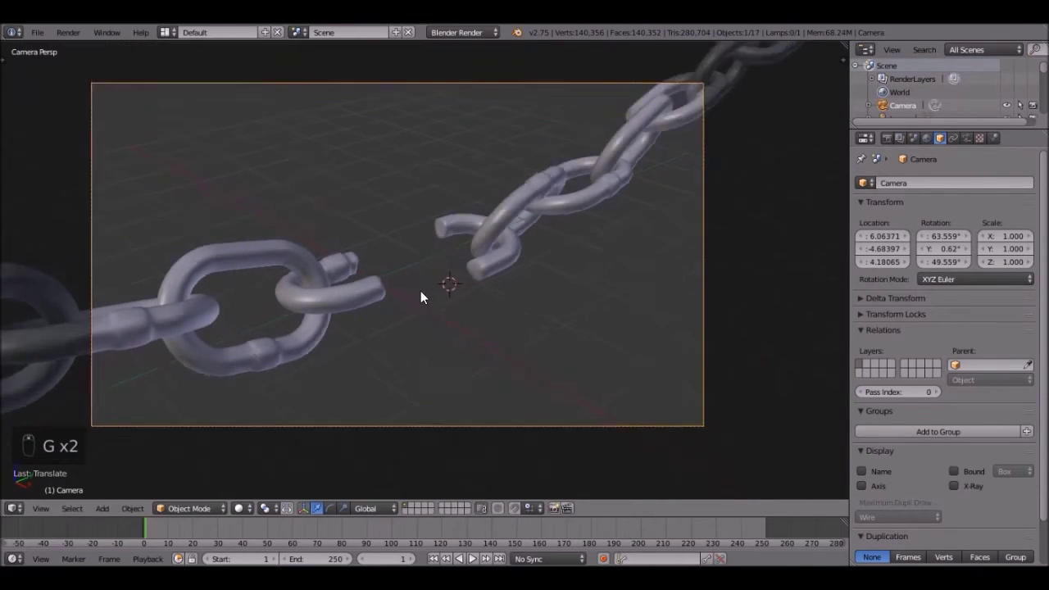
key("g")
left_click(415, 297)
scroll(416, 297, "up", 2)
scroll(416, 297, "down", 2)
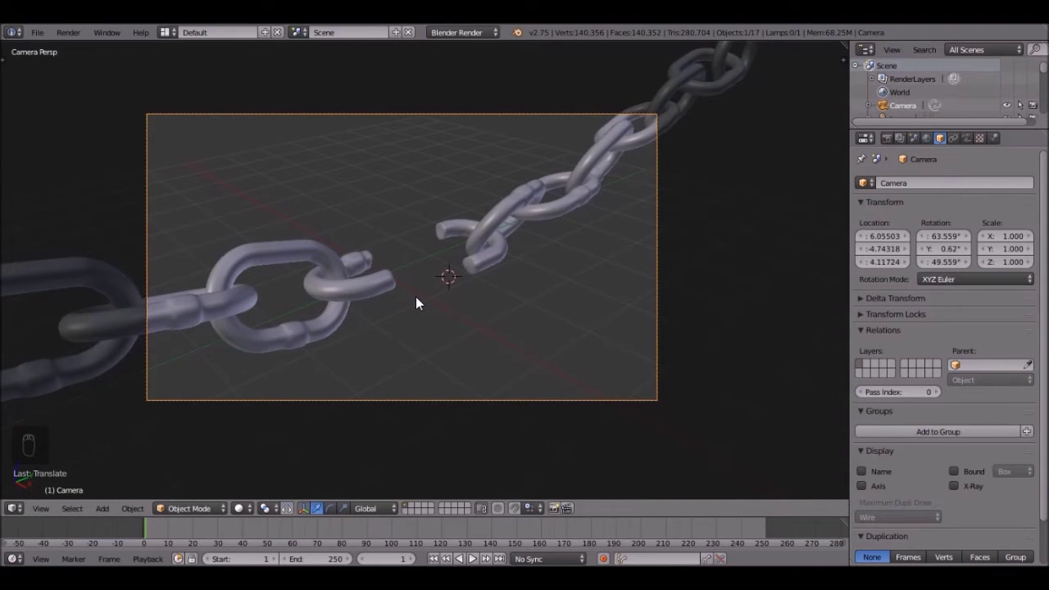
key("g")
left_click(416, 292)
Select the plain half and all links attached to it, and shift them along global Y toward the collared half.
key("KP_3")
scroll(441, 271, "down", 5)
key("a")
key("a")
key("b")
left_click_drag(428, 245, 535, 220)
scroll(591, 288, "up", 5)
left_click_drag(664, 232, 617, 230)
scroll(617, 230, "up", 3)
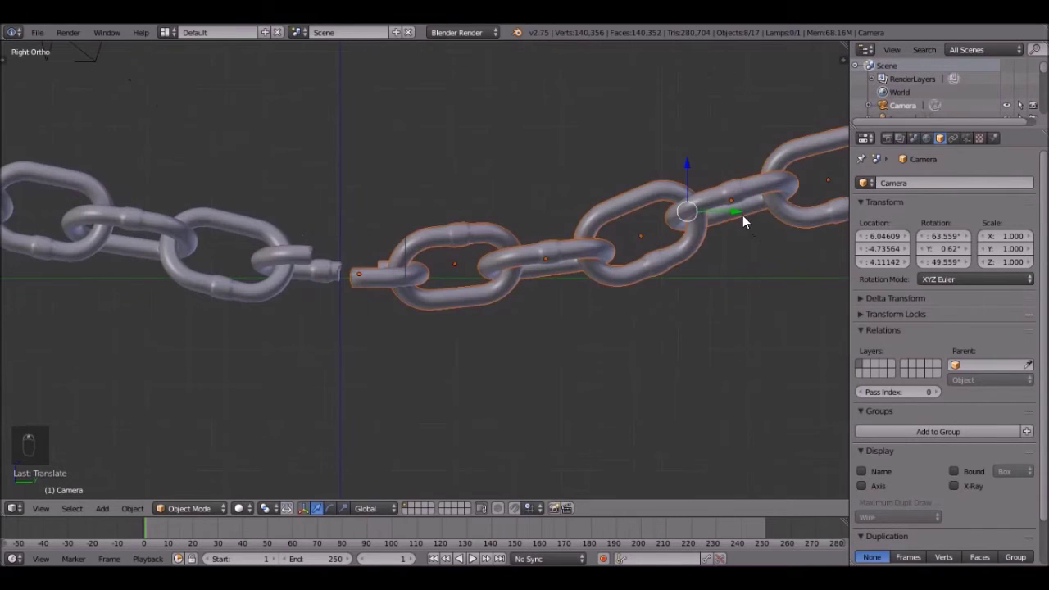
Readjust the selected chain segment along global Y to leave a small gap at the break in the camera view.
middle_click_drag(412, 235, 428, 311)
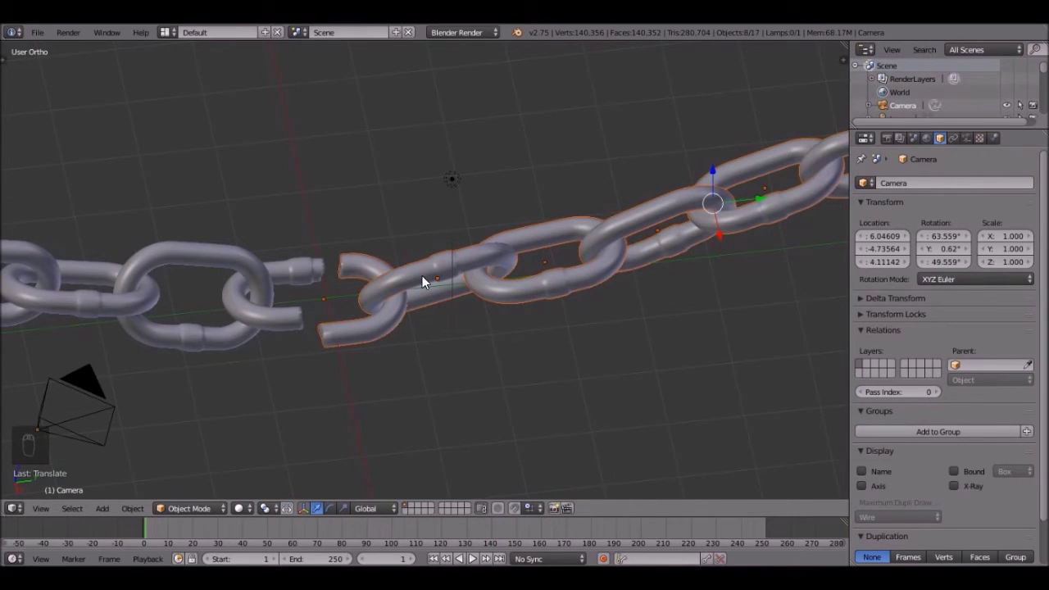
key("KP_0")
key("KP_3")
scroll(422, 276, "down", 3)
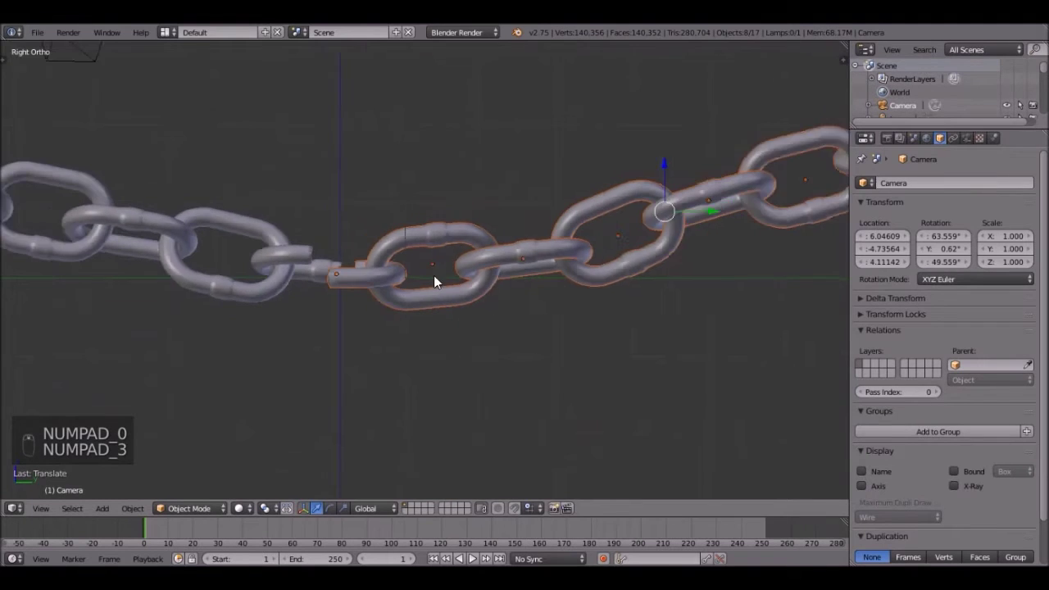
key("g")
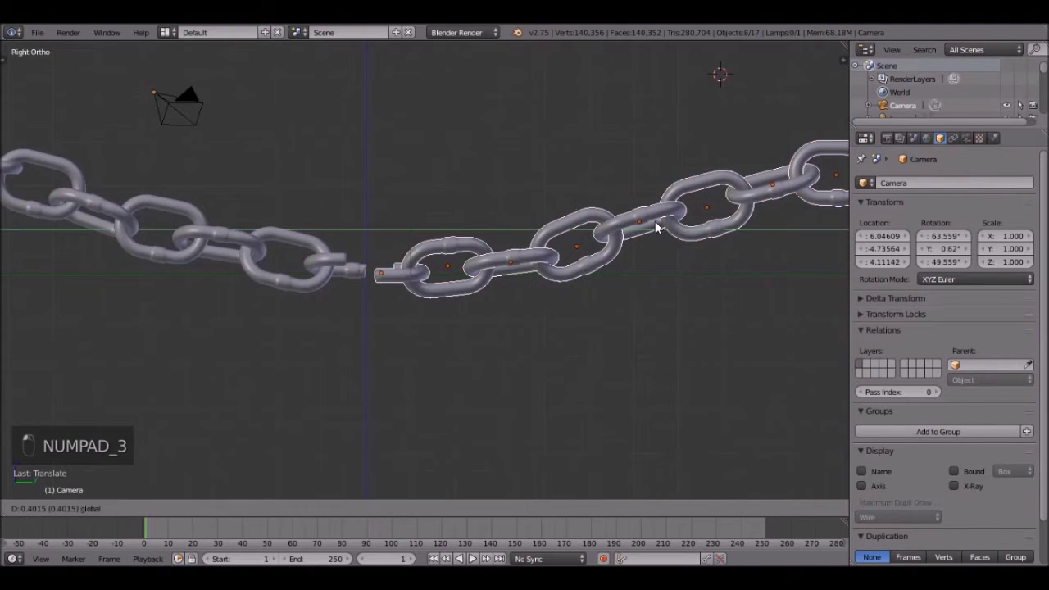
left_click(650, 220)
key("KP_0")
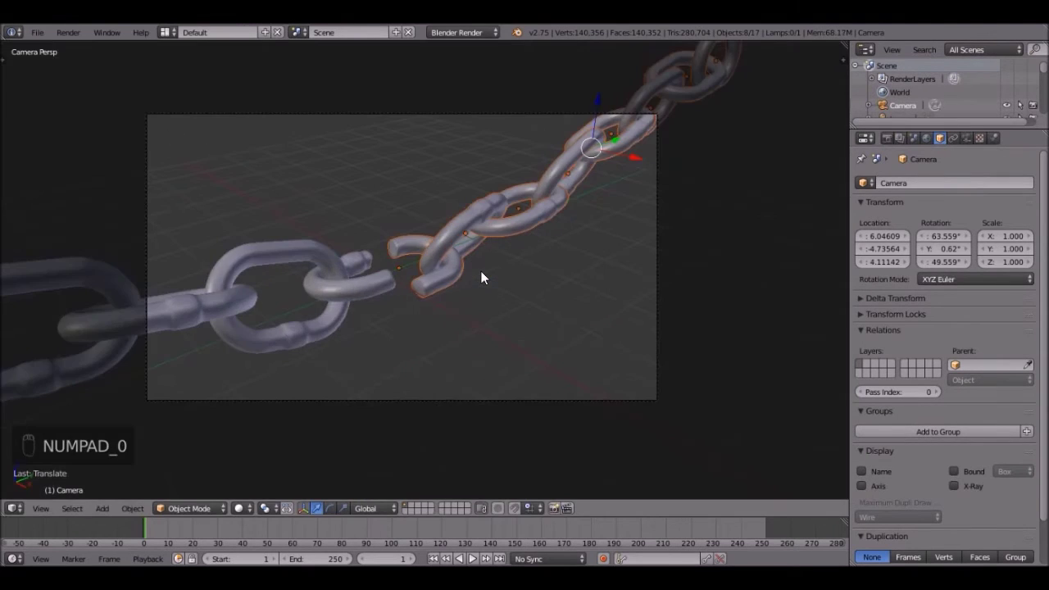
scroll(482, 273, "up", 1)
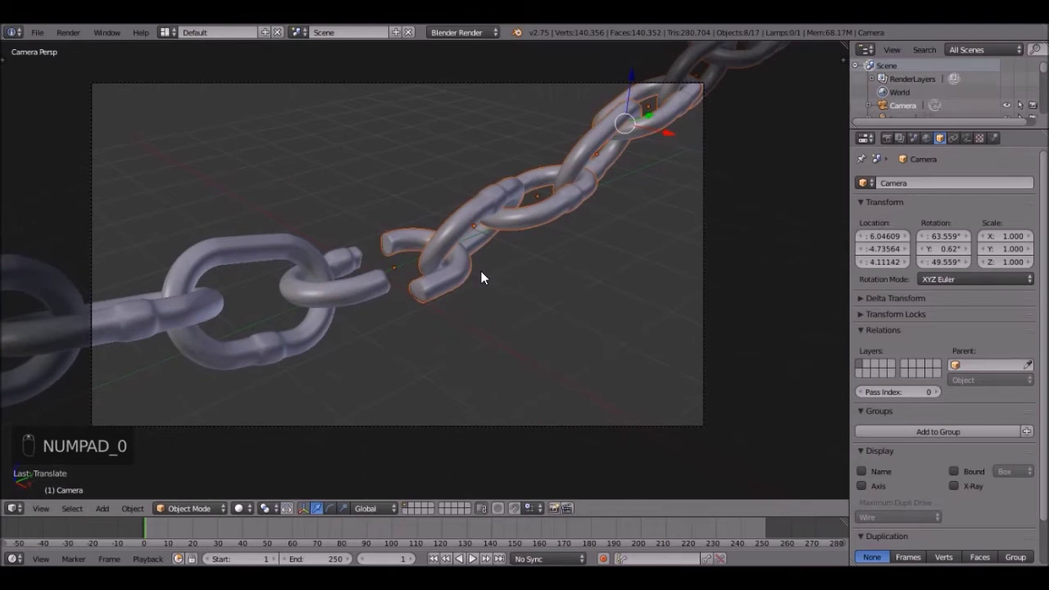
Rotate the full link holding the plain half about -12 degrees around the global Z axis.
right_click(471, 190)
scroll(614, 176, "up", 2)
key("r")
key("z")
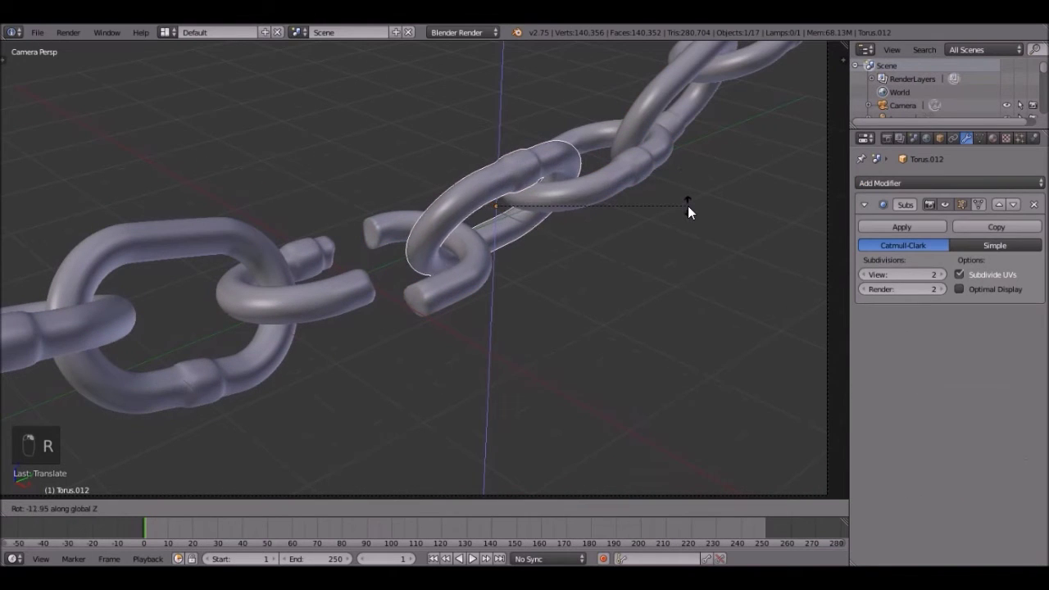
left_click(653, 217)
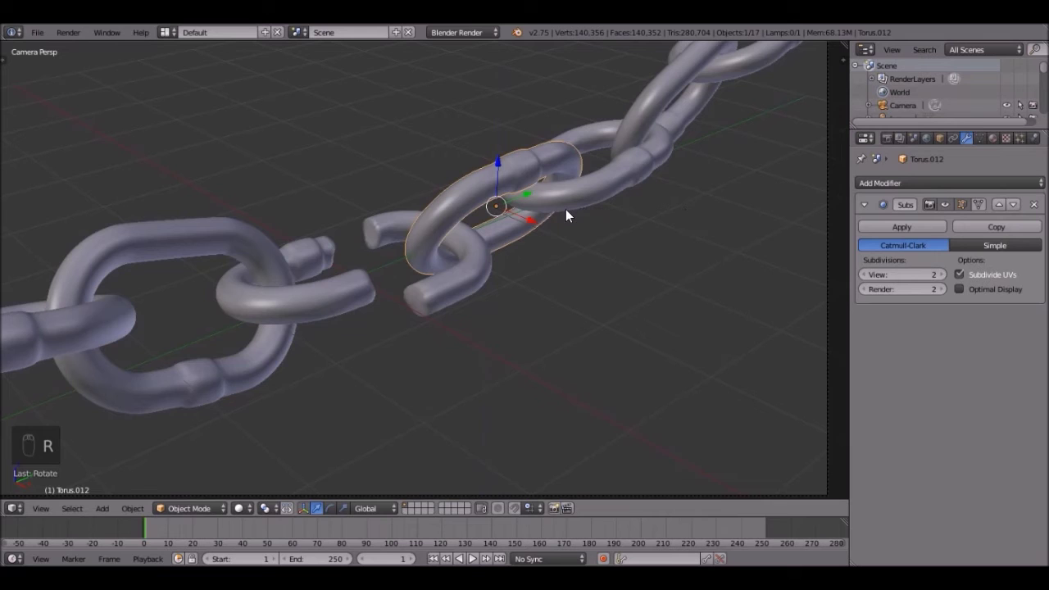
Reposition the second full link from the plain half so it seats properly against its neighbouring links.
key("KP_3")
scroll(574, 213, "up", 4)
middle_click_drag(582, 216, 428, 315, "shift")
right_click(421, 230)
key("g")
left_click(421, 229)
scroll(428, 315, "up", 4)
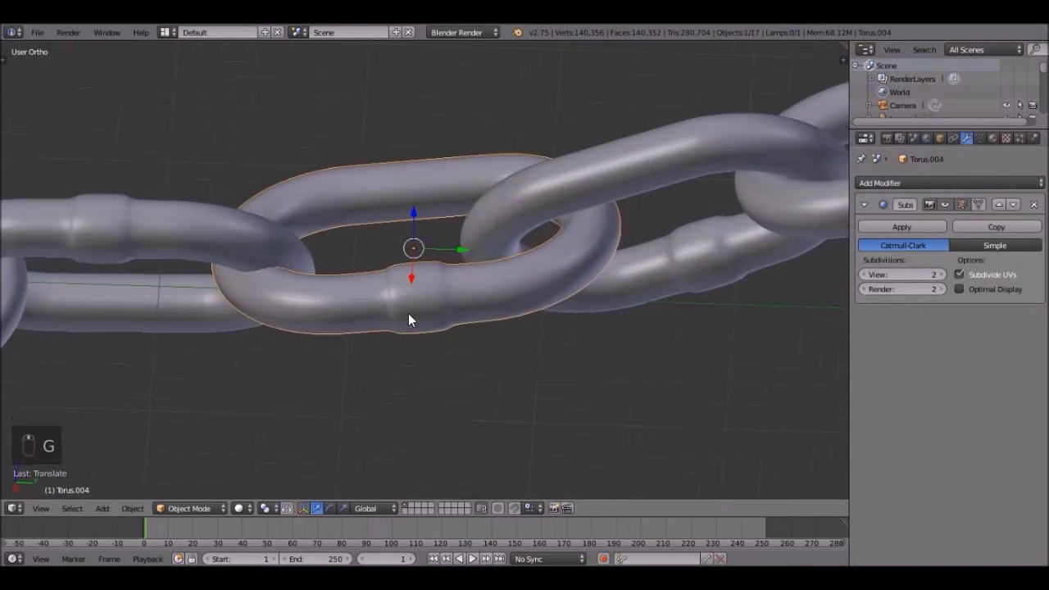
scroll(408, 313, "up", 3)
key("g")
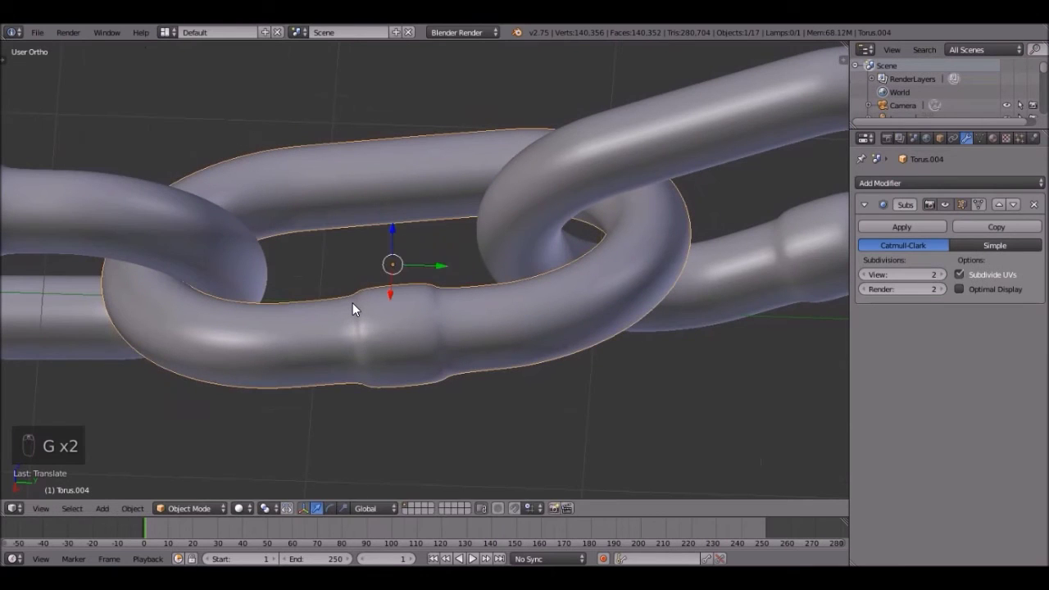
key("KP_Decimal")
key("KP_Decimal")
key("KP_3")
key("KP_3")
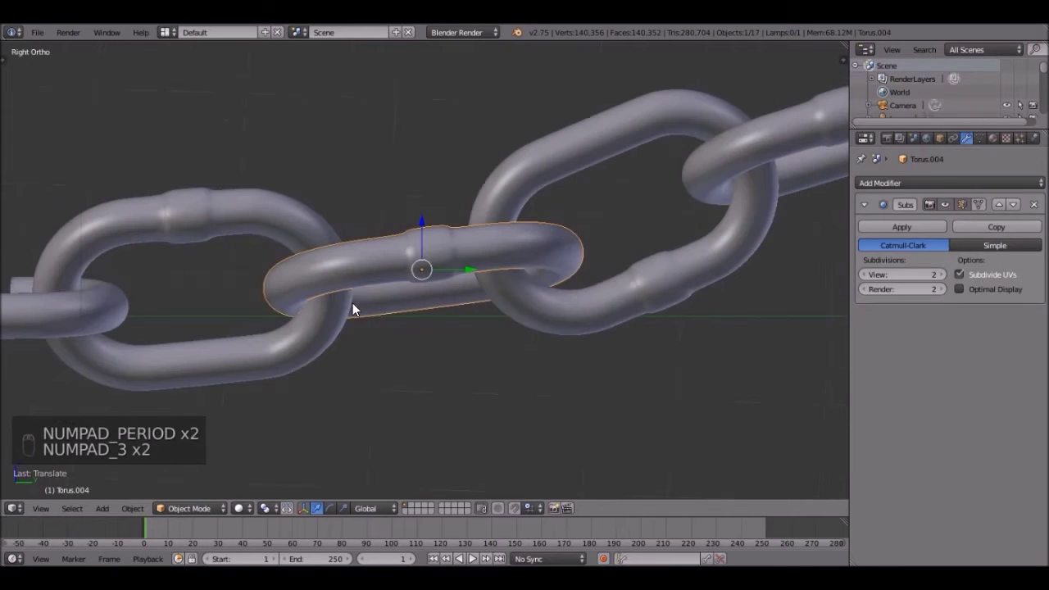
Shift the third, fourth and fifth full links from the plain half in turn to fit against their neighbours.
right_click(548, 178)
key("g")
left_click(565, 176)
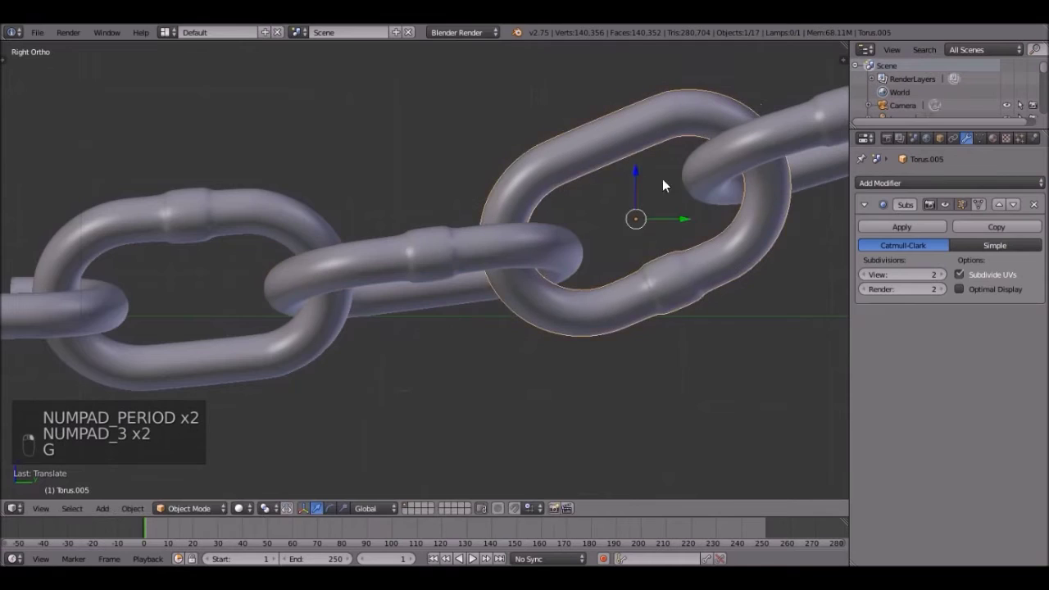
scroll(689, 180, "down", 2)
right_click(687, 170)
key("g")
left_click(697, 175)
scroll(726, 183, "down", 2)
right_click(728, 201)
key("g")
left_click(731, 207)
scroll(732, 204, "down", 2)
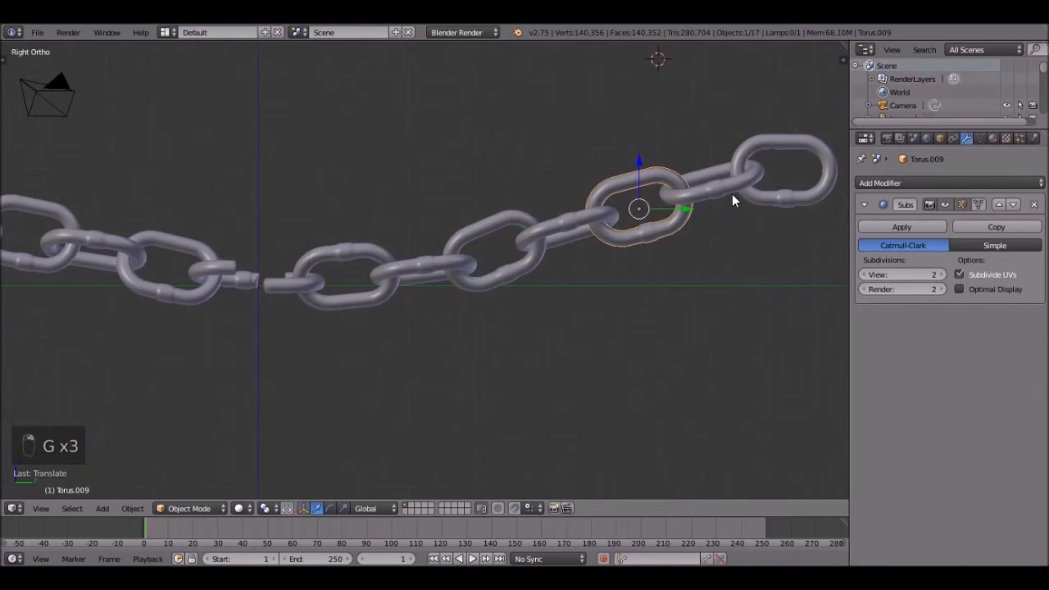
Shift the sixth full link from the plain half to fit between its neighbours, and clear the selection.
right_click(708, 186)
key("g")
left_click(711, 187)
middle_click_drag(426, 267, 379, 321)
key("a")
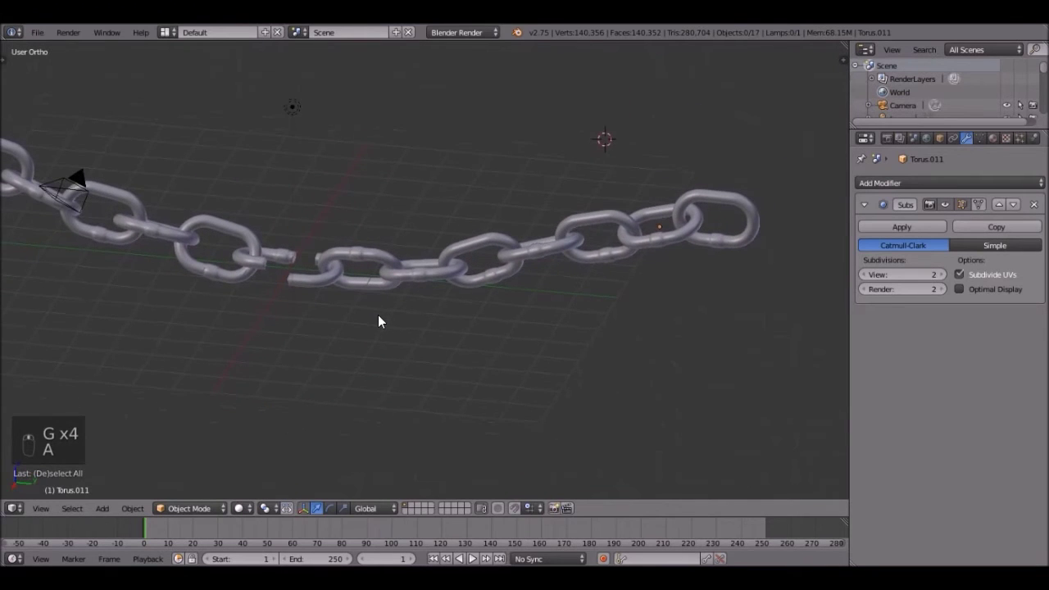
Shift the camera so the break sits closer to the middle of the frame, and adjust it along its local Z axis.
key("KP_0")
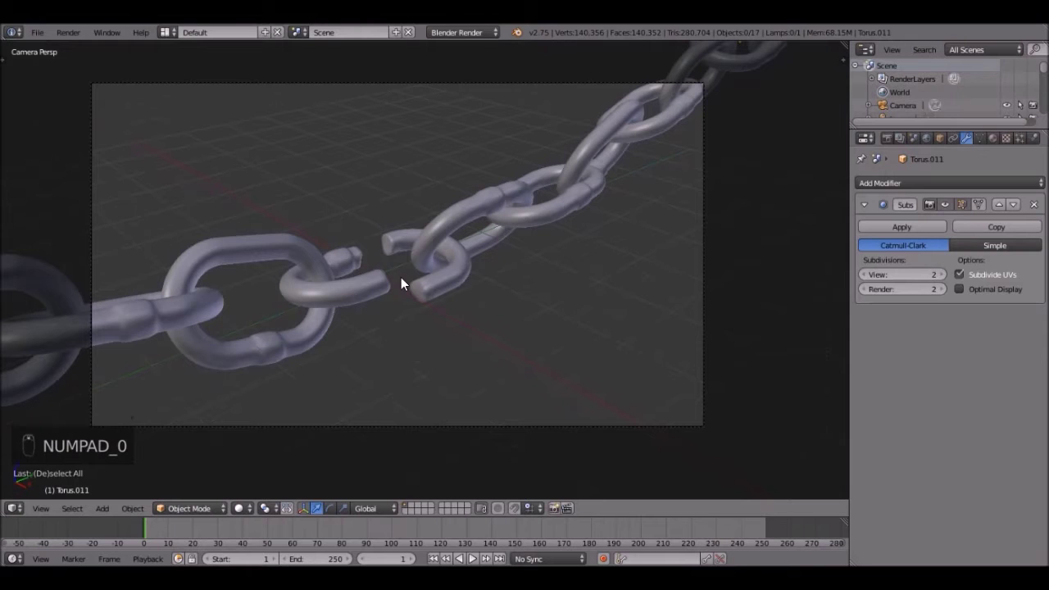
right_click(707, 323)
key("g")
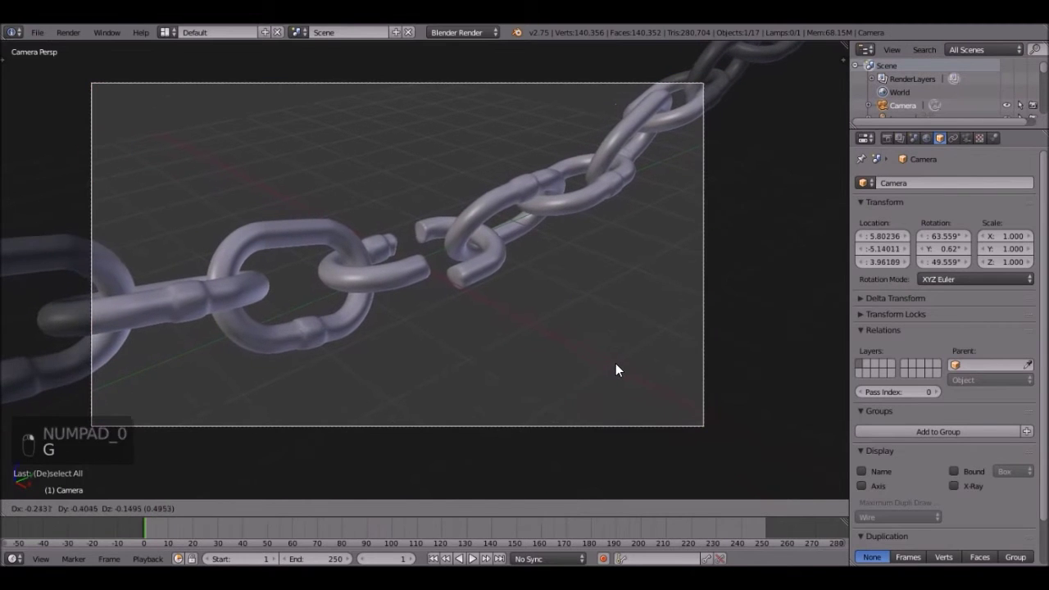
left_click(504, 319)
key("g")
key("z")
key("z")
left_click(519, 379)
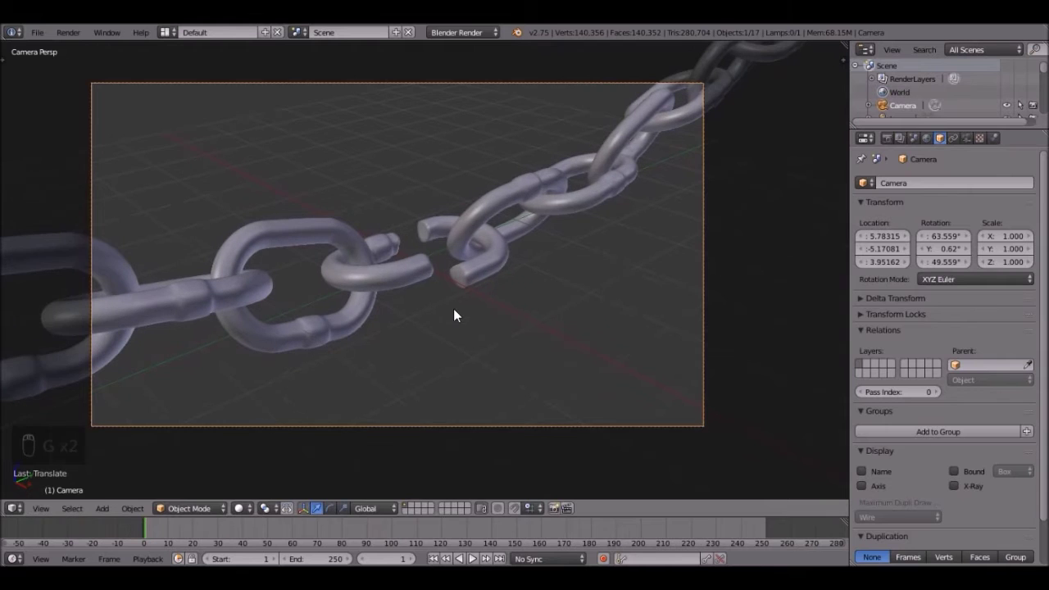
Fine-tune the camera's distance to the broken link by moving it along its local Z axis.
key("g")
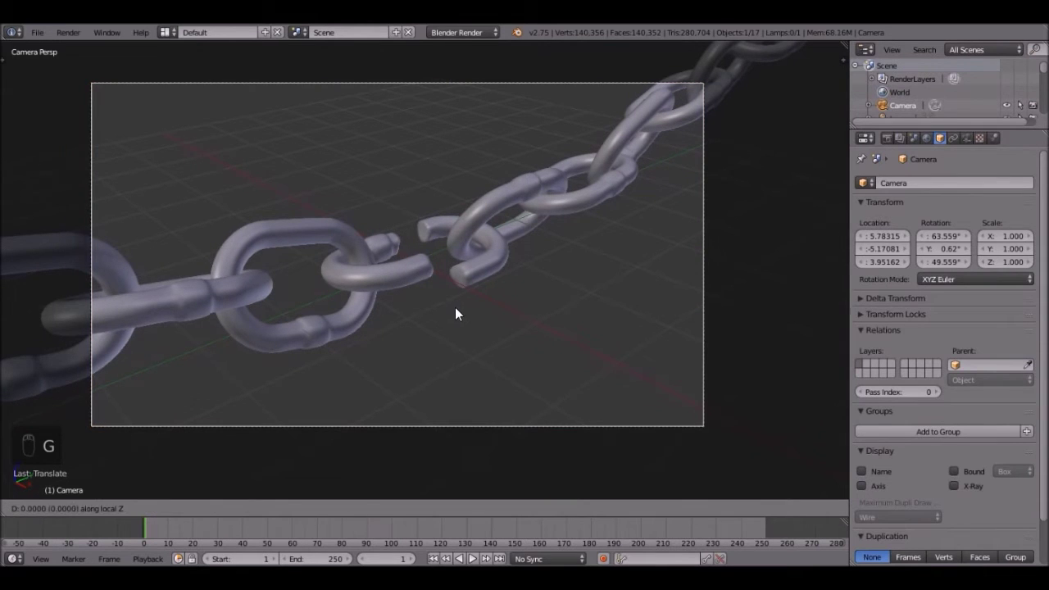
left_click(492, 525)
key("g")
key("z")
key("z")
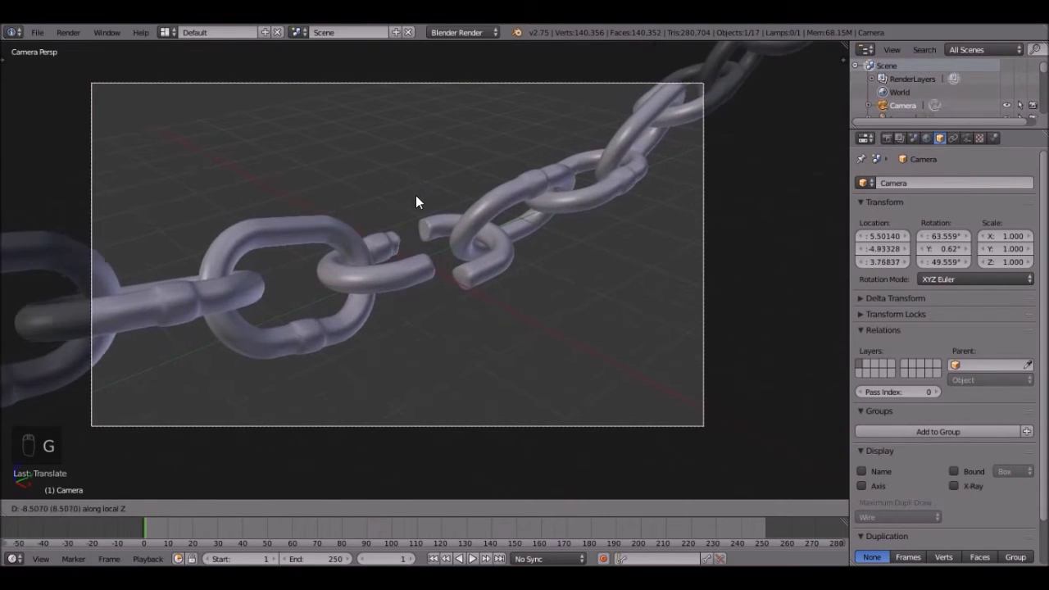
left_click(420, 193)
Rotate the jagged half with the weld ridge about 26 degrees around global Y and reseat it in its neighbouring full link.
right_click_drag(418, 218, 414, 209)
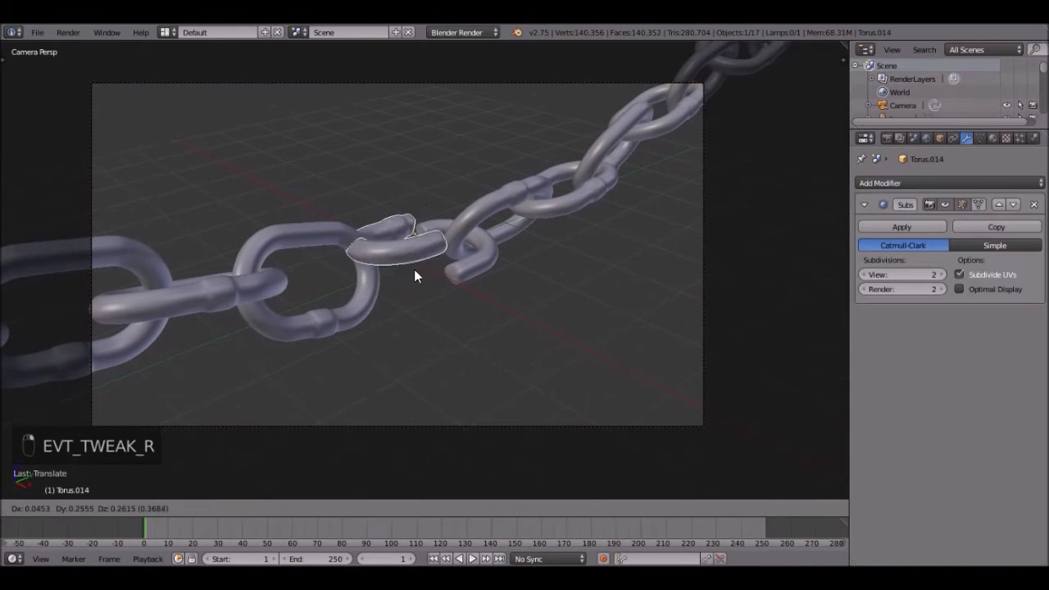
left_click(416, 270)
scroll(435, 188, "up", 5)
key("r")
key("r")
key("y")
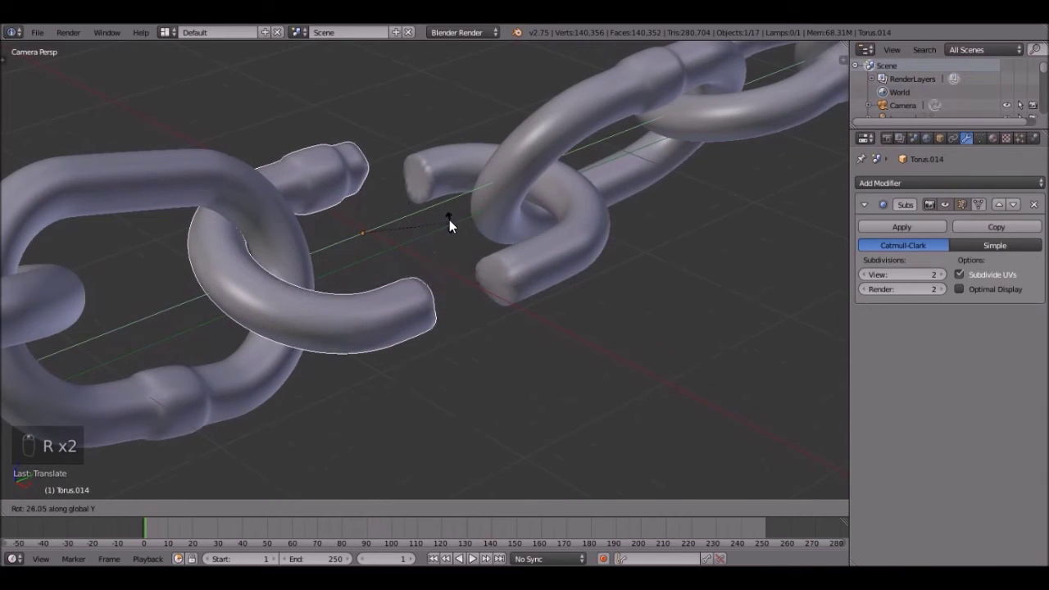
left_click(449, 218)
key("g")
left_click(382, 249)
scroll(474, 246, "down", 3)
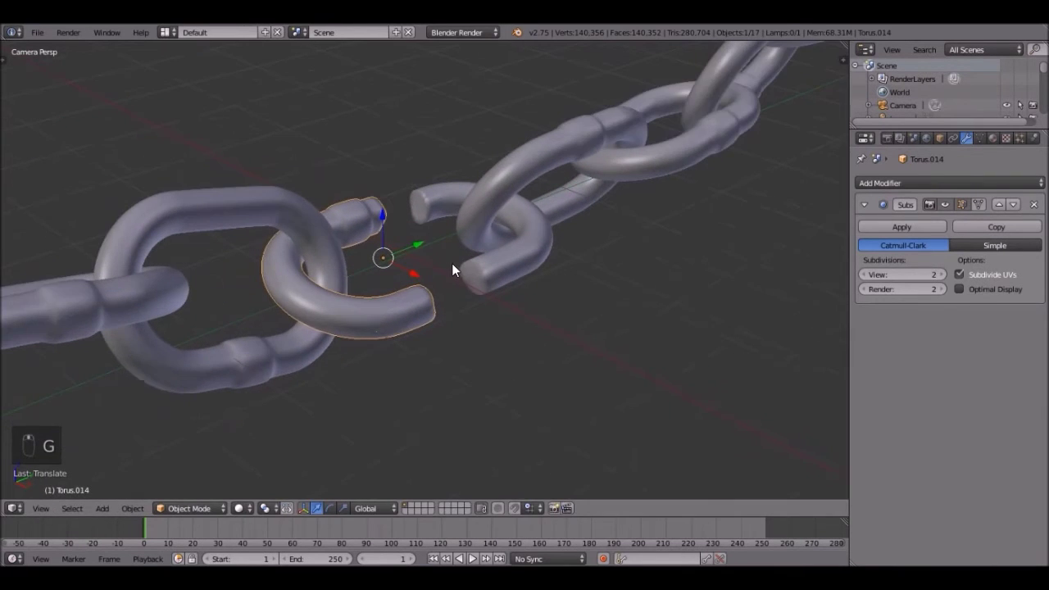
scroll(462, 259, "down", 4)
scroll(462, 261, "up", 3)
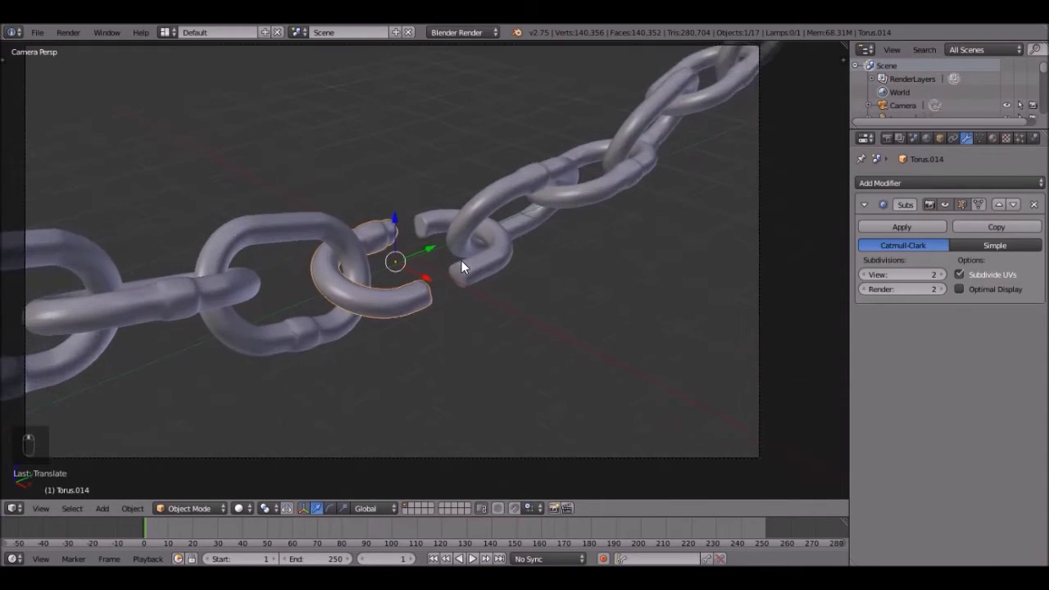
scroll(462, 260, "up", 1)
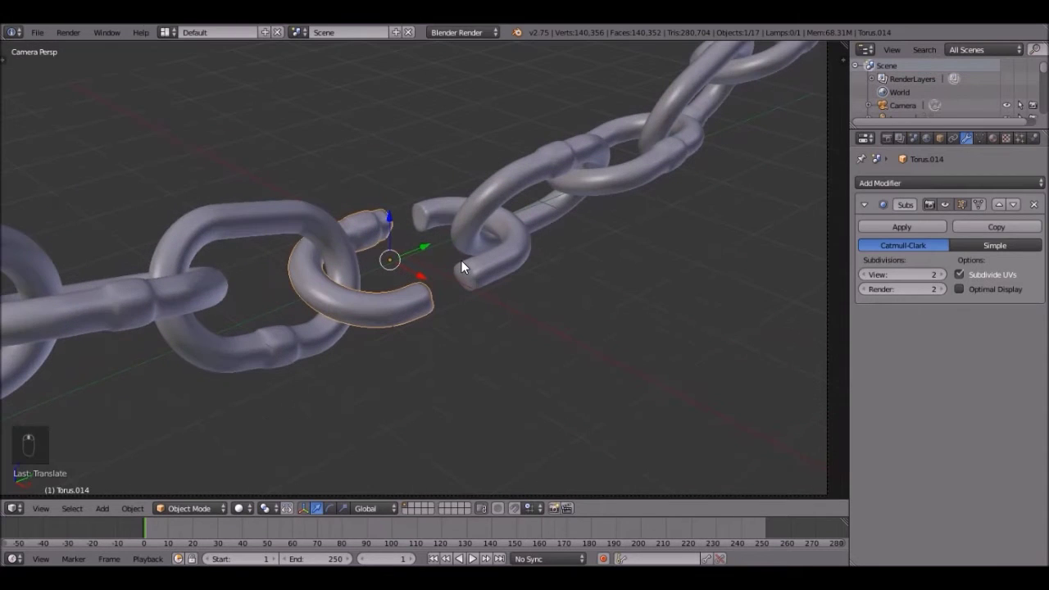
In the right view, move the six outer links on the plain half's side outward along global Y, separating them from the first full link.
key("KP_3")
scroll(381, 300, "up", 2)
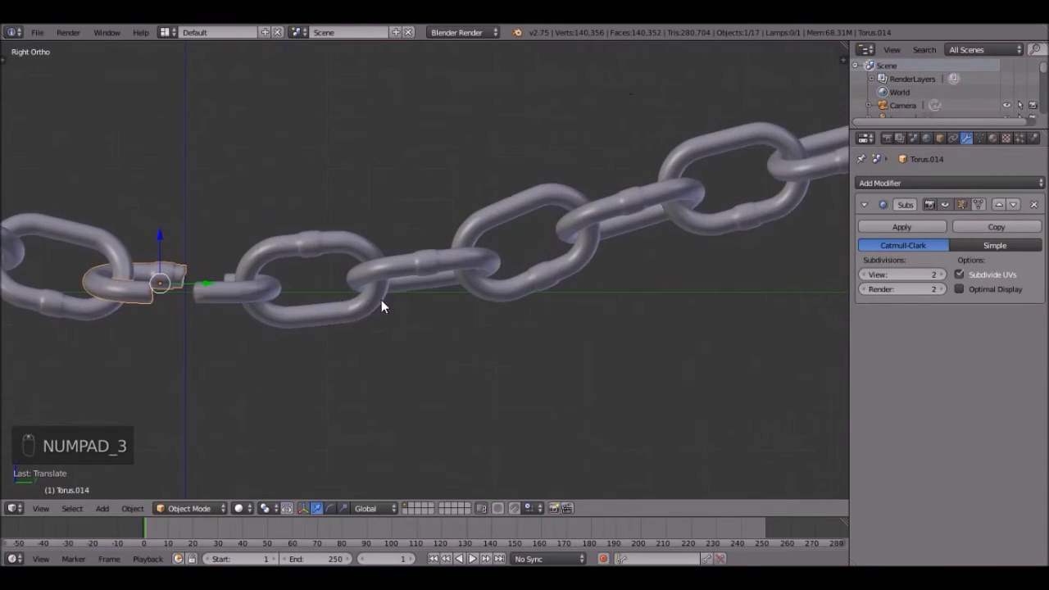
middle_click_drag(356, 292, 478, 290, "shift")
scroll(478, 291, "down", 1)
key("a")
key("a")
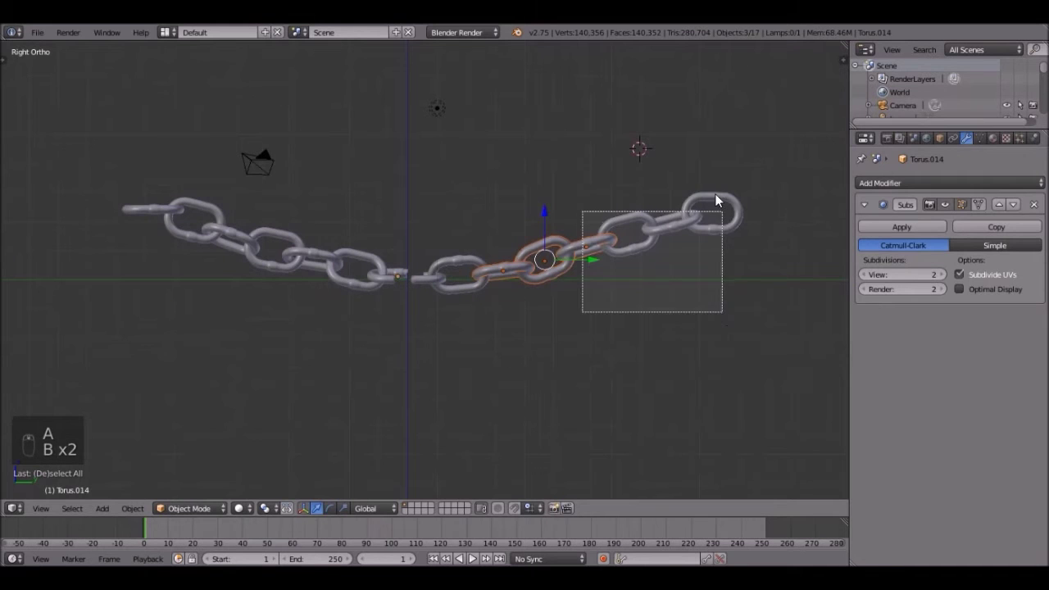
left_click_drag(715, 193, 718, 197)
key("b")
left_click_drag(659, 174, 672, 199)
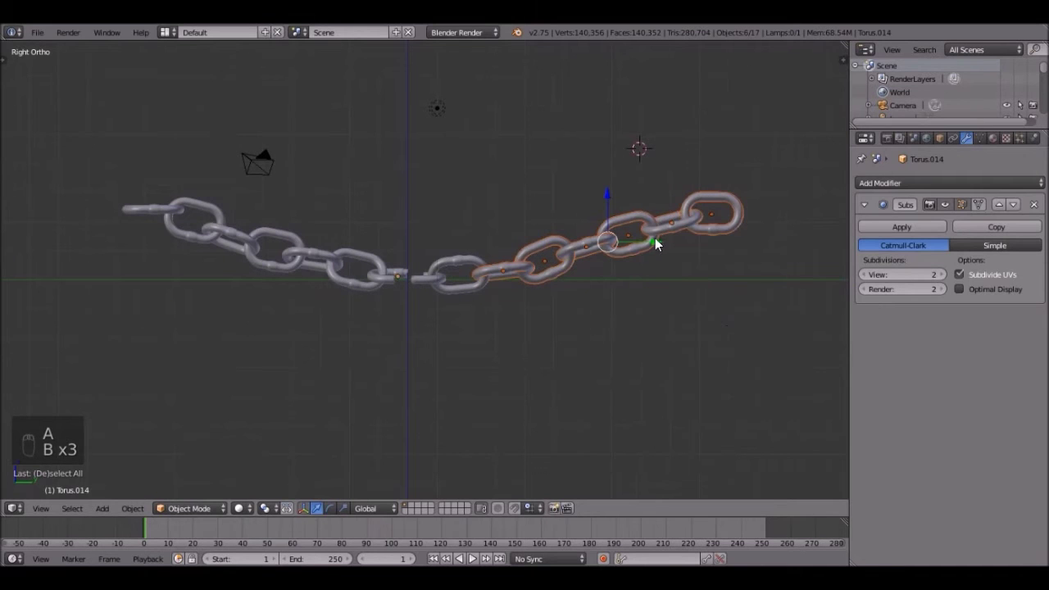
key("Escape")
key("a")
scroll(142, 205, "up", 2)
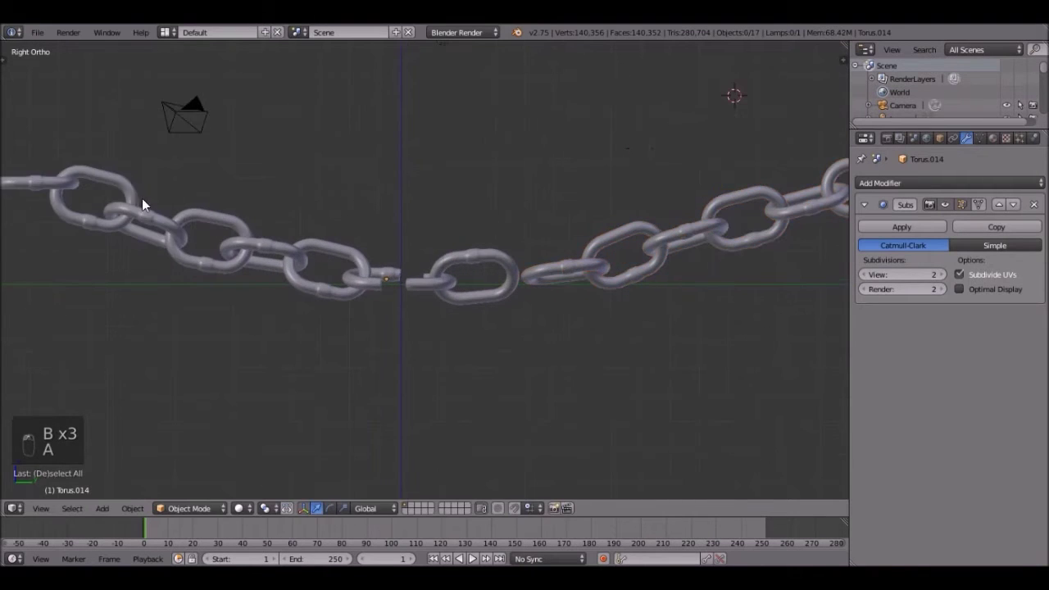
Move the outer links on the ridged half's side outward along global Y, leaving its first full link and the half in place.
left_click_drag(39, 166, 309, 303)
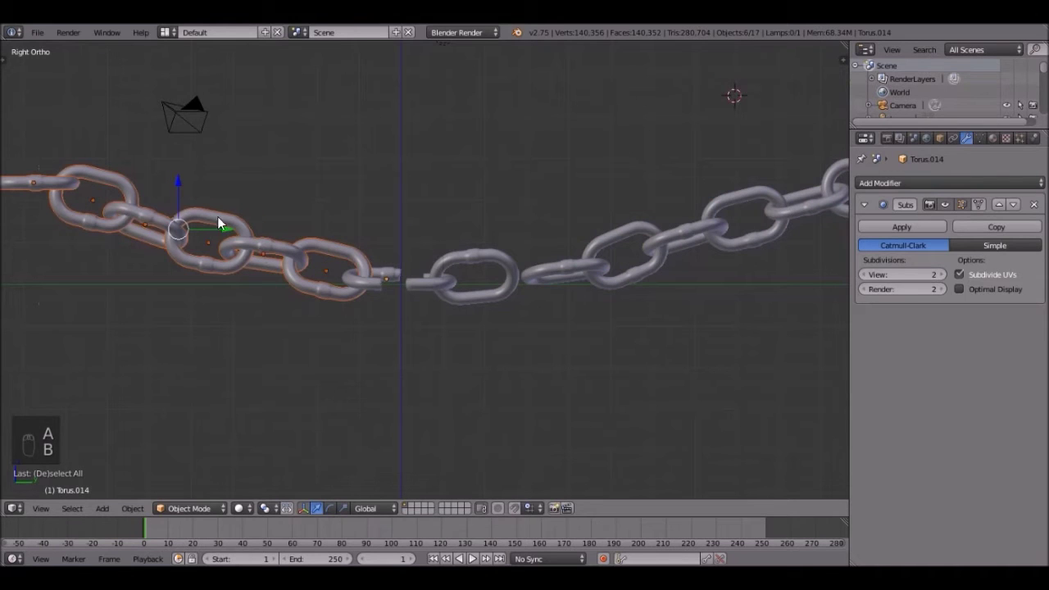
key("b")
left_click_drag(330, 242, 346, 279)
left_click_drag(198, 216, 176, 217)
scroll(508, 274, "down", 3)
key("a")
scroll(409, 280, "up", 3)
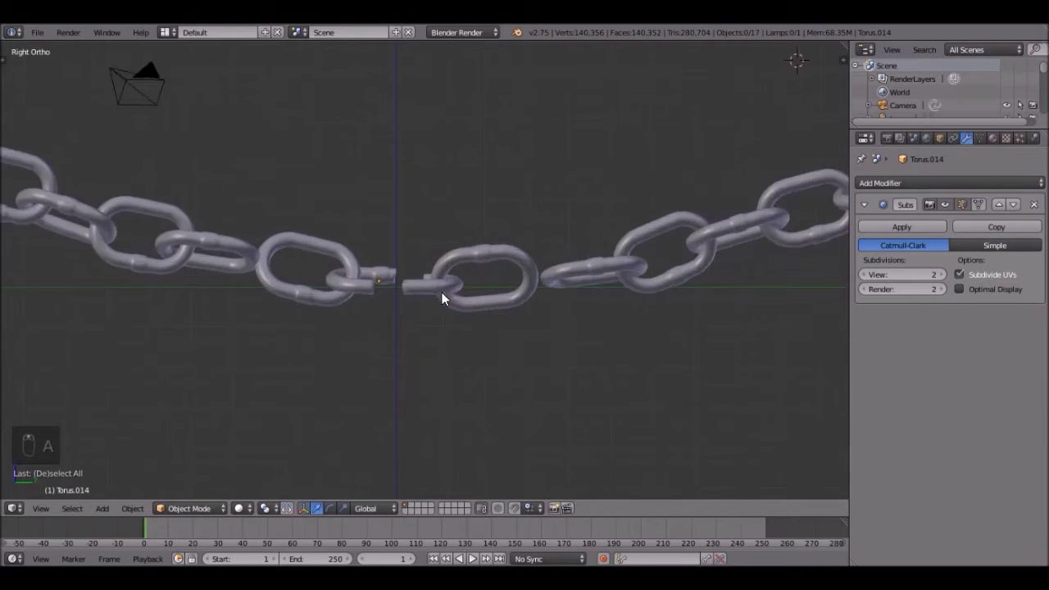
scroll(441, 292, "up", 3)
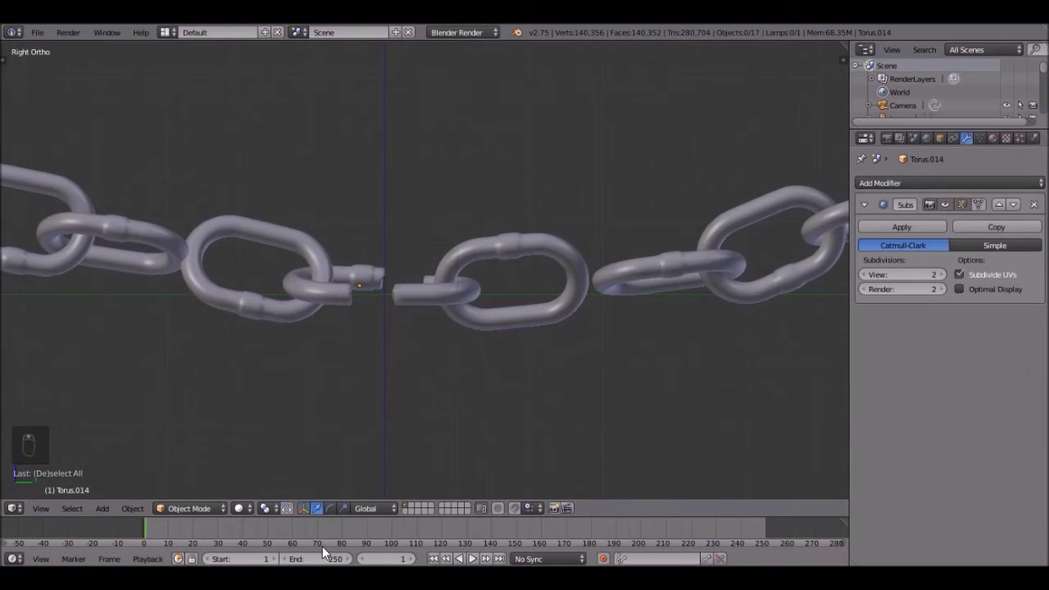
At frame 13, insert a LocRot keyframe for both broken halves and the full link attached to each.
left_click(381, 559)
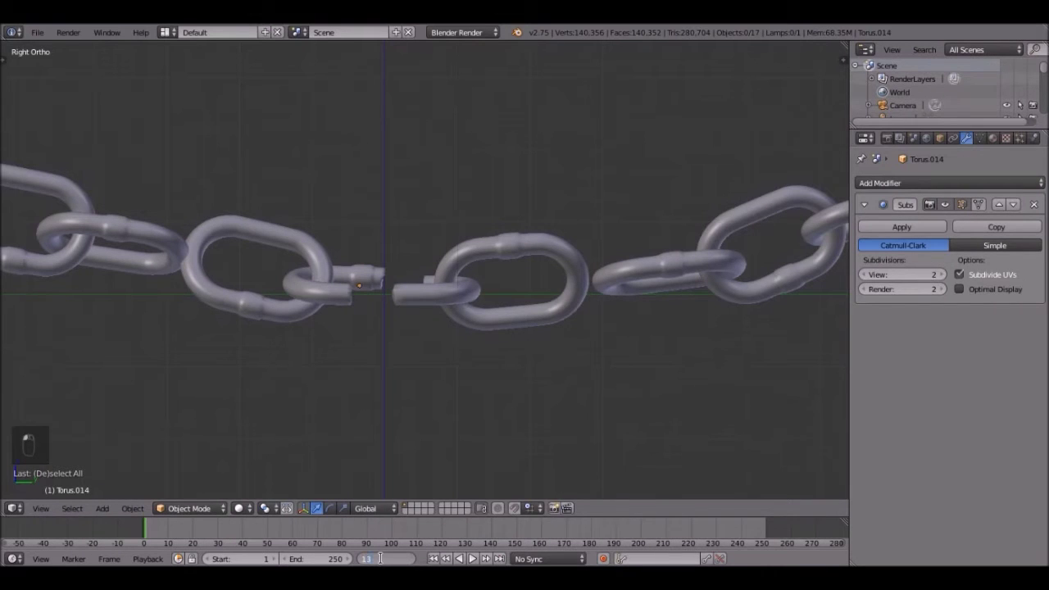
scroll(286, 310, "up", 2)
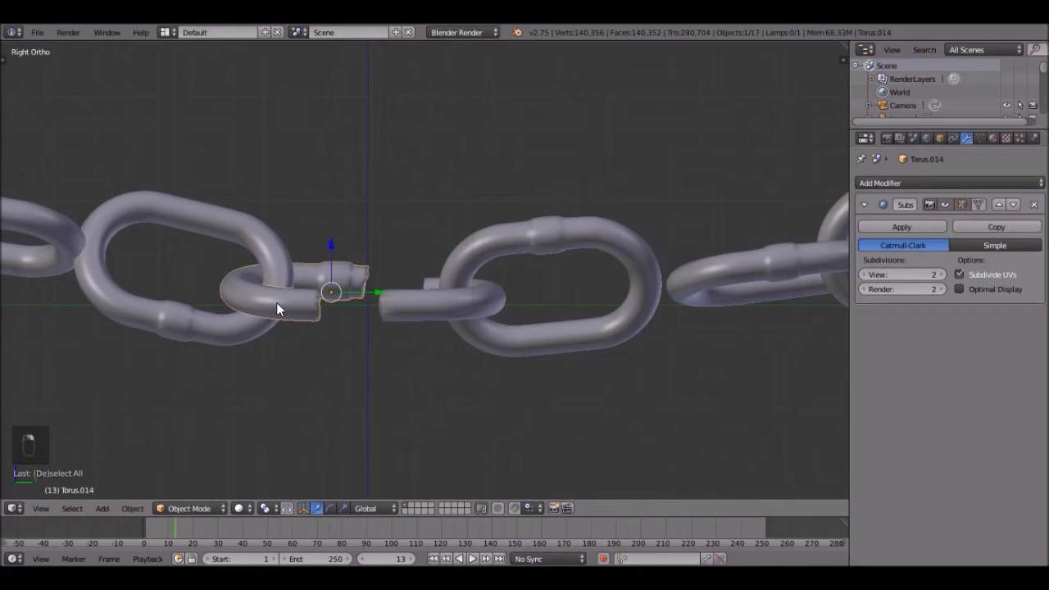
right_click(272, 251)
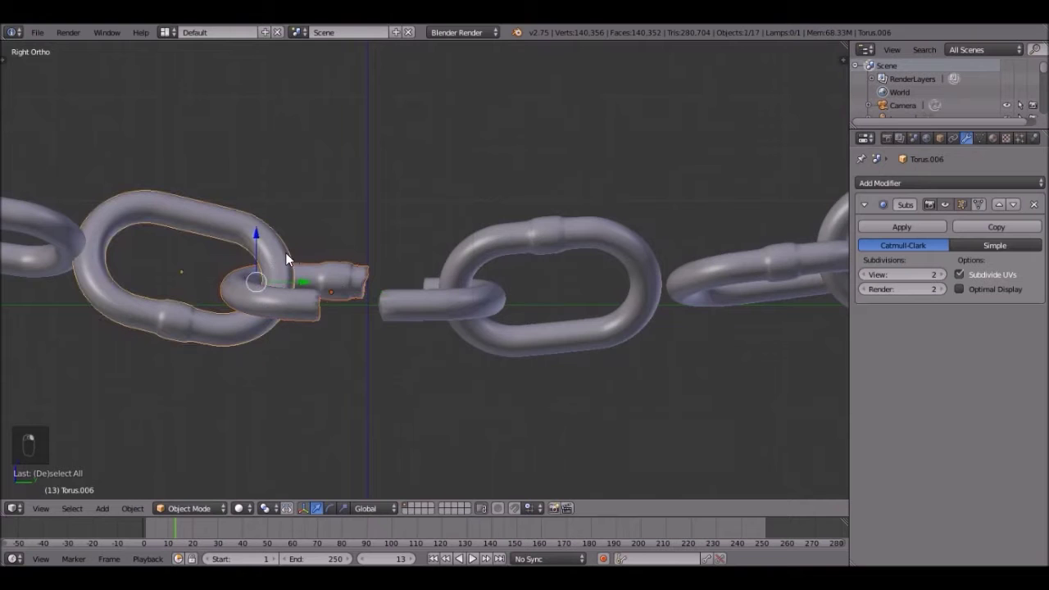
right_click(499, 283, "shift")
right_click(491, 254, "shift")
key("i")
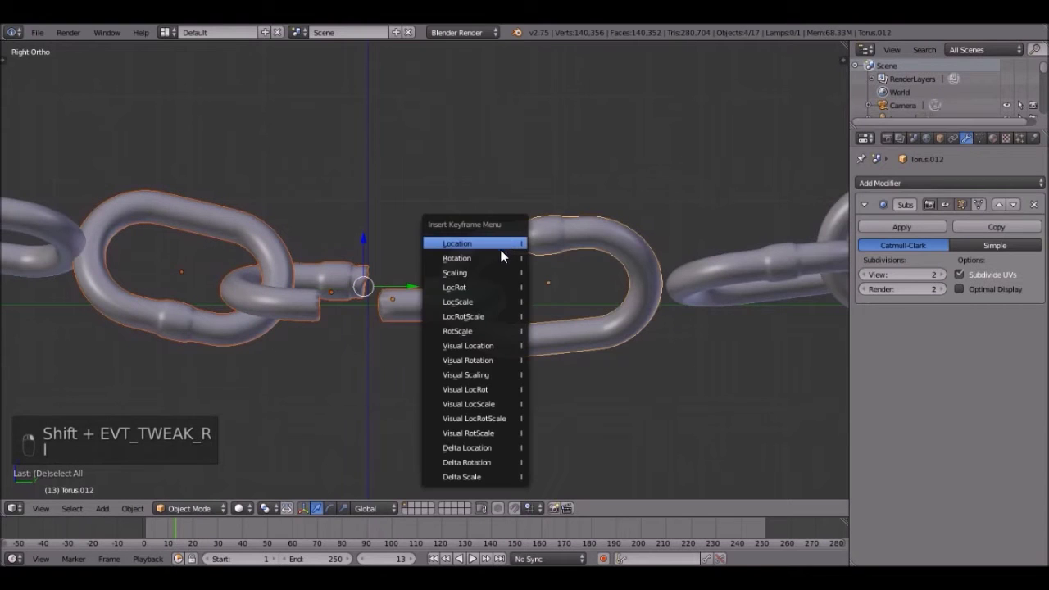
left_click(490, 287)
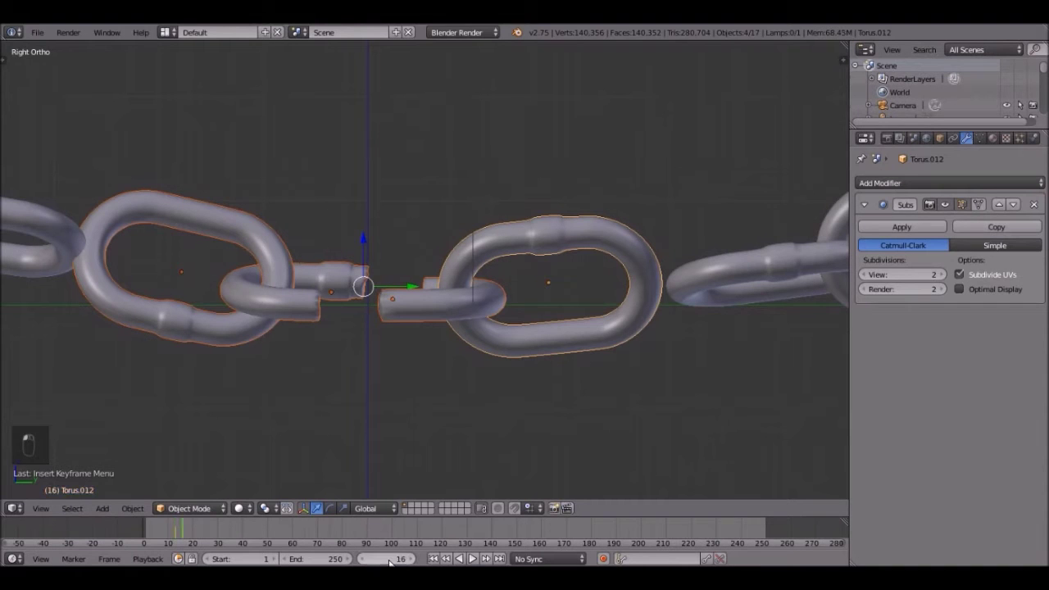
At frame 16, pull each broken half and its attached full link outward along global Y, away from the break.
middle_click_drag(363, 279, 412, 283, "shift")
right_click(360, 292)
left_click_drag(336, 284, 302, 285)
right_click(501, 292)
right_click(650, 260, "shift")
left_click_drag(567, 296, 633, 290)
In the camera view, nudge the ridged half along global Y to sit against its full link.
key("KP_0")
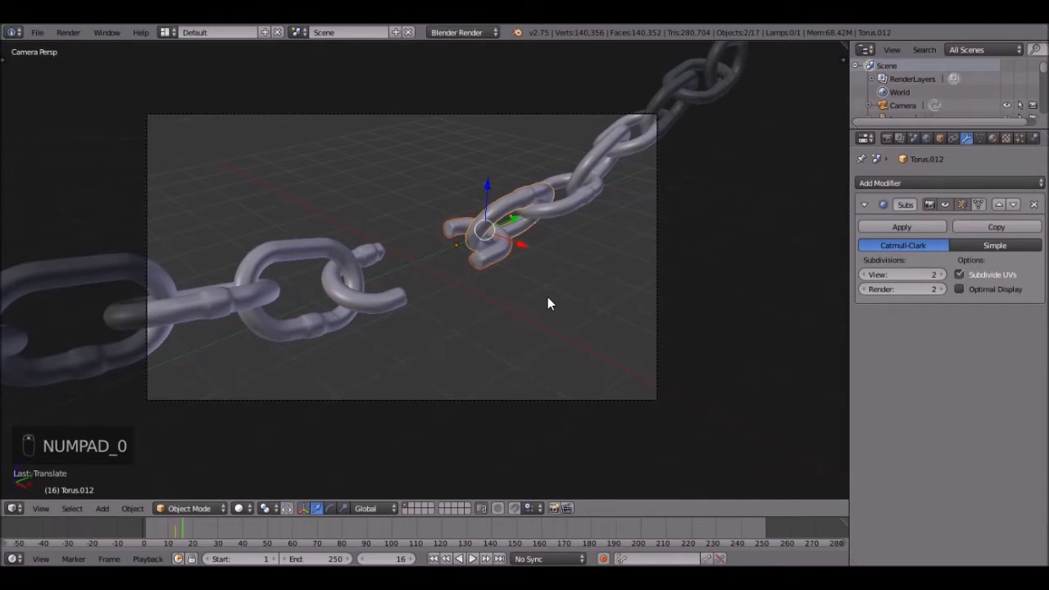
scroll(548, 296, "up", 2)
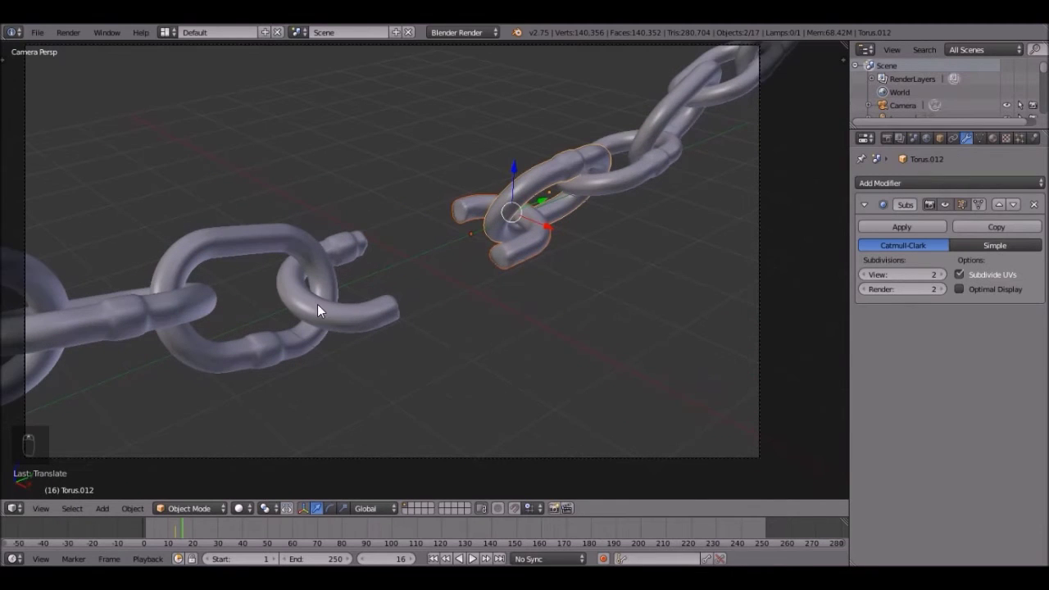
right_click(331, 306)
scroll(342, 286, "up", 1)
key("g")
key("y")
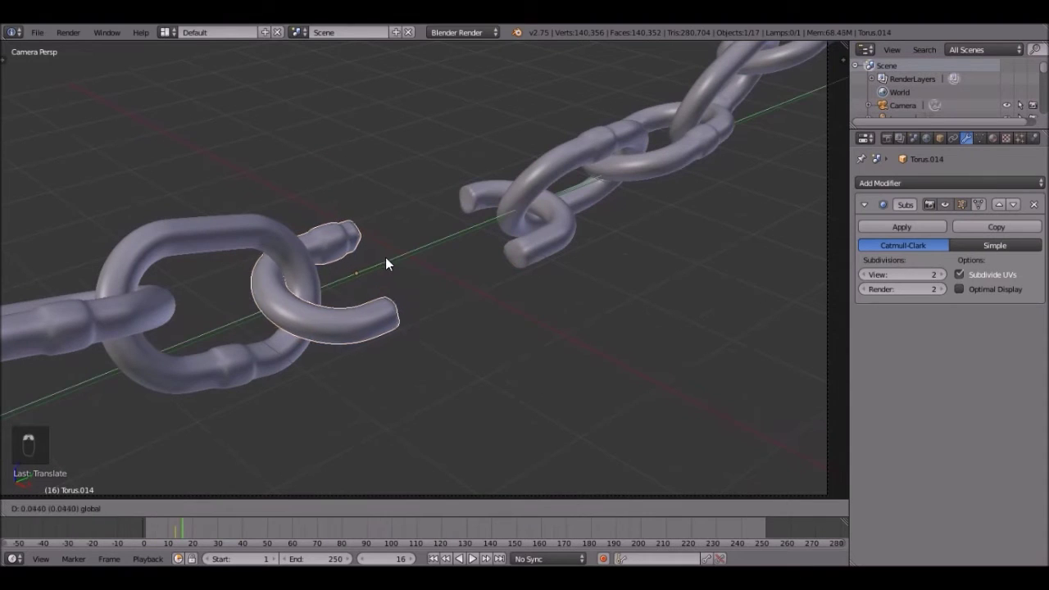
left_click(386, 255)
In the top view, reposition the plain half so it hooks properly around its full link.
right_click(536, 203)
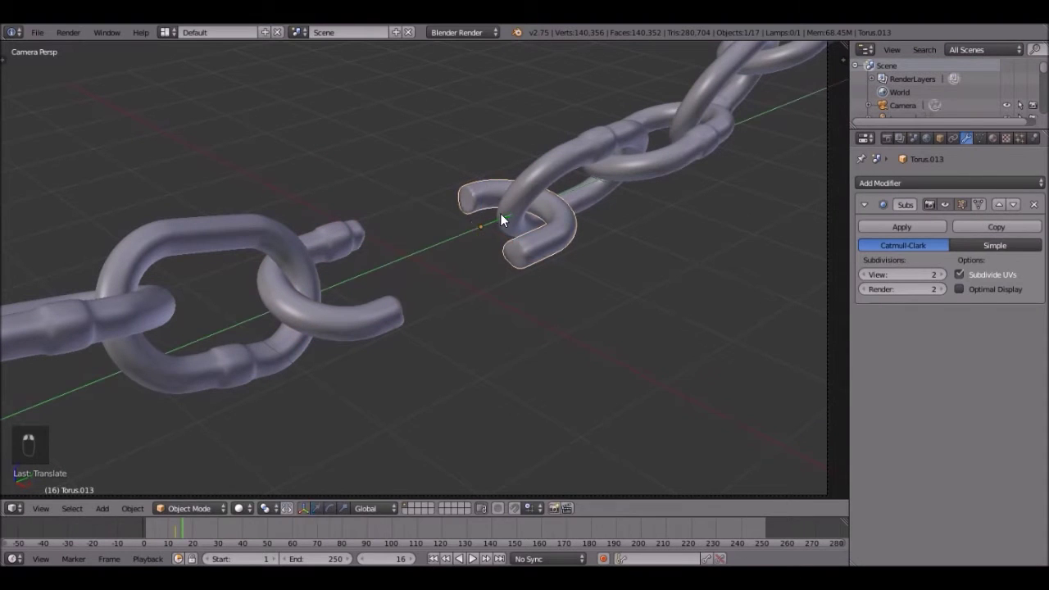
key("ctrl+space")
key("KP_7")
scroll(504, 197, "up", 2)
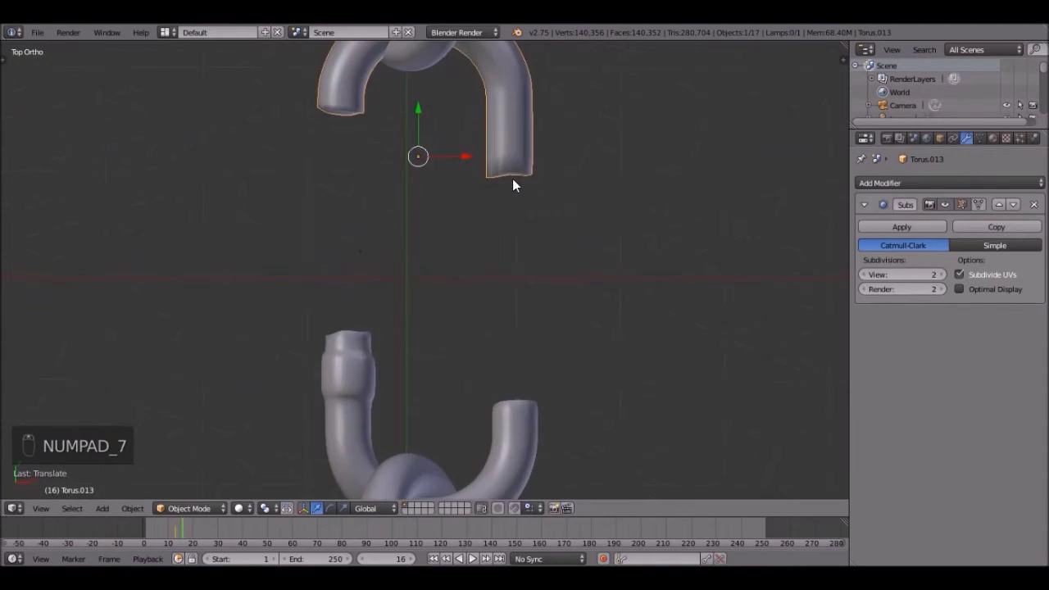
middle_click_drag(513, 179, 522, 392, "shift")
scroll(520, 395, "up", 3)
key("g")
left_click(480, 359)
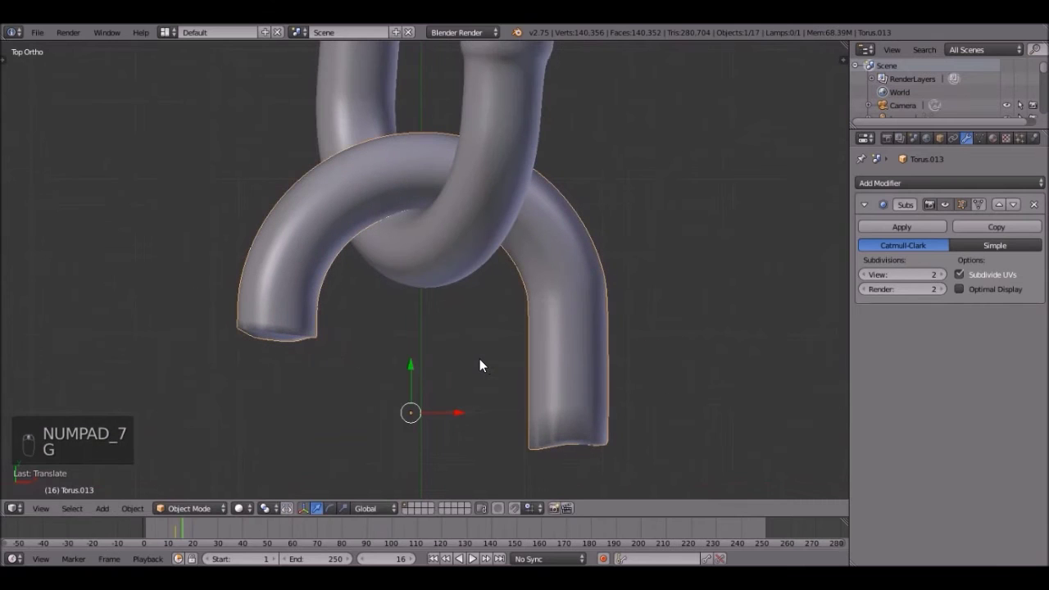
Insert a keyframe at frame 16 for both broken halves and their attached full links.
key("KP_0")
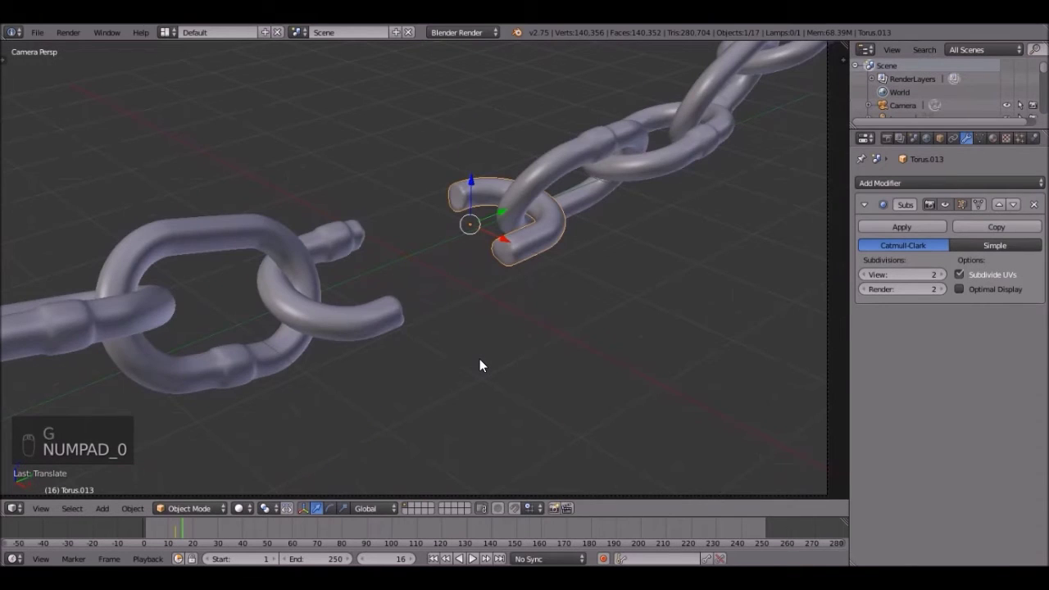
scroll(479, 359, "down", 3)
scroll(475, 355, "up", 3)
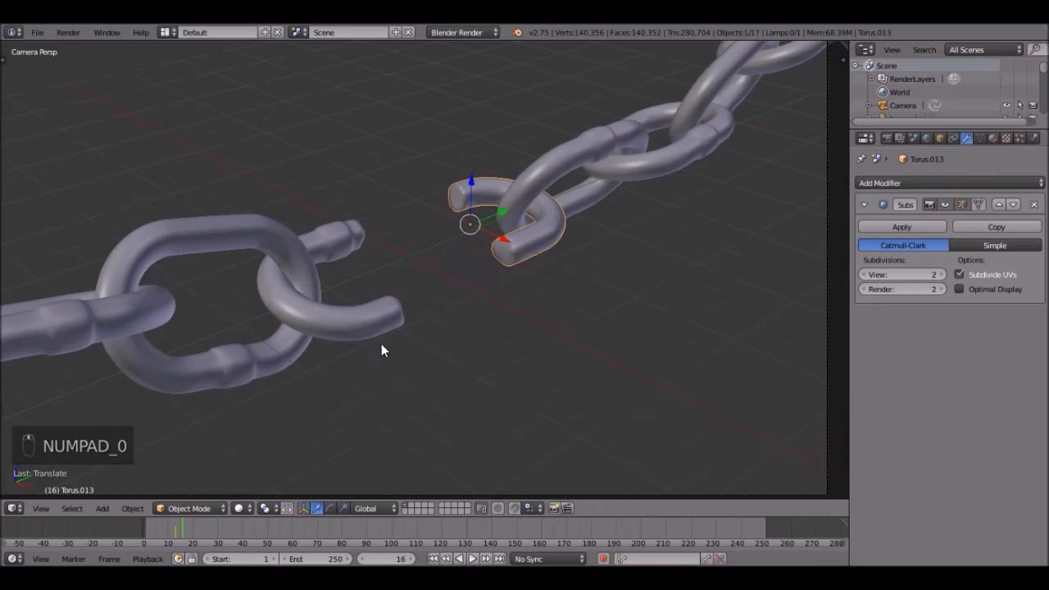
right_click(301, 324, "shift")
right_click(254, 254, "shift")
right_click(531, 212, "shift")
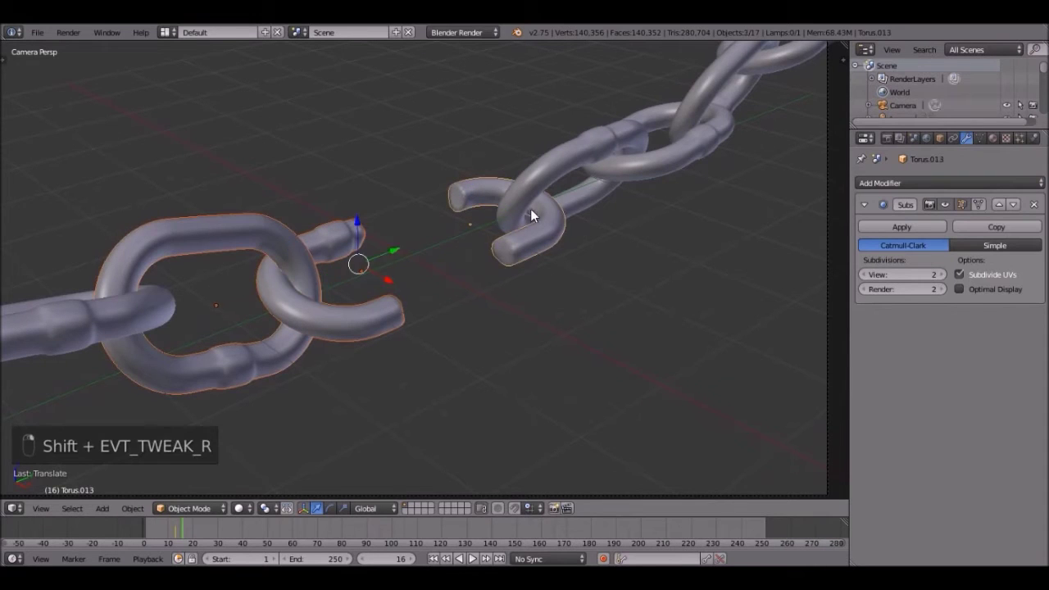
key("i")
left_click(534, 185)
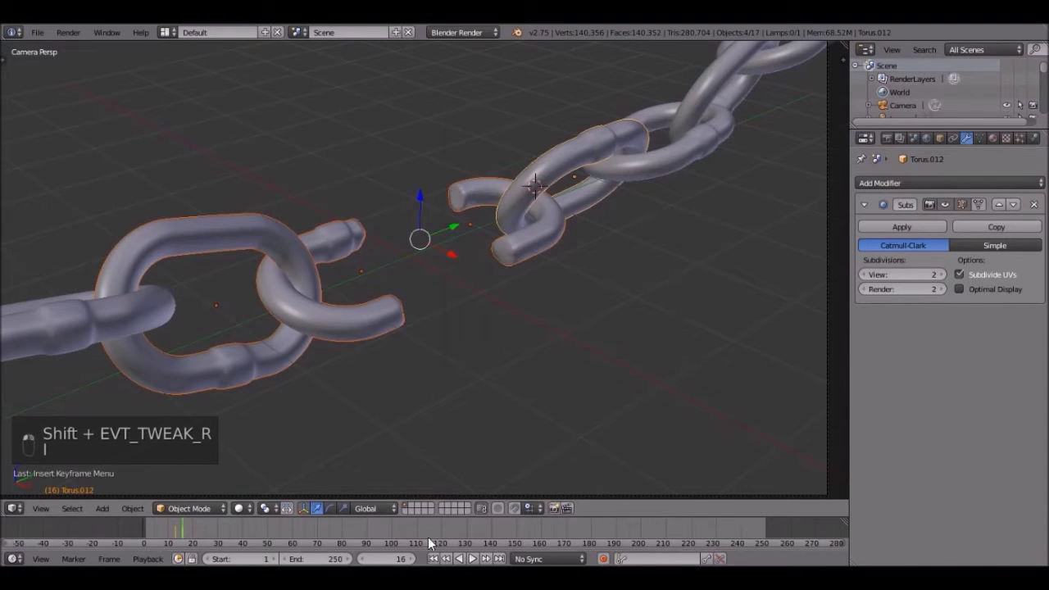
Play the animation from the first frame to check how the chain snaps apart.
left_click(434, 559)
left_click(475, 559)
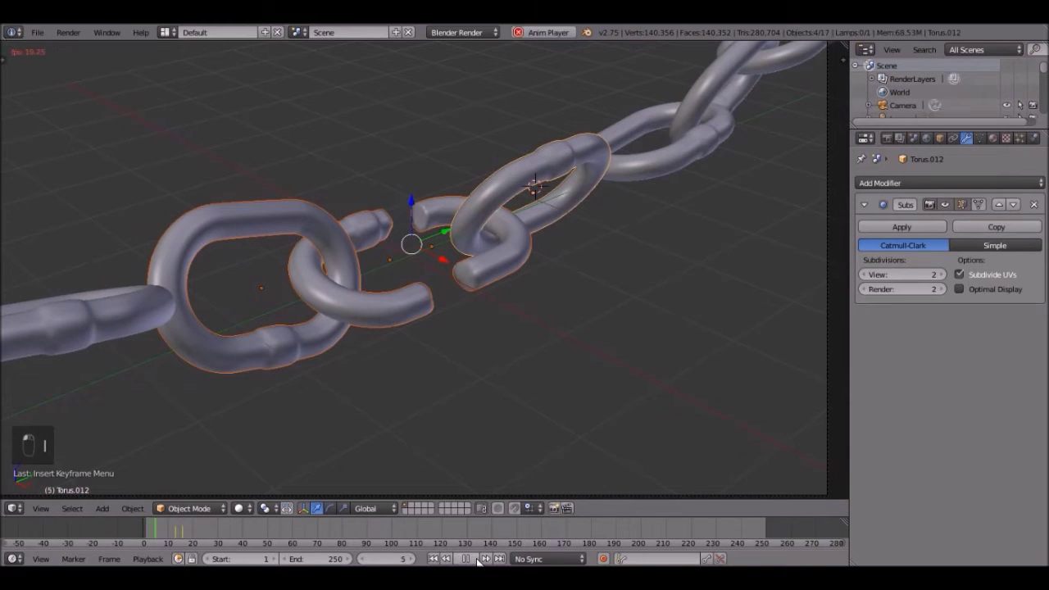
left_click(471, 559)
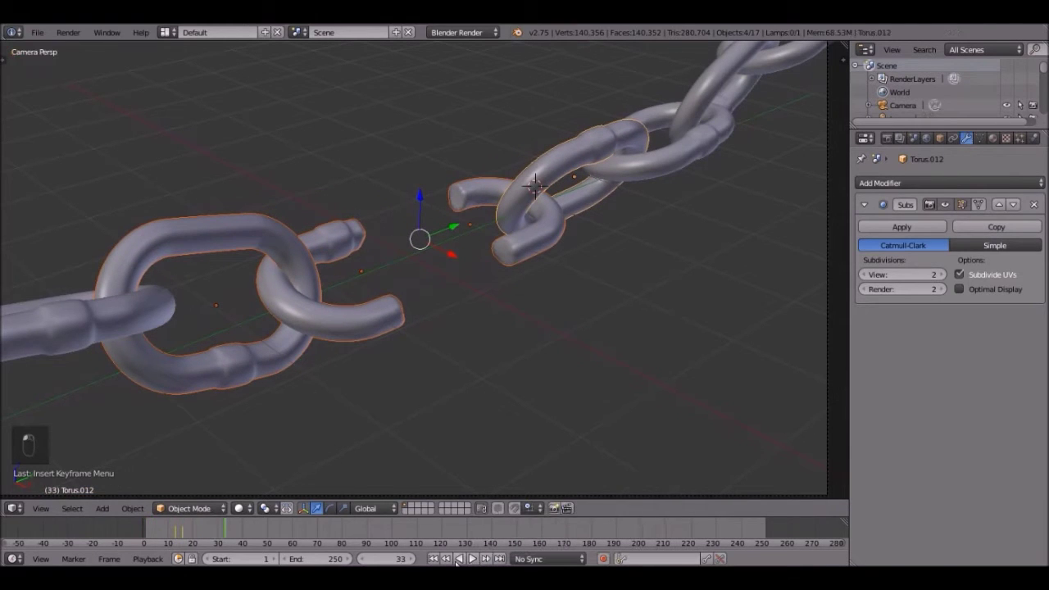
Scrub the timeline to frame 15 and review the broken link's framing alongside the render settings.
left_click(185, 532)
left_click_drag(183, 533, 180, 534)
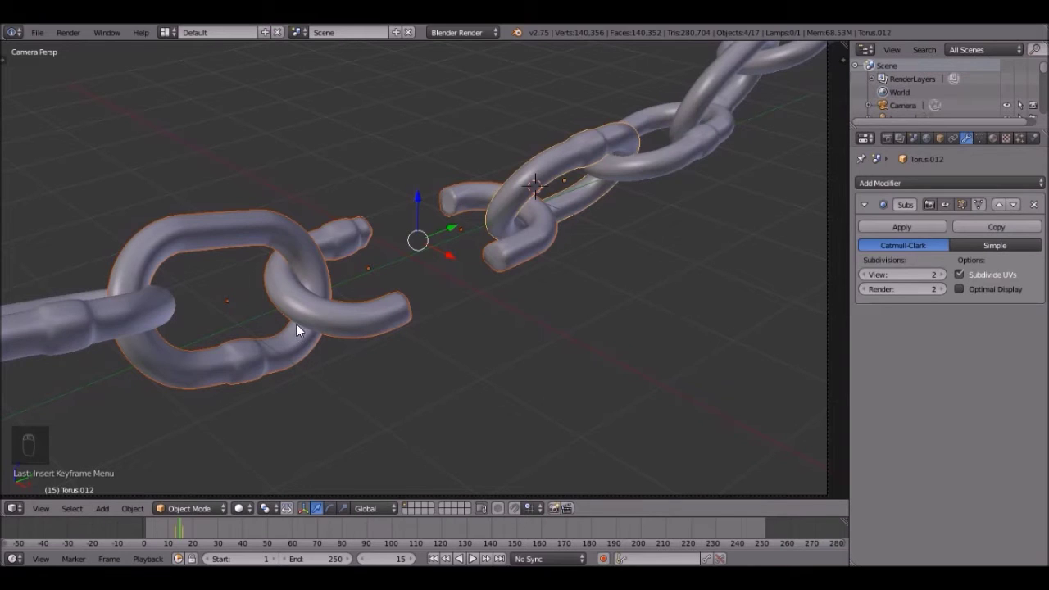
scroll(300, 322, "down", 3)
left_click(887, 138)
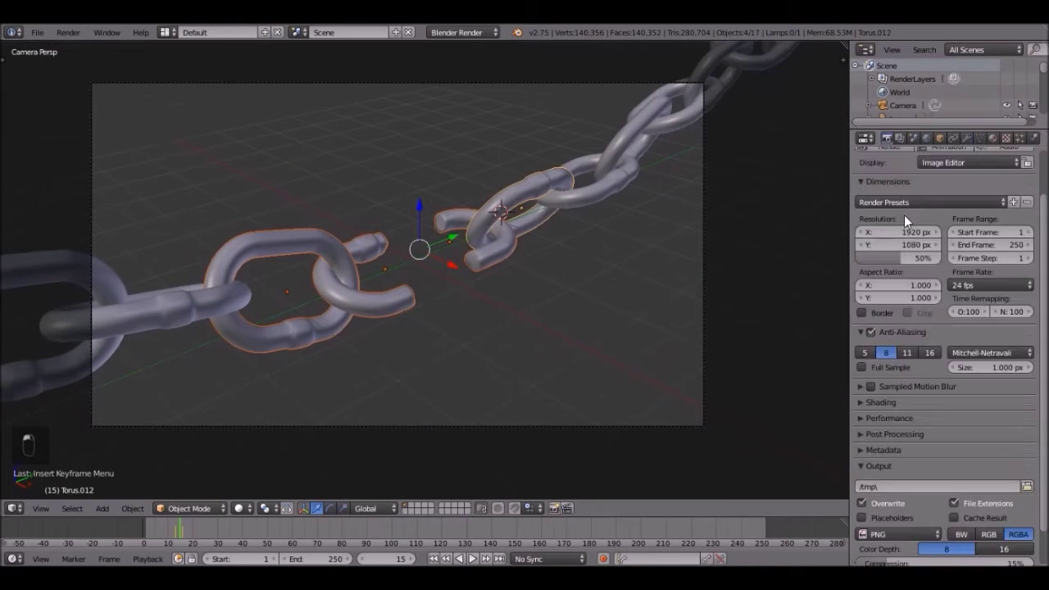
scroll(442, 245, "down", 2)
scroll(442, 245, "up", 1)
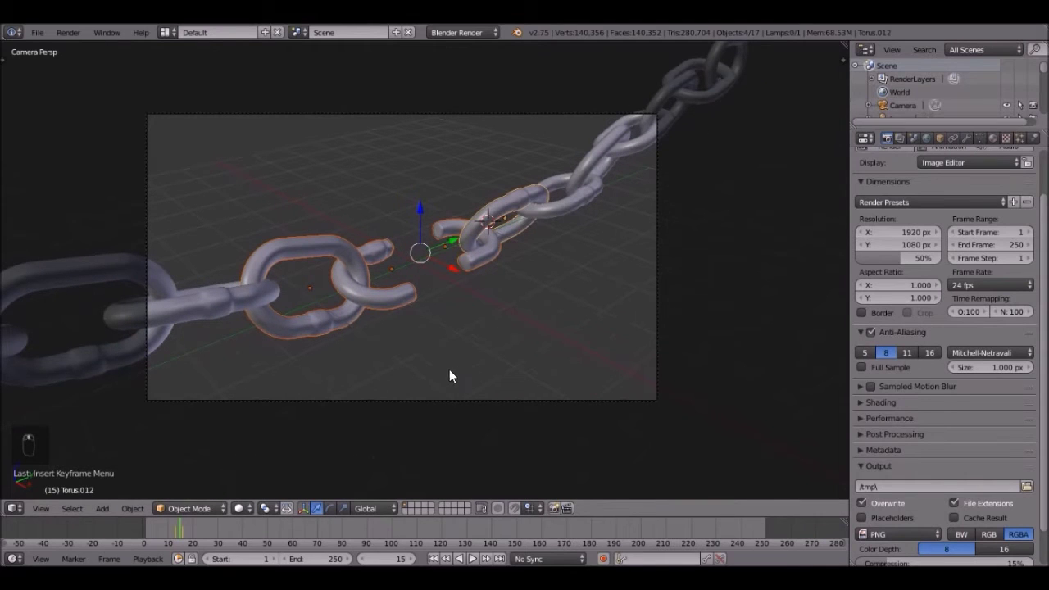
key("x")
left_click(360, 360)
key("KP_0")
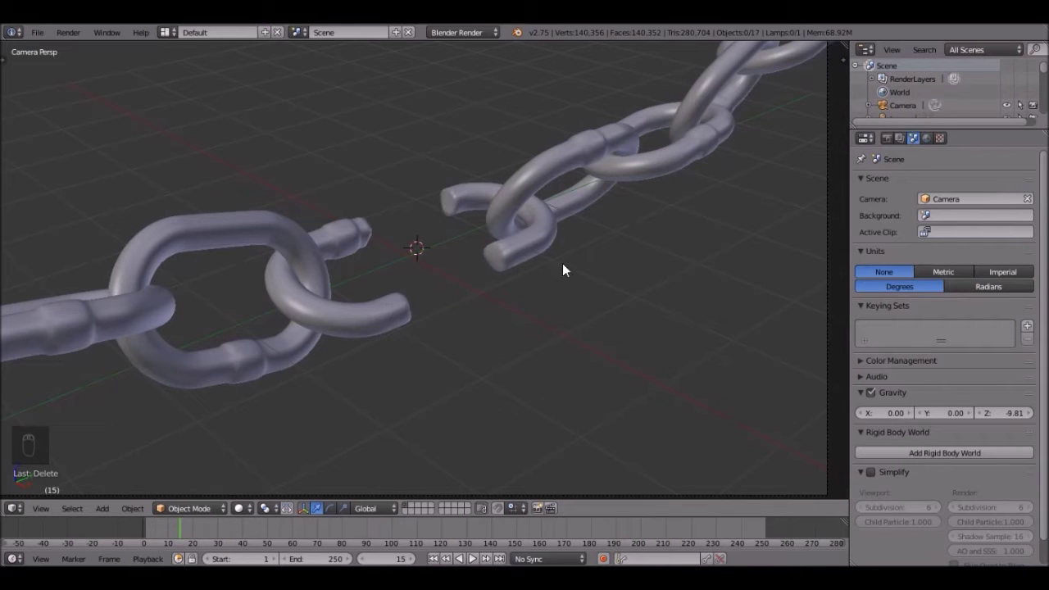
Duplicate the ridged broken half in place and send the copy to layer 2.
scroll(562, 263, "up", 4)
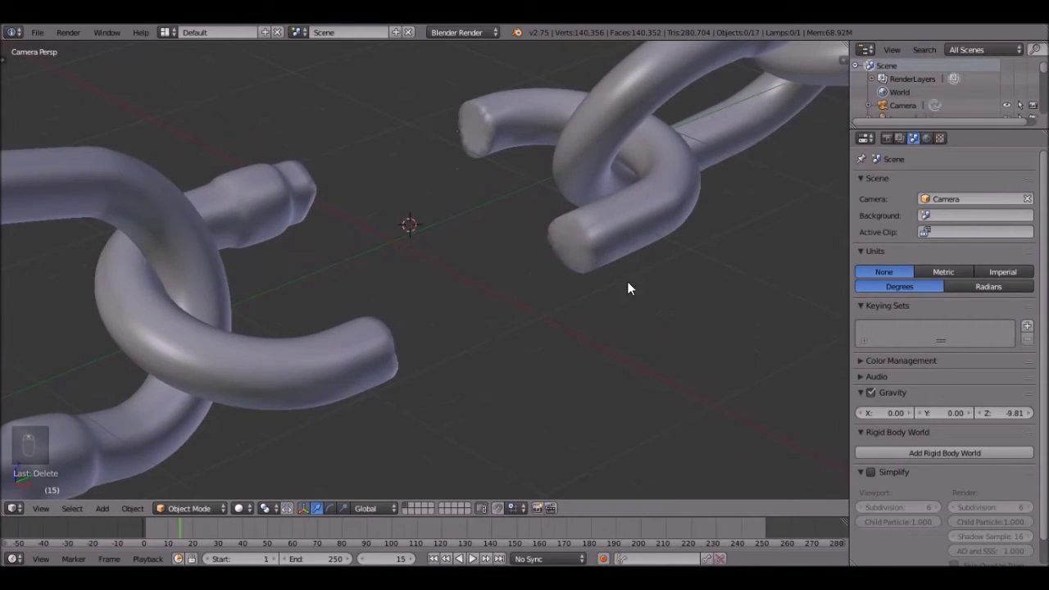
scroll(361, 320, "down", 5)
scroll(287, 262, "up", 4)
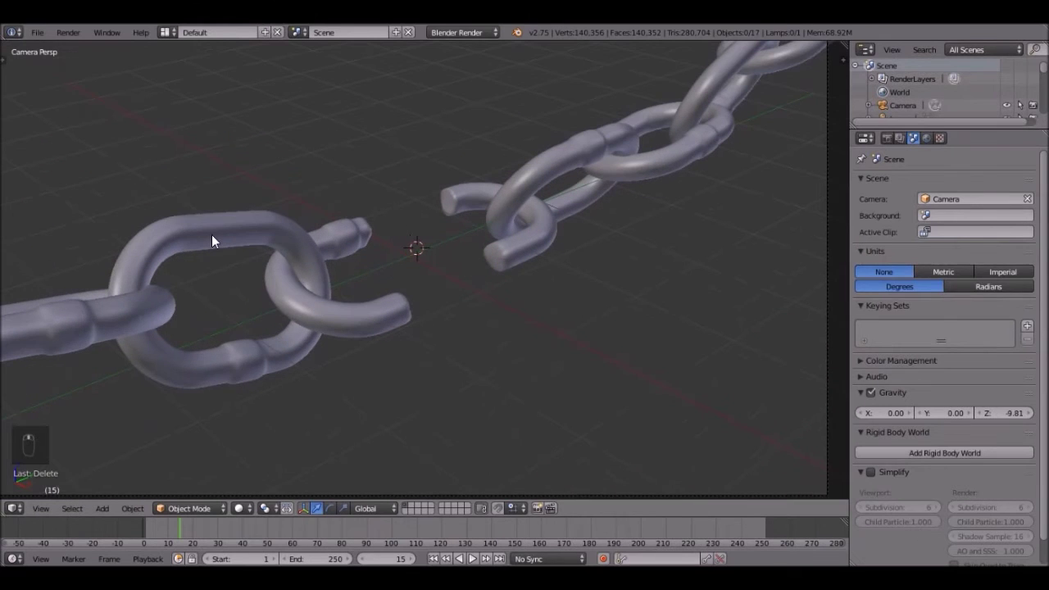
right_click(211, 236)
right_click(375, 328)
key("shift+d")
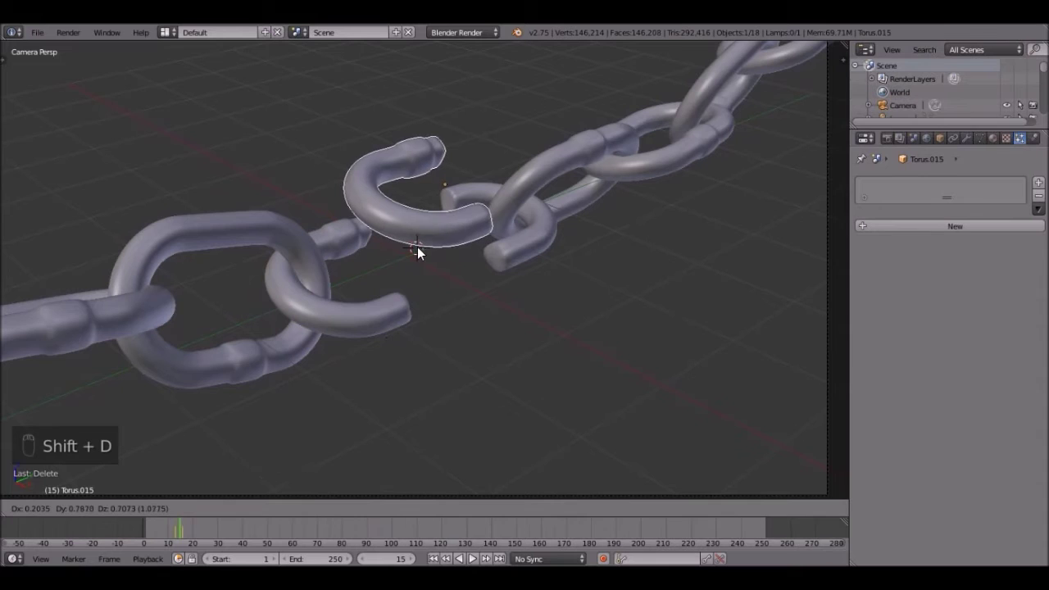
right_click(417, 248)
key("m")
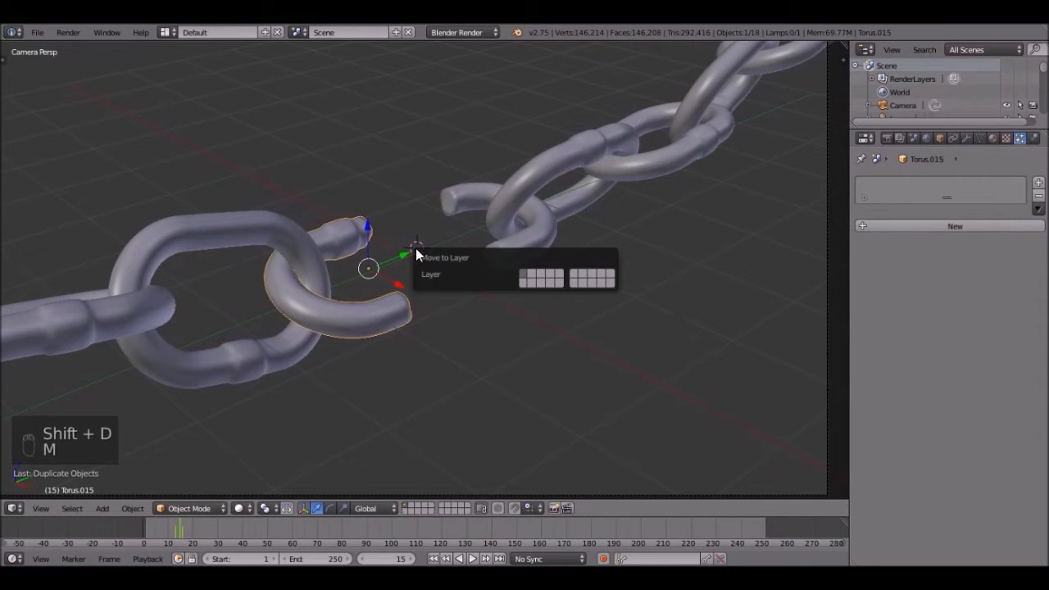
key("2")
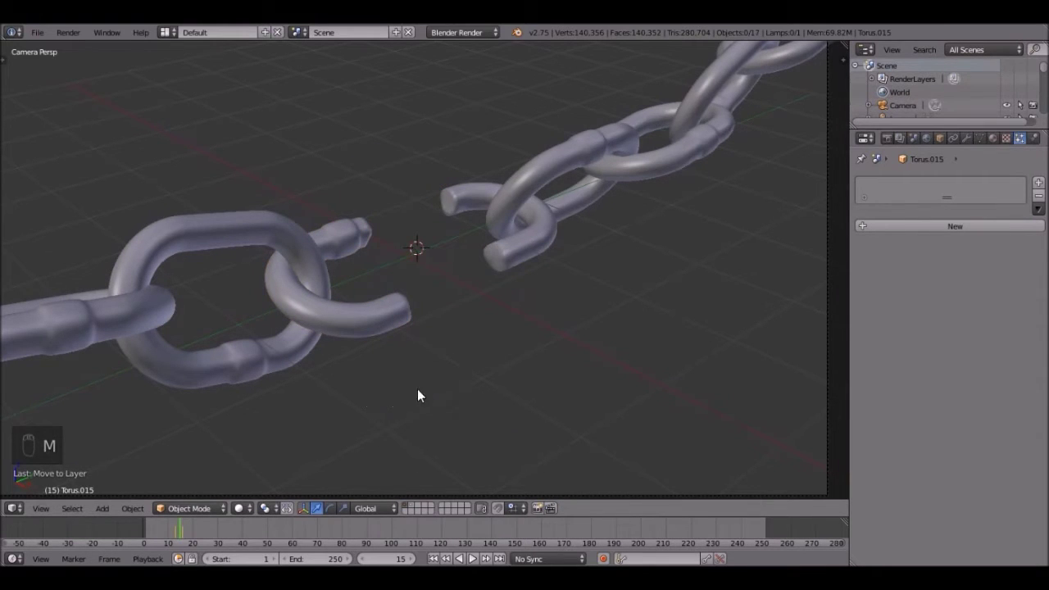
Show only layer 2 and inspect the duplicated half's mesh in Edit Mode.
key("2")
scroll(356, 326, "up", 1)
middle_click_drag(427, 306, 563, 322, "shift")
scroll(566, 336, "up", 3)
key("Tab")
scroll(649, 386, "up", 3)
middle_click_drag(662, 383, 507, 306, "shift")
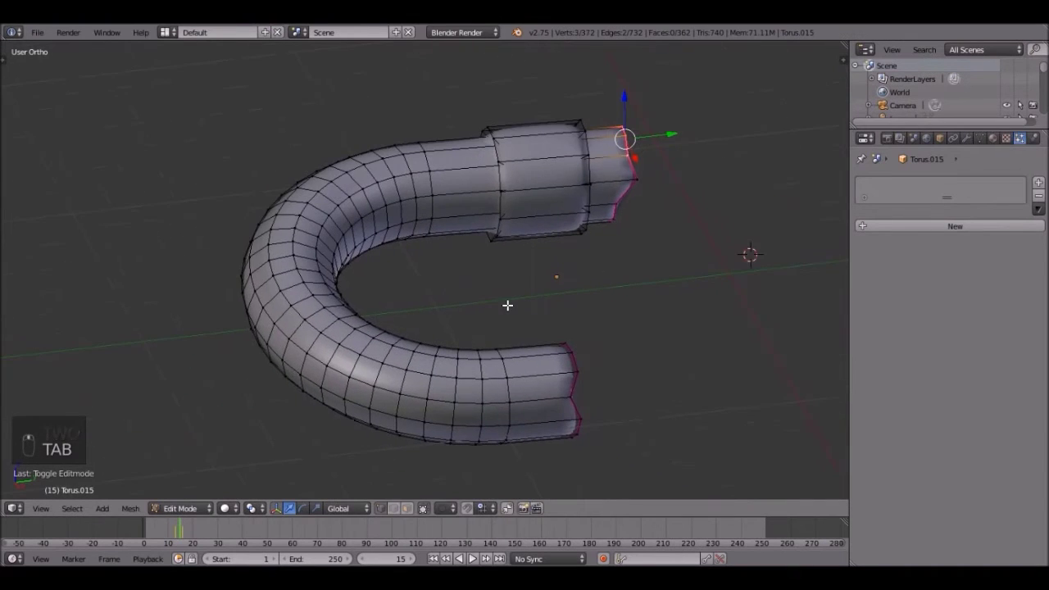
key("Tab")
Delete the duplicated half's keyframes at frames 13 and 16.
left_click(172, 531)
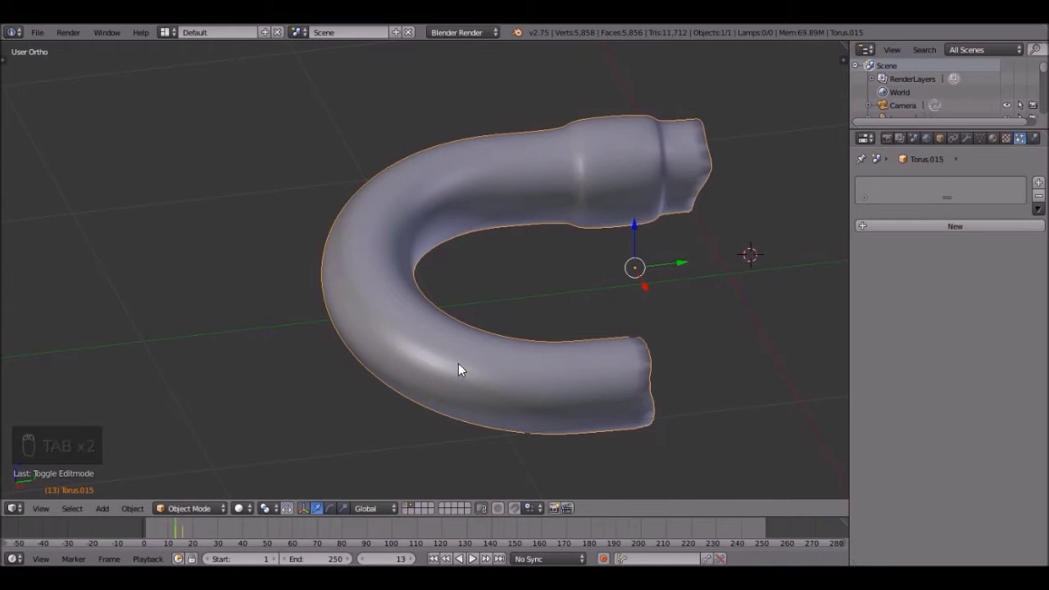
key("alt+i")
left_click(437, 309)
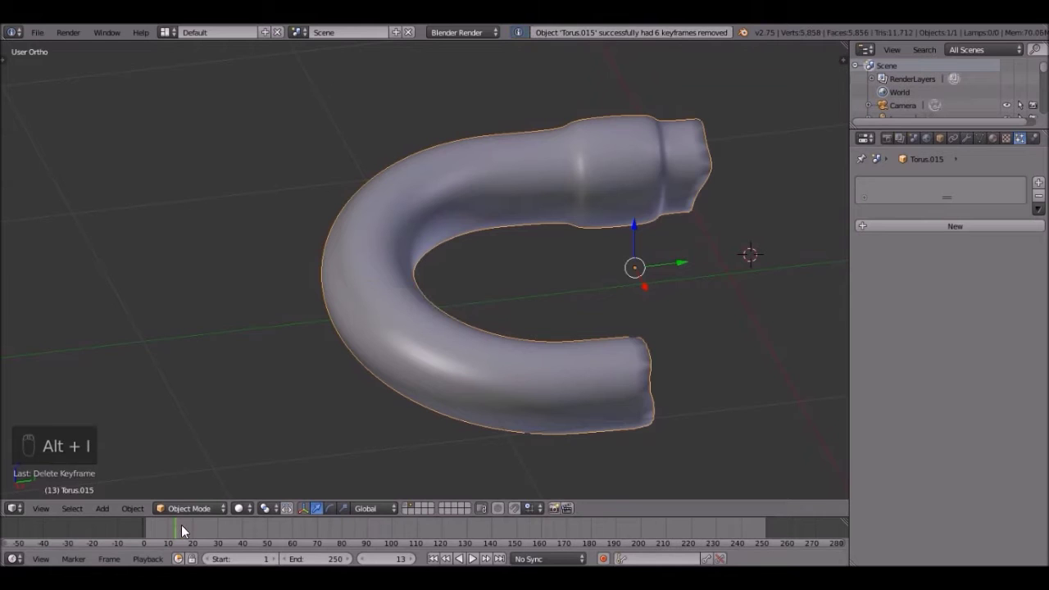
left_click(182, 525)
key("alt+i")
left_click(468, 307)
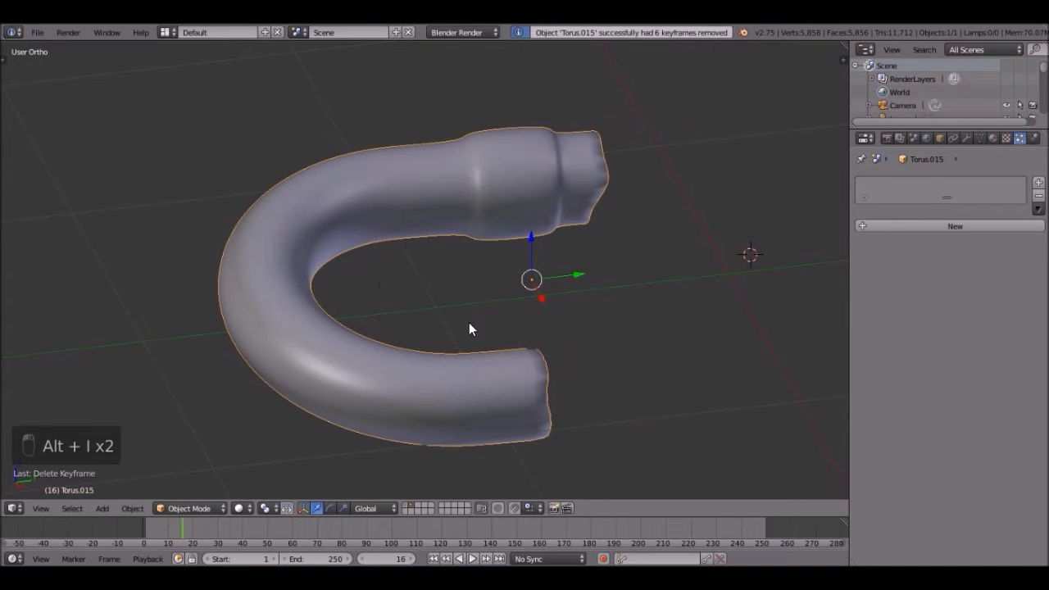
In face select mode, select four adjoining faces beside the duplicated half's plain jagged end.
middle_click_drag(560, 370, 505, 377)
middle_click_drag(512, 308, 533, 271, "shift")
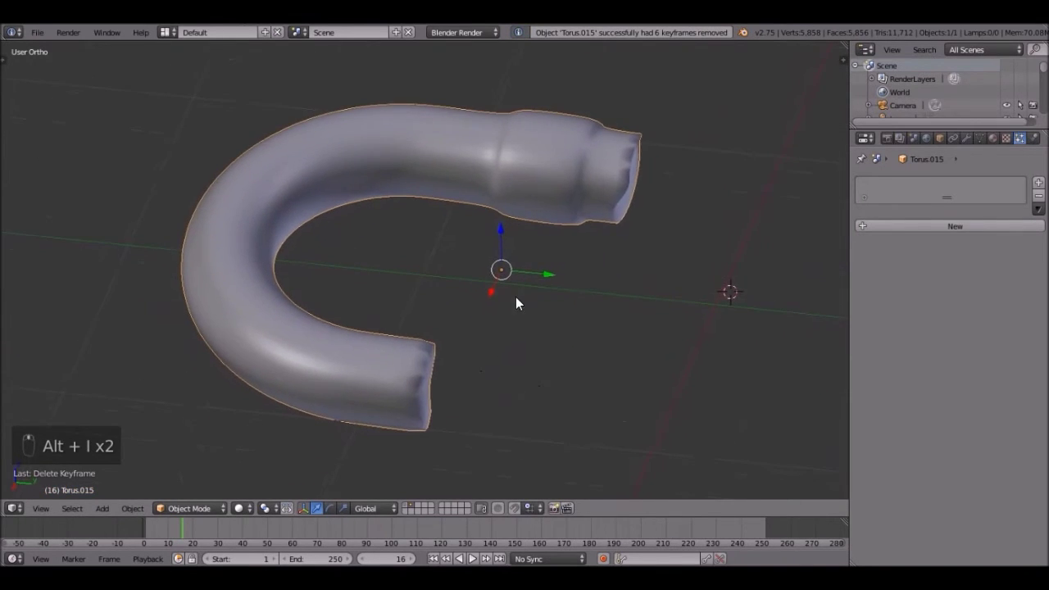
scroll(475, 335, "up", 3)
key("Tab")
scroll(447, 358, "down", 3)
scroll(436, 357, "up", 2)
middle_click_drag(436, 357, 422, 413)
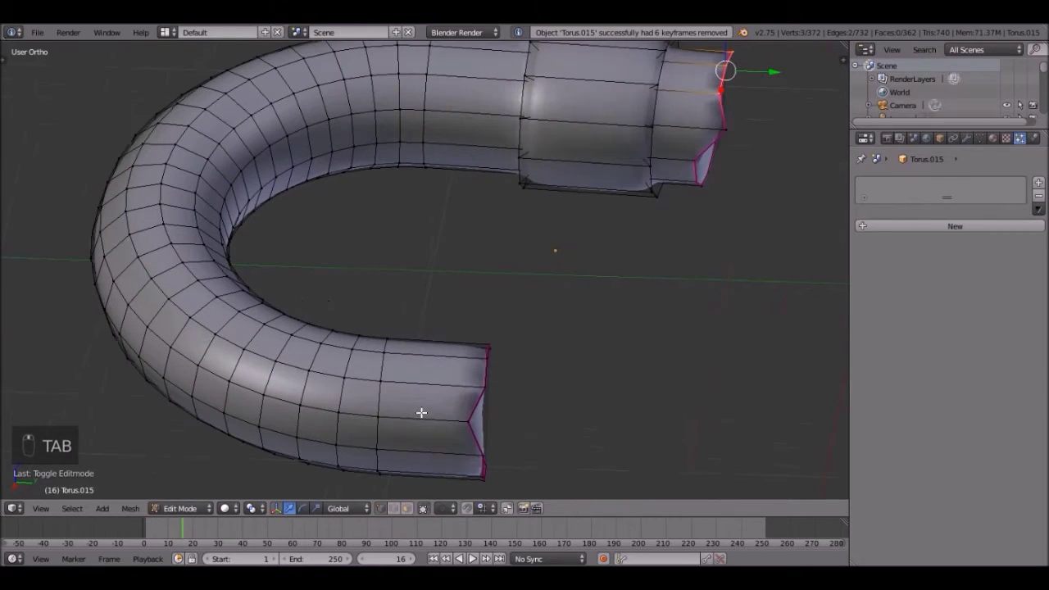
left_click(407, 508)
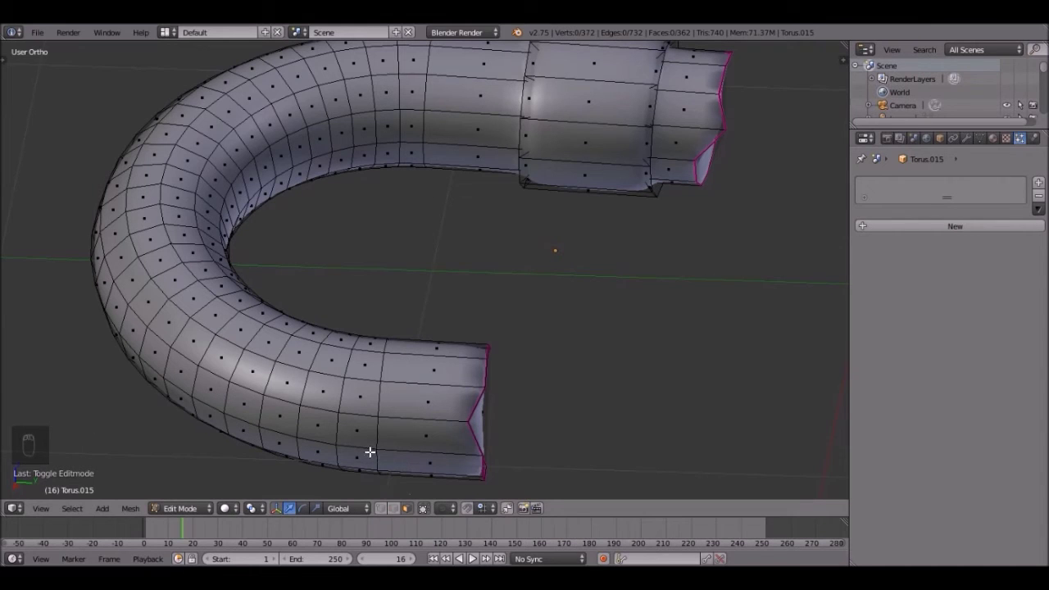
right_click(436, 392)
right_click(374, 397, "shift")
right_click(378, 367, "shift")
right_click(427, 366, "shift")
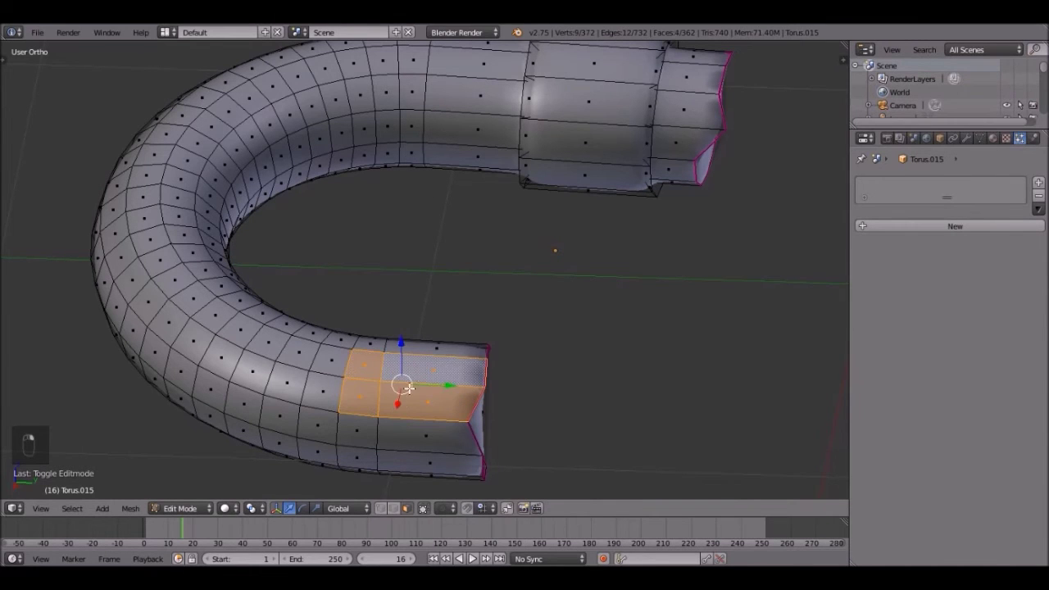
Return to Object Mode and delete the duplicated half from layer 2.
scroll(466, 374, "down", 2)
middle_click_drag(467, 374, 472, 316)
key("Tab")
key("x")
left_click(476, 302)
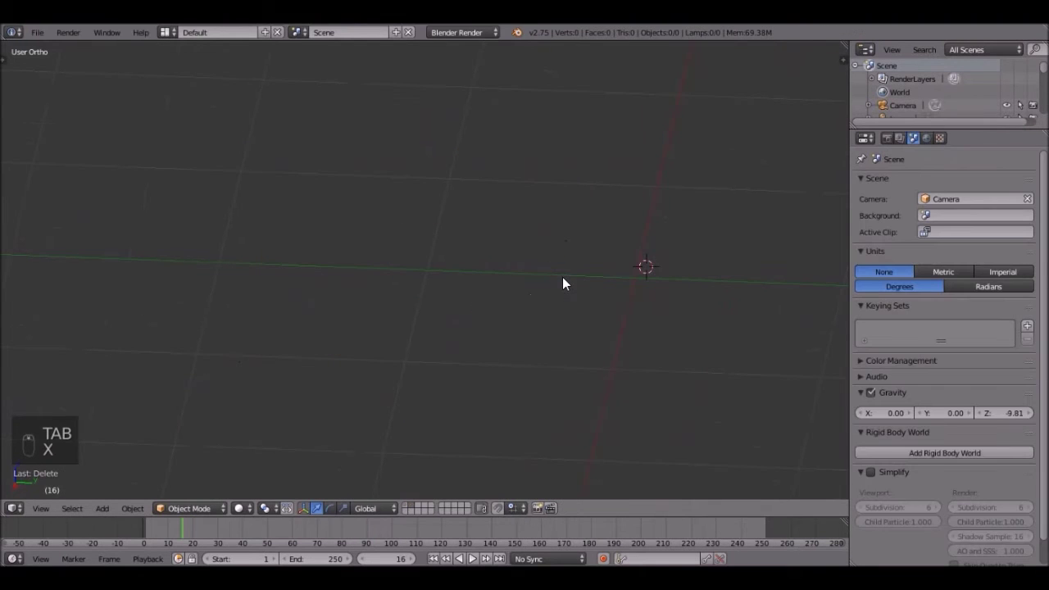
Reset the 3D cursor to the origin, then add a cube there and scale it down.
key("shift+c")
key("shift+a")
left_click(605, 294)
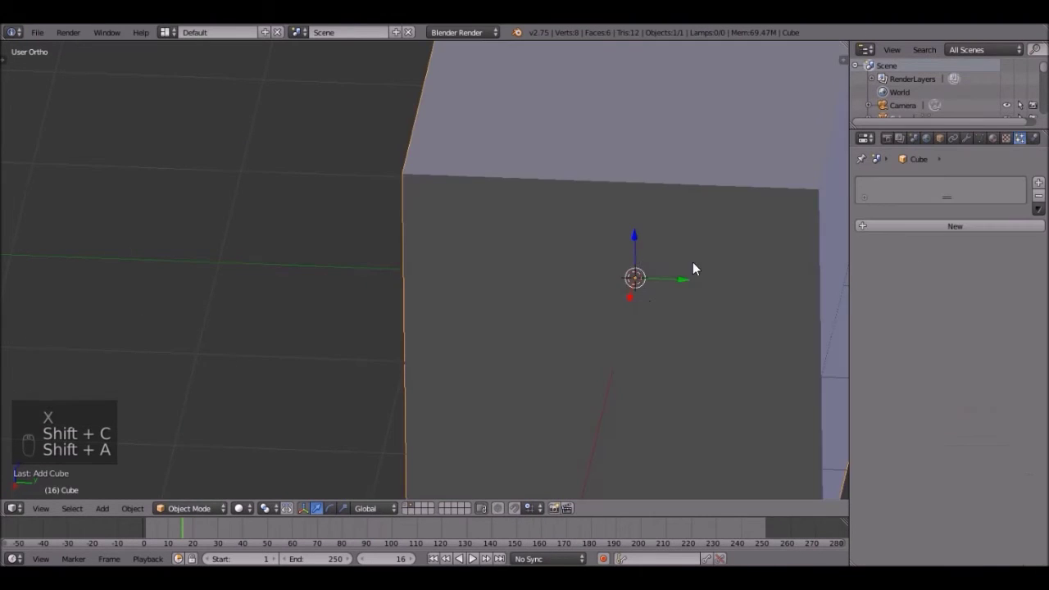
scroll(442, 251, "down", 4)
scroll(607, 213, "up", 7)
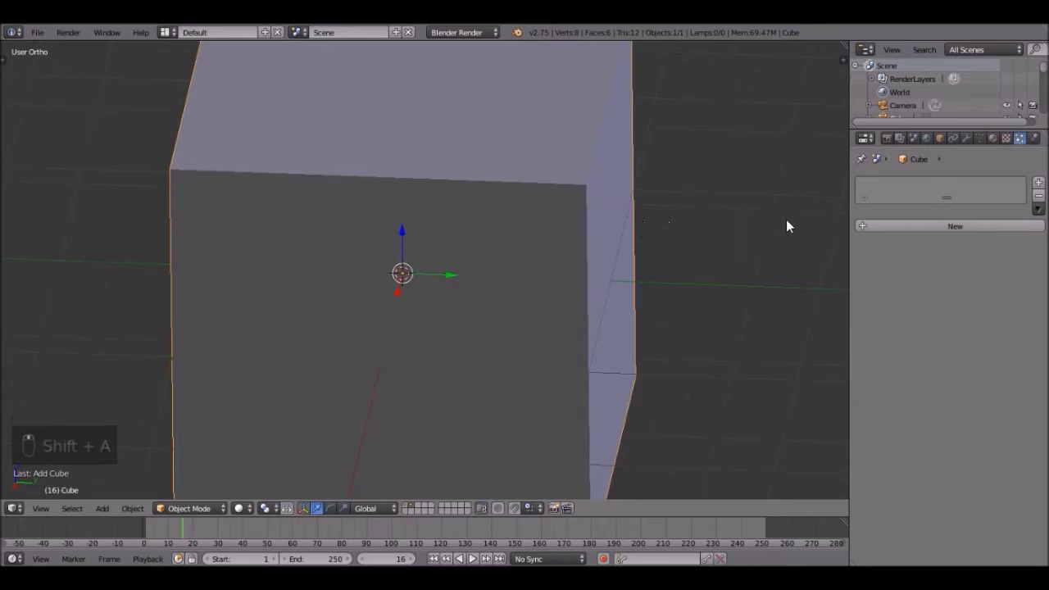
key("s")
left_click(614, 228)
Scale down one side face of the cube in Edit Mode to taper its shape.
key("Tab")
scroll(573, 223, "up", 4)
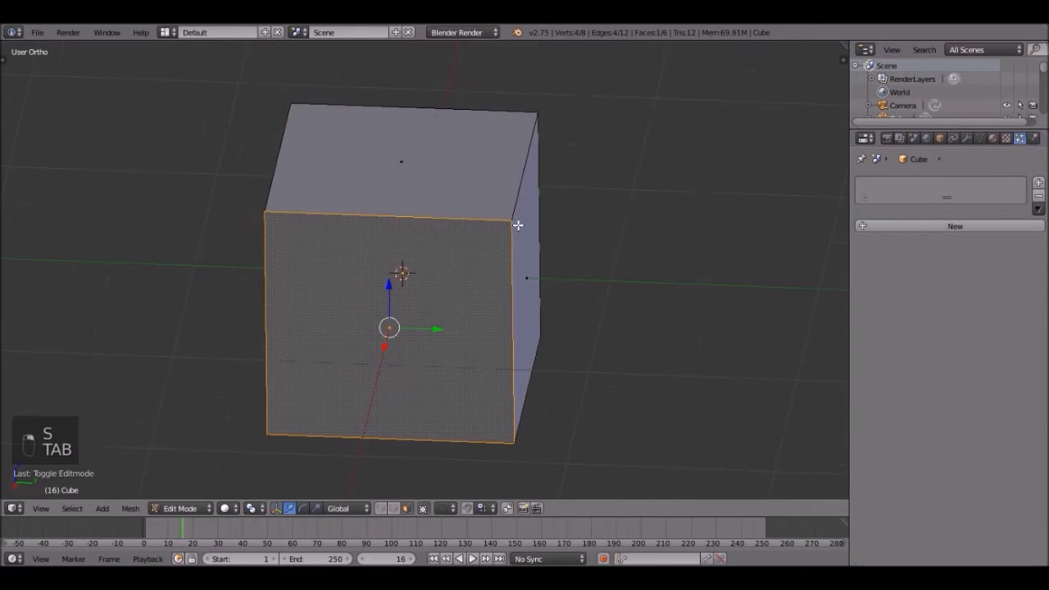
key("g")
right_click(693, 213)
key("s")
left_click(620, 218)
middle_click_drag(621, 218, 557, 286)
key("Tab")
scroll(476, 367, "down", 2)
key("Tab")
scroll(465, 437, "up", 1)
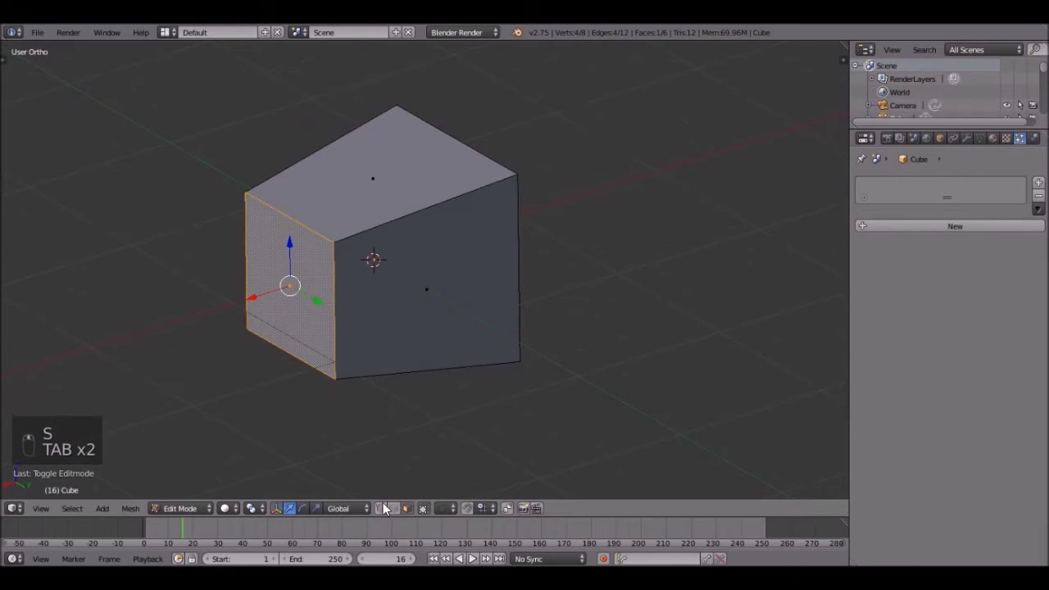
Move two upper corner vertices of the tapered cube to turn it into an irregular chunk.
right_click(507, 185)
key("g")
left_click(497, 221)
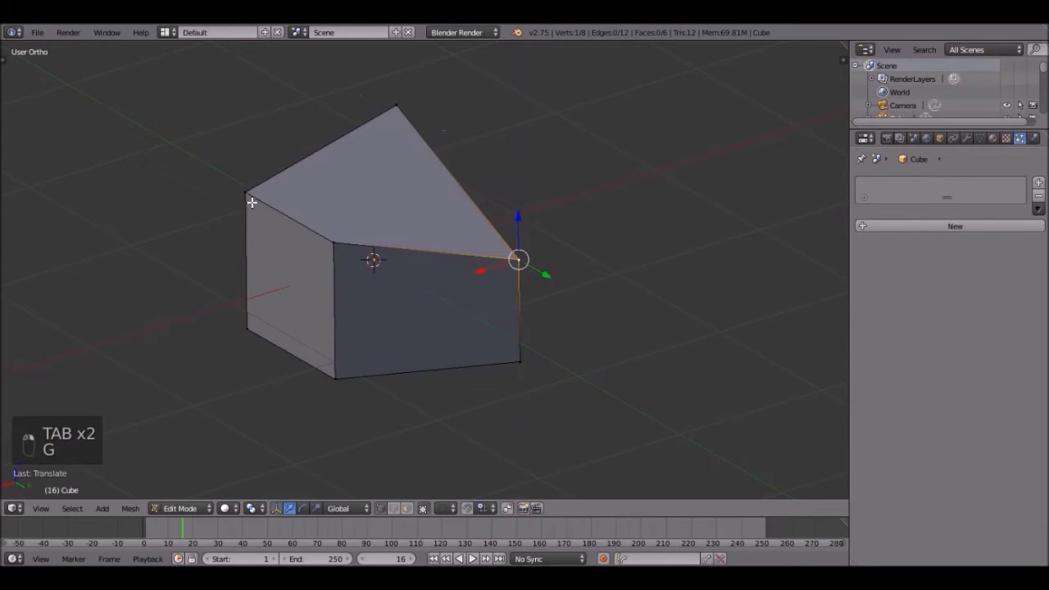
key("g")
left_click(317, 183)
key("Tab")
Duplicate the chunk and place the copy beside it along the green Y axis.
scroll(456, 251, "down", 3)
middle_click_drag(456, 251, 533, 265)
scroll(461, 316, "up", 3)
key("shift+d")
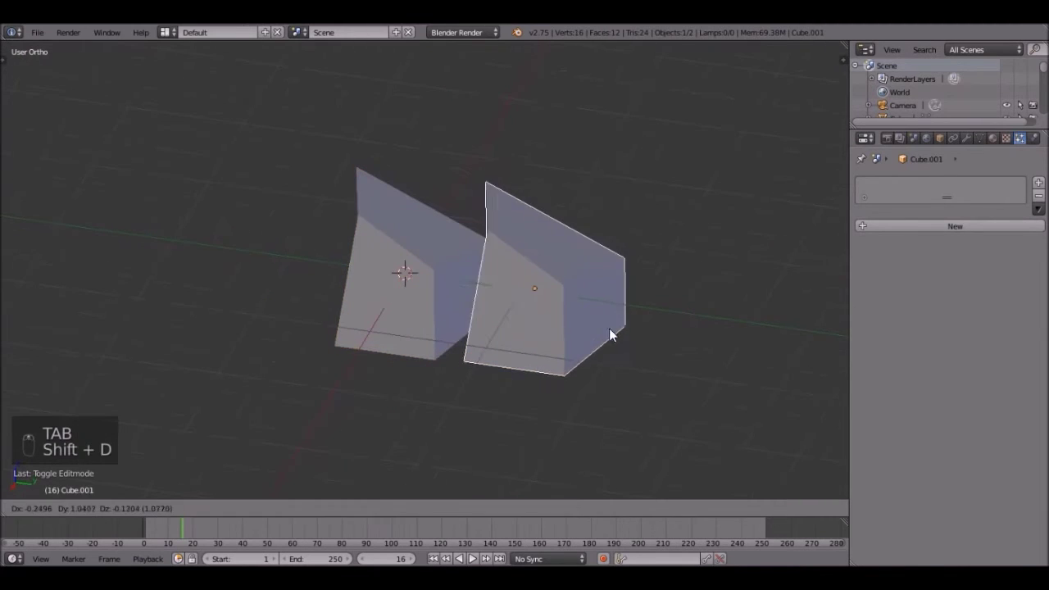
left_click(656, 352)
middle_click_drag(658, 351, 440, 253, "shift")
scroll(442, 246, "up", 2)
Reshape the second chunk by lowering one upper corner vertex and pulling its peak vertex inward and down.
key("Tab")
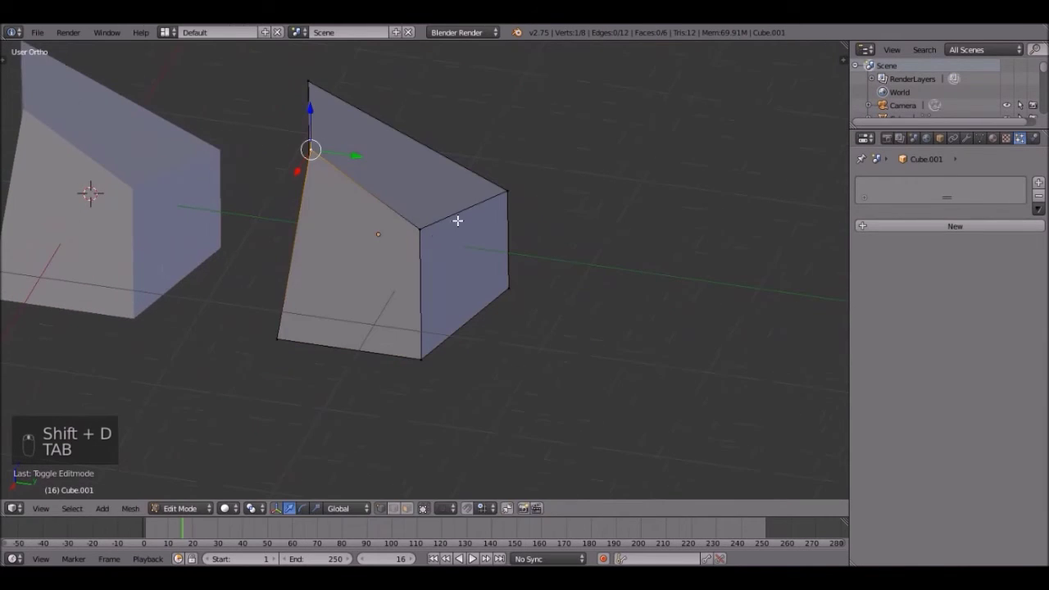
key("g")
left_click(352, 156)
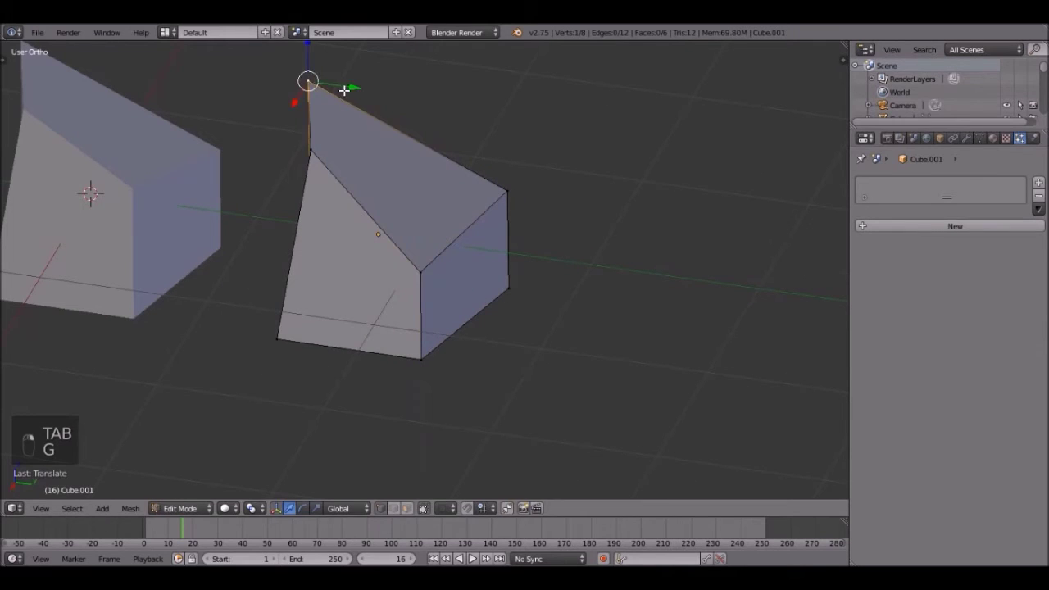
key("g")
left_click(468, 194)
left_click_drag(450, 76, 450, 113)
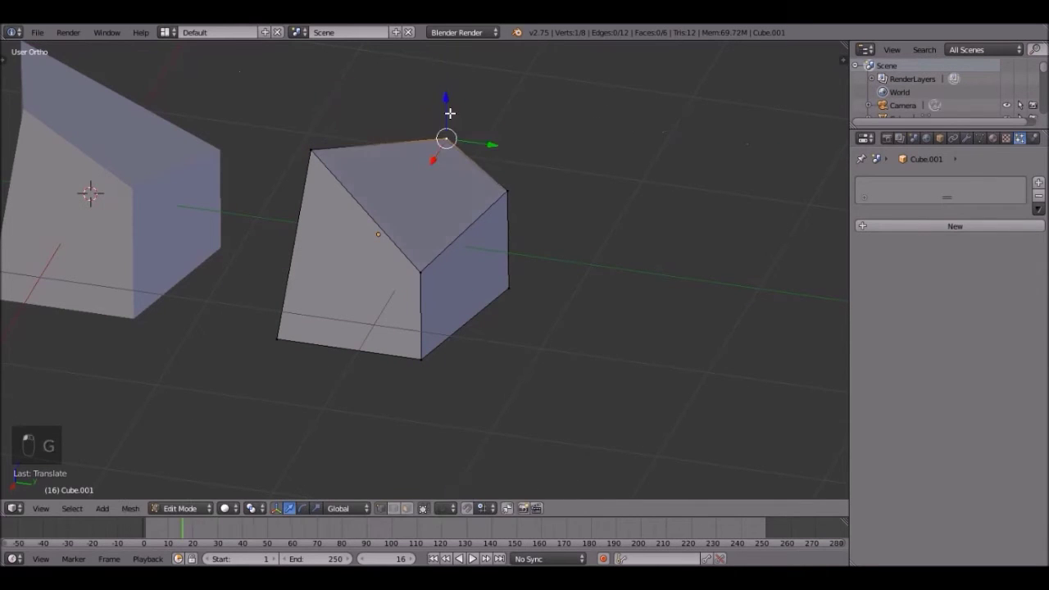
key("Tab")
Duplicate the second chunk and place the copy on the opposite side of the first chunk.
scroll(417, 209, "down", 3)
middle_click_drag(418, 209, 475, 240)
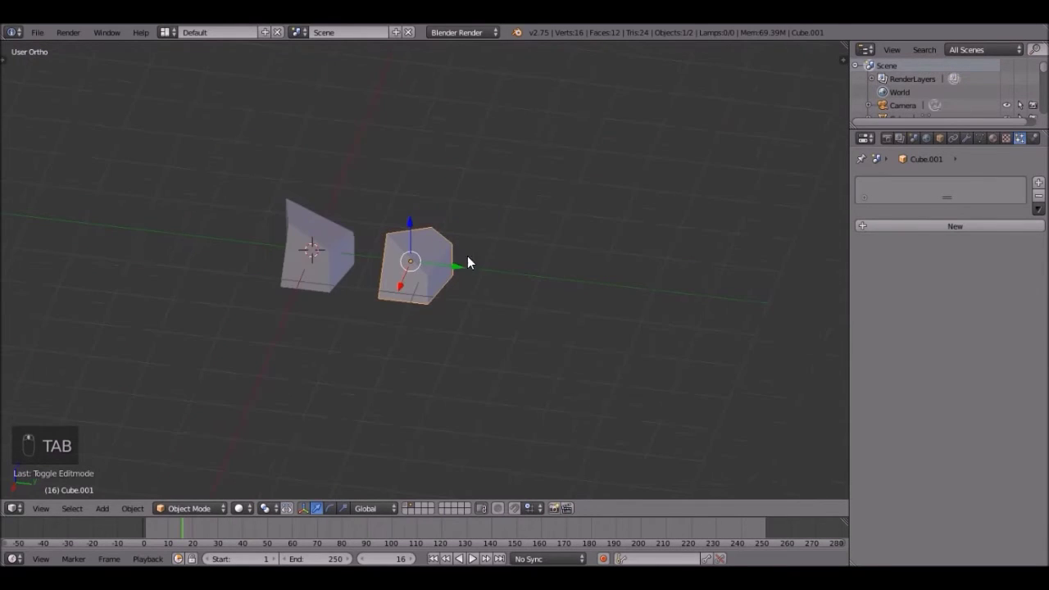
key("shift+d")
left_click(274, 238)
middle_click_drag(274, 237, 580, 209, "shift")
scroll(606, 189, "up", 4)
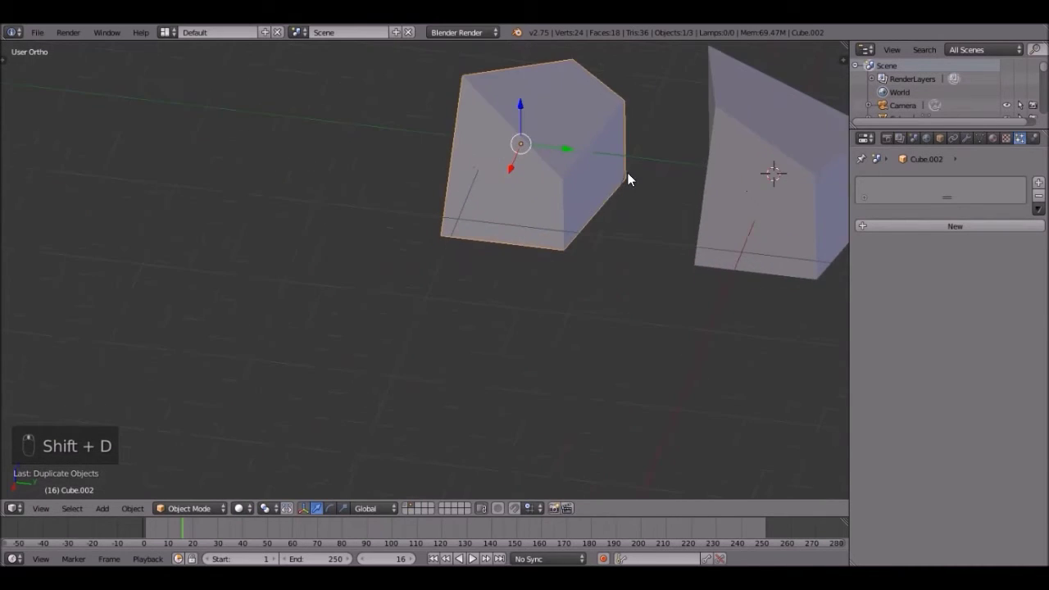
scroll(534, 260, "up", 2)
middle_click_drag(484, 210, 394, 314)
Reshape the third chunk by raising a lower front corner and shifting two bottom corner vertices.
key("Tab")
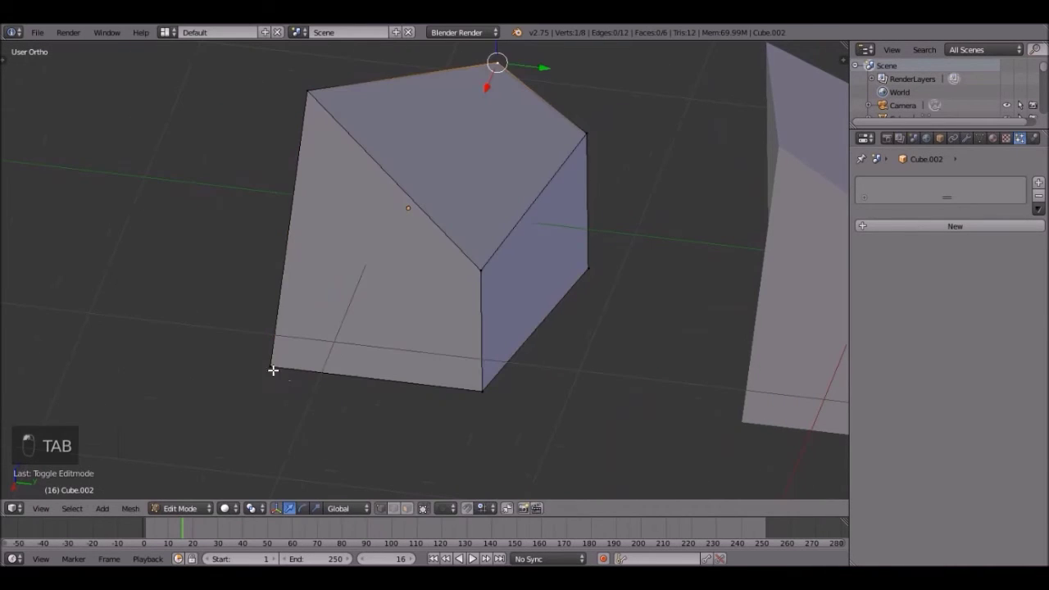
key("g")
left_click(264, 276)
key("Tab")
scroll(409, 254, "down", 3)
middle_click_drag(264, 276, 520, 281)
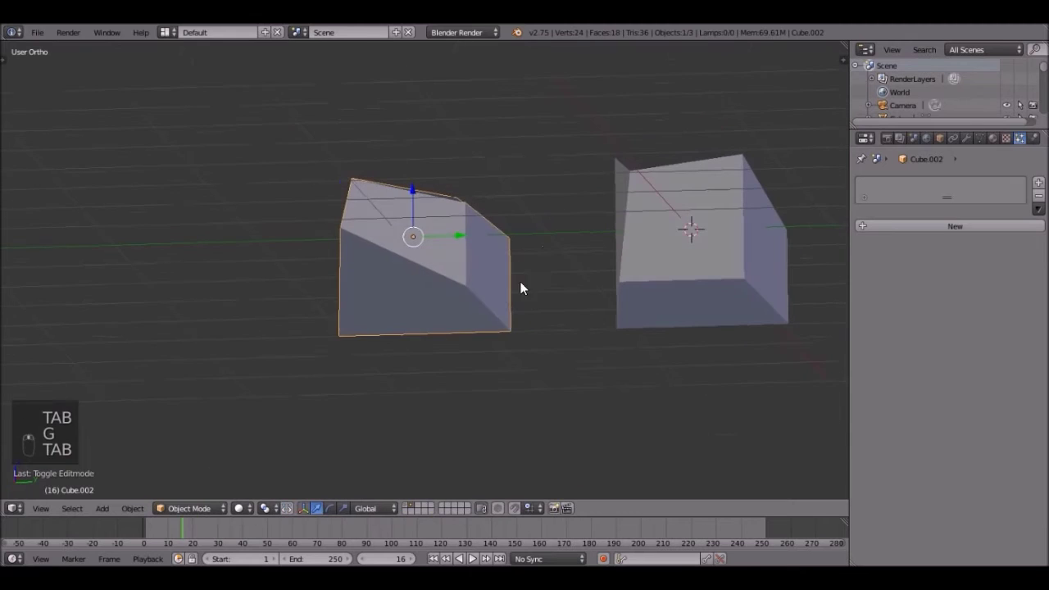
key("Tab")
left_click_drag(376, 335, 541, 332)
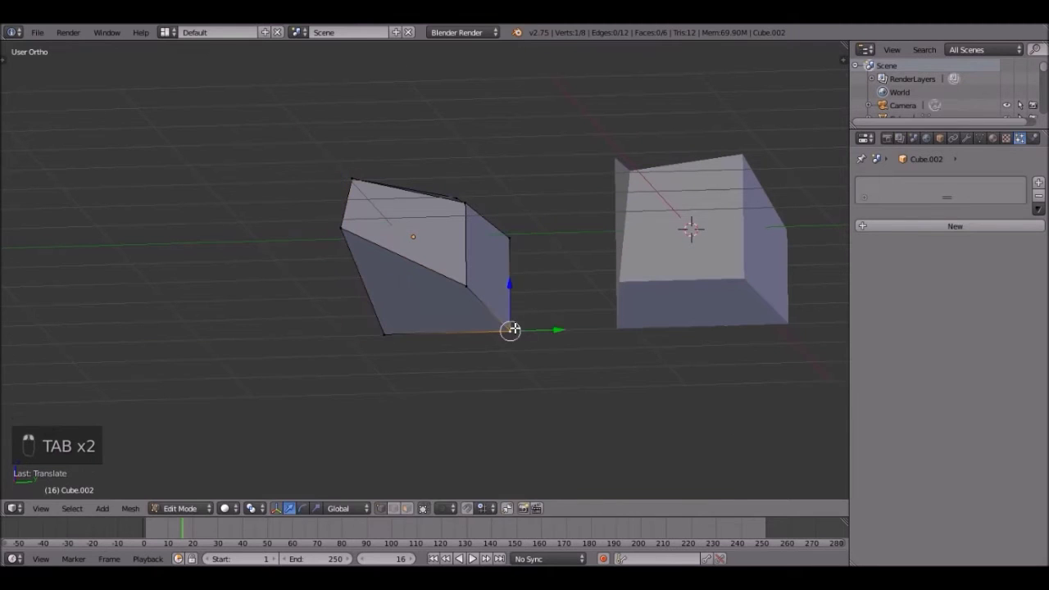
key("g")
left_click(509, 282)
middle_click_drag(508, 283, 591, 260)
key("Tab")
Duplicate the third chunk, place the copy beyond it in the row, and scale the copy.
scroll(465, 327, "down", 3)
scroll(442, 254, "up", 3)
scroll(438, 250, "down", 5)
key("shift+d")
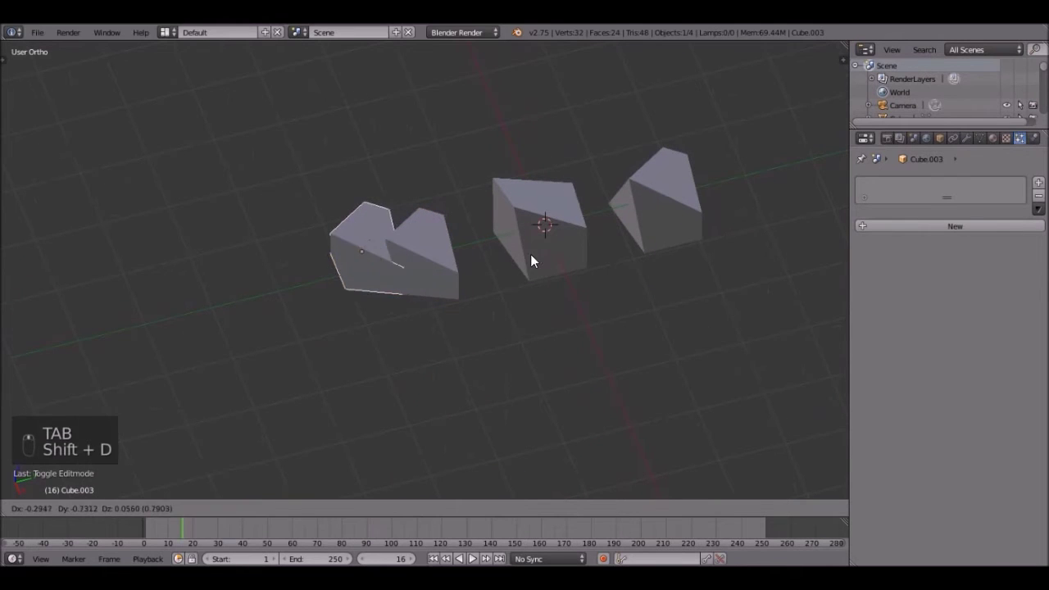
left_click(476, 266)
scroll(406, 263, "up", 2)
key("s")
left_click(470, 248)
Rescale the other chunks in the row to vary the debris sizes.
right_click(643, 205)
key("s")
left_click(677, 112)
scroll(688, 139, "down", 3)
key("s")
right_click(672, 181)
right_click(680, 178)
key("s")
left_click(677, 182)
key("s")
left_click(677, 198)
scroll(588, 249, "down", 4)
Move a front corner vertex of the fourth chunk, adjusting its position along the Y axis.
scroll(357, 272, "up", 7)
right_click(343, 288)
key("Tab")
scroll(353, 286, "up", 5)
key("g")
left_click(393, 333)
key("g")
key("y")
left_click(305, 302)
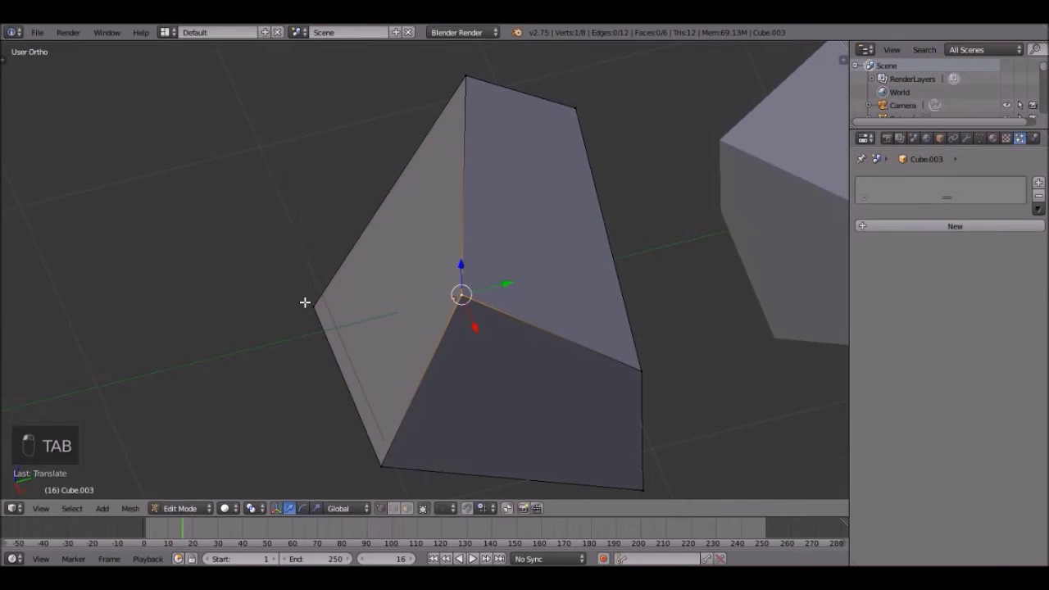
Pull the fourth chunk's outer corner vertex inward and lower its tall top corner along the Z axis.
right_click(305, 302)
key("g")
left_click(493, 204)
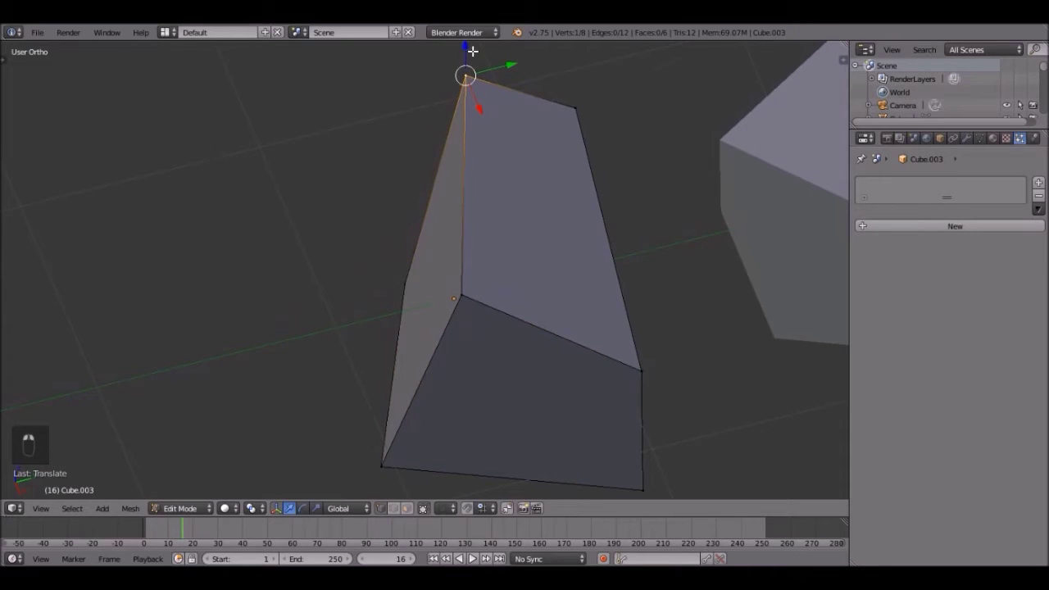
key("g")
key("z")
left_click(564, 156)
scroll(529, 337, "down", 5)
key("Tab")
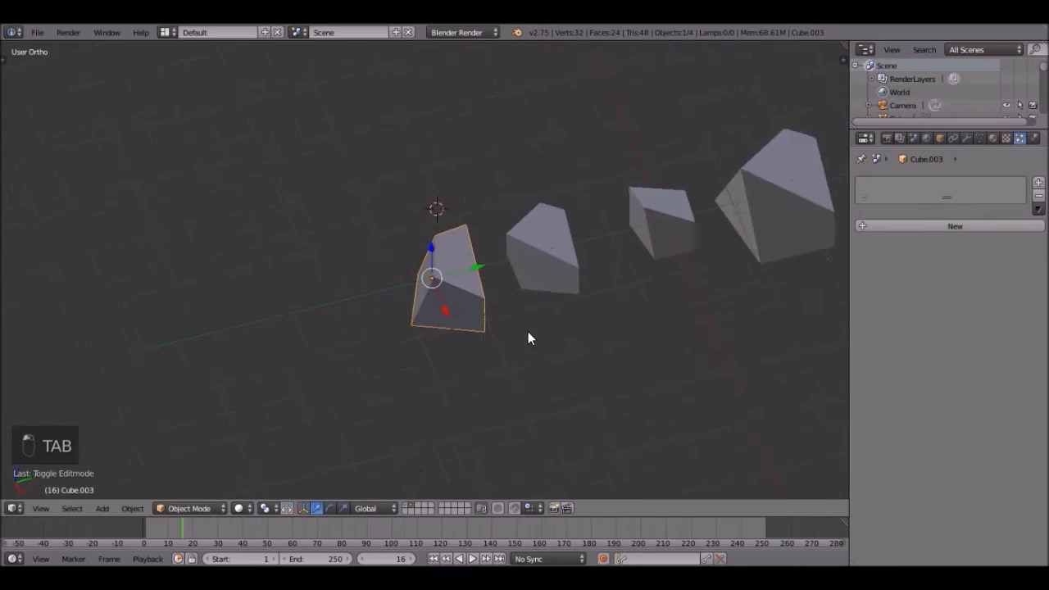
Switch to face selection and scale a face of the fourth chunk.
key("Tab")
scroll(522, 330, "up", 2)
middle_click_drag(522, 329, 448, 512)
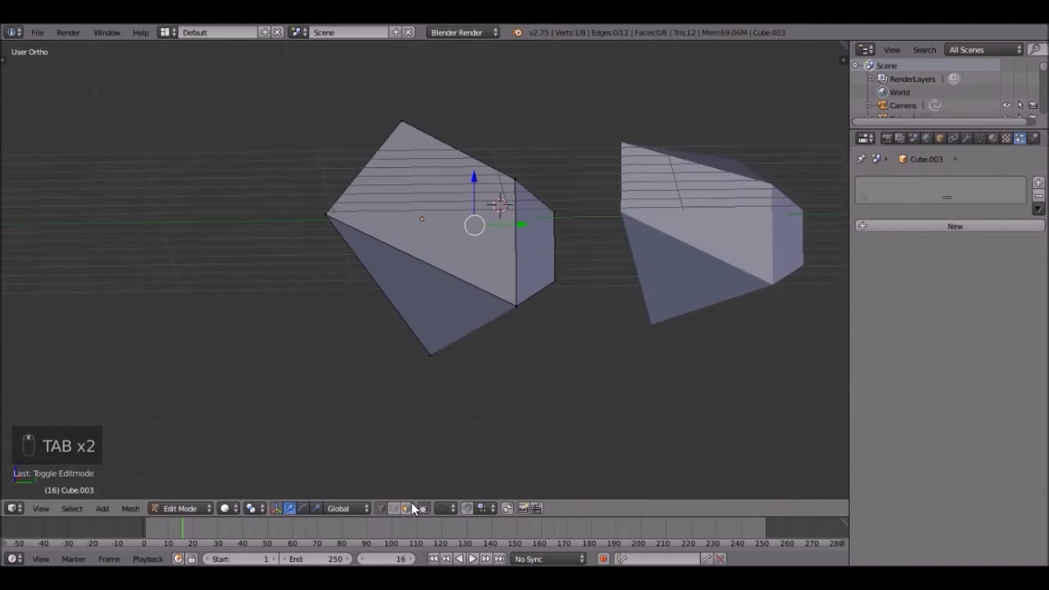
left_click(414, 508)
key("s")
left_click(536, 269)
key("Tab")
middle_click_drag(536, 270, 560, 232)
scroll(581, 369, "up", 3)
Scale the narrow face at the upper end of the fourth chunk.
key("Tab")
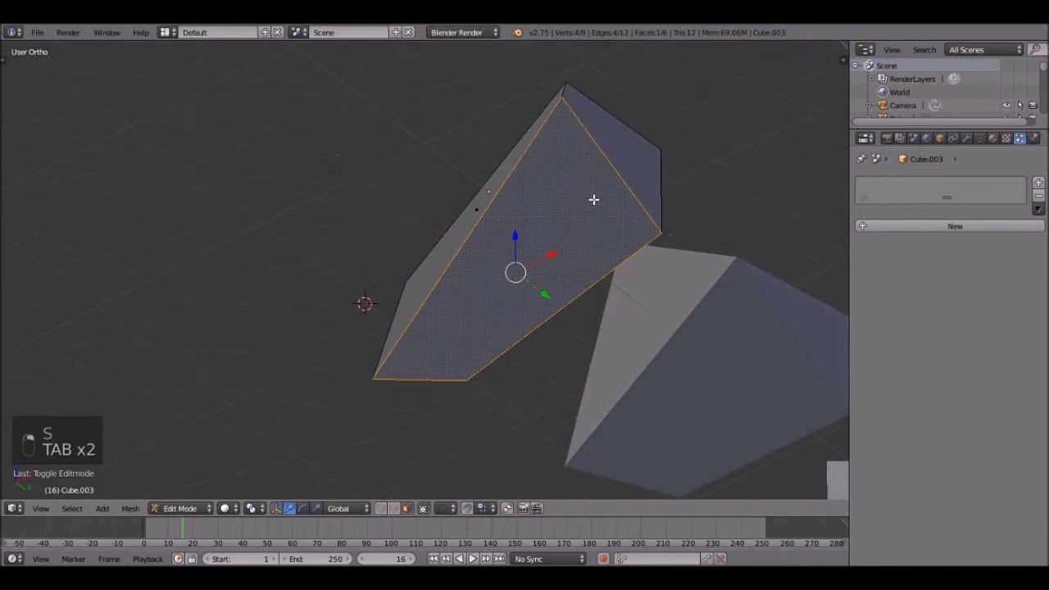
key("s")
right_click(615, 184)
right_click(628, 149)
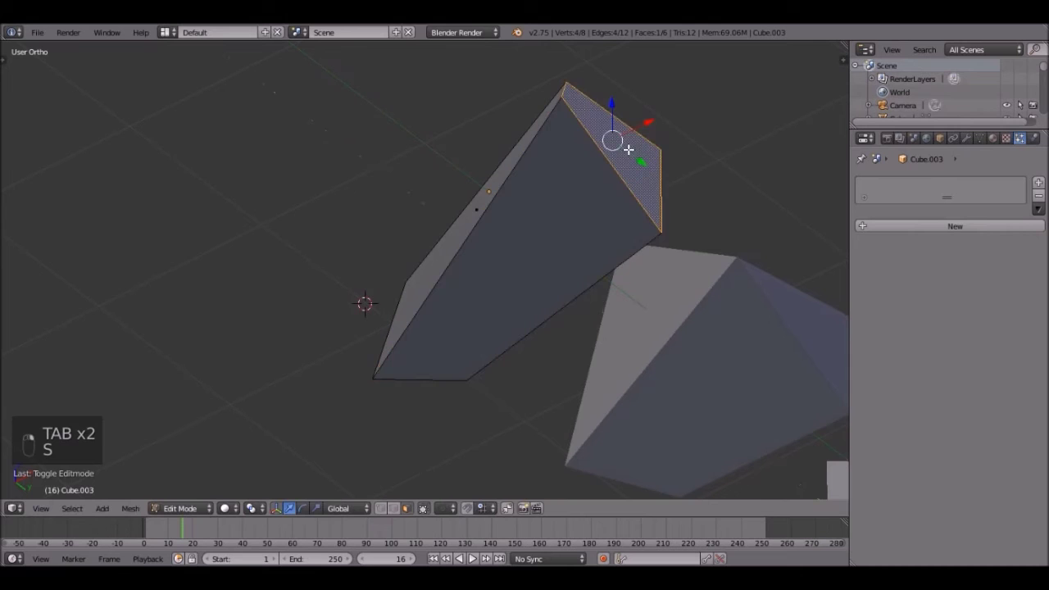
key("s")
left_click(587, 159)
key("Tab")
Shift the selected face of the fourth chunk along the Y axis.
scroll(577, 271, "down", 4)
middle_click_drag(578, 271, 407, 469)
scroll(393, 285, "up", 2)
key("Tab")
key("g")
key("y")
left_click(483, 295)
key("Tab")
Duplicate the fourth chunk and place the copy at the outer end of the row.
scroll(558, 270, "down", 4)
middle_click_drag(568, 259, 644, 274)
scroll(644, 274, "up", 3)
scroll(700, 314, "down", 2)
scroll(459, 339, "up", 2)
scroll(500, 295, "up", 3)
key("shift+d")
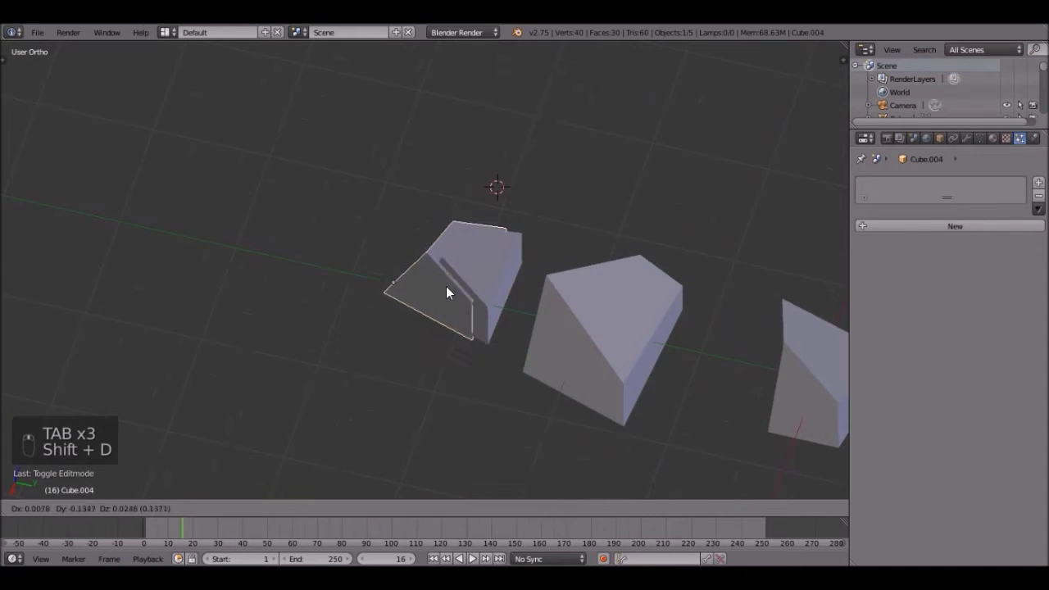
left_click(317, 264)
scroll(317, 264, "up", 1)
middle_click_drag(318, 264, 492, 281, "shift")
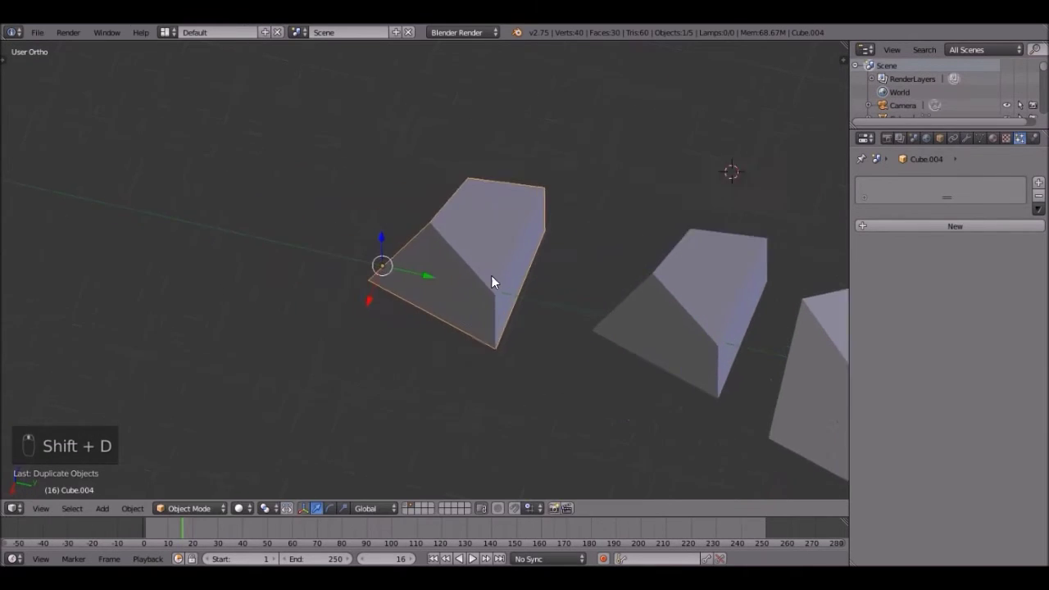
Scale the fifth chunk's large end face and the adjoining side face to vary its shape.
scroll(465, 287, "up", 3)
key("Tab")
key("s")
left_click(609, 235)
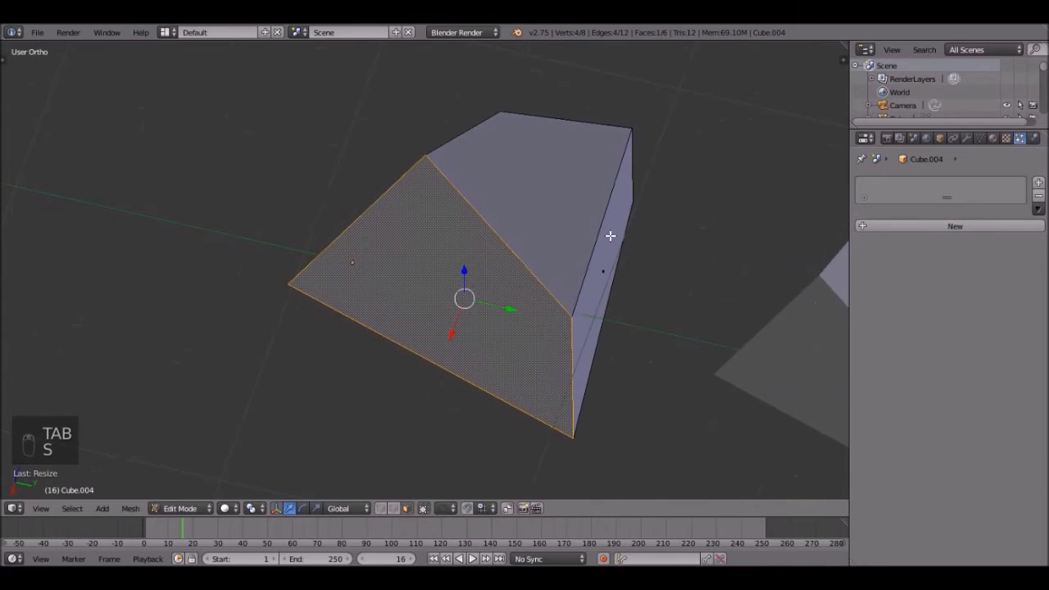
right_click(612, 212)
key("s")
left_click(666, 159)
key("Tab")
Move the fifth chunk's long pointed bottom corner vertex up and inward to make the chunk more compact.
scroll(532, 254, "down", 3)
middle_click_drag(532, 254, 679, 230)
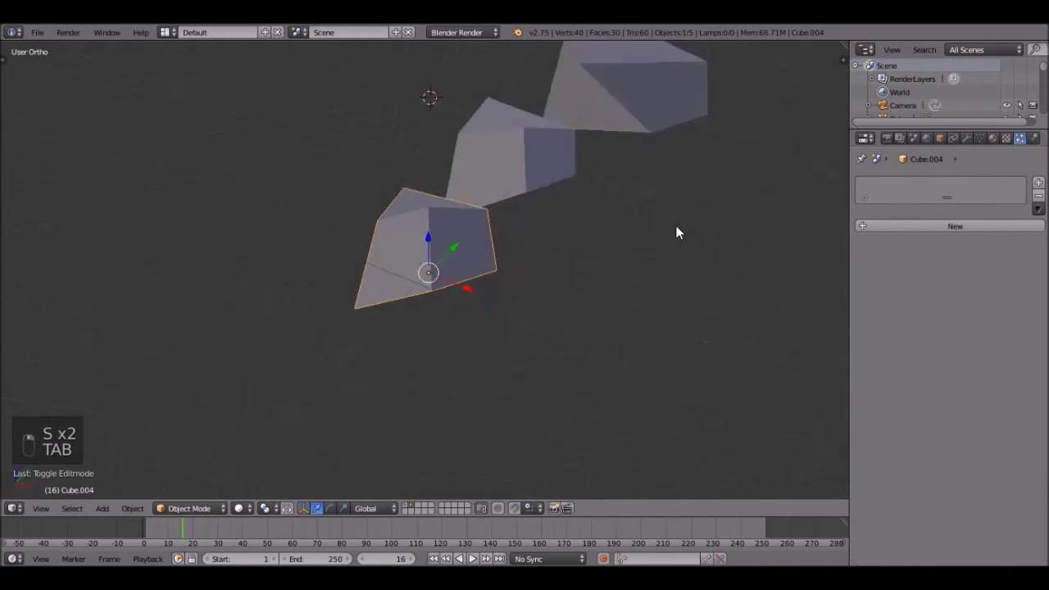
key("Tab")
scroll(409, 221, "up", 4)
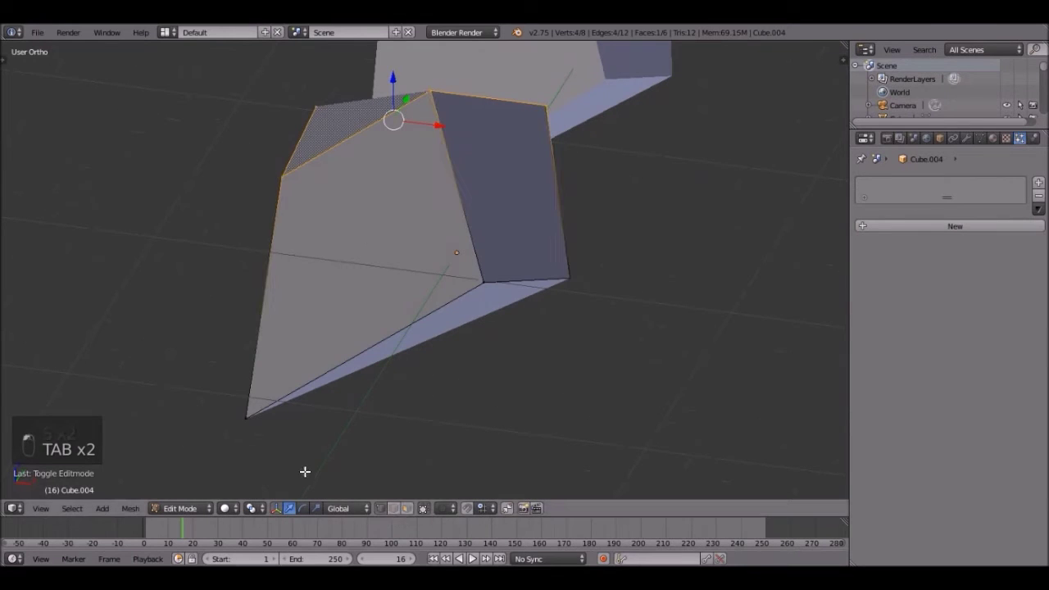
right_click(246, 418)
key("g")
left_click(279, 328)
key("g")
left_click(394, 334)
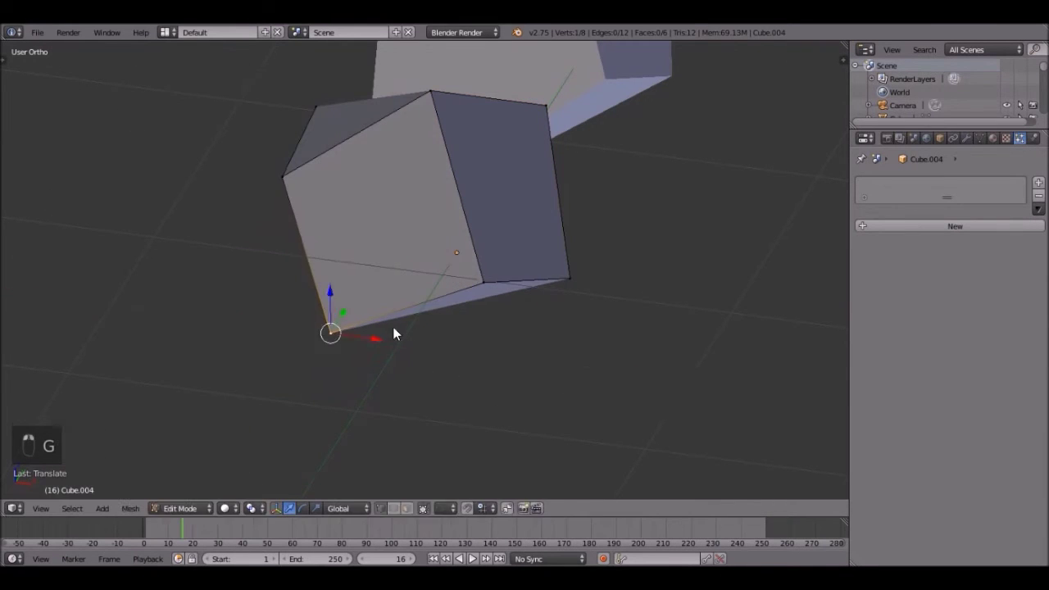
key("Tab")
Select all five chunks and put them in a new group named Shards.
scroll(459, 320, "down", 5)
middle_click_drag(515, 312, 550, 304)
scroll(566, 286, "up", 3)
middle_click_drag(581, 267, 402, 238)
key("b")
left_click_drag(293, 143, 615, 270)
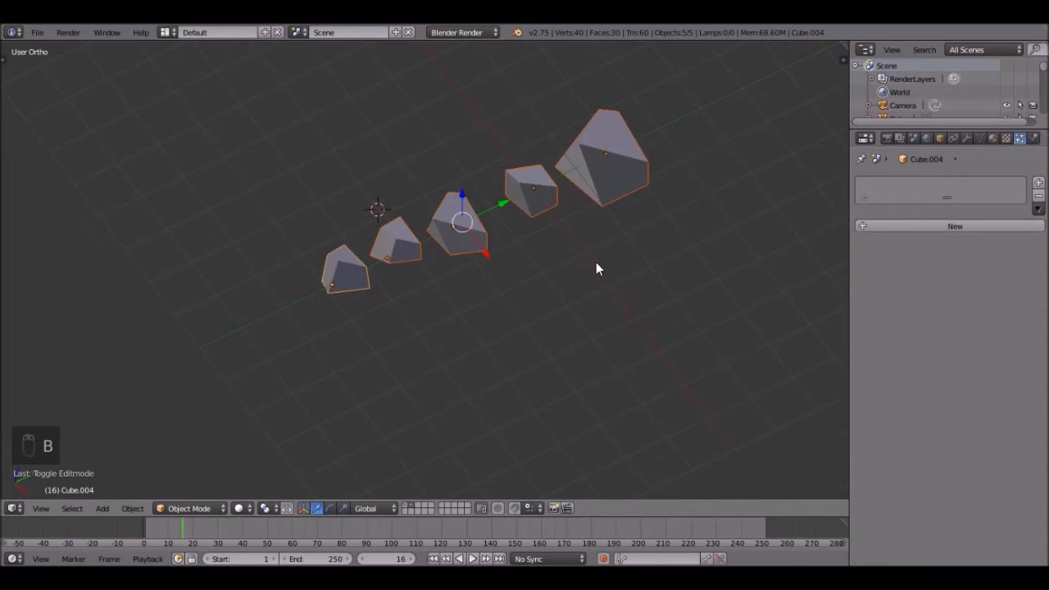
key("ctrl+g")
key("t")
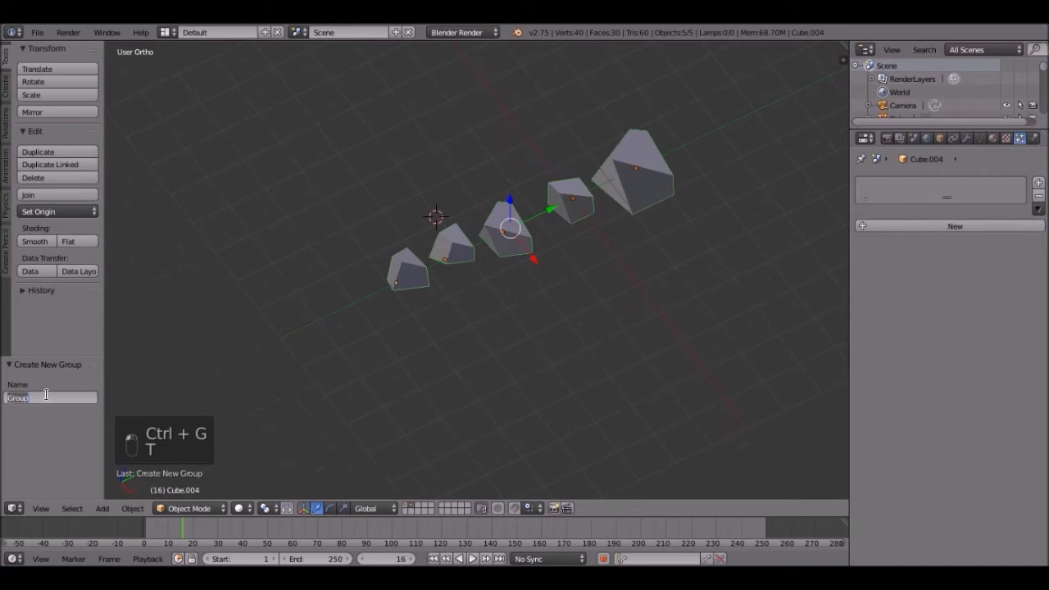
type("Shards")
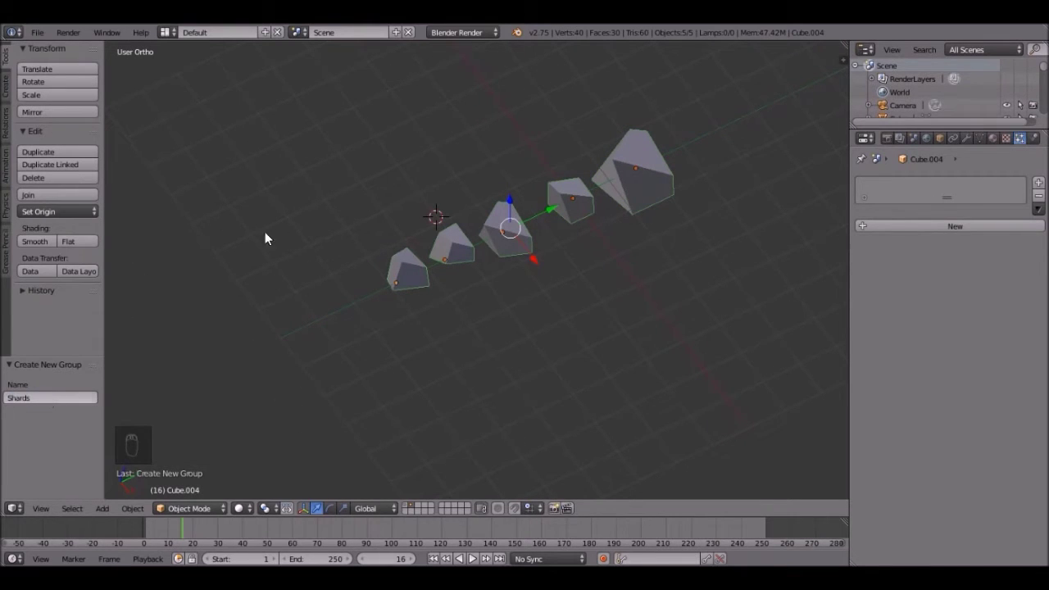
key("Return")
key("t")
Add a Subdivision Surface modifier to the middle chunk and set its render subdivisions to 1.
middle_click_drag(554, 285, 525, 243)
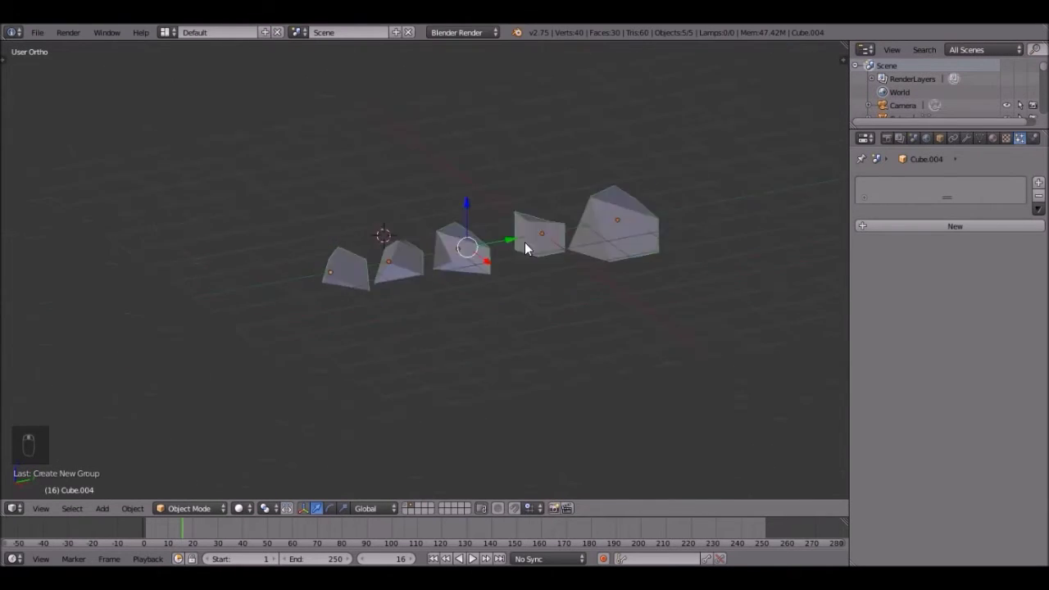
scroll(525, 242, "up", 4)
right_click(527, 245)
left_click(966, 137)
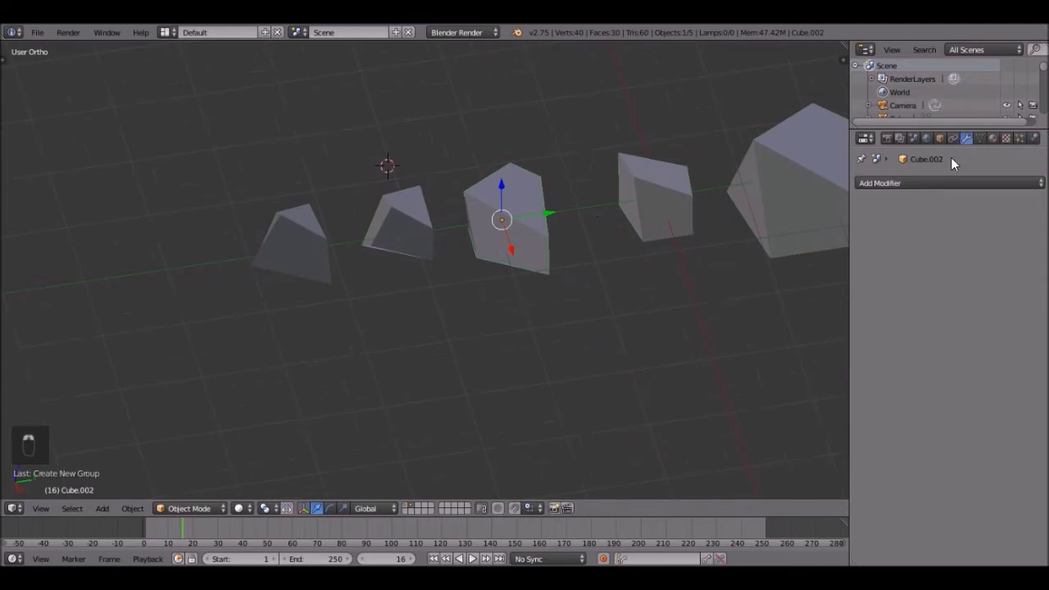
left_click(934, 182)
left_click(826, 401)
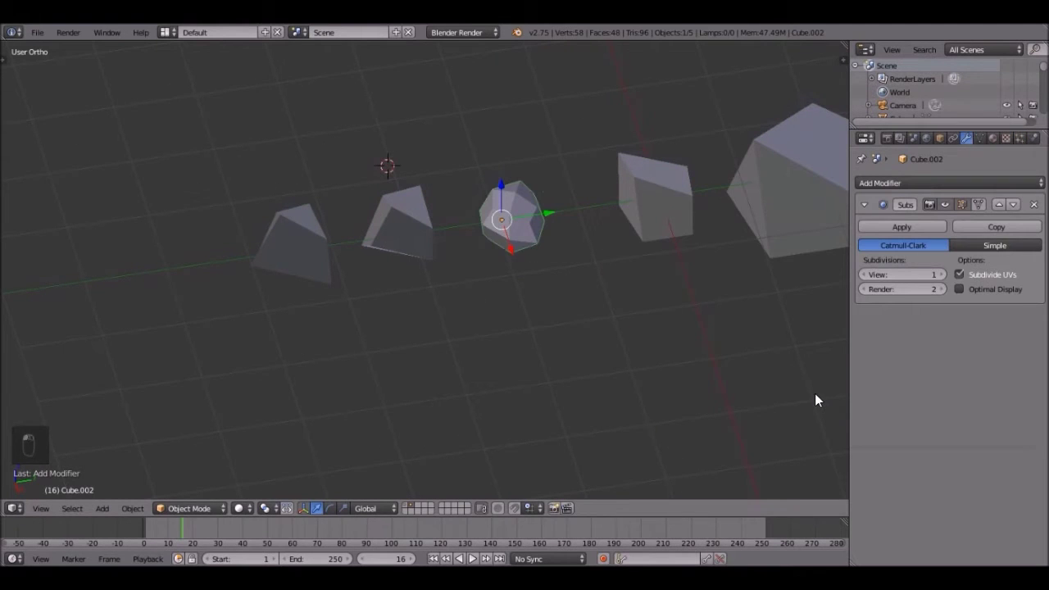
scroll(647, 267, "up", 2)
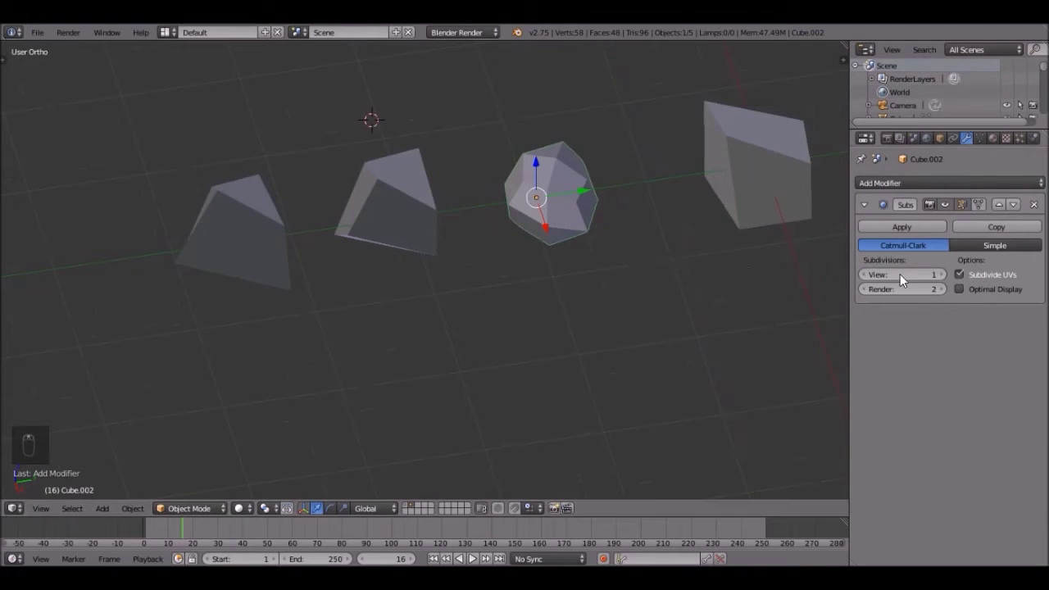
left_click(863, 289)
Link the middle chunk's modifiers to the other four chunks, keeping the middle chunk as the active object.
right_click(744, 197)
right_click(558, 225, "shift")
right_click(415, 222, "shift")
right_click(233, 242, "shift")
middle_click_drag(564, 224, 483, 225)
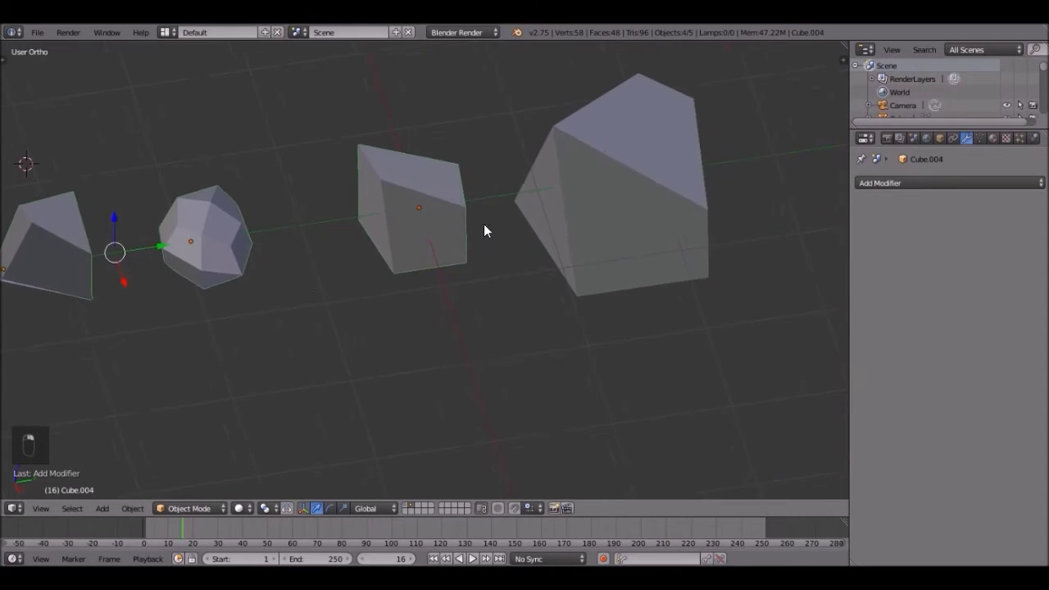
right_click(225, 241, "shift")
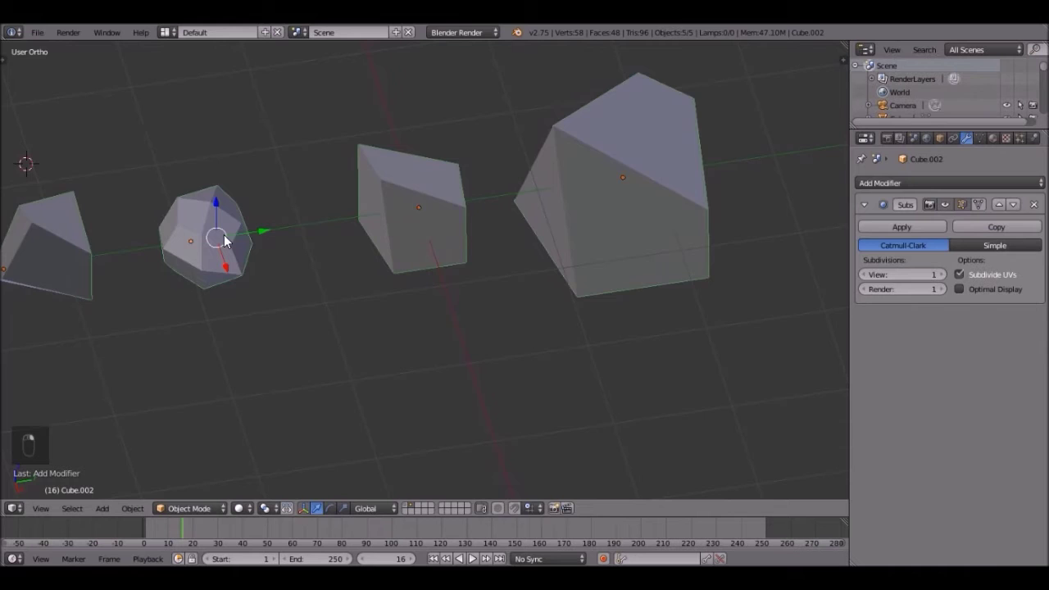
scroll(227, 240, "down", 4)
middle_click_drag(323, 262, 470, 286, "shift")
scroll(467, 287, "up", 4)
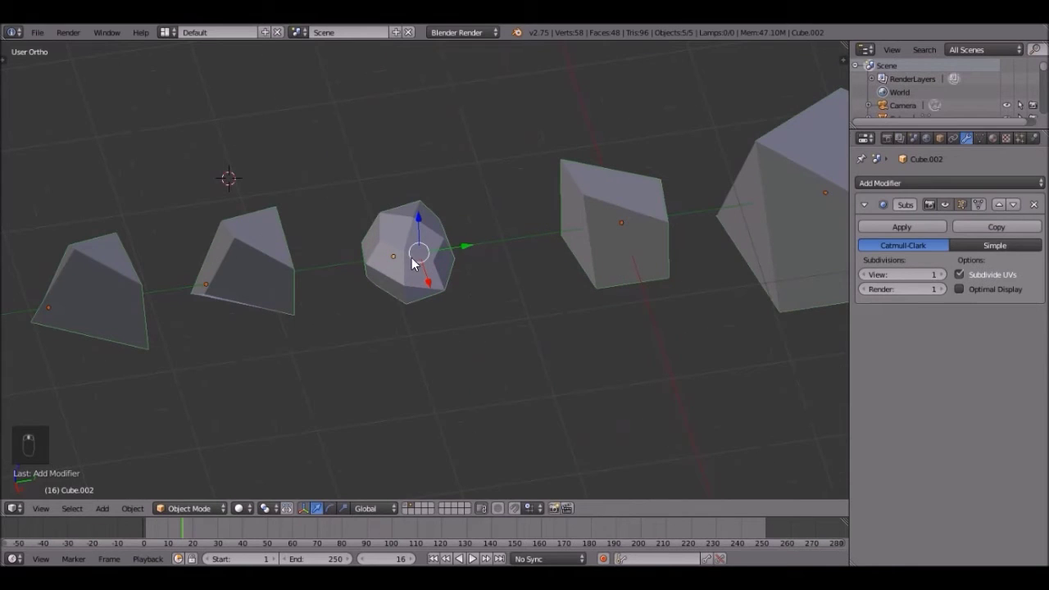
right_click(185, 284)
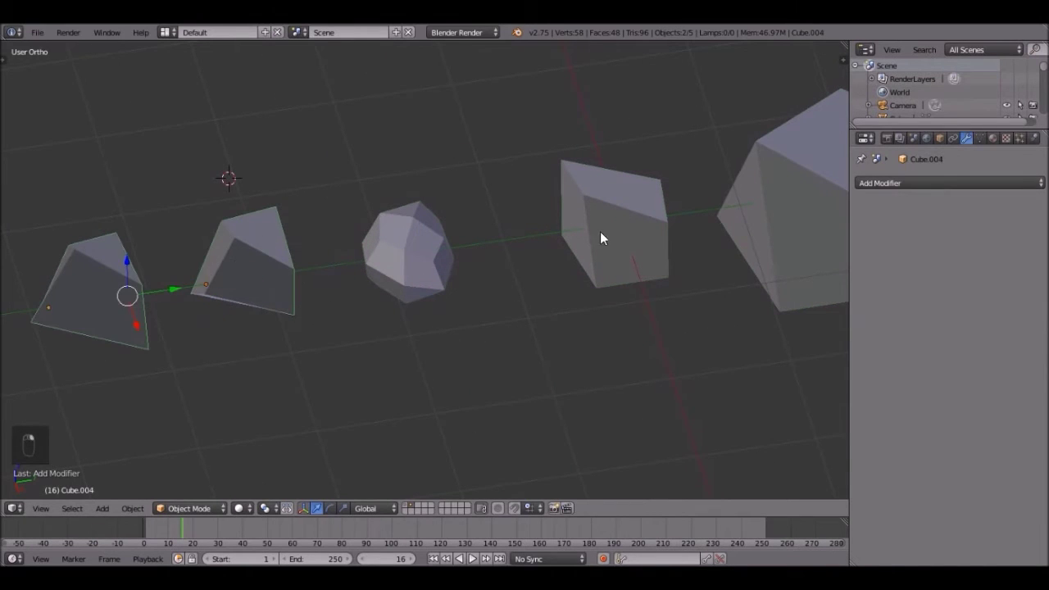
right_click(425, 287, "shift")
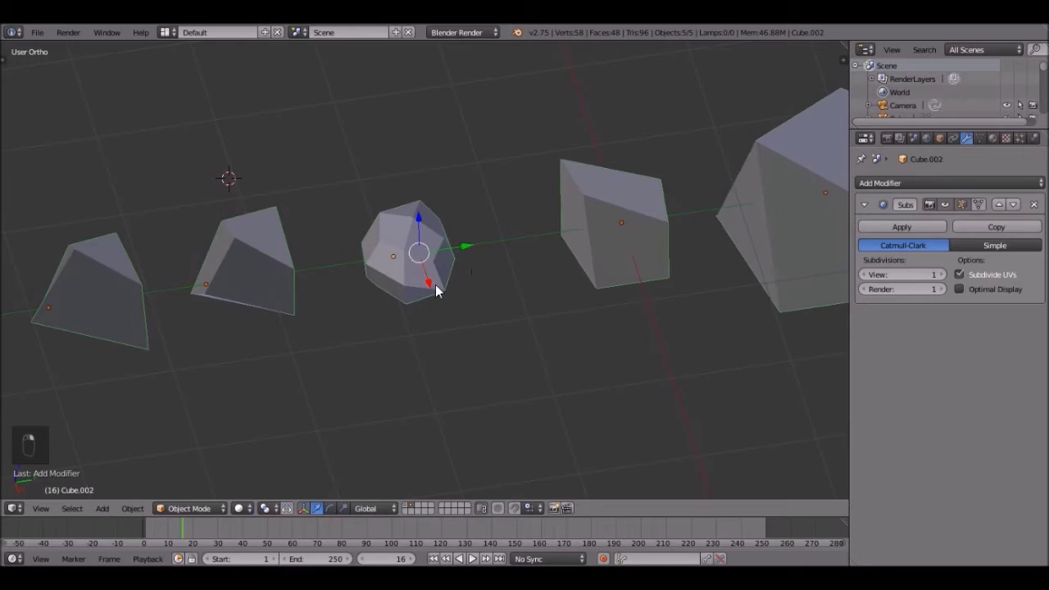
key("ctrl+l")
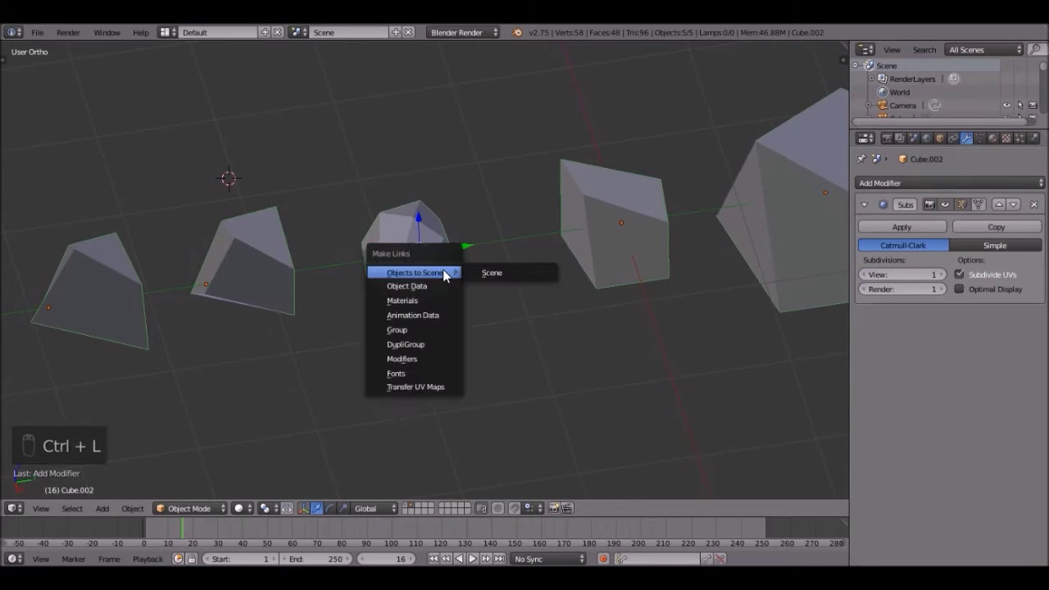
left_click(403, 359)
scroll(541, 239, "down", 4)
scroll(607, 244, "up", 1)
scroll(607, 250, "up", 2)
scroll(332, 259, "up", 2)
scroll(336, 259, "down", 5)
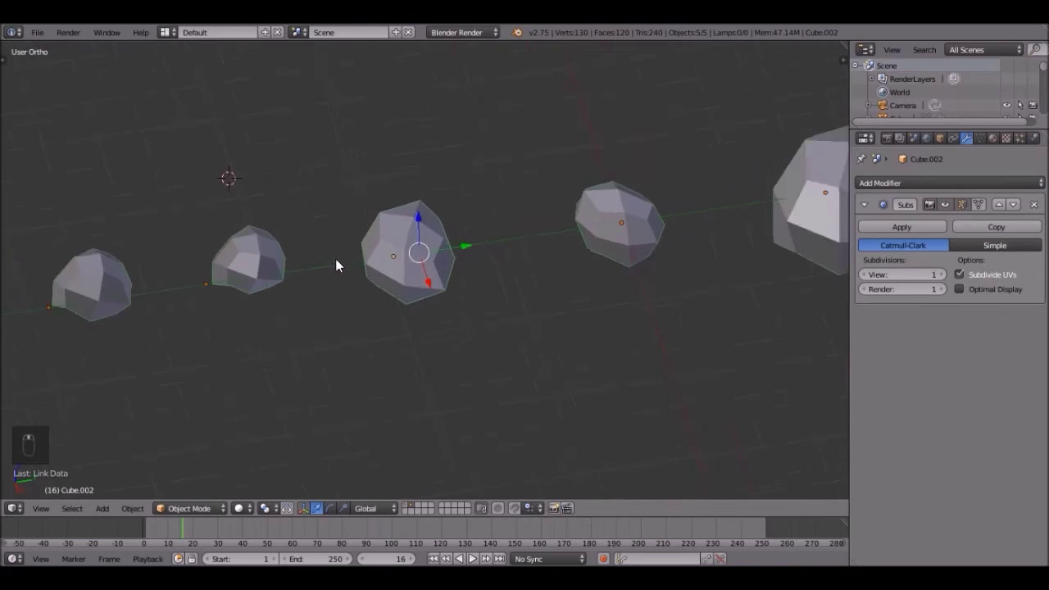
Select all geometry of the fifth chunk at the end of the row and increase its edge crease.
scroll(316, 277, "up", 4)
right_click(113, 281)
key("Tab")
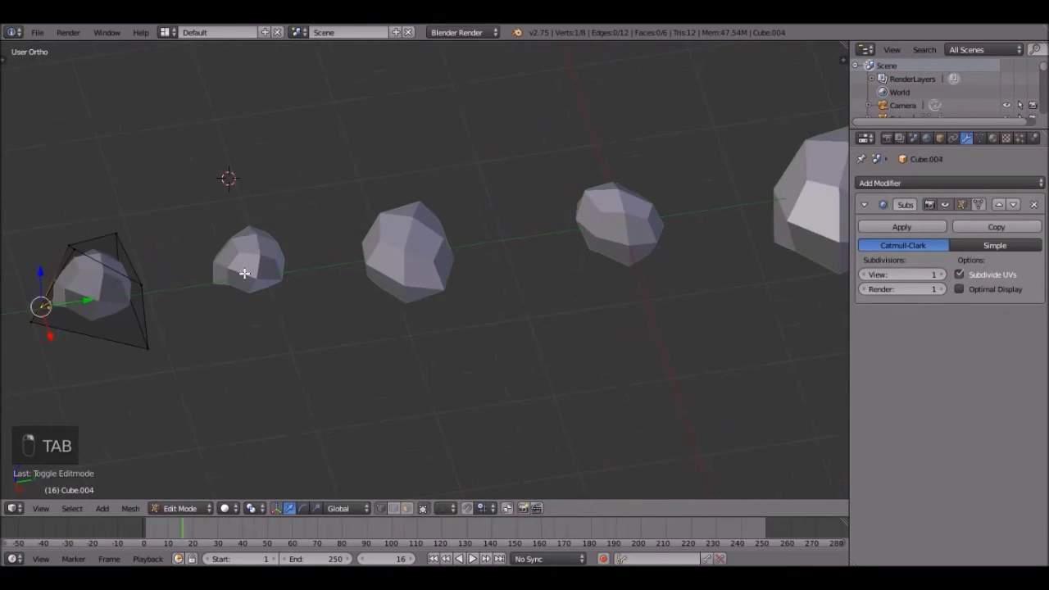
key("a")
key("a")
key("a")
key("a")
key("shift+e")
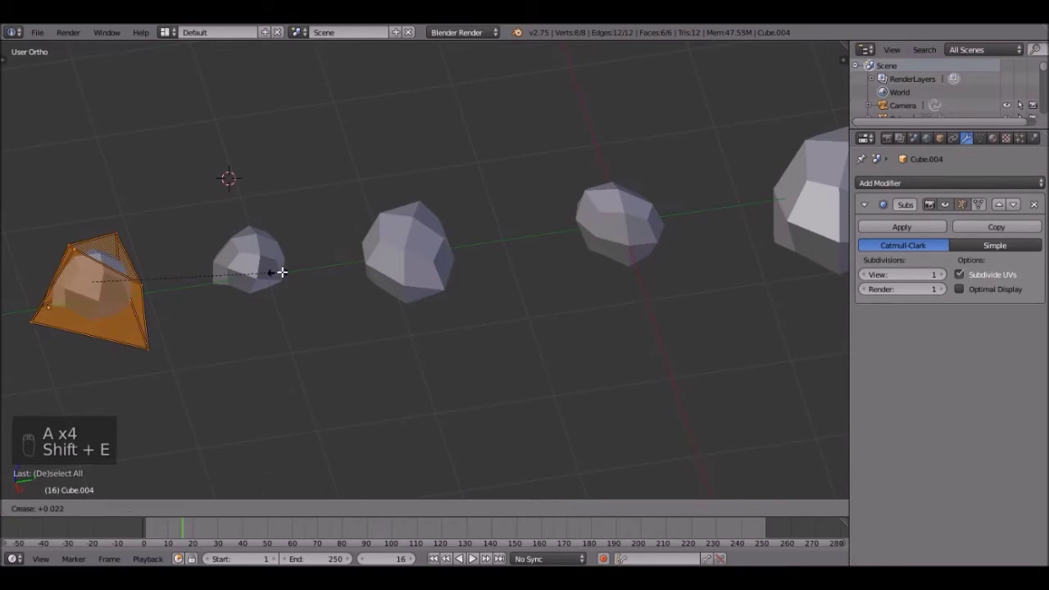
left_click(422, 265)
key("Tab")
scroll(394, 277, "down", 4)
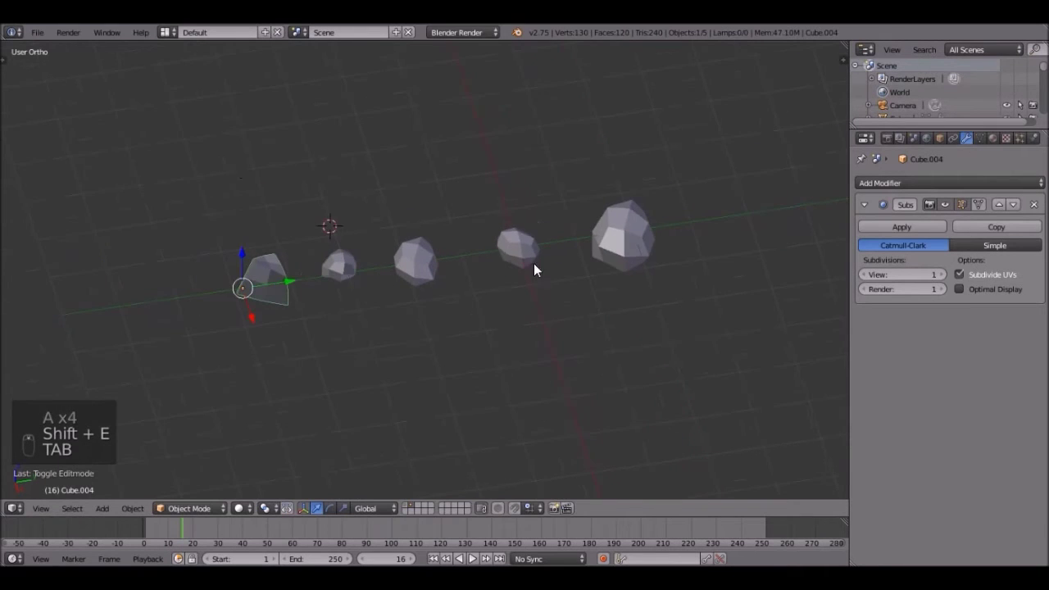
Increase the edge crease on all geometry of the largest chunk, then fine-tune the crease amount.
scroll(561, 244, "up", 2)
right_click(738, 229)
middle_click_drag(729, 223, 508, 244, "shift")
key("Tab")
key("a")
key("a")
key("a")
key("a")
key("a")
key("shift+e")
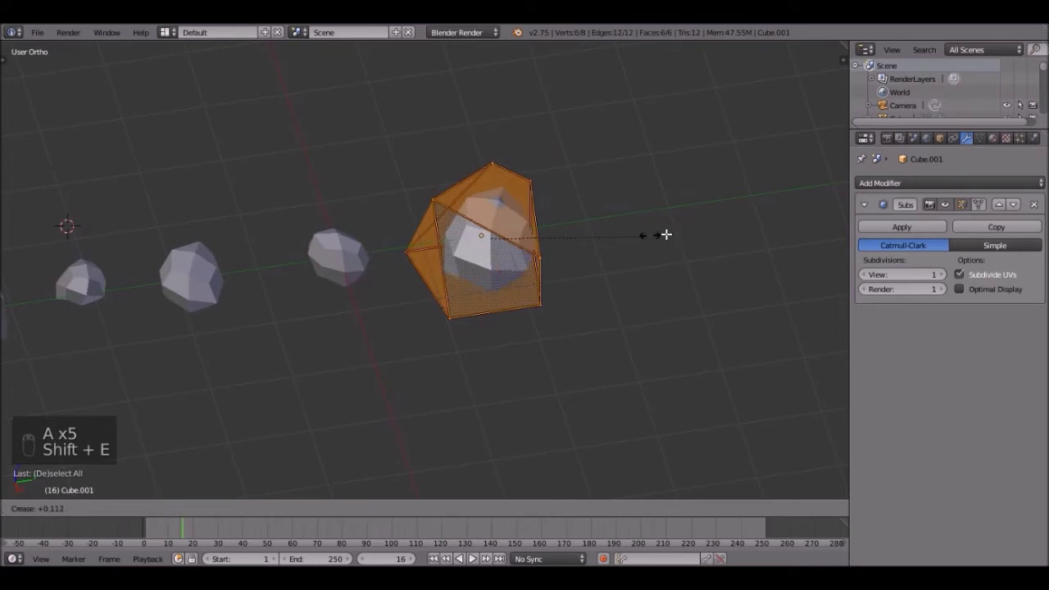
left_click(758, 235)
key("shift+e")
left_click(686, 234)
key("Tab")
scroll(381, 286, "down", 2)
Select all geometry of the chunk beside the largest one and increase its edge crease.
right_click(375, 267)
scroll(368, 279, "up", 2)
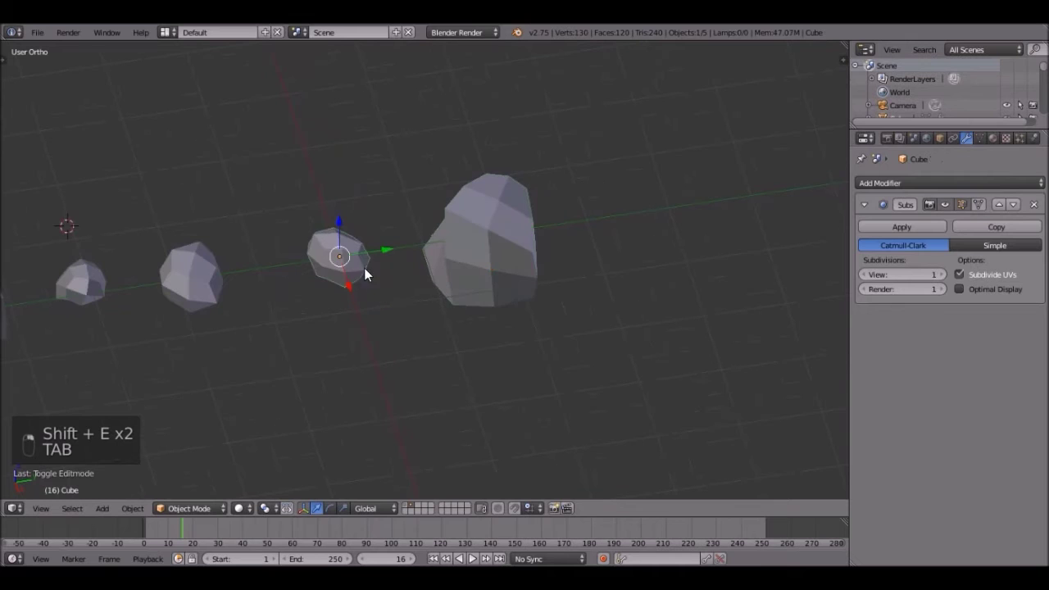
middle_click_drag(363, 274, 481, 264, "shift")
key("Tab")
scroll(574, 245, "up", 3)
key("a")
key("a")
key("a")
key("a")
key("a")
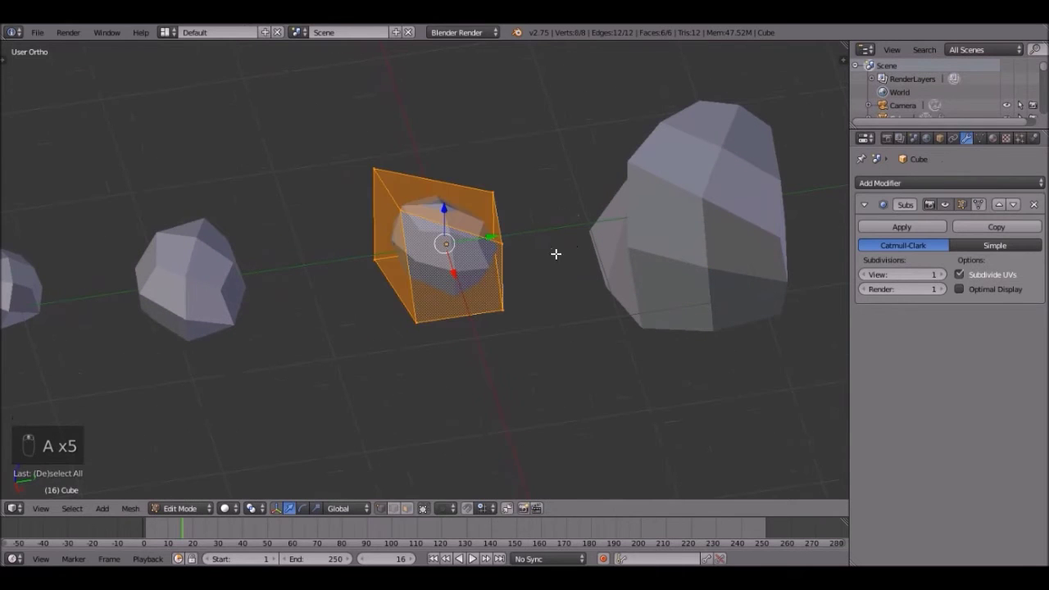
key("shift+e")
left_click(745, 251)
key("Tab")
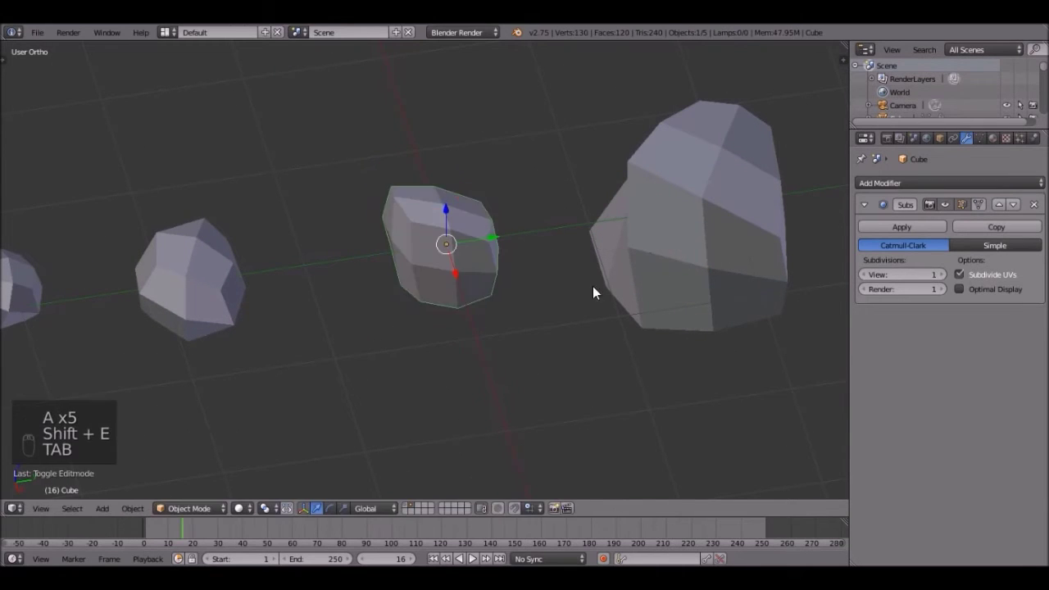
Remove the Subdivision Surface modifier from the chunk beside the largest one and from the smallest chunk, then deselect everything.
scroll(573, 295, "down", 2)
middle_click_drag(505, 302, 467, 276)
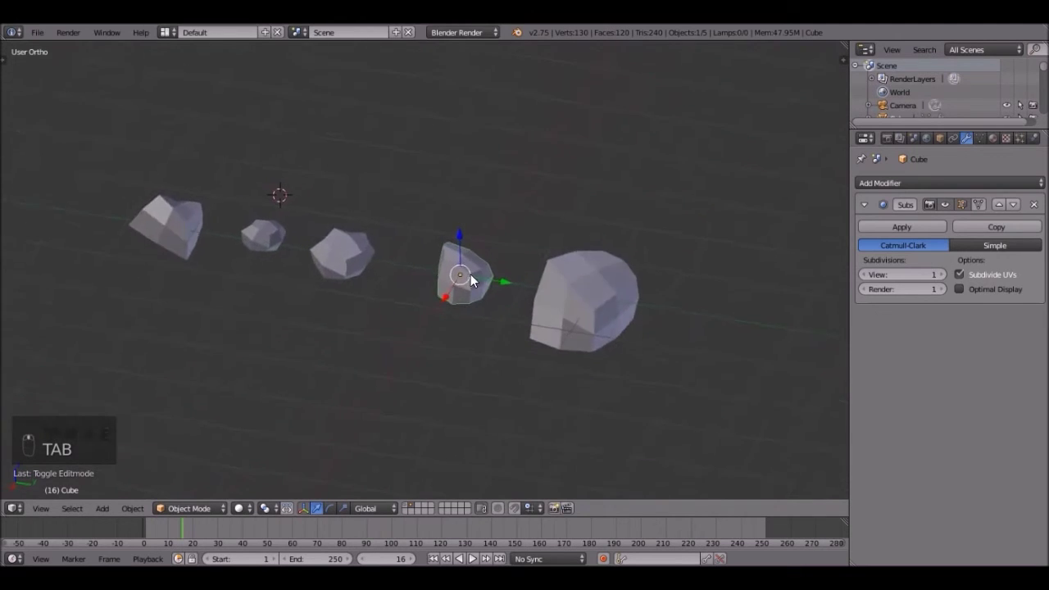
scroll(479, 278, "up", 2)
scroll(480, 279, "down", 2)
scroll(385, 275, "up", 2)
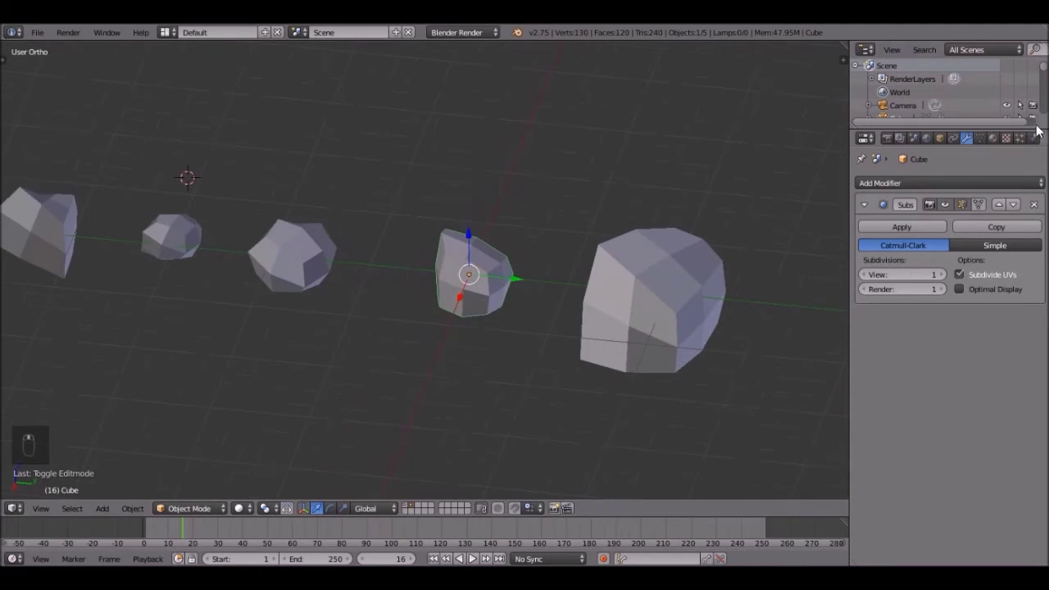
left_click(1034, 205)
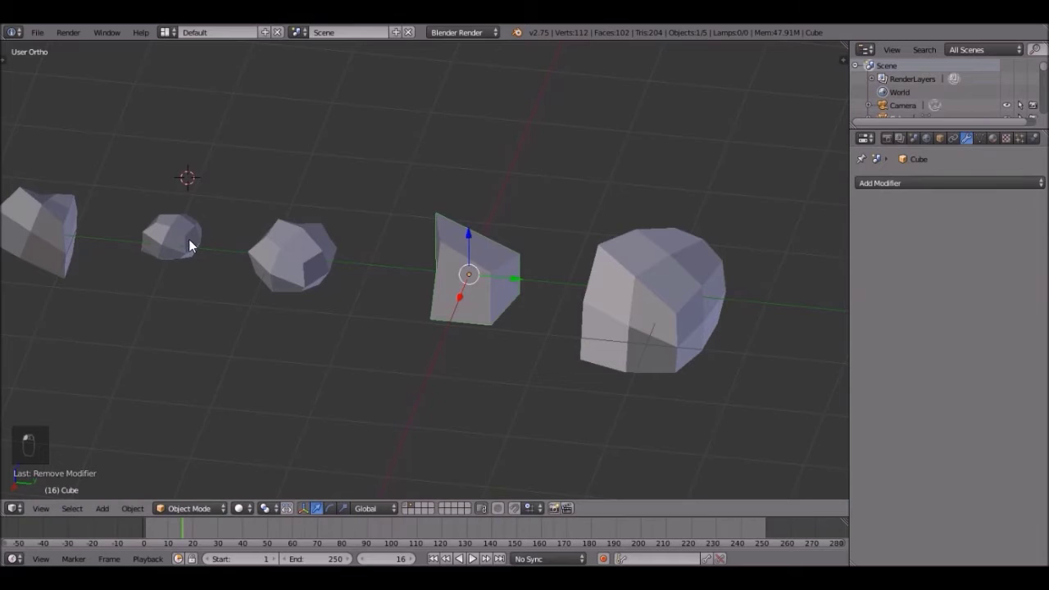
right_click(189, 240)
left_click(1036, 205)
scroll(469, 286, "down", 3)
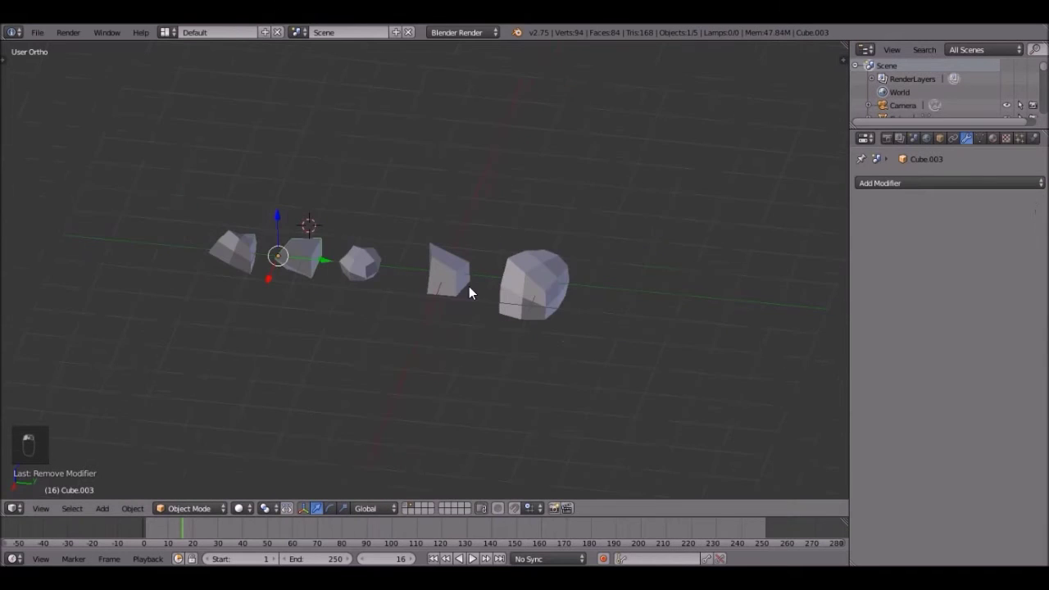
scroll(468, 286, "up", 2)
right_click(603, 277)
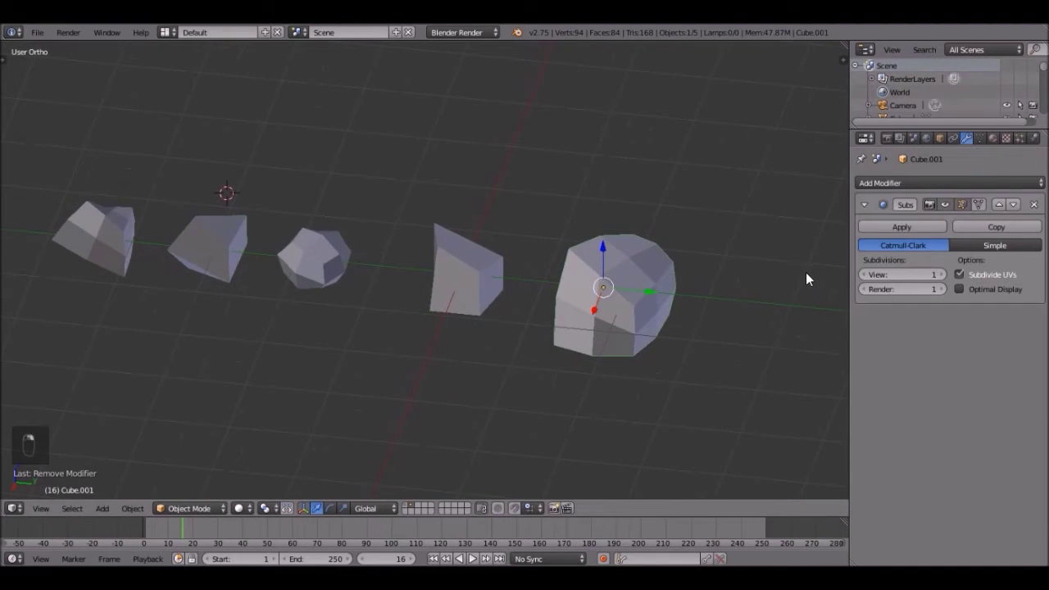
scroll(592, 265, "down", 3)
scroll(634, 270, "up", 1)
scroll(635, 272, "up", 2)
key("a")
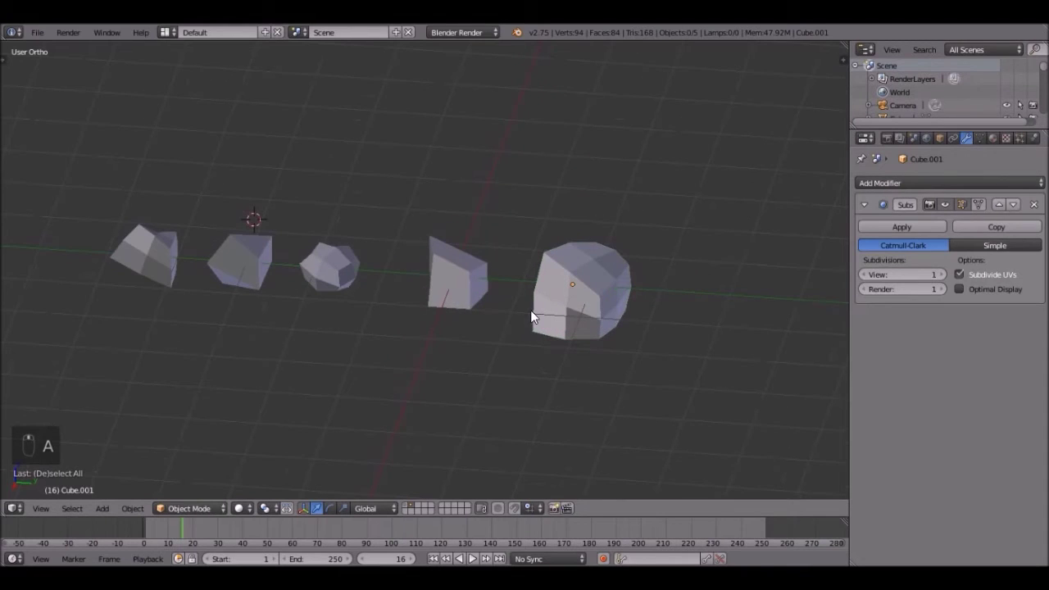
Return to the chain's layer in camera view and snap the 3D cursor midway between the two broken link halves.
key("1")
key("KP_0")
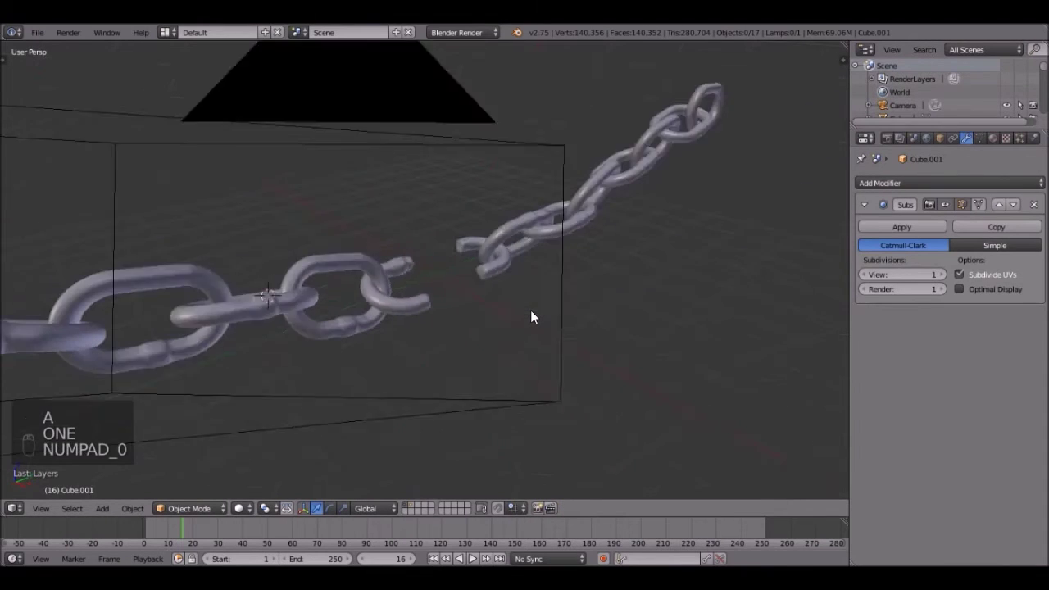
scroll(484, 305, "up", 4)
right_click(360, 338)
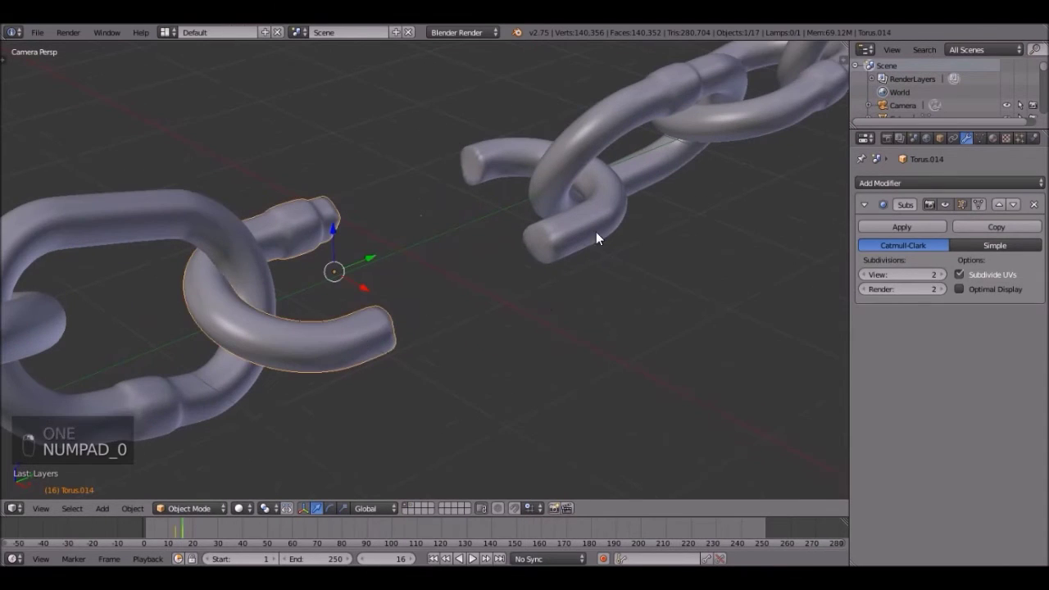
right_click(596, 231, "shift")
key("shift+s")
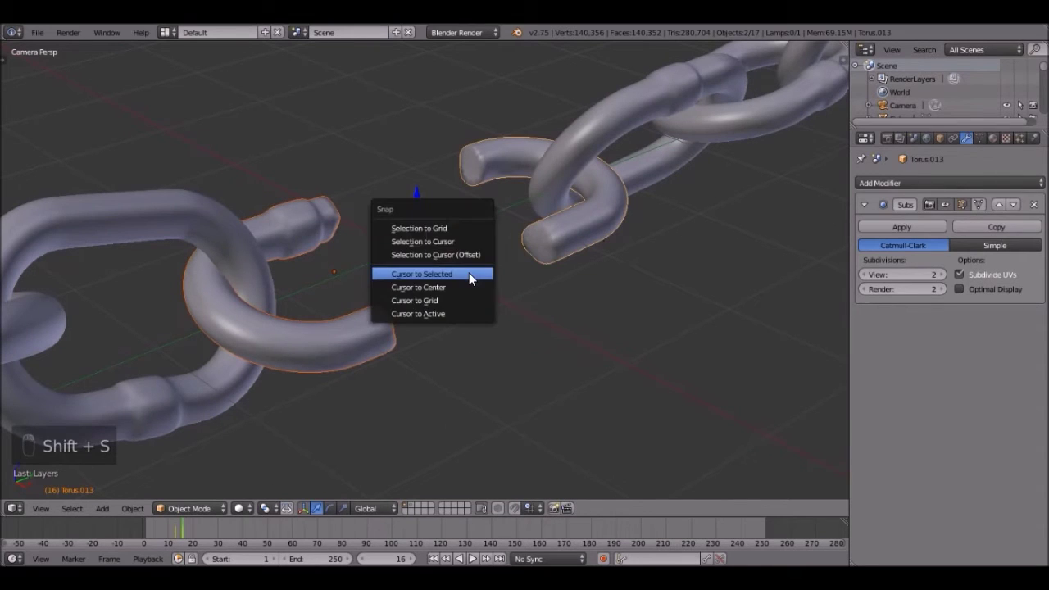
left_click(469, 275)
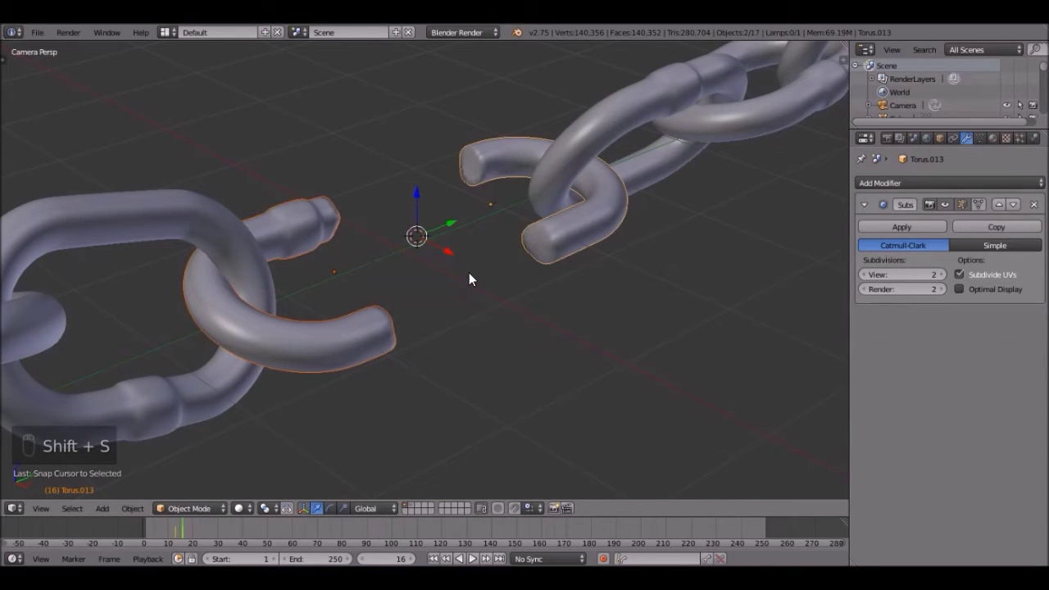
Add a UV sphere at the 3D cursor between the broken links and scale it to about 0.77.
key("shift+a")
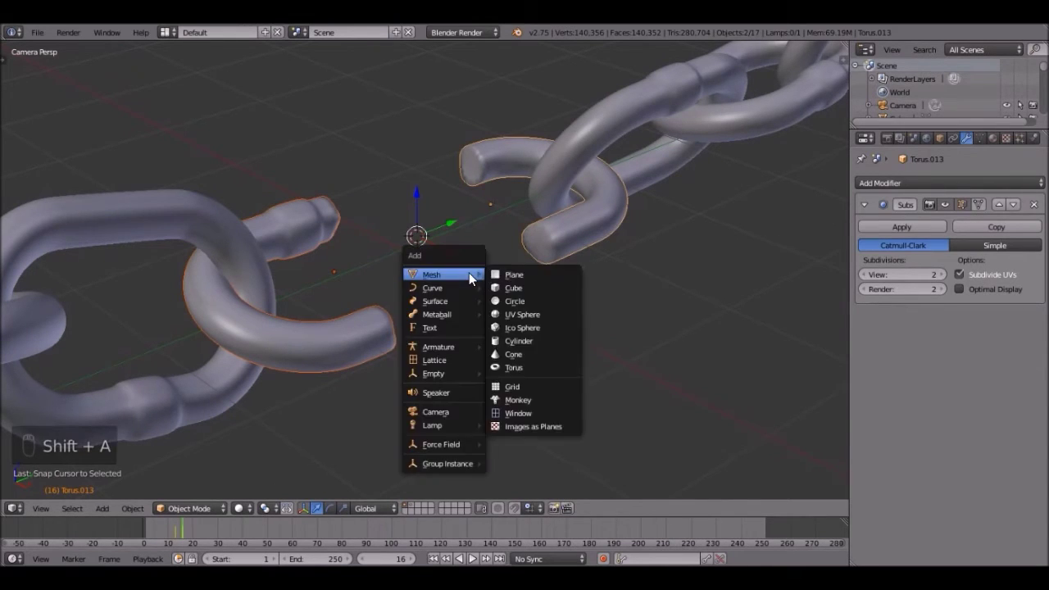
left_click(541, 317)
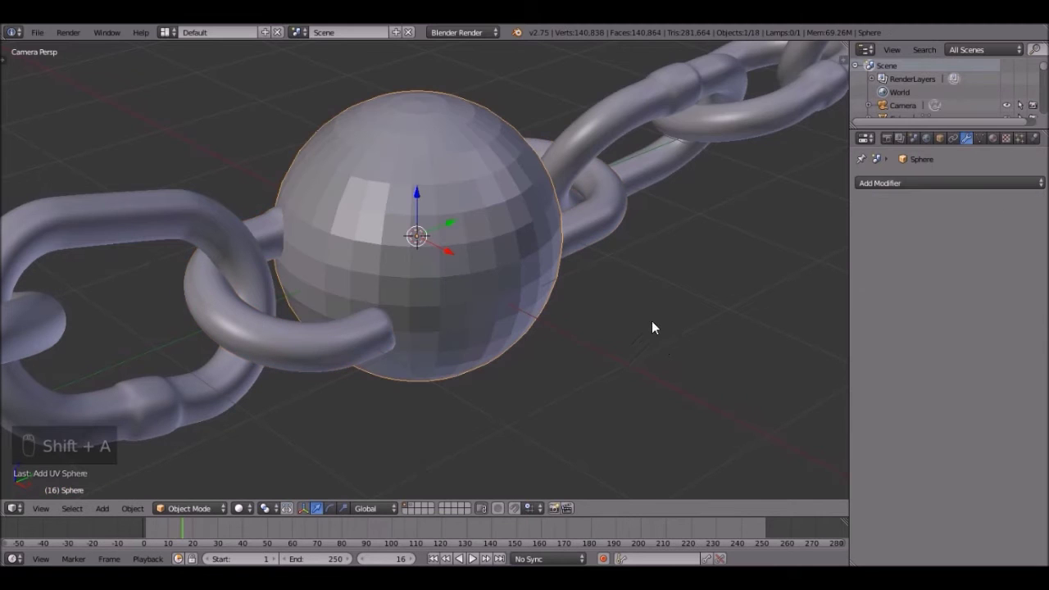
scroll(700, 213, "down", 3)
key("s")
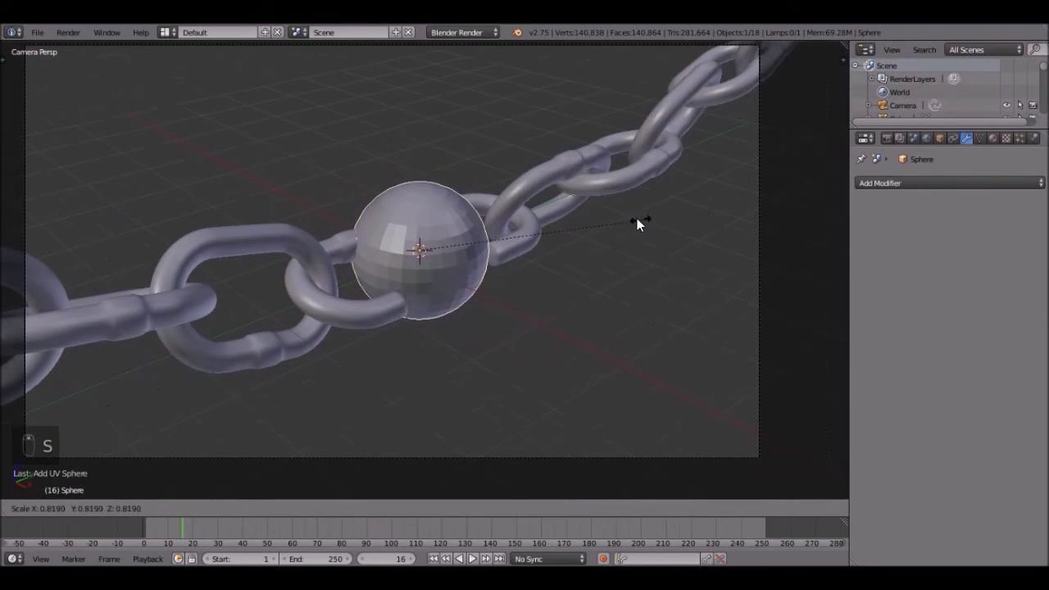
left_click(635, 218)
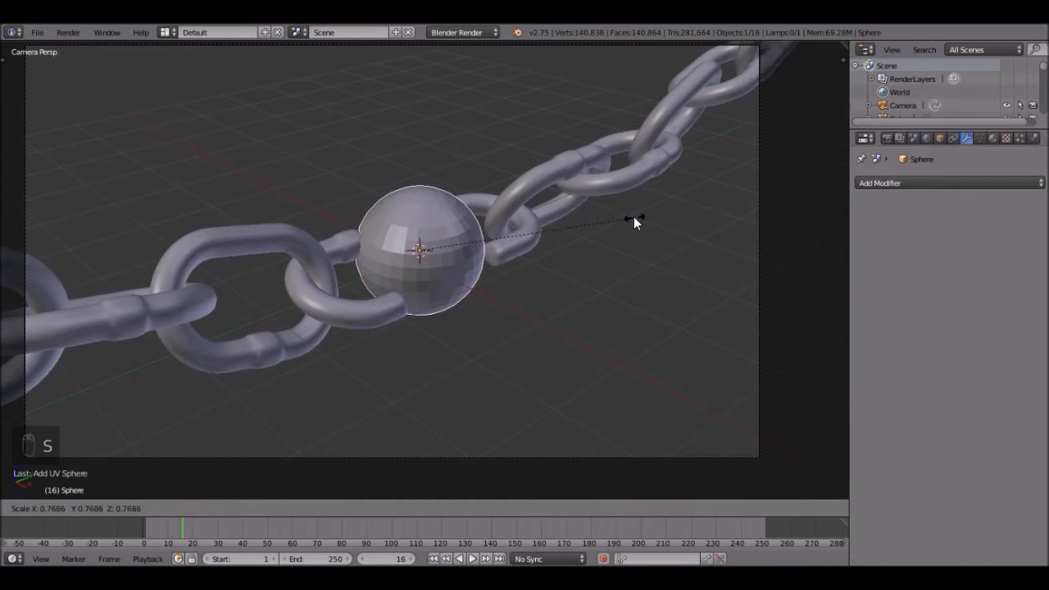
Delete the lower half of the sphere's vertices in the right wireframe view, leaving an upward-facing dome.
key("KP_3")
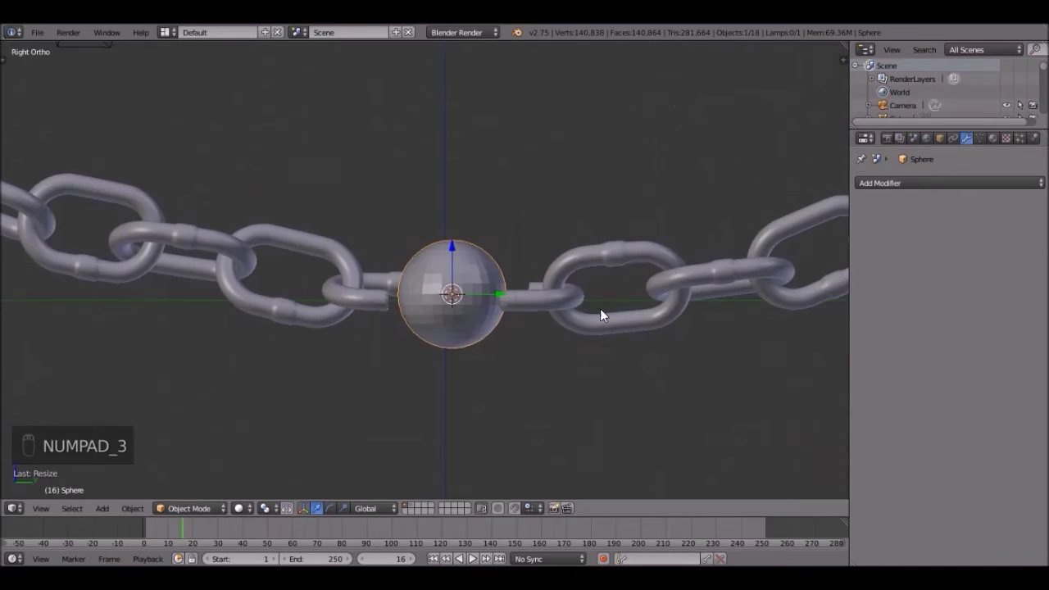
scroll(601, 310, "up", 2)
key("Tab")
key("Tab")
key("s")
right_click(623, 240)
key("Tab")
key("z")
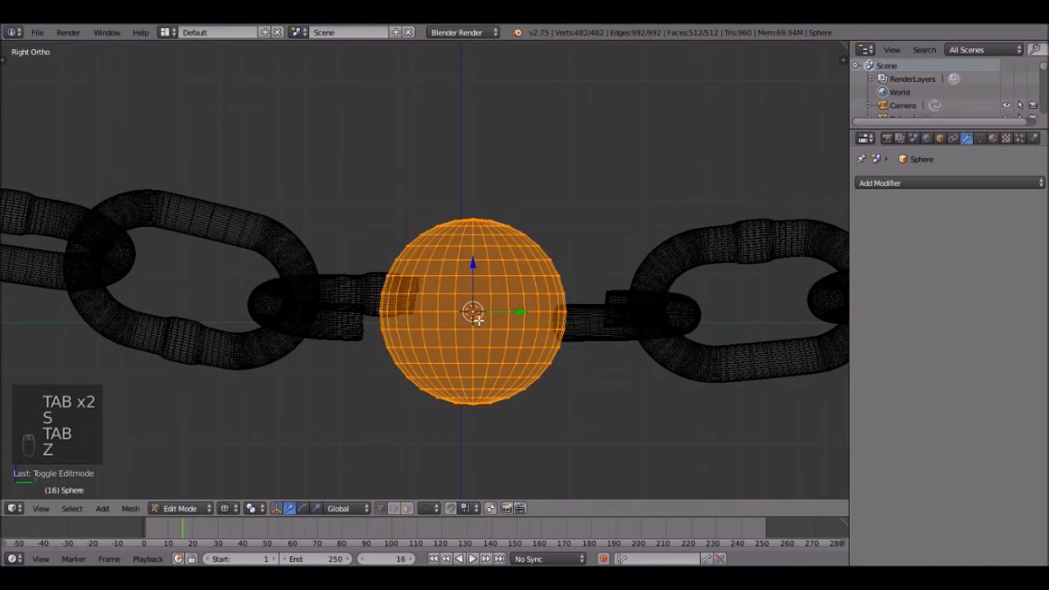
key("a")
key("b")
key("b")
left_click_drag(300, 303, 815, 459)
key("x")
left_click(623, 303)
key("Tab")
Lower the dome between the broken links, restore solid shading and scale the dome slightly down.
key("g")
left_click(509, 351)
mouse_move(508, 347)
middle_mouse_down()
mouse_move(534, 367)
mouse_move(578, 353)
mouse_move(488, 385)
mouse_move(652, 250)
middle_mouse_up()
key("z")
key("s")
left_click(643, 250)
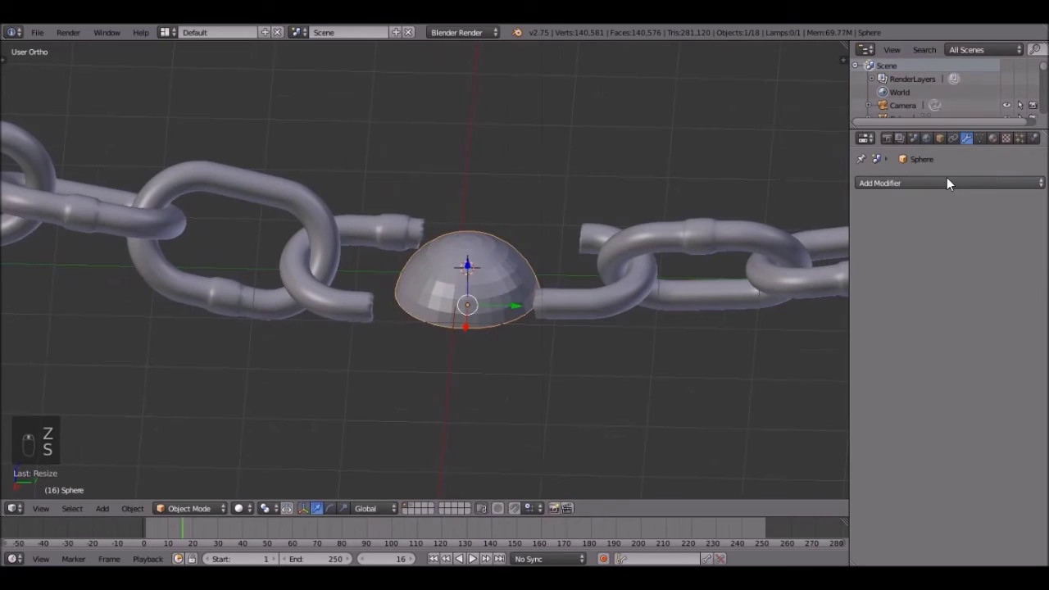
Add an emitter particle system to the dome and set its particle number to 100.
left_click(1020, 138)
left_click(974, 223)
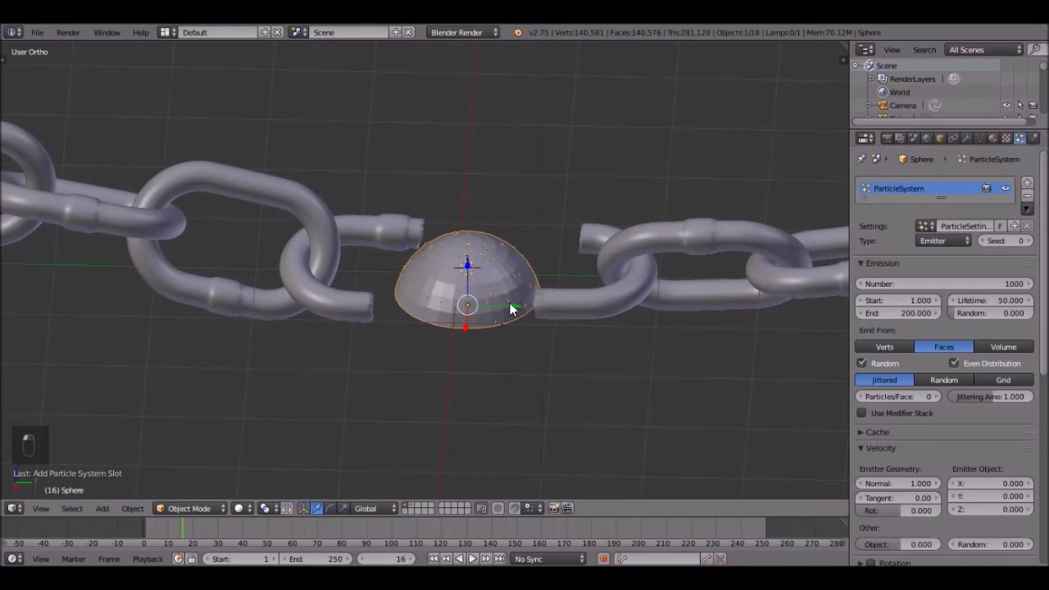
left_click(952, 282)
type("100")
key("Return")
Set the particle emission to start at frame 13 and end at frame 16.
left_click(885, 300)
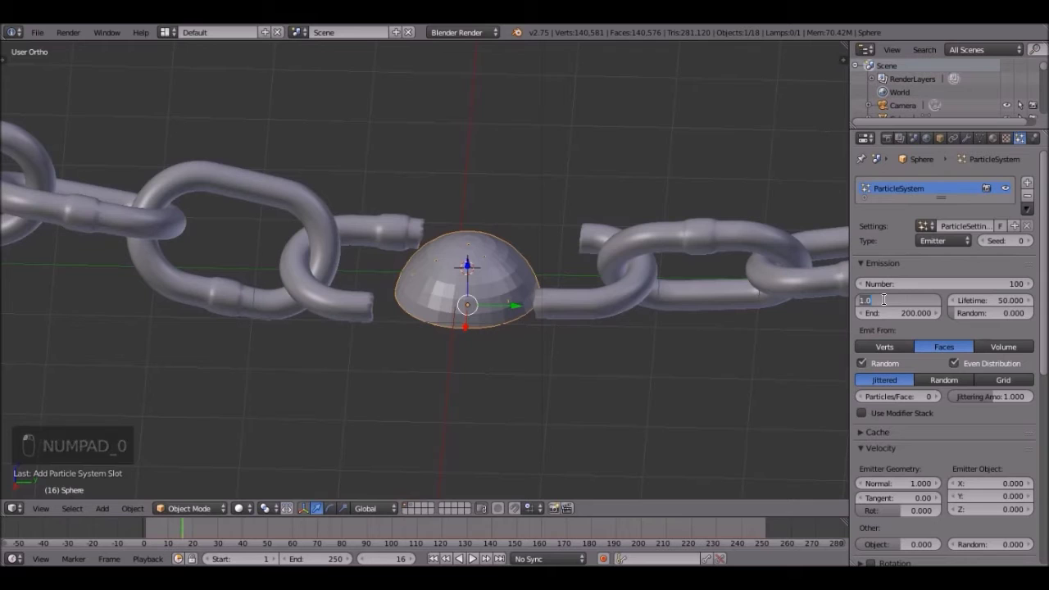
type("13")
key("Tab")
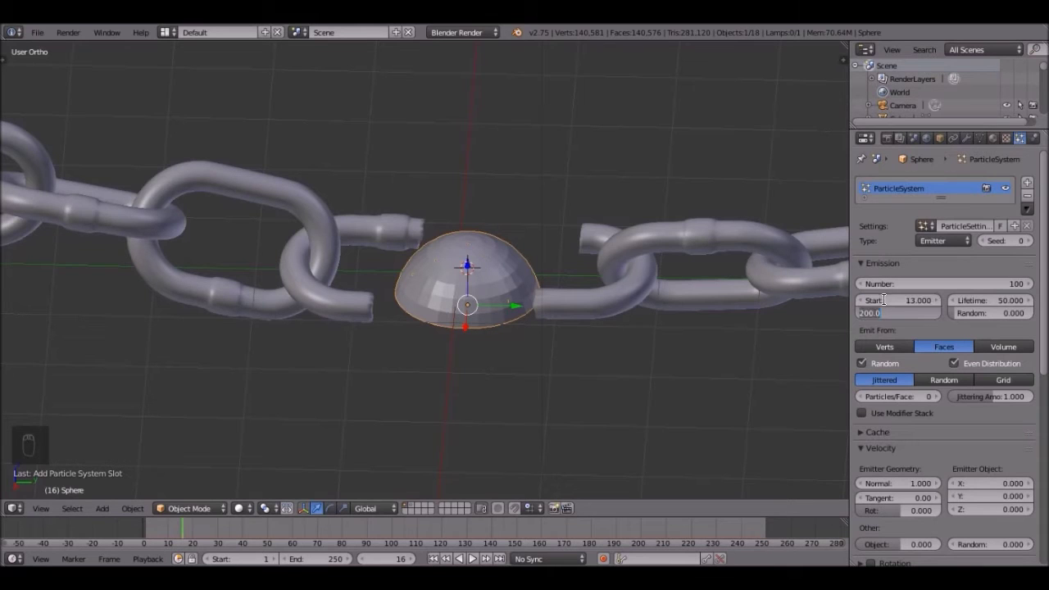
type("16")
key("Return")
Set the particles' normal emission velocity to 4 and their size to 0.060.
scroll(956, 328, "down", 5)
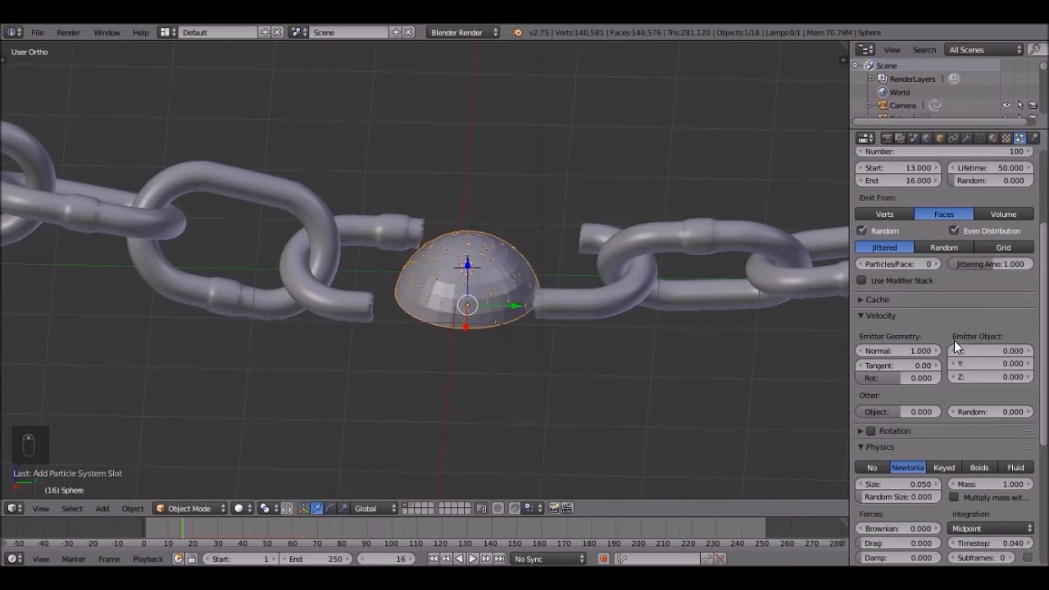
left_click(894, 349)
type("4")
key("Return")
scroll(974, 397, "down", 1)
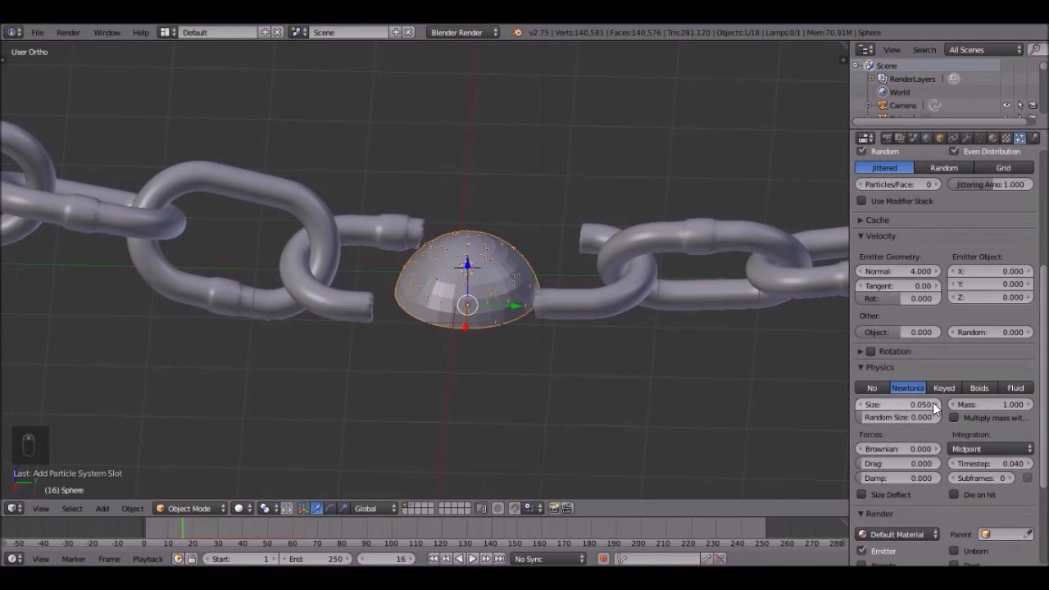
left_click(935, 405)
Render the particles as a group, using Shards as the dupli group.
scroll(998, 454, "down", 5)
left_click(994, 449)
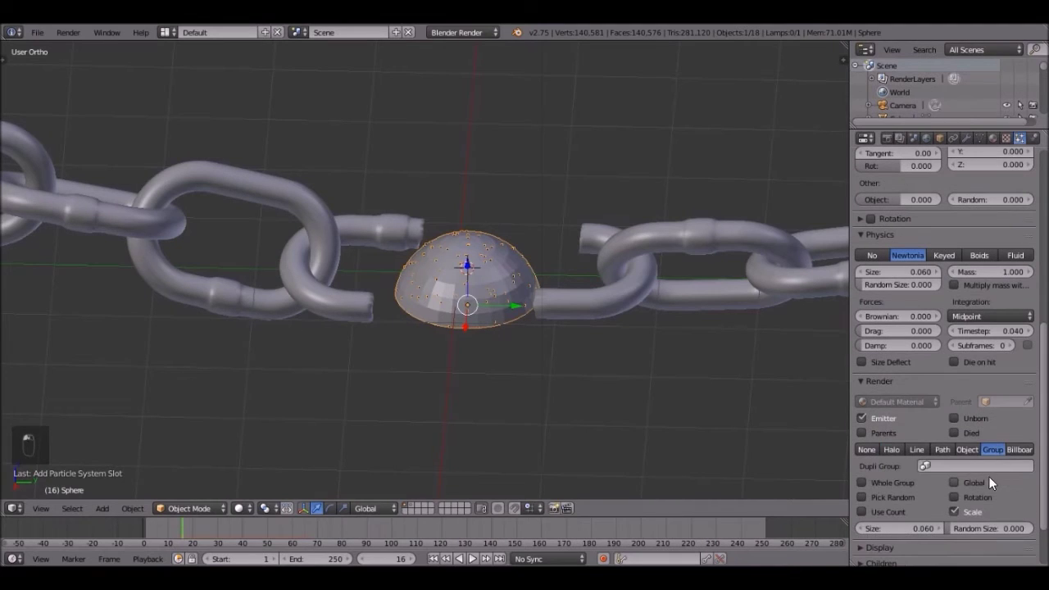
left_click(986, 467)
left_click(993, 465)
left_click(913, 331)
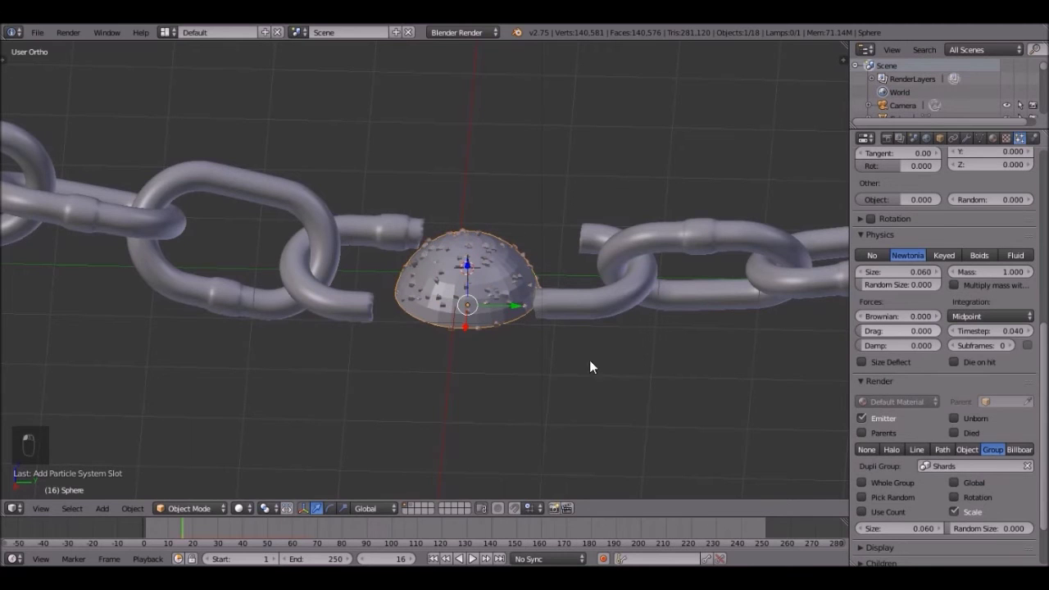
Set the particles' random size to 1.000 and their size to 0.070.
scroll(574, 361, "up", 4)
middle_click_drag(523, 354, 617, 377)
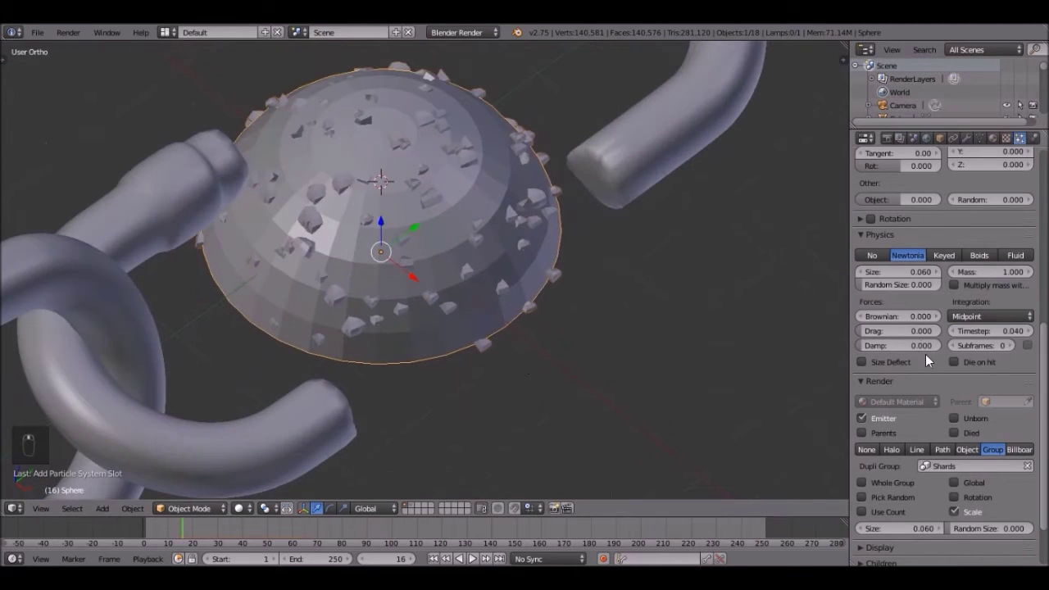
scroll(925, 354, "up", 1)
left_click_drag(889, 313, 936, 295)
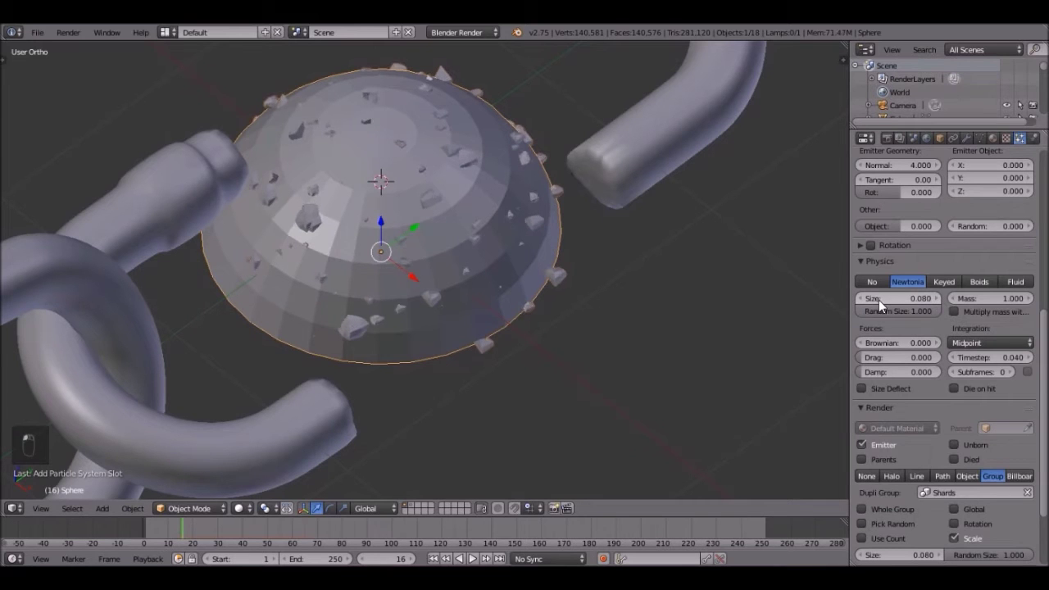
left_click(861, 300)
Rewind to frame 1 and play the animation to check the debris burst between the links.
scroll(622, 315, "down", 4)
middle_click_drag(552, 319, 525, 272)
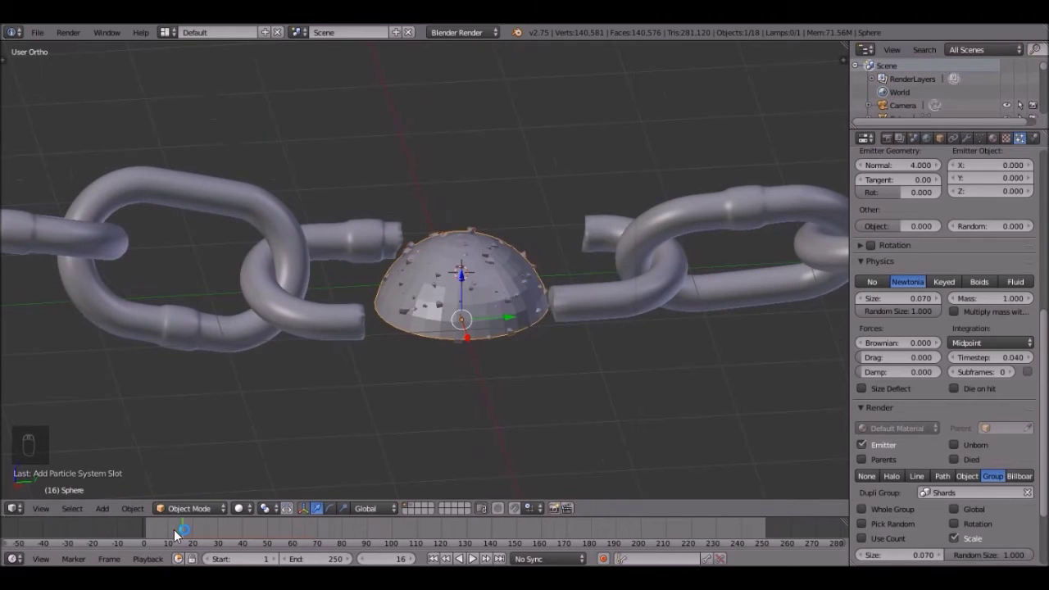
key("shift+Left")
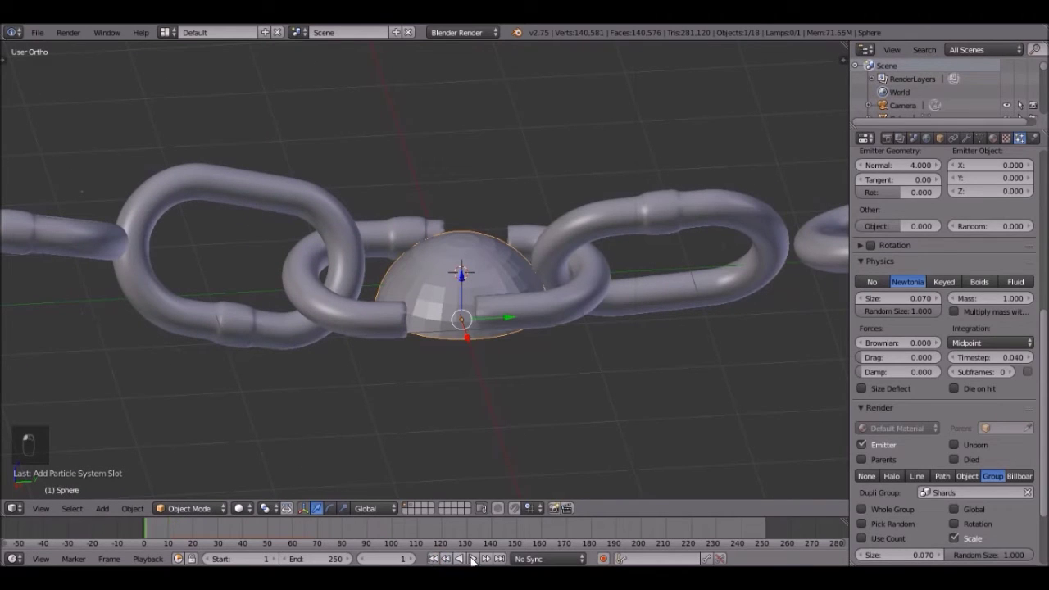
left_click(473, 559)
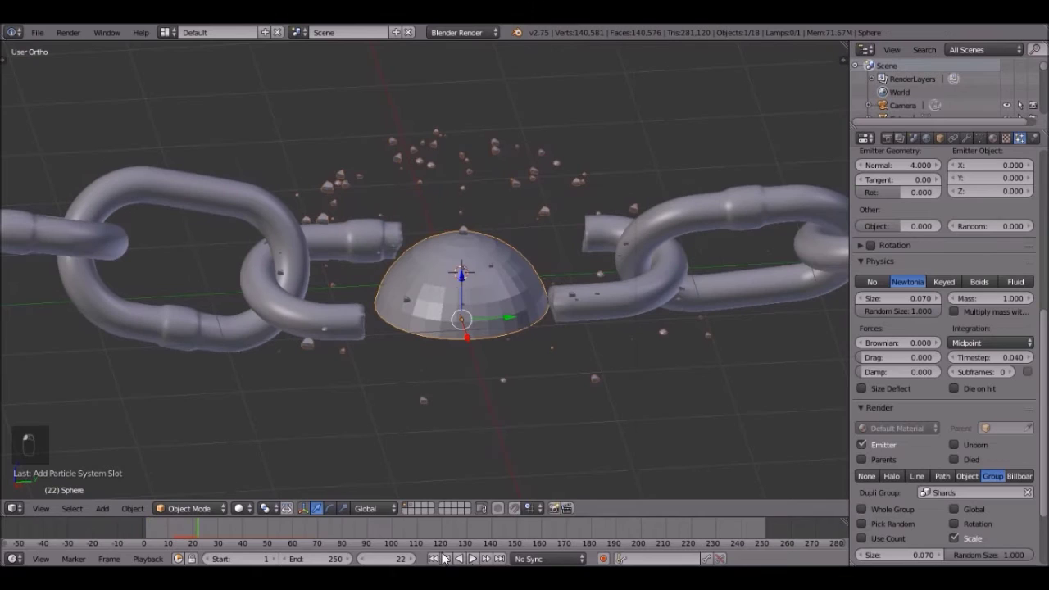
Set the particles' normal emission velocity to 10 and replay the animation from the first frame.
scroll(918, 270, "up", 3)
left_click(916, 217)
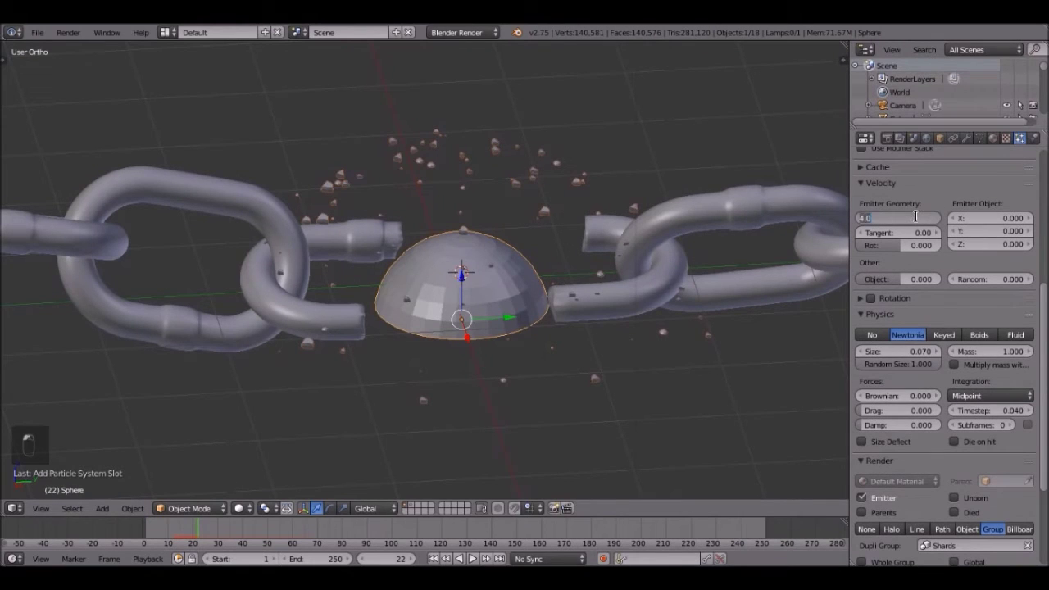
key("Return")
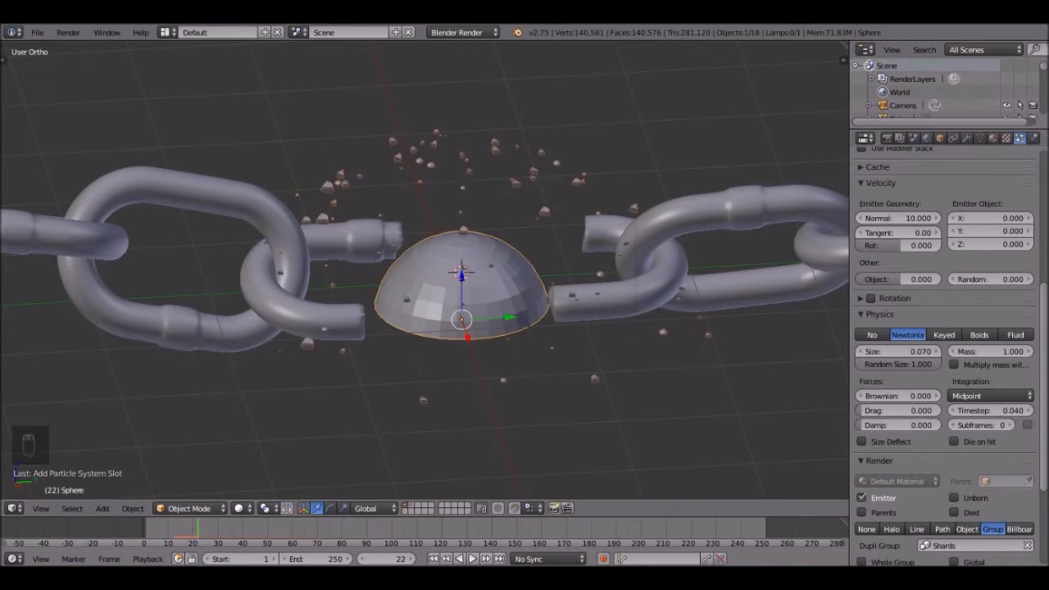
left_click(437, 558)
left_click(473, 559)
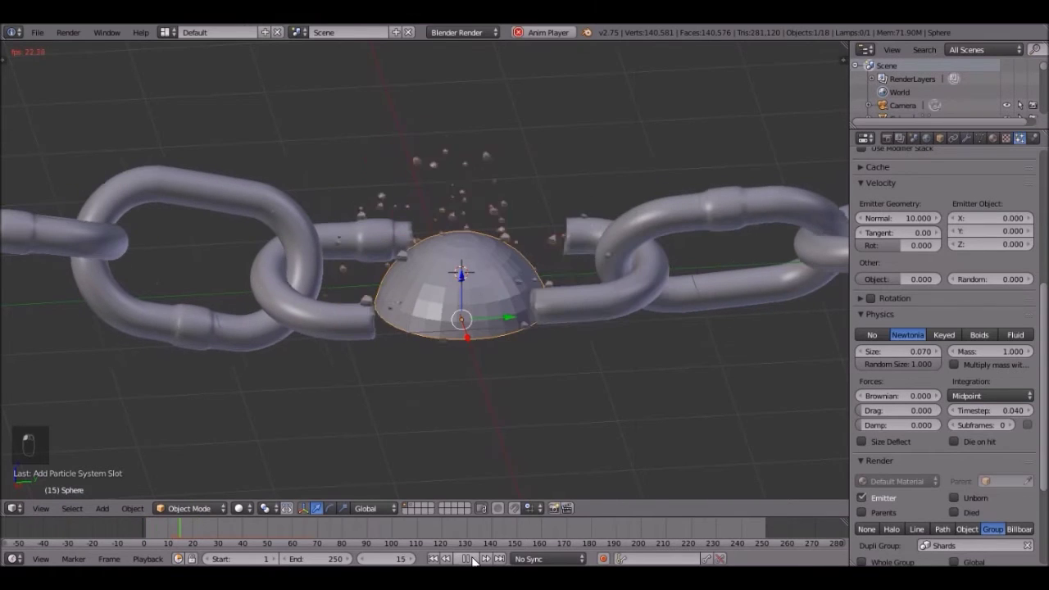
Stop the playback, go to frame 15 and examine the debris burst through the camera.
scroll(512, 435, "down", 4)
scroll(485, 421, "up", 2)
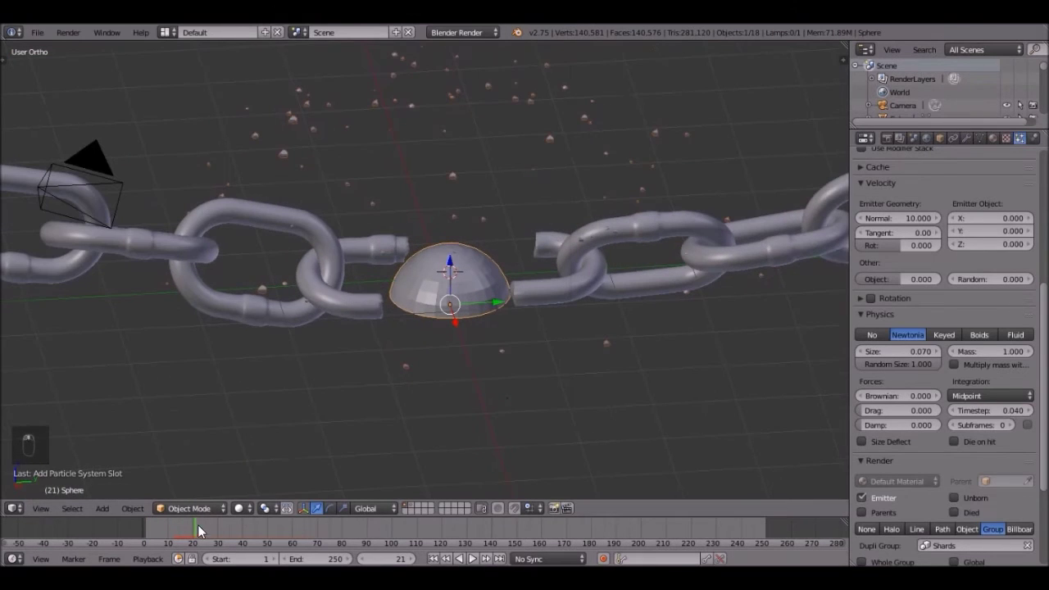
left_click(378, 557)
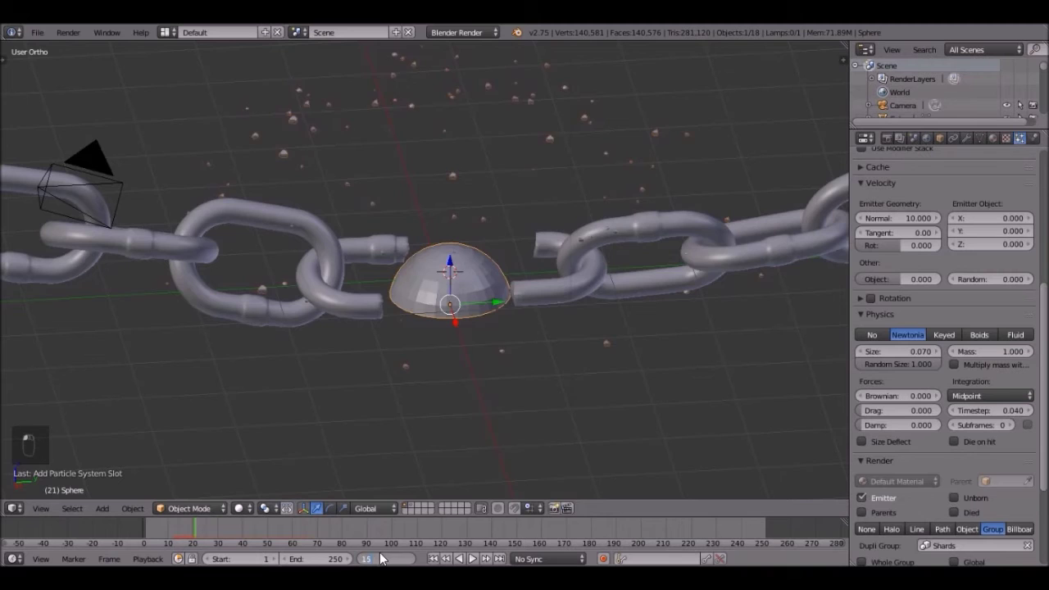
type("15")
key("Return")
middle_click_drag(403, 204, 451, 214)
key("KP_0")
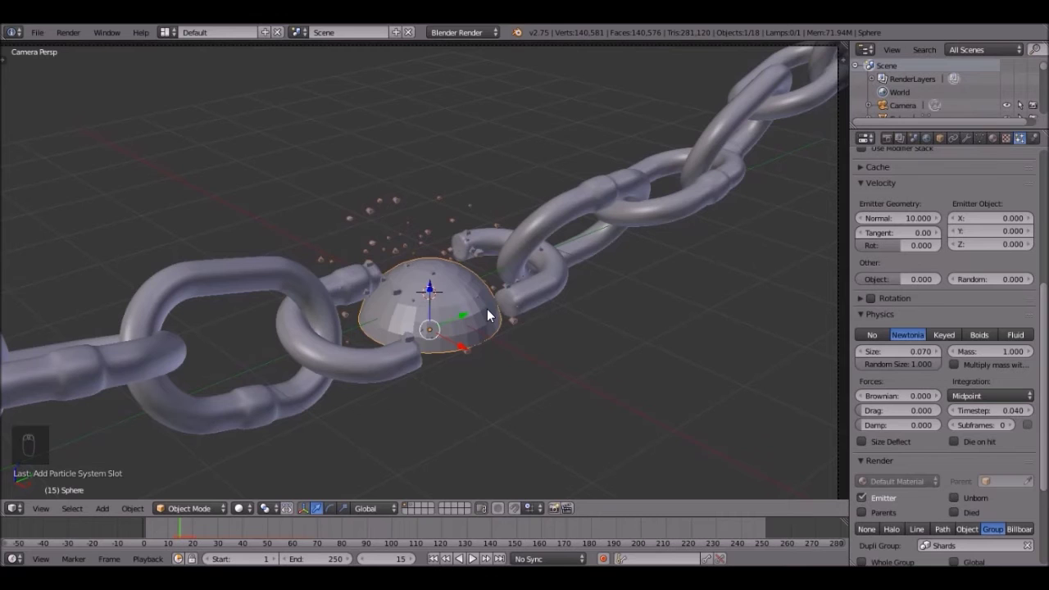
scroll(533, 360, "up", 3)
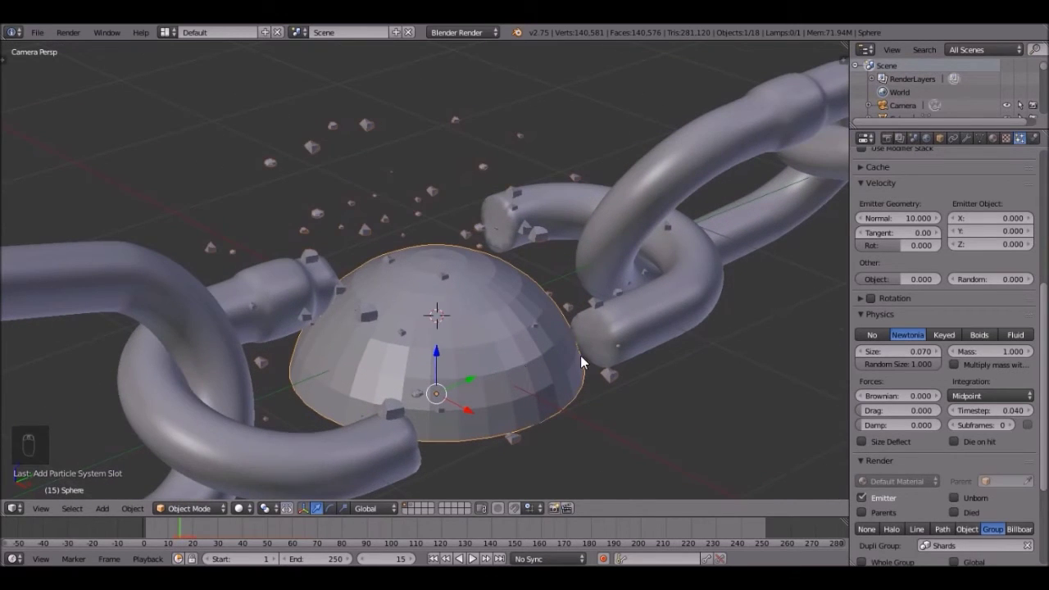
Reduce the particles' size to 0.060.
left_click(861, 351)
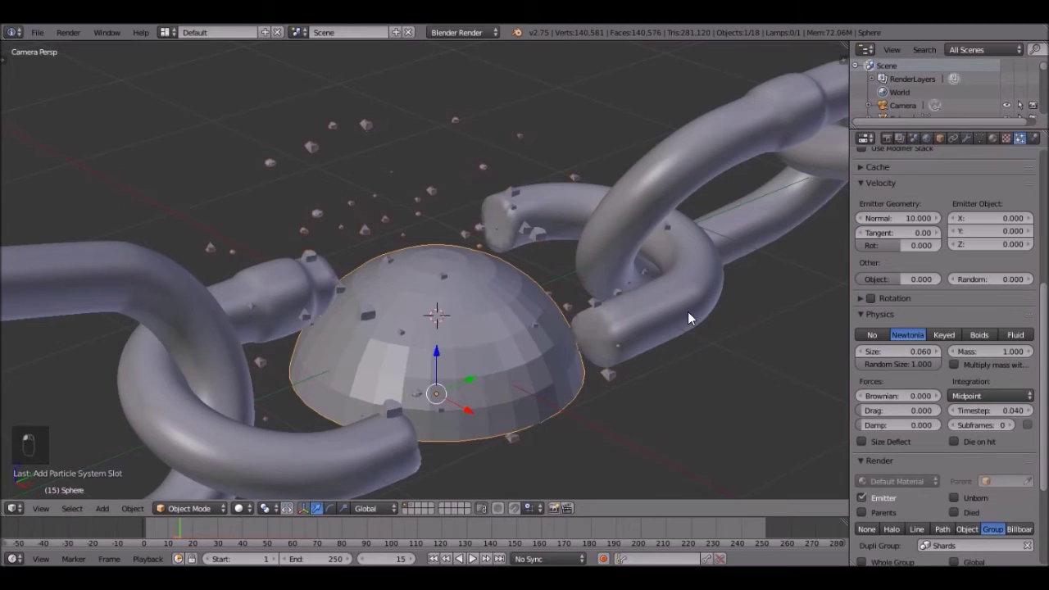
scroll(534, 292, "down", 4)
scroll(546, 305, "up", 2)
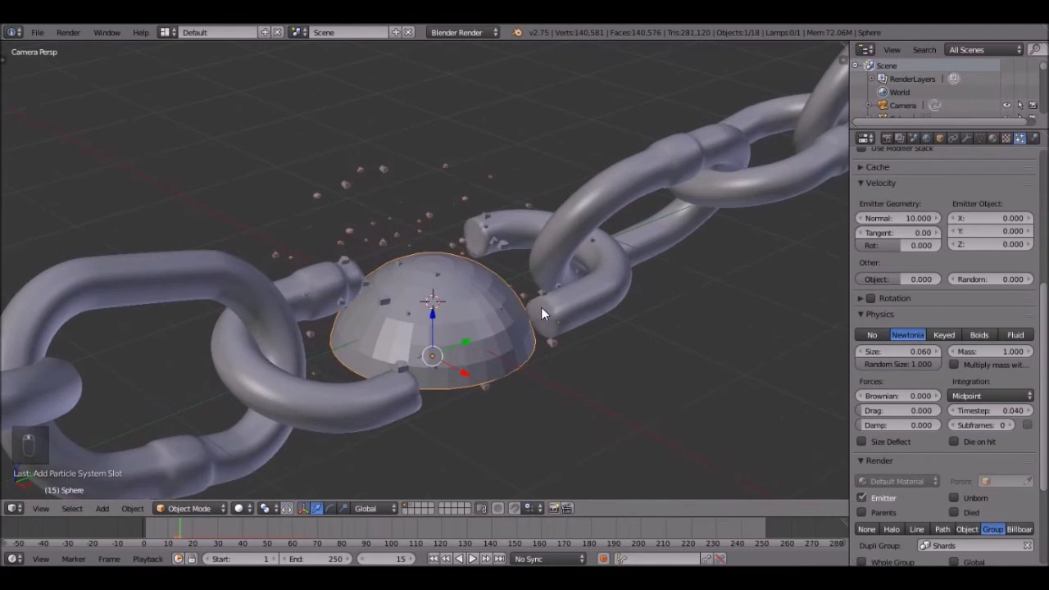
Set the particle emission to start at frame 10.
scroll(885, 250, "up", 7)
left_click(890, 273)
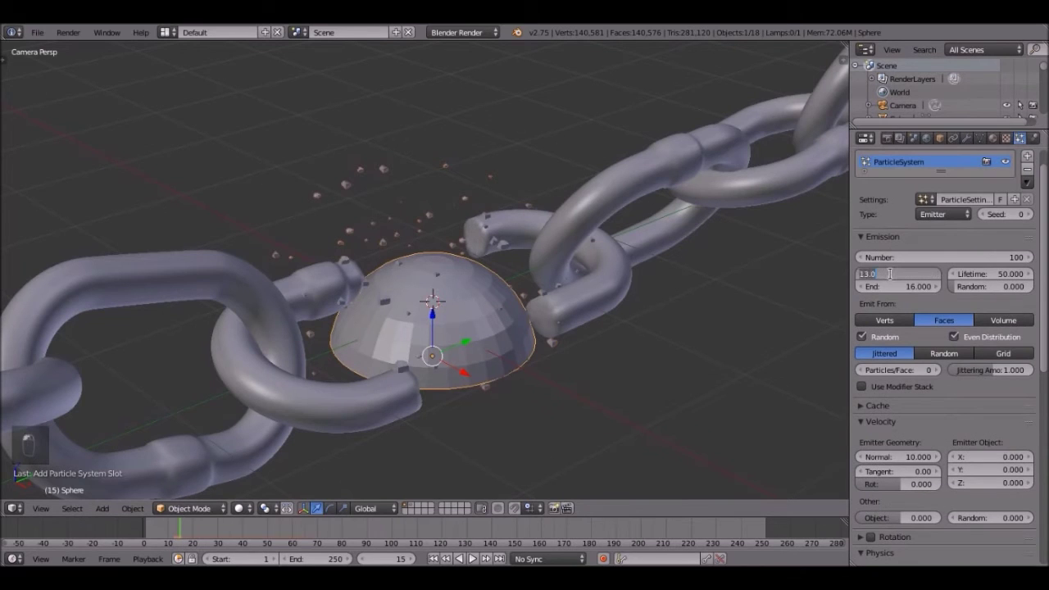
type("10")
key("Return")
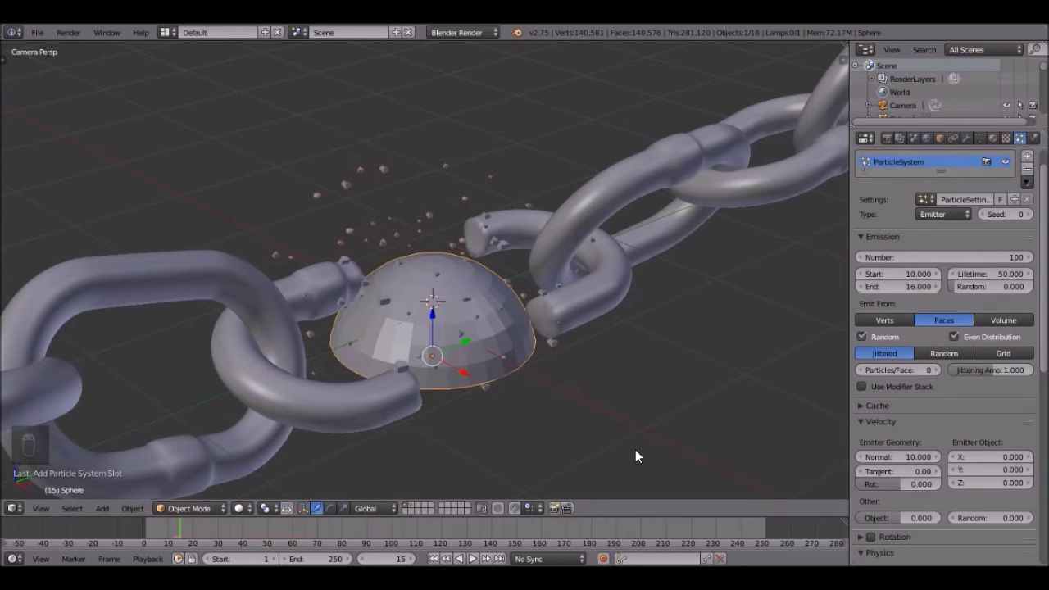
Replay the animation from the first frame, then check the debris spread at frame 15 in the camera view.
left_click(434, 559)
left_click(473, 560)
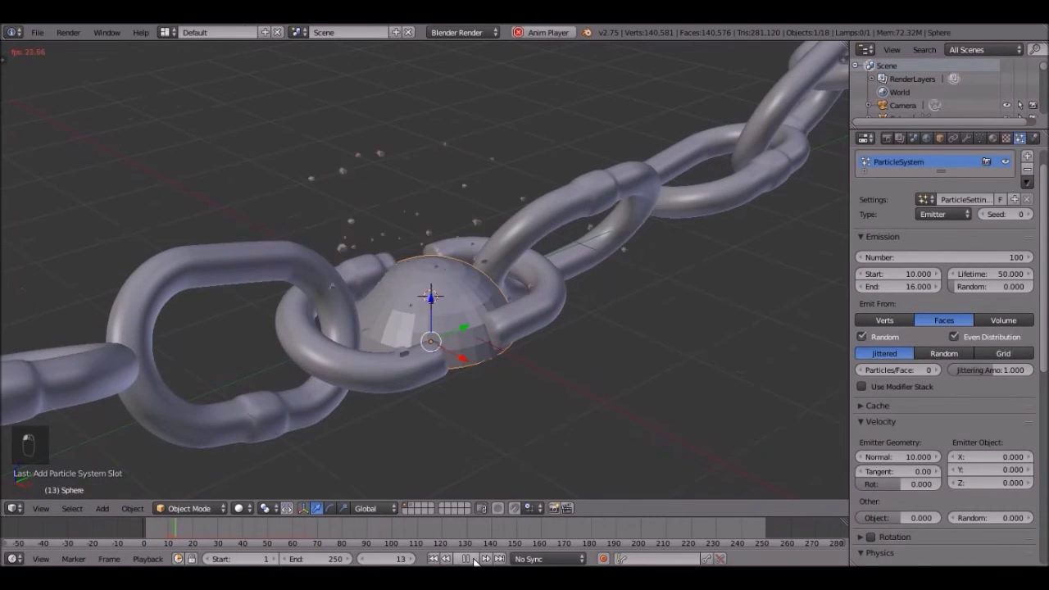
left_click(369, 560)
key("KP_0")
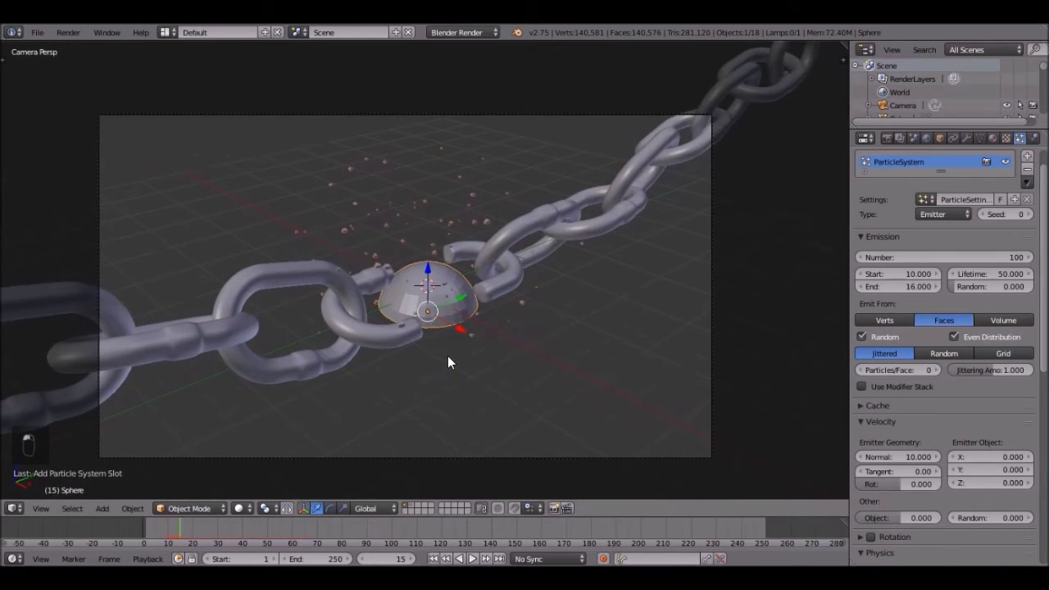
scroll(450, 352, "up", 3)
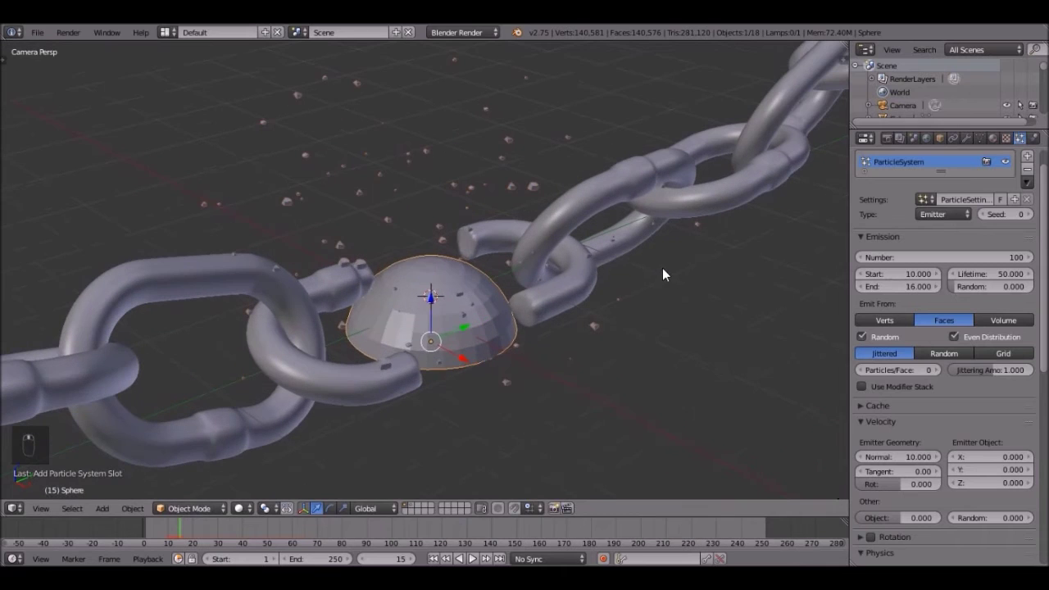
Scale the dome emitter down slightly between the broken link ends.
key("s")
left_click(647, 269)
key("s")
left_click(604, 316)
Replay the burst from the smaller dome, then examine the shards around the broken link ends at frame 15.
left_click(433, 559)
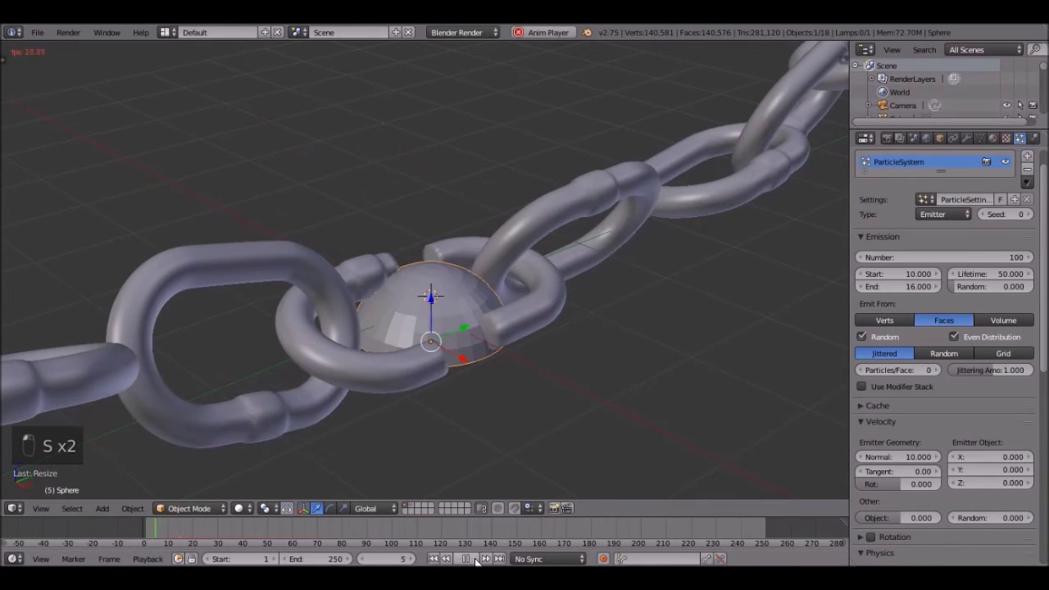
left_click(474, 558)
left_click(473, 559)
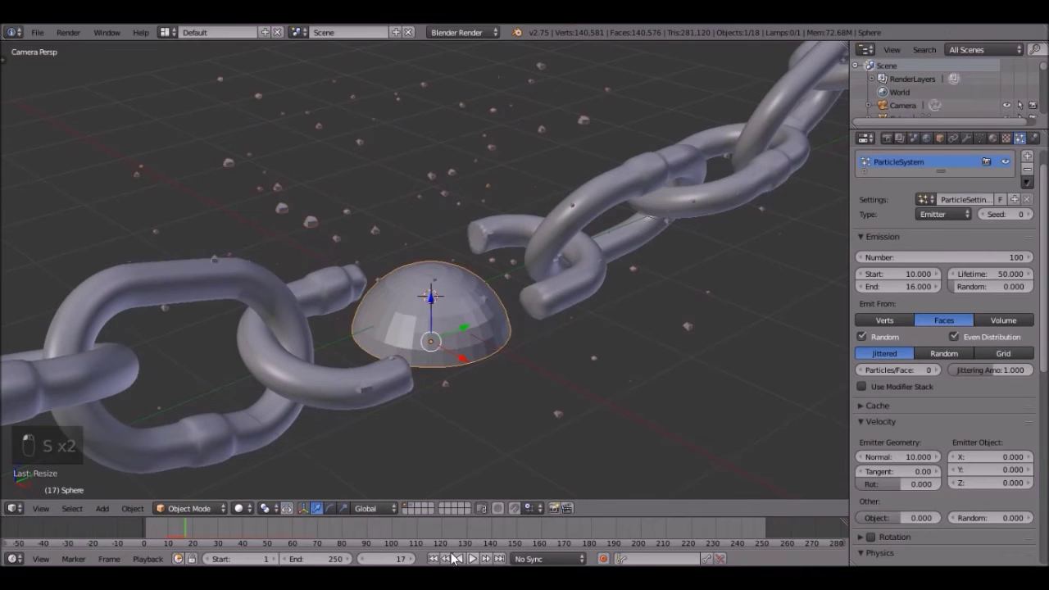
left_click(364, 558)
left_click(365, 559)
scroll(557, 377, "down", 5)
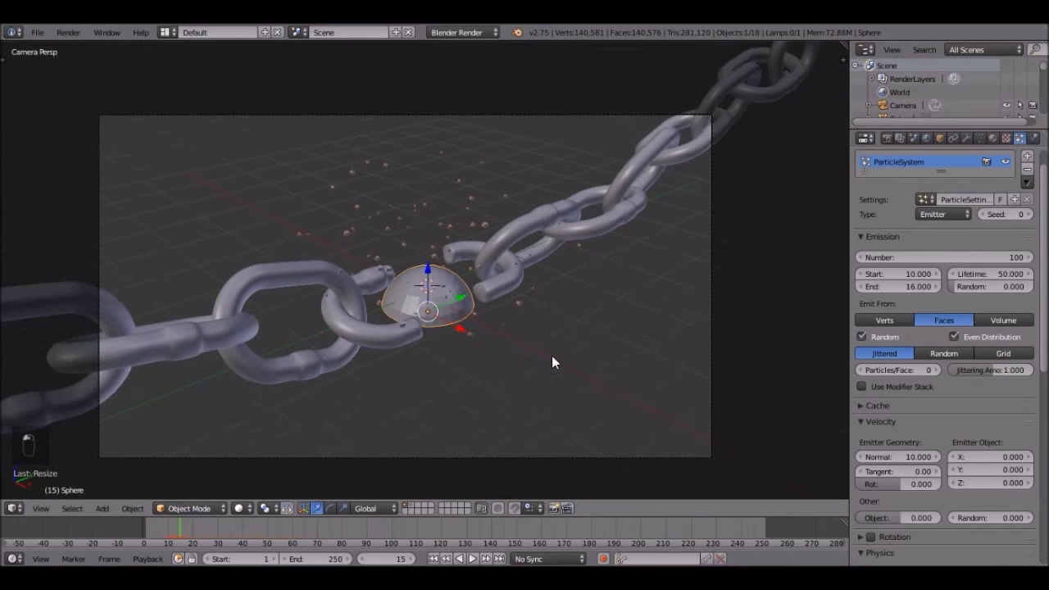
scroll(552, 357, "up", 8)
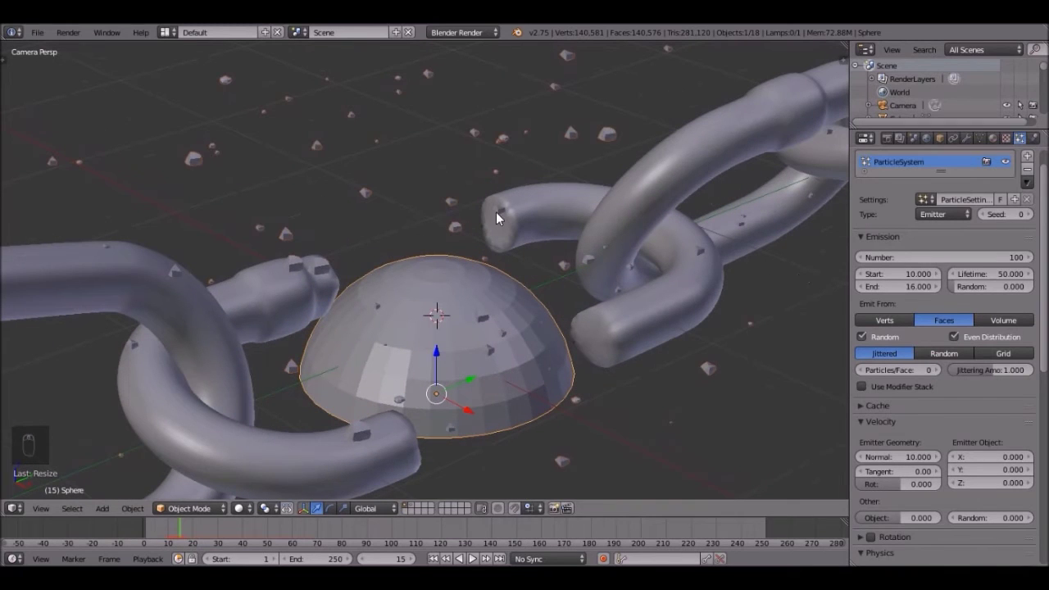
Show only layer 2 with the shard meshes and start adding a new mesh object there.
key("3")
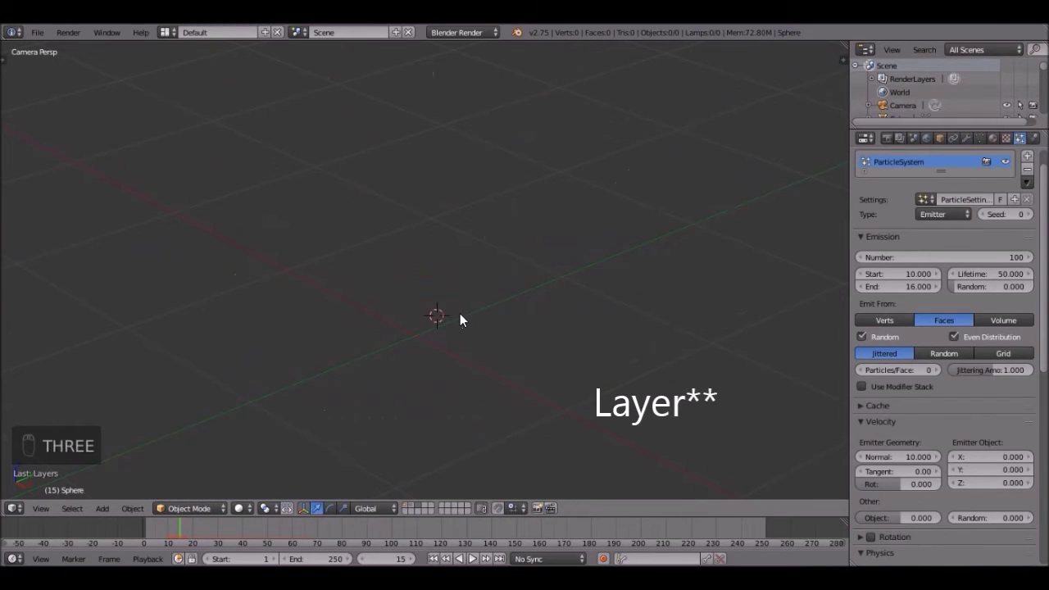
key("2")
scroll(420, 313, "down", 6)
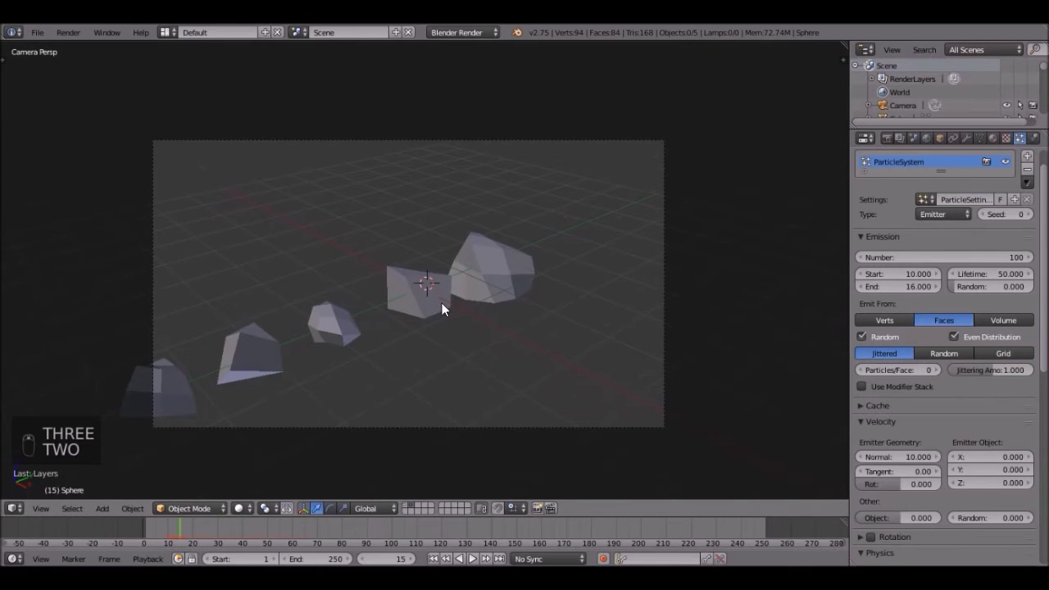
key("shift+a")
mouse_move(443, 305)
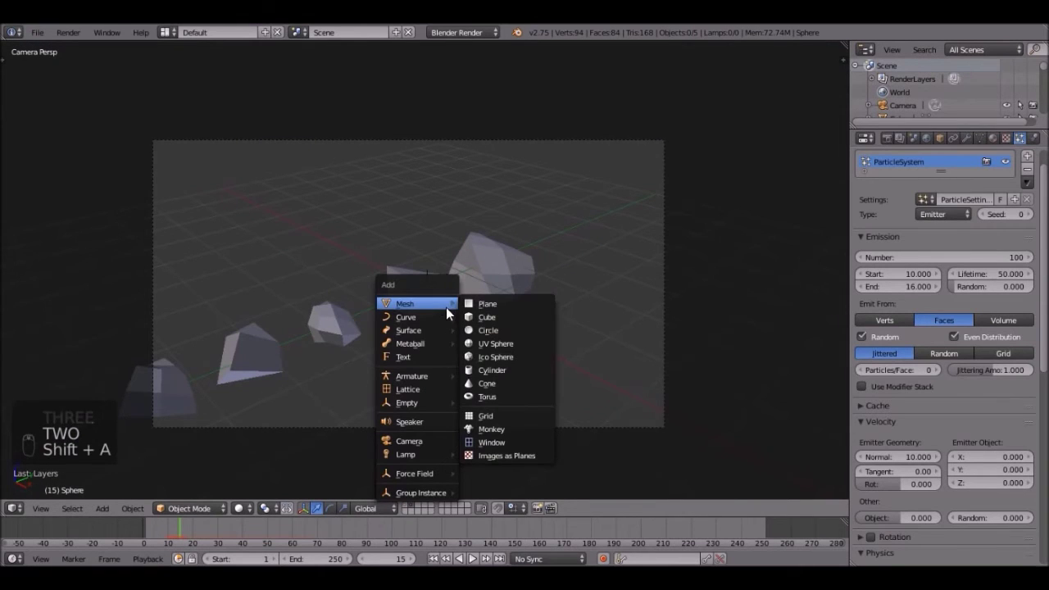
Add a UV sphere at the 3D cursor and set its segments to 8.
left_click(496, 345)
scroll(457, 282, "up", 2)
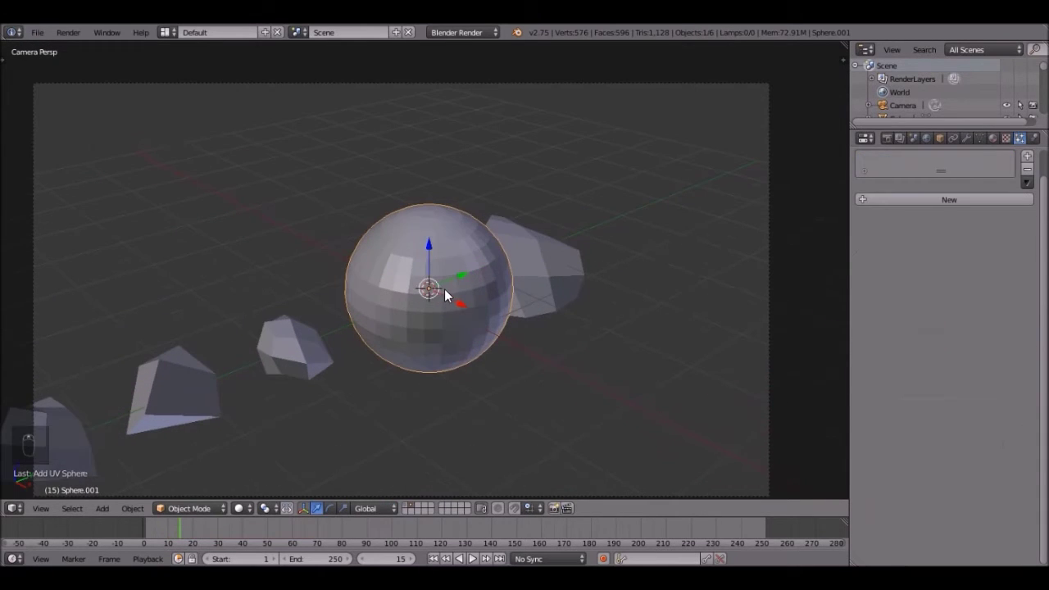
key("t")
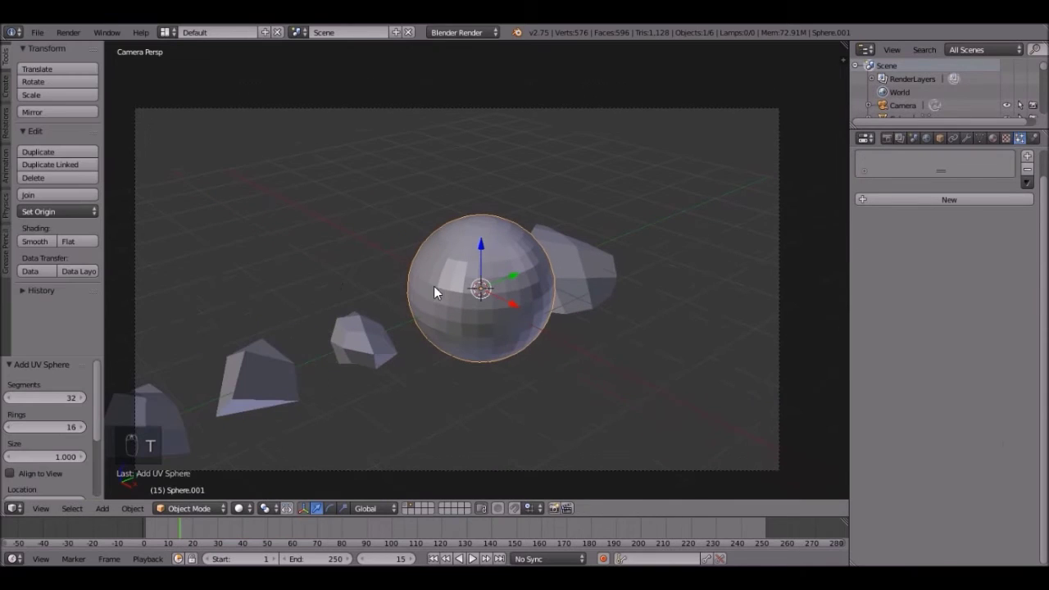
left_click(47, 399)
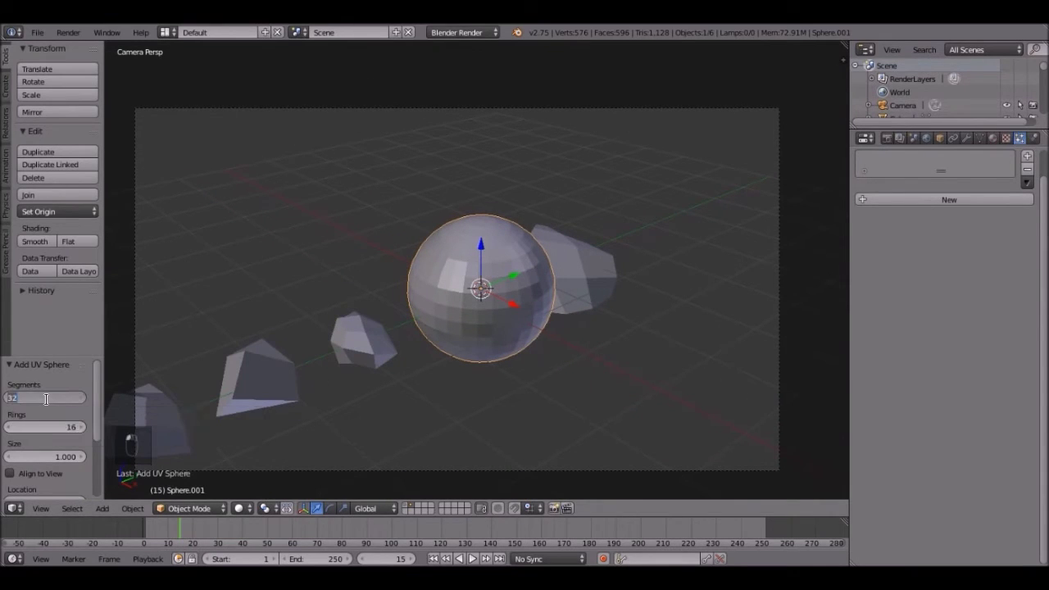
key("Return")
left_click(23, 396)
type("8")
key("Return")
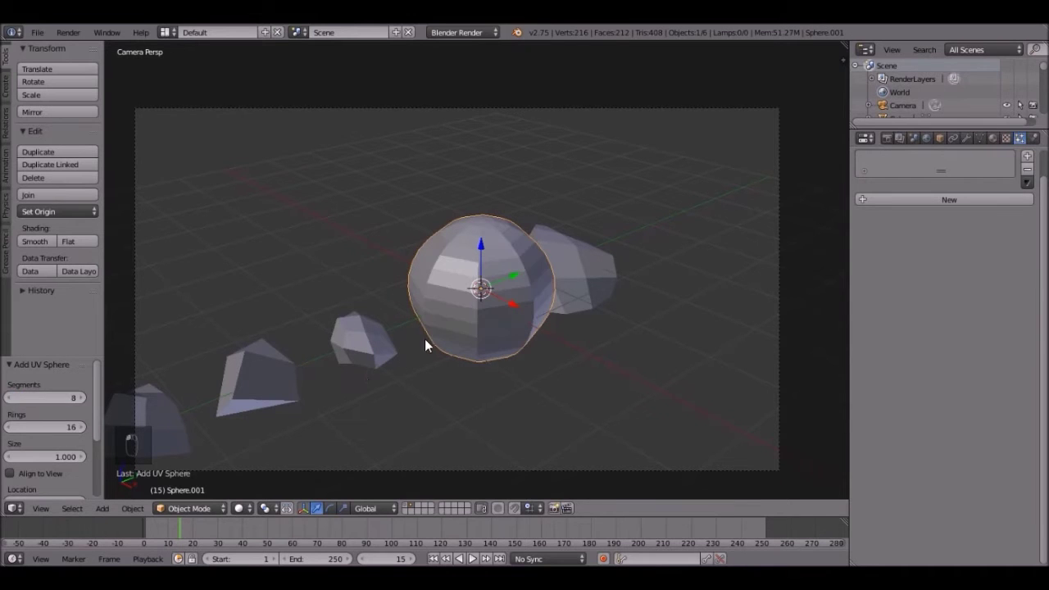
Apply smooth shading to the new sphere.
key("t")
key("s")
right_click(705, 195)
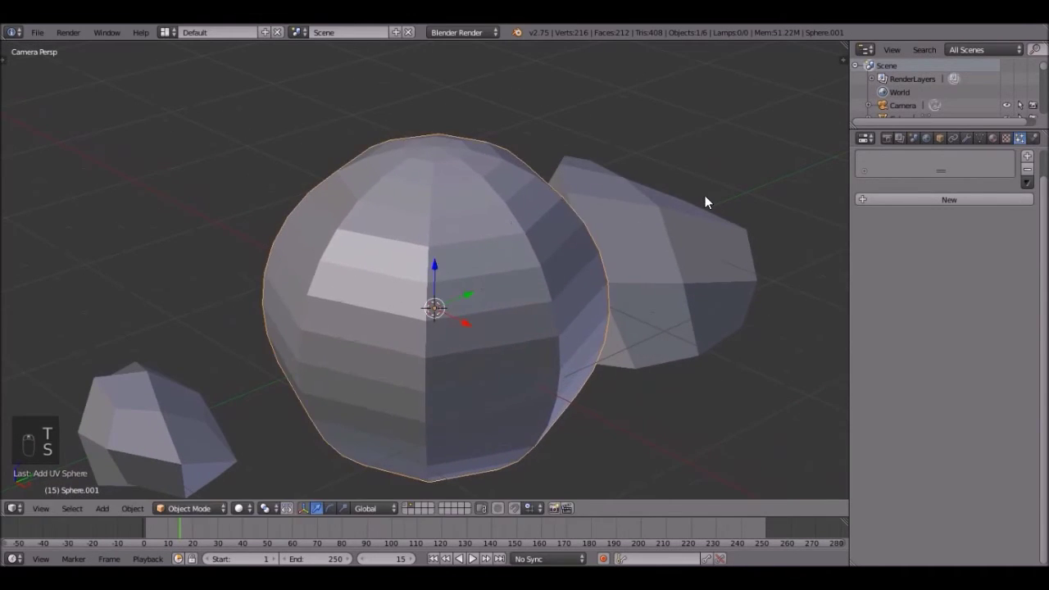
key("t")
left_click(41, 240)
key("t")
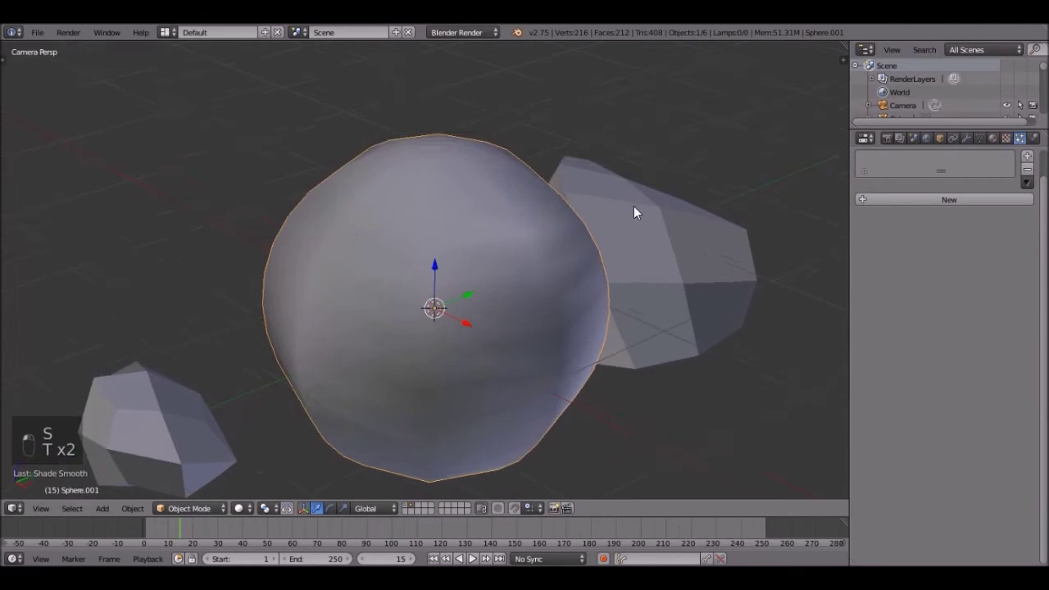
Scale the smooth sphere down and move it along the Y axis beyond the largest rock.
key("s")
left_click(456, 257)
middle_click_drag(456, 256, 502, 274)
left_click_drag(504, 261, 767, 239)
middle_click_drag(713, 246, 440, 295, "shift")
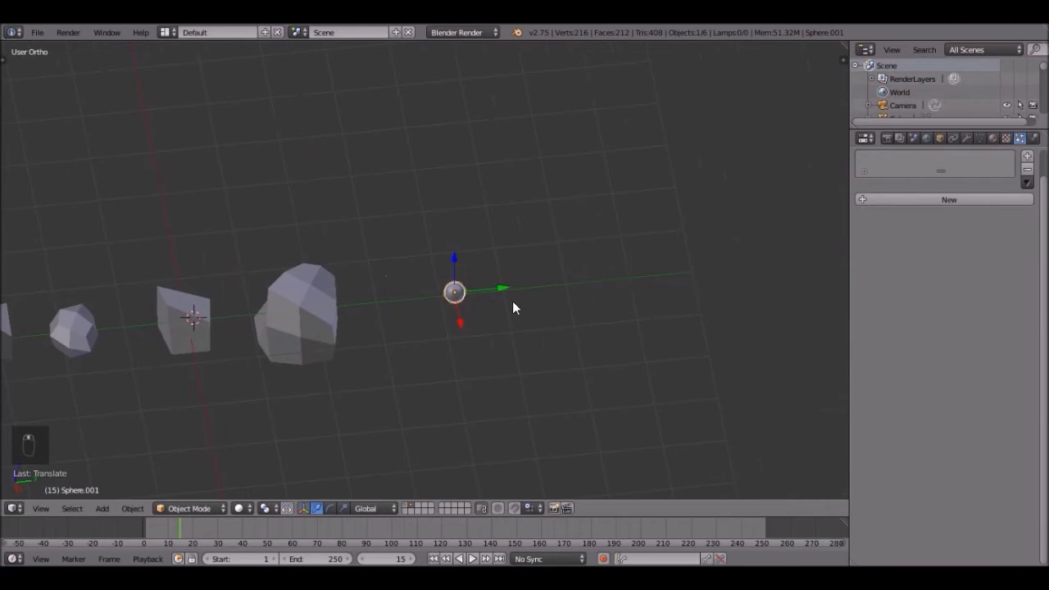
Shrink the small sphere further, to about 0.27 of its size.
scroll(655, 258, "up", 6)
key("s")
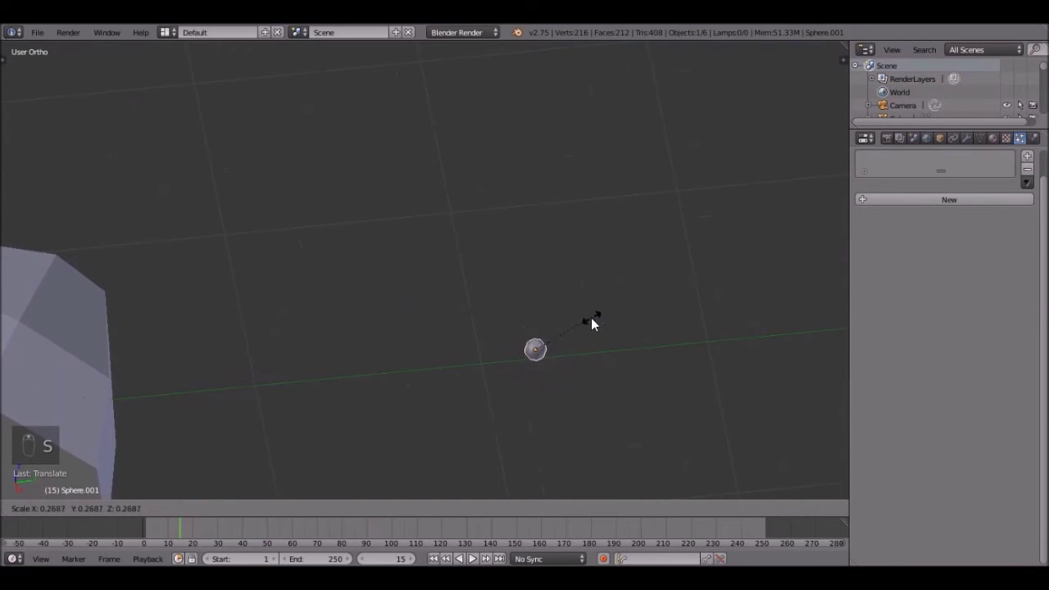
left_click(584, 311)
scroll(553, 286, "down", 4)
Rename the tiny sphere object as Spark.
key("n")
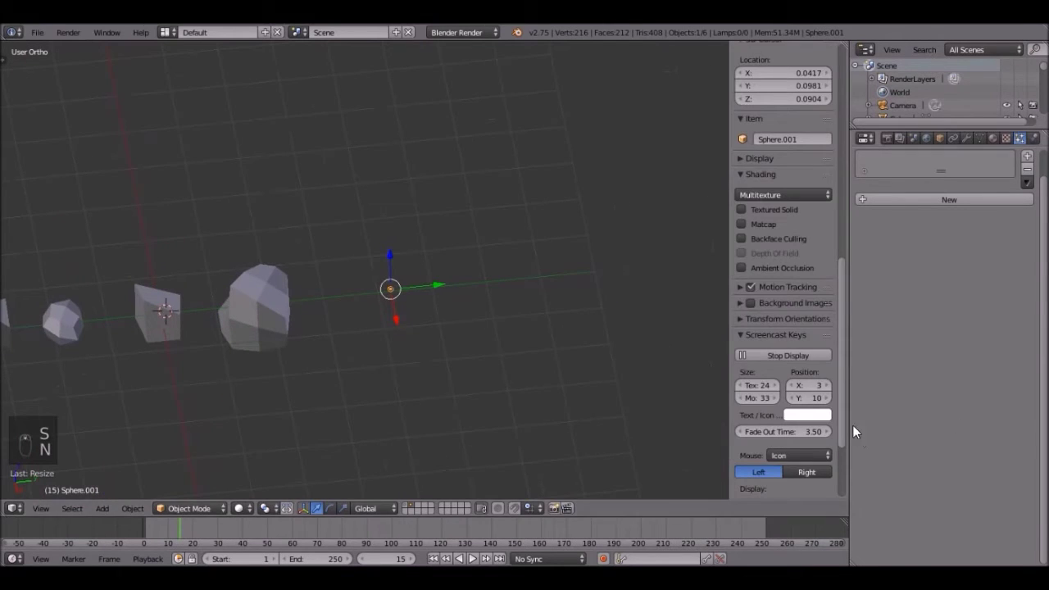
scroll(801, 355, "down", 3)
scroll(791, 300, "up", 1)
scroll(790, 300, "up", 3)
double_click(791, 191)
type("Sa")
key("BackSpace")
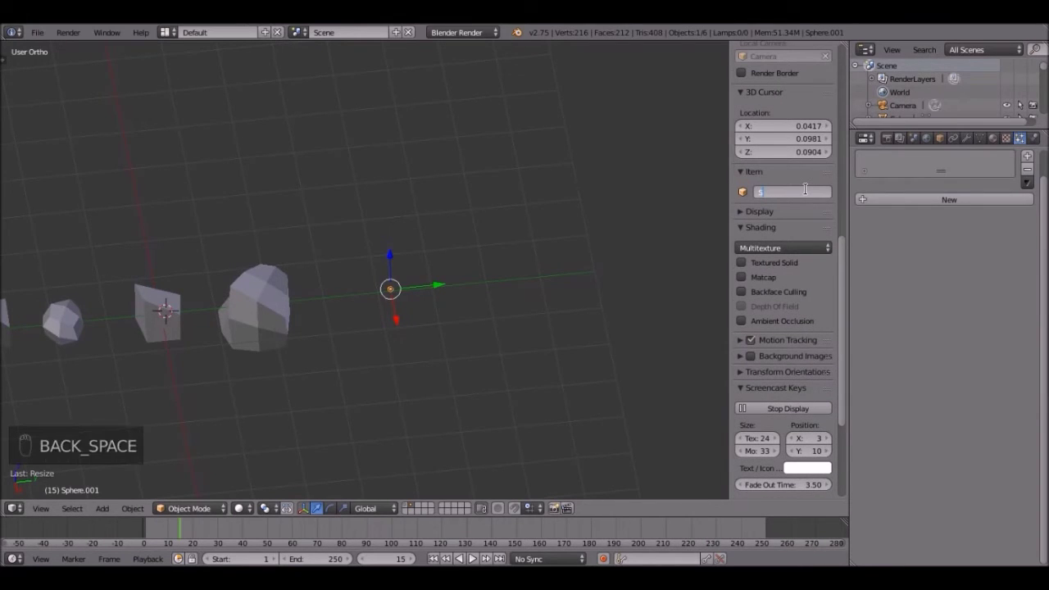
type("park")
key("Return")
key("n")
scroll(574, 272, "up", 4)
key("s")
right_click(534, 314)
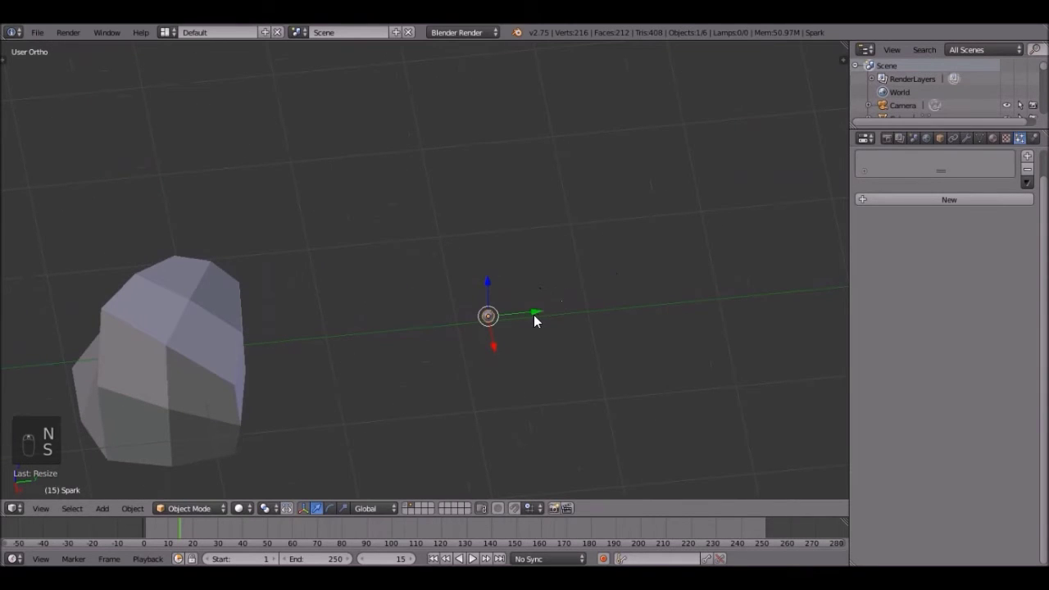
Show the chain's layer through the camera and add a second particle system to the dome-shaped emitter.
key("1")
scroll(382, 290, "down", 2)
right_click(138, 339)
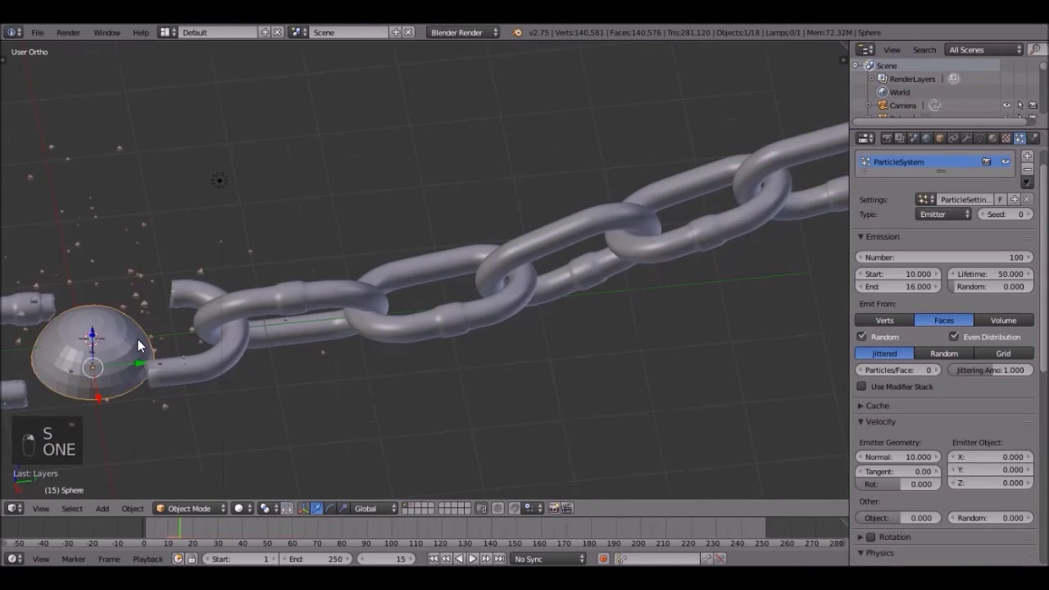
key("KP_0")
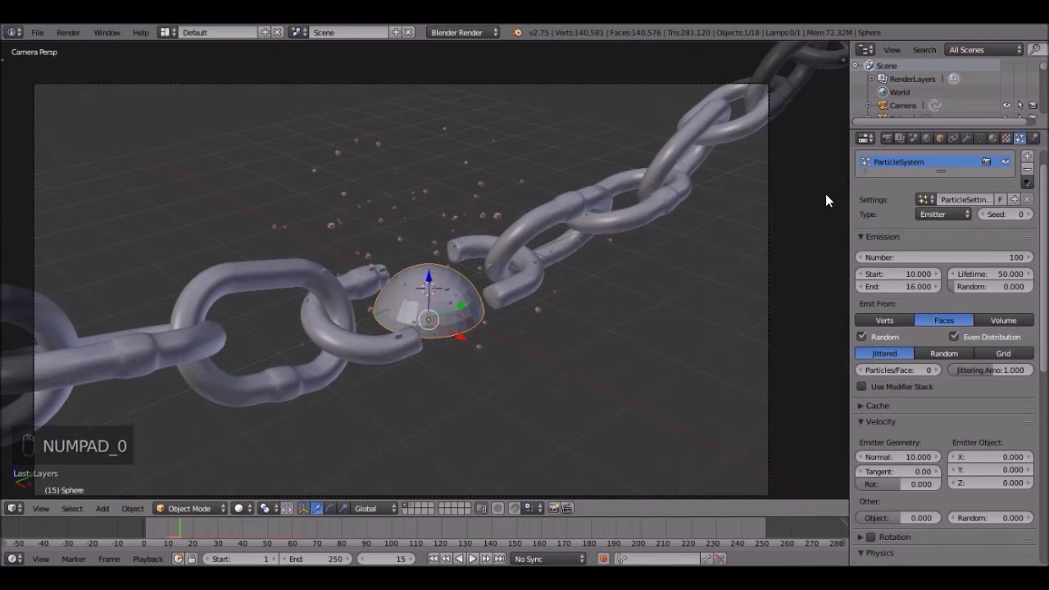
left_click(1028, 158)
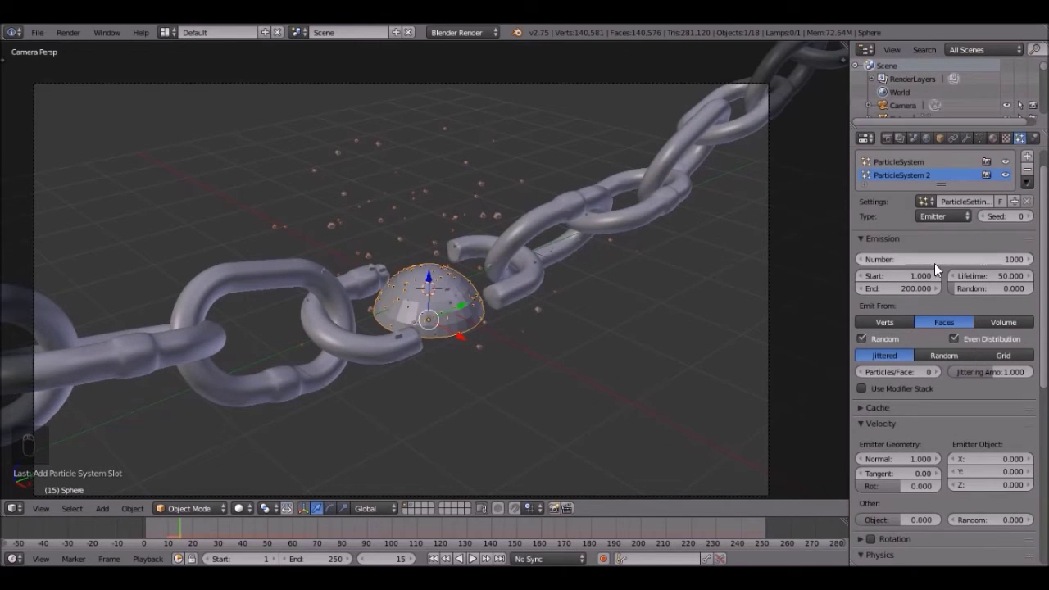
Set the second particle system's emission to start at frame 10 and end at 16, with random distribution.
left_click(892, 277)
type("10")
key("Tab")
type("16")
key("Return")
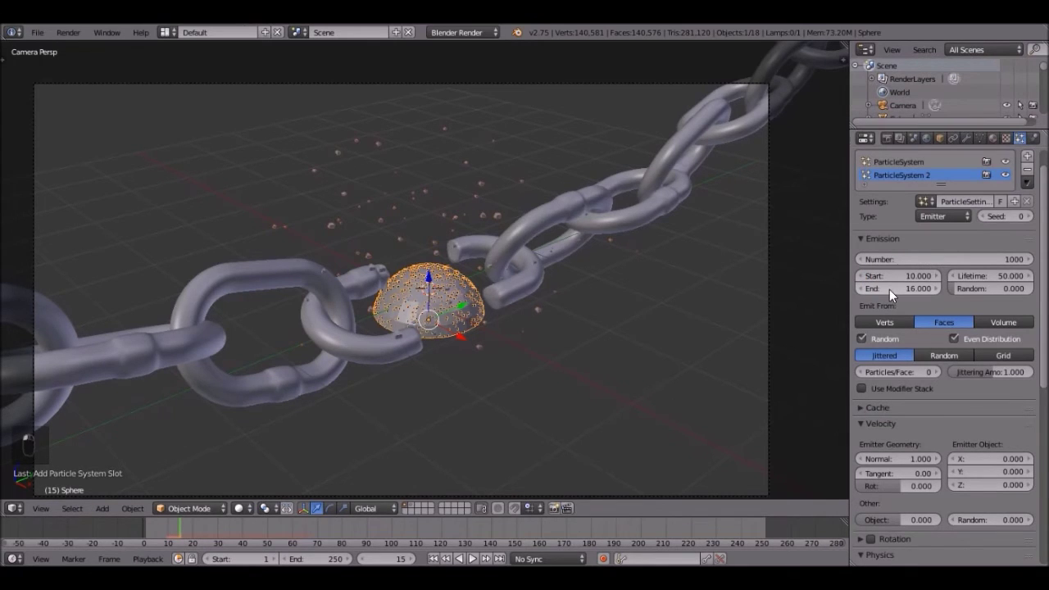
left_click(949, 354)
Render the second system's particles as objects, using Spark as the dupli object.
scroll(967, 377, "down", 3)
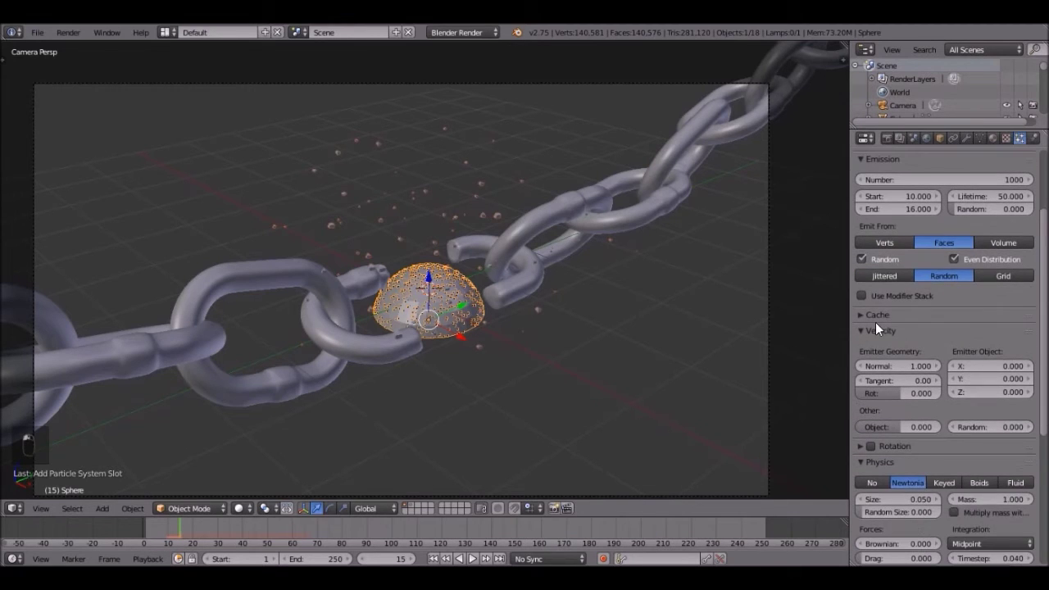
scroll(981, 406, "down", 7)
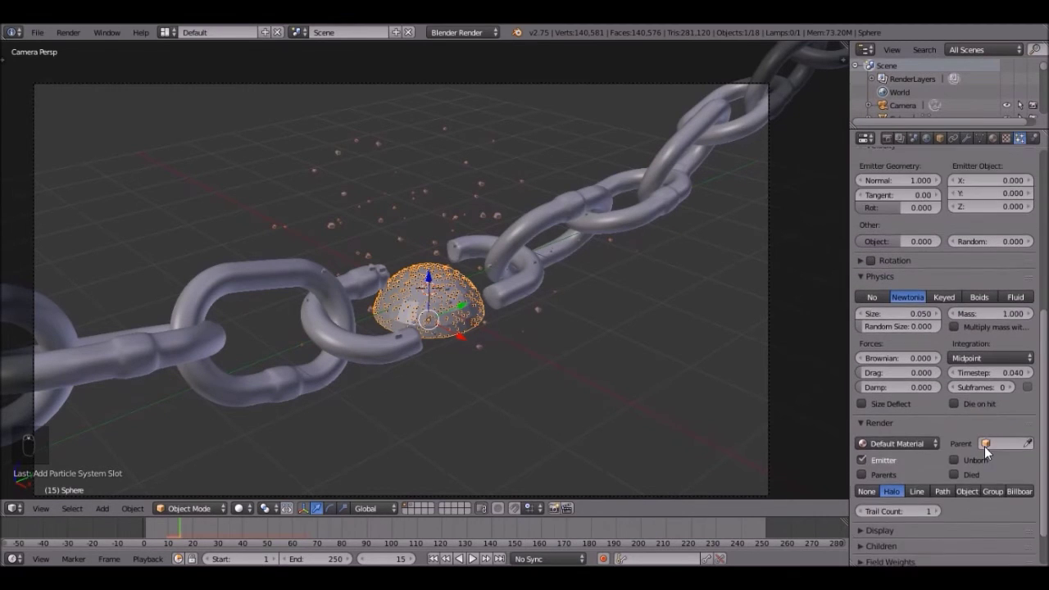
scroll(975, 443, "down", 2)
left_click(968, 438)
left_click(967, 459)
scroll(967, 460, "down", 7)
type("spar")
left_click(924, 319)
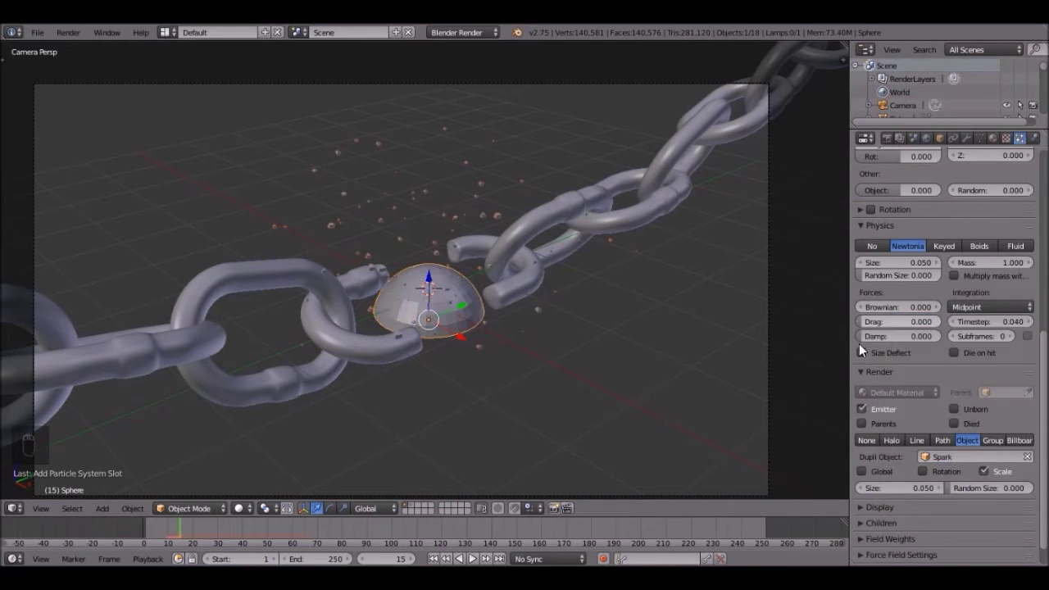
Raise the spark particles' size to 0.090 and their random size to 0.587.
scroll(549, 311, "up", 3)
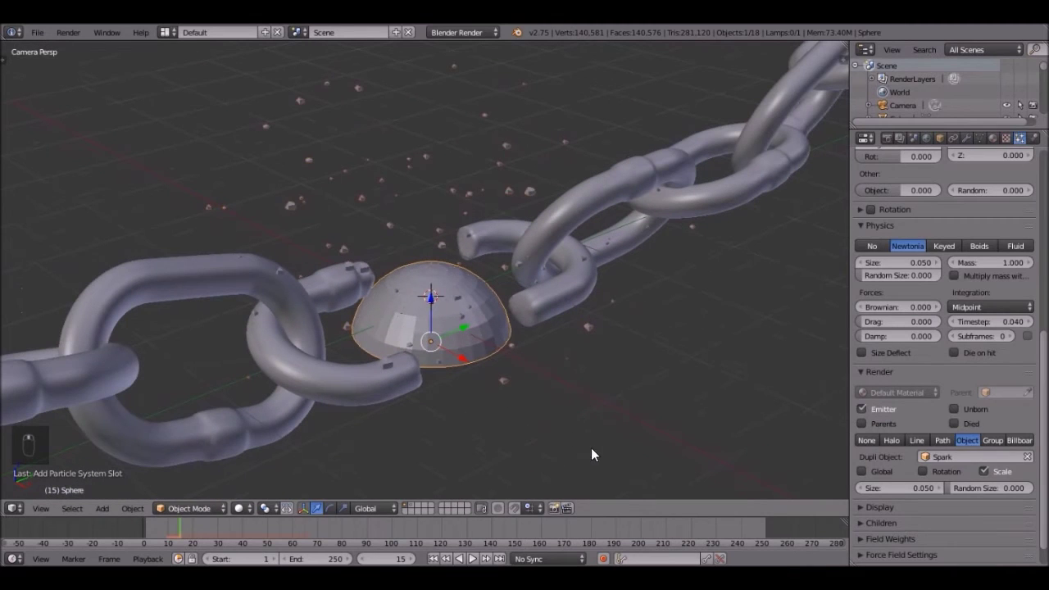
left_click(934, 263)
scroll(476, 378, "up", 6)
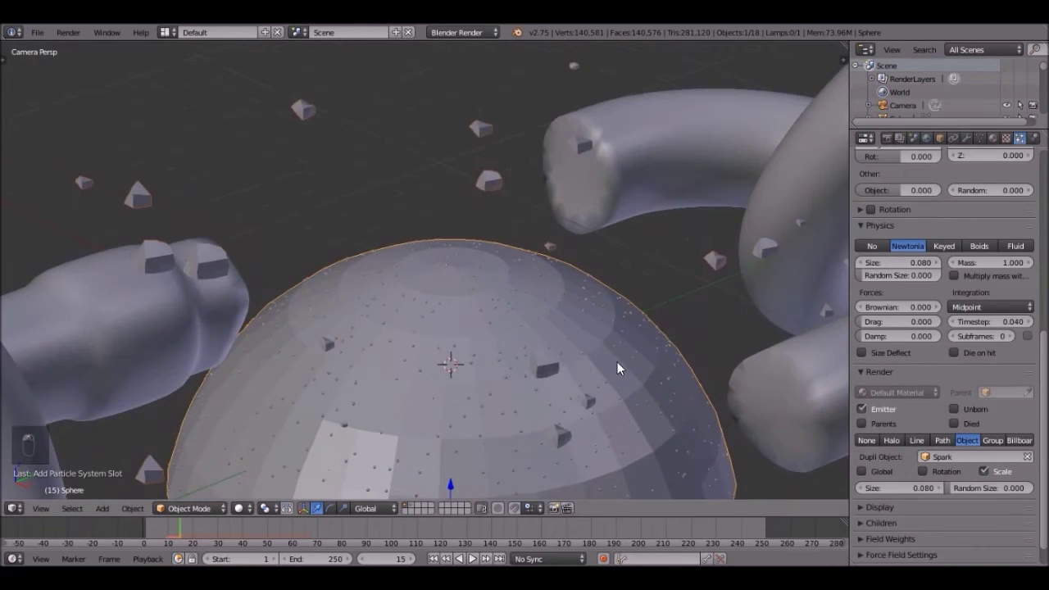
left_click(937, 263)
scroll(549, 351, "down", 2)
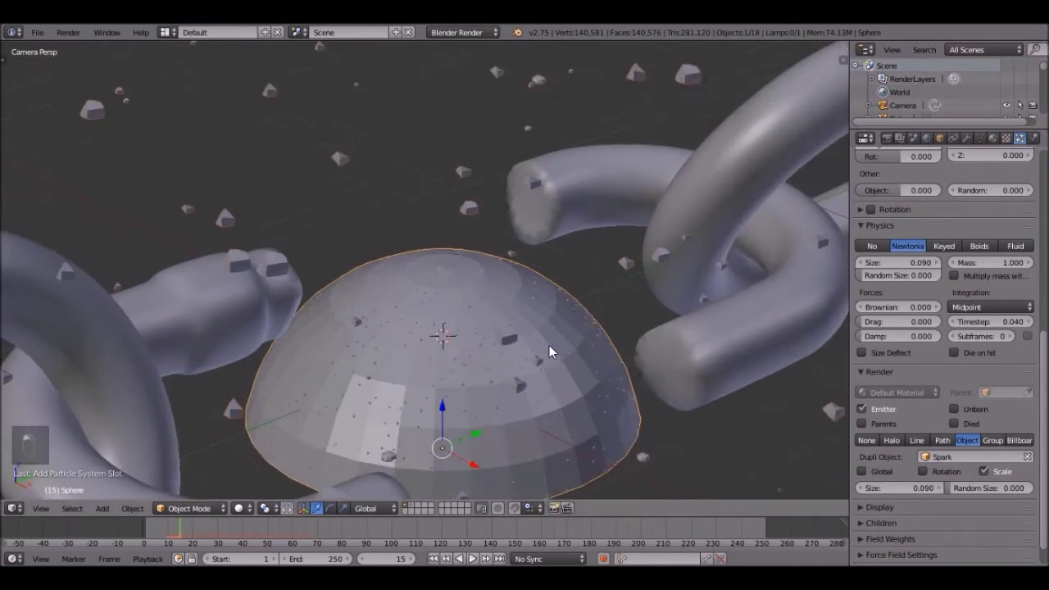
scroll(550, 351, "down", 7)
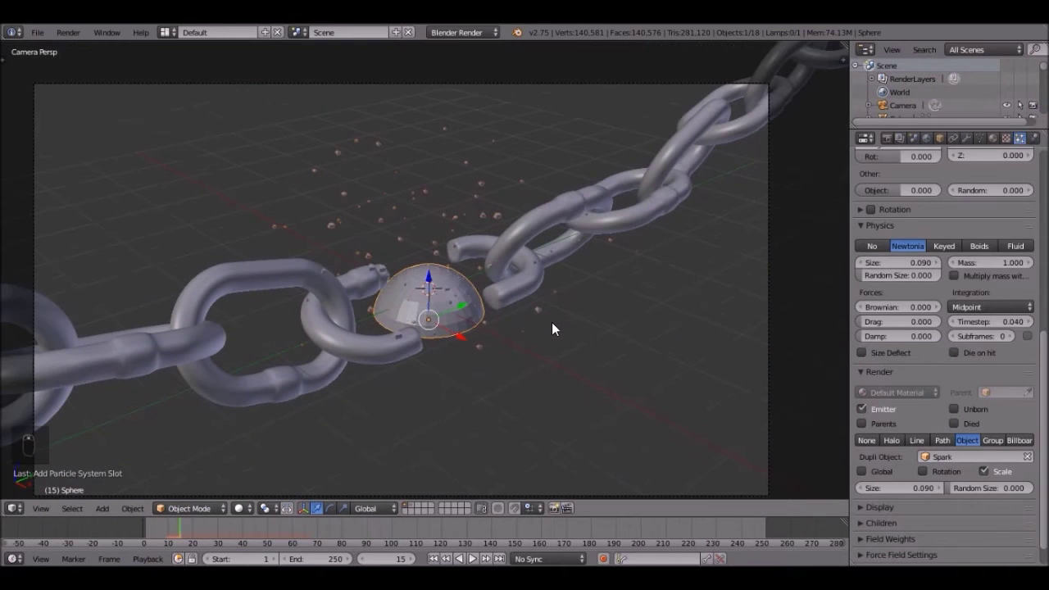
mouse_move(885, 275)
left_mouse_down()
mouse_move(913, 275)
mouse_move(897, 276)
left_mouse_up()
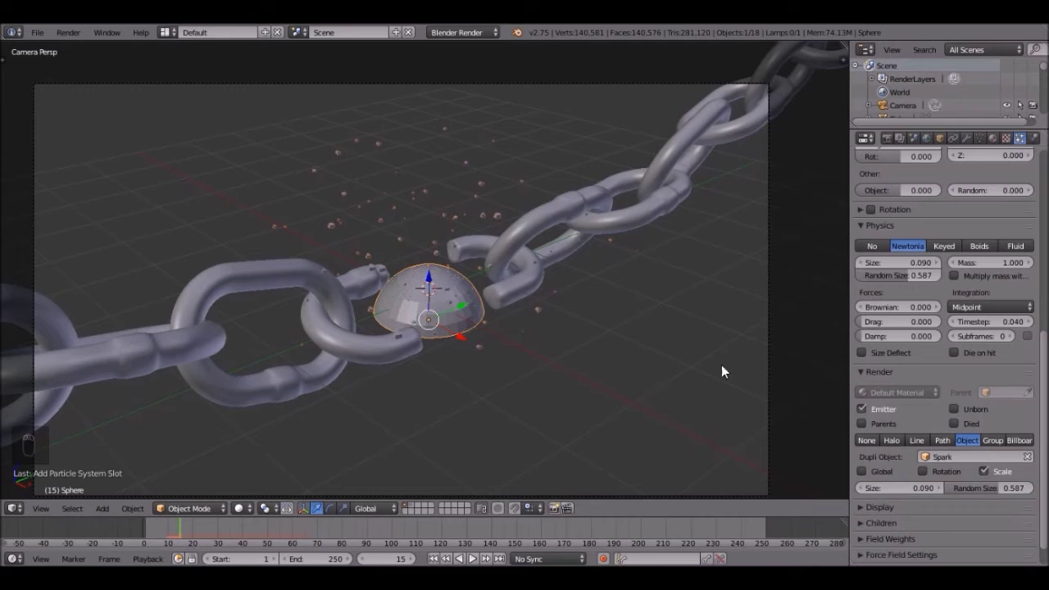
scroll(896, 410, "down", 1)
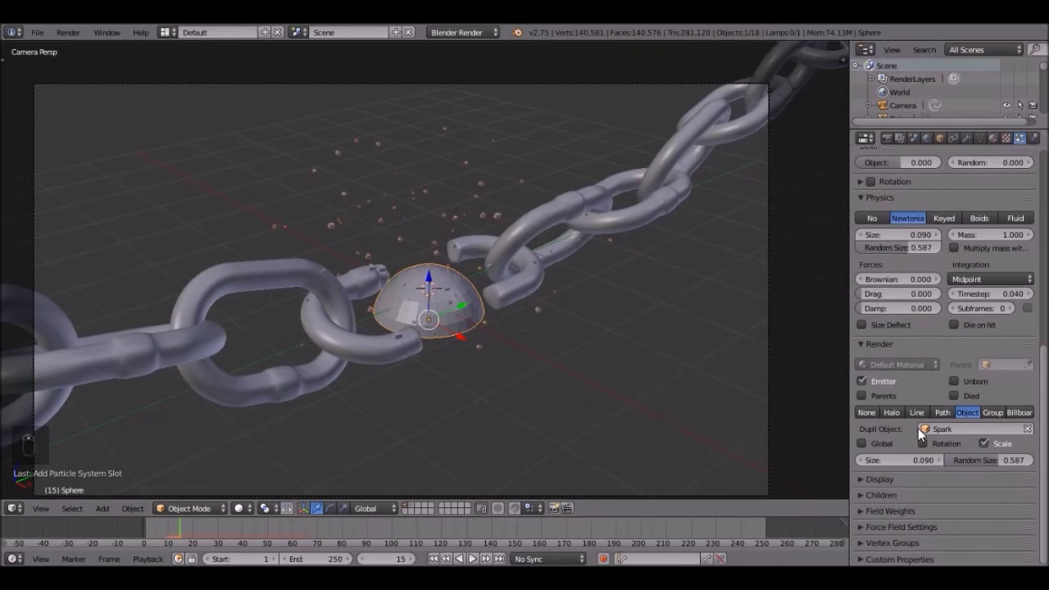
Increase the spark particles' size to 0.110.
left_click(936, 235)
scroll(535, 338, "down", 2)
scroll(536, 337, "up", 2)
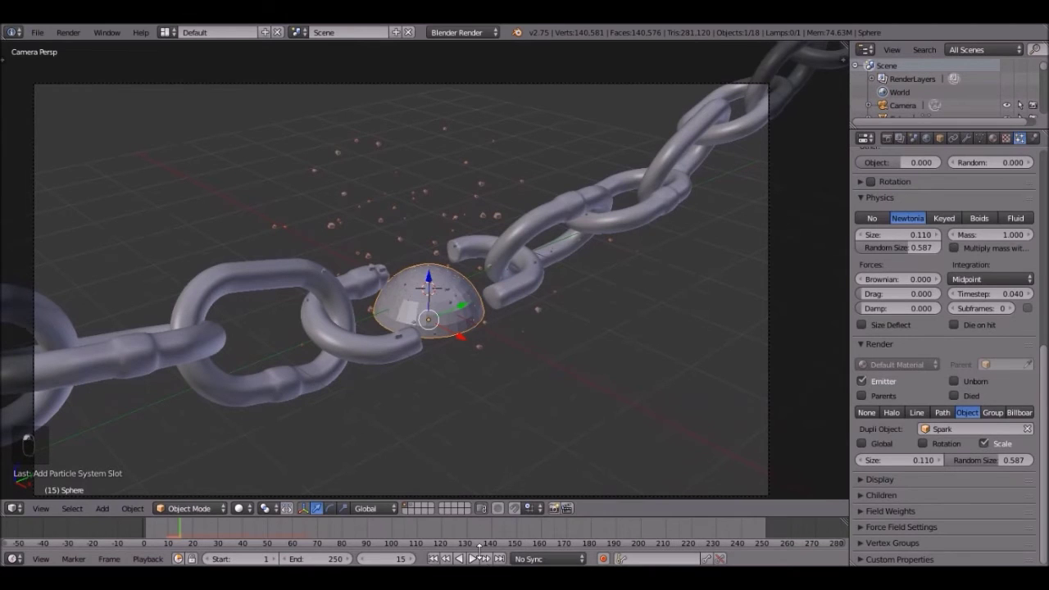
Play the burst from the first frame and set the sparks' normal emission velocity to 15.
left_click(448, 559)
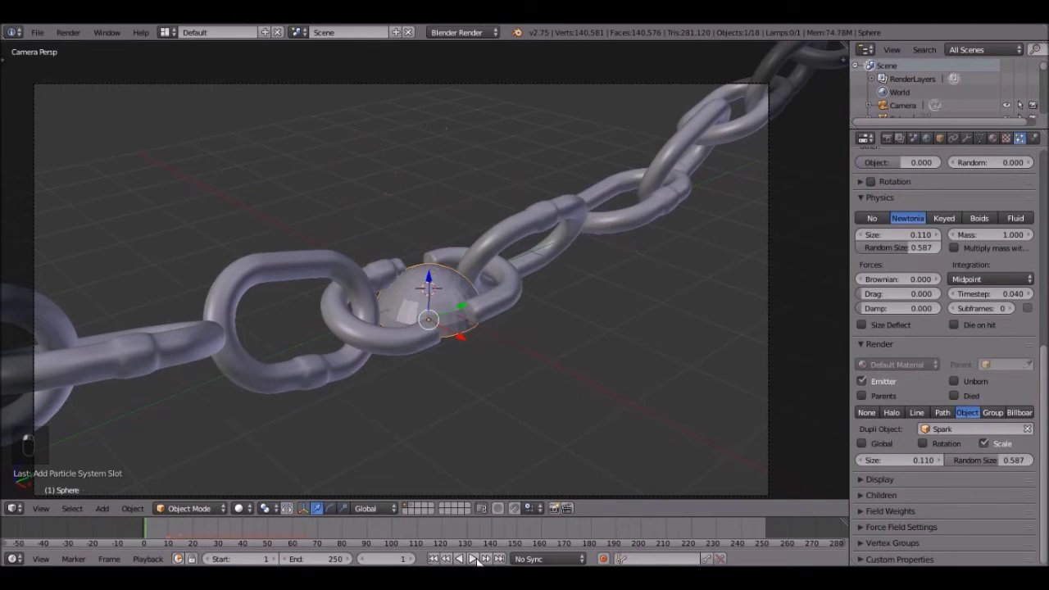
left_click(473, 559)
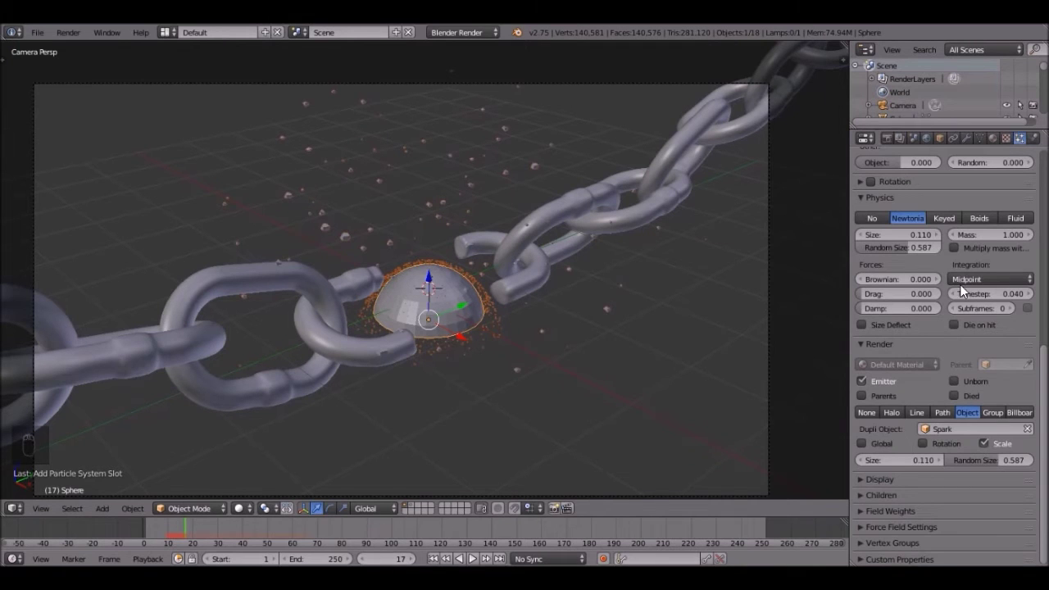
scroll(960, 285, "up", 5)
left_click(900, 235)
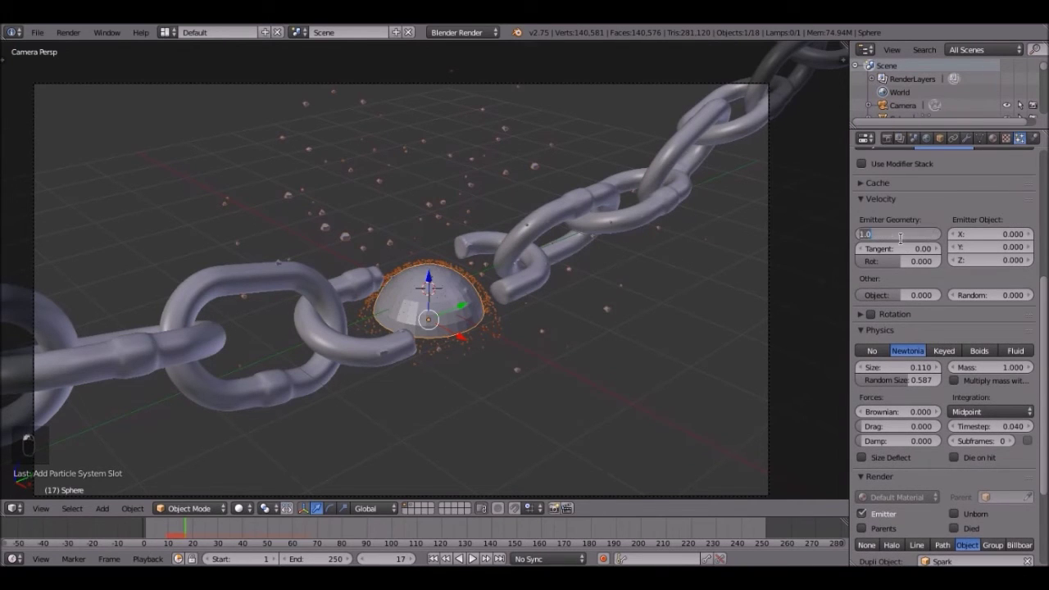
type("15")
key("Return")
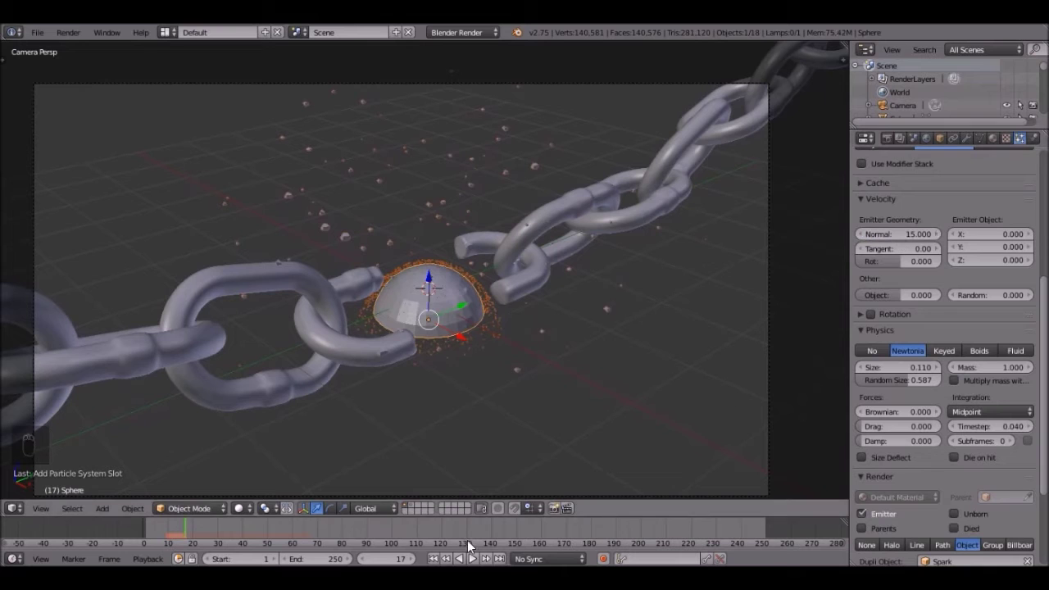
Replay the animation from the start and inspect the spark burst at frame 15.
left_click(433, 558)
left_click(473, 559)
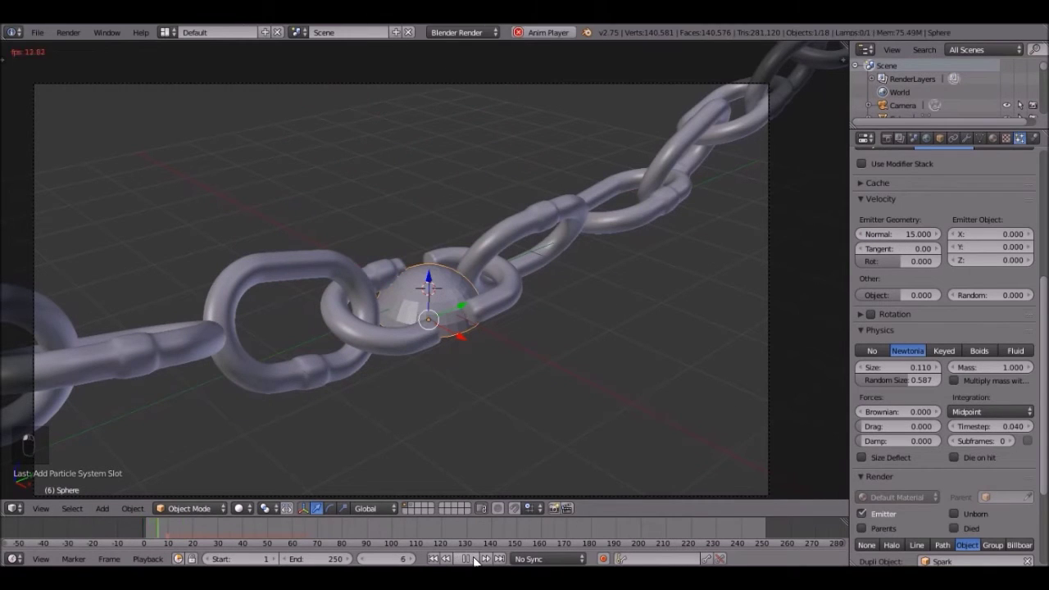
left_click(474, 559)
left_click(395, 559)
type("15")
key("Return")
scroll(479, 359, "up", 3)
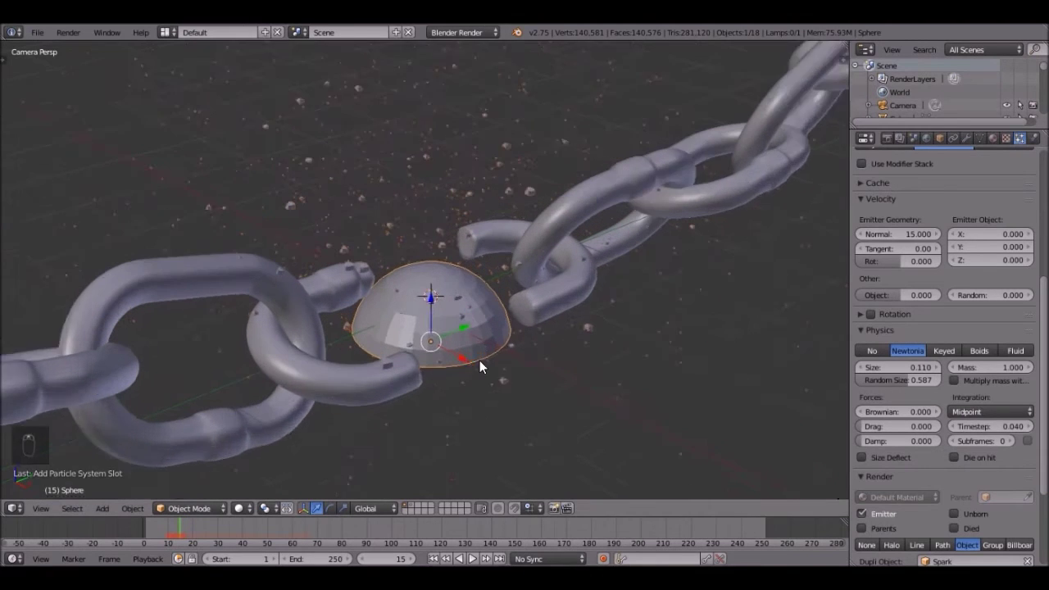
Set the number of spark particles to 500 and replay the animation from the first frame.
scroll(934, 262, "up", 8)
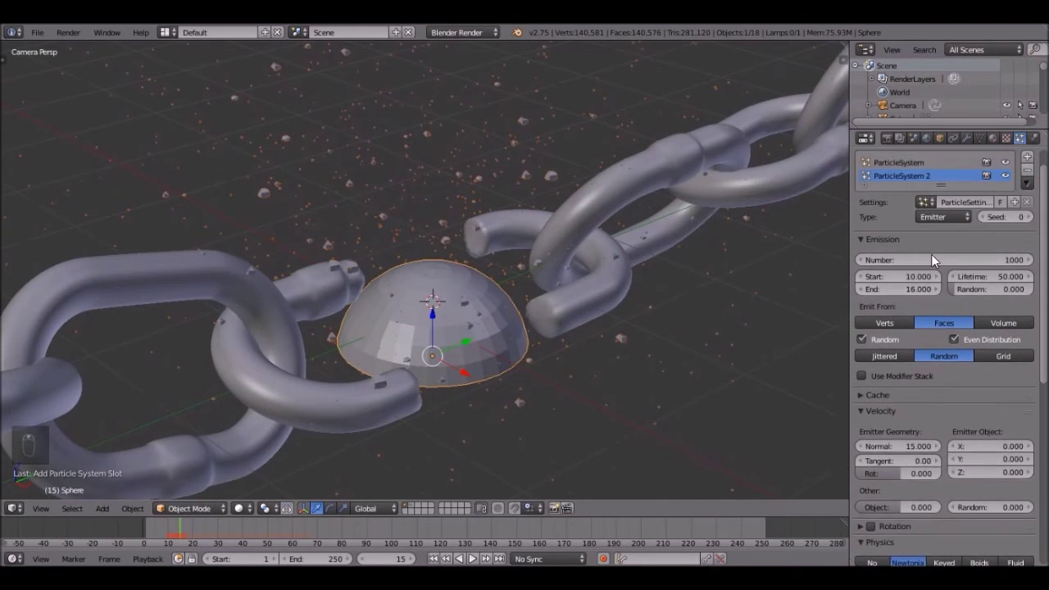
left_click(909, 285)
type("500")
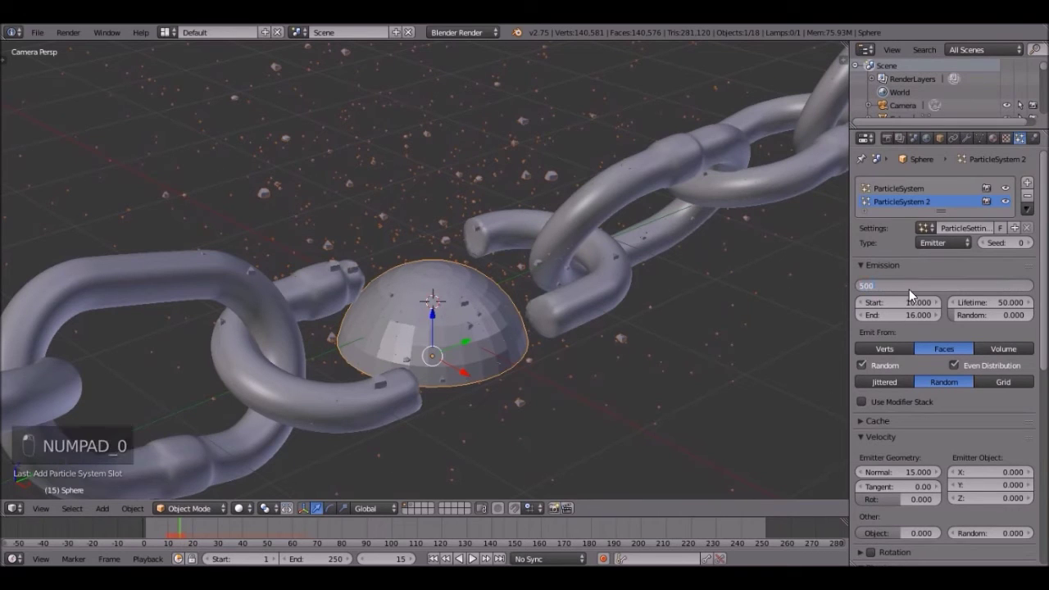
key("Return")
scroll(658, 326, "down", 4)
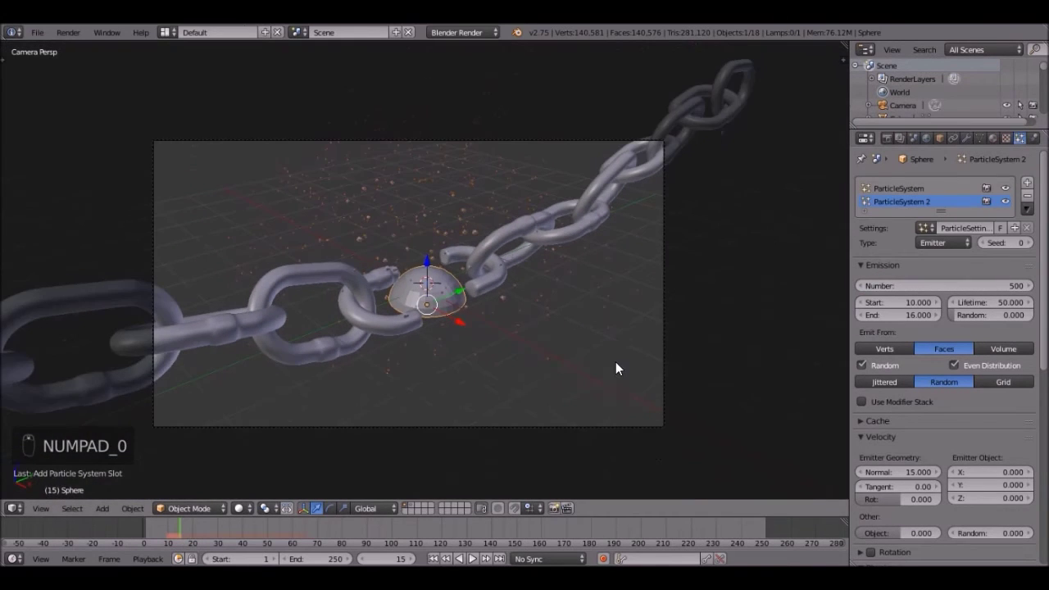
scroll(613, 368, "up", 1)
left_click(472, 558)
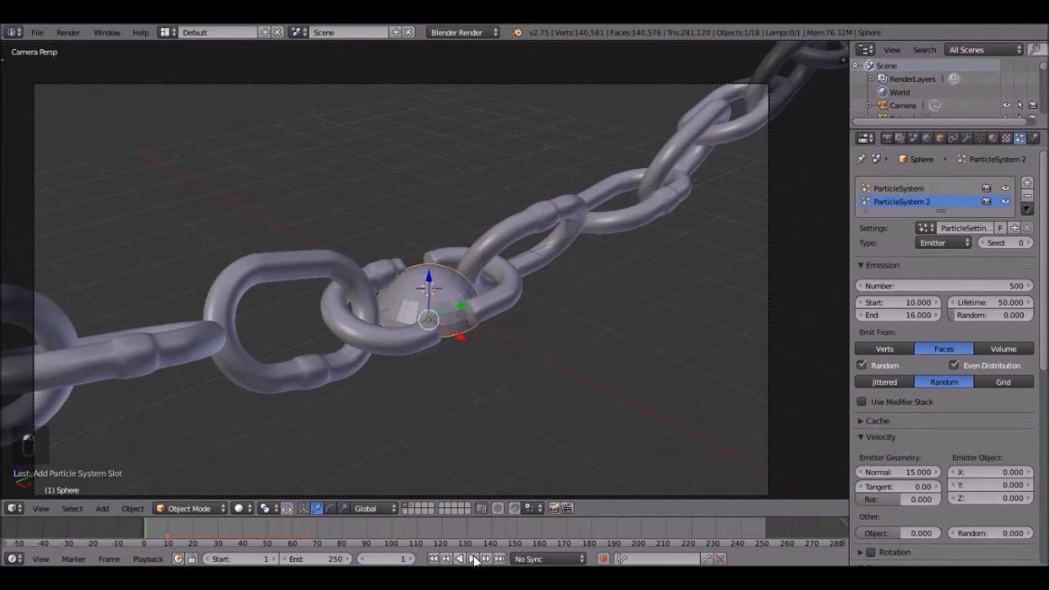
Play the burst and stop on frame 15 to inspect the spark density in the camera view.
left_click(473, 558)
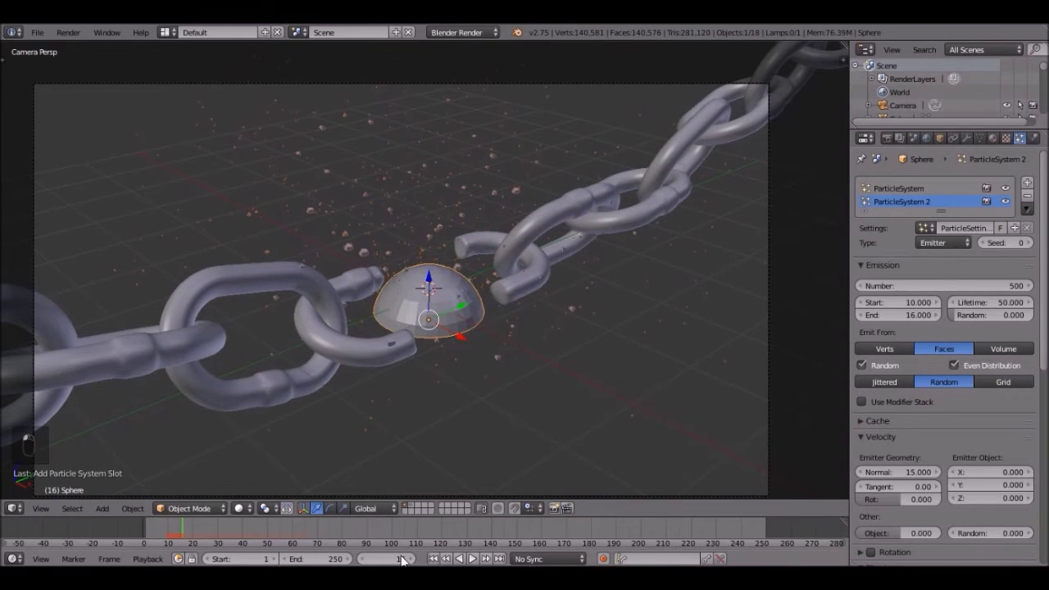
key("Left")
scroll(445, 361, "down", 3)
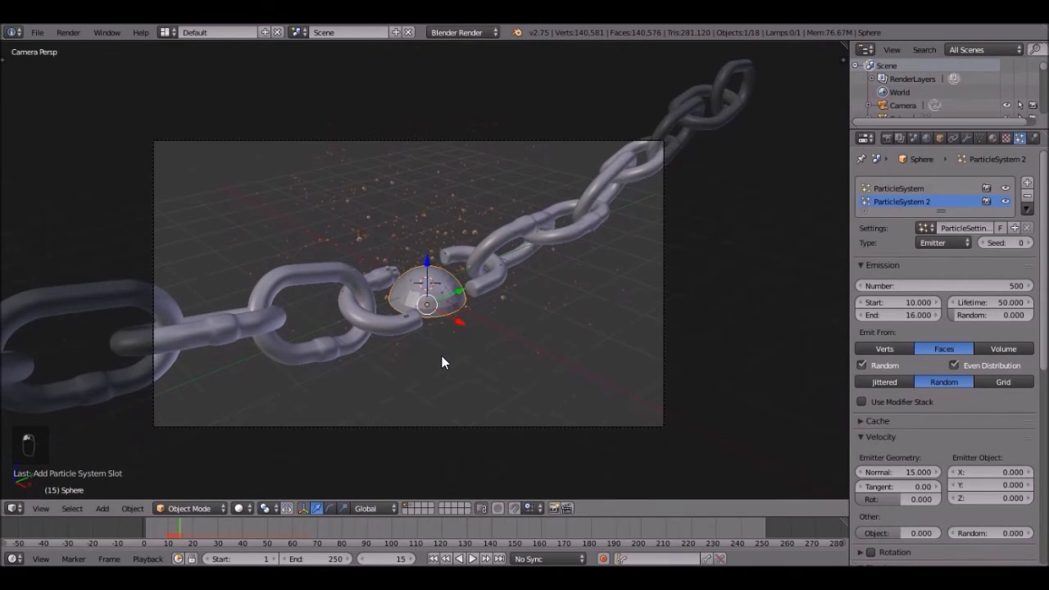
Set the number of spark particles to 300 and replay the animation from the first frame.
left_click(893, 283)
type("300")
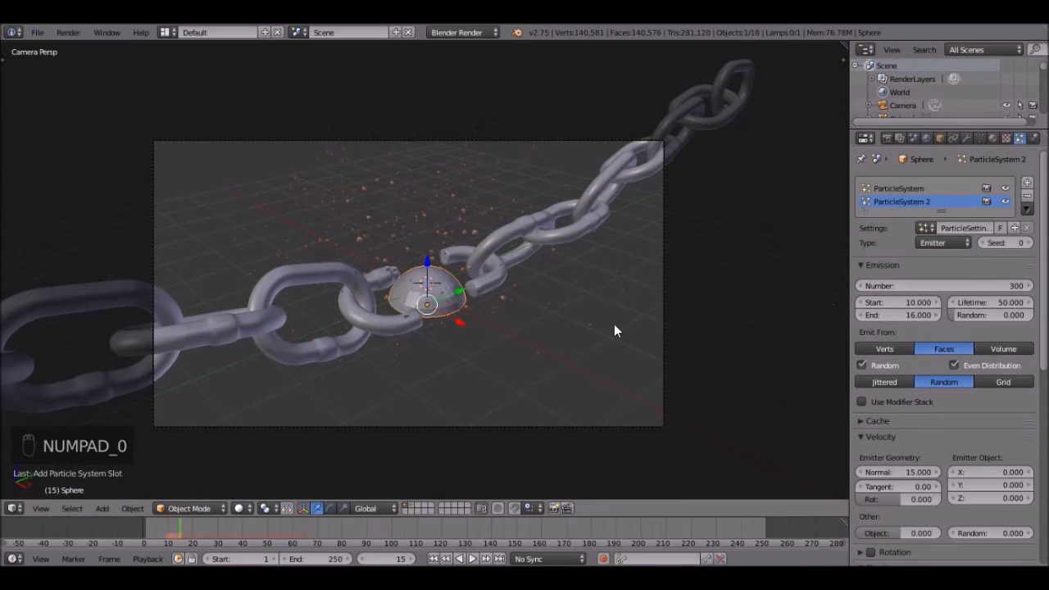
scroll(614, 323, "up", 3)
left_click(433, 558)
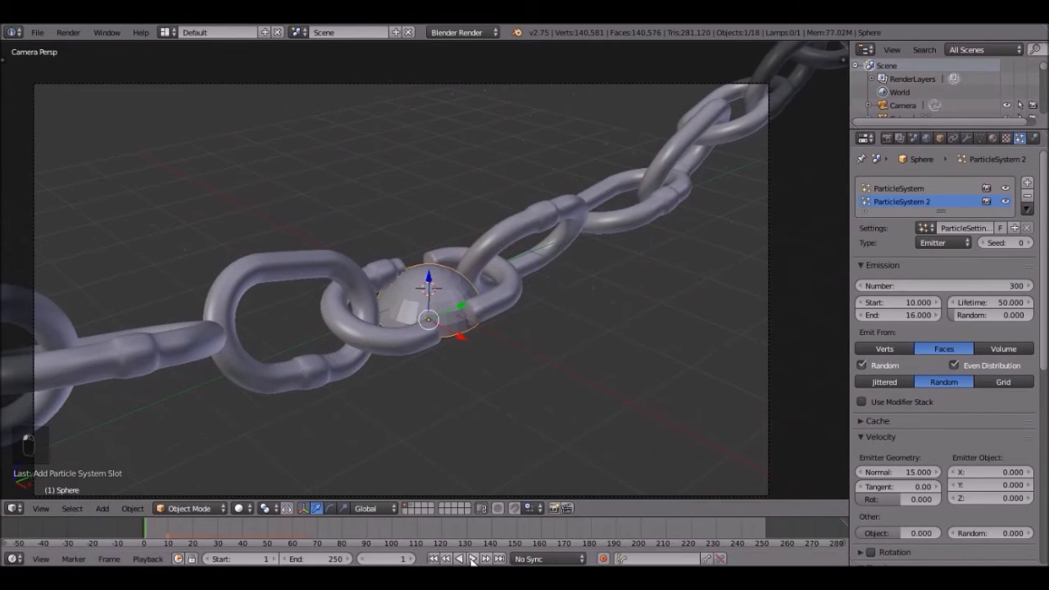
left_click(472, 559)
left_click(472, 559)
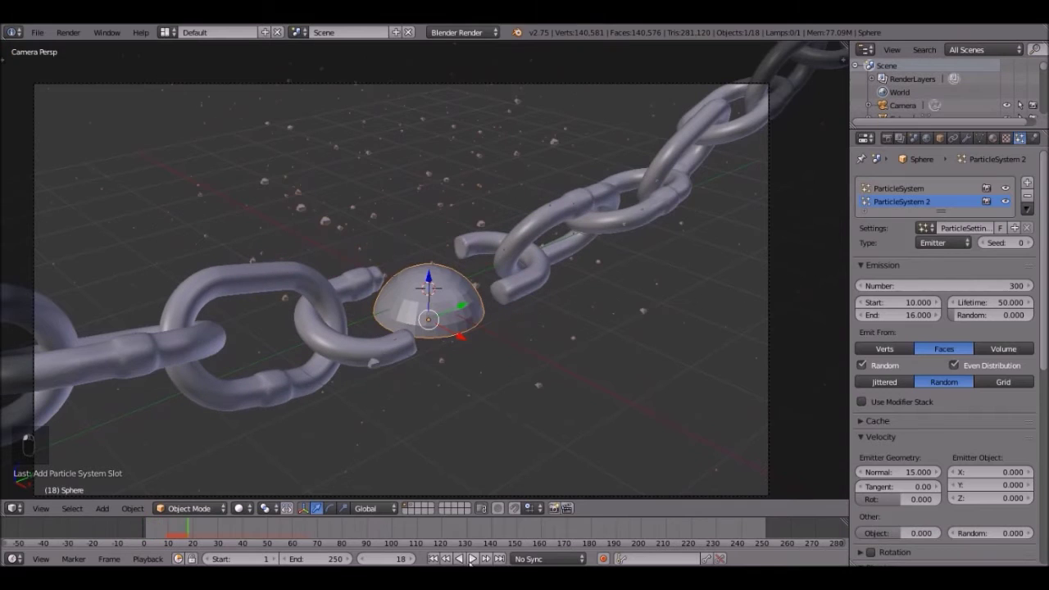
Go to frame 15 and inspect the thinner spark burst around the broken chain.
left_click(366, 559)
scroll(576, 312, "down", 2)
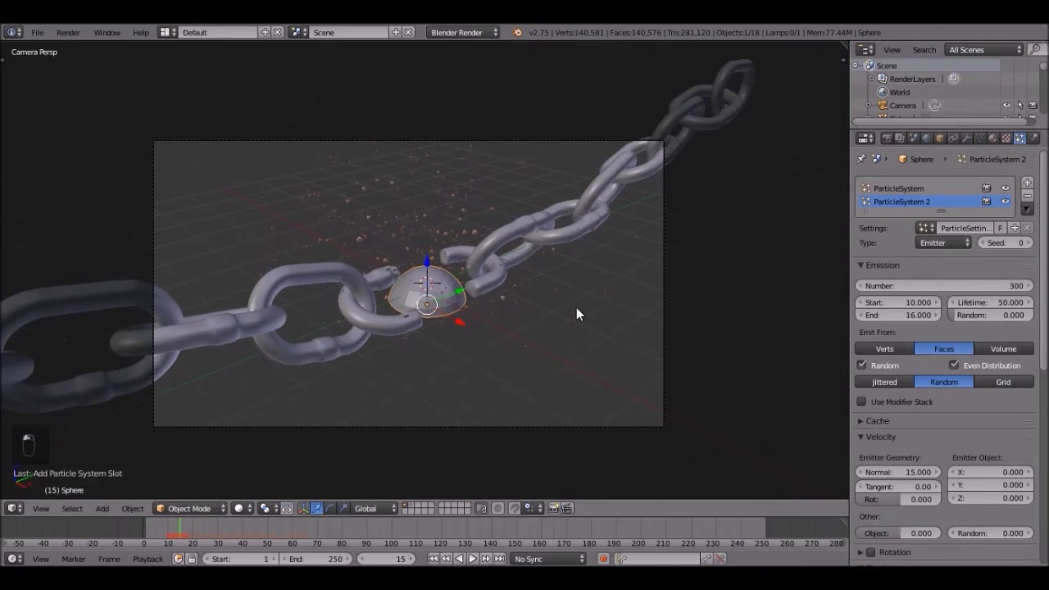
scroll(576, 307, "up", 3)
scroll(556, 318, "down", 2)
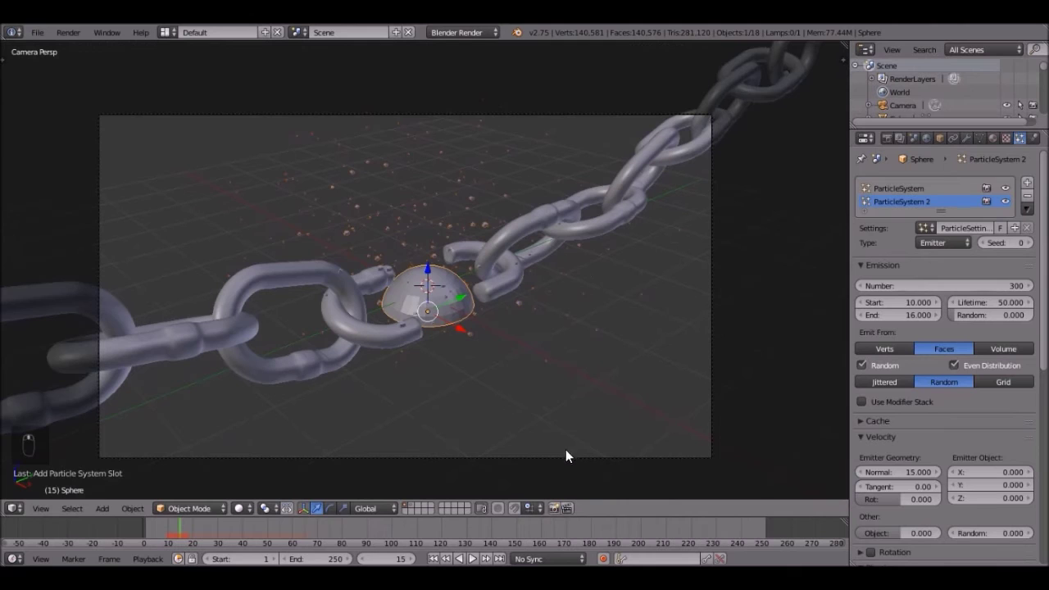
Select the Spark sphere on the second layer, switch the renderer to Cycles Render and give the sphere a new material.
left_click(411, 506)
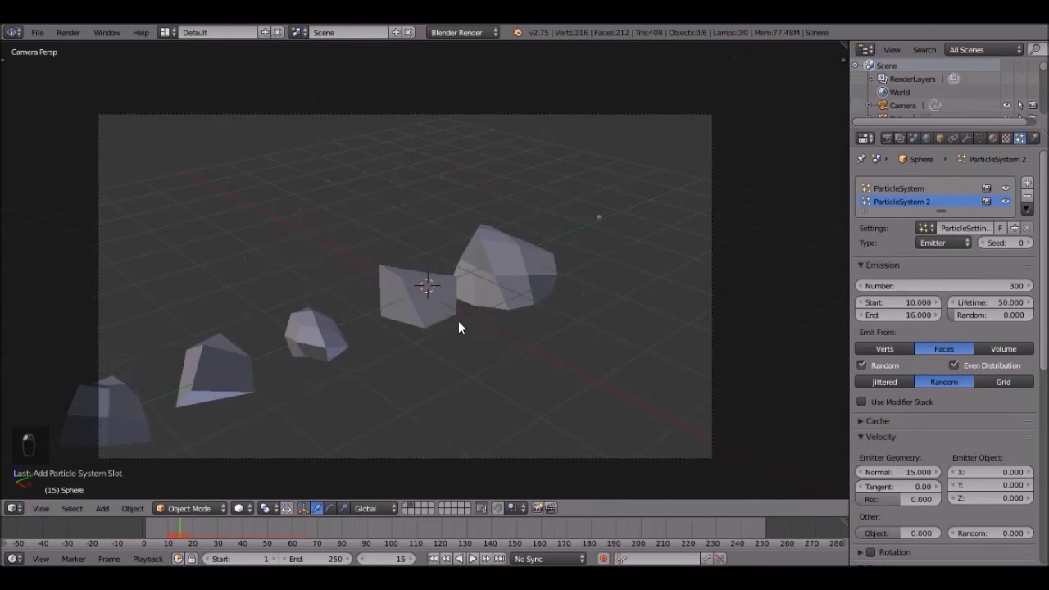
right_click(599, 218)
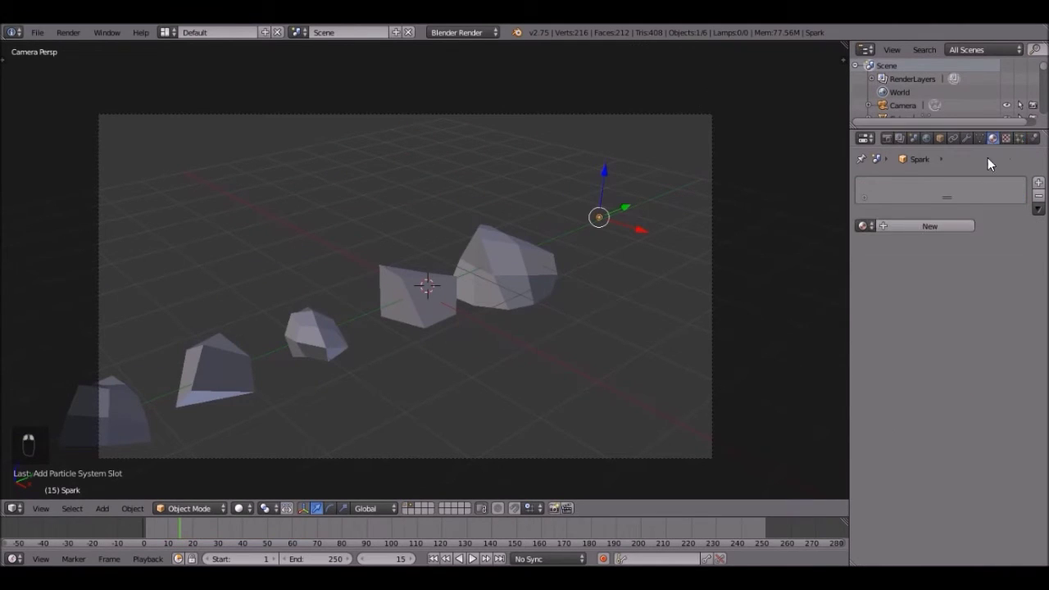
left_click(463, 32)
left_click(480, 76)
left_click(908, 223)
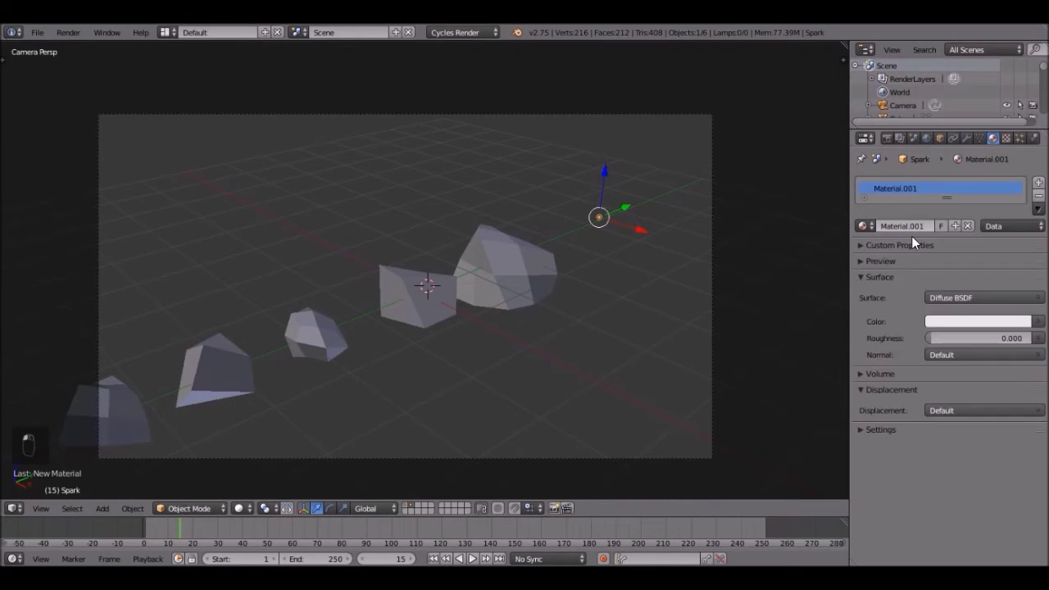
Make the Spark material an Emission shader with a pale orange color and a strength of 5.
left_click(932, 298)
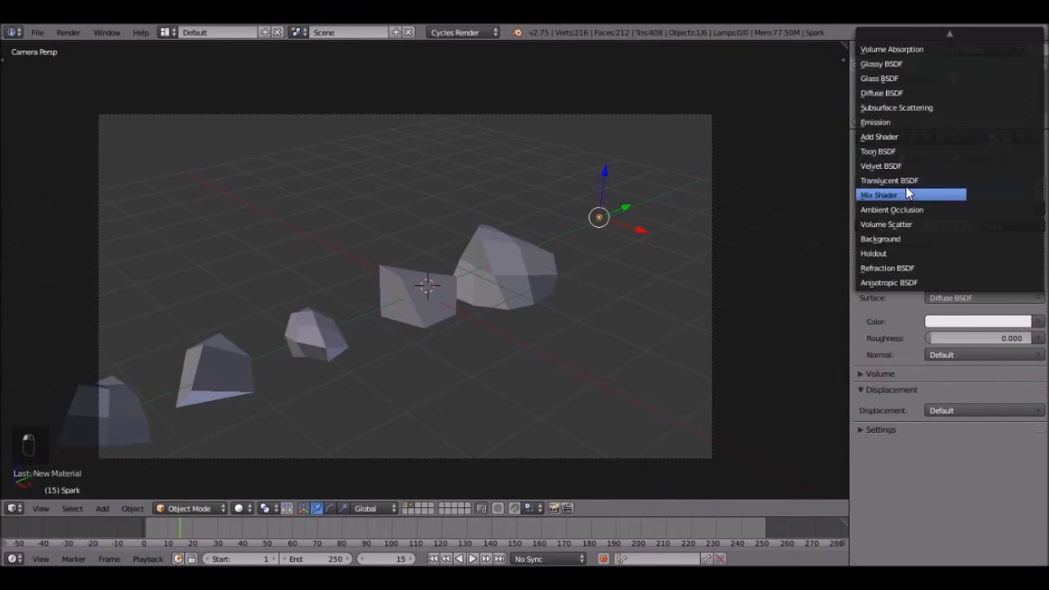
left_click(894, 121)
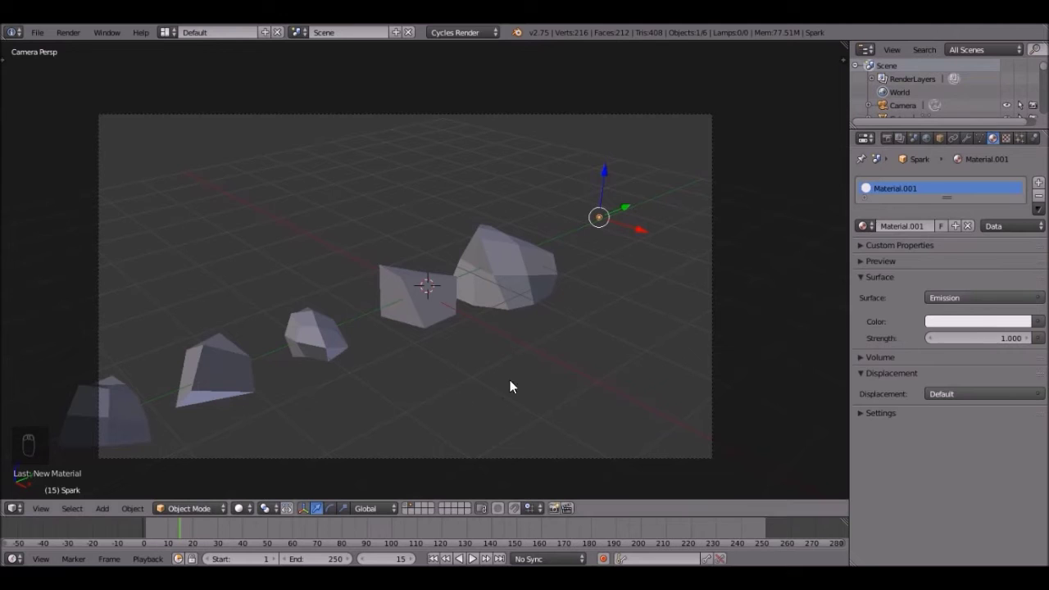
left_click(949, 319)
left_click_drag(961, 183, 949, 195)
left_click(947, 338)
type("5")
key("Return")
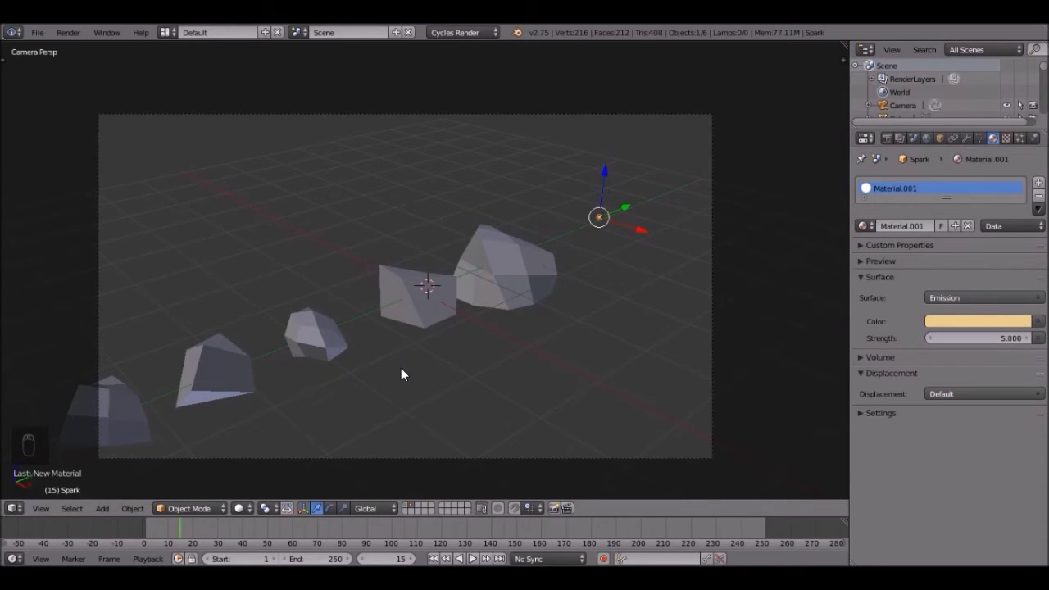
Return to the first layer and give the chain link Torus.007 a new material with a Glossy BSDF surface.
key("1")
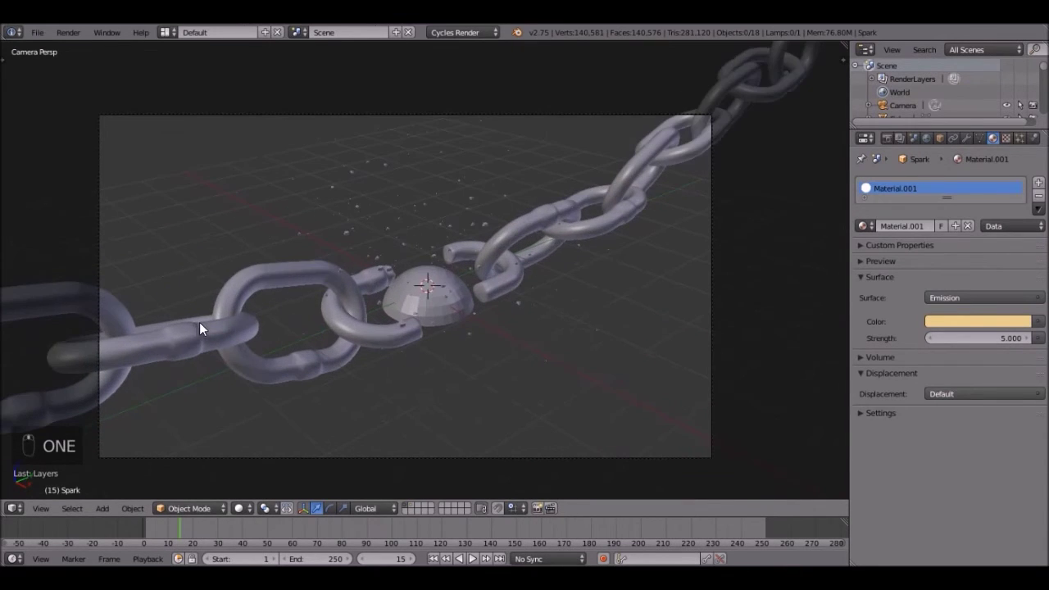
right_click(199, 322)
left_click(915, 225)
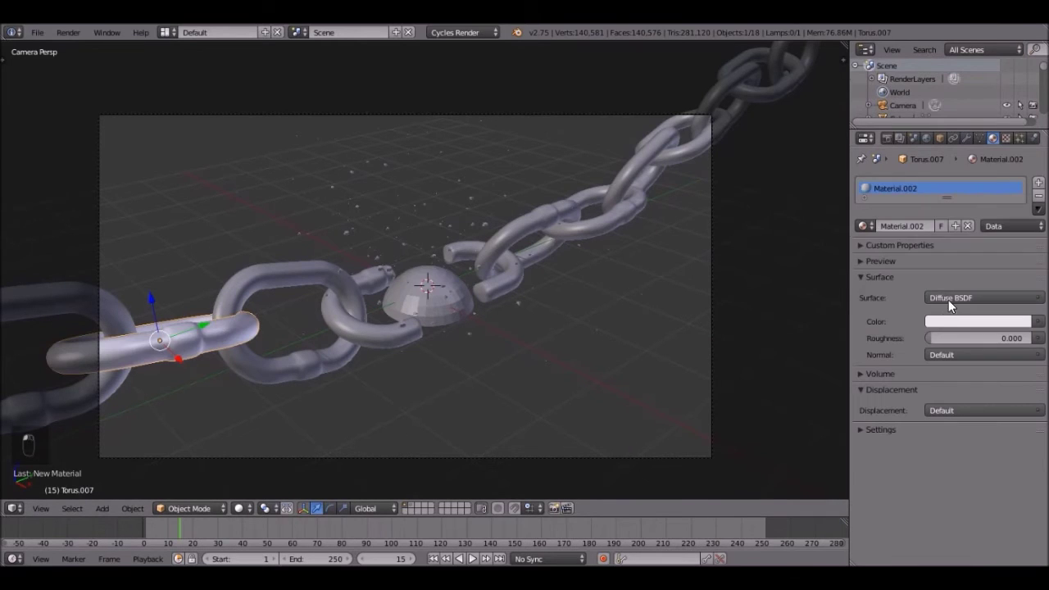
left_click(949, 300)
left_click(882, 63)
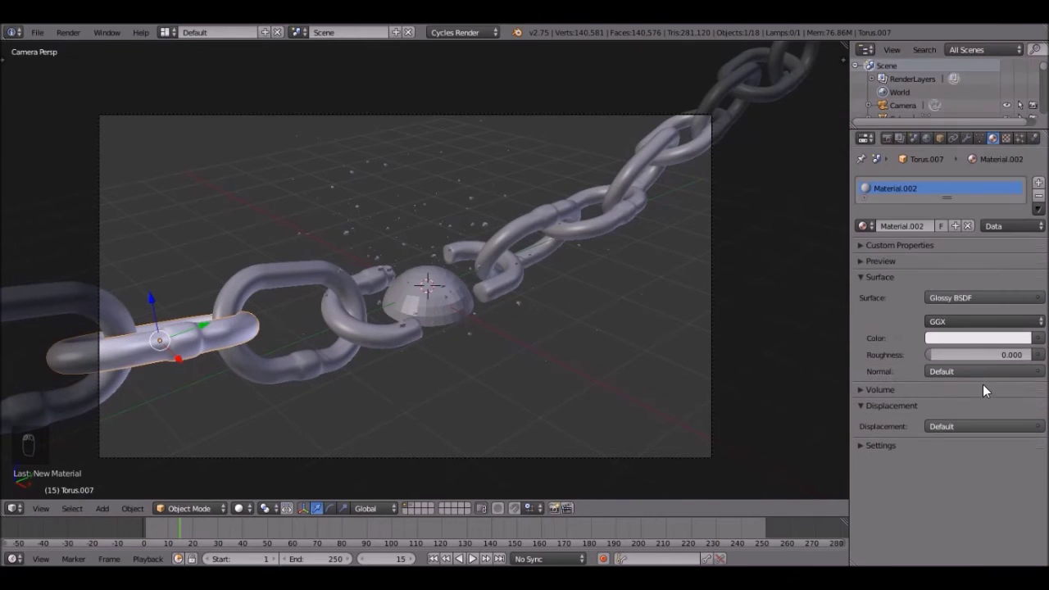
Set the glossy chain material's roughness to 0.03.
left_click(976, 352)
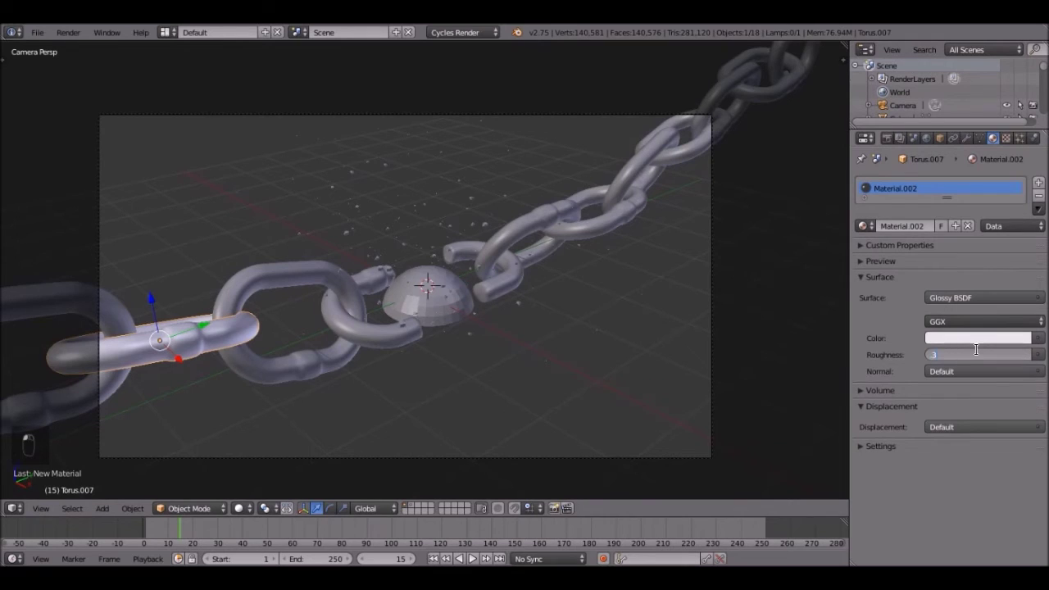
type(".3")
key("Return")
left_click(983, 337)
left_click(977, 352)
type(".03")
key("Return")
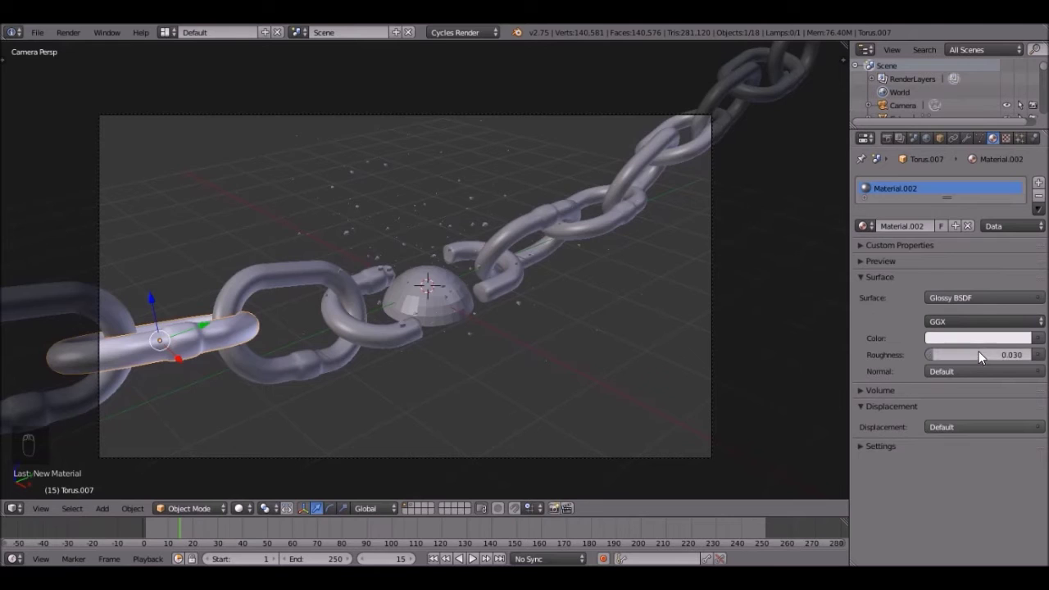
Darken the glossy chain material's color to a gray of 0.142 and display the material preview.
left_click(983, 344)
left_click_drag(1021, 149, 1020, 206)
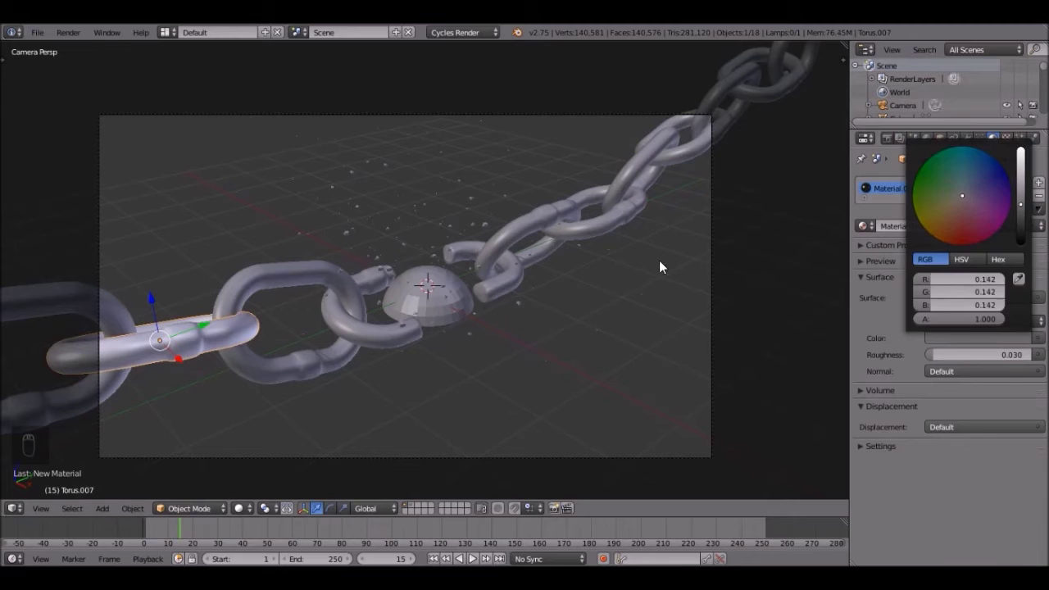
left_click(909, 261)
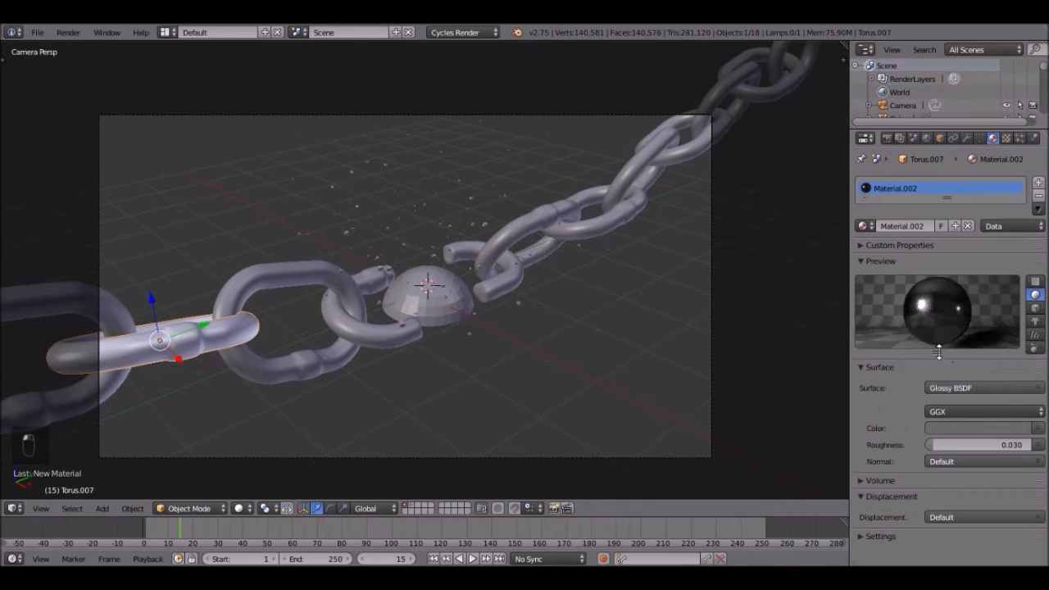
Rotate the glossy chain link slightly and move it a little further into the neighbouring link.
scroll(378, 329, "down", 2)
scroll(378, 329, "up", 1)
middle_click_drag(242, 313, 361, 291, "shift")
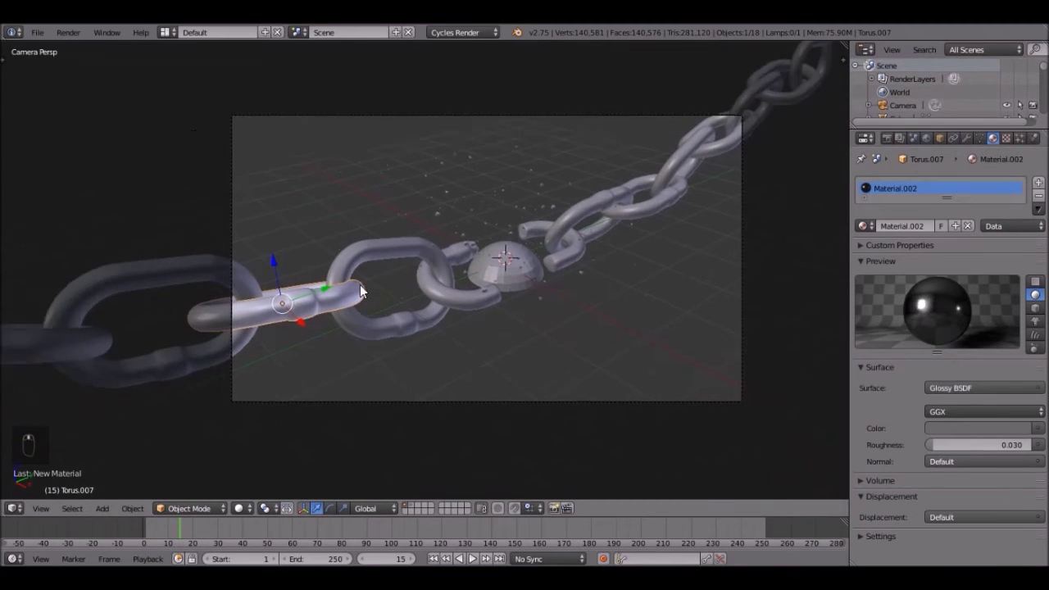
scroll(361, 291, "up", 5)
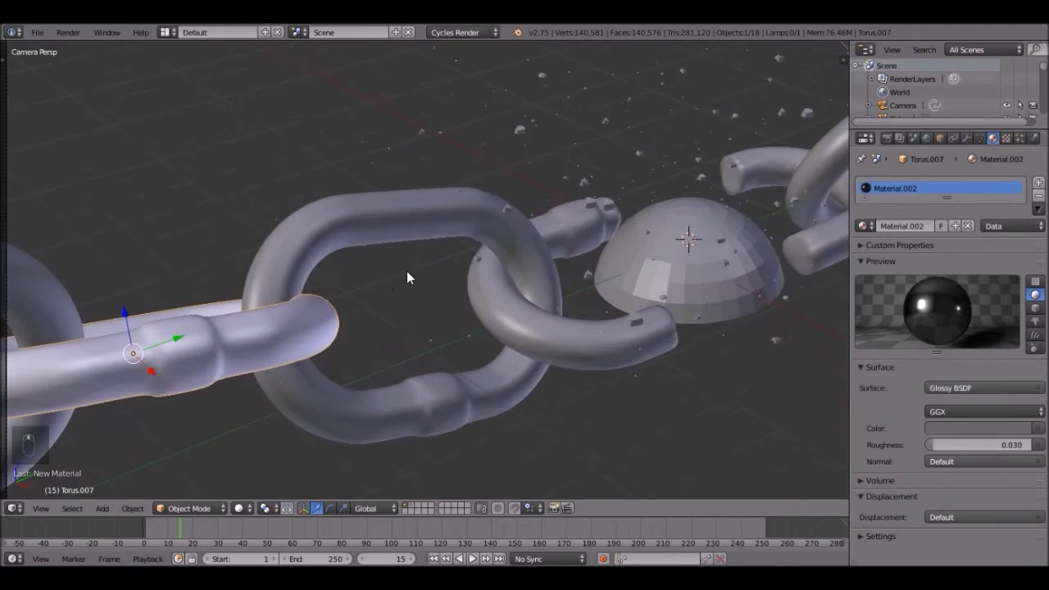
key("r")
left_click(383, 291)
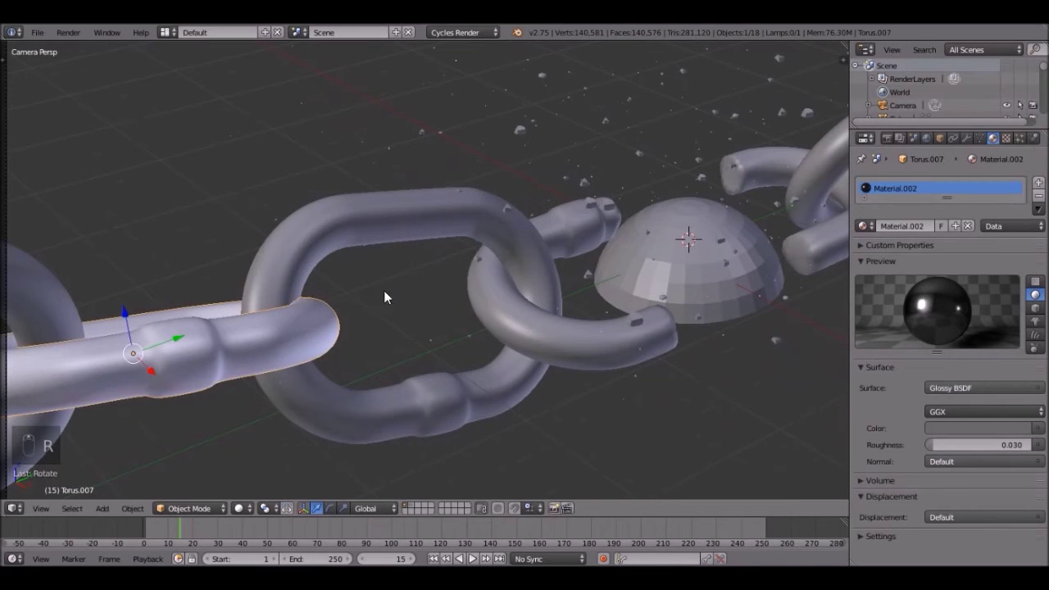
key("g")
left_click(164, 312)
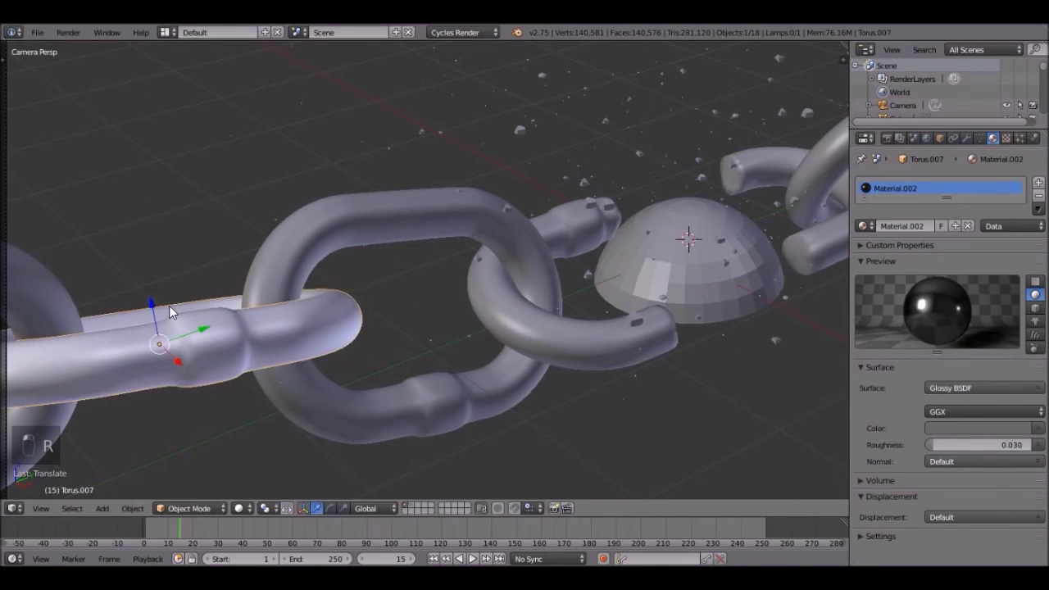
Select the four chain links nearest the camera, in front of the glossy link.
scroll(193, 310, "down", 6)
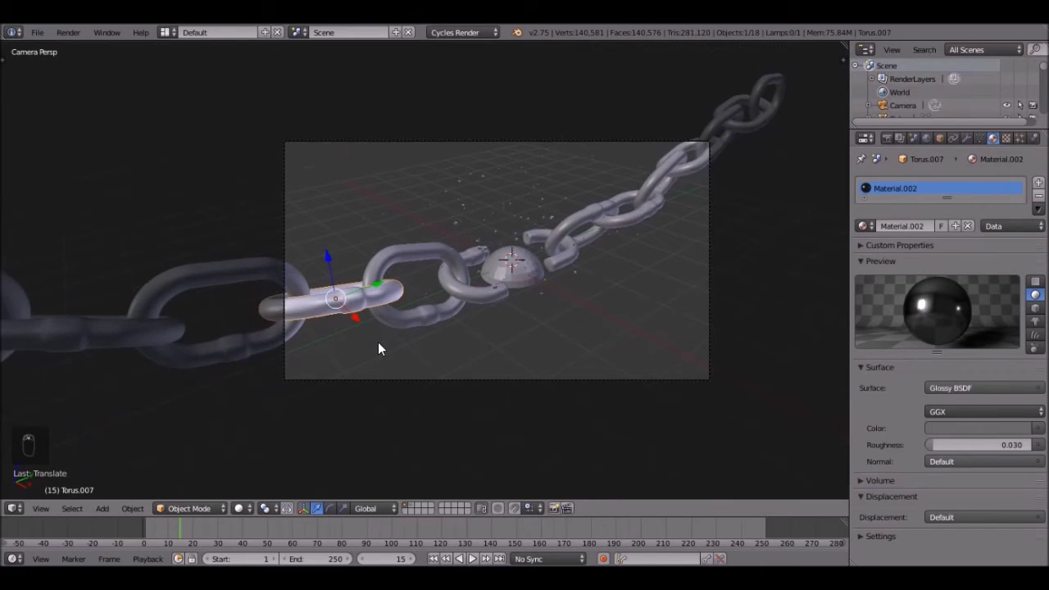
scroll(378, 347, "down", 4)
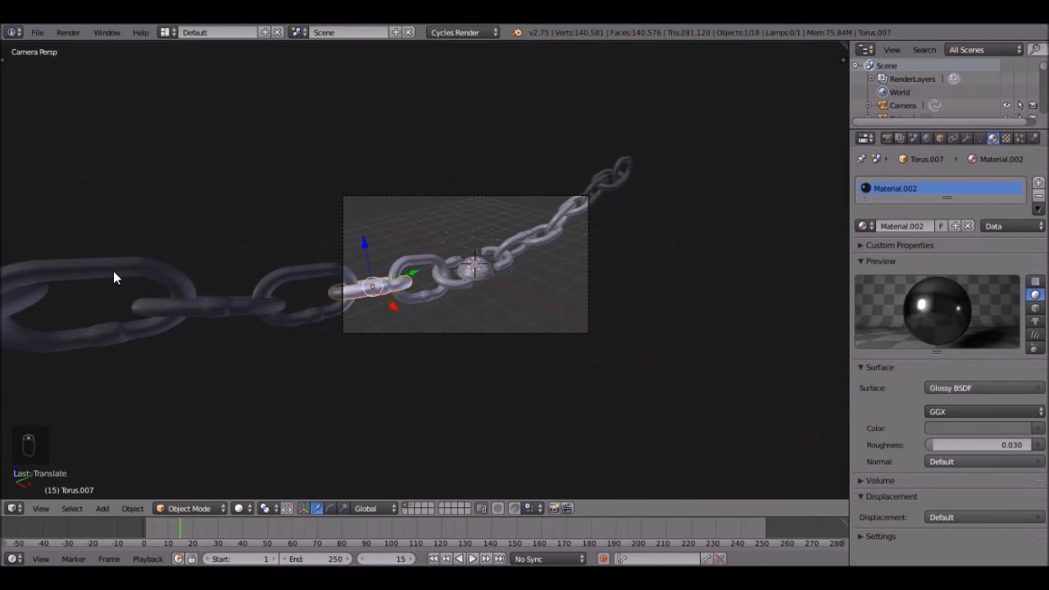
scroll(123, 270, "down", 2)
right_click(119, 296)
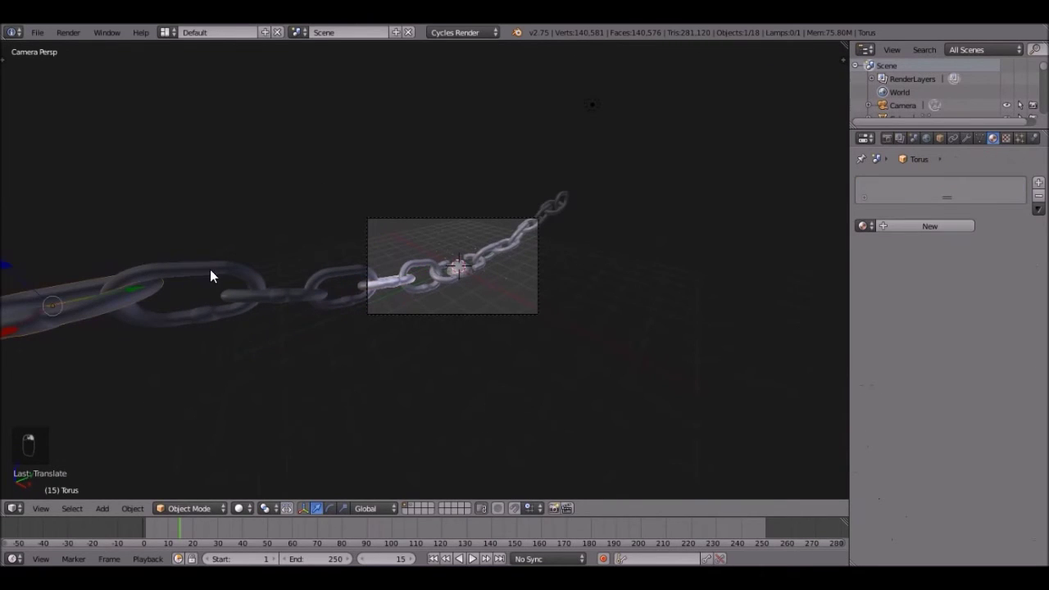
right_click(211, 275, "shift")
right_click(274, 292, "shift")
right_click(343, 268, "shift")
scroll(369, 283, "up", 3)
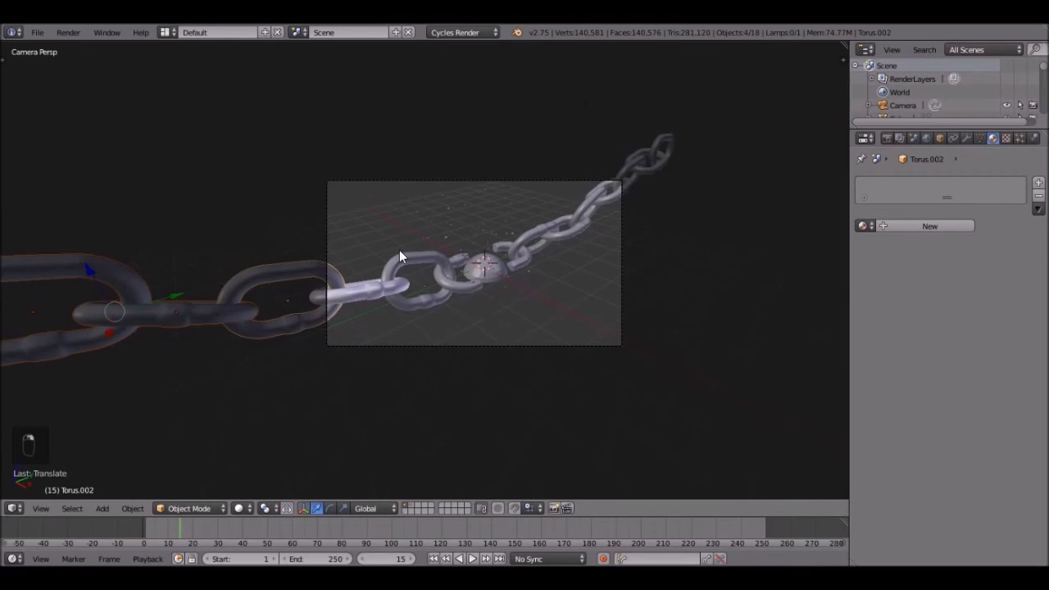
Add the links around the break and along the chain's far half to the selection.
right_click(446, 287, "shift")
scroll(472, 291, "up", 2)
right_click(480, 291, "shift")
right_click(591, 218, "shift")
right_click(663, 212, "shift")
right_click(653, 169, "shift")
right_click(704, 152, "shift")
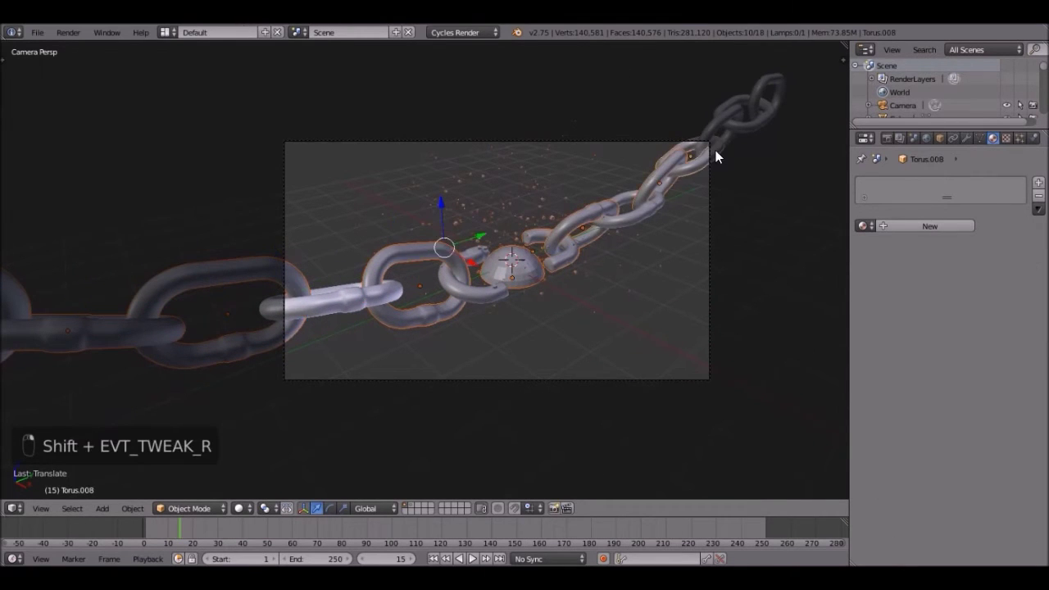
Add the three farthest chain links to the selection, with the glossy link Torus.007 as the active object.
right_click(762, 109, "shift")
right_click(761, 84, "shift")
right_click(711, 114, "shift")
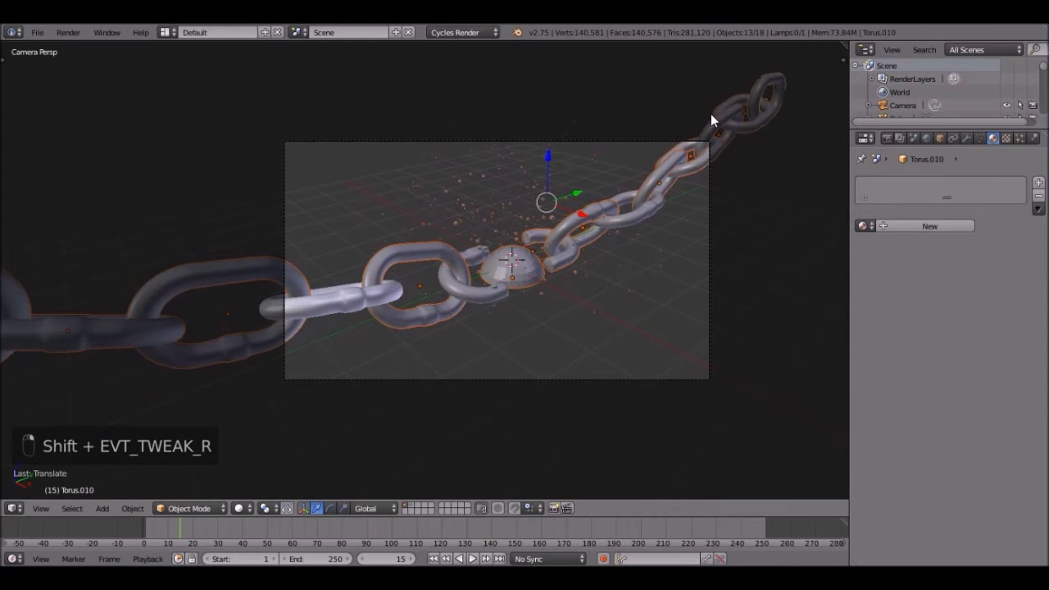
scroll(285, 326, "up", 4)
right_click(340, 319, "shift")
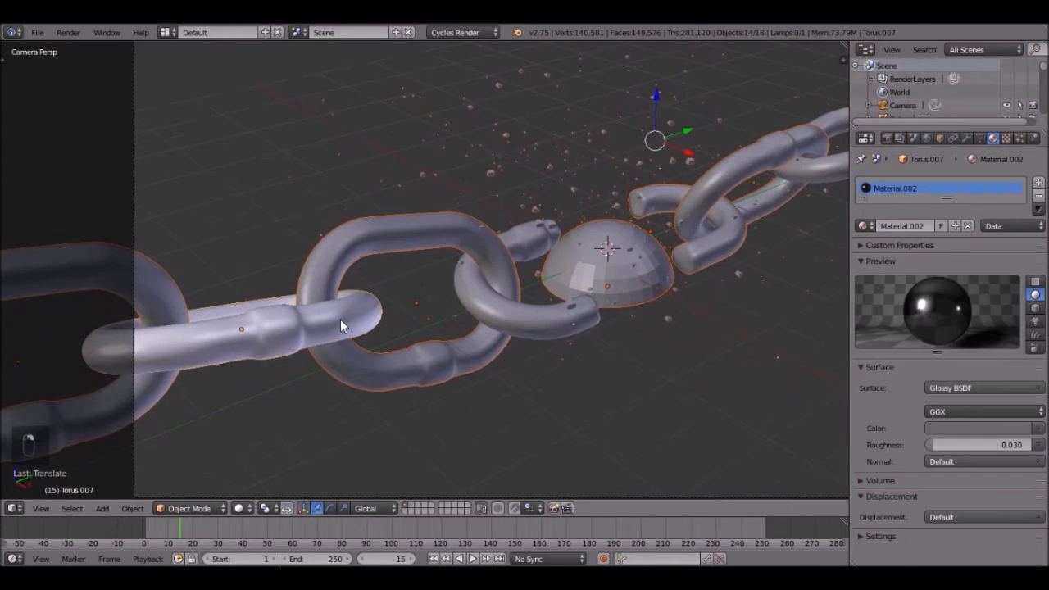
Switch to wireframe display and remove the dome-shaped particle emitter from the selection.
key("z")
scroll(672, 312, "up", 2)
key("b")
middle_click_drag(673, 218, 697, 267)
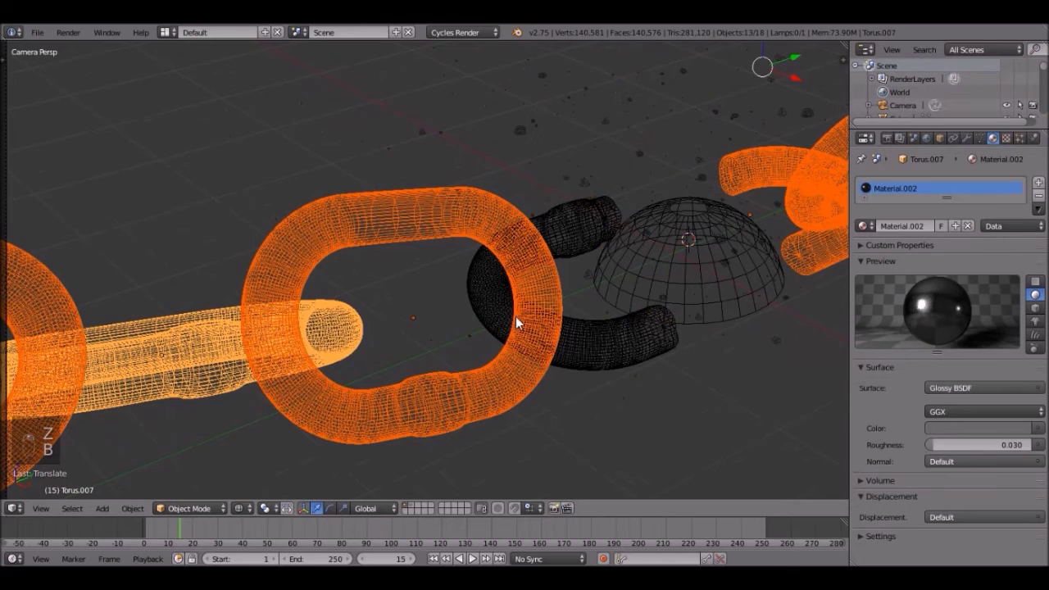
Add the missed broken link beside the dome and the missed link Torus.004 to the selection.
scroll(518, 313, "down", 3)
scroll(519, 309, "up", 2)
scroll(568, 335, "down", 2)
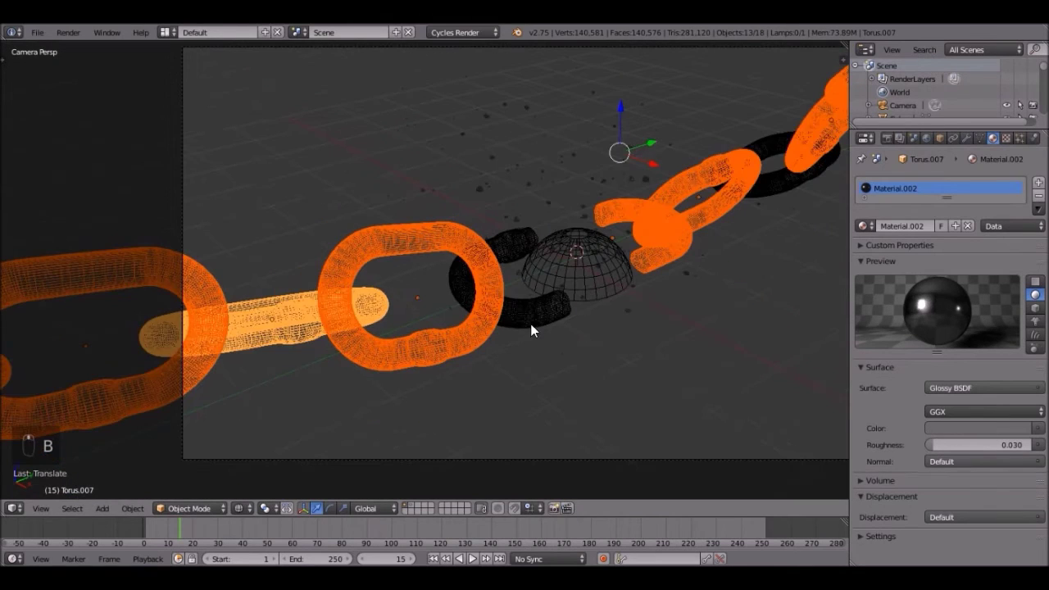
right_click(531, 321, "shift")
right_click(776, 186, "shift")
Make the glossy link Torus.007 the active object again while keeping all chain links selected.
key("z")
scroll(713, 272, "down", 5)
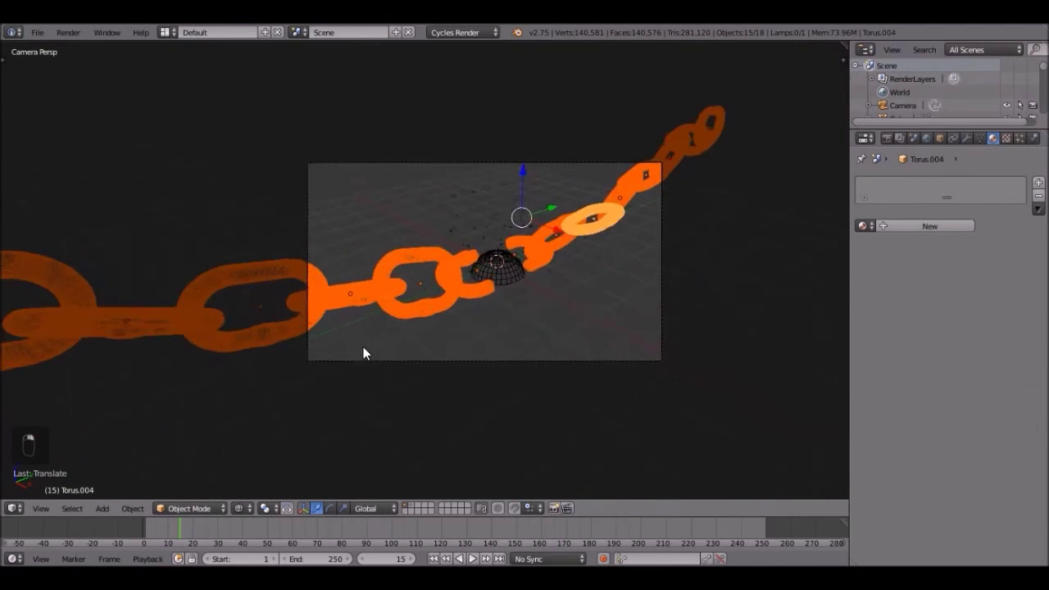
scroll(385, 324, "up", 4)
key("z")
right_click(326, 306, "shift")
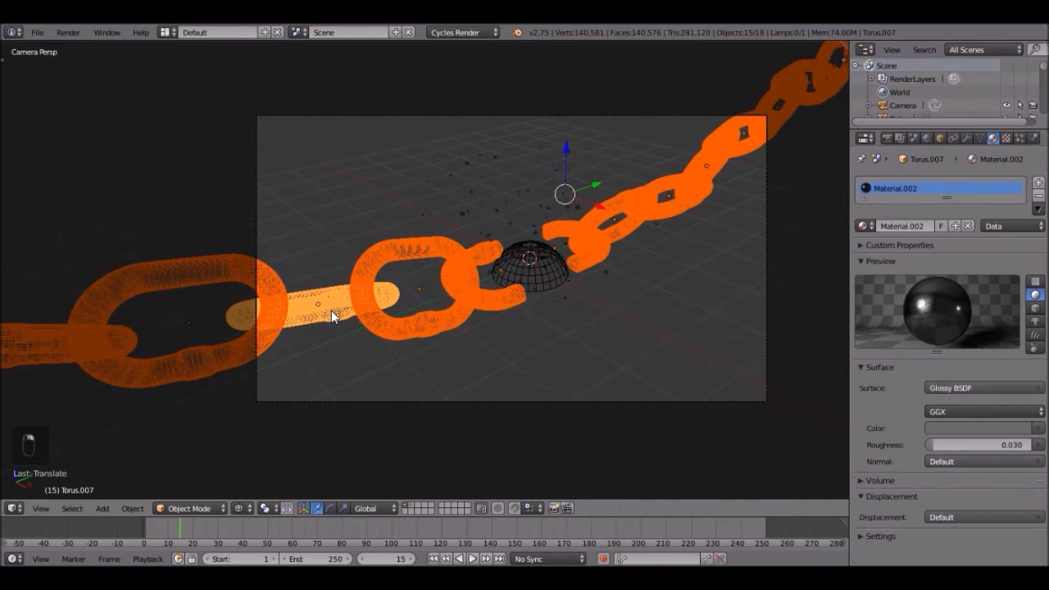
Link the material of the active glossy link Torus.007 to all the selected chain links in solid shading.
scroll(348, 309, "up", 2)
key("z")
key("ctrl+l")
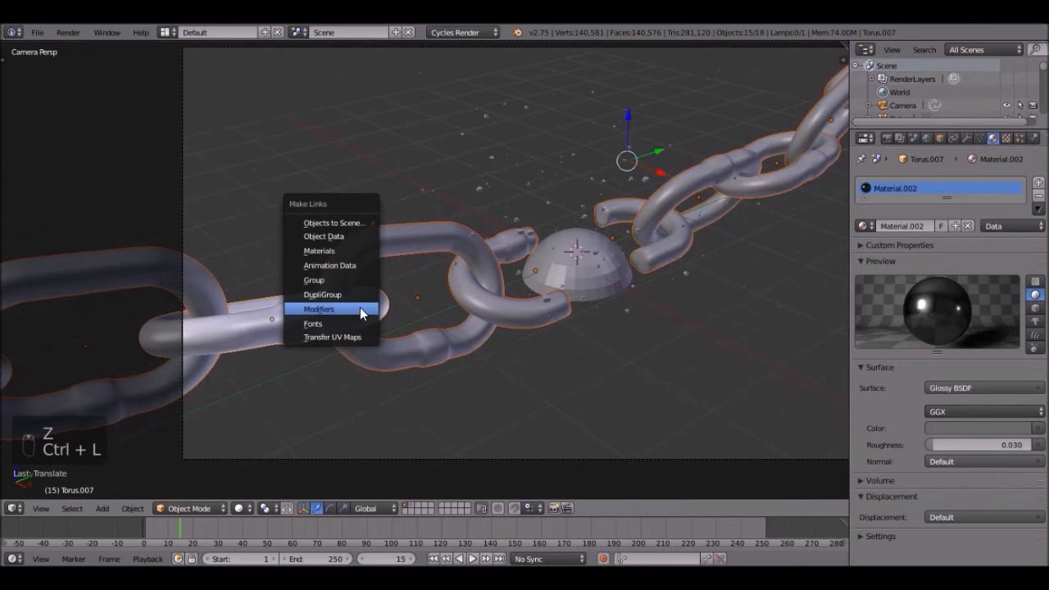
left_click(322, 250)
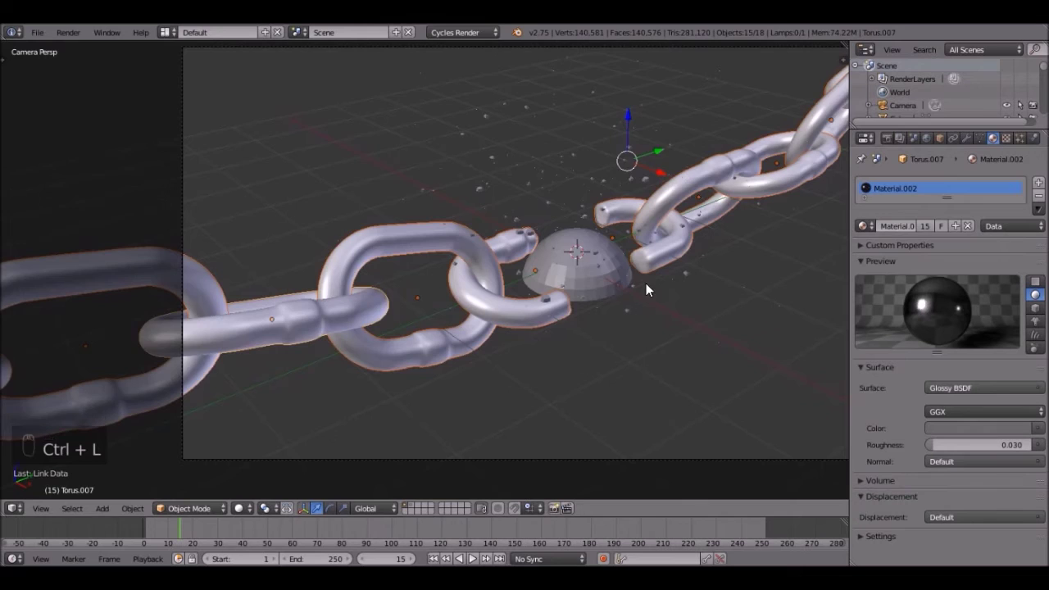
scroll(655, 287, "down", 1)
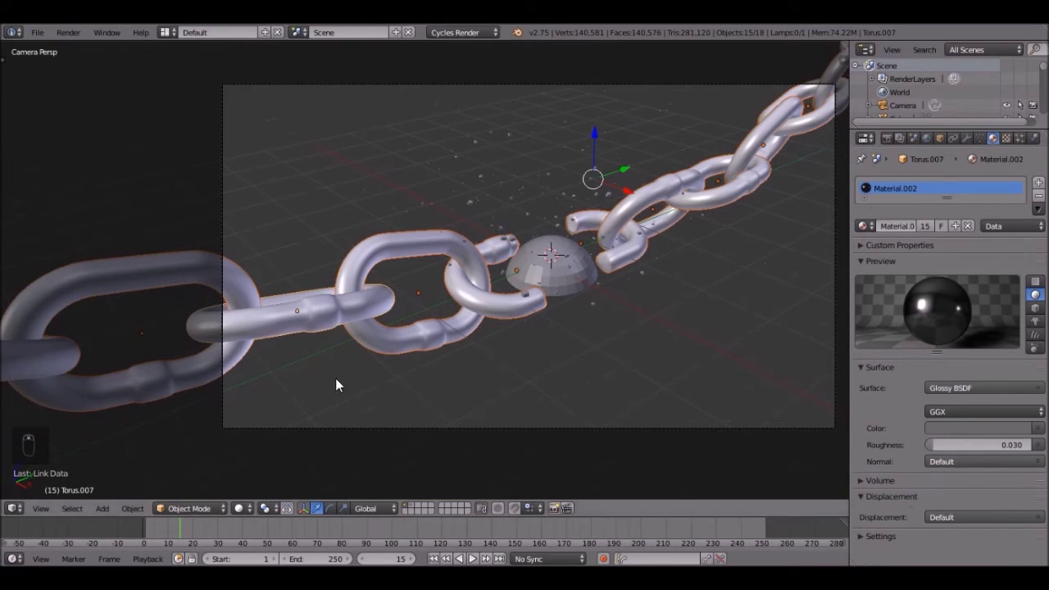
Try a different viewport colour in the settings of the chain links' glossy material.
left_click(887, 536)
scroll(902, 501, "down", 2)
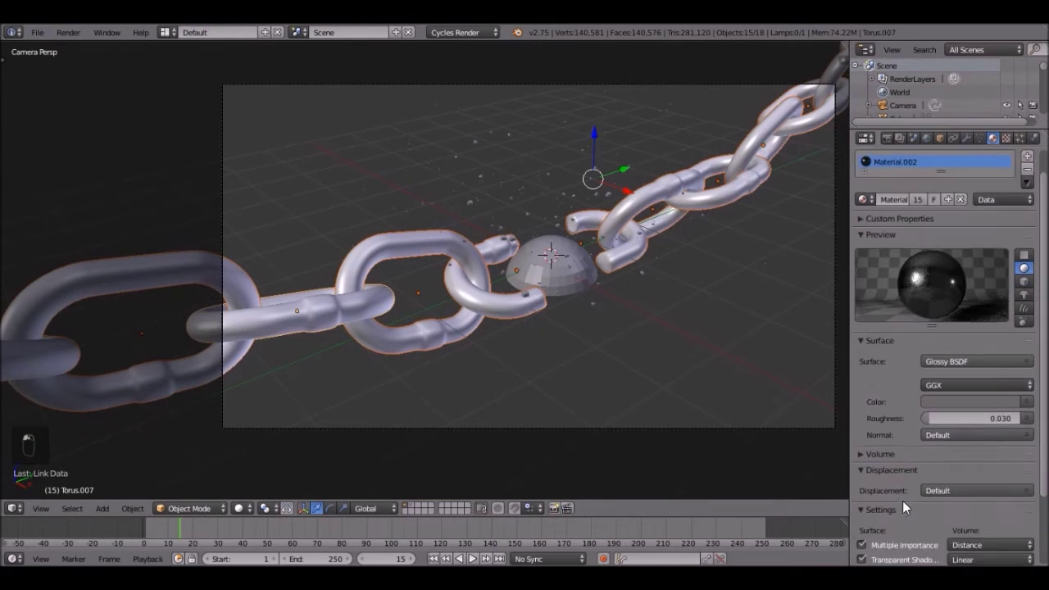
scroll(905, 528, "down", 2)
left_click(897, 524)
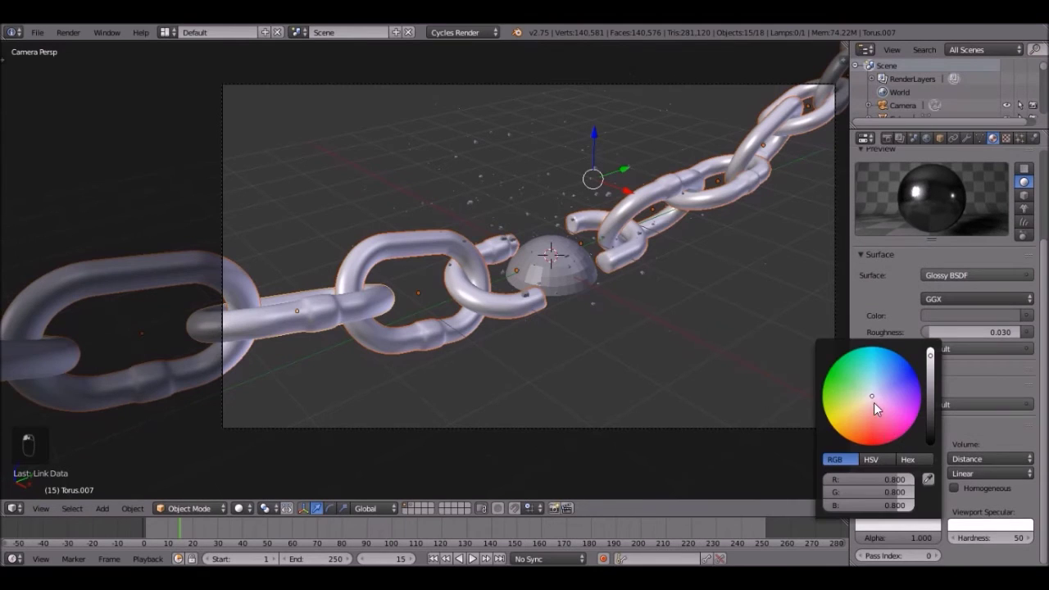
left_click(871, 422)
left_click_drag(871, 422, 871, 396)
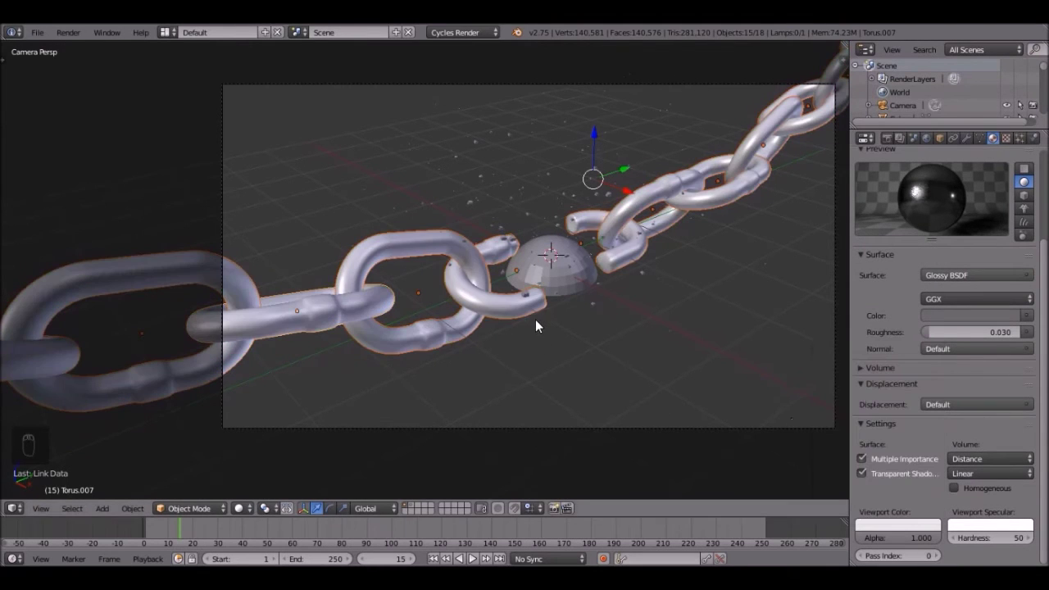
Preview the chain and its glossy material in the camera view with rendered shading.
scroll(535, 319, "up", 1)
key("n")
key("n")
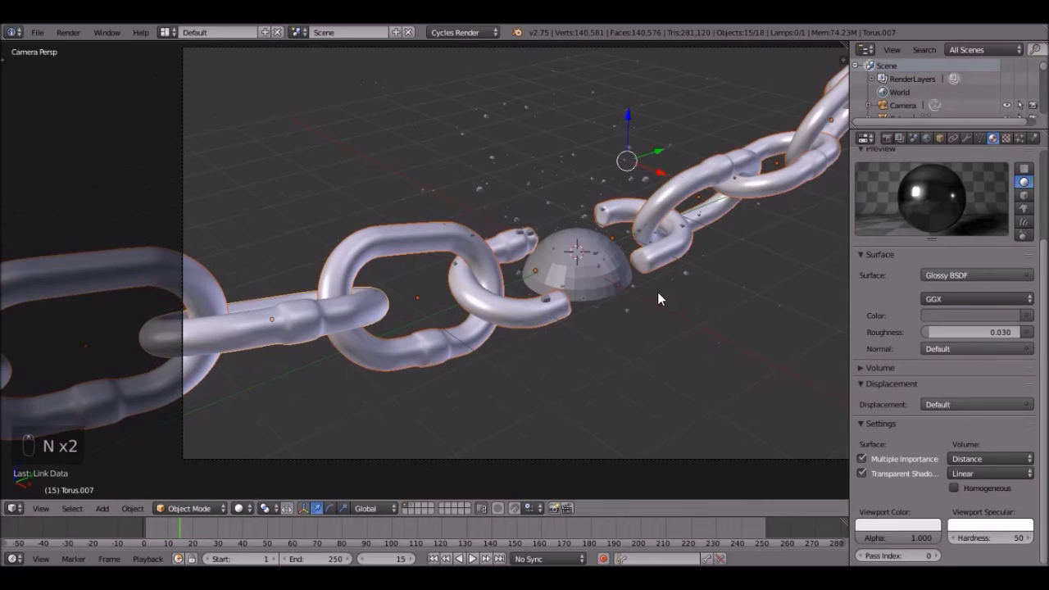
middle_click_drag(561, 303, 555, 304, "shift")
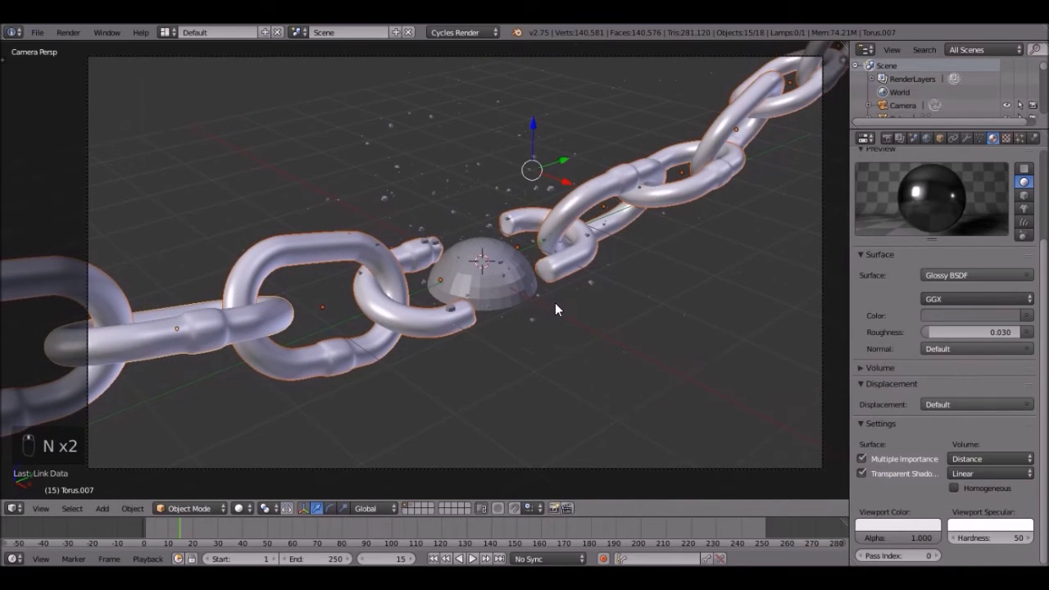
key("shift+z")
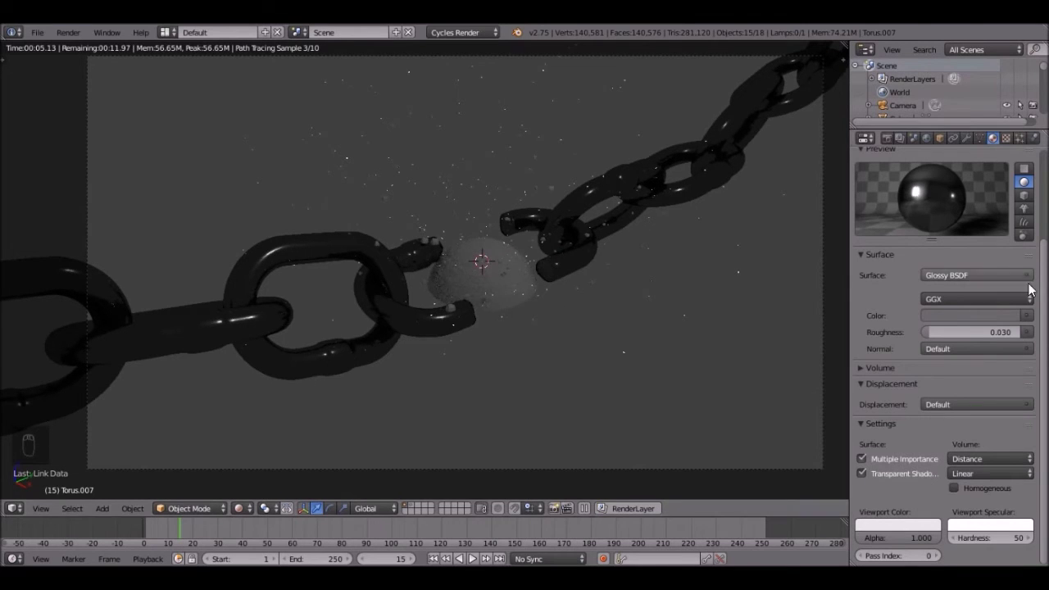
Set the roughness of the chain's Glossy BSDF to 0.050 and lighten its grey colour.
left_click(973, 332)
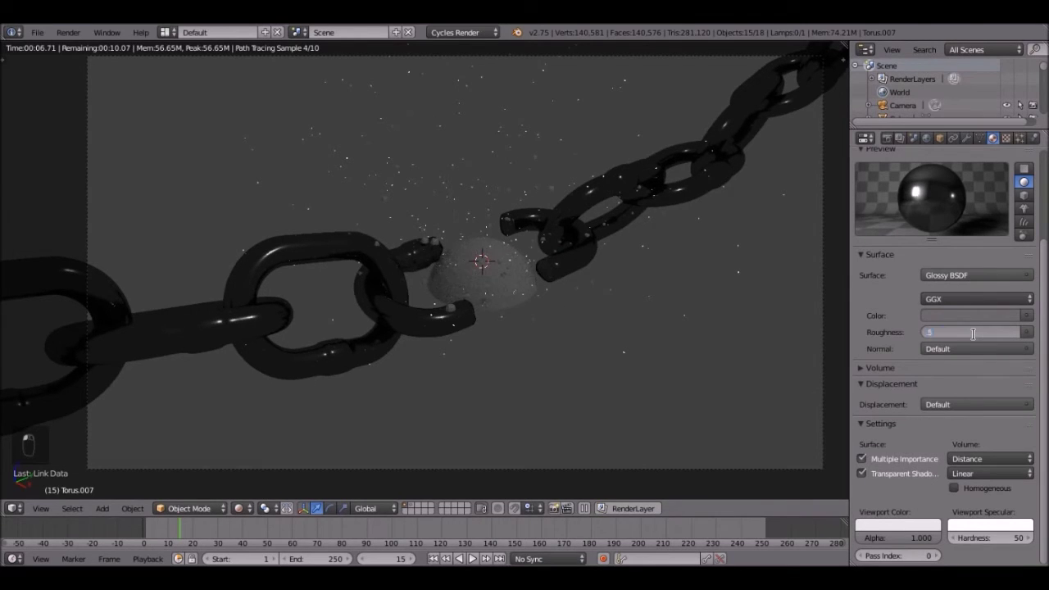
key("Return")
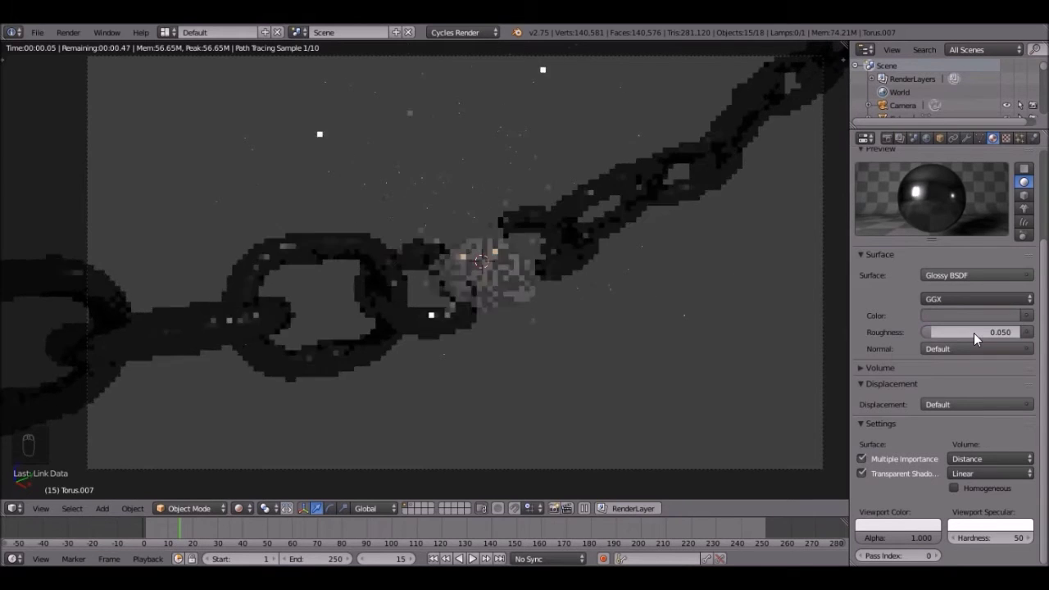
left_click(979, 316)
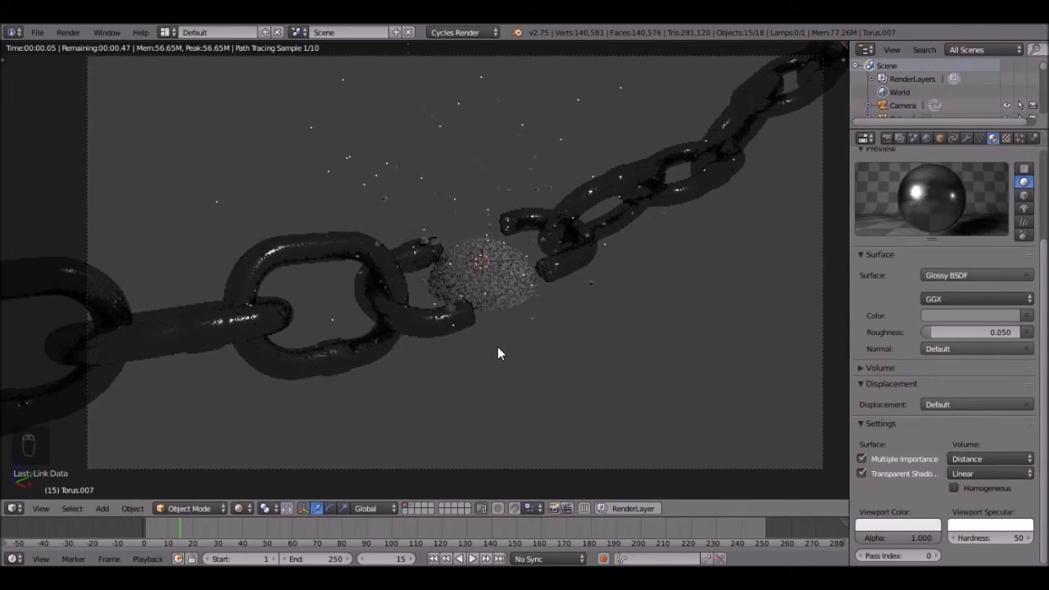
Return to solid shading and brighten the world background colour to nearly white.
key("z")
key("z")
key("z")
left_click(926, 138)
left_click(997, 271)
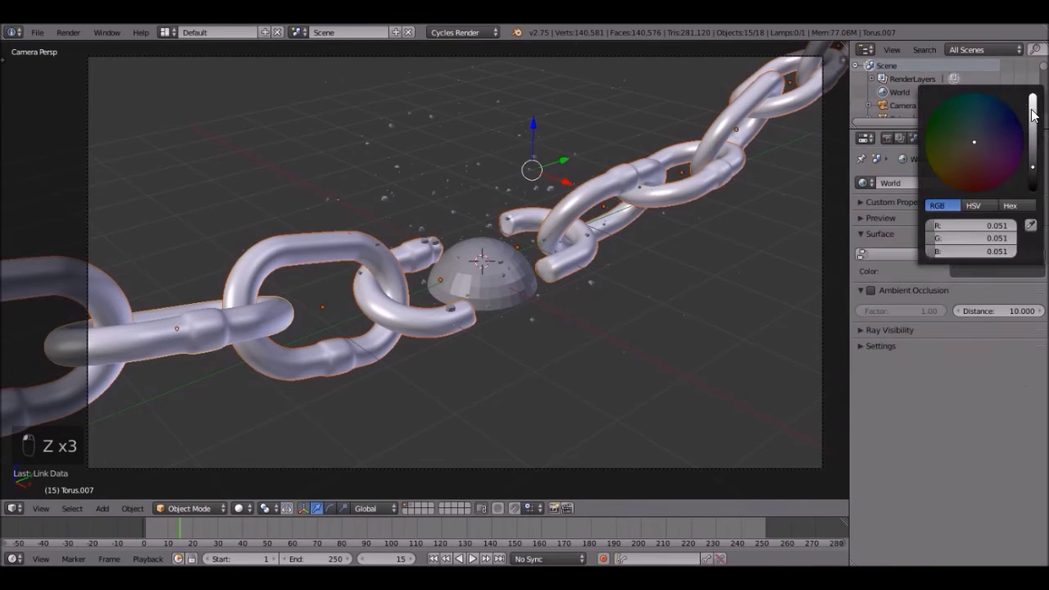
left_click_drag(1034, 132, 1035, 127)
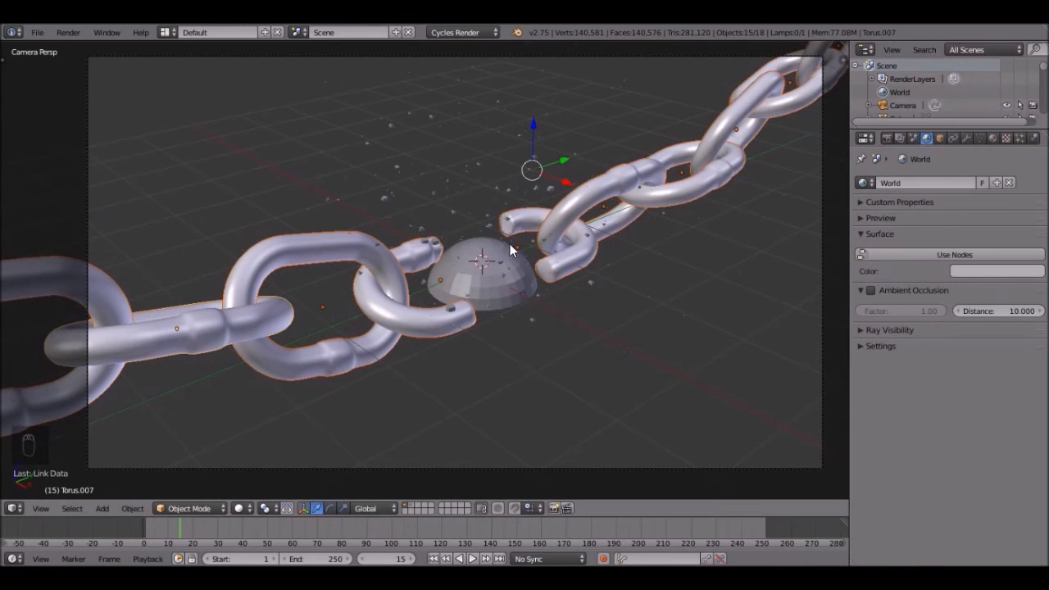
Reset the 3D cursor to the scene centre and add a mesh plane there.
scroll(516, 254, "down", 2)
scroll(511, 254, "down", 1)
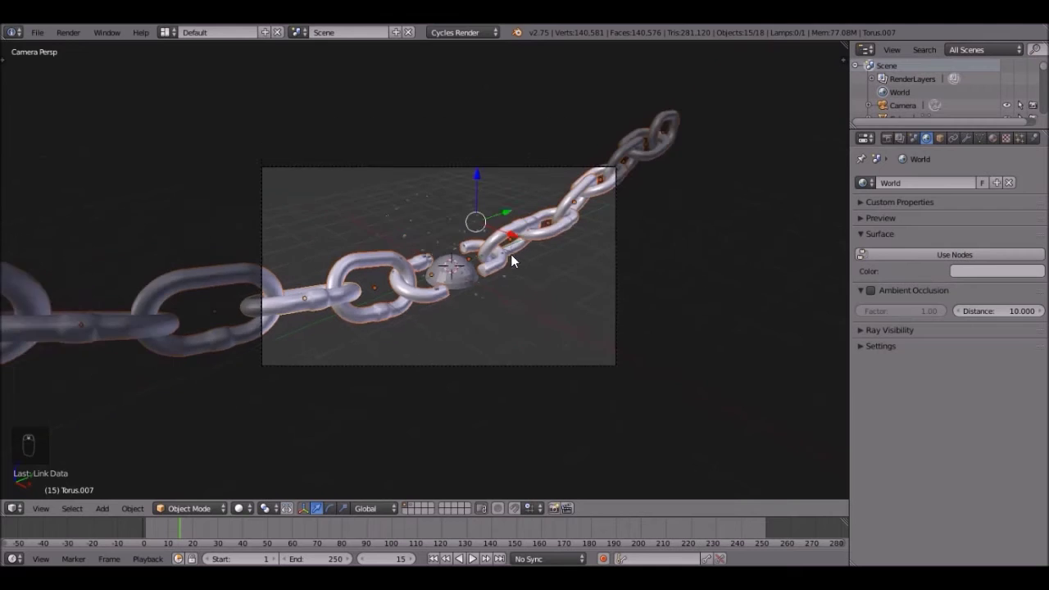
scroll(511, 254, "up", 3)
scroll(435, 308, "up", 3)
middle_click_drag(411, 336, 328, 338)
scroll(412, 310, "up", 3)
key("shift+a")
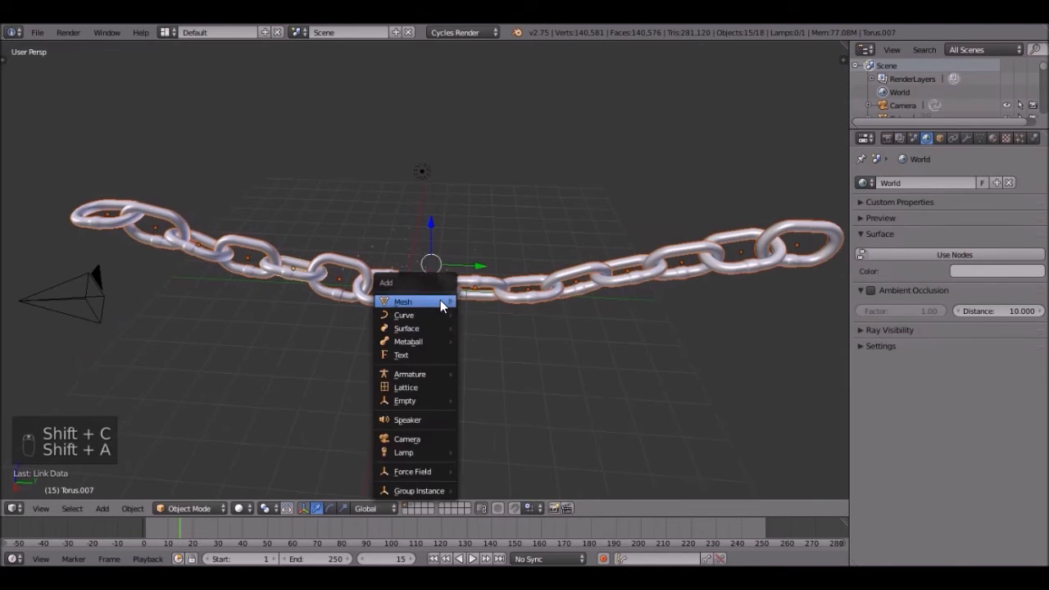
mouse_move(440, 300)
left_click(489, 302)
scroll(476, 303, "down", 1)
scroll(462, 304, "up", 1)
Lower the plane along the Z axis in the front orthographic view until it lies below the chain.
key("KP_1")
key("KP_5")
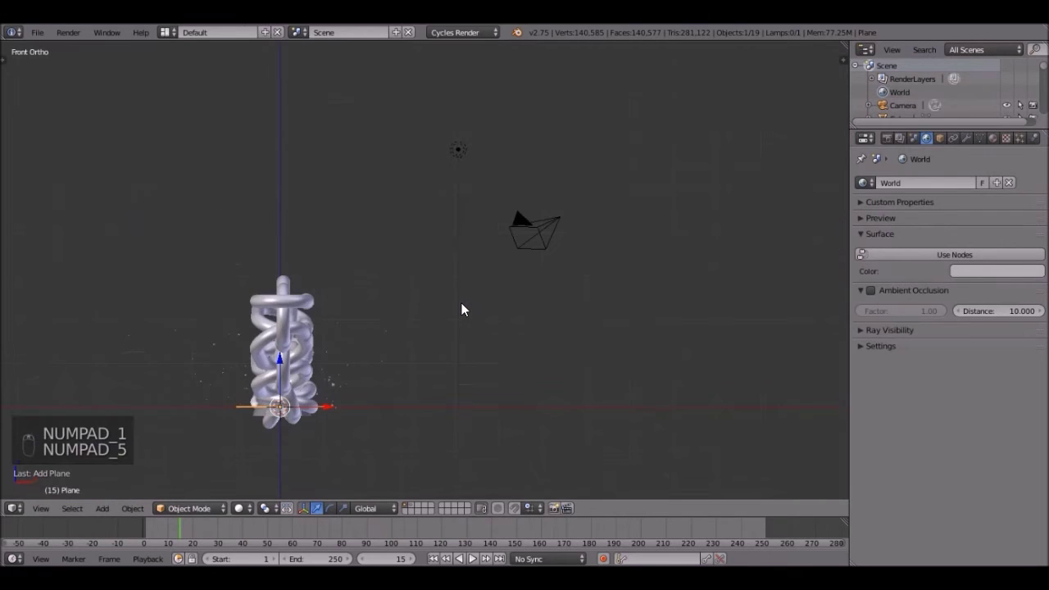
scroll(502, 230, "up", 4)
key("g")
key("z")
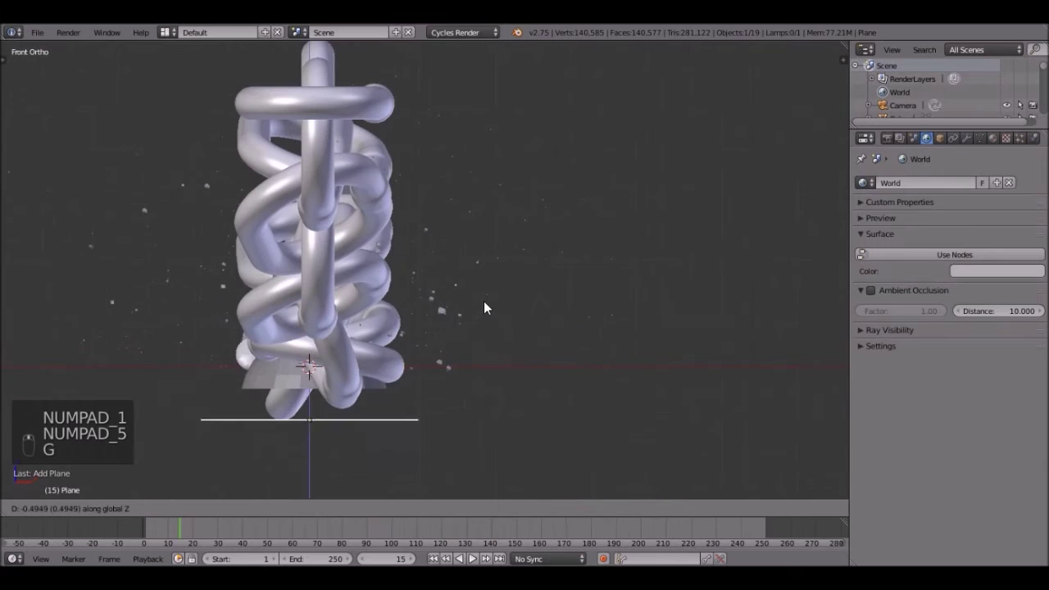
left_click(482, 313)
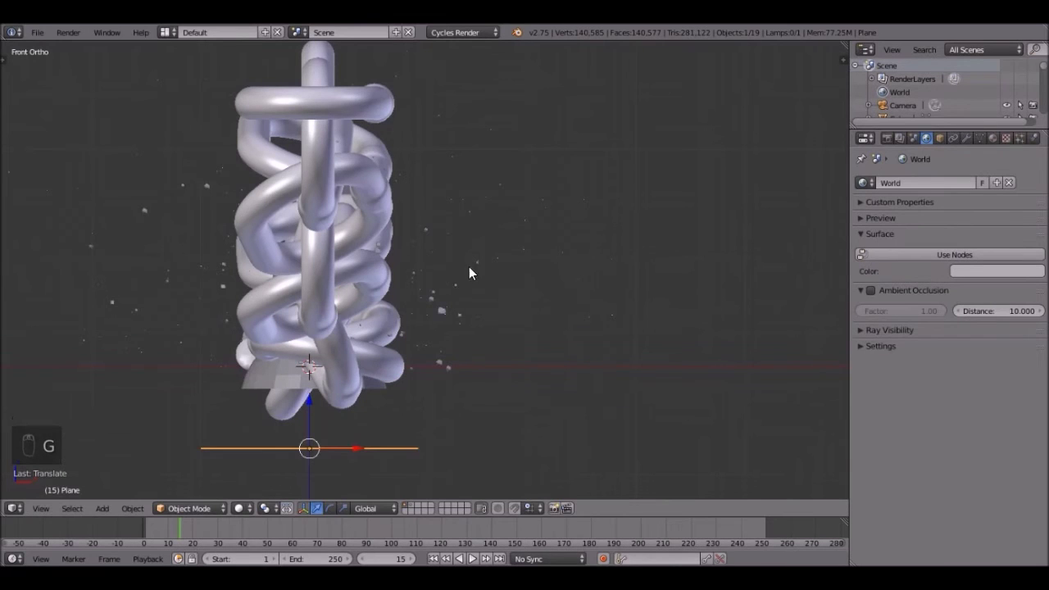
Scale the plane up into a floor several times larger than the viewport grid.
scroll(427, 246, "down", 4)
scroll(430, 299, "down", 4)
key("s")
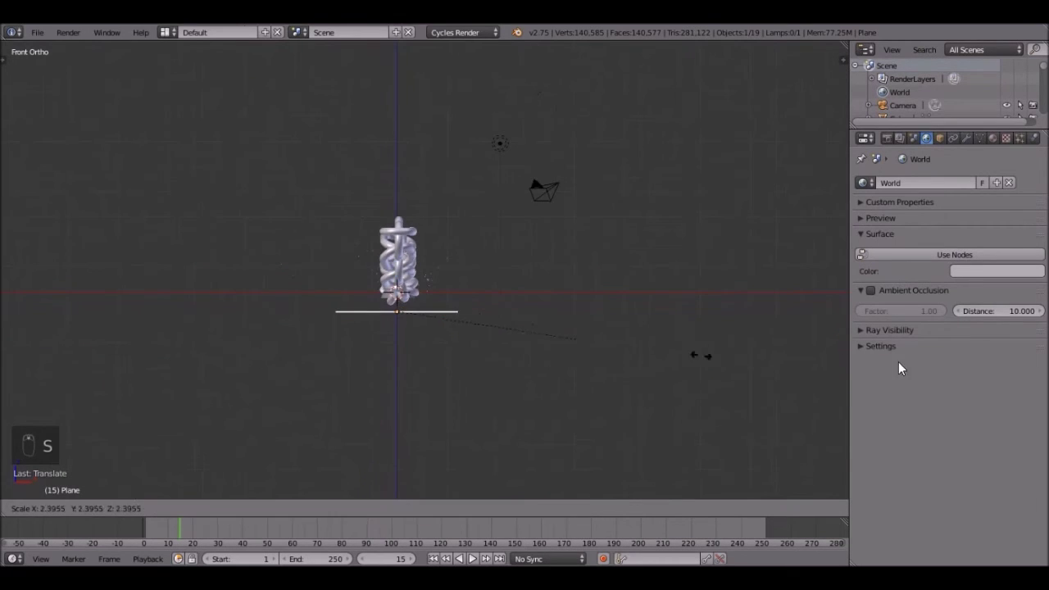
left_click(590, 335)
middle_click_drag(570, 325, 655, 300)
key("s")
left_click(283, 365)
scroll(285, 365, "down", 2)
key("s")
left_click(569, 350)
scroll(713, 288, "down", 3)
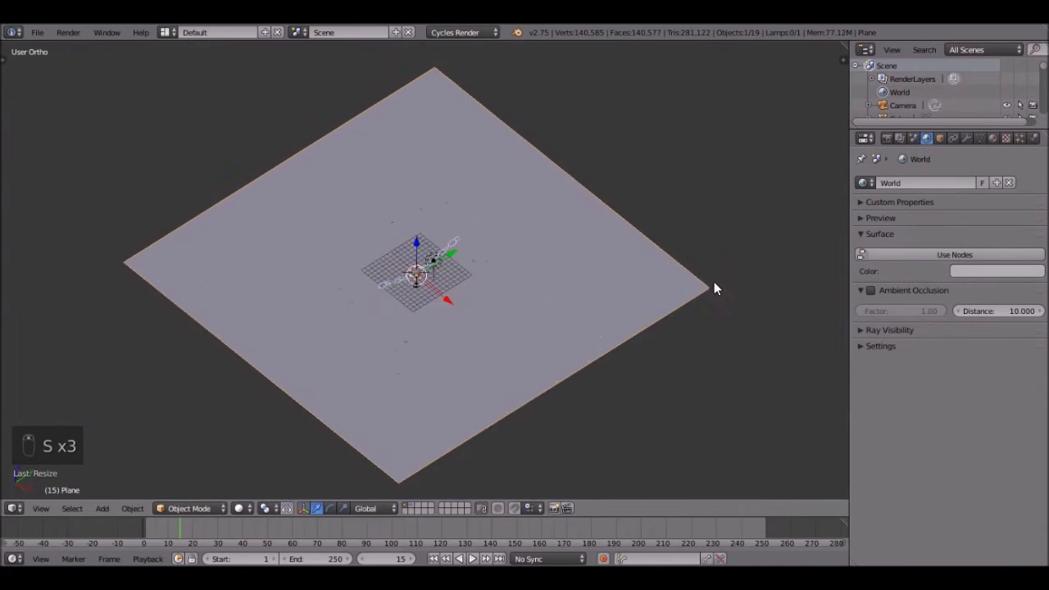
Extrude three corner vertices of the floor plane upward to form two adjoining backdrop walls.
key("Tab")
right_click_drag(122, 261, 292, 129)
right_click(434, 82)
right_click(435, 68, "shift")
right_click(711, 286, "shift")
middle_click_drag(563, 296, 483, 255)
key("e")
left_click(522, 120)
key("Tab")
Add a Subdivision Surface modifier to the backdrop and set its view and render levels to 6.
scroll(484, 255, "up", 2)
key("ctrl+6")
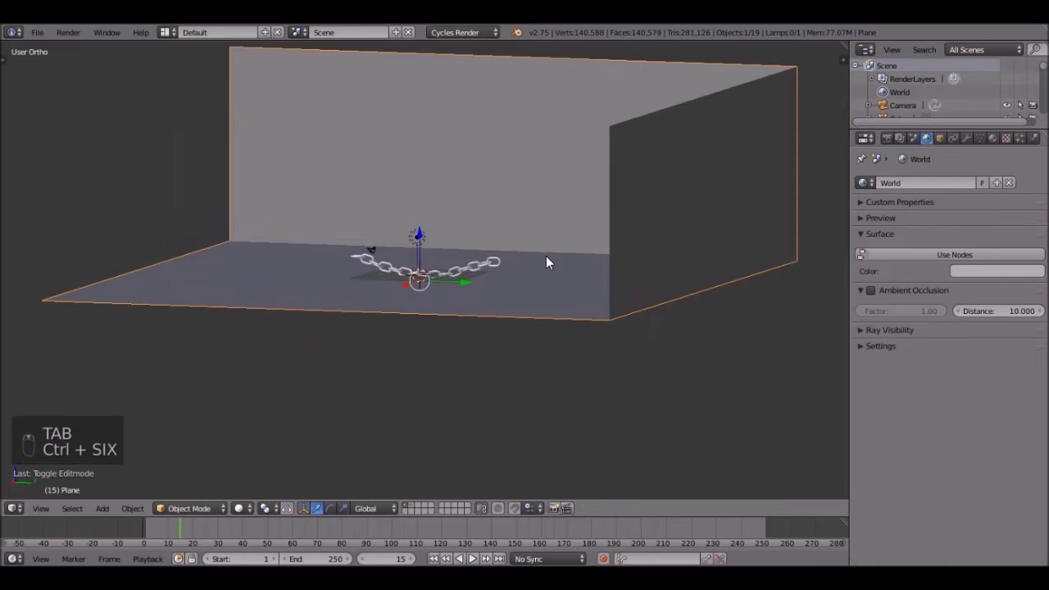
key("ctrl+5")
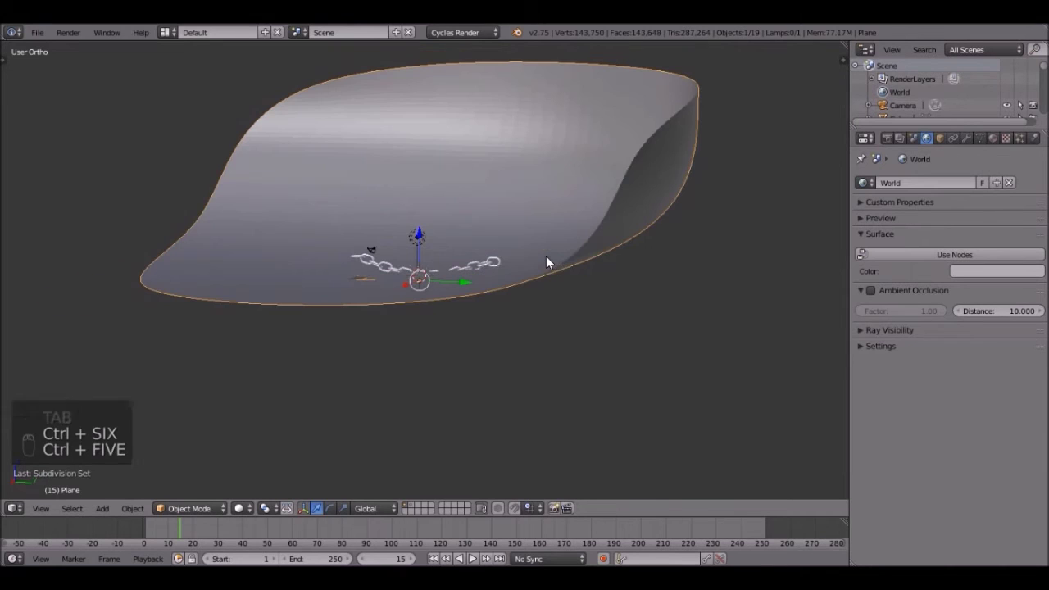
left_click(962, 137)
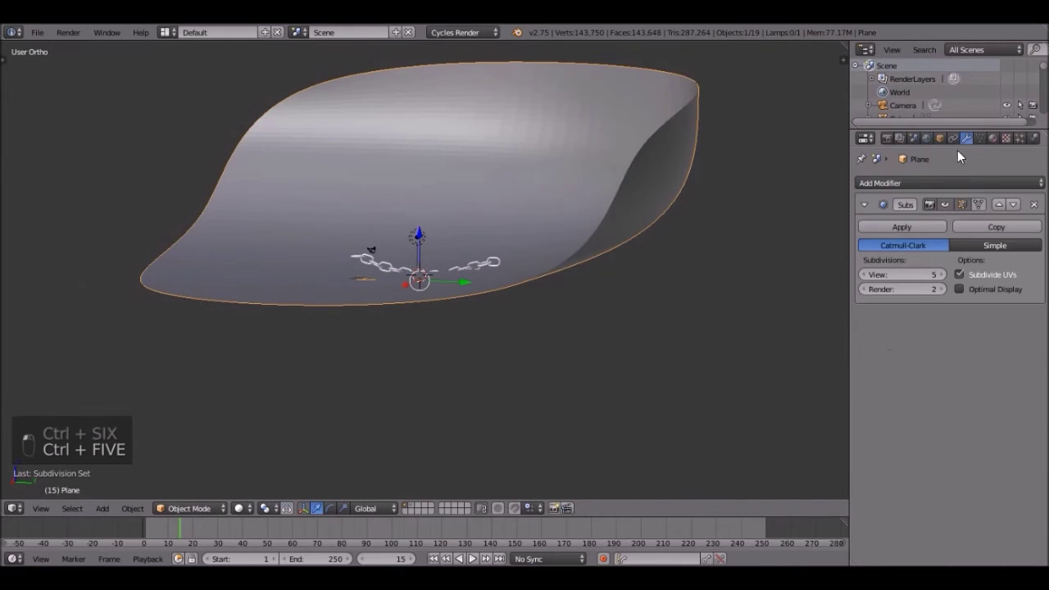
left_click(941, 290)
left_click(941, 290)
left_click(941, 290)
left_click(940, 290)
Apply smooth shading to the subdivided backdrop.
middle_click_drag(500, 275, 569, 289)
key("t")
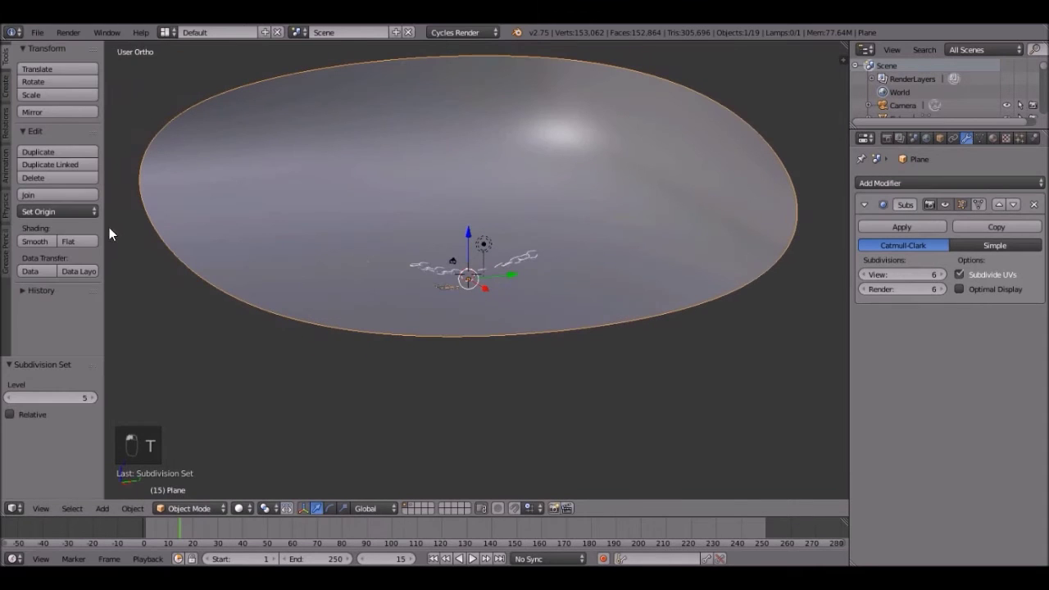
left_click(38, 245)
key("t")
Add two loop cuts to the backdrop floor, sliding each one close to a wall to tighten the curved corners.
middle_click_drag(449, 260, 475, 288)
key("Tab")
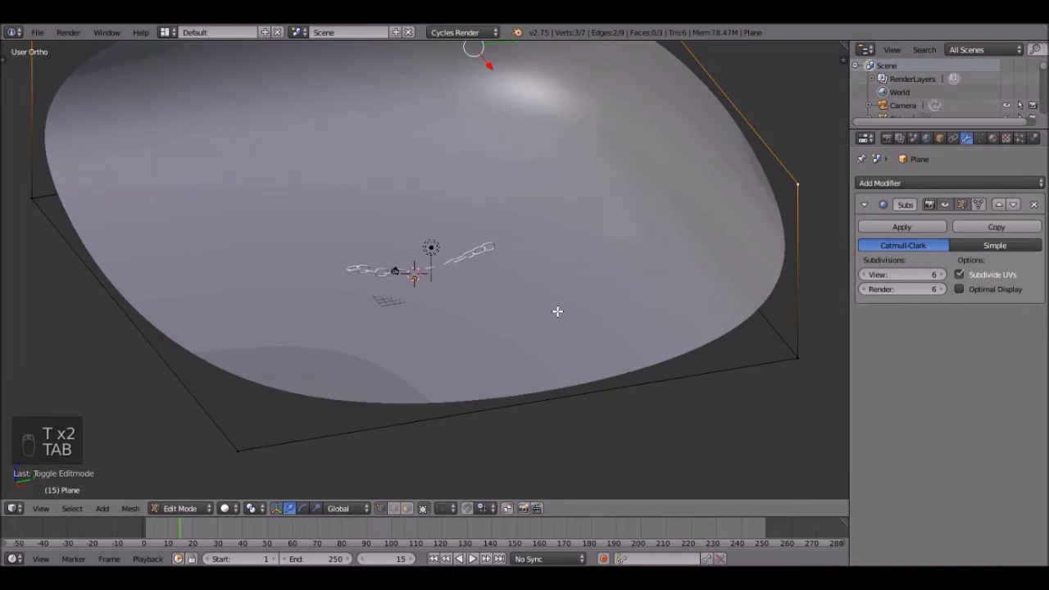
middle_click_drag(738, 304, 725, 237)
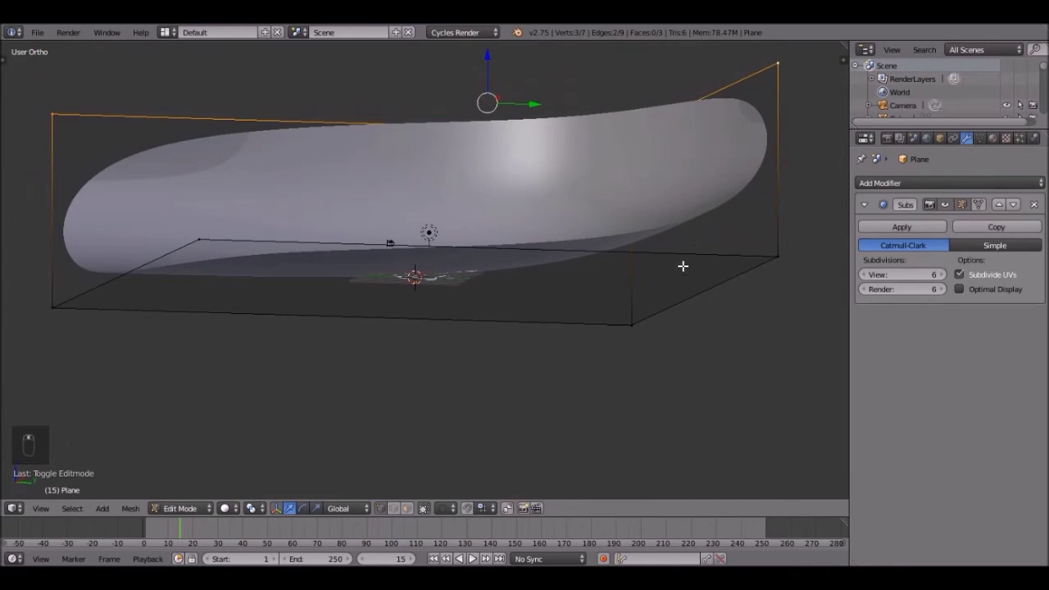
middle_click_drag(683, 266, 436, 281)
middle_click_drag(610, 312, 534, 324)
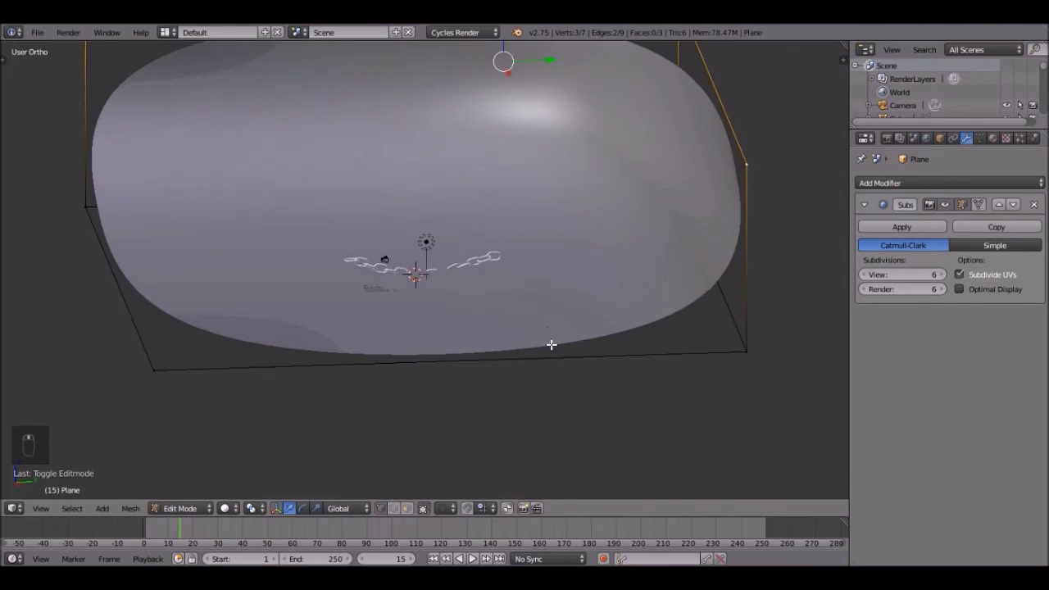
key("ctrl+r")
left_click(550, 347)
left_click(761, 353)
key("ctrl+r")
middle_click_drag(126, 249, 112, 169)
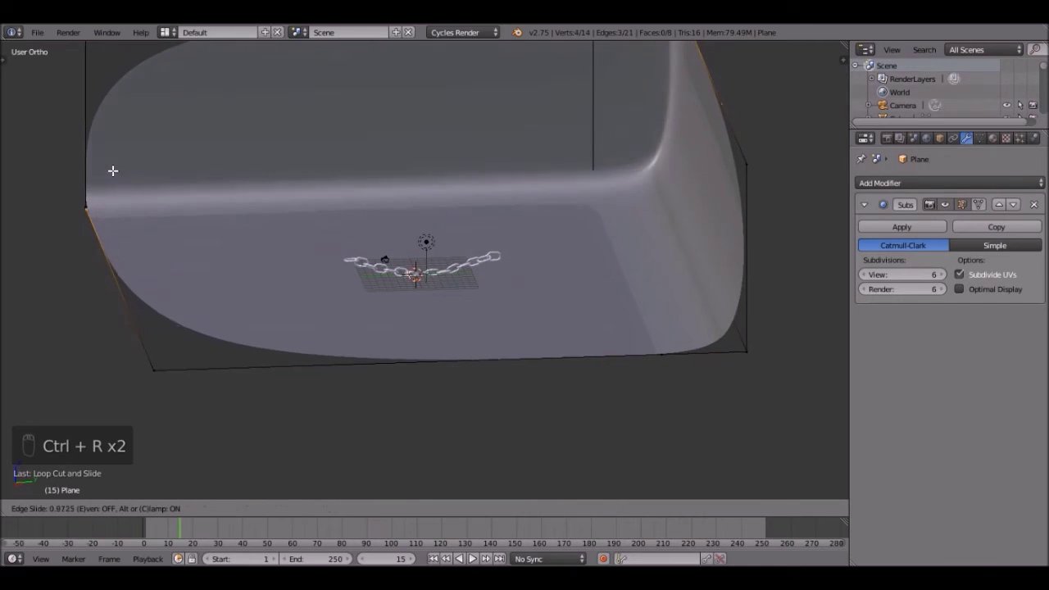
key("Tab")
middle_click_drag(285, 216, 353, 200)
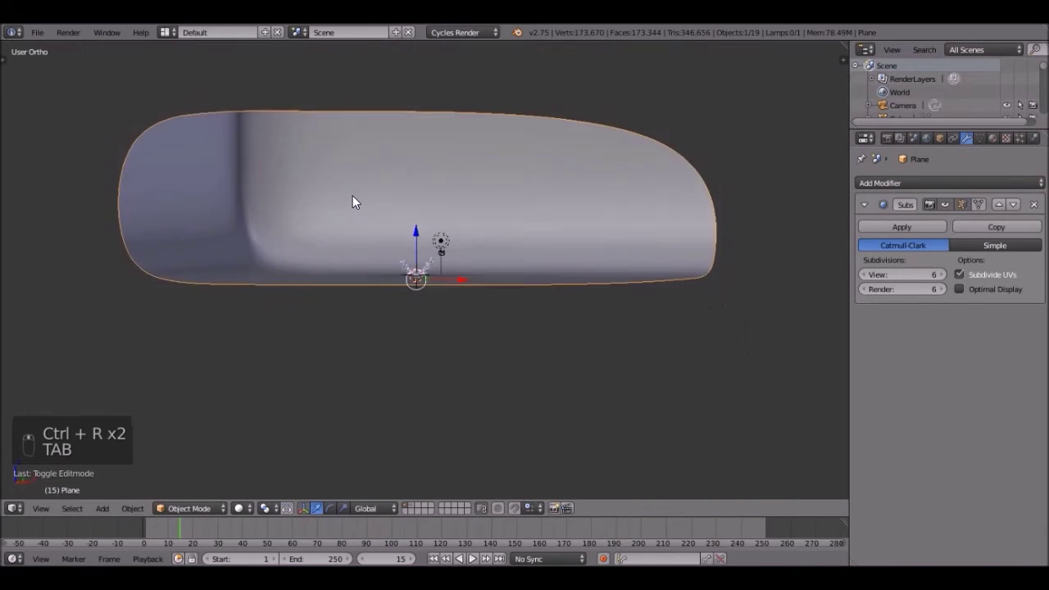
Tilt the camera upward with a free trackball rotation and lower it along global Z to about 3.66.
key("KP_0")
scroll(479, 214, "down", 4)
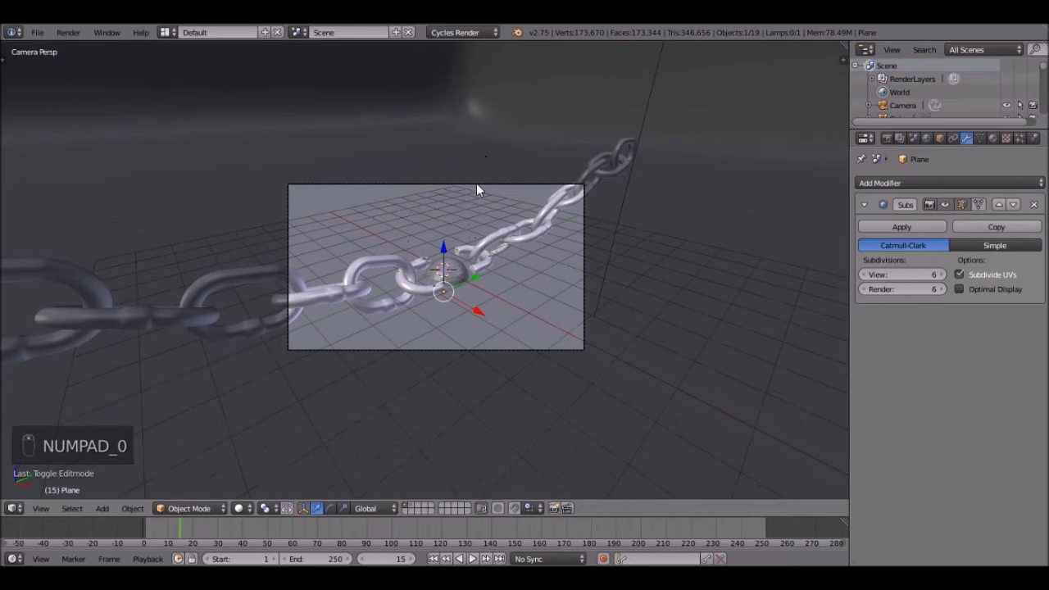
scroll(546, 246, "down", 2)
scroll(565, 250, "up", 2)
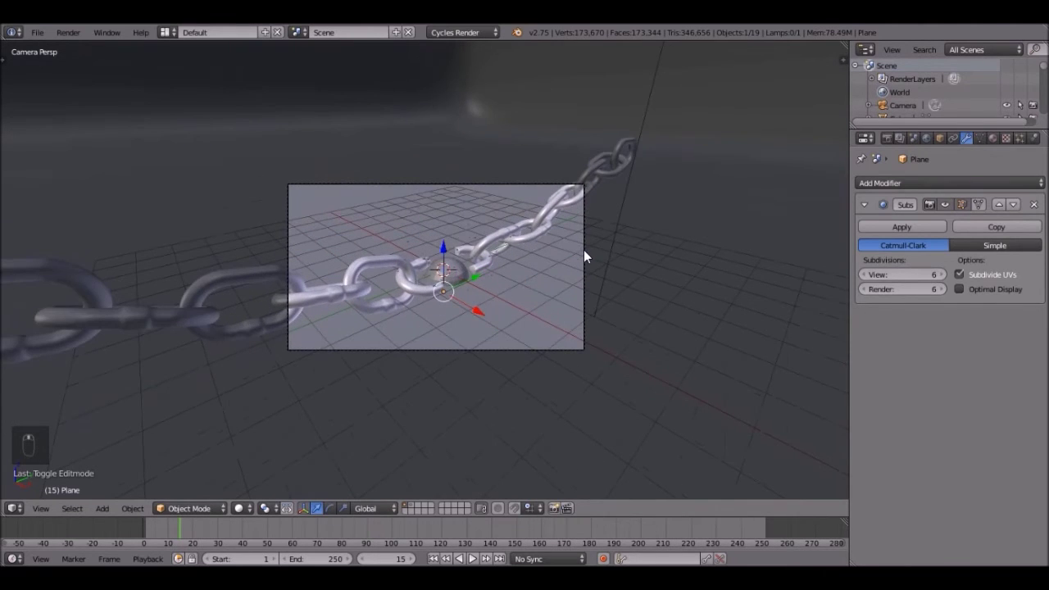
right_click(583, 252)
scroll(427, 259, "up", 2)
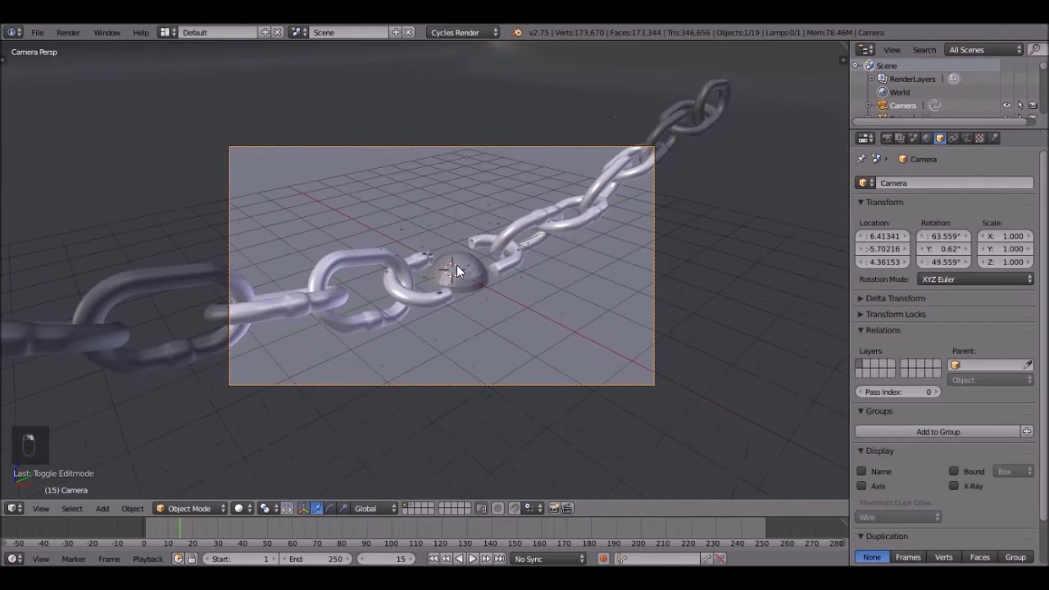
key("r")
key("r")
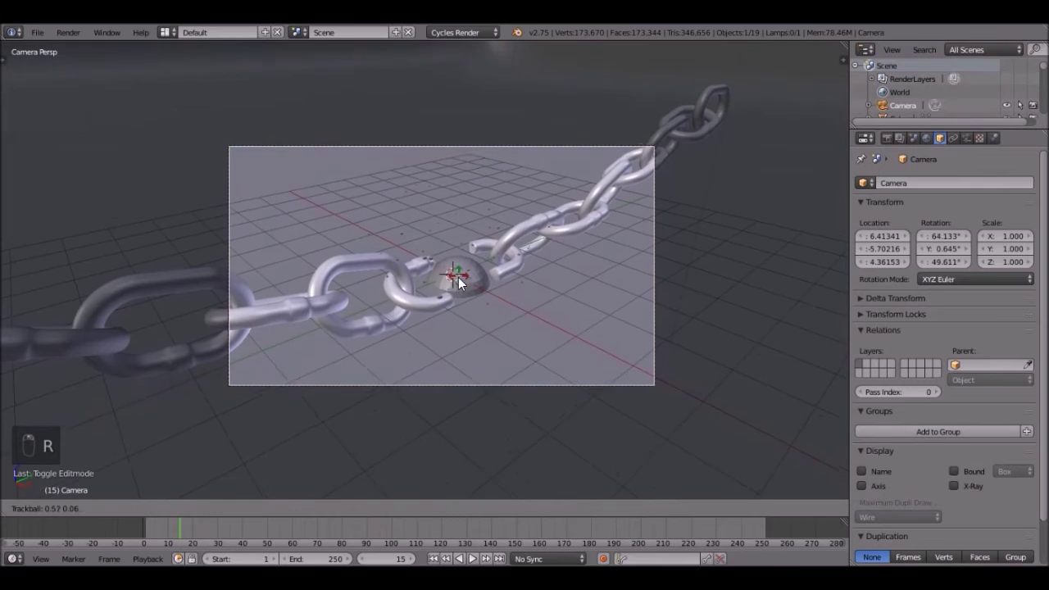
key("g")
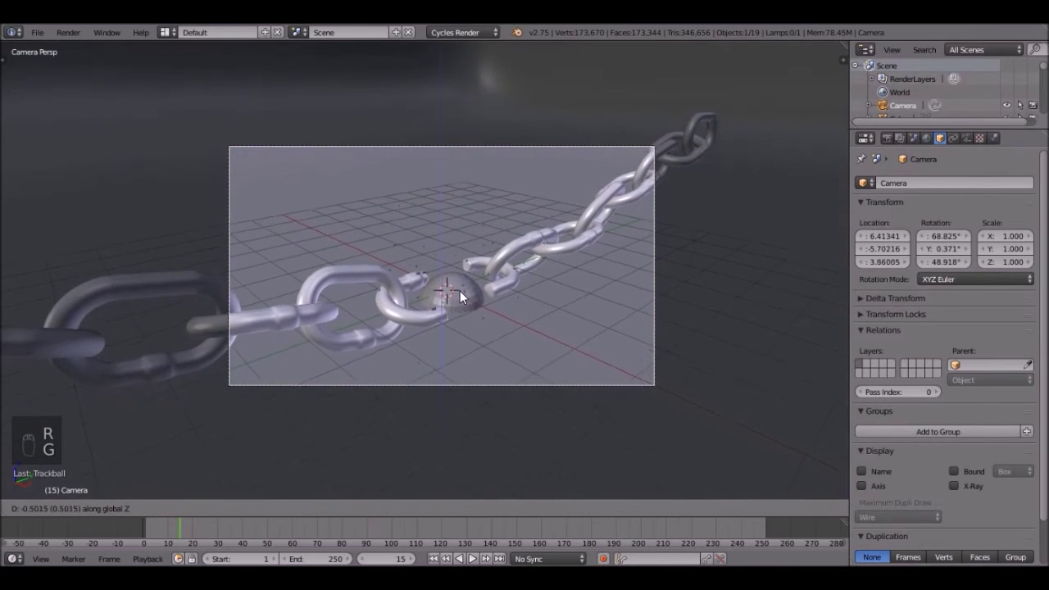
left_click(460, 278)
Rotate the camera to about X 72.26°, Y 0.21°, Z 50.58° and lower it to about 3.0 on Z.
key("r")
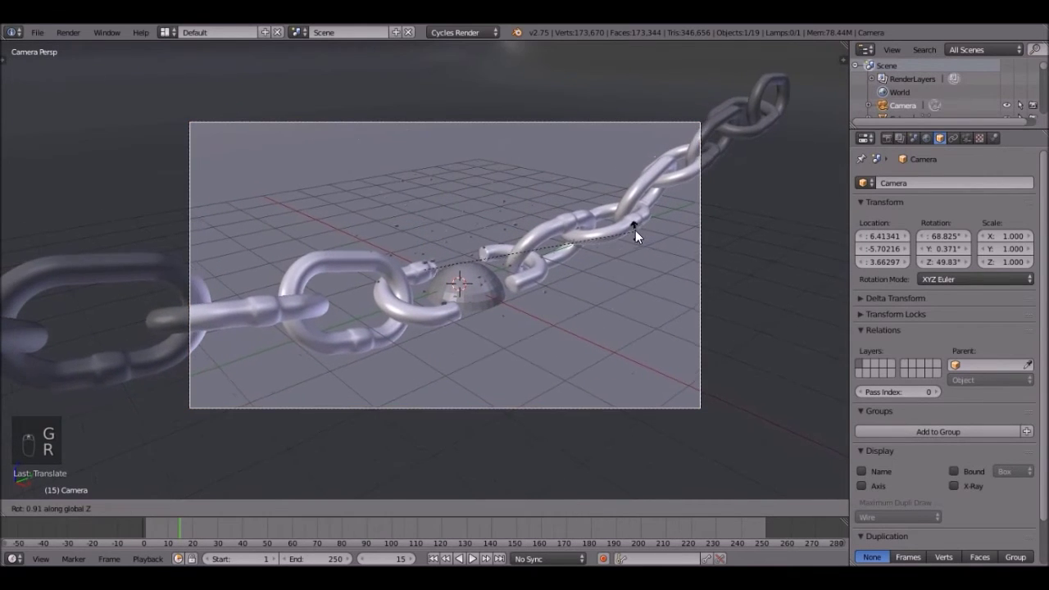
left_click(499, 87)
key("r")
key("r")
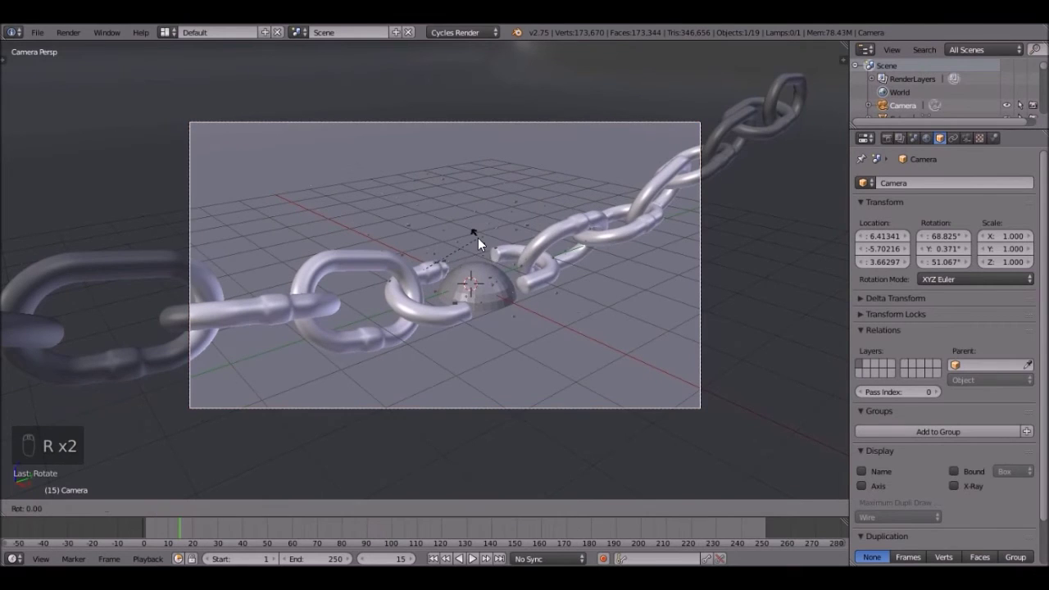
left_click(471, 277)
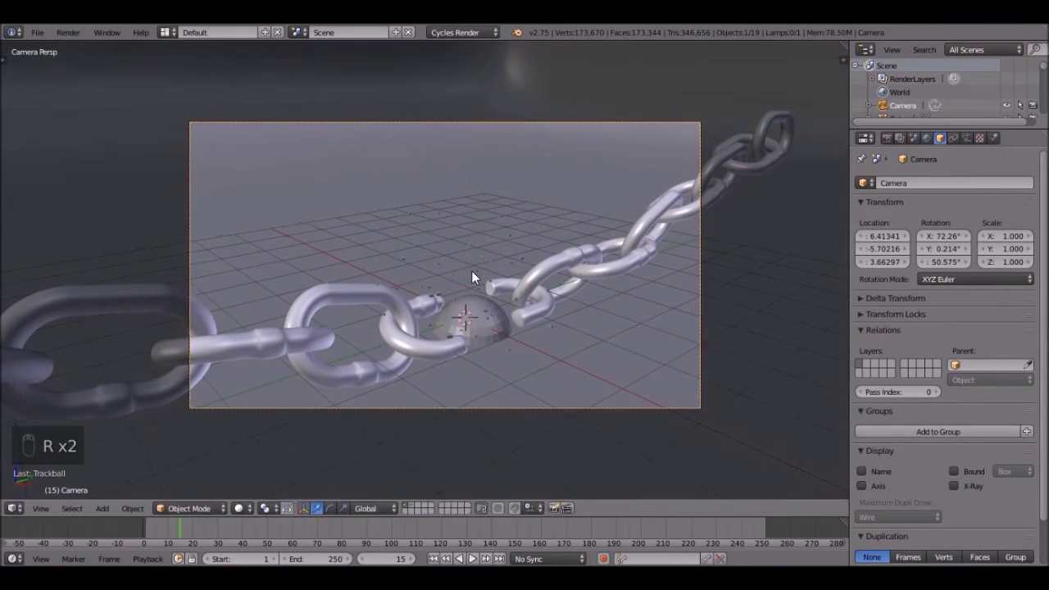
key("g")
left_click(491, 302)
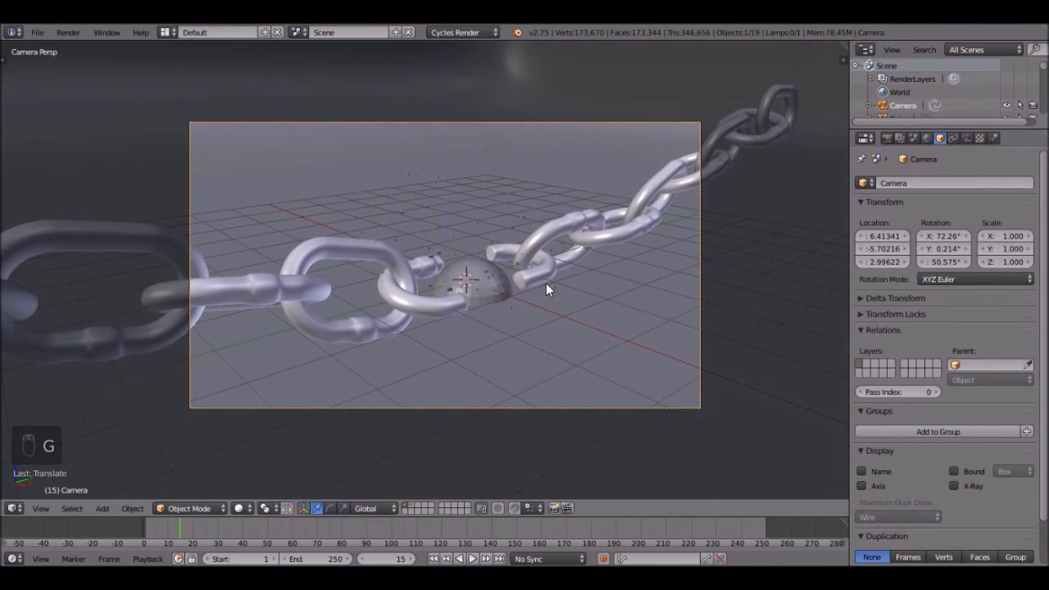
Shift and slightly rotate the second unbroken link on the rising half of the chain in top view.
scroll(546, 282, "up", 5)
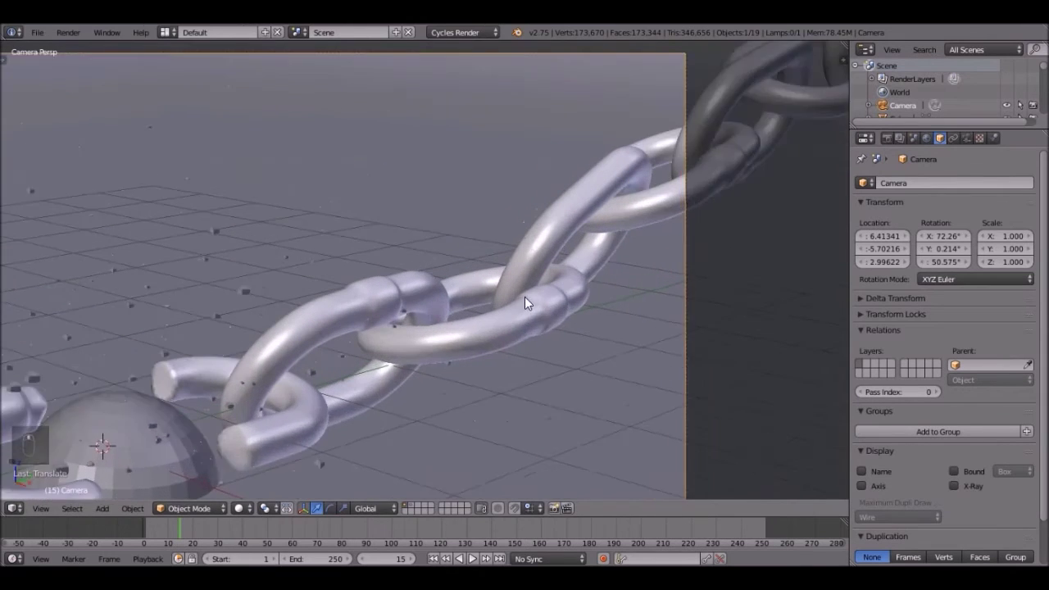
scroll(589, 333, "up", 2)
right_click(591, 335)
key("KP_7")
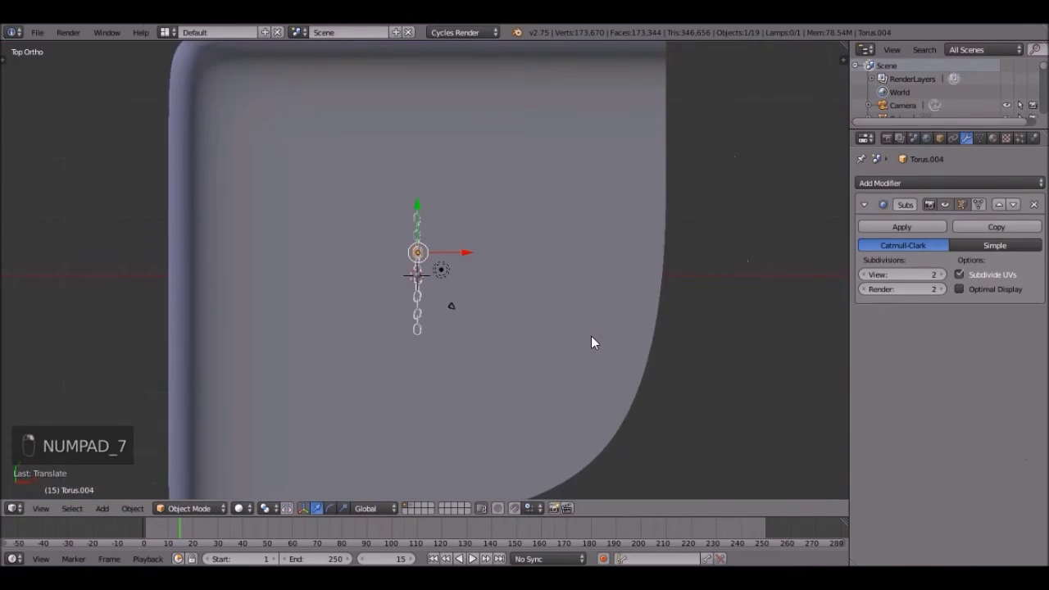
key("KP_Decimal")
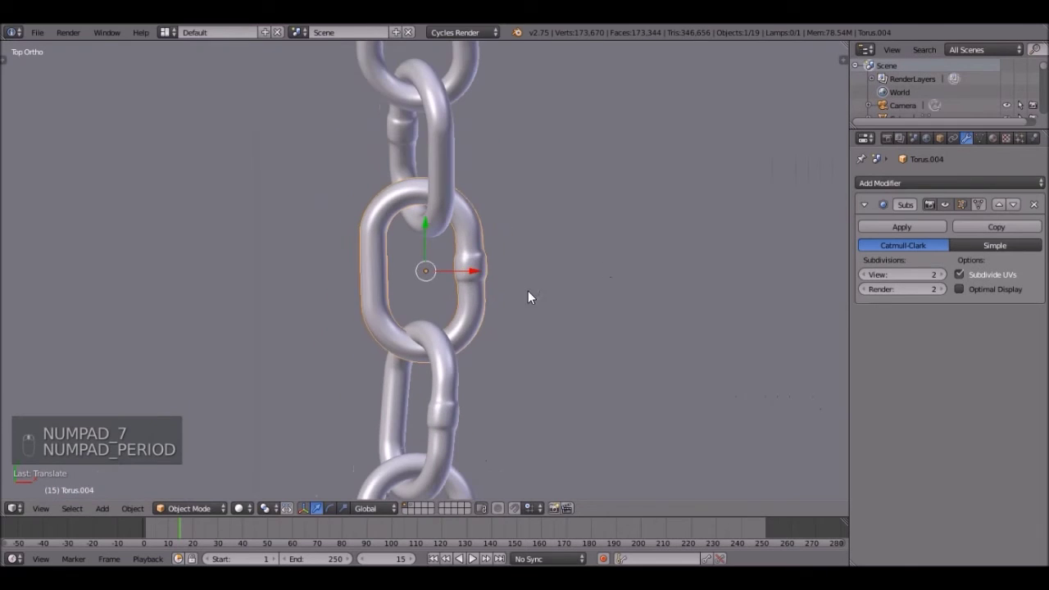
key("g")
left_click(525, 296)
key("r")
left_click(585, 237)
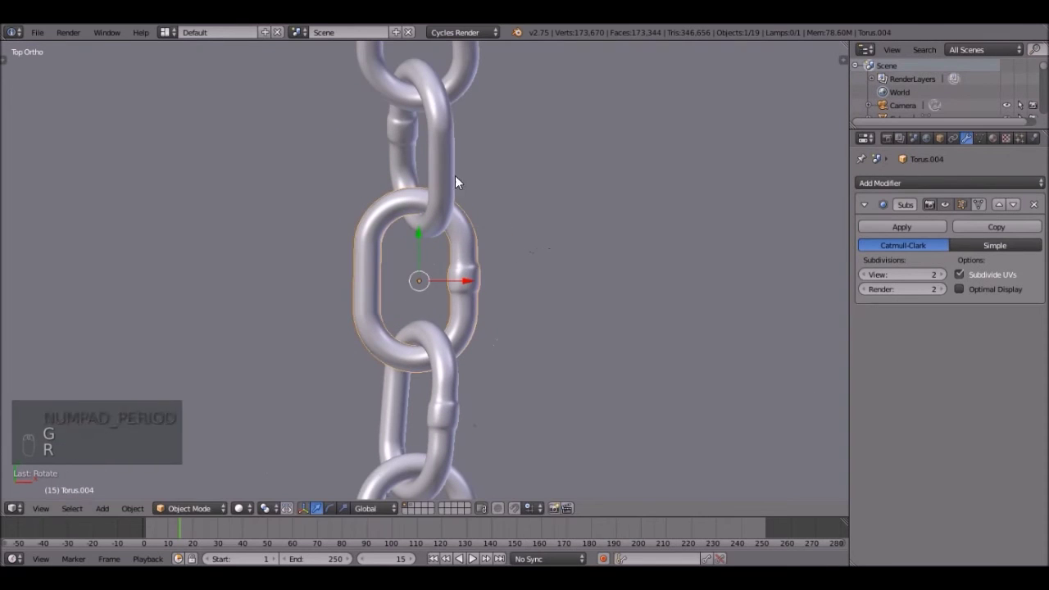
Nudge the third unbroken link on the rising half in top view and check it through the camera.
right_click(455, 179)
key("r")
right_click(503, 161)
key("g")
left_click(470, 167)
scroll(523, 161, "down", 5)
middle_click_drag(523, 162, 456, 162)
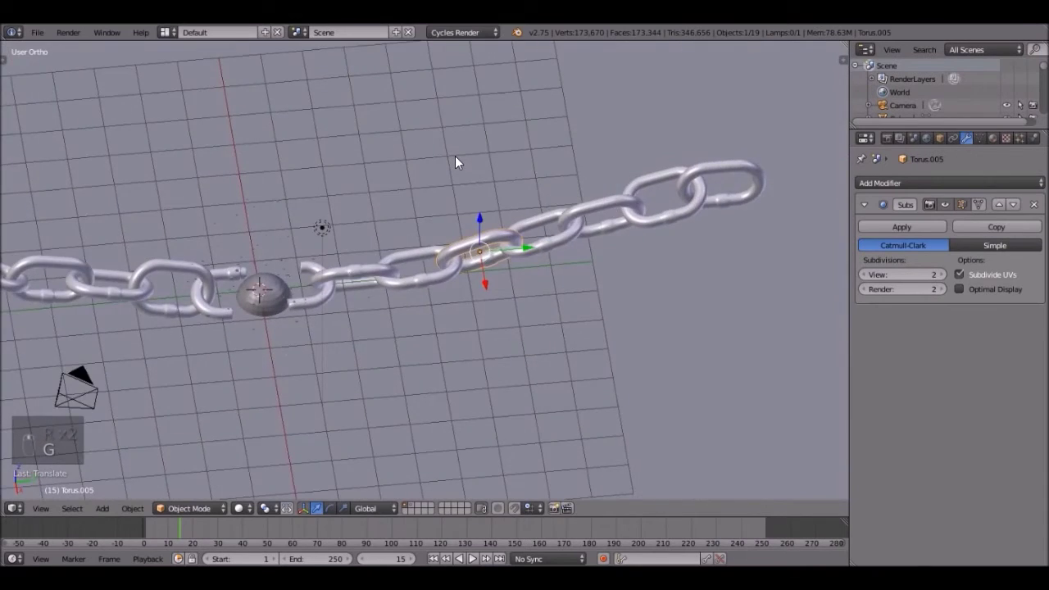
key("KP_0")
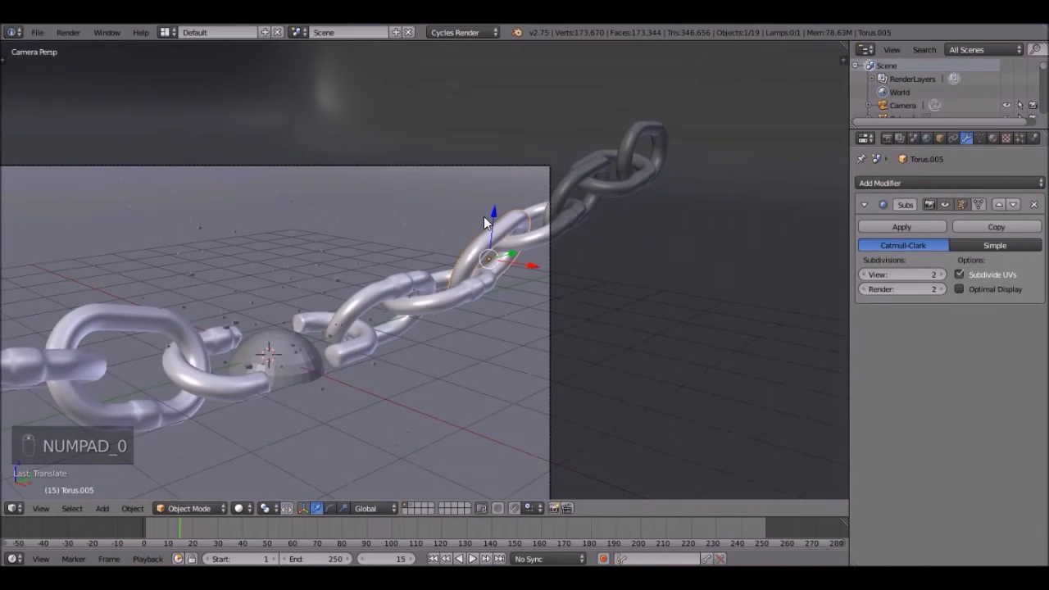
Tilt and reposition the second unbroken link to follow the rising chain in right side wireframe view.
key("KP_3")
scroll(484, 216, "up", 5)
key("z")
right_click(469, 236)
key("r")
left_click(430, 253)
key("g")
left_click(402, 254)
scroll(169, 248, "down", 4)
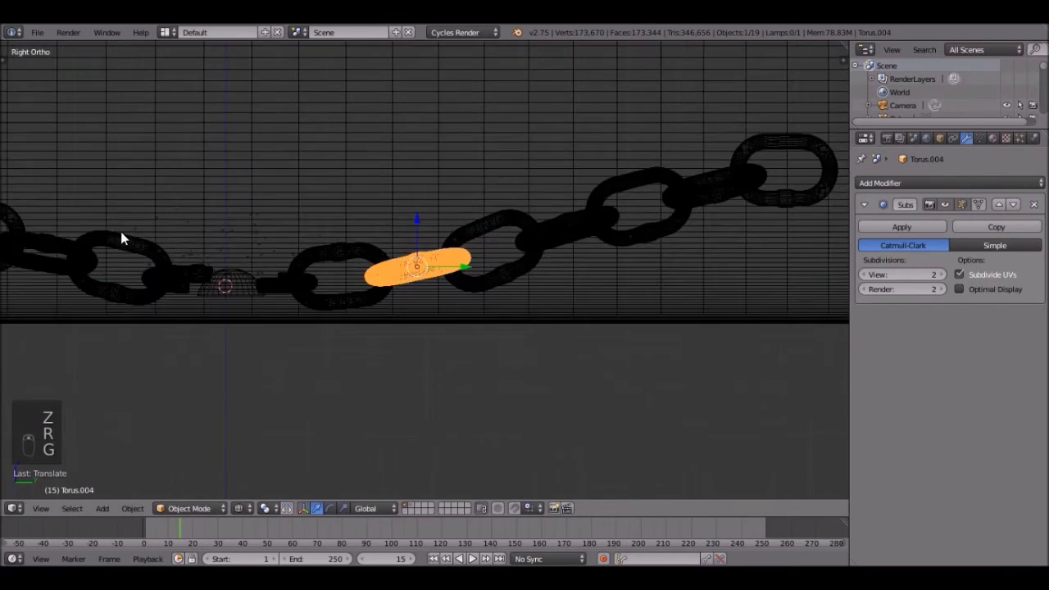
Rotate and move the third unbroken link in side view so that it hooks into both neighbouring links.
scroll(27, 223, "down", 3)
scroll(596, 234, "up", 7)
right_click(555, 200)
key("g")
left_click(709, 164)
key("r")
key("g")
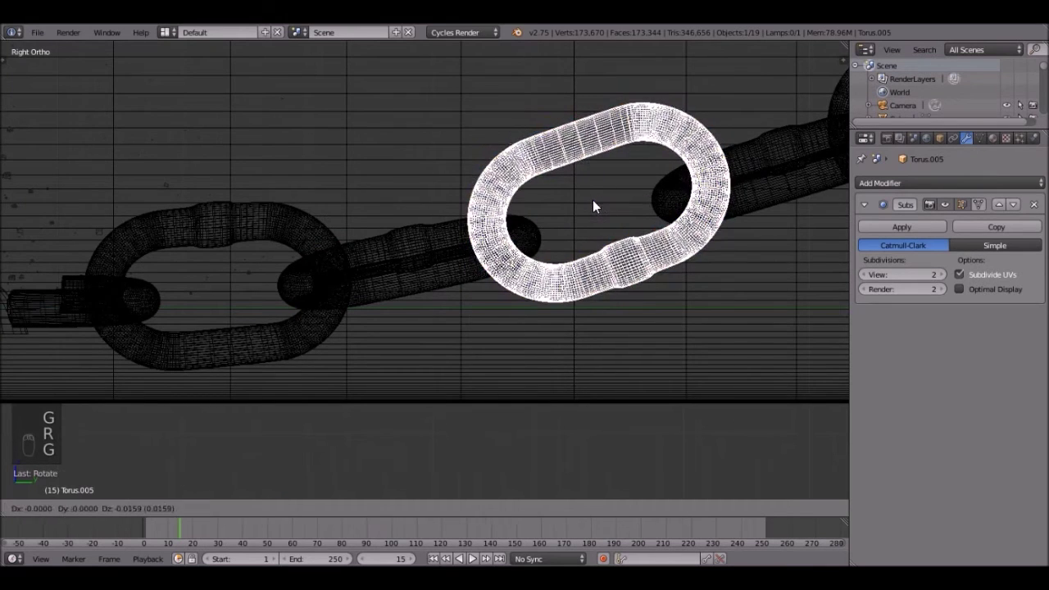
right_click(592, 200)
key("z")
scroll(564, 228, "down", 2)
scroll(564, 228, "up", 2)
key("g")
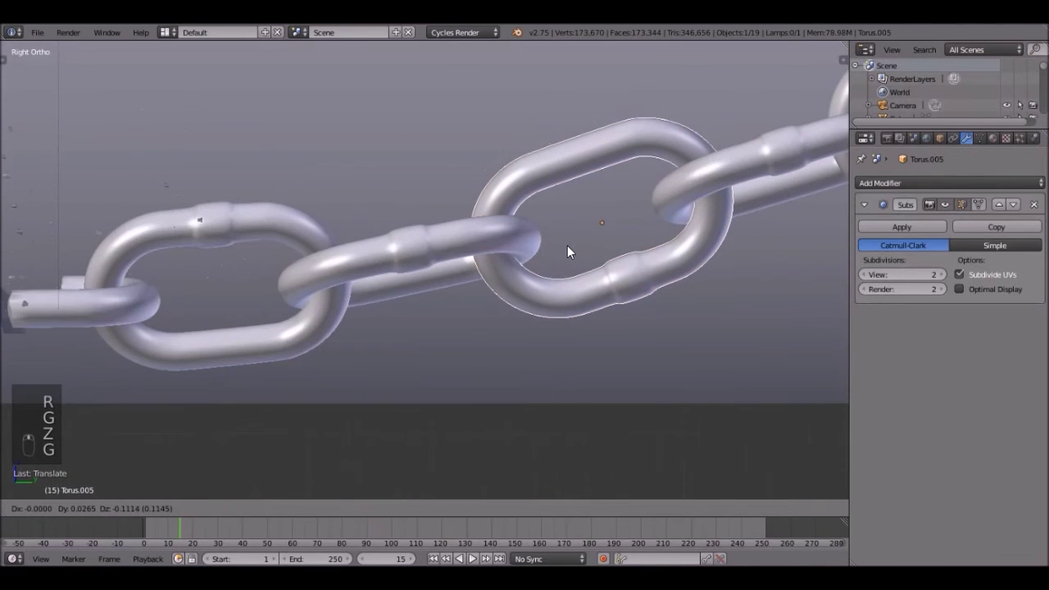
left_click(568, 245)
Move the fourth, fifth and sixth unbroken links in side view to interlock along the rising chain.
scroll(653, 213, "down", 2)
right_click(655, 188)
key("g")
left_click(655, 184)
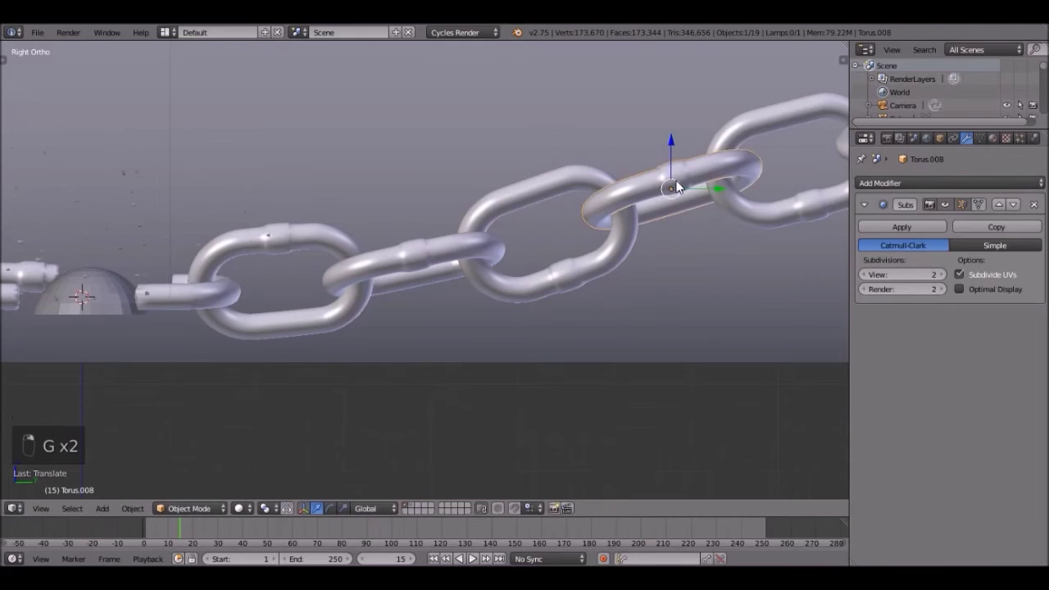
scroll(550, 245, "up", 4)
key("g")
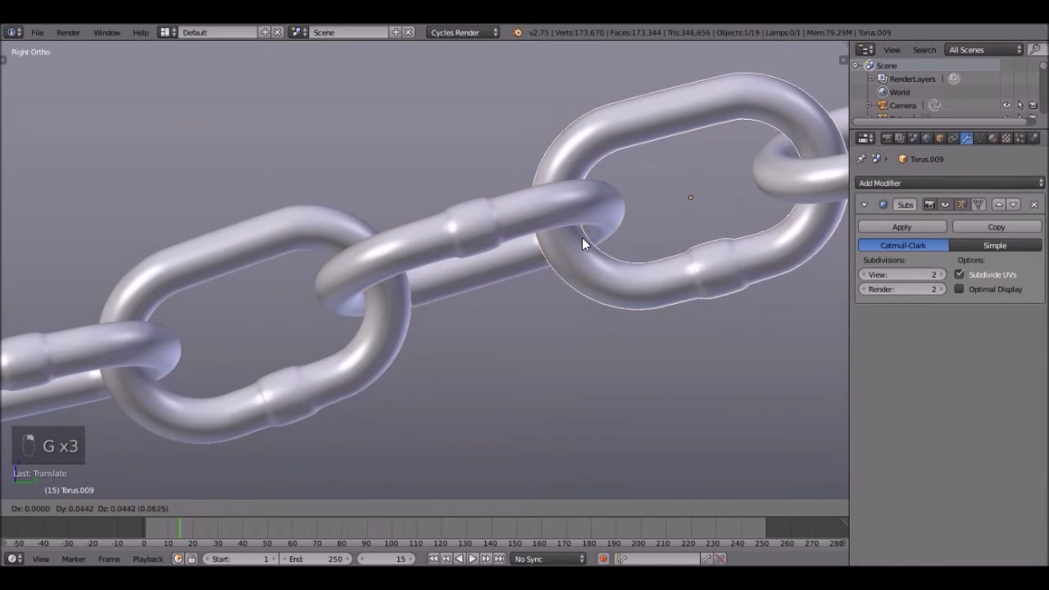
left_click(582, 237)
scroll(582, 237, "down", 4)
right_click(743, 199)
key("g")
left_click(727, 184)
Rotate the second unbroken link on the rising half about global Y by about 39° in camera view.
key("KP_0")
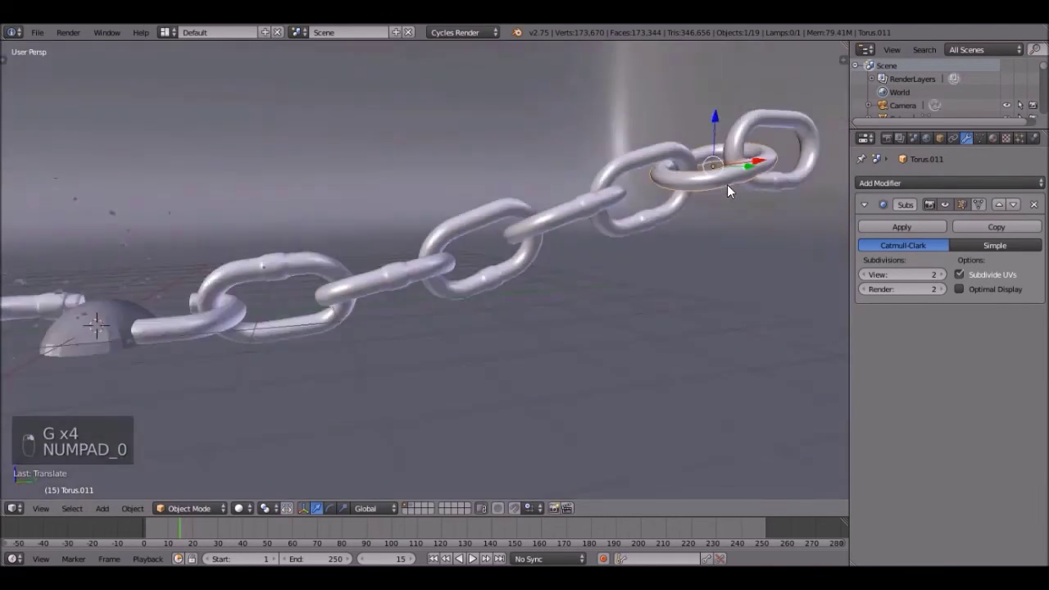
scroll(504, 302, "down", 1)
scroll(206, 353, "up", 2)
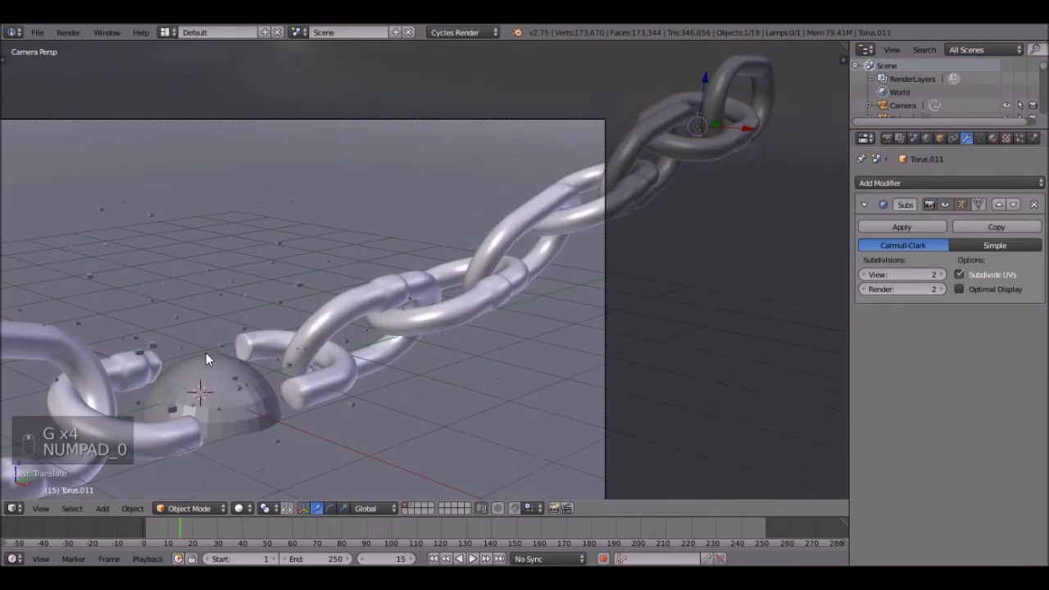
scroll(282, 338, "down", 4)
scroll(448, 301, "up", 1)
scroll(448, 300, "up", 3)
right_click(567, 263)
key("r")
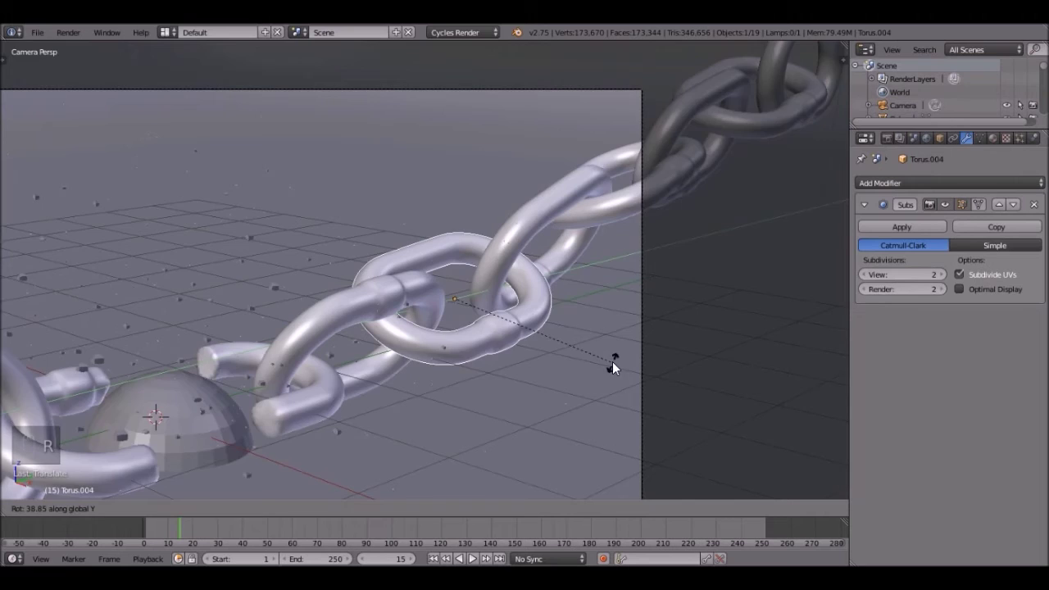
left_click(613, 361)
Move the rotated second unbroken link so that it fits between its two neighbouring links.
scroll(519, 330, "up", 2)
key("KP_3")
scroll(270, 363, "up", 2)
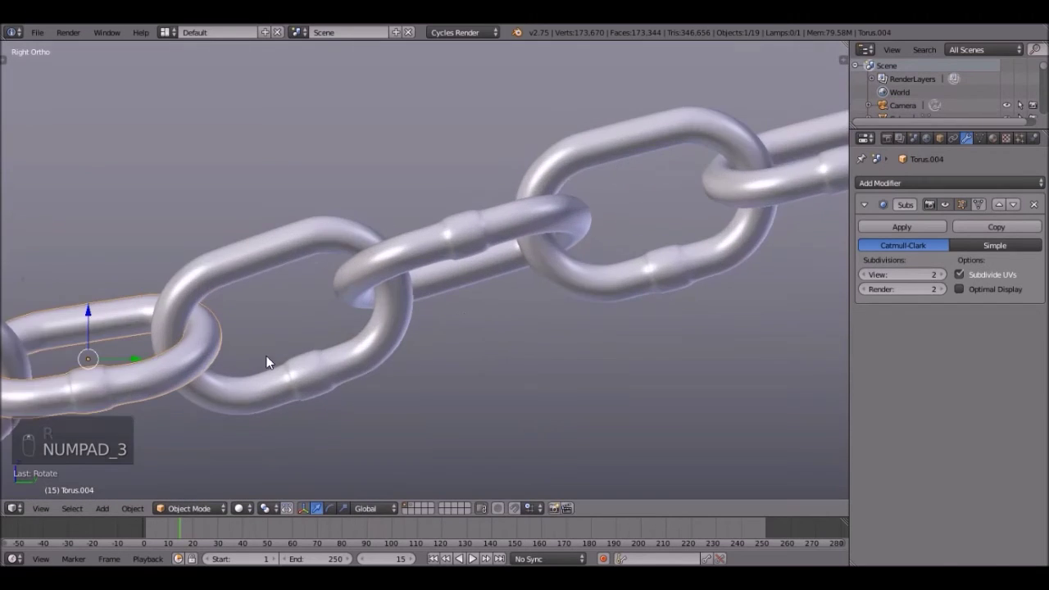
scroll(611, 316, "up", 4)
middle_click_drag(611, 313, 646, 291)
key("g")
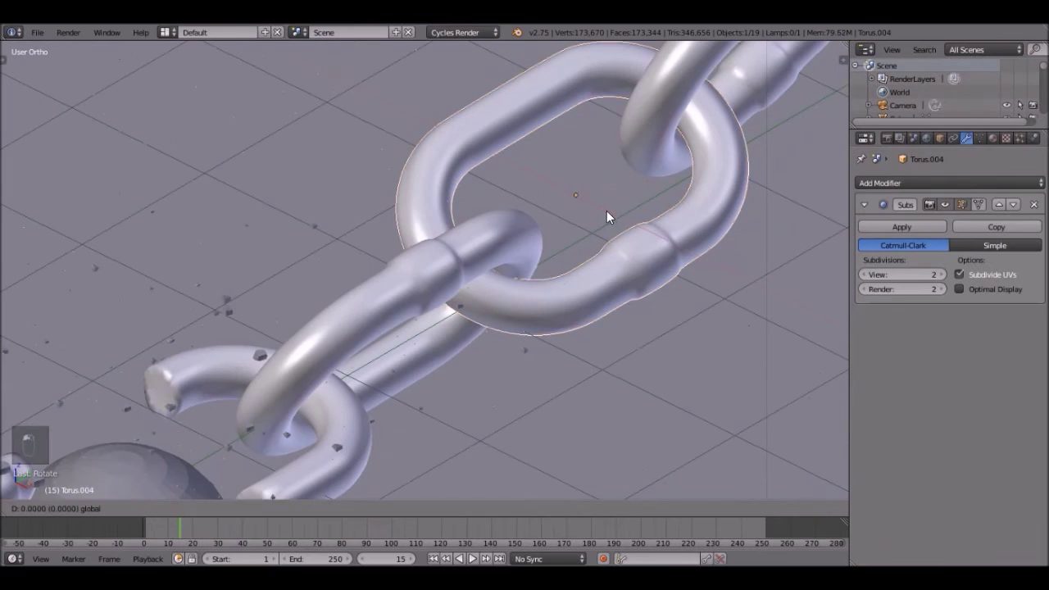
left_click(631, 229)
scroll(630, 228, "down", 4)
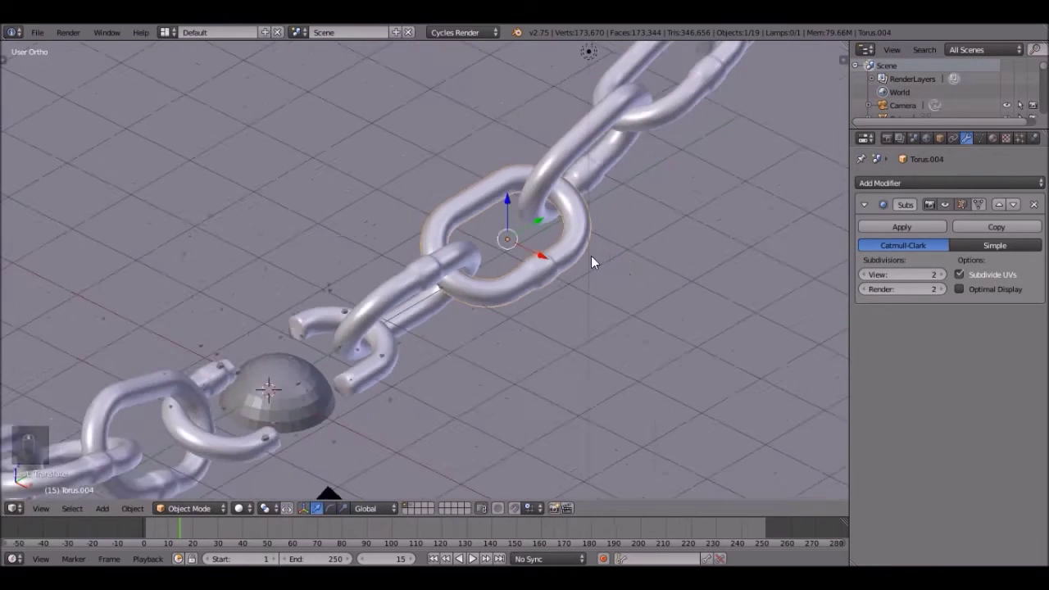
Examine how the second and third unbroken links interlock from several angles and through the camera.
middle_click_drag(593, 262, 605, 234)
scroll(605, 234, "up", 4)
scroll(694, 226, "down", 3)
middle_click_drag(694, 226, 428, 248)
right_click(428, 248)
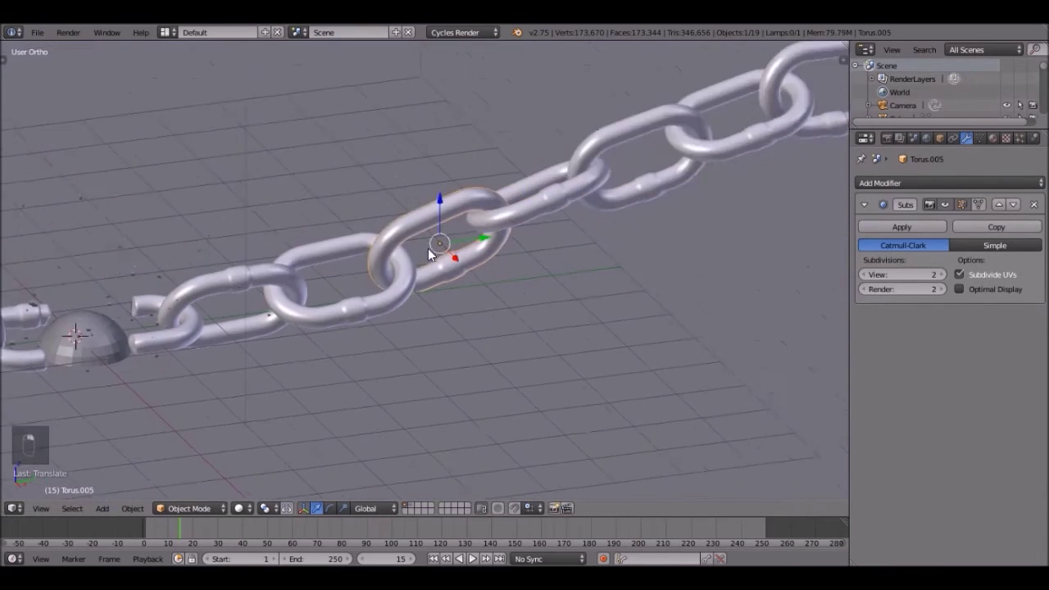
scroll(428, 251, "up", 3)
middle_click_drag(454, 286, 310, 243)
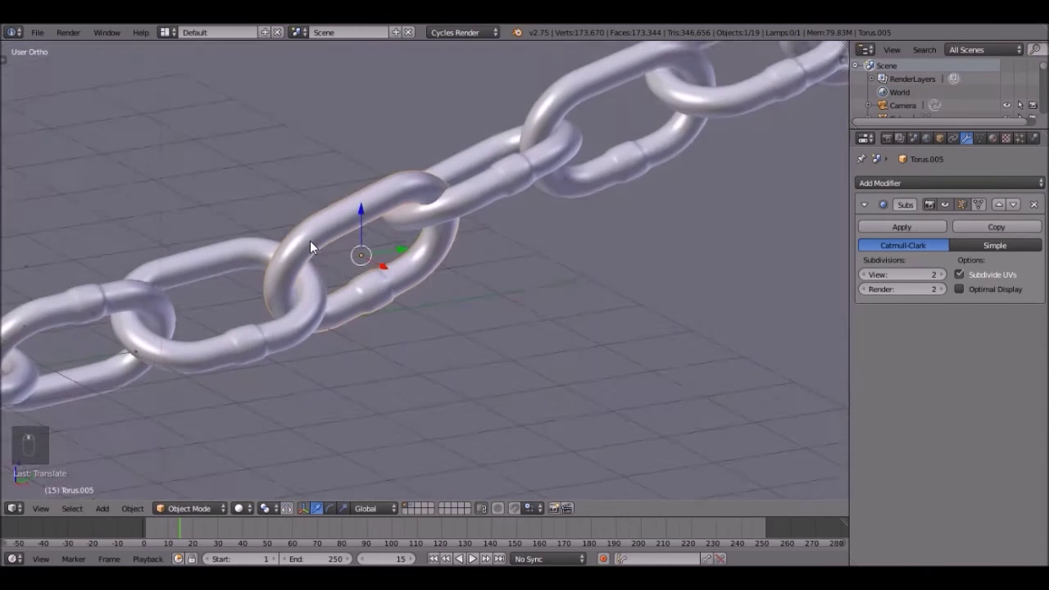
key("KP_0")
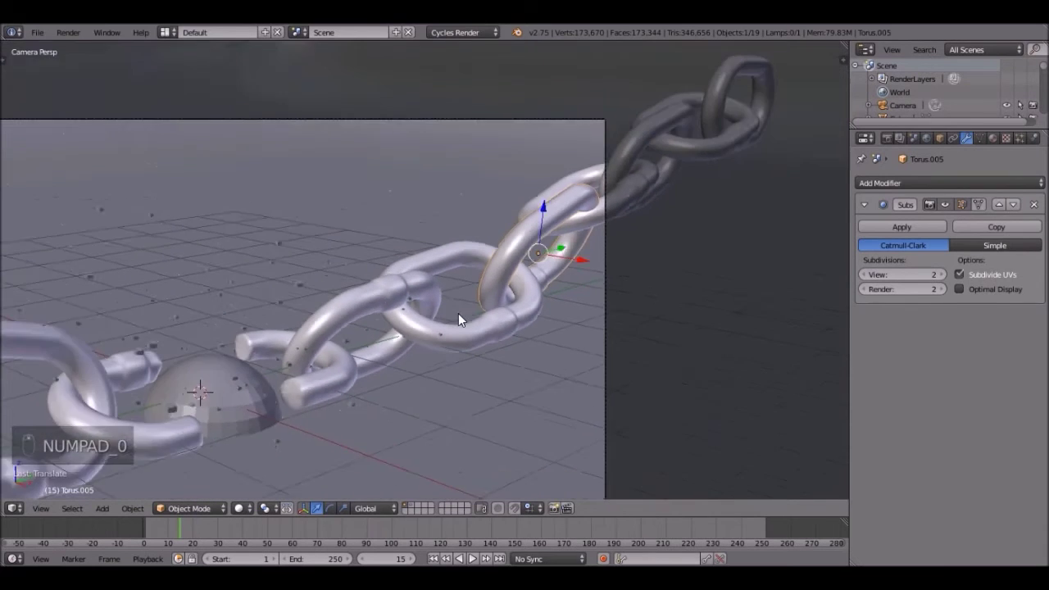
key("KP_3")
scroll(307, 303, "up", 2)
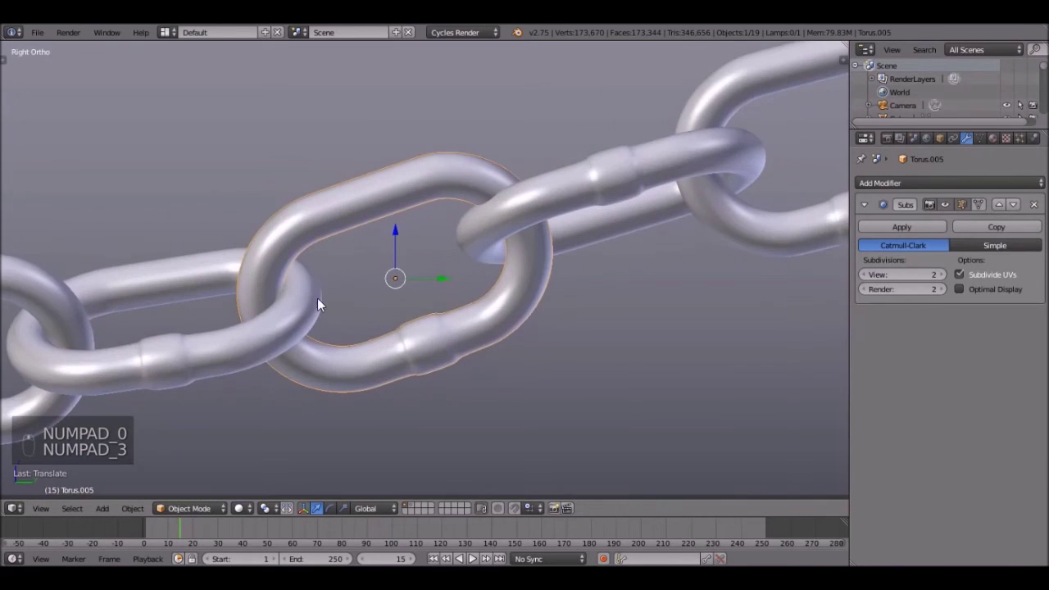
Rotate the second unbroken link slightly in side view to match the slope of the rising chain.
scroll(317, 303, "down", 2)
right_click(443, 292)
scroll(509, 275, "up", 1)
key("r")
left_click(450, 239)
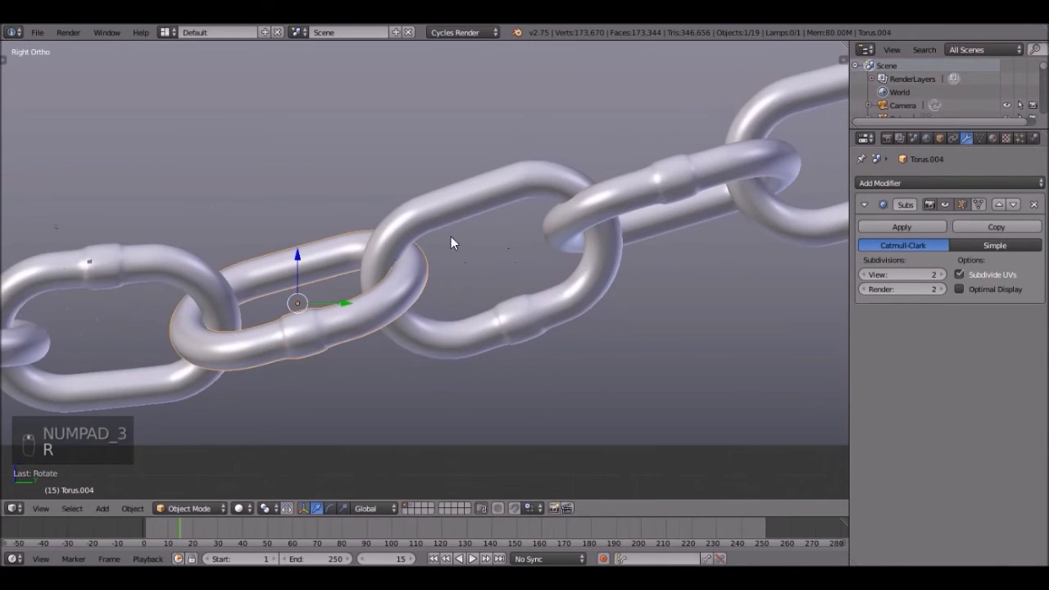
Reposition the upper links of the rising chain in side view so that they stay hooked together.
scroll(443, 226, "down", 2)
right_click(435, 214)
key("g")
key("g")
key("g")
key("g")
left_click(442, 348)
key("KP_0")
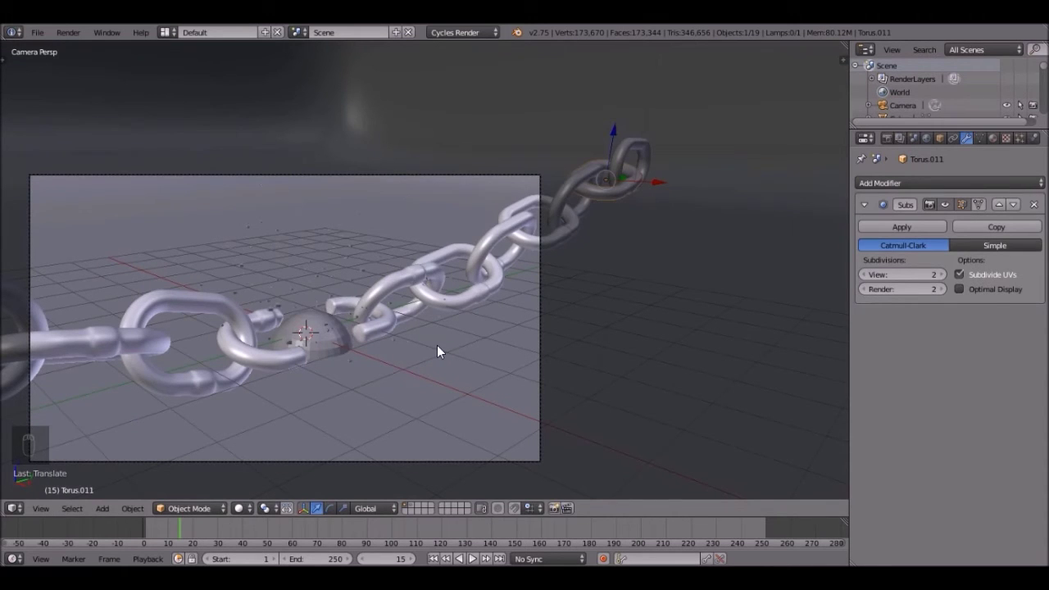
Compare the chain at frames 16 and 15 using the side and camera views.
scroll(437, 345, "up", 5)
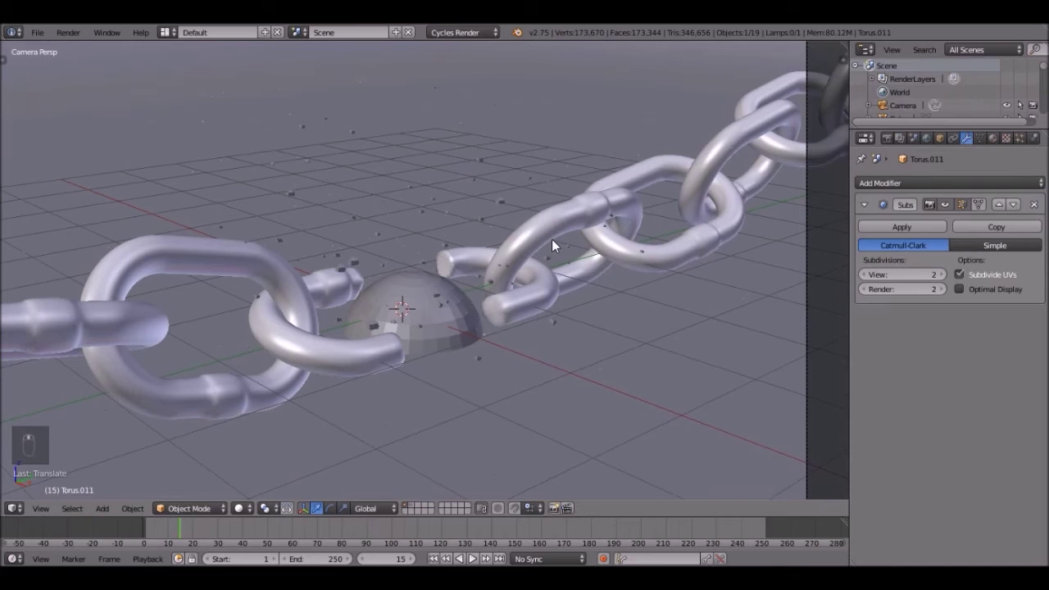
left_click(409, 561)
key("KP_3")
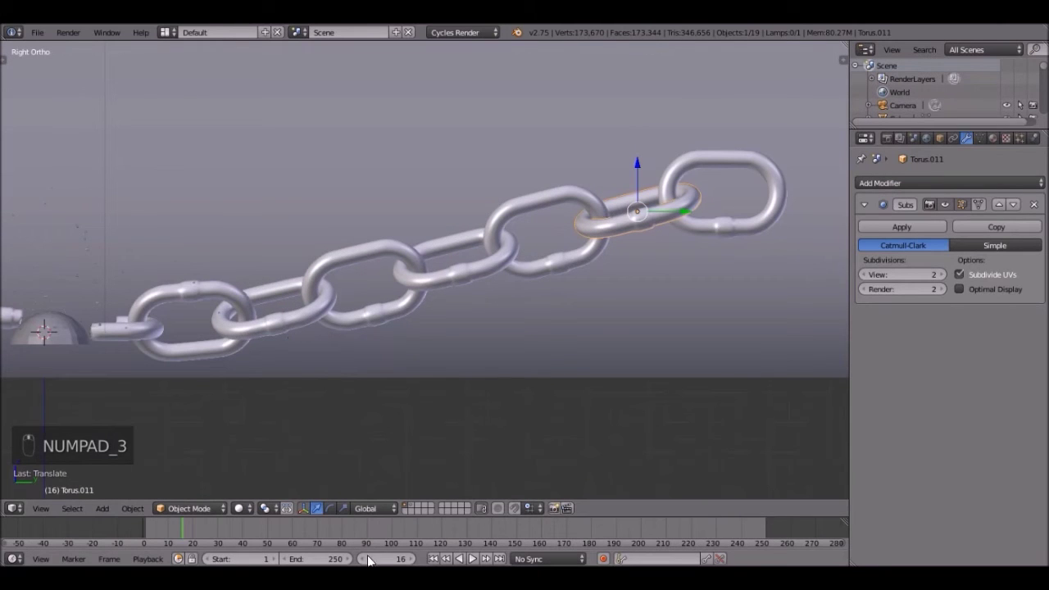
scroll(311, 422, "down", 1, "alt")
key("KP_0")
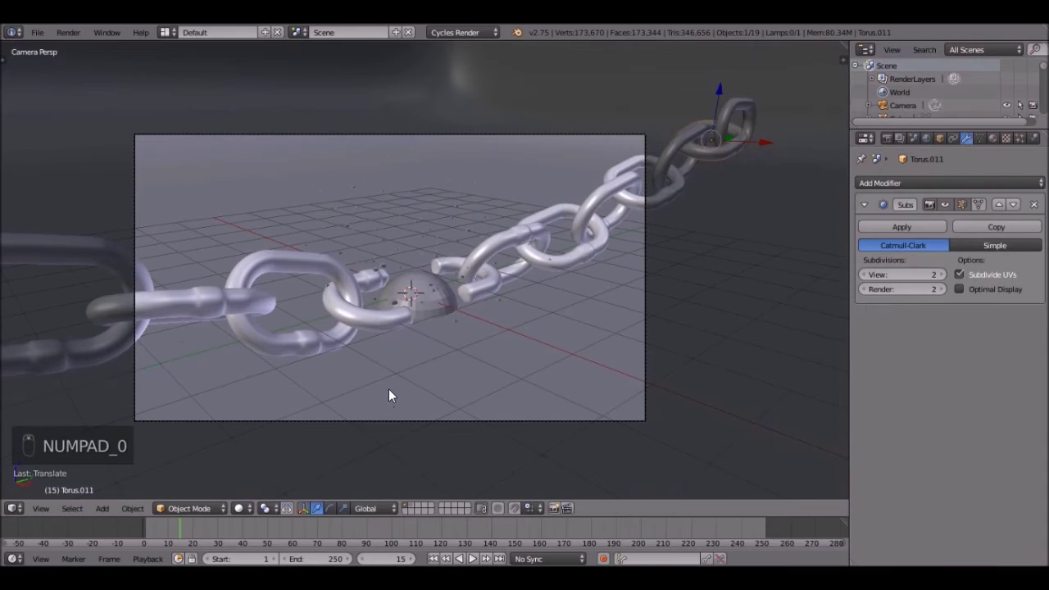
Save the scene on the Desktop under the file name Chain Breaking.
key("ctrl+s")
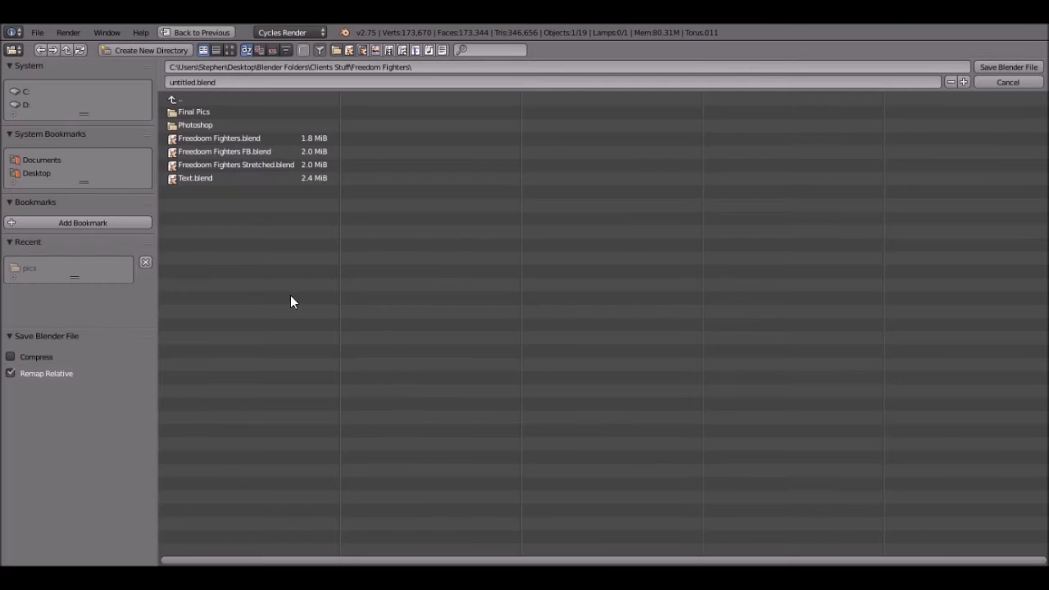
left_click(37, 173)
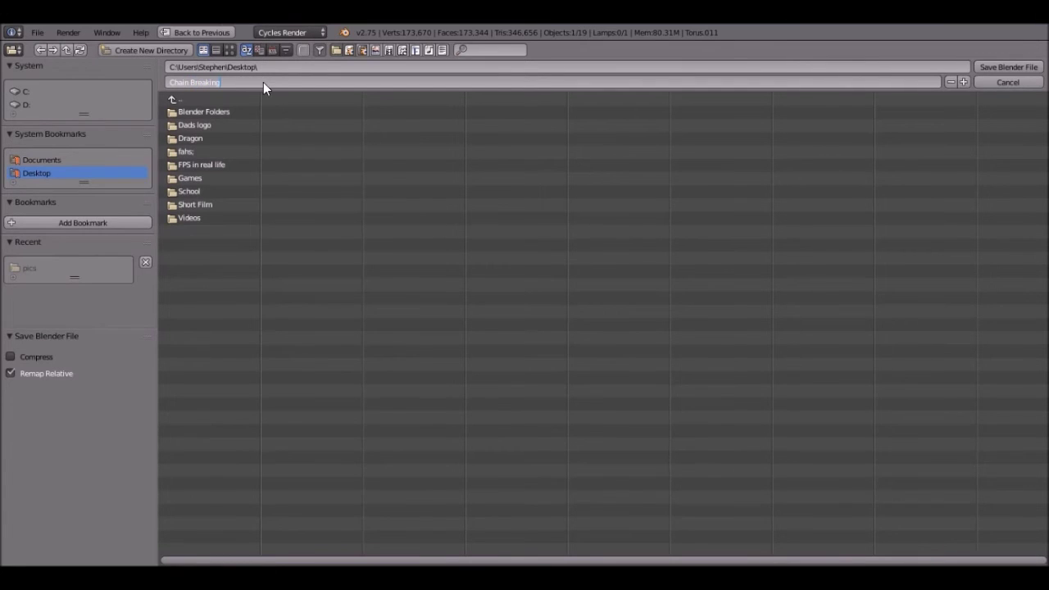
key("Return")
key("Return")
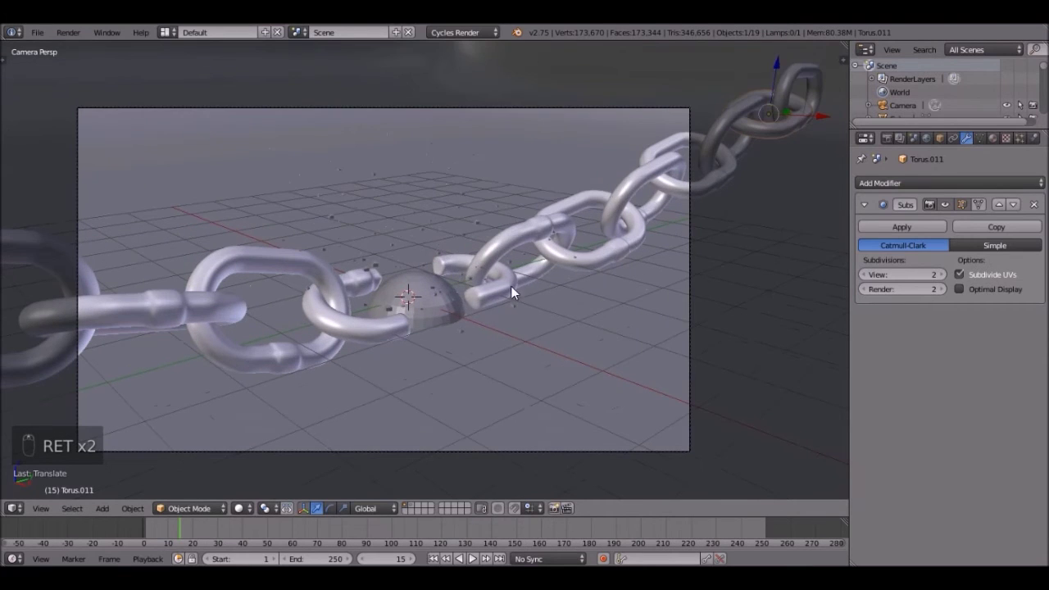
Select the curved backdrop plane and give it a new material.
middle_click_drag(521, 292, 545, 286, "shift")
right_click(768, 227)
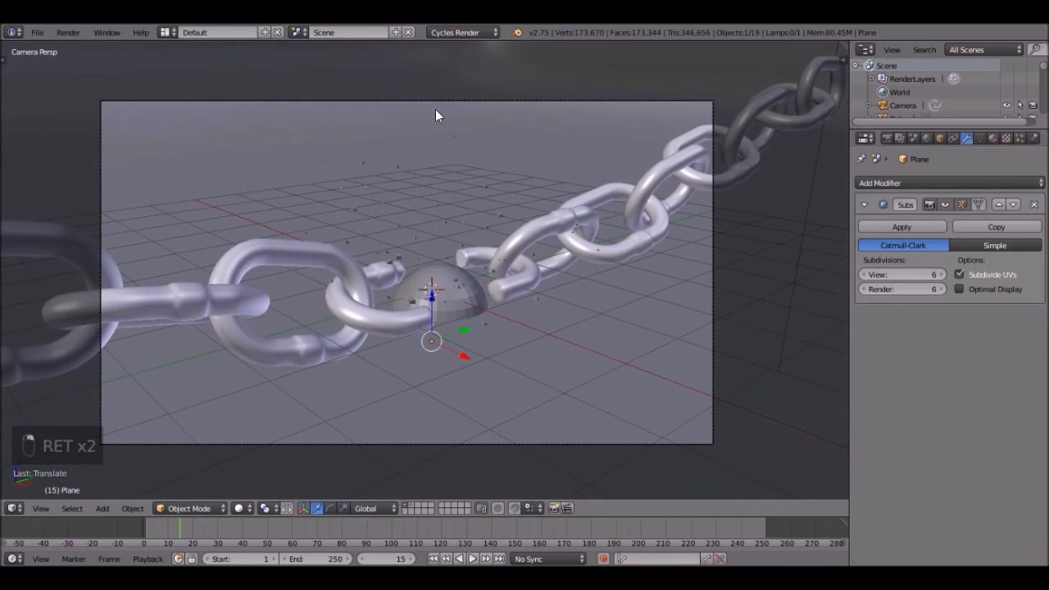
scroll(456, 153, "down", 4)
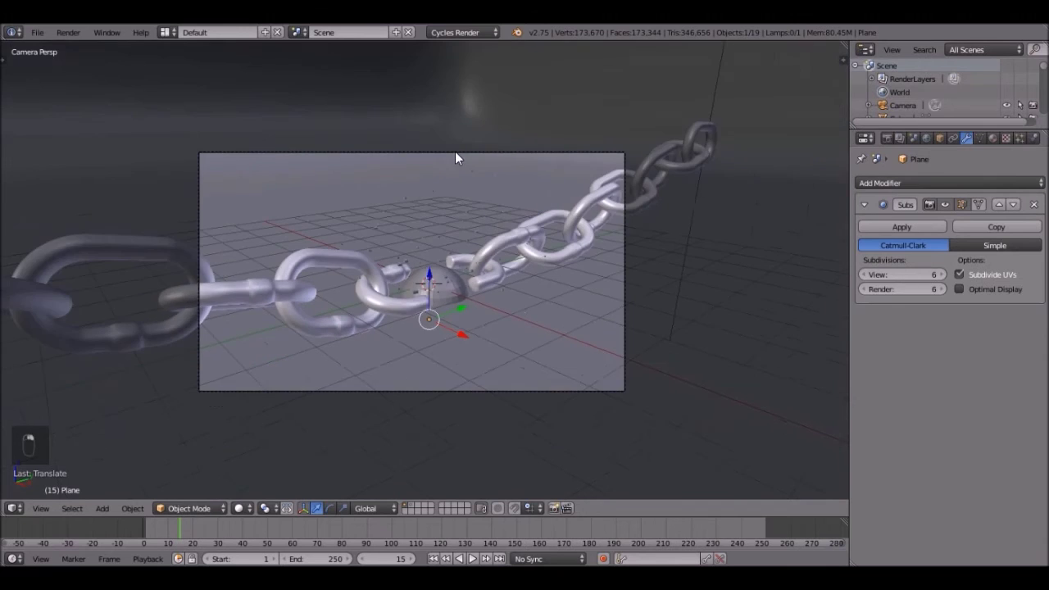
scroll(488, 149, "up", 2)
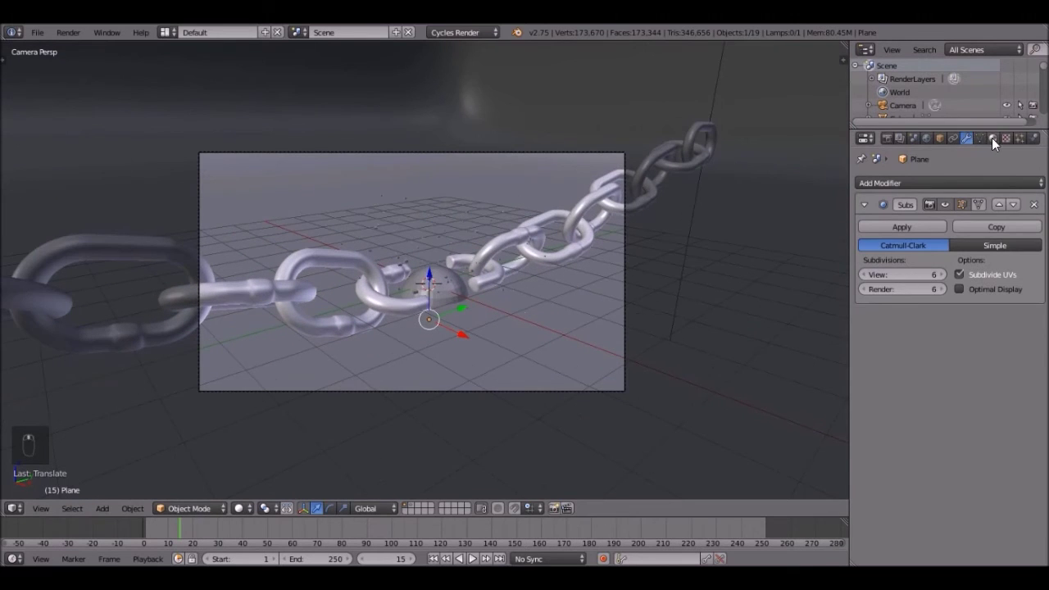
left_click(991, 137)
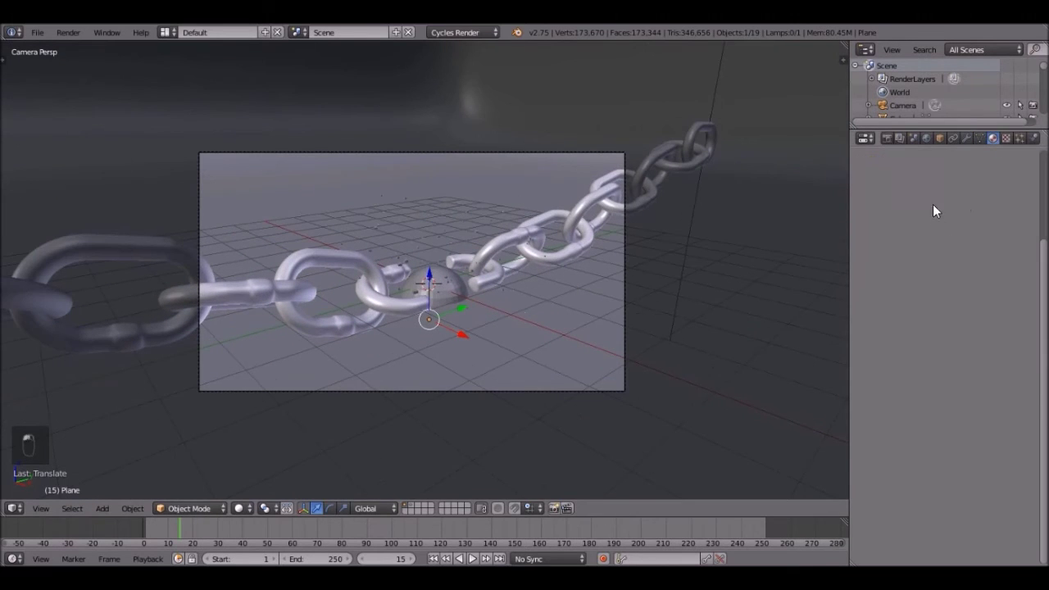
key("z")
key("z")
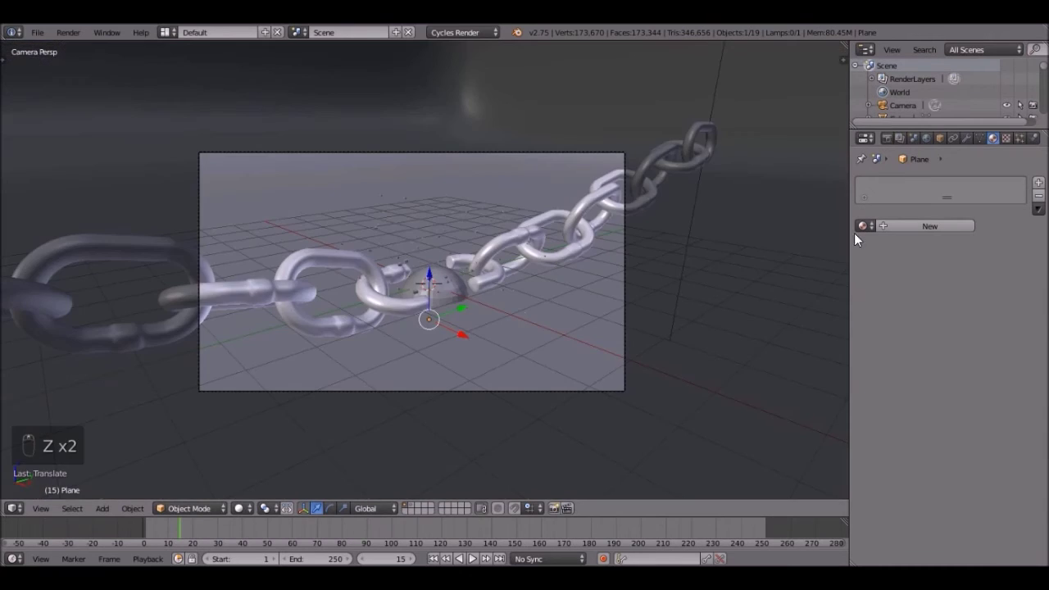
left_click(928, 226)
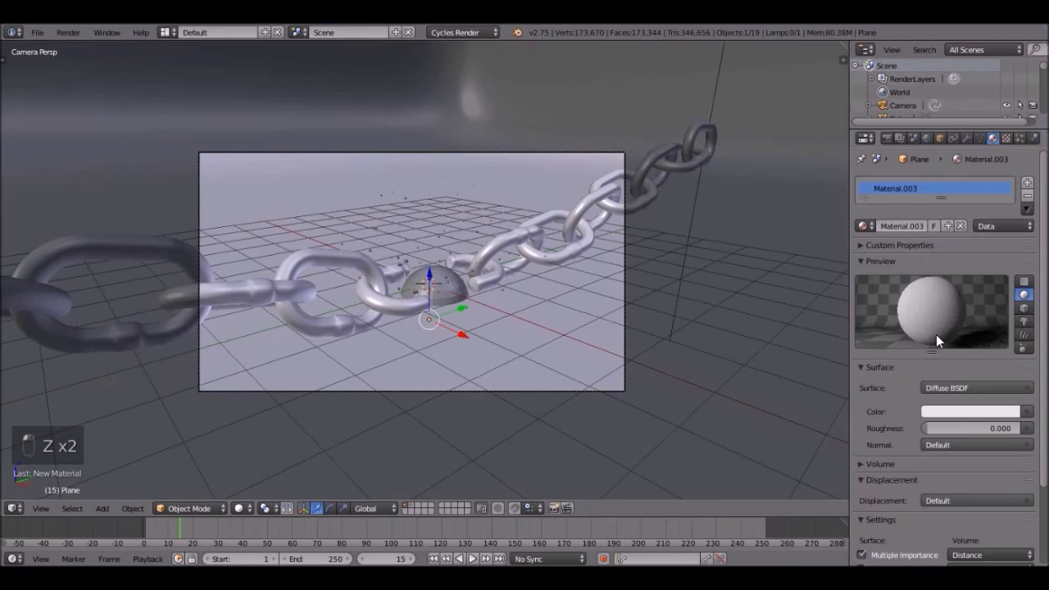
Make the backdrop material a Mix Shader of white Diffuse BSDF and Glossy BSDF with a factor of 0.2.
left_click(951, 386)
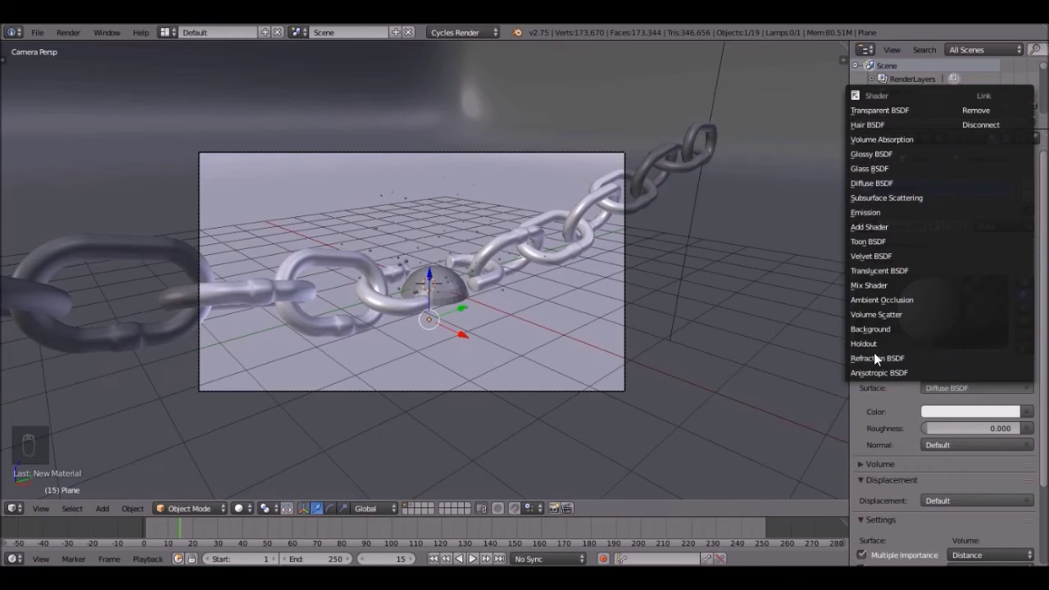
left_click(890, 287)
left_click(943, 428)
left_click(939, 223)
left_click(936, 494)
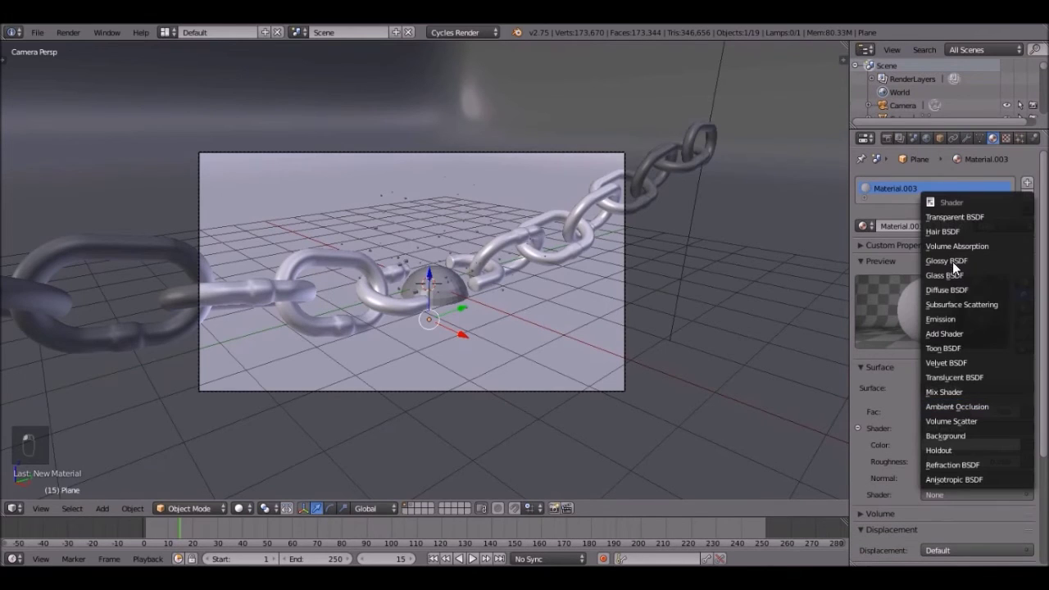
left_click(949, 261)
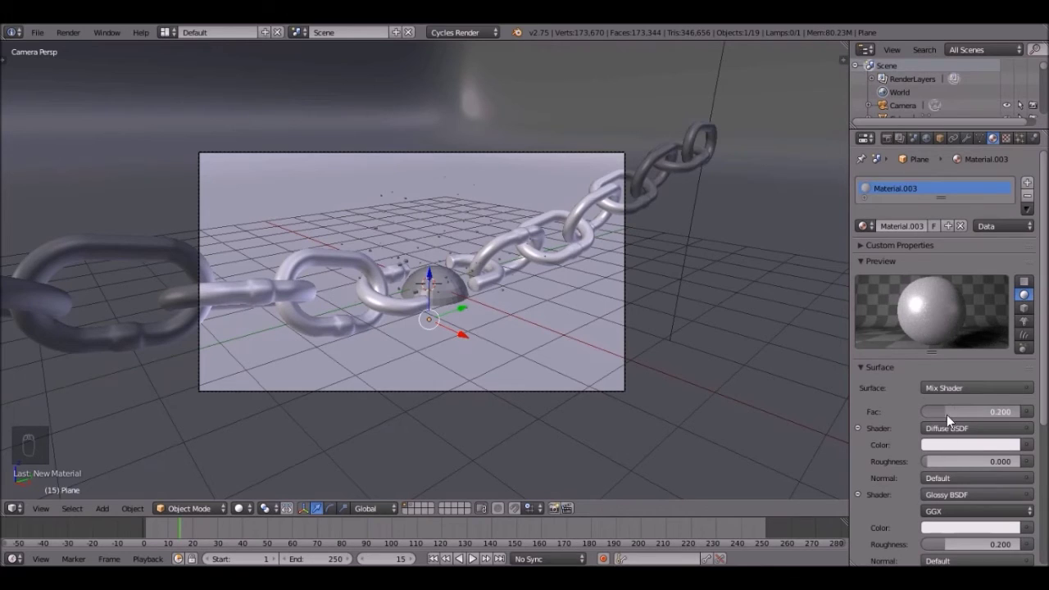
left_click(966, 445)
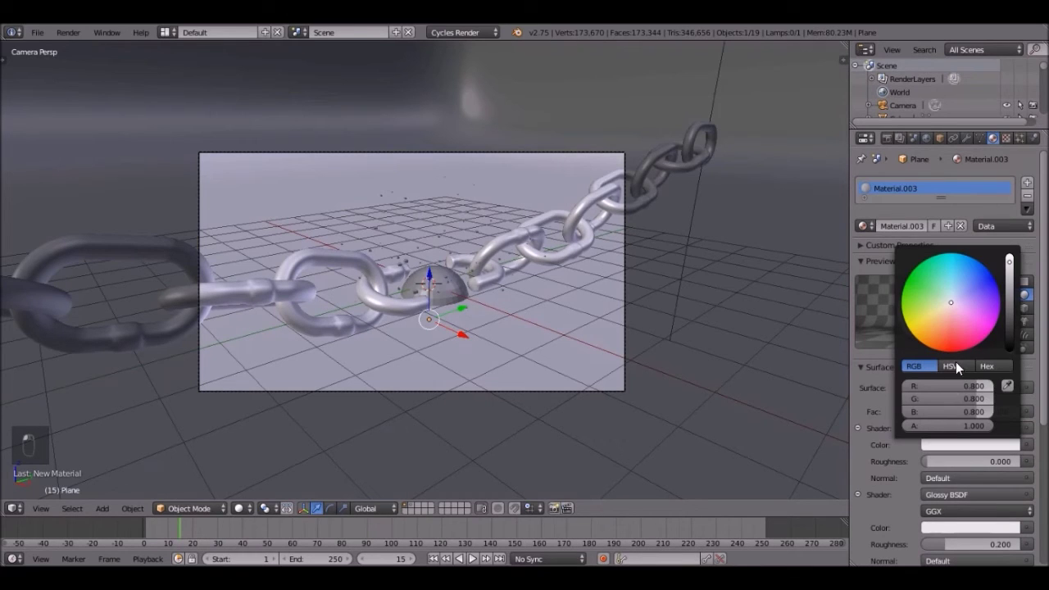
left_click_drag(947, 411, 983, 412)
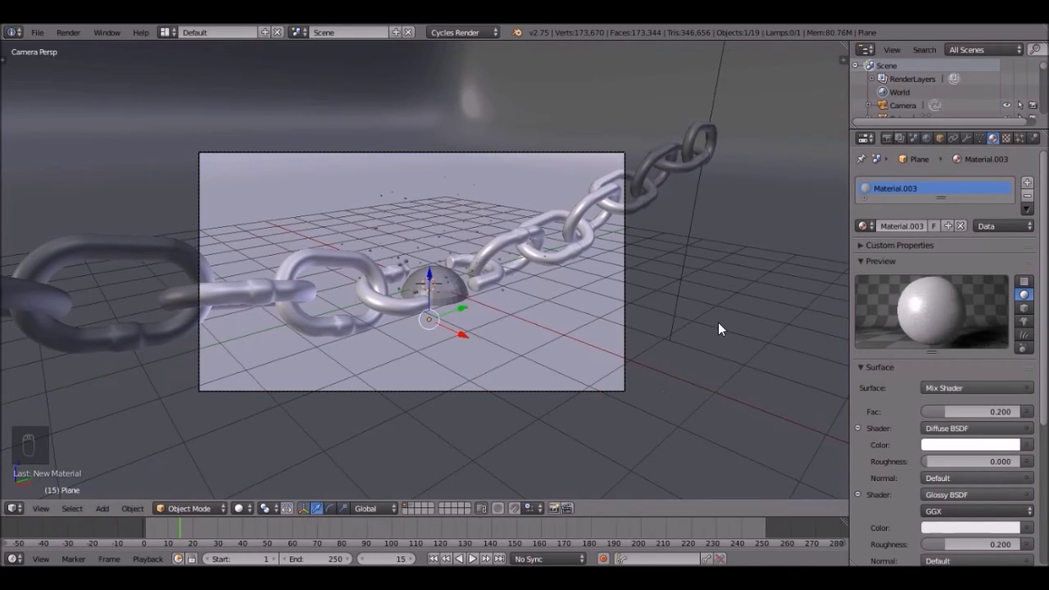
Move the lamp in top view closer to the break in the chain and lower it along the global Z axis.
scroll(422, 271, "down", 4)
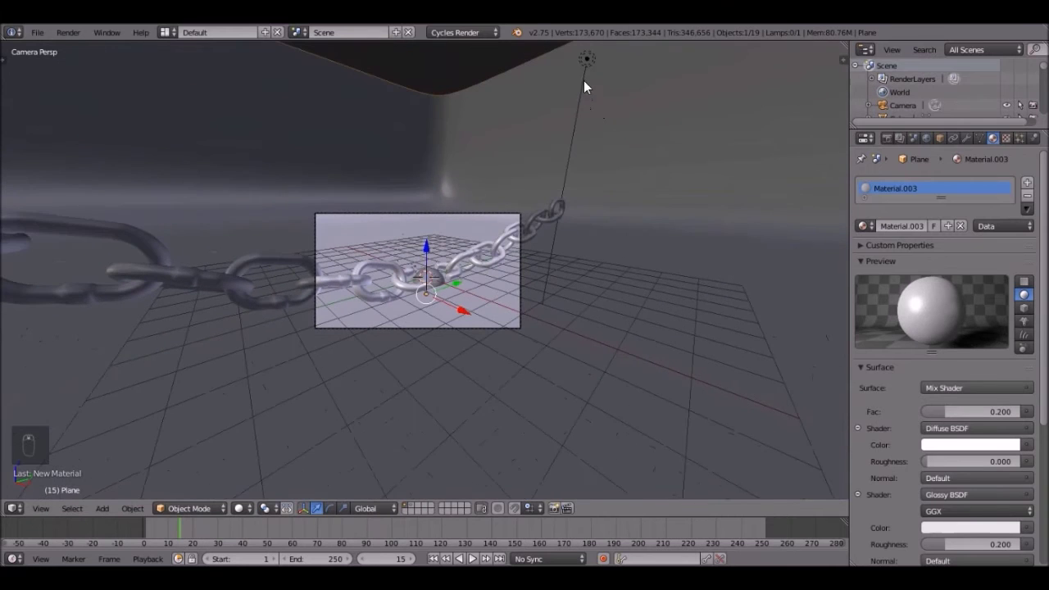
right_click(584, 60)
key("KP_7")
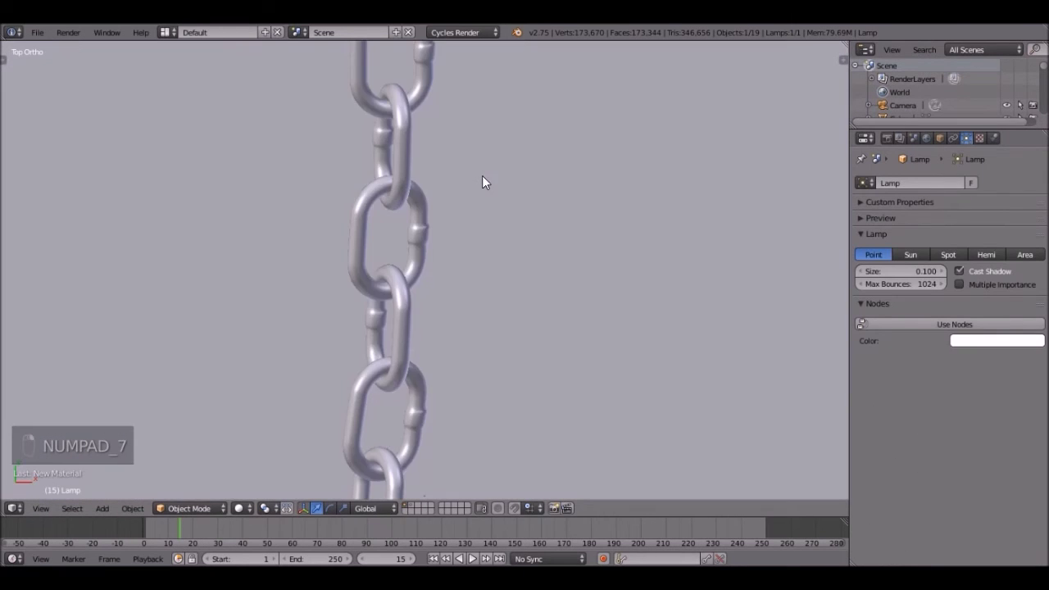
key("g")
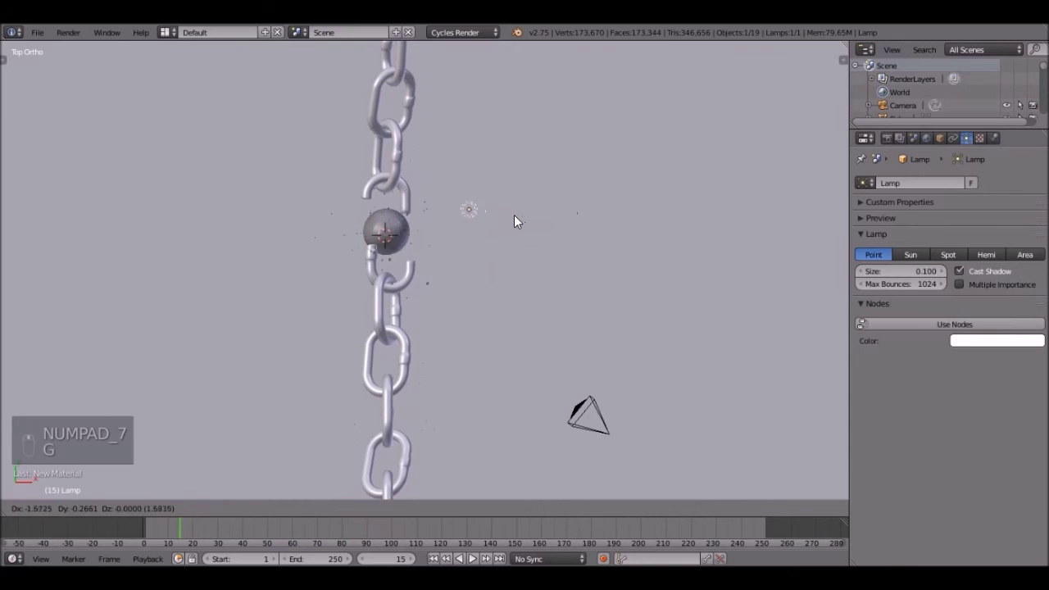
left_click(512, 223)
middle_click_drag(513, 224, 441, 138)
key("g")
middle_click(441, 144)
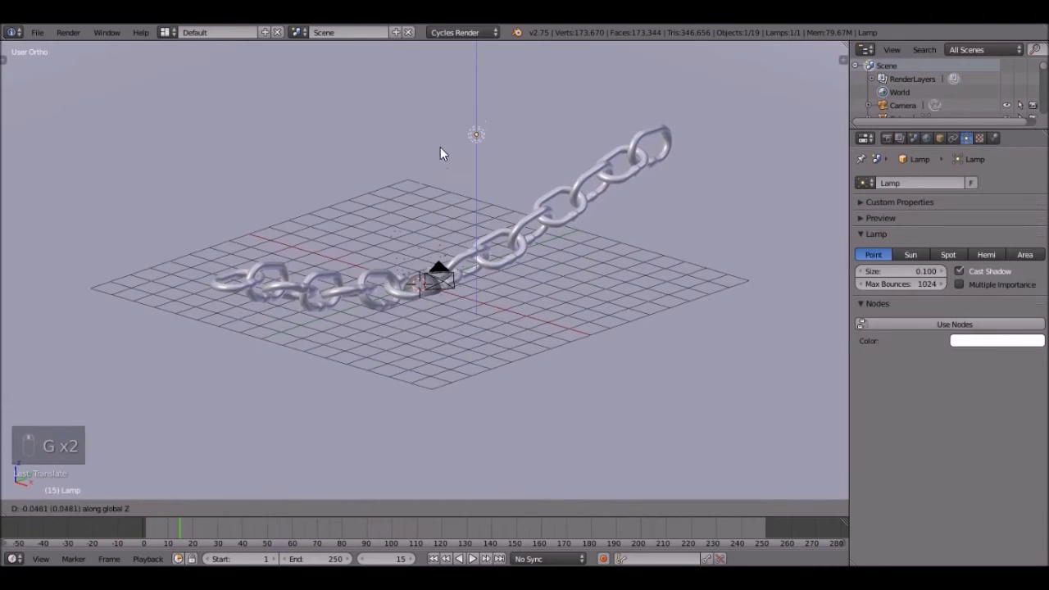
left_click(441, 169)
Enable nodes for the lamp and set its emission strength to 750.
left_click(979, 324)
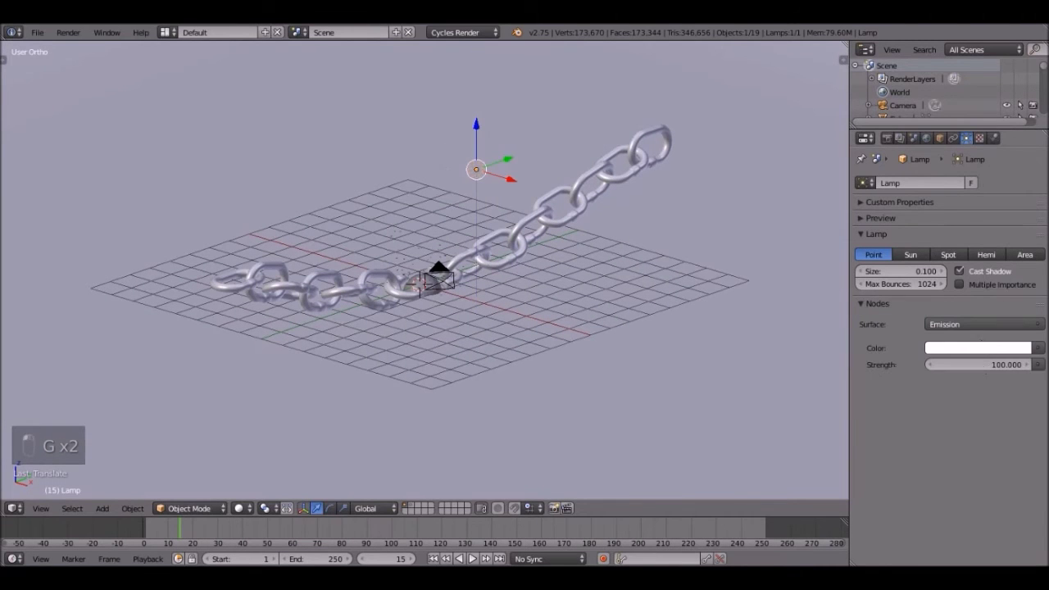
left_click(979, 364)
type("750")
left_click_drag(980, 364, 979, 246)
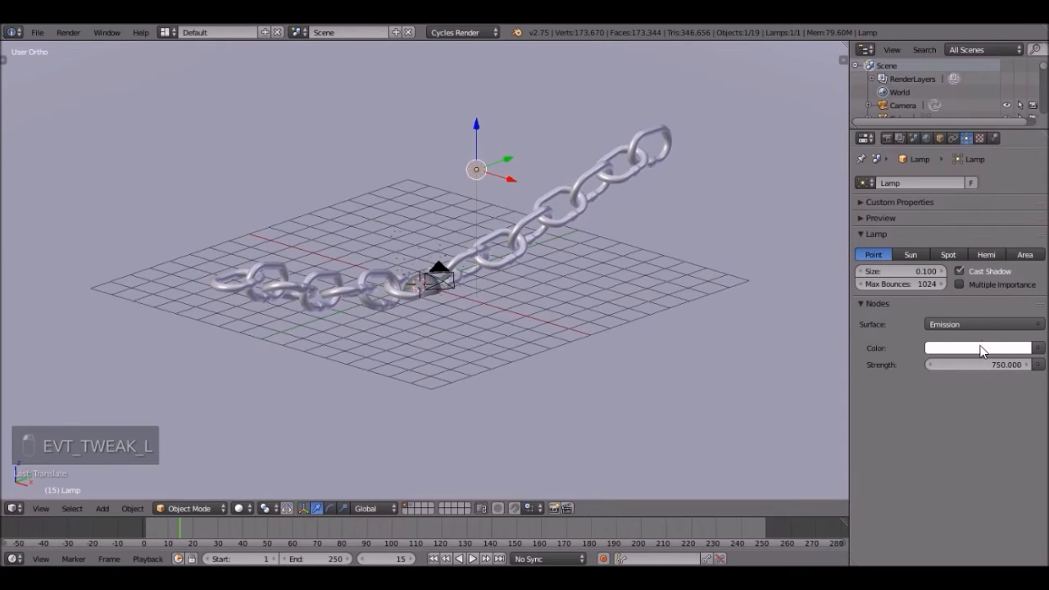
Preview the camera view in rendered shading and tint the lamp's emission color light blue.
key("KP_0")
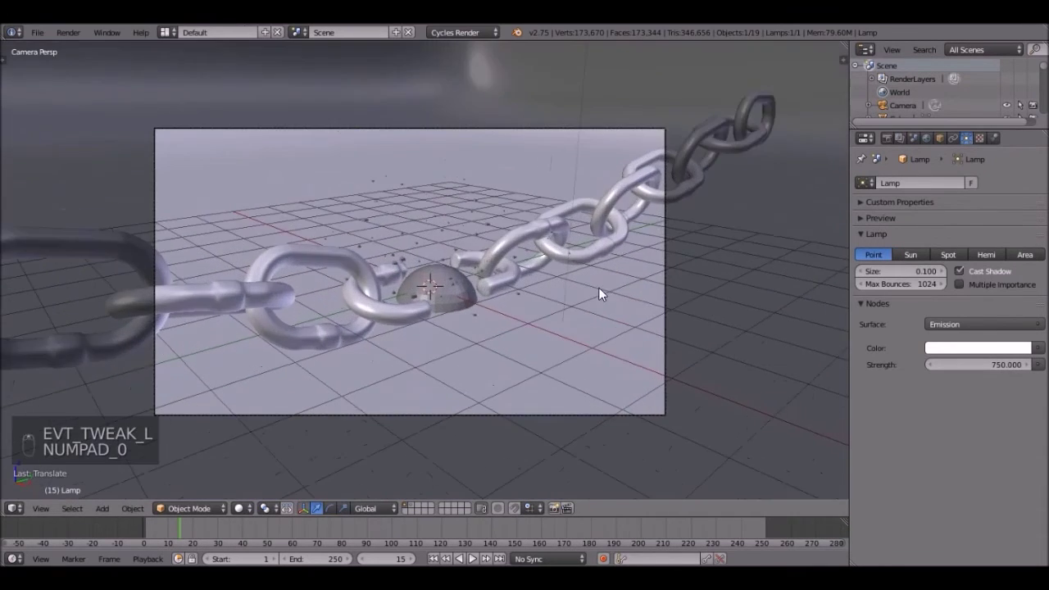
key("shift+z")
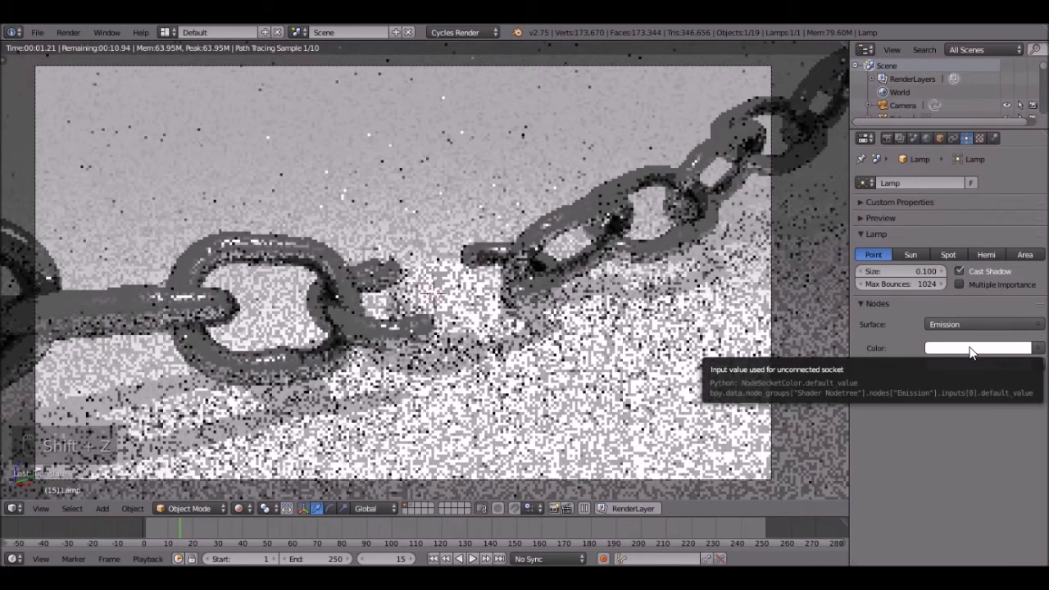
left_click(971, 352)
left_click(967, 201)
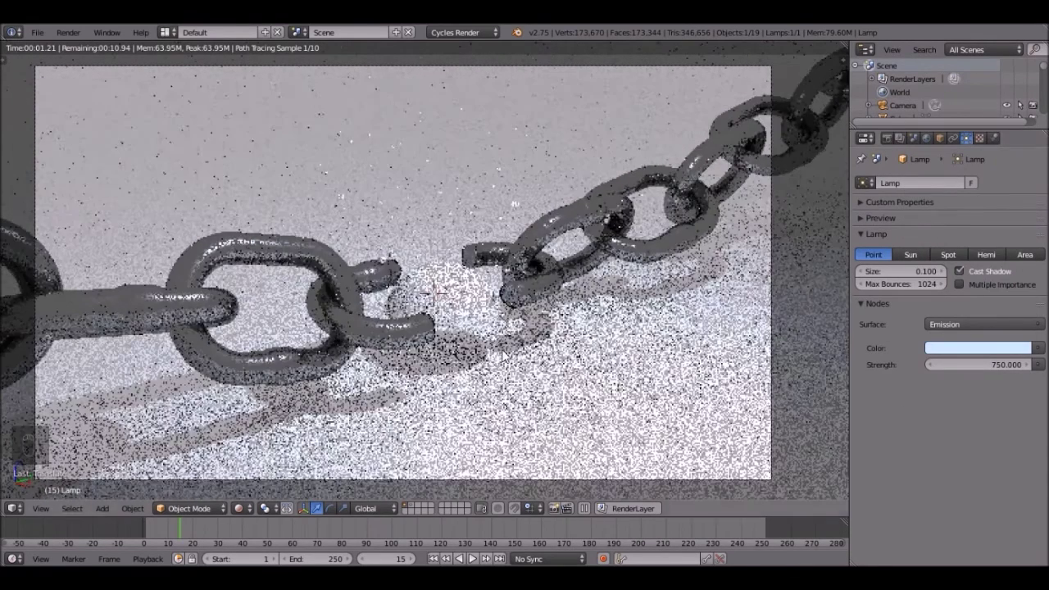
Darken the Glossy BSDF color of the chain link material.
right_click(299, 251)
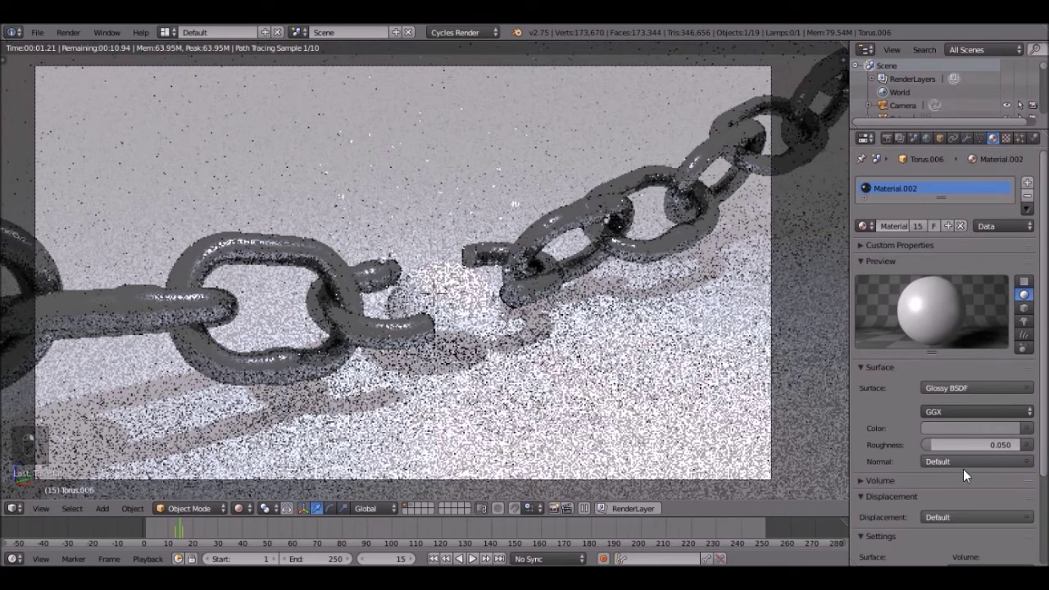
left_click(973, 428)
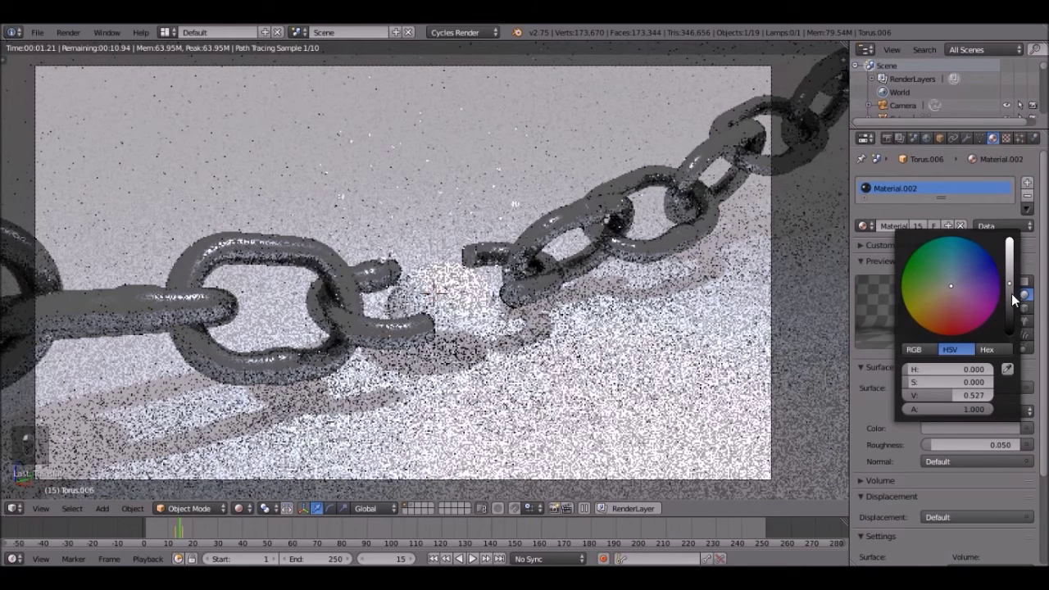
left_click_drag(1009, 285, 1009, 295)
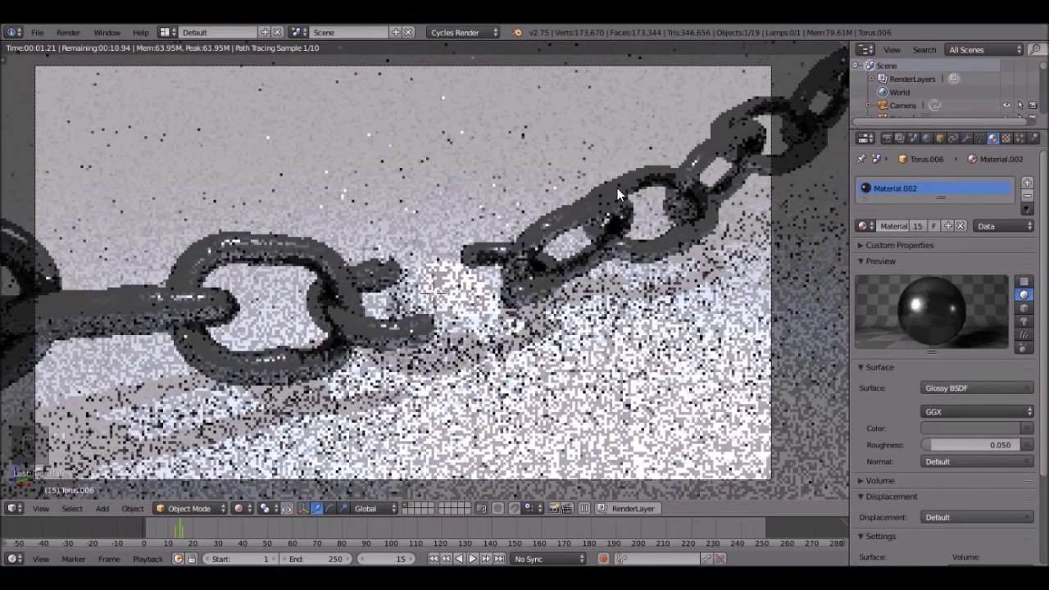
Leave the rendered preview and select the lamp above the chain using wireframe shading.
key("z")
key("z")
key("z")
scroll(615, 123, "down", 2)
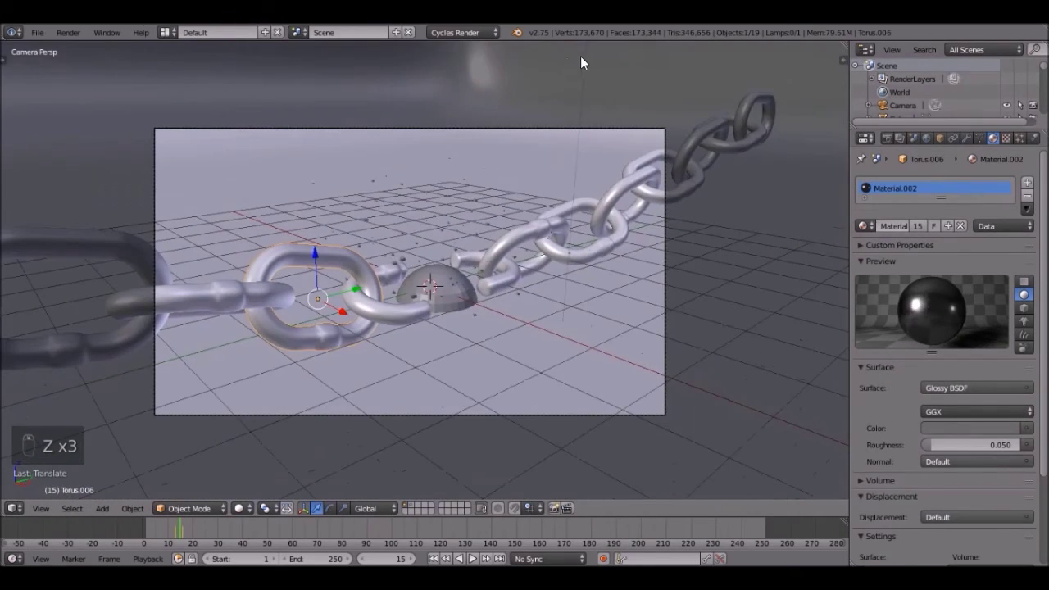
right_click(592, 108)
scroll(541, 292, "up", 3)
key("z")
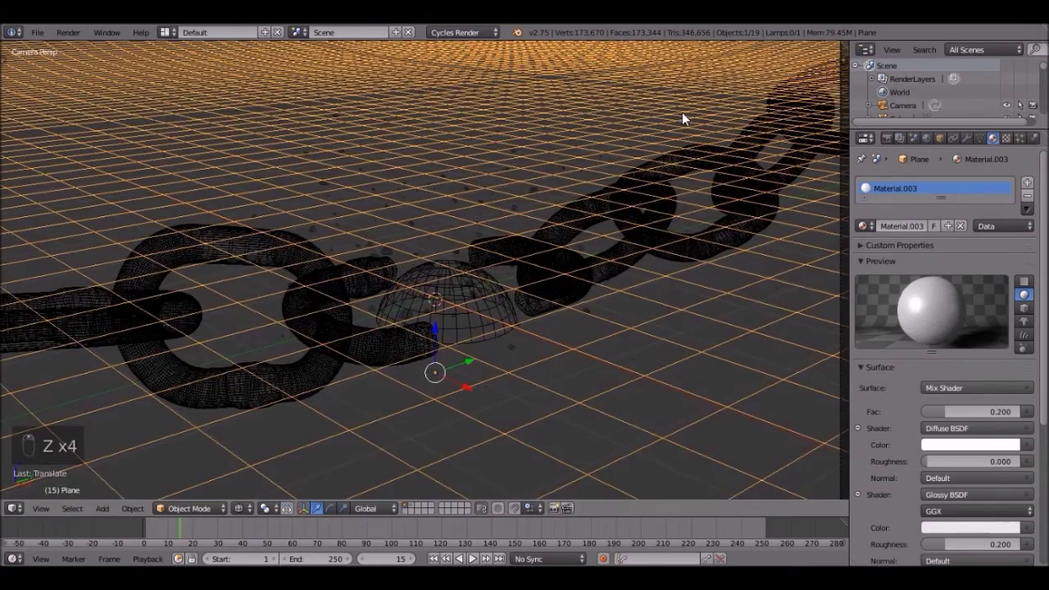
right_click(685, 111)
right_click(680, 112)
right_click(682, 112)
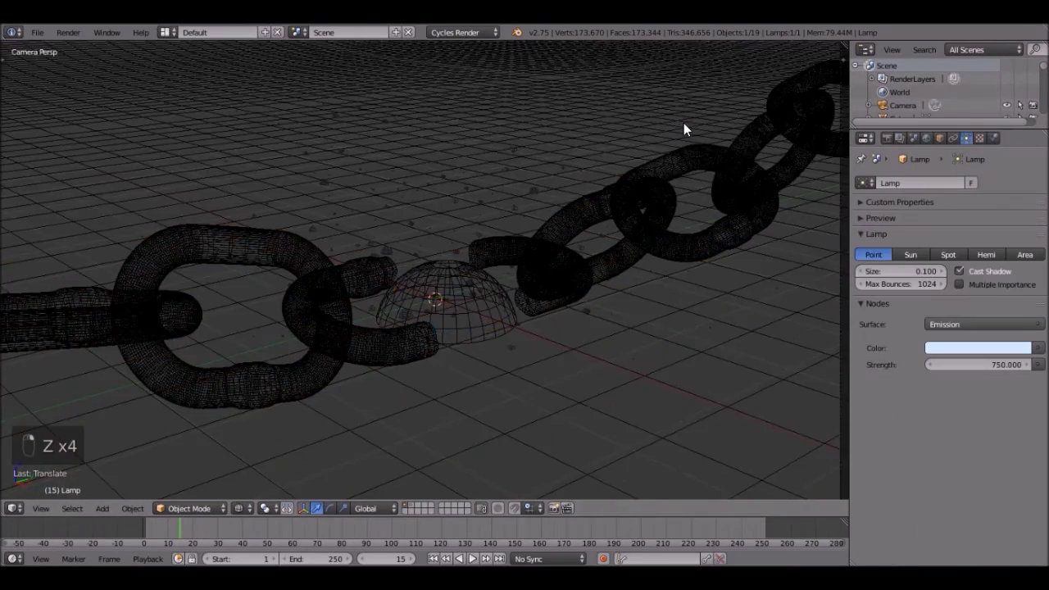
Compare a warm orange lamp color in the rendered preview, settle on a pale blue tint, and return to wireframe shading.
scroll(639, 123, "down", 4)
scroll(501, 236, "down", 2)
scroll(712, 266, "up", 5)
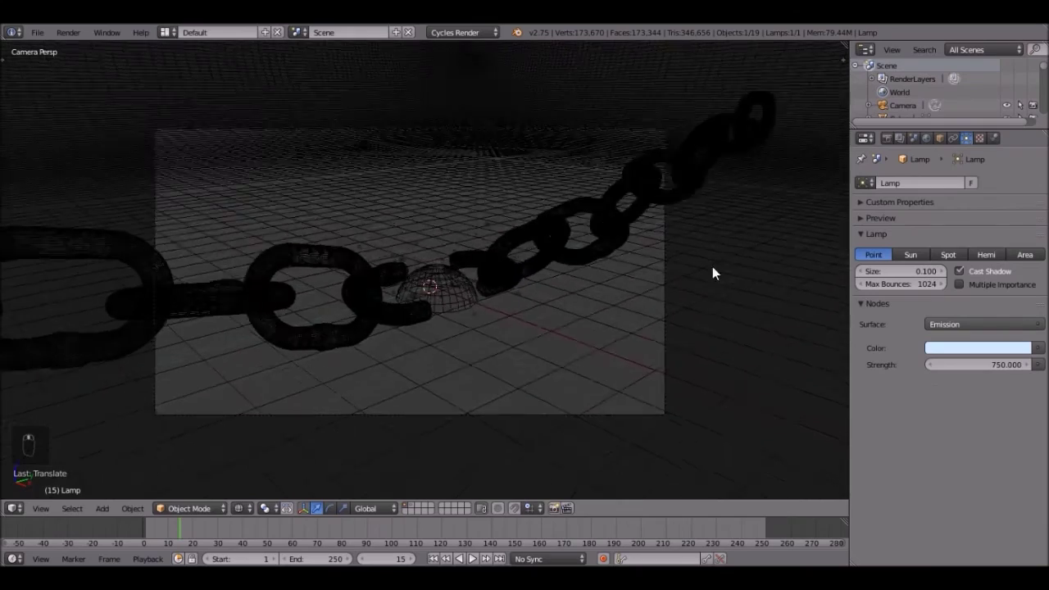
key("z")
scroll(626, 300, "up", 2)
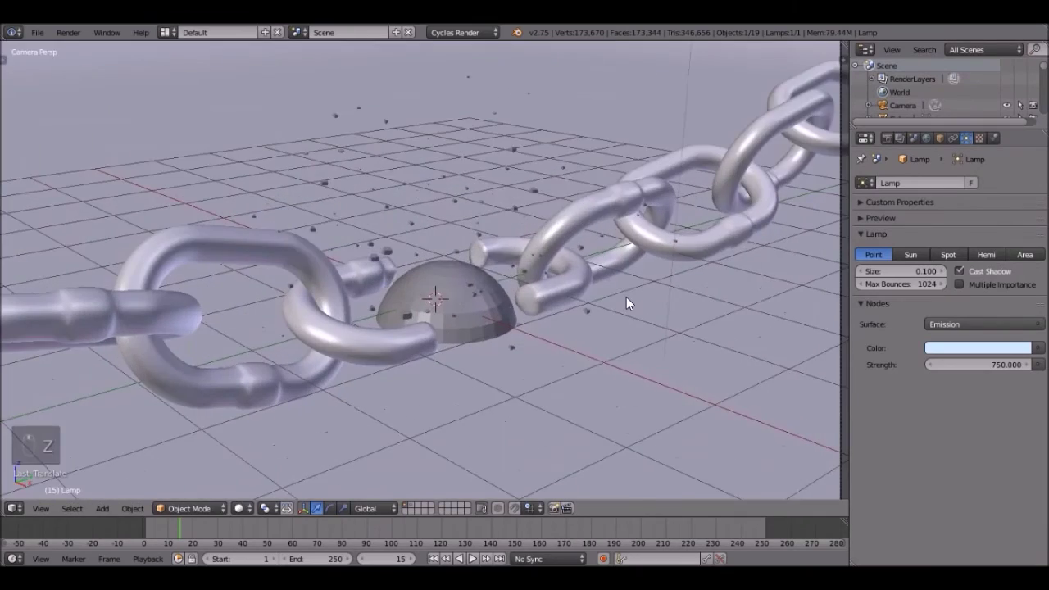
key("shift+z")
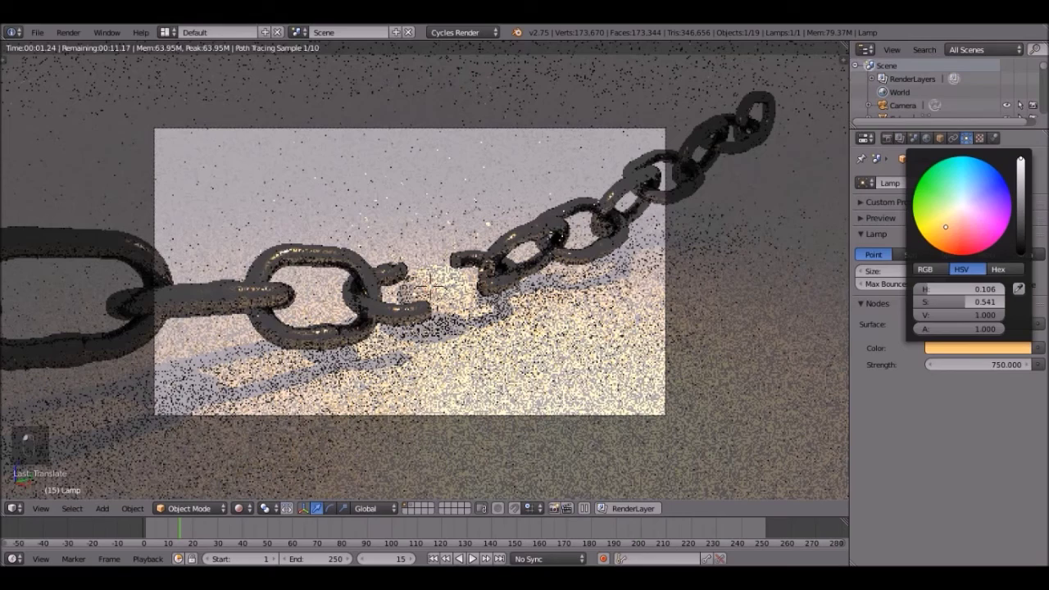
left_click_drag(946, 227, 967, 197)
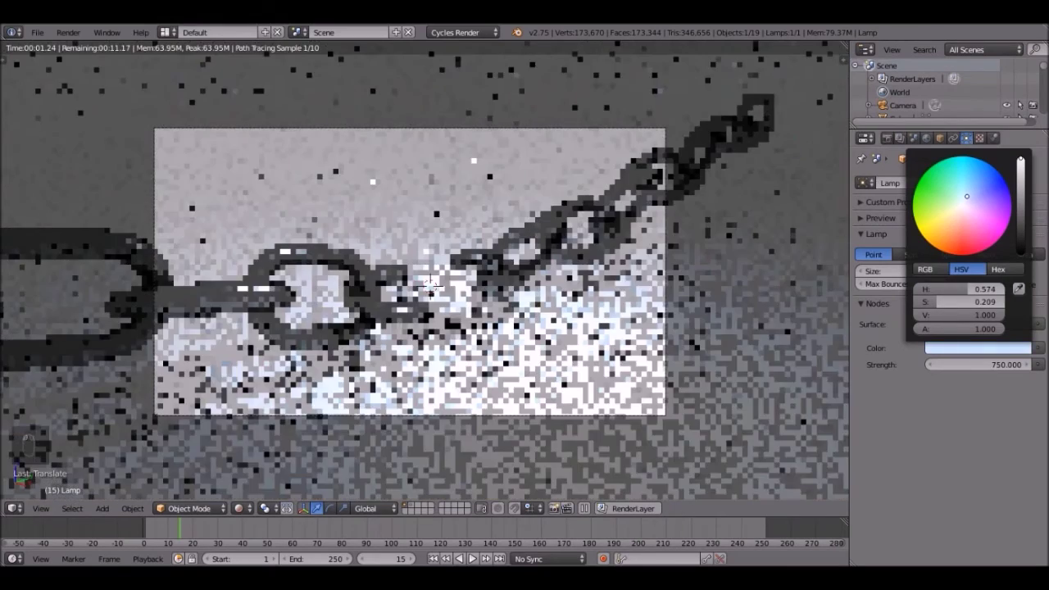
mouse_move(967, 197)
left_mouse_down()
mouse_move(978, 197)
mouse_move(964, 196)
left_mouse_up()
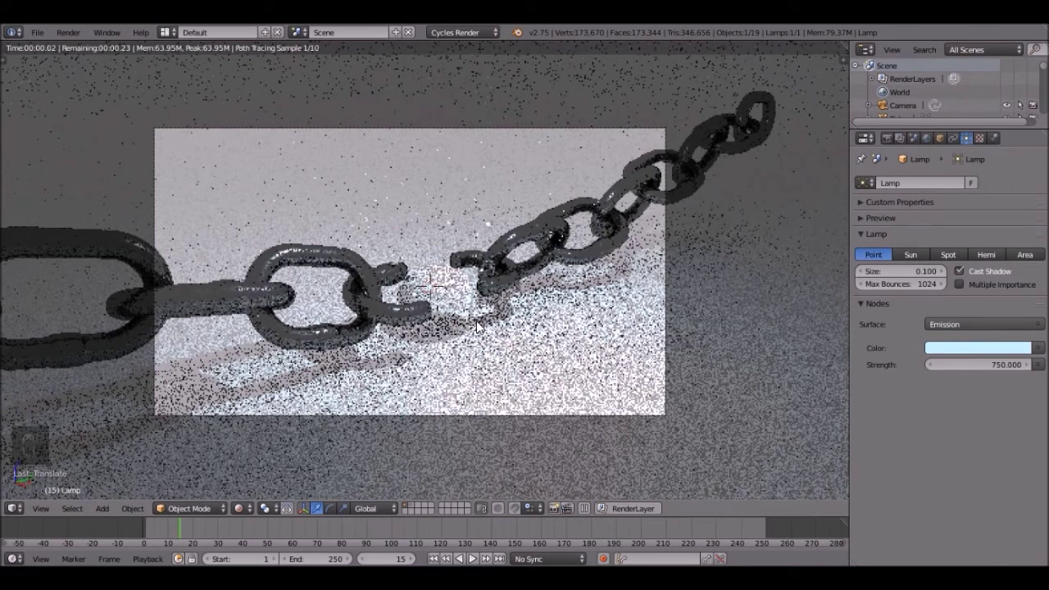
key("z")
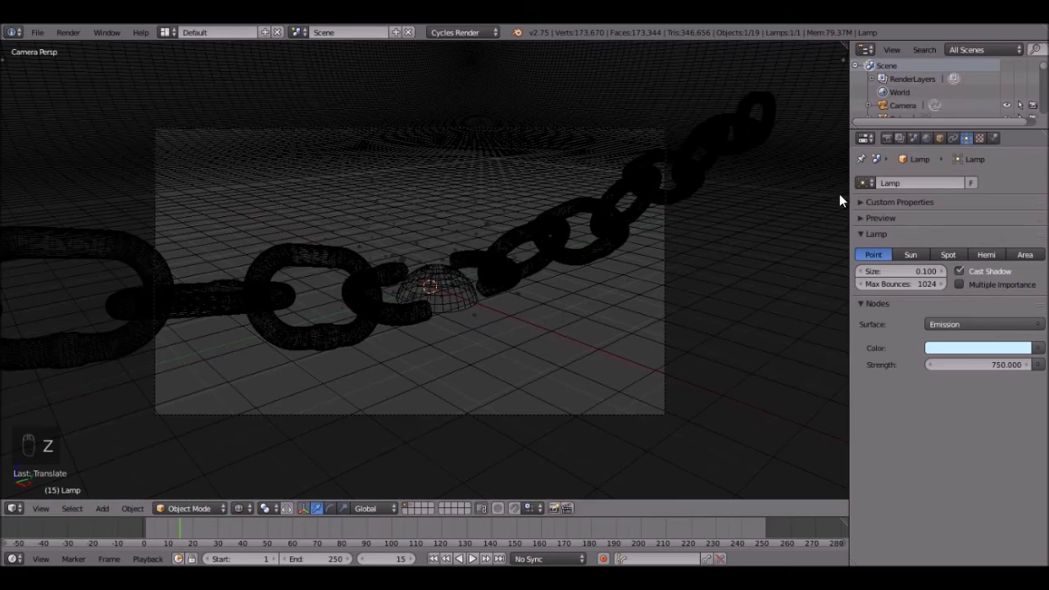
Darken the world background color to dark grey, preview it in rendered shading, and return to solid shading.
left_click(926, 138)
left_click(999, 271)
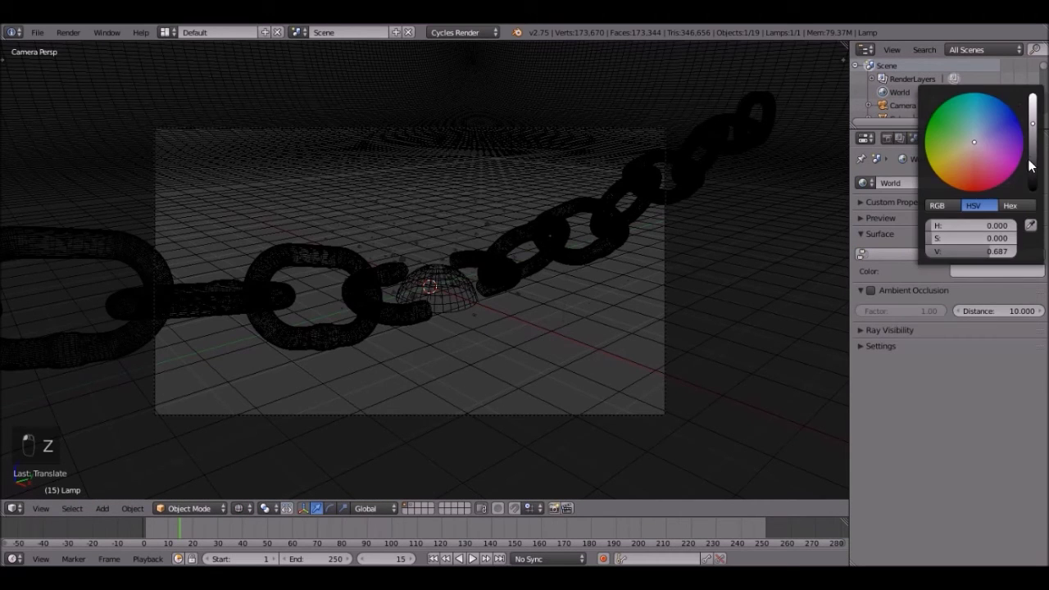
left_click(1033, 168)
key("shift+z")
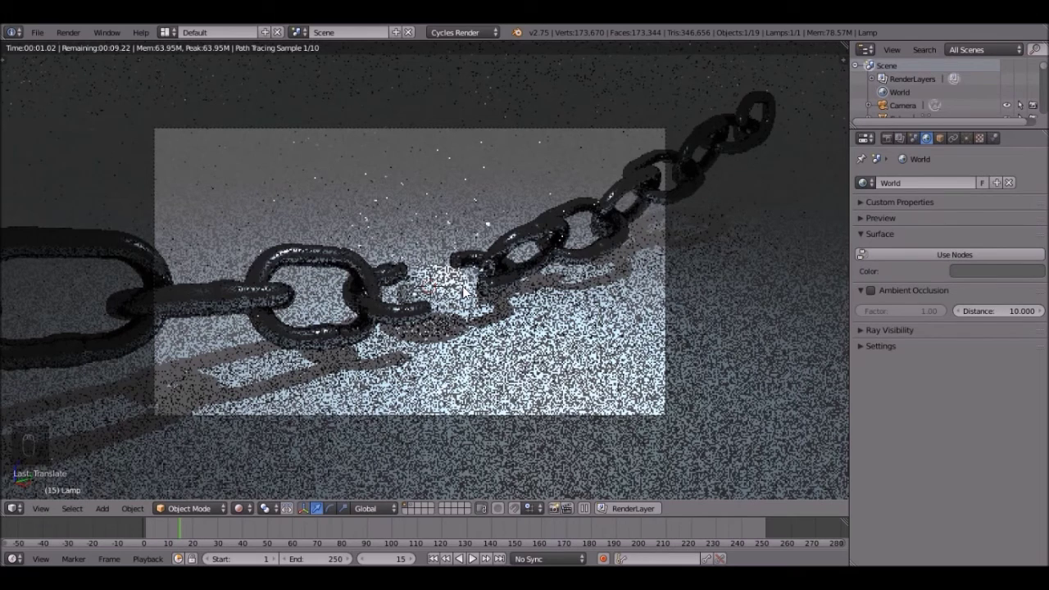
key("z")
key("z")
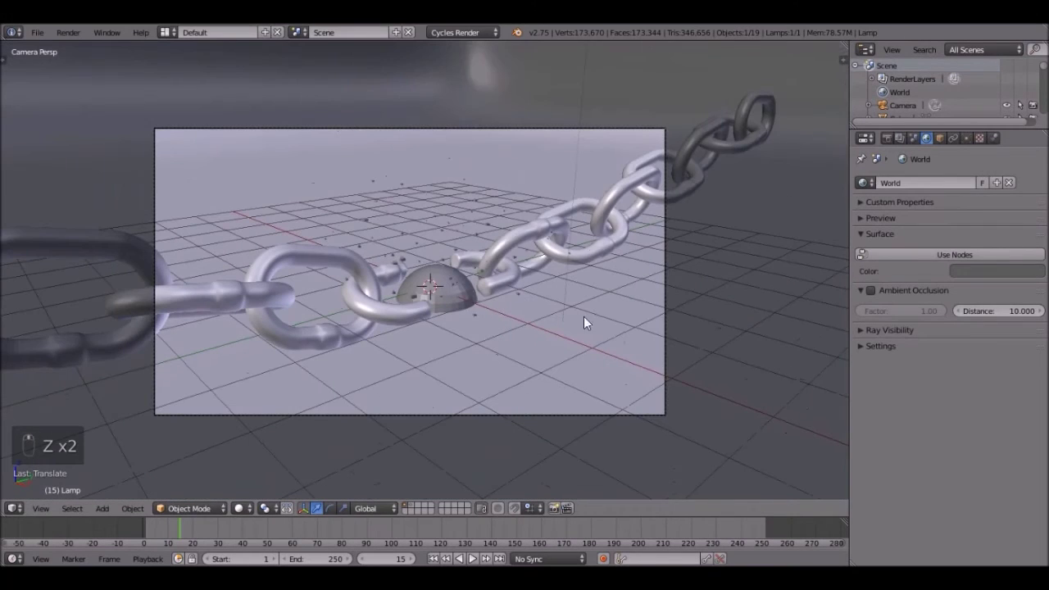
Enable Motion Blur in the render settings with a shutter value of 0.30.
left_click(887, 138)
scroll(920, 413, "down", 5)
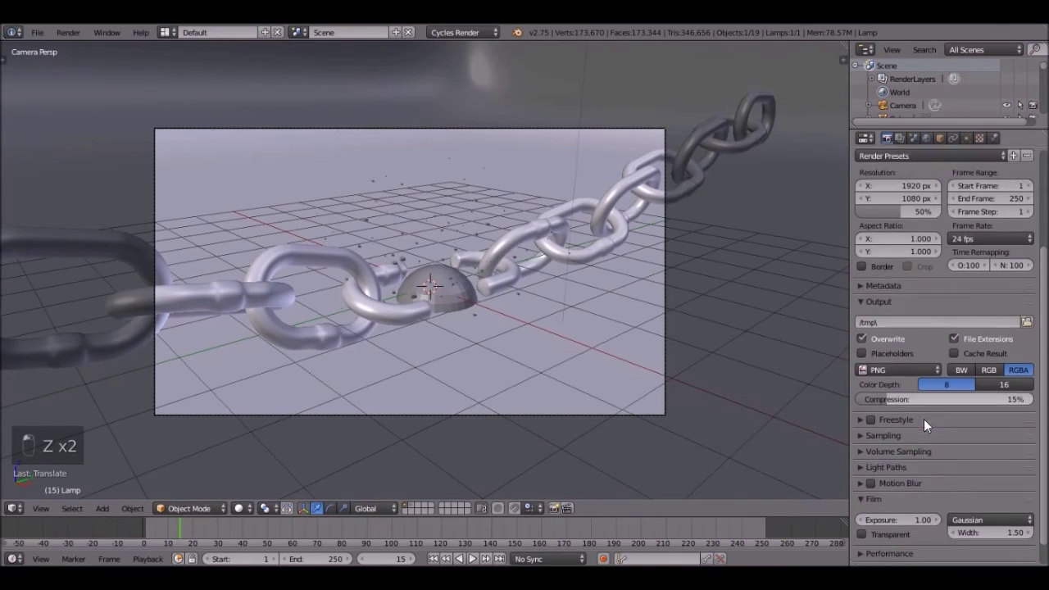
scroll(924, 419, "down", 1)
left_click(871, 456)
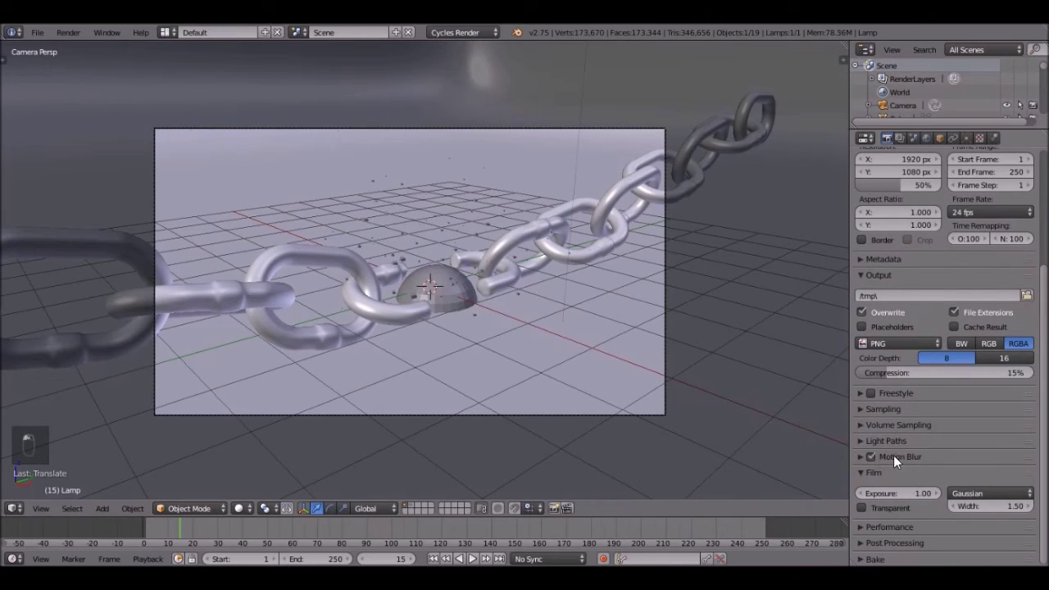
left_click(894, 454)
left_click(894, 476)
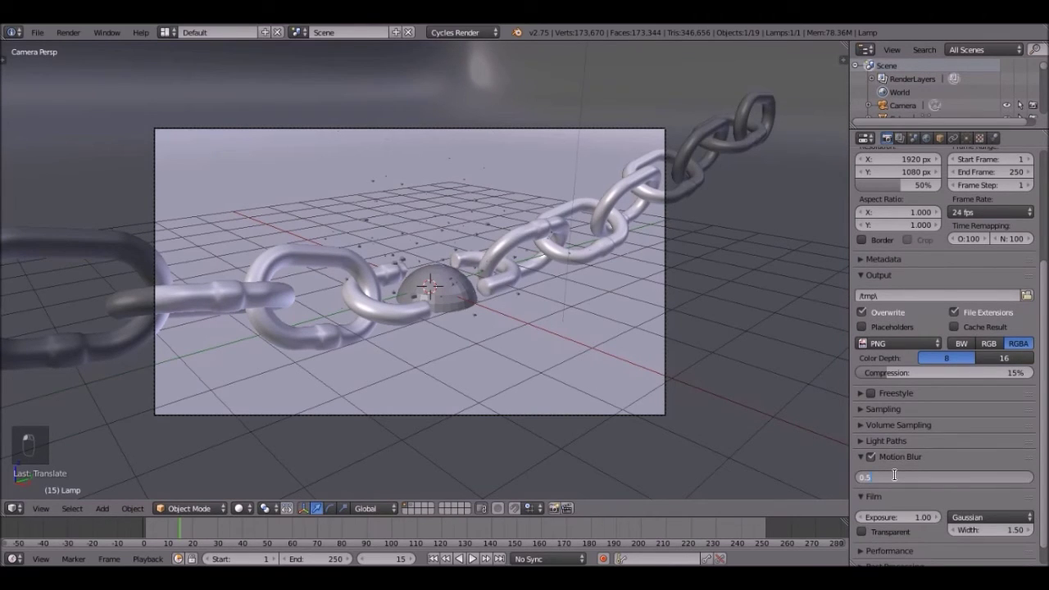
key("Return")
scroll(889, 349, "up", 5)
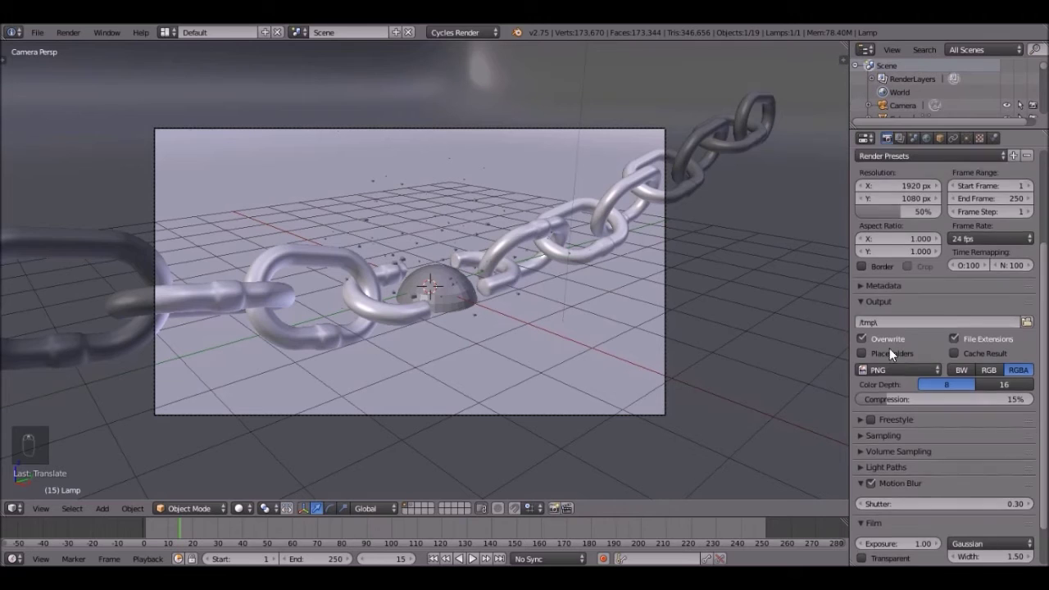
scroll(902, 343, "down", 5)
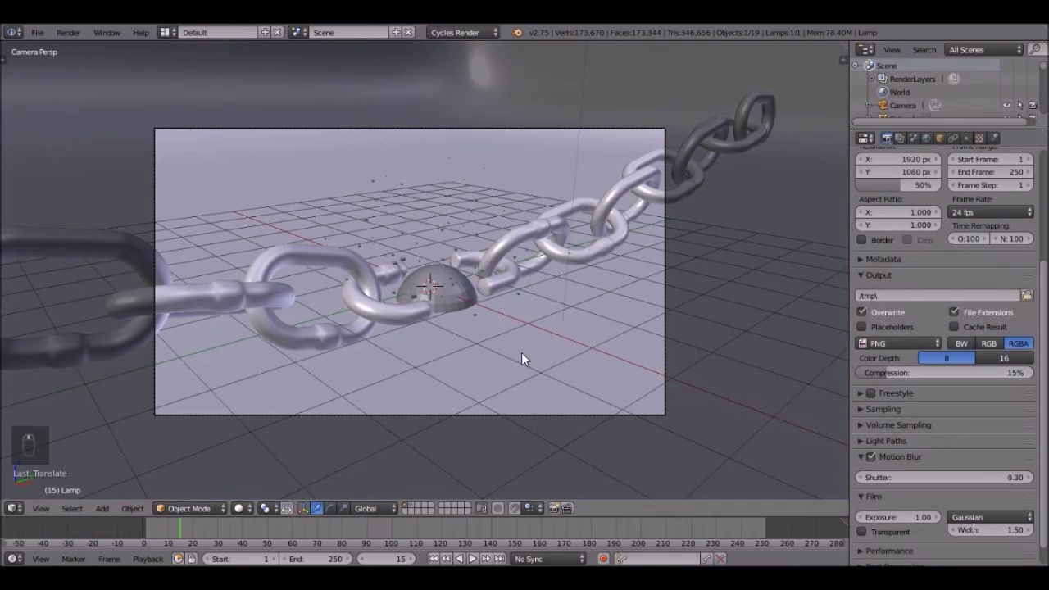
Save the file and set the render samples to 100.
key("ctrl+s")
left_click(933, 385)
left_click(979, 449)
type("100")
key("Return")
scroll(951, 453, "down", 2)
scroll(939, 440, "up", 9)
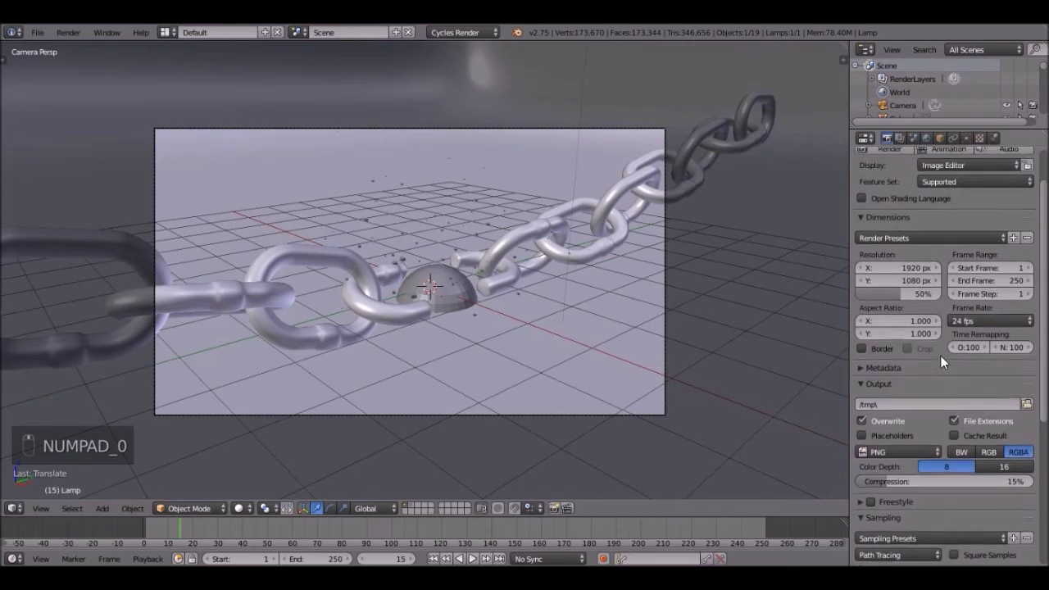
Start a test render of the current frame and stop it after the first tiles.
left_click(880, 201)
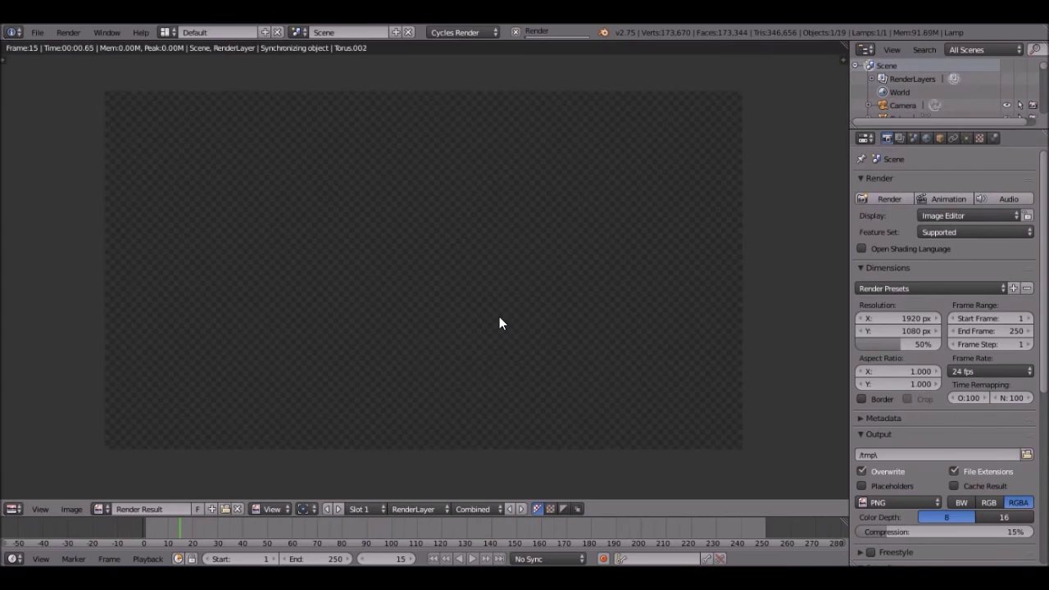
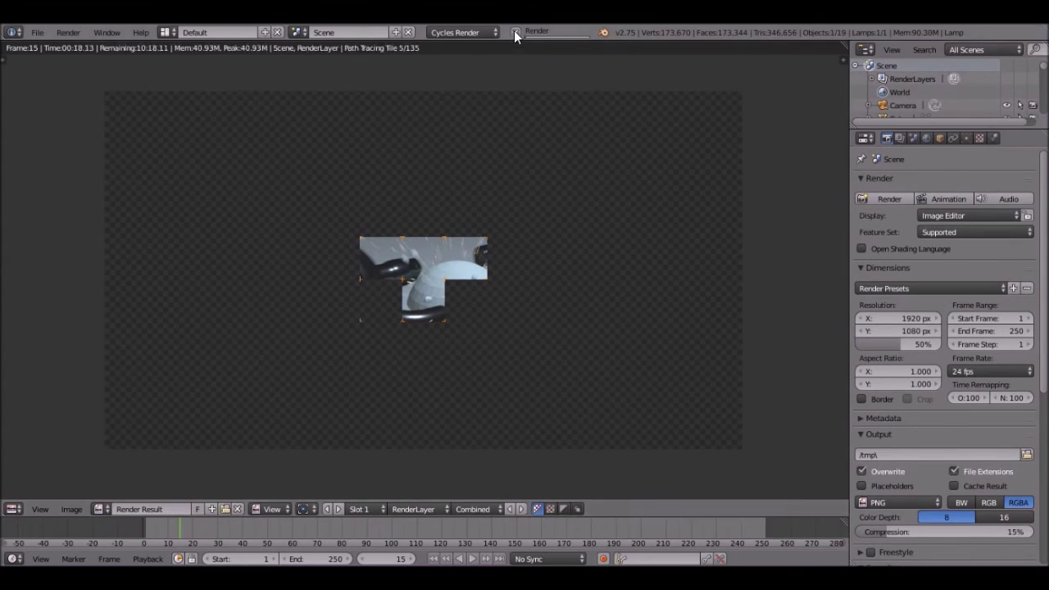
key("Escape")
Select the emitter dome at the chain break and examine the settings of both its particle systems.
scroll(464, 297, "up", 5)
right_click(464, 297)
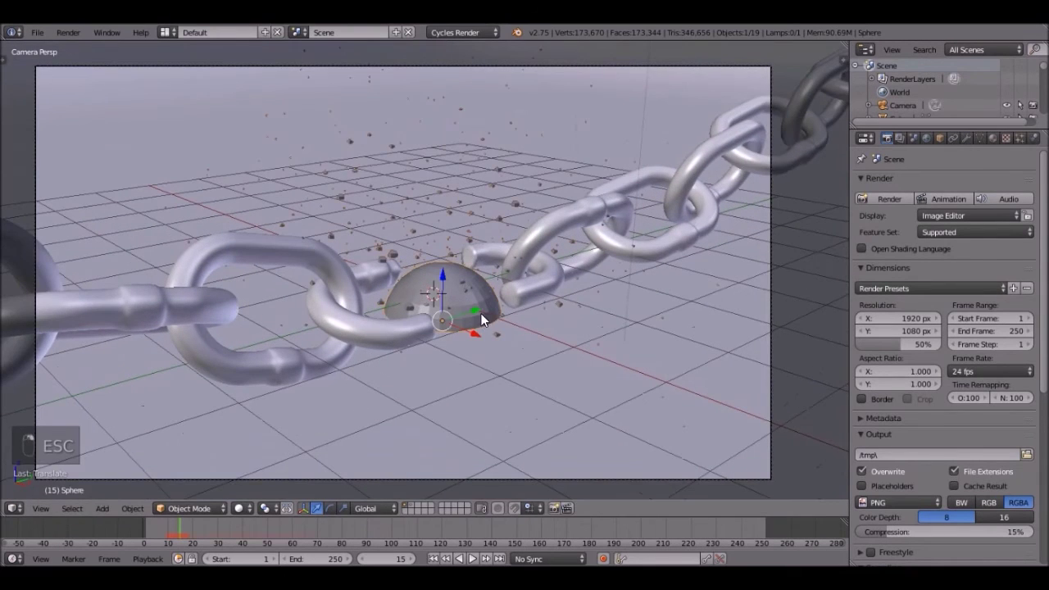
left_click(1020, 139)
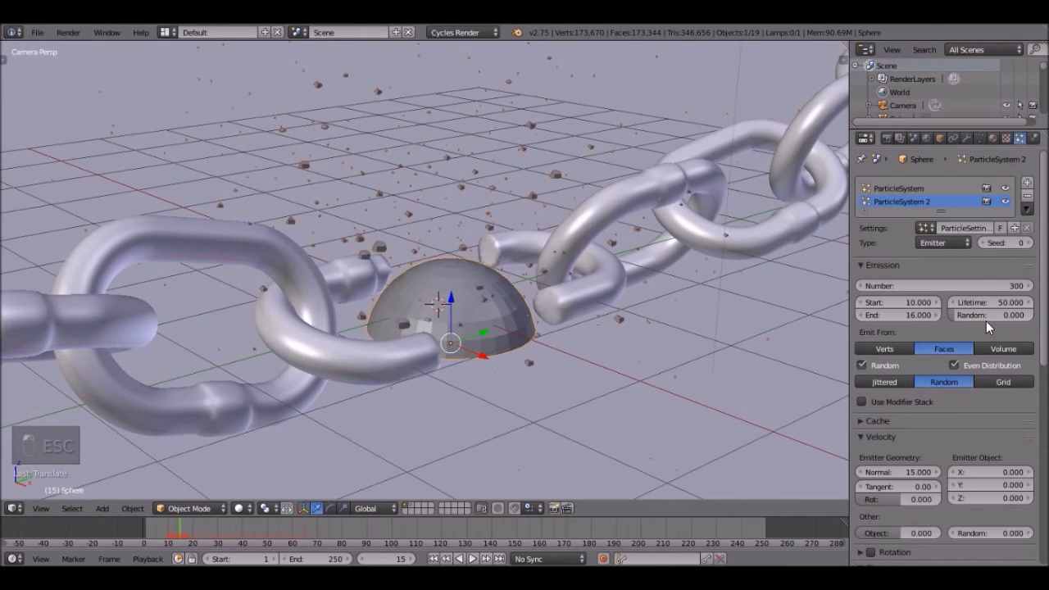
scroll(941, 316, "down", 8)
scroll(926, 382, "down", 3)
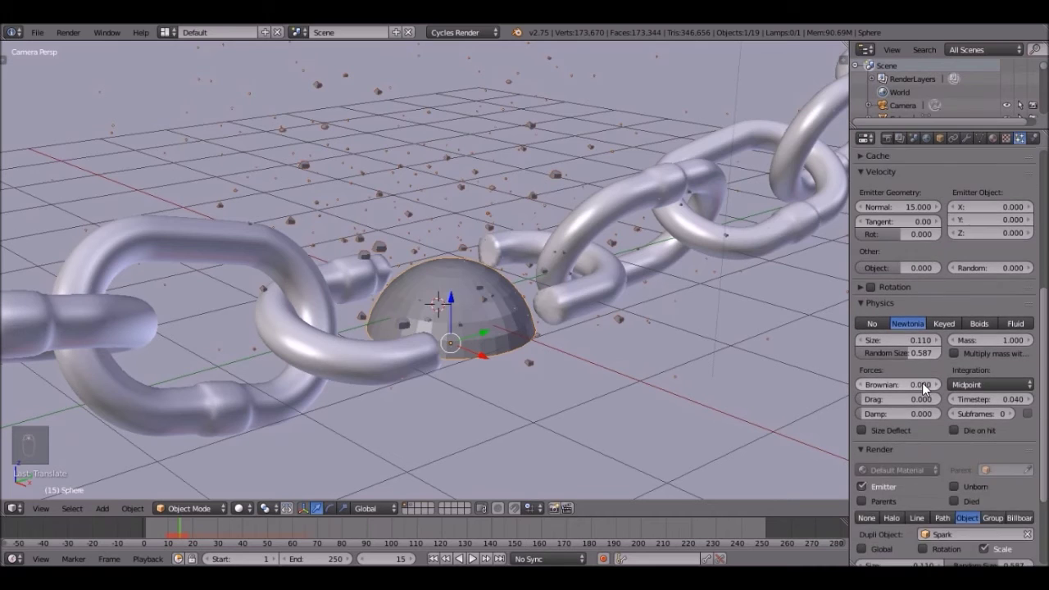
scroll(945, 307, "up", 10)
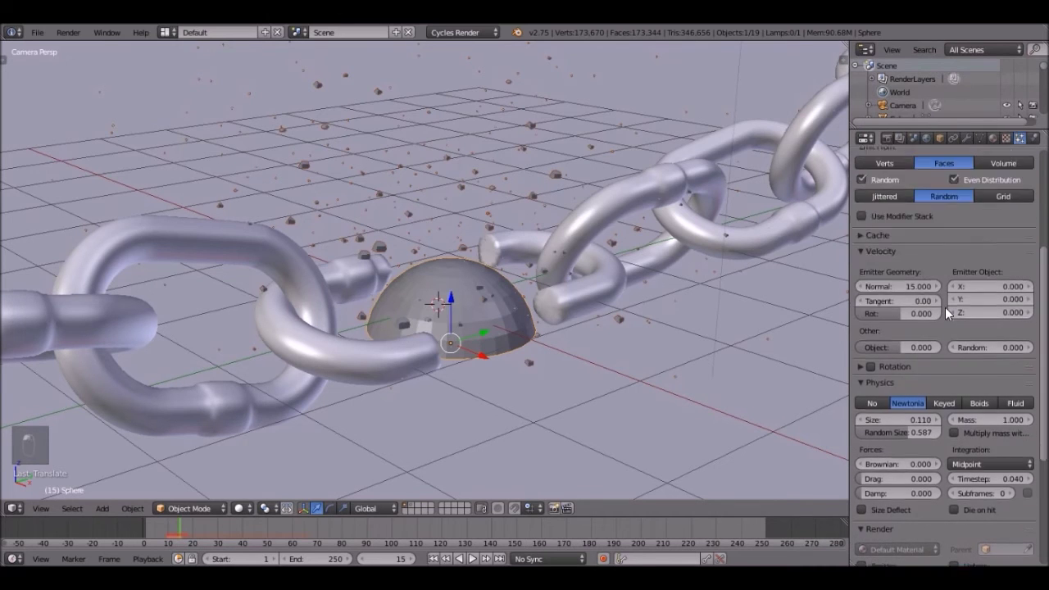
left_click(909, 187)
scroll(924, 381, "down", 8)
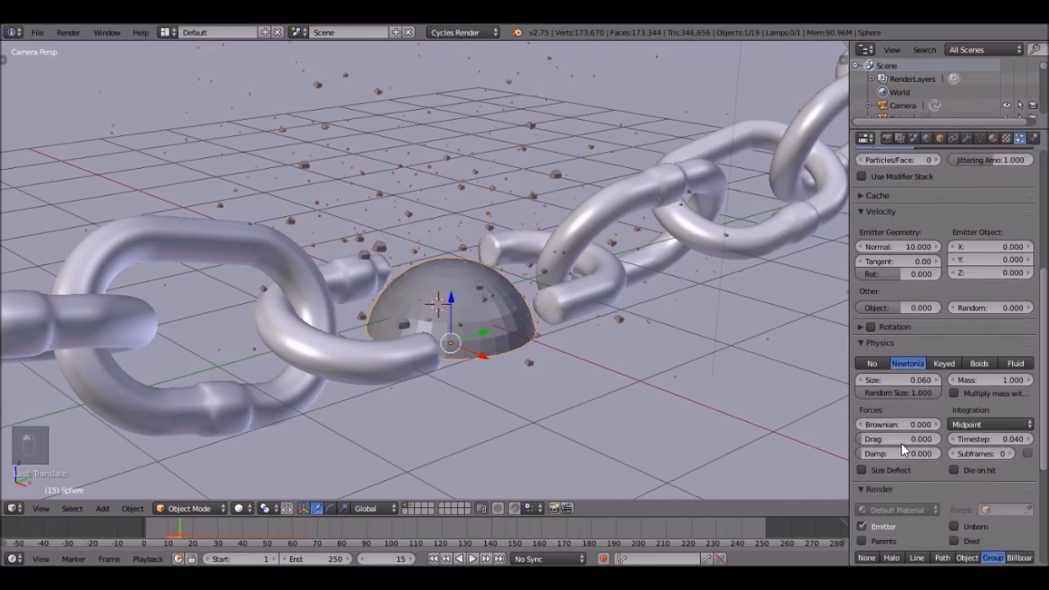
scroll(901, 449, "down", 2)
scroll(950, 302, "up", 9)
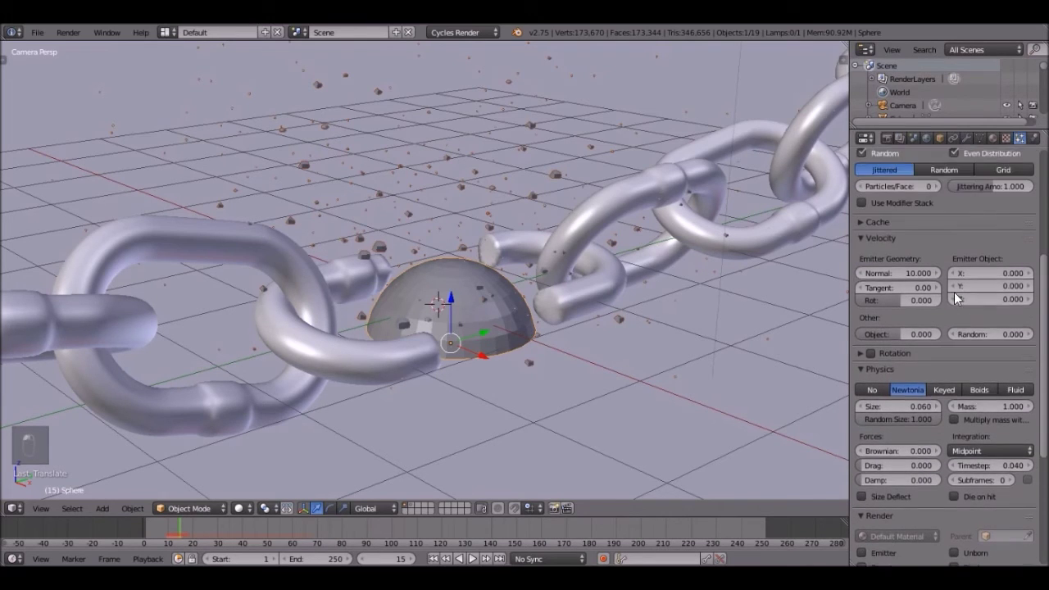
Switch to the second scene layer and select the five rock-shaped debris objects together.
key("2")
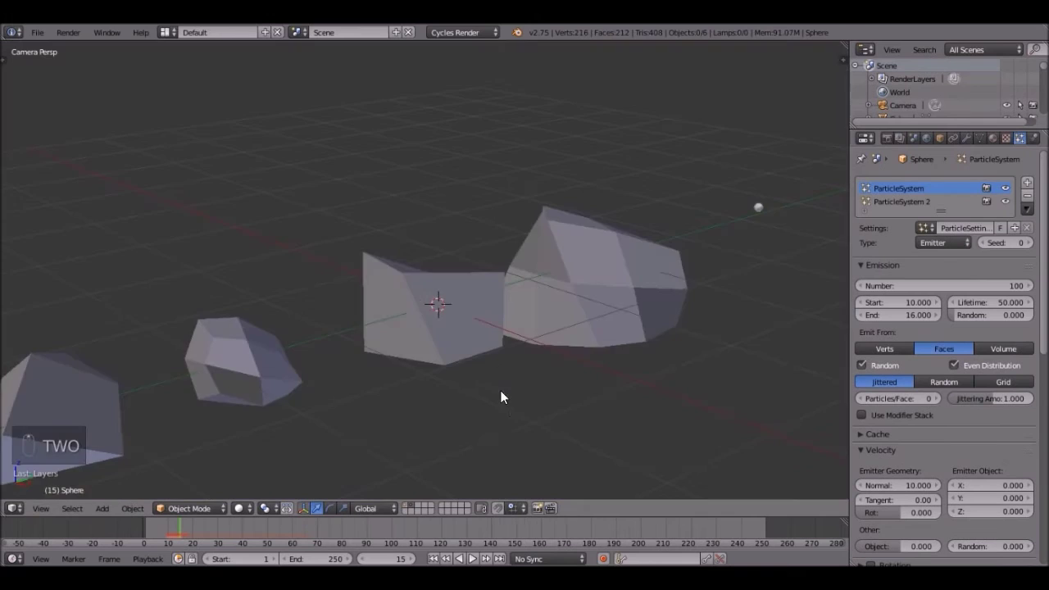
right_click(557, 281, "shift")
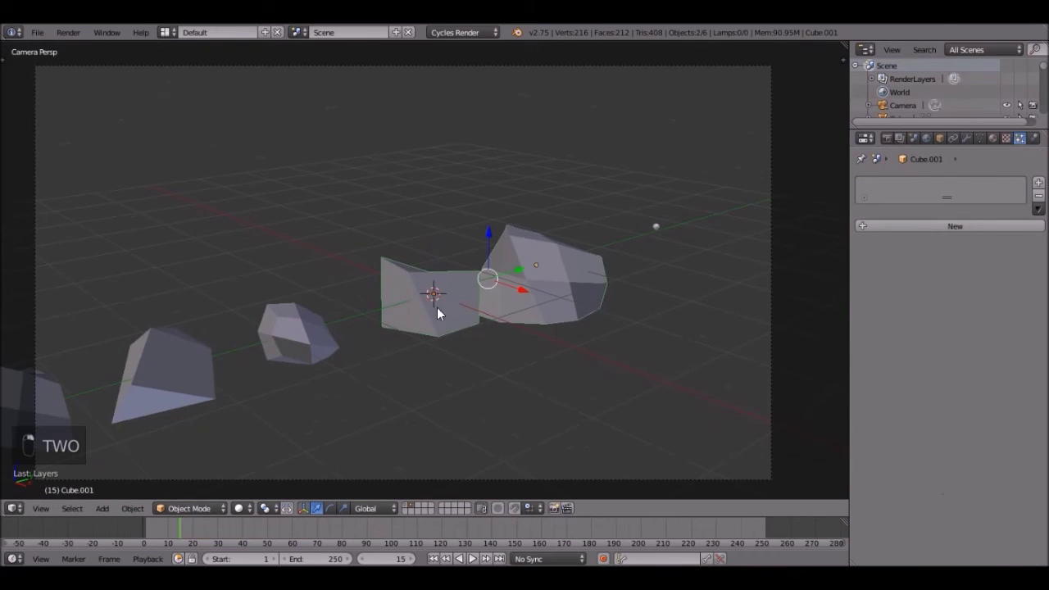
right_click(279, 322, "shift")
right_click(124, 372, "shift")
middle_click_drag(124, 372, 289, 329, "shift")
right_click(116, 364, "shift")
Assign the dark glossy Material.002 to the active debris rock and link its material to the other selected rocks.
left_click(993, 137)
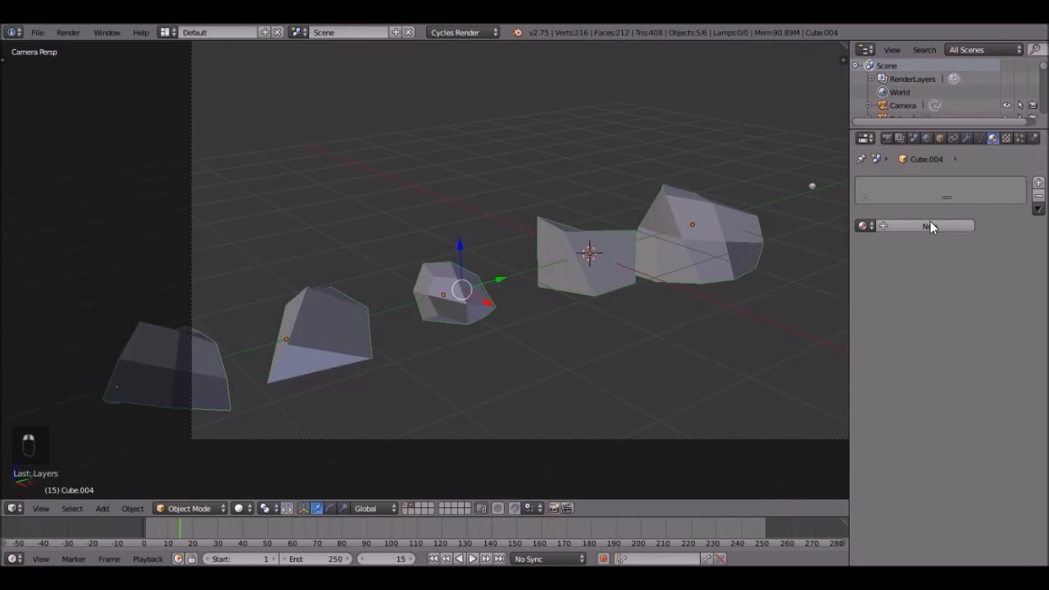
left_click(865, 225)
left_click(893, 266)
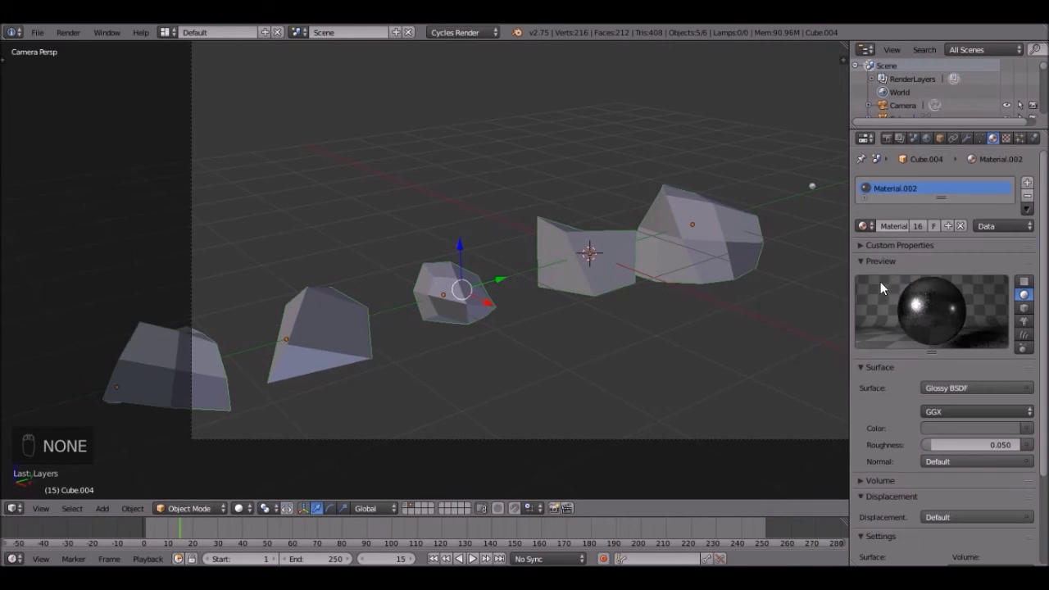
key("ctrl+l")
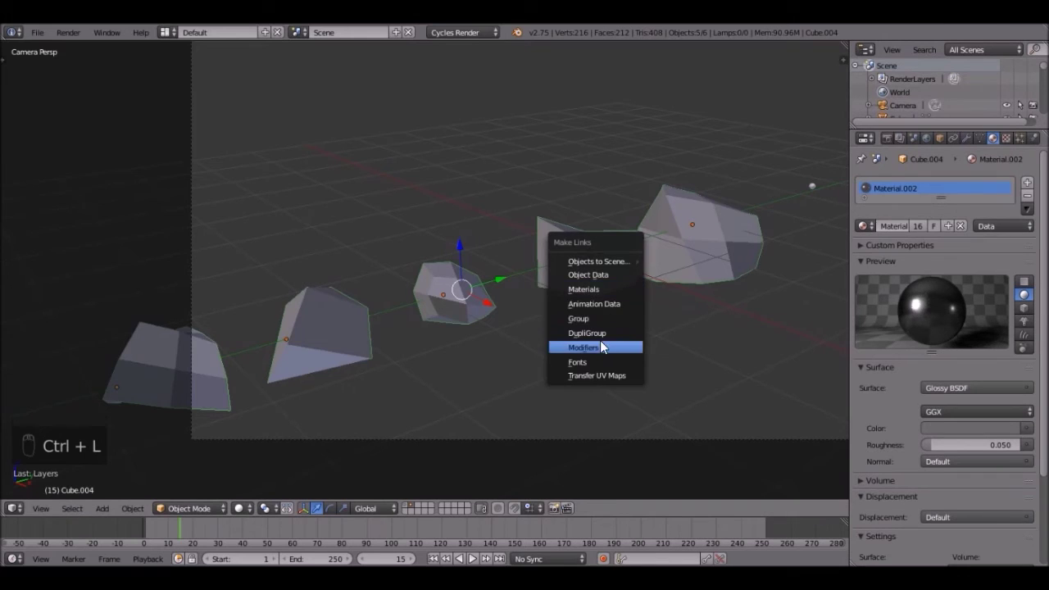
left_click(600, 289)
scroll(616, 293, "down", 3)
scroll(582, 302, "up", 5)
Deselect the rocks, return to the first scene layer, and render frame 15 as a still image.
key("a")
key("1")
scroll(574, 291, "down", 4)
scroll(541, 299, "up", 4)
left_click(886, 138)
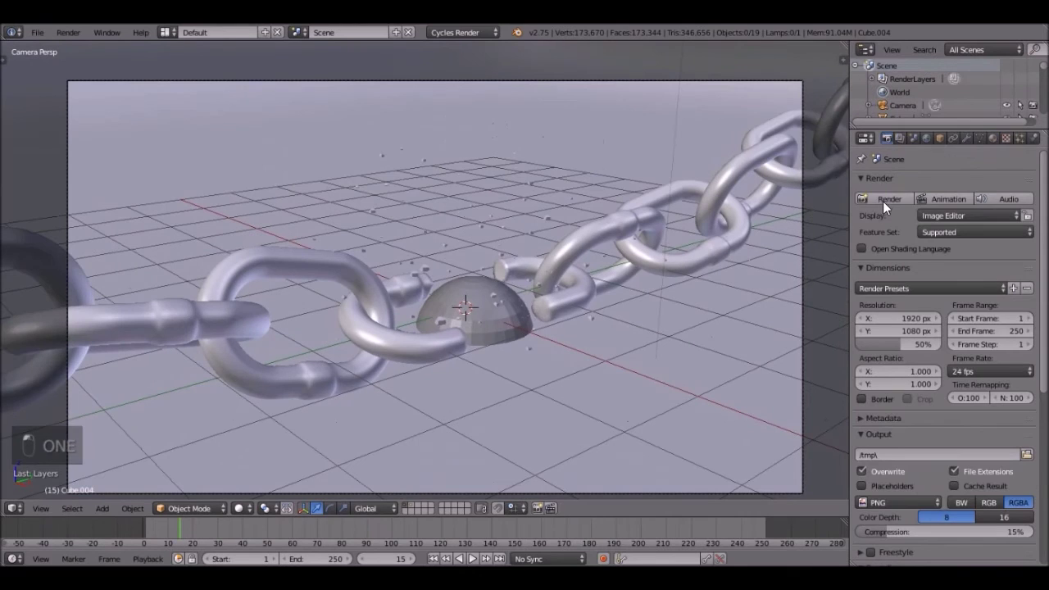
left_click(882, 200)
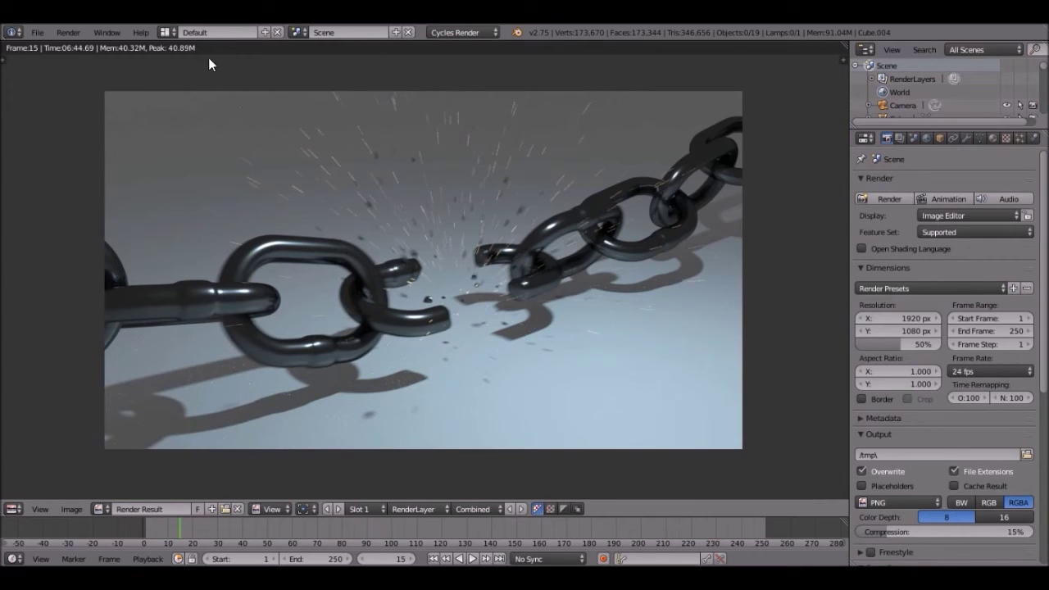
Set up the Compositing layout with Use Nodes and Backdrop enabled, expanding the node editor over the two editors below it.
left_click(166, 32)
left_click(214, 79)
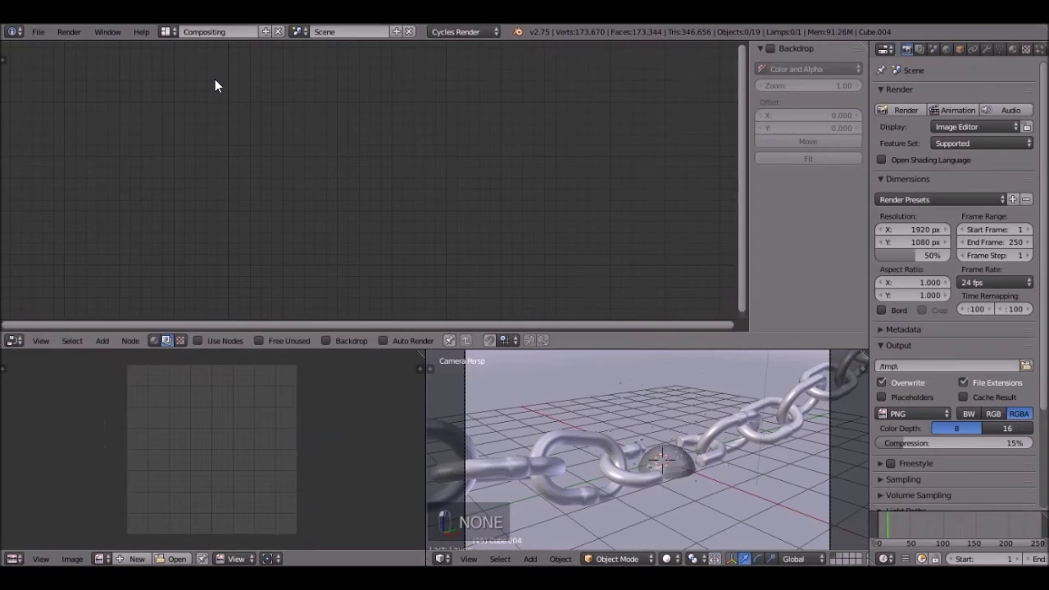
left_click(217, 340)
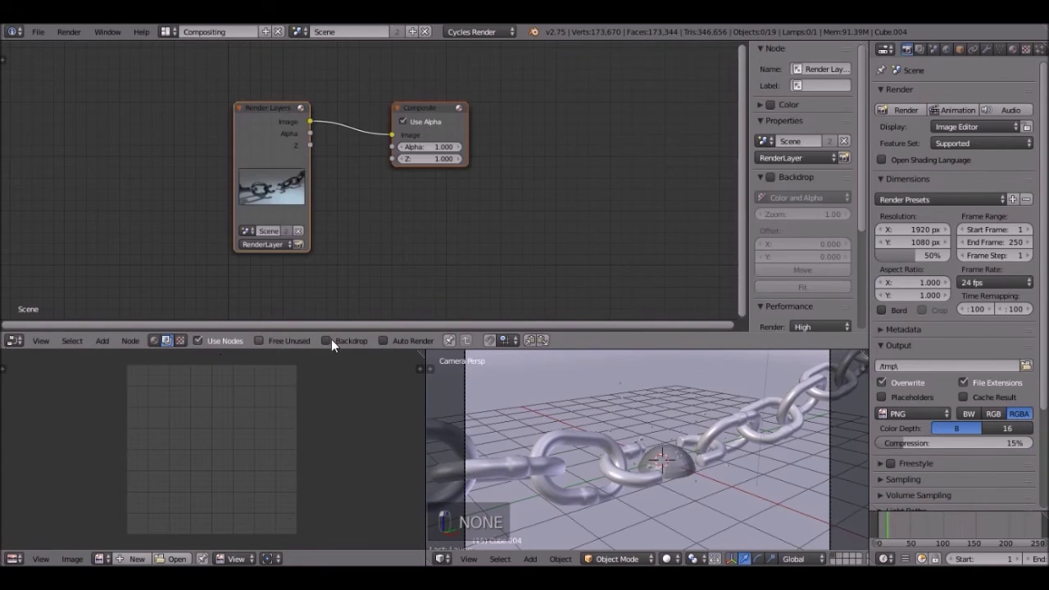
left_click(348, 340)
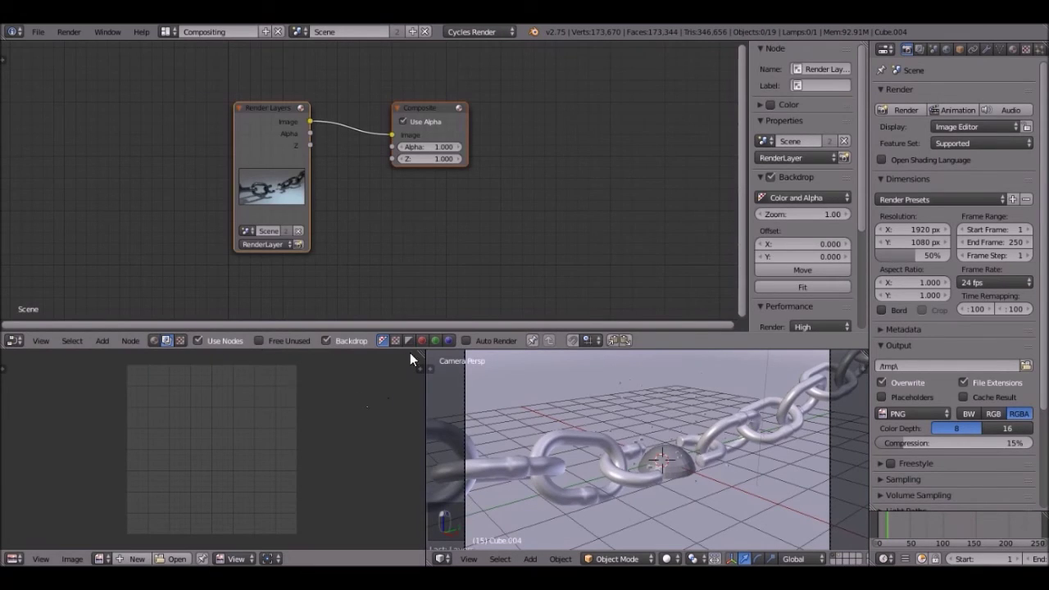
left_click_drag(422, 355, 276, 352)
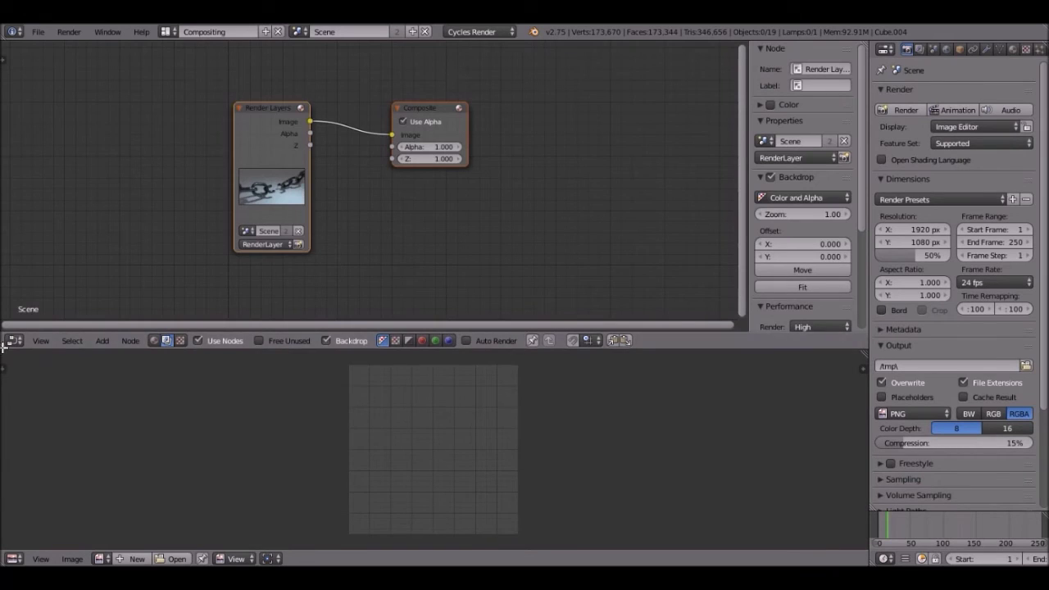
left_click_drag(5, 352, 98, 427)
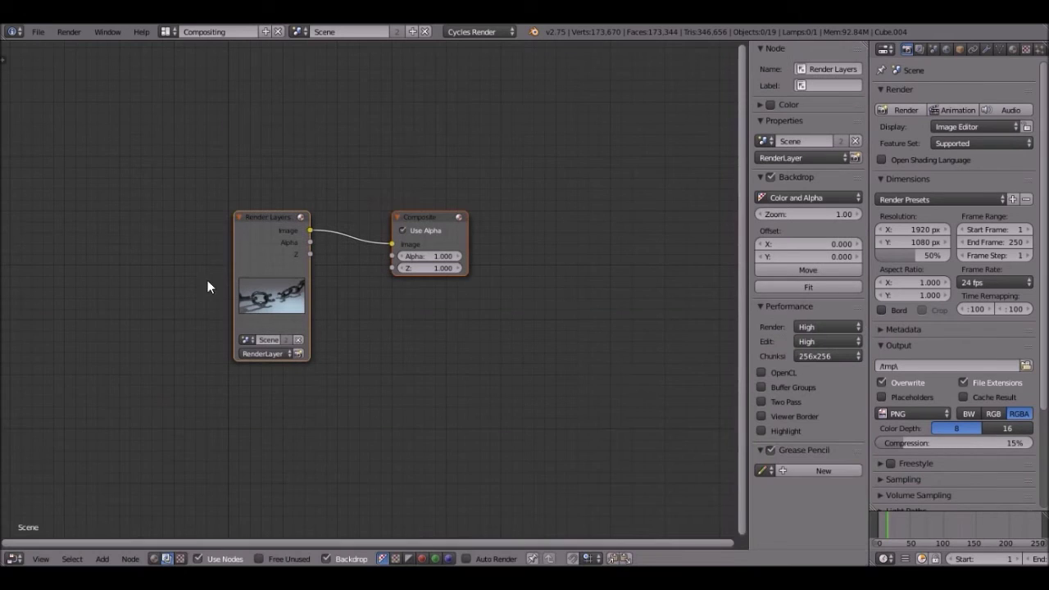
Connect a Viewer node to the Render Layers image and space the Viewer and Composite nodes away from it.
left_click(266, 225, "ctrl+shift")
scroll(354, 219, "up", 2)
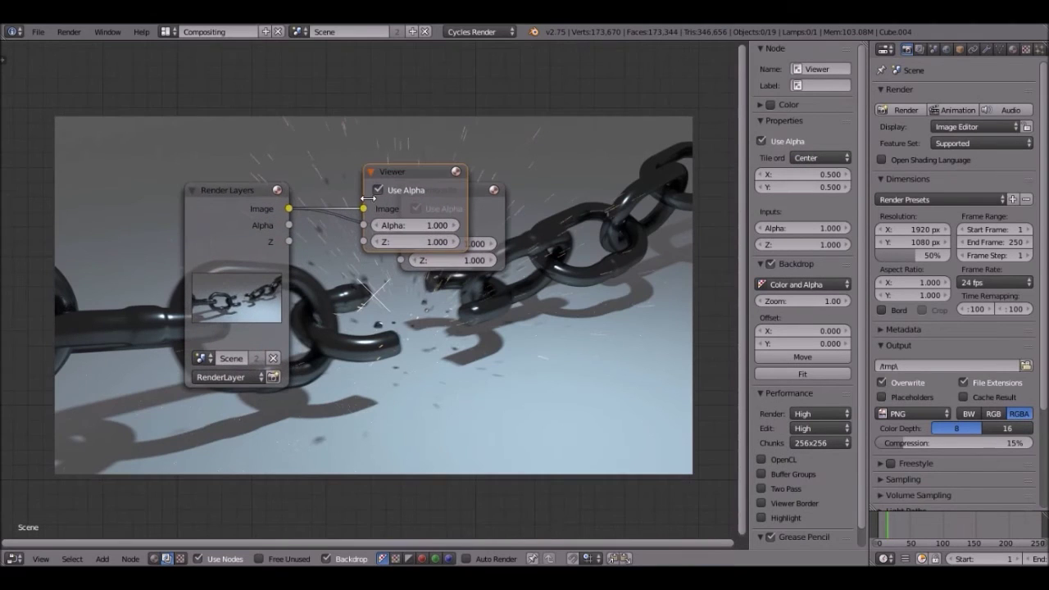
left_click_drag(398, 180, 548, 323)
right_click(416, 208)
key("Escape")
left_click_drag(422, 197, 596, 189)
Hide the node properties sidebar and move the Render Layers node farther from the output nodes.
key("n")
scroll(410, 271, "down", 1)
scroll(410, 272, "down", 1)
left_click(304, 239)
left_click_drag(335, 241, 124, 222)
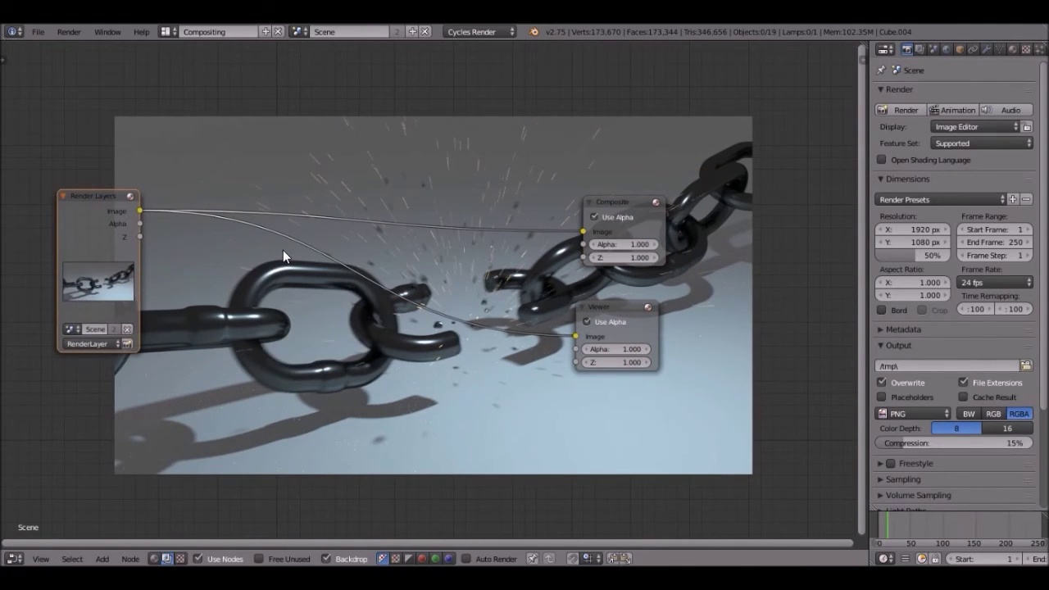
Add a Glare filter node between Render Layers and the output nodes, feeding both Composite and Viewer.
key("shift+a")
mouse_move(265, 293)
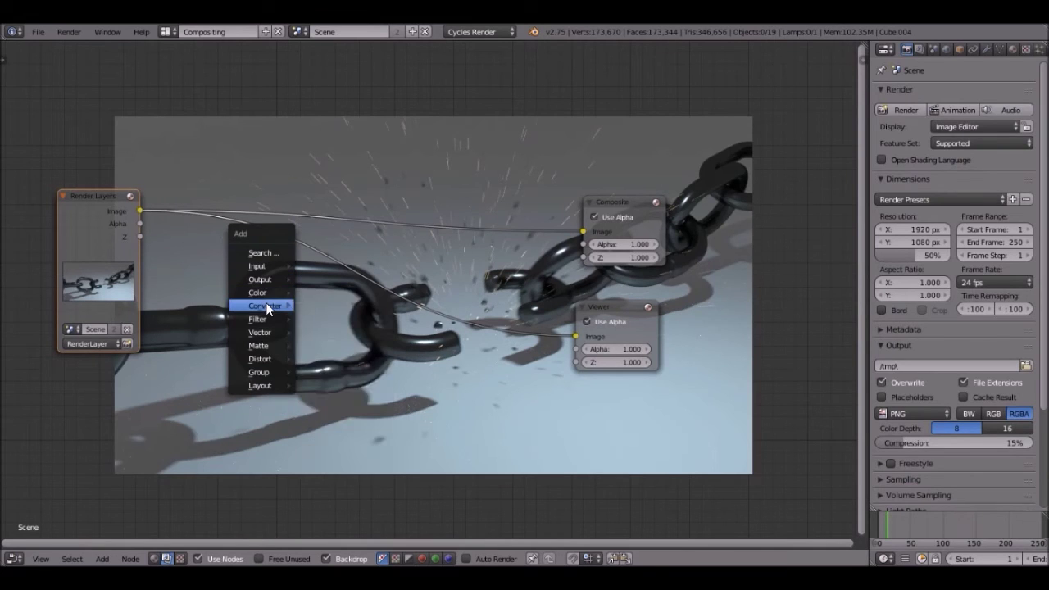
mouse_move(278, 319)
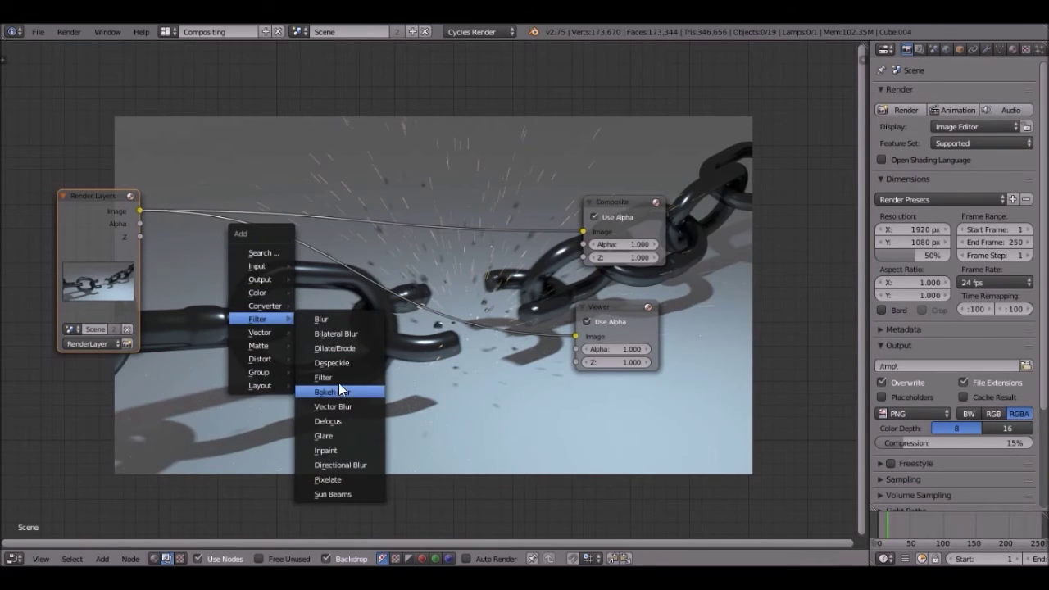
left_click(325, 437)
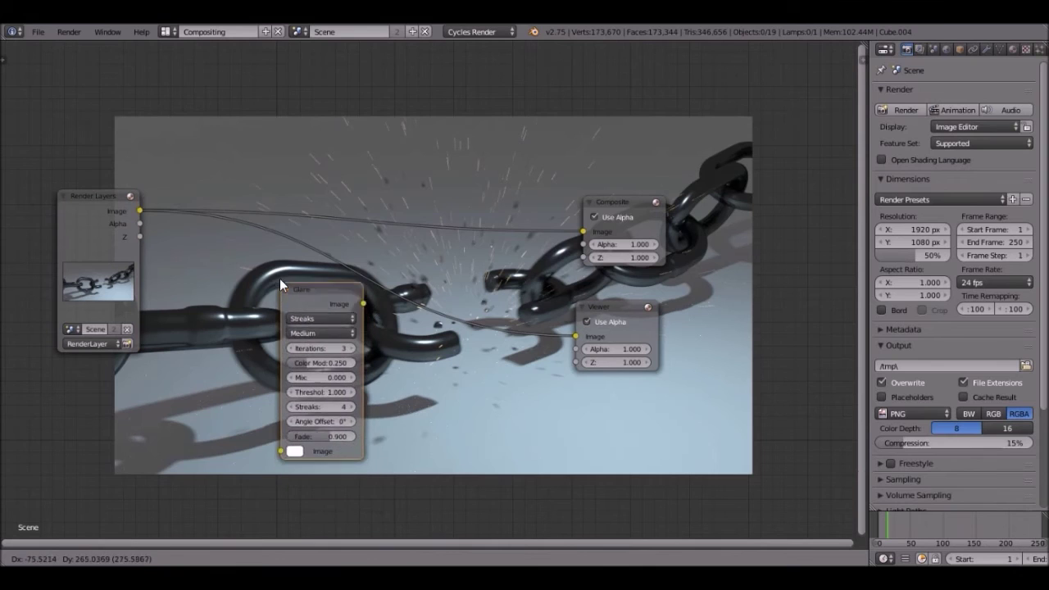
left_click(360, 279)
left_click_drag(360, 278, 585, 231)
scroll(387, 281, "up", 1)
left_click_drag(269, 270, 222, 218)
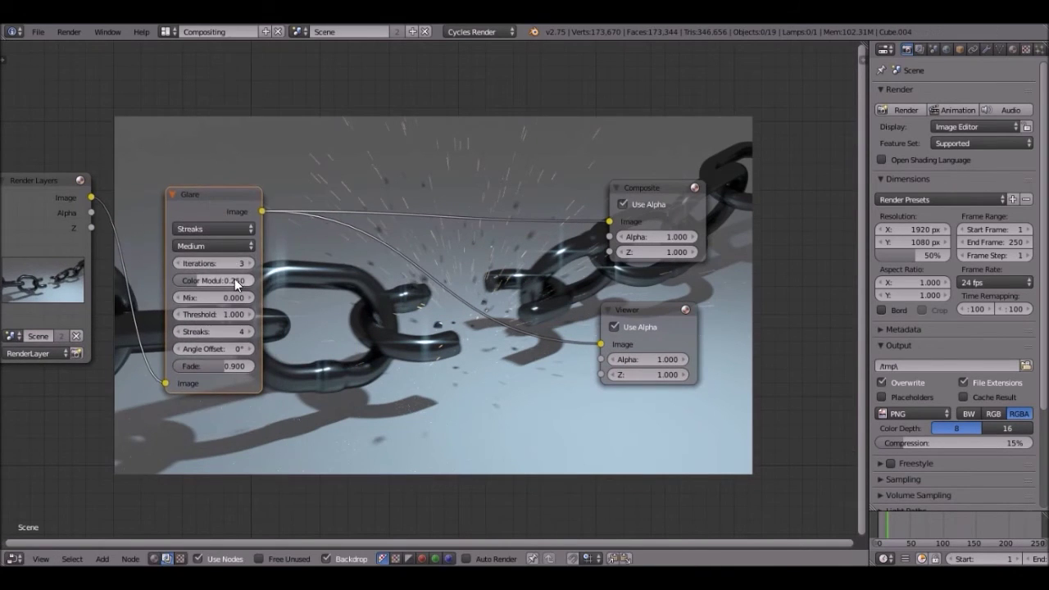
Try a Streaks glare with Fade 0.88, Threshold 2 and Angle Offset 26° on the Glare node.
scroll(235, 279, "up", 2)
left_click_drag(94, 403, 118, 402)
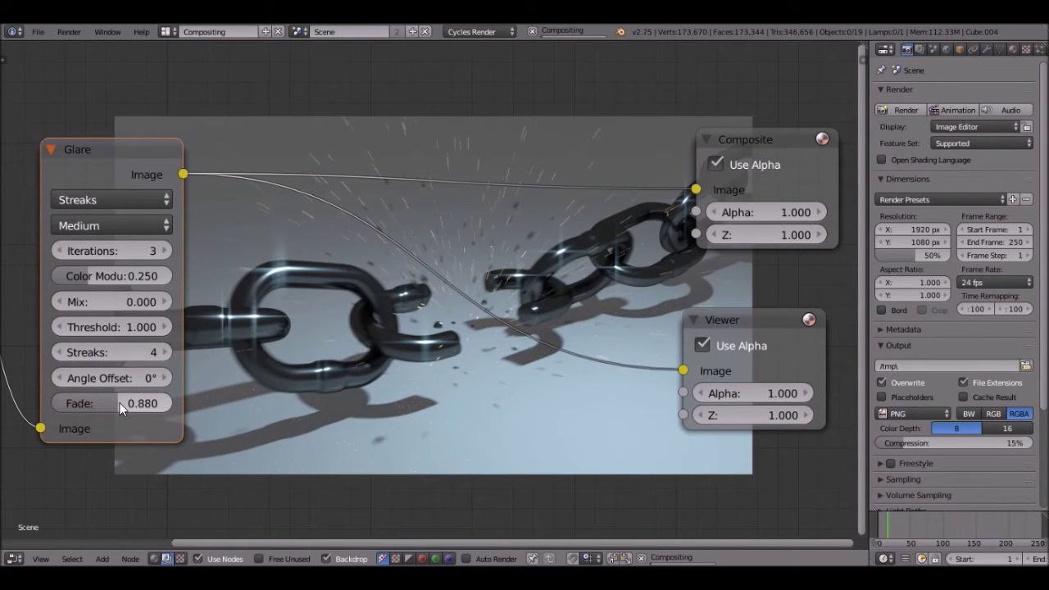
left_click(115, 327)
type("2")
key("Return")
scroll(475, 181, "down", 2)
middle_click_drag(506, 242, 474, 299)
scroll(293, 348, "up", 3)
left_click_drag(79, 422, 121, 422)
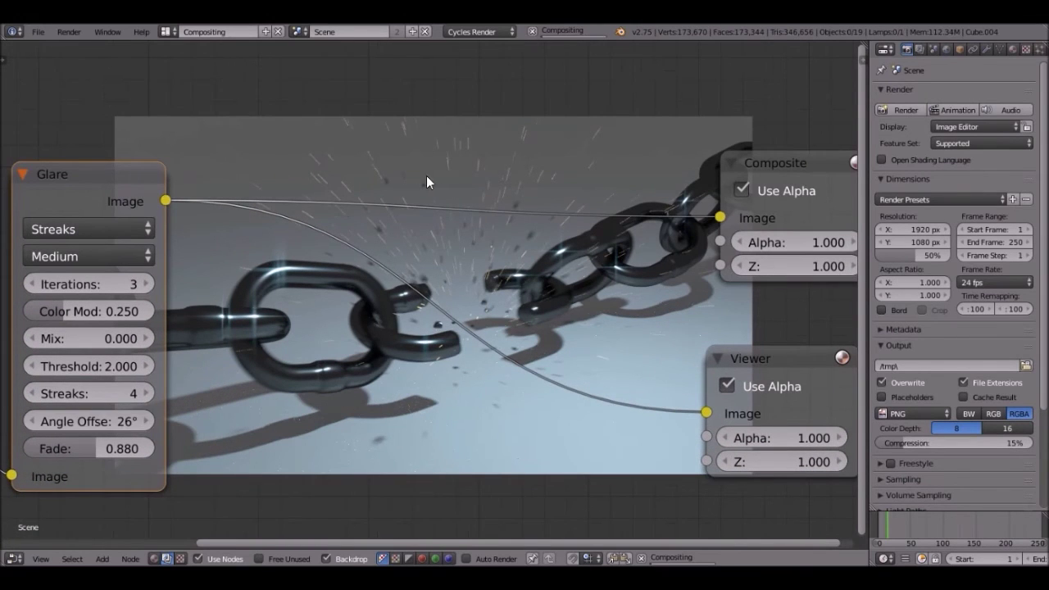
Raise the Streaks glare's Threshold to 3.
middle_click_drag(443, 232, 442, 358)
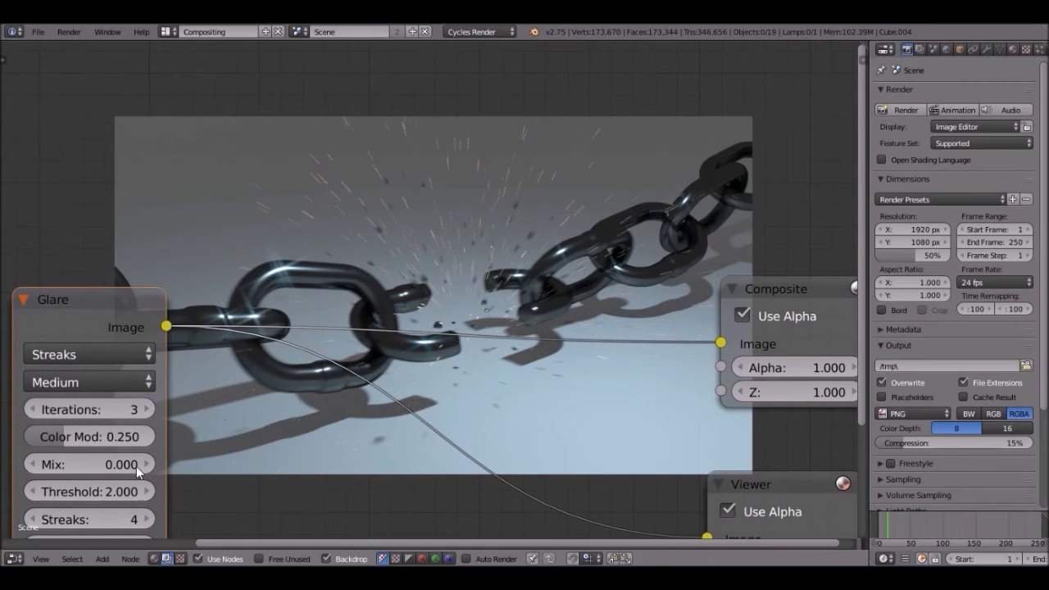
left_click(123, 491)
type("3")
key("Return")
middle_click_drag(491, 249, 486, 123)
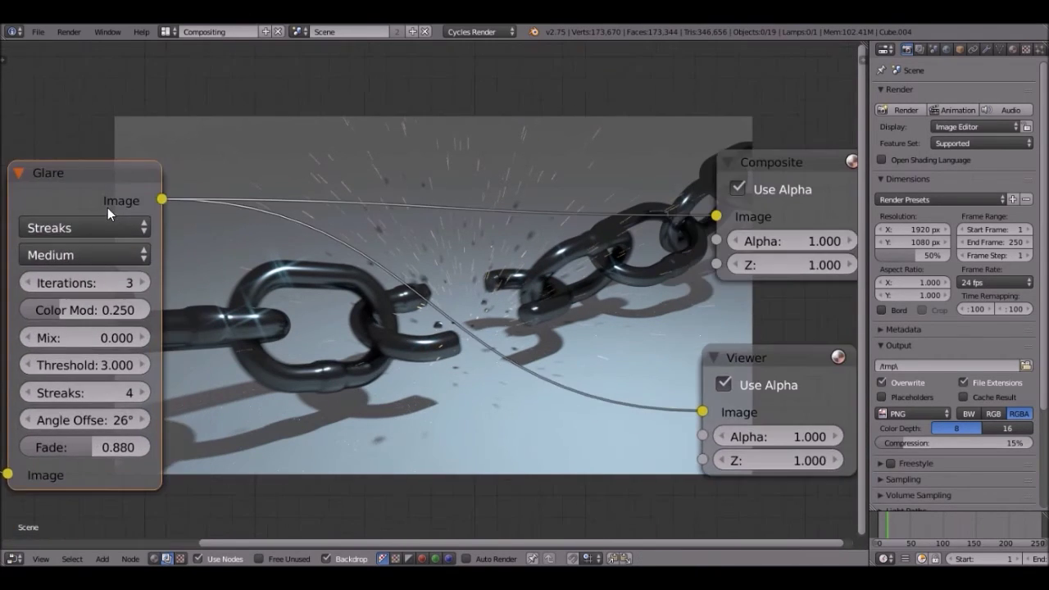
Change the Glare node's type to Fog Glow and view the chain's highlights in the backdrop.
left_click(72, 227)
left_click(80, 154)
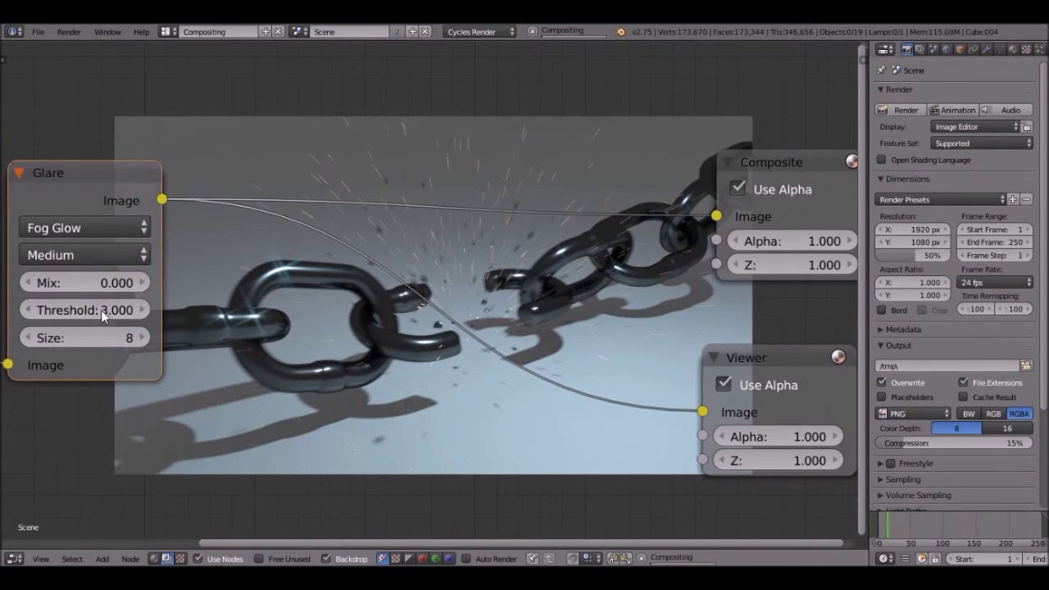
middle_click_drag(435, 161, 398, 433)
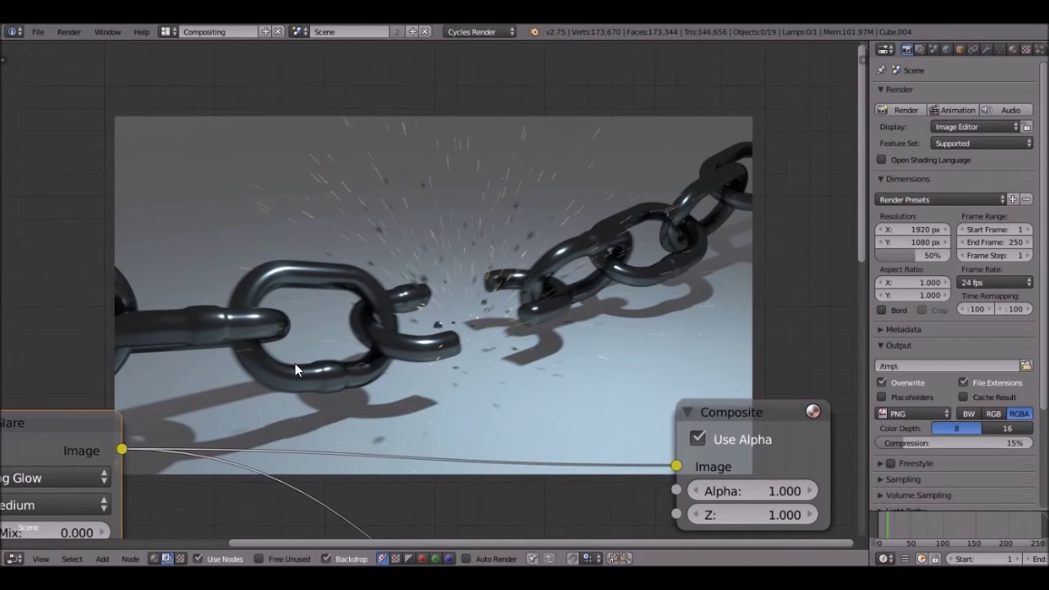
Try the Fog Glow with Mix and Threshold at 1, and return Mix to 0.
scroll(295, 363, "down", 1)
middle_click_drag(295, 363, 333, 213)
left_click_drag(147, 399, 189, 399)
middle_click_drag(545, 239, 551, 338)
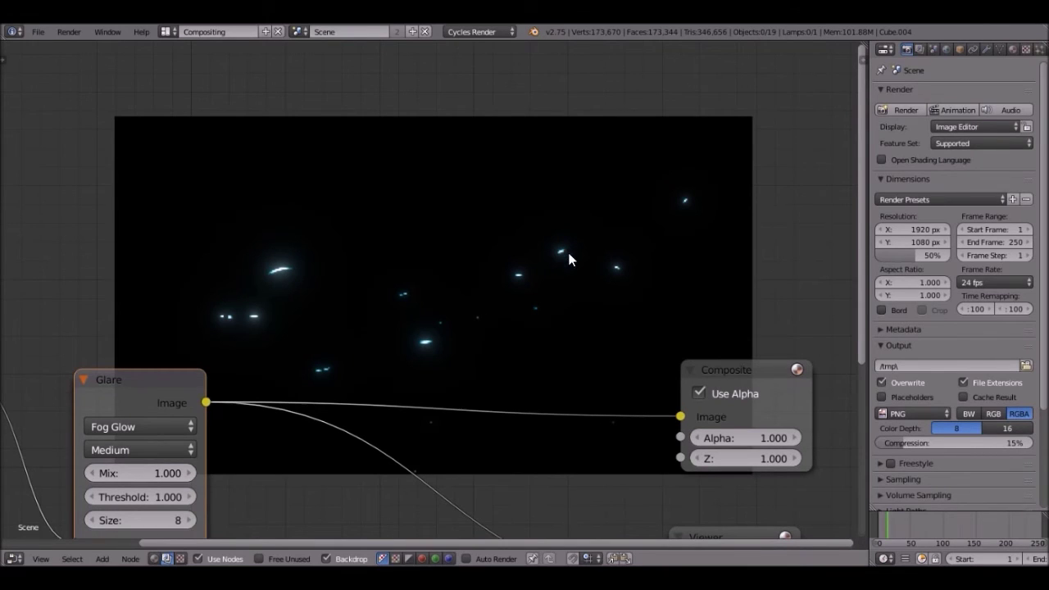
left_click(157, 473)
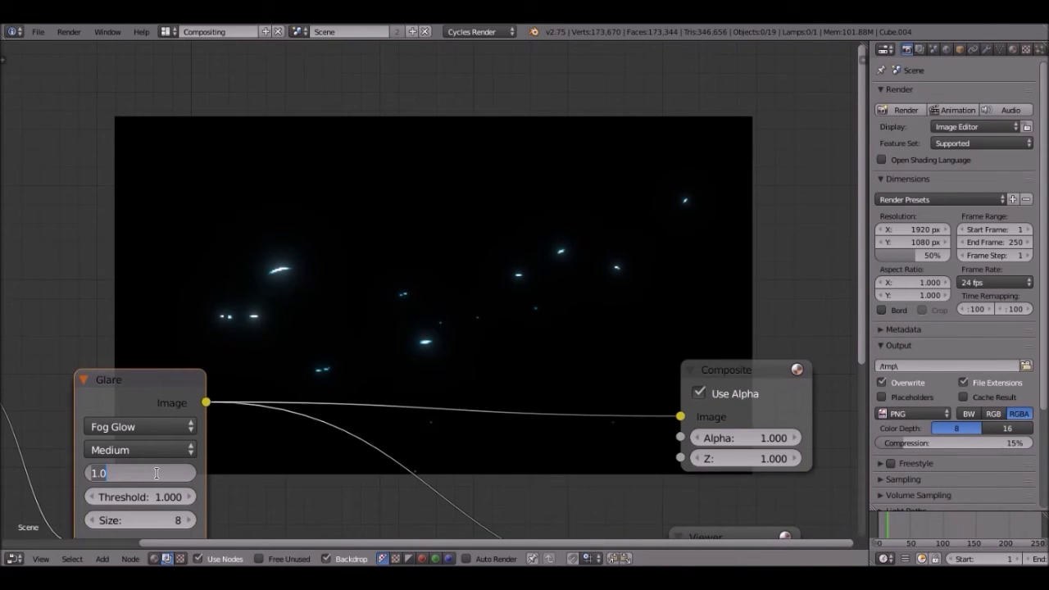
type("0")
key("Return")
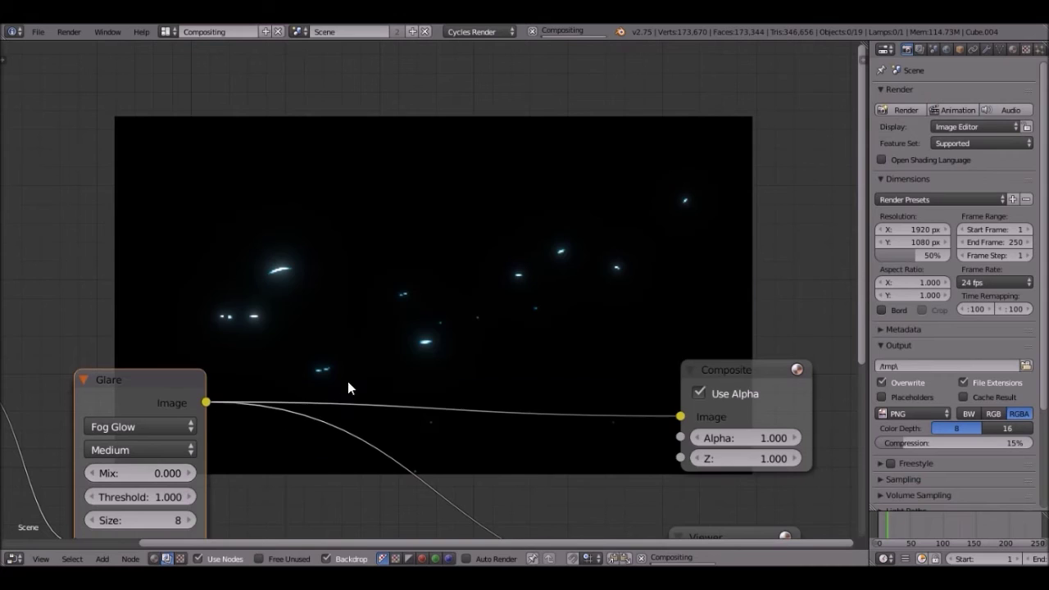
Set the Fog Glow Threshold to 0.8.
scroll(459, 377, "down", 2)
left_click(191, 466)
key("BackSpace")
type(".8")
key("Return")
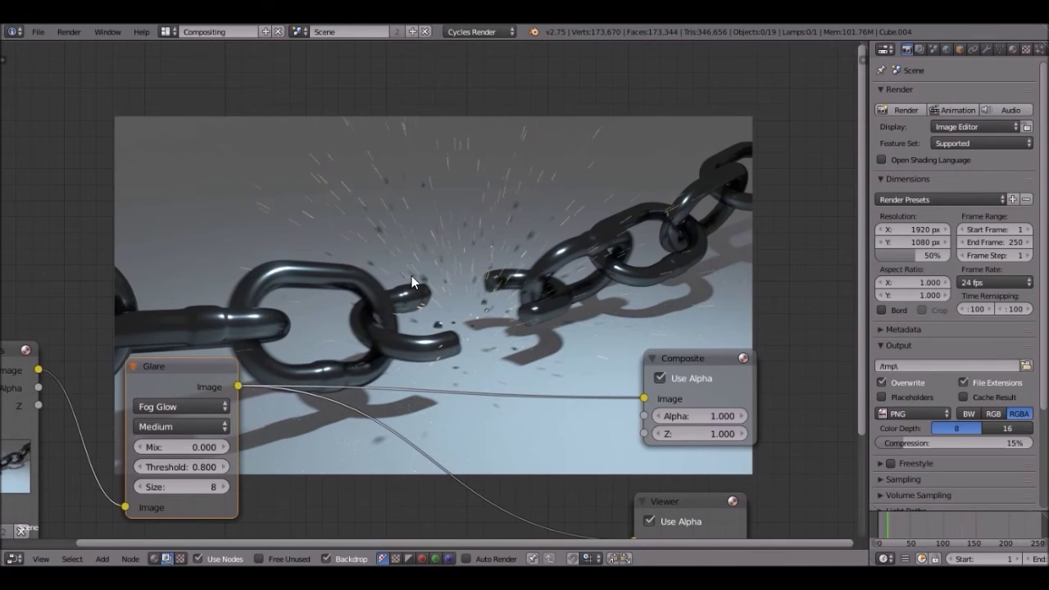
Move the Composite and Viewer nodes together farther away from the Glare node to make room for another node.
scroll(413, 279, "down", 3)
scroll(417, 320, "up", 2)
middle_click_drag(400, 273, 362, 152)
scroll(362, 156, "down", 3)
key("b")
left_click_drag(480, 194, 596, 380)
key("g")
left_click(648, 323)
Add a Color Balance node after Glare, feeding its image to both the Composite and Viewer nodes.
key("shift+a")
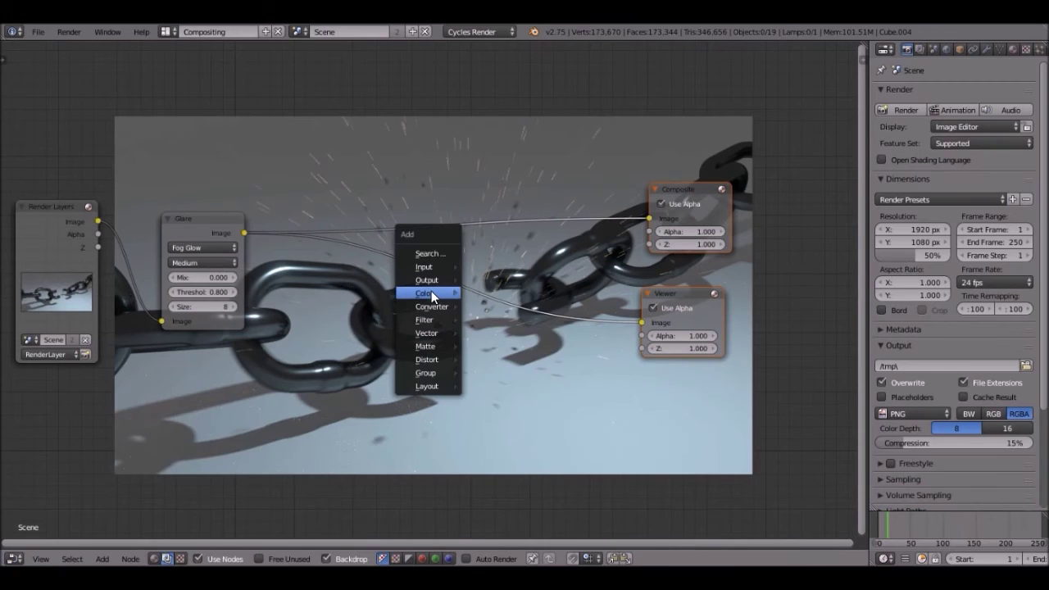
mouse_move(447, 294)
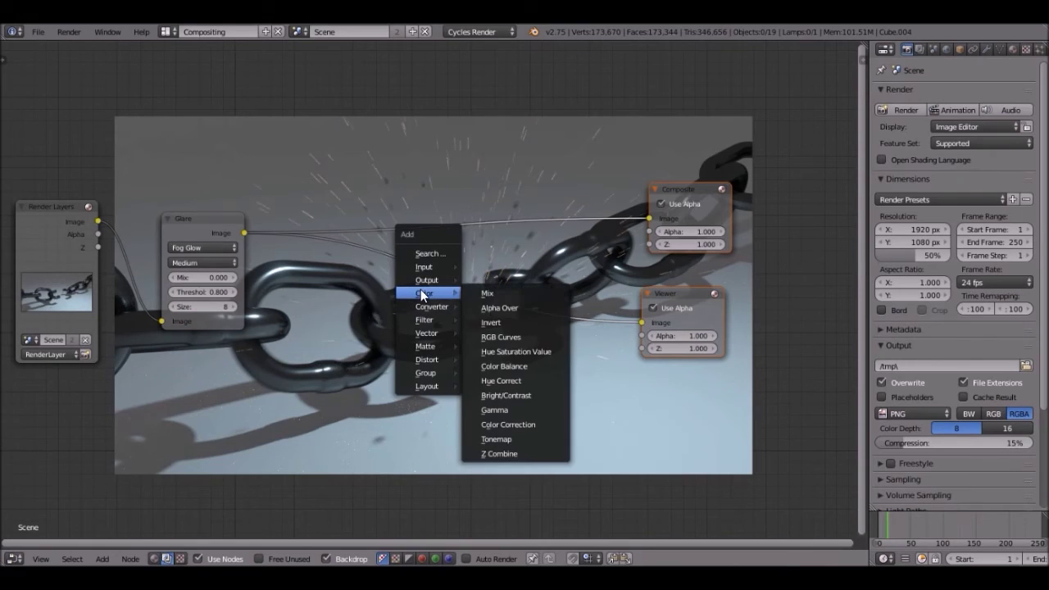
left_click(502, 367)
left_click_drag(559, 261, 649, 218)
Try a warm tint on the Color Balance Lift and bring it back close to neutral.
scroll(371, 270, "up", 3)
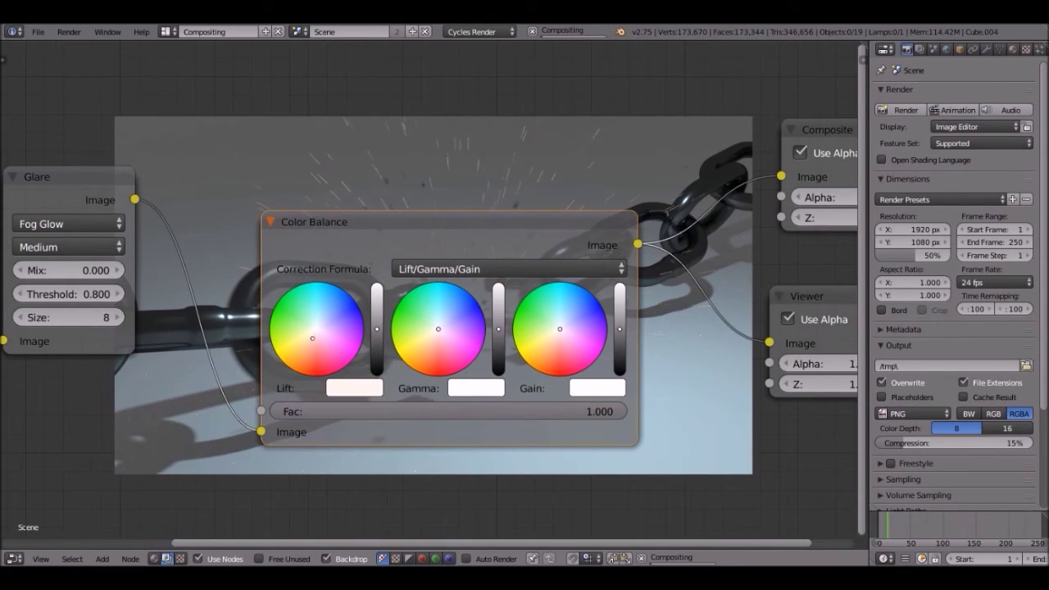
middle_click_drag(481, 268, 436, 370)
scroll(298, 428, "up", 1)
left_click_drag(298, 432, 303, 425)
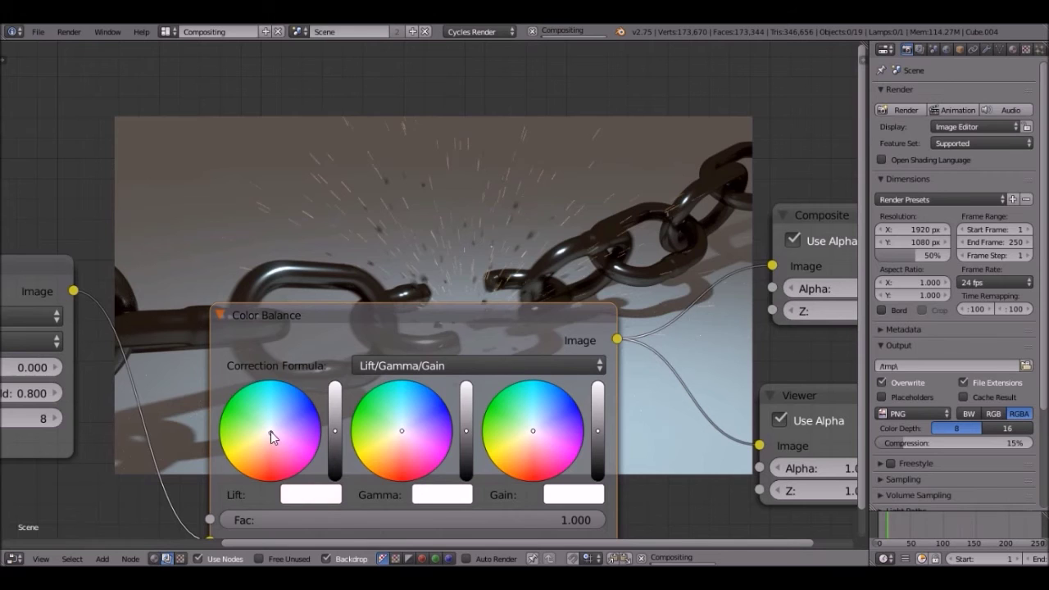
middle_click_drag(502, 186, 482, 331)
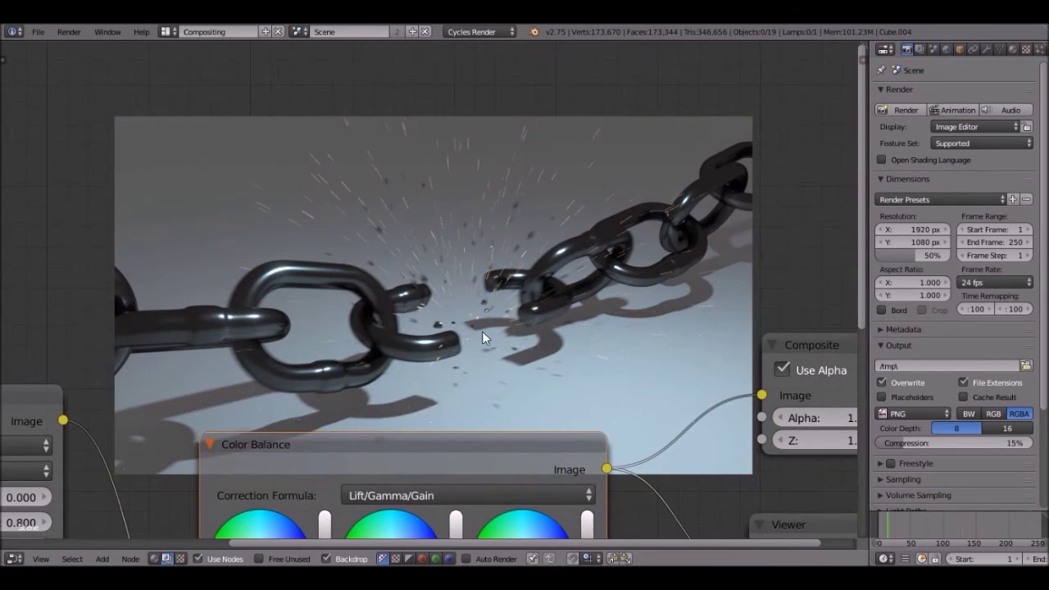
Shift the Color Balance Lift slightly toward blue to cool the image's shadows.
middle_click_drag(309, 440, 267, 393)
left_click_drag(240, 468, 242, 469)
middle_click_drag(435, 291, 309, 226)
scroll(423, 383, "down", 1)
scroll(272, 385, "up", 2)
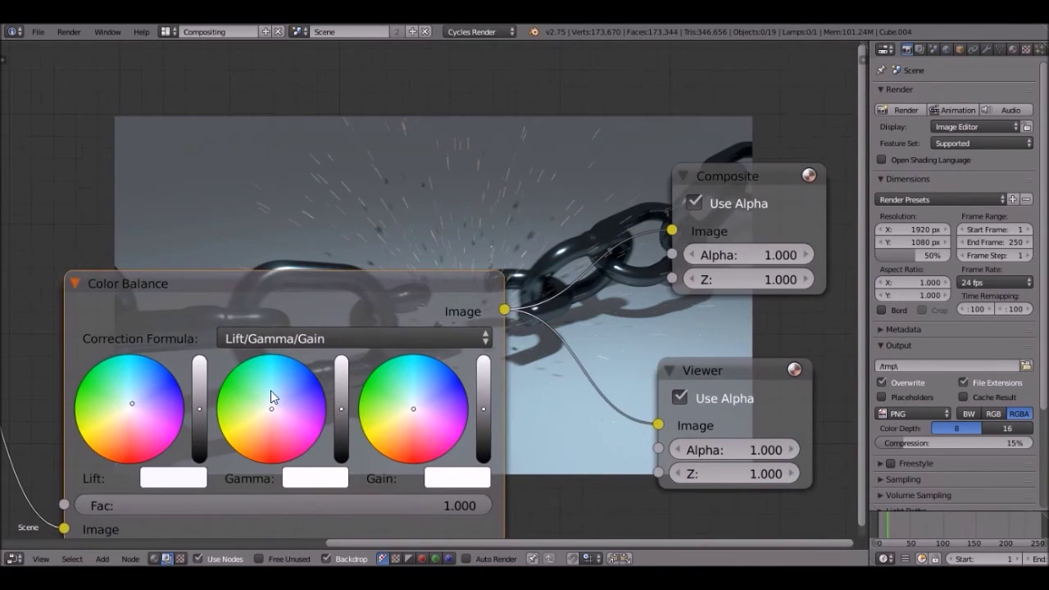
left_click_drag(131, 400, 132, 402)
Shift the Color Balance Gain slightly toward yellow and fine-tune the Lift toward cyan-blue.
middle_click_drag(415, 237, 337, 228)
left_click_drag(386, 413, 382, 416)
middle_click_drag(486, 223, 505, 172)
scroll(505, 174, "down", 3)
scroll(154, 343, "up", 4)
left_click_drag(129, 344, 130, 340)
middle_click_drag(452, 145, 482, 336)
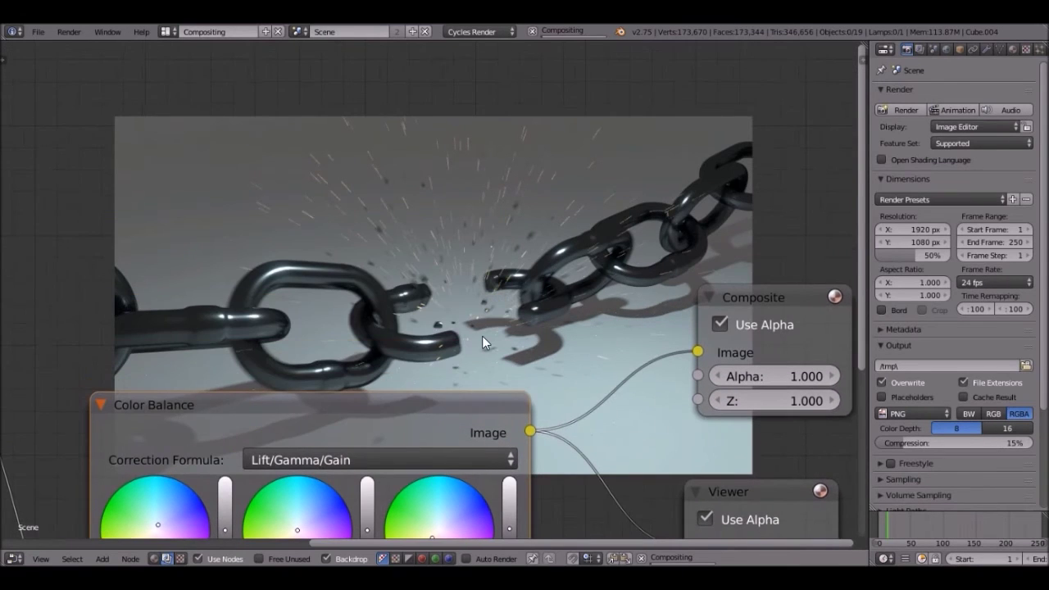
Move the Composite and Viewer nodes together farther away from the Color Balance node.
scroll(486, 335, "down", 1)
scroll(527, 304, "down", 1)
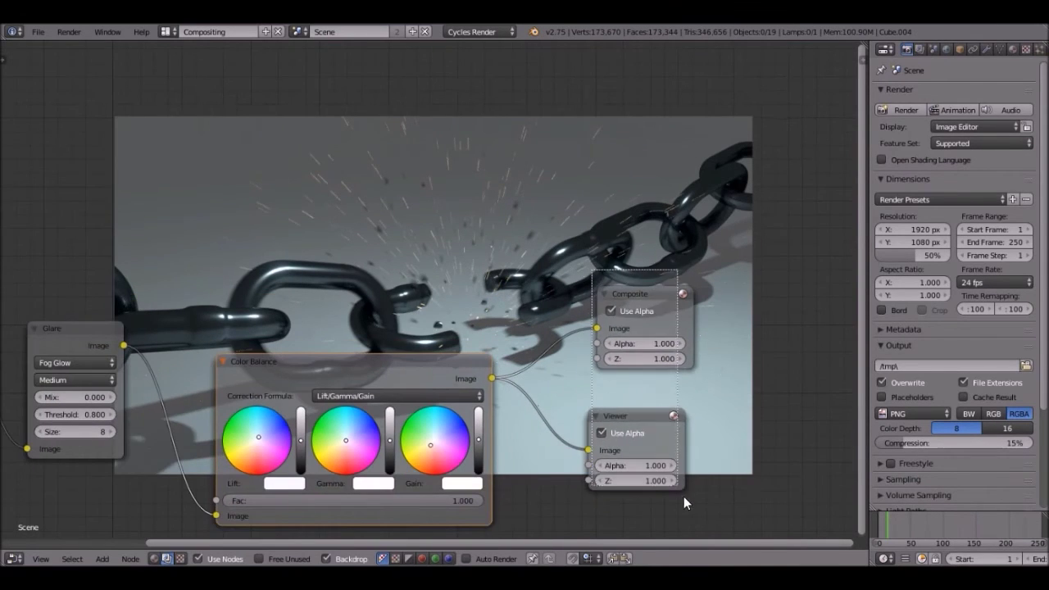
scroll(569, 377, "down", 1)
right_click(409, 361, "shift")
key("g")
left_click(679, 318)
Add a Mix color node after Color Balance and connect its output to both Viewer and Composite.
middle_click_drag(516, 417, 505, 246)
key("shift+a")
mouse_move(501, 259)
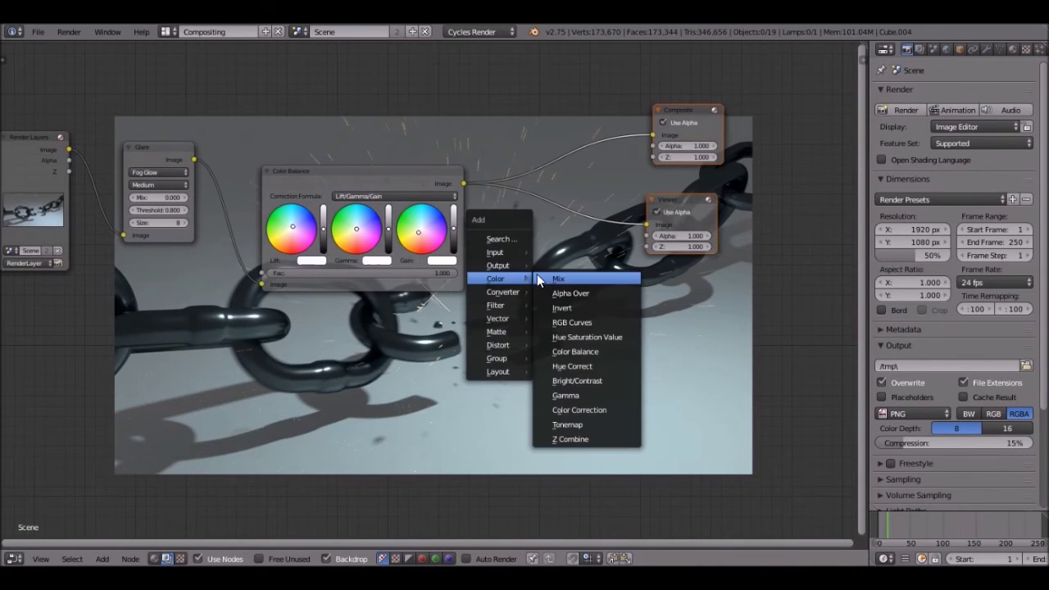
left_click(537, 273)
left_click(572, 210)
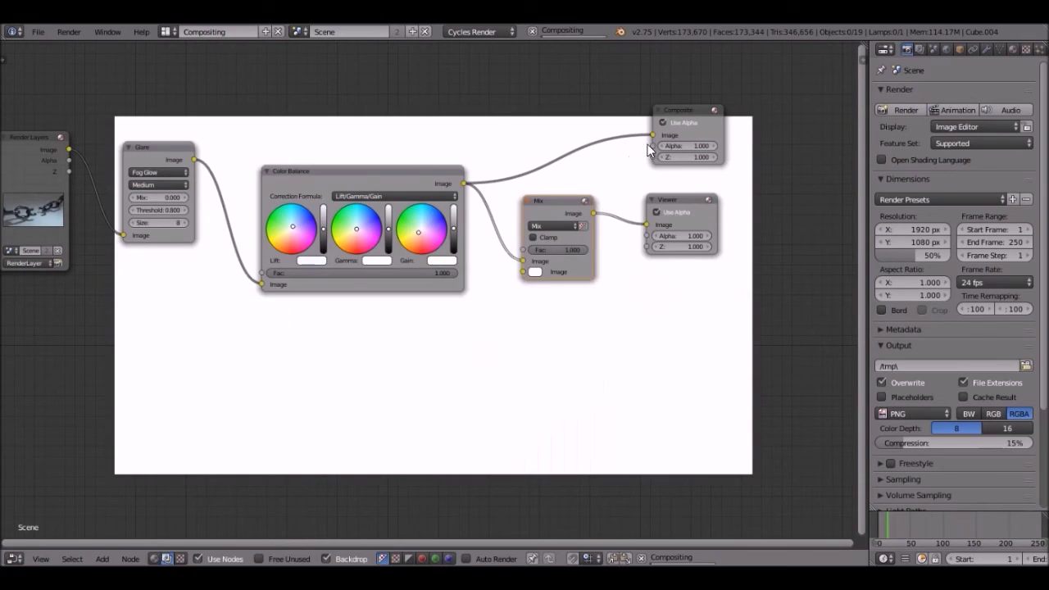
left_click_drag(593, 213, 654, 135)
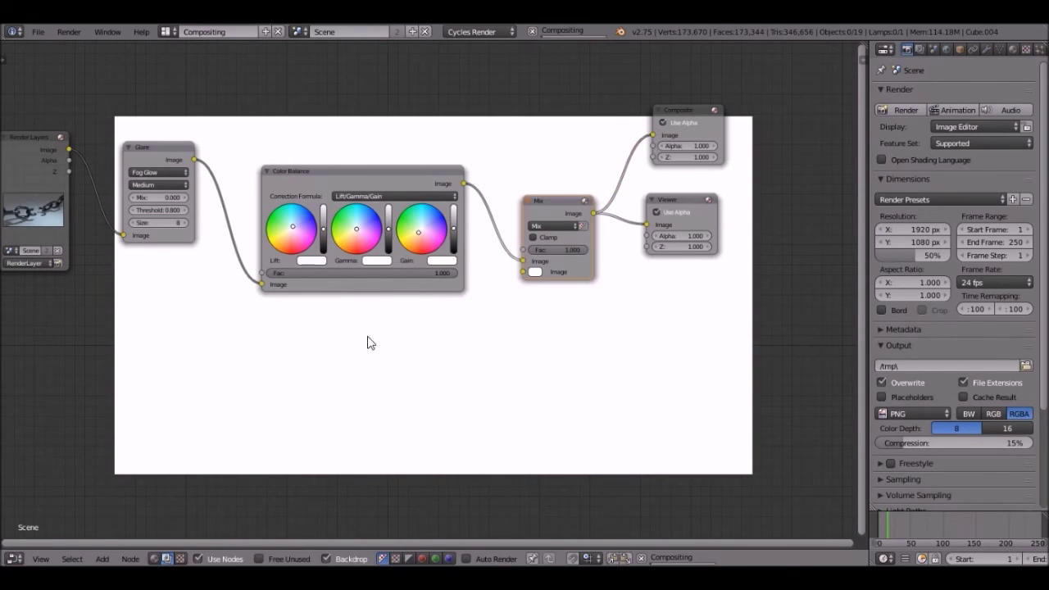
Add a Lens Distortion node below Color Balance and set its Distort to 1.
scroll(373, 352, "down", 1)
key("shift+a")
mouse_move(355, 405)
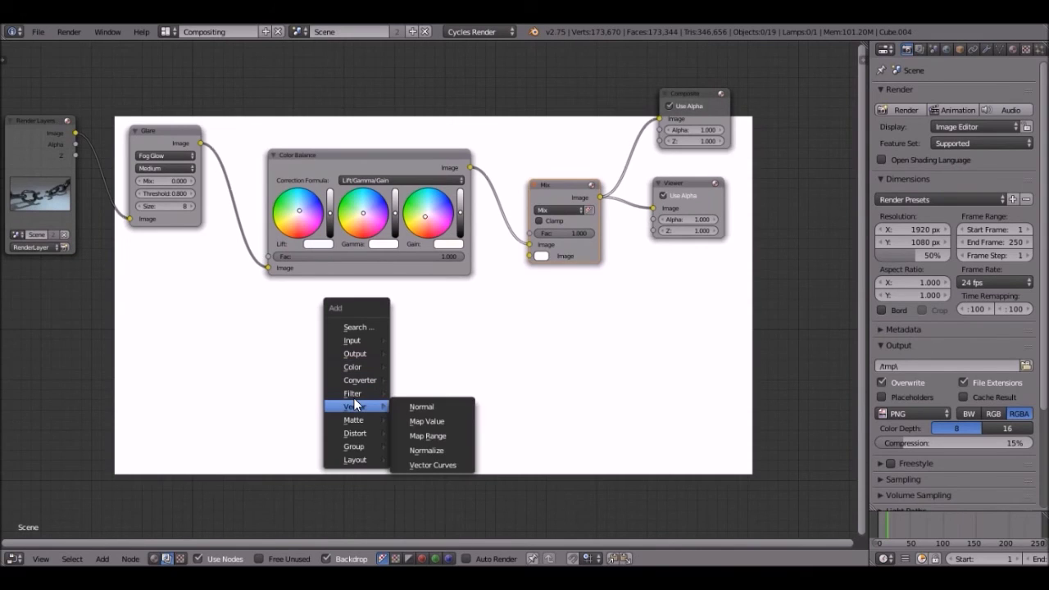
mouse_move(353, 432)
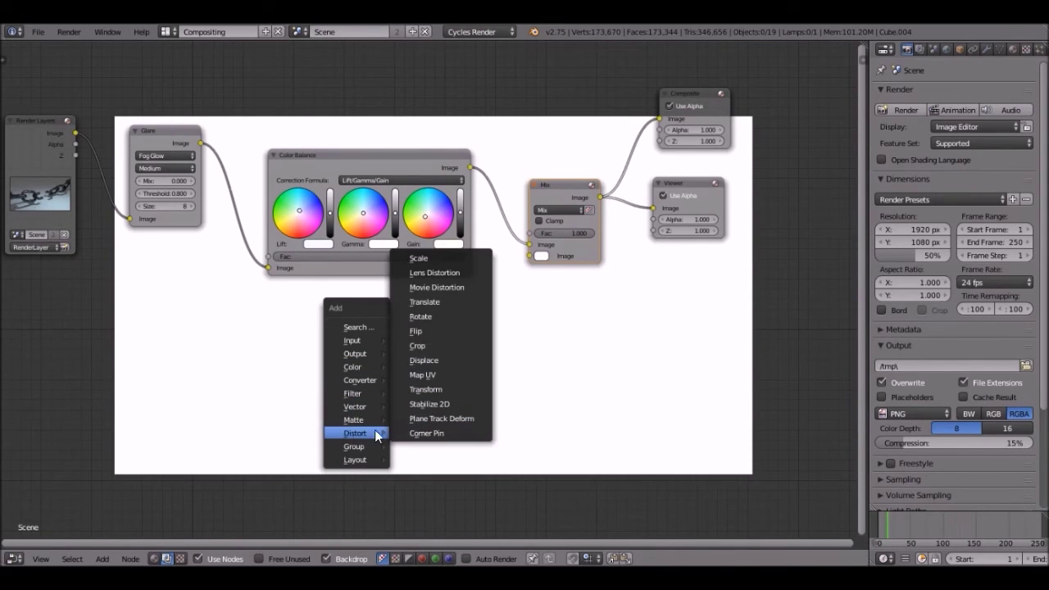
left_click(439, 272)
left_click(250, 335)
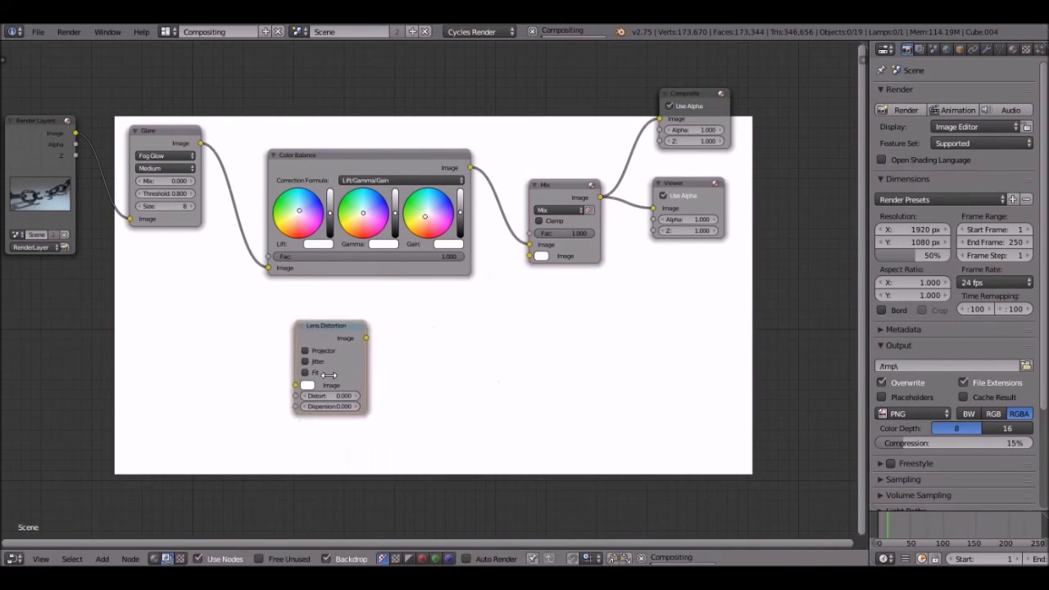
left_click(339, 398)
type("1")
key("Return")
Add a Blur filter node beside Lens Distortion and feed the distorted image into it.
key("shift+a")
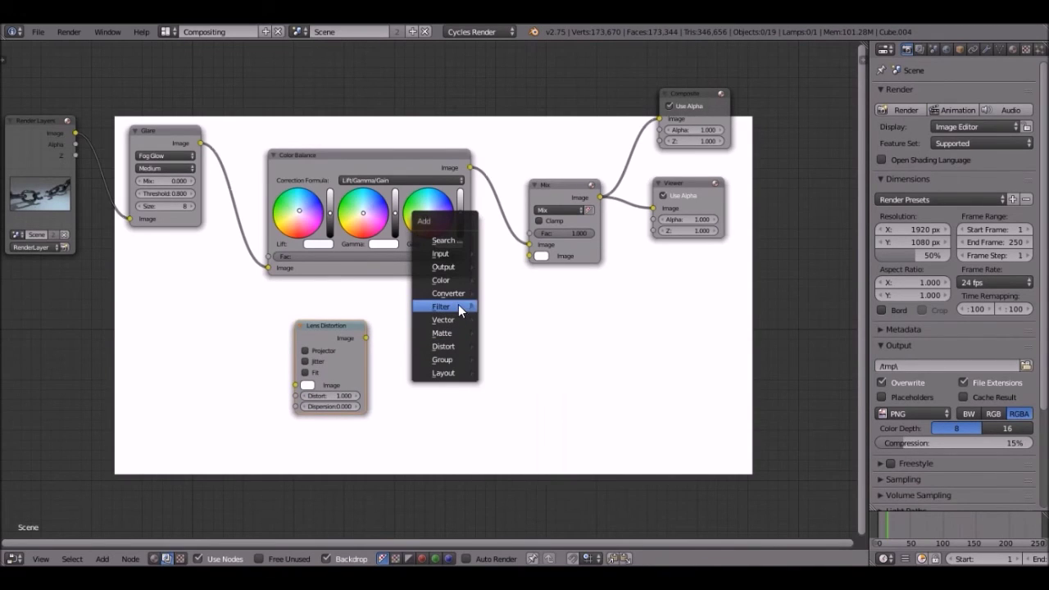
left_click(501, 308)
left_click(426, 320)
left_click_drag(366, 338, 405, 417)
Configure the Blur node as Fast Gaussian, Relative, with Y aspect correction and 20% in X and Y.
scroll(449, 333, "up", 1)
left_click(443, 340)
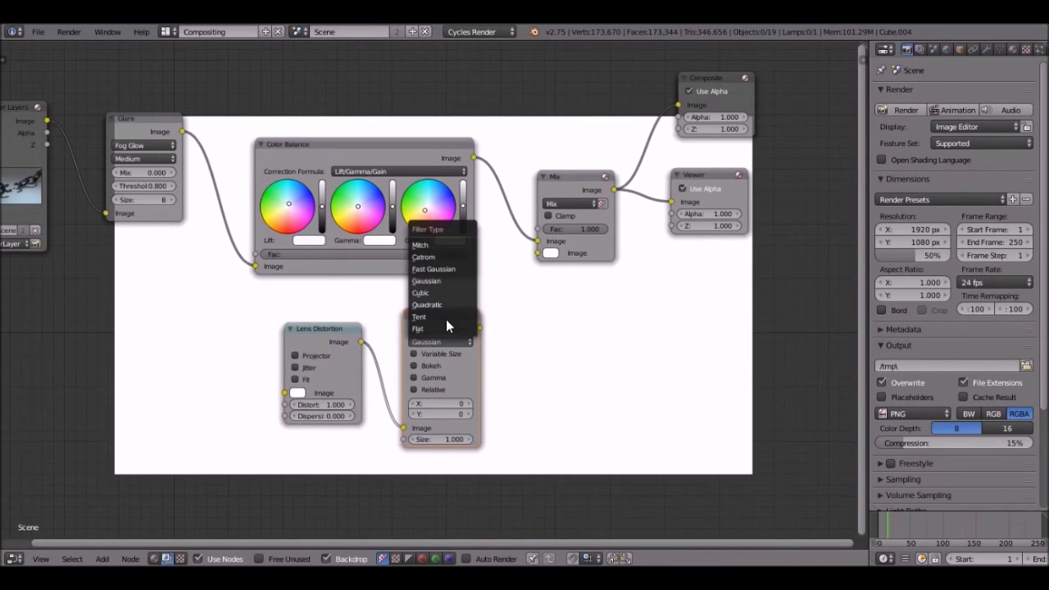
left_click(441, 270)
left_click(414, 355)
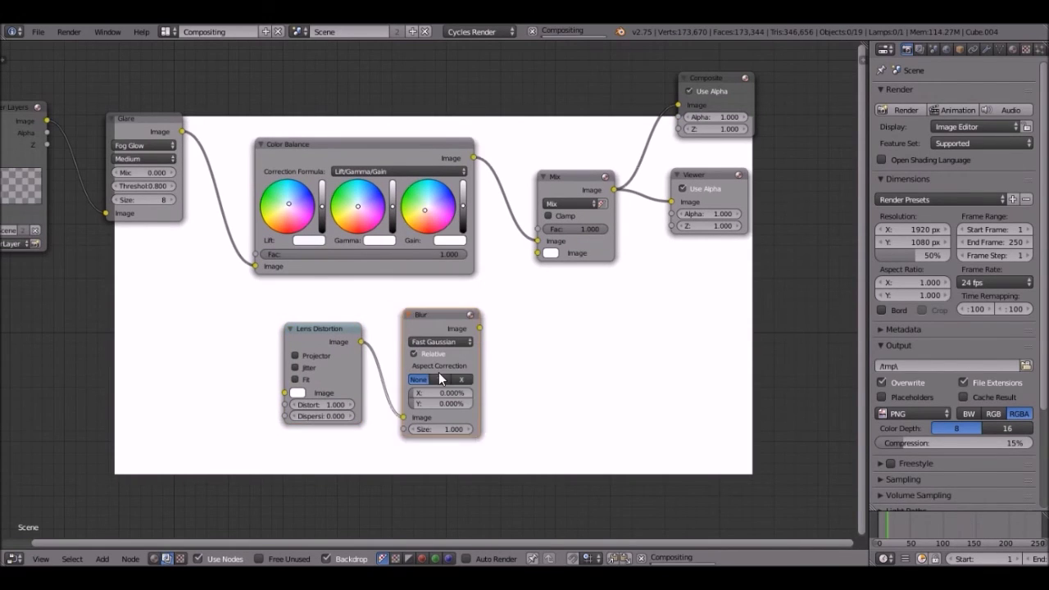
left_click(434, 394)
type("20")
key("Return")
Connect the Blur output to the Mix node's second image input and set its blend type to Multiply.
left_click_drag(479, 327, 538, 254)
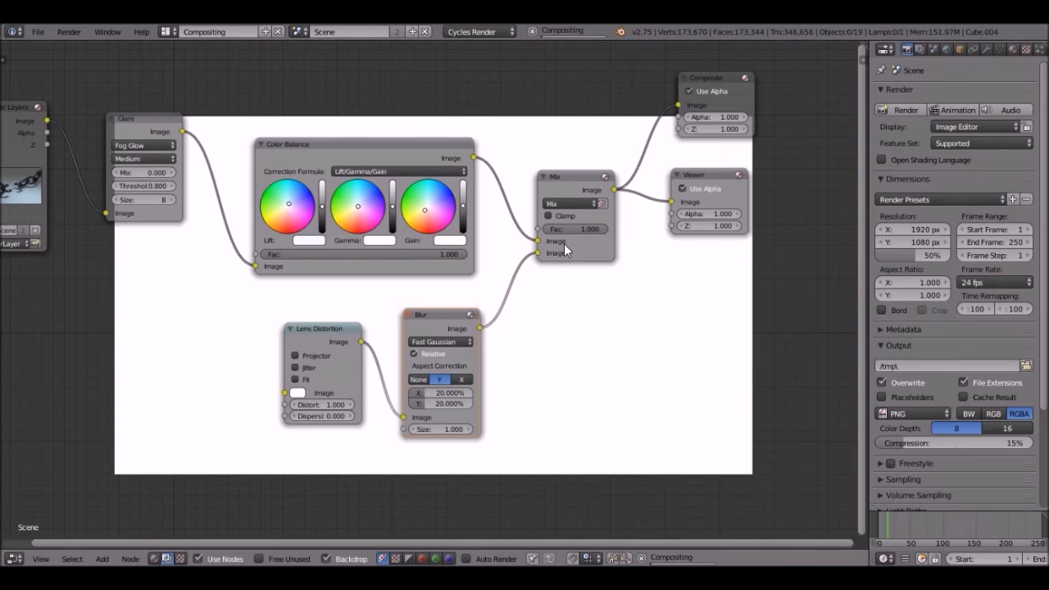
scroll(582, 213, "up", 1)
left_click(596, 188)
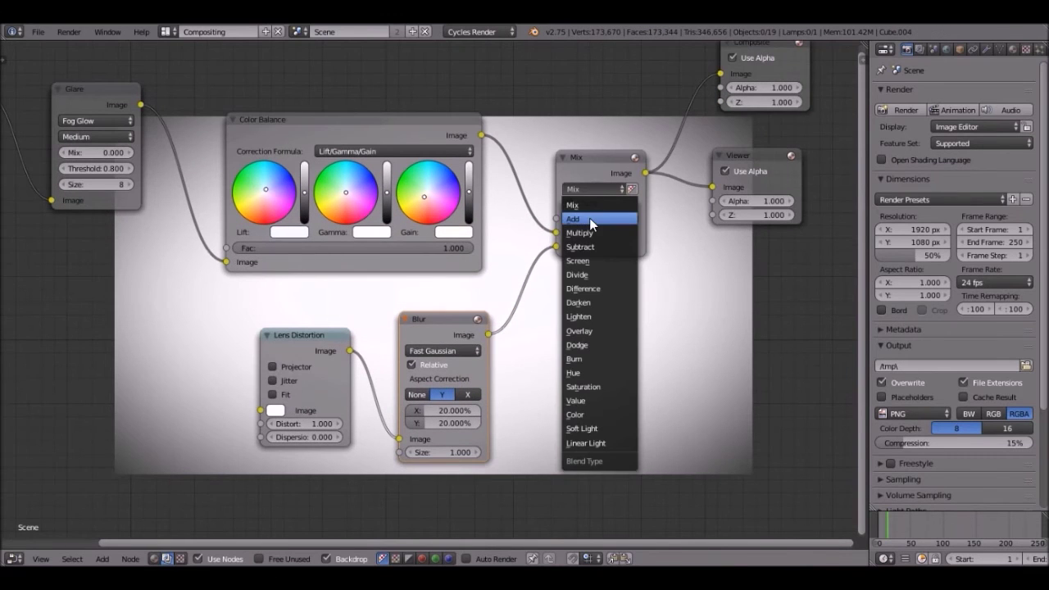
left_click(585, 225)
Set the Multiply node's factor to 0.8 to soften the vignette.
middle_click_drag(606, 316, 507, 361)
scroll(452, 347, "up", 2)
left_click(451, 347)
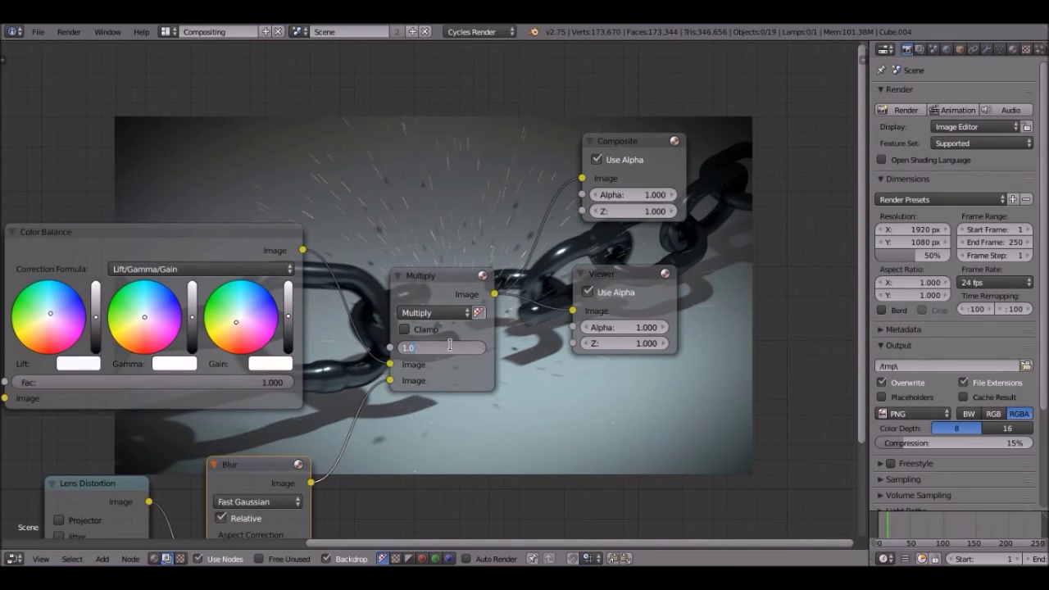
key("Return")
middle_click_drag(502, 199, 586, 268)
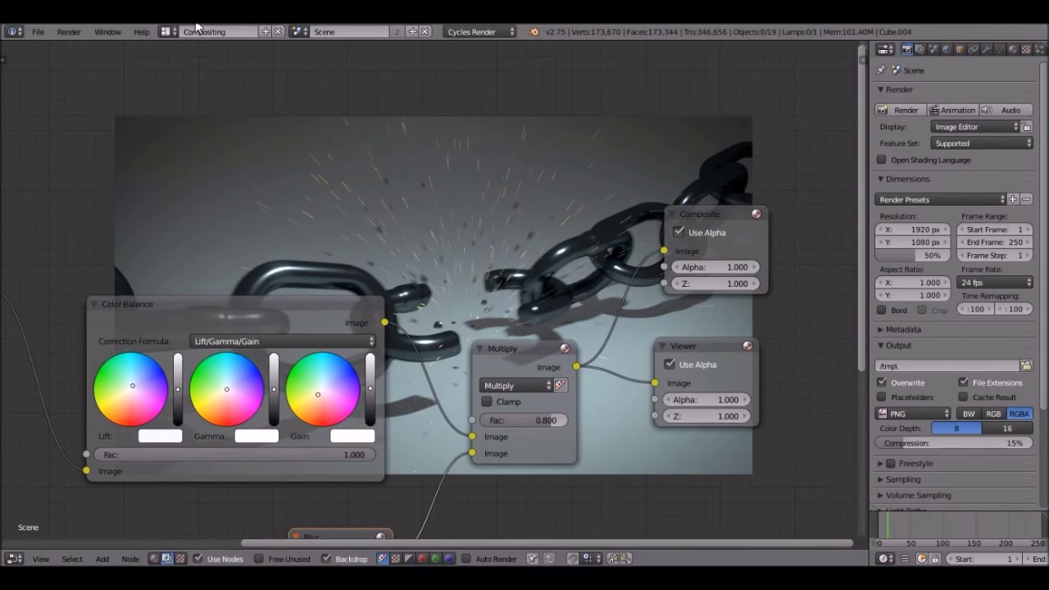
Return to the Default screen layout and change the render result editor to the 3D View.
left_click(167, 31)
left_click(184, 90)
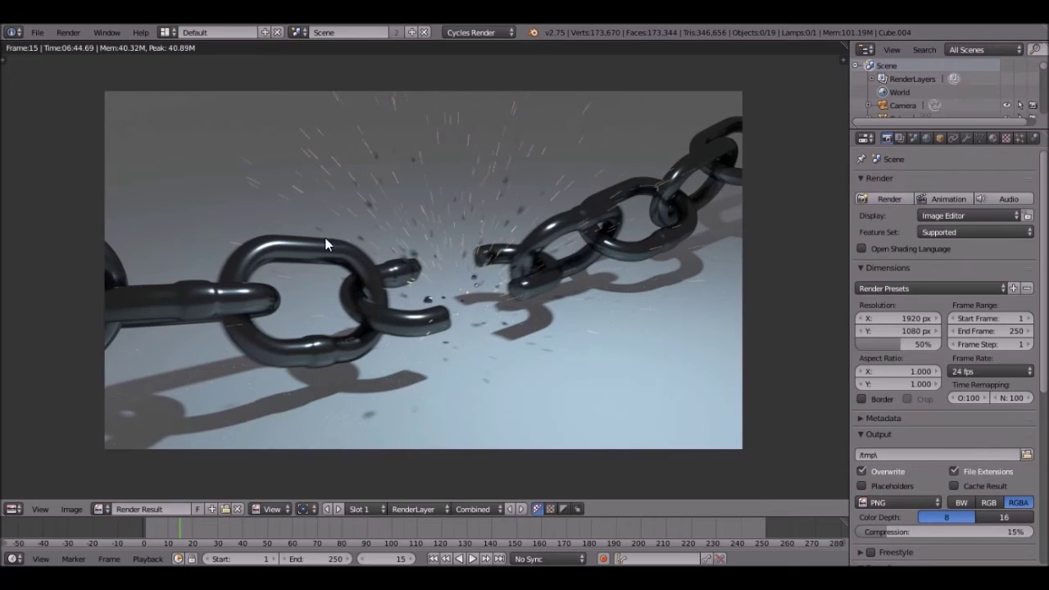
left_click(13, 509)
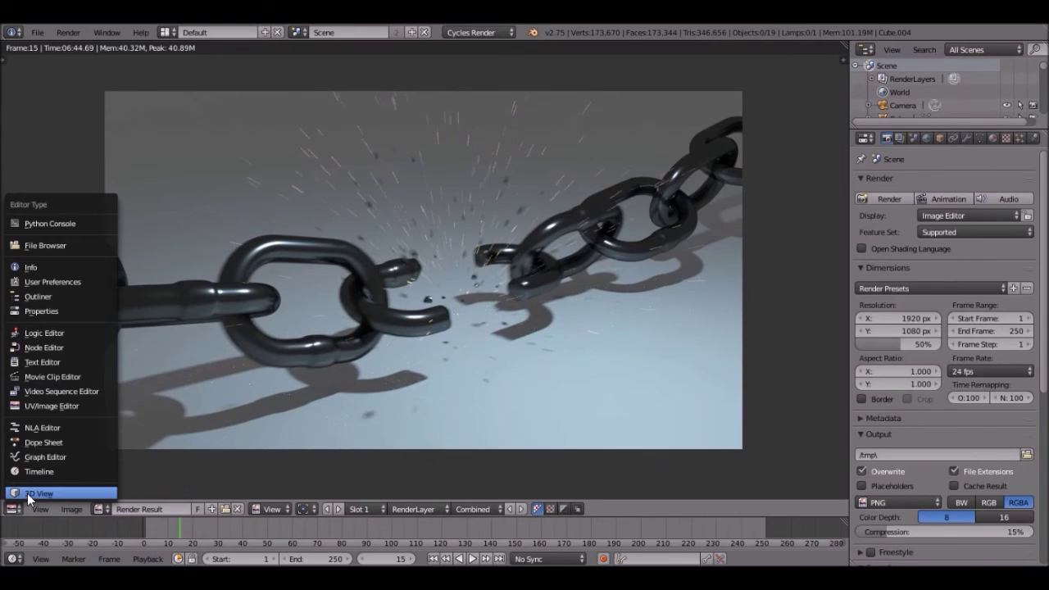
left_click(29, 493)
Select the half-sphere particle emitter at the break and snap the 3D cursor to it.
scroll(426, 292, "up", 4)
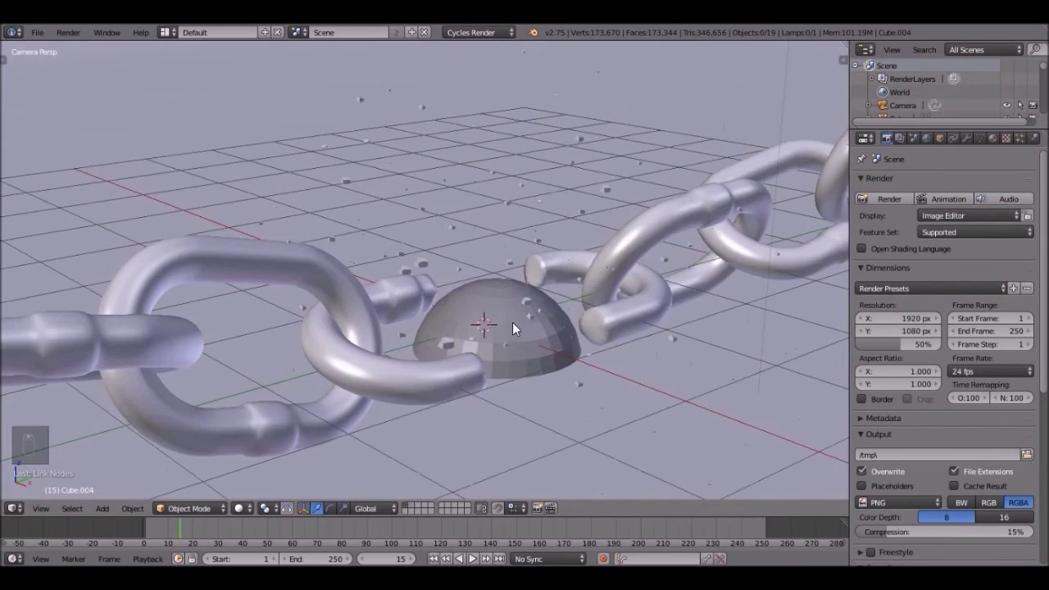
key("z")
right_click(523, 311)
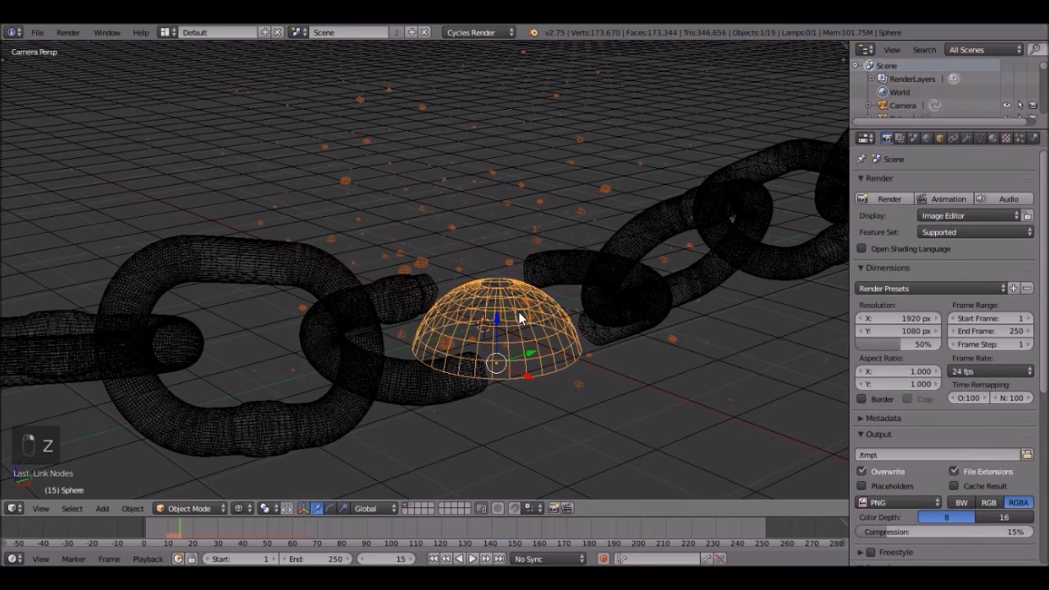
key("shift+s")
left_click(519, 313)
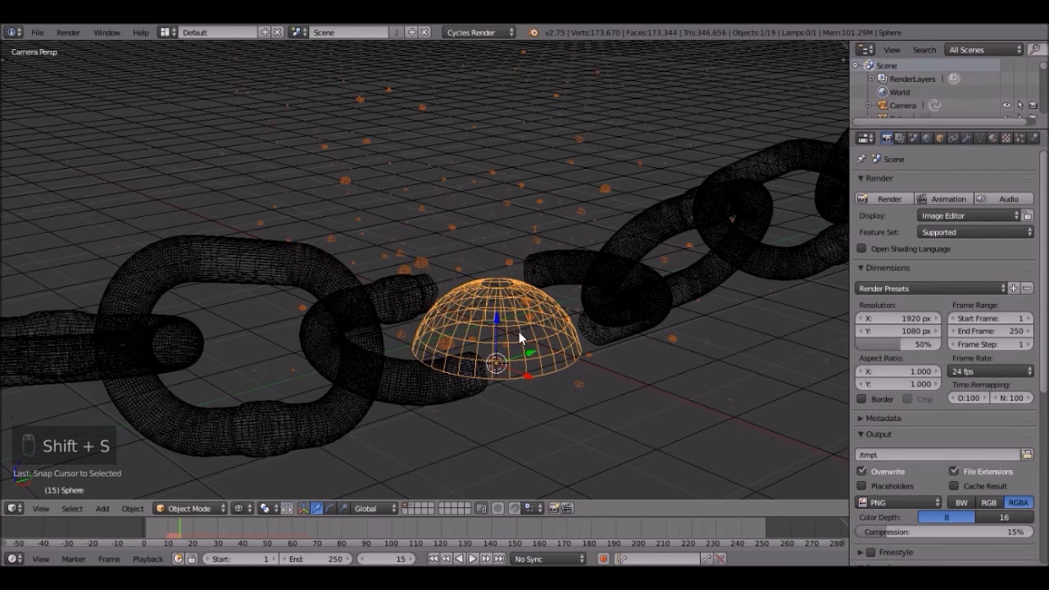
Add a point lamp at the 3D cursor and raise it slightly inside the half-sphere.
key("z")
key("shift+a")
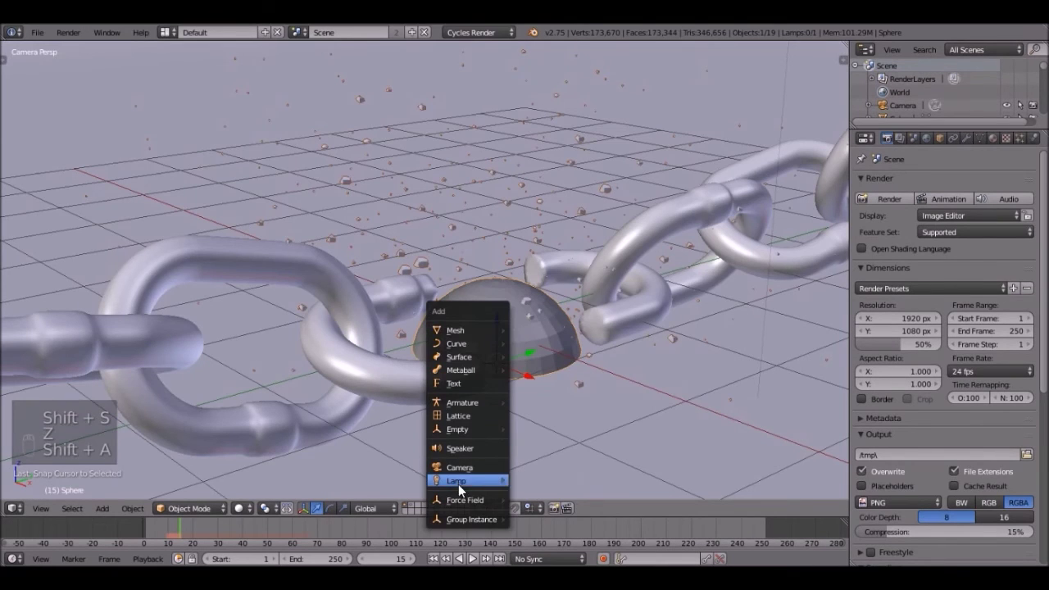
mouse_move(458, 482)
left_click(535, 481)
key("z")
scroll(502, 354, "up", 5)
key("g")
left_click(423, 233)
key("z")
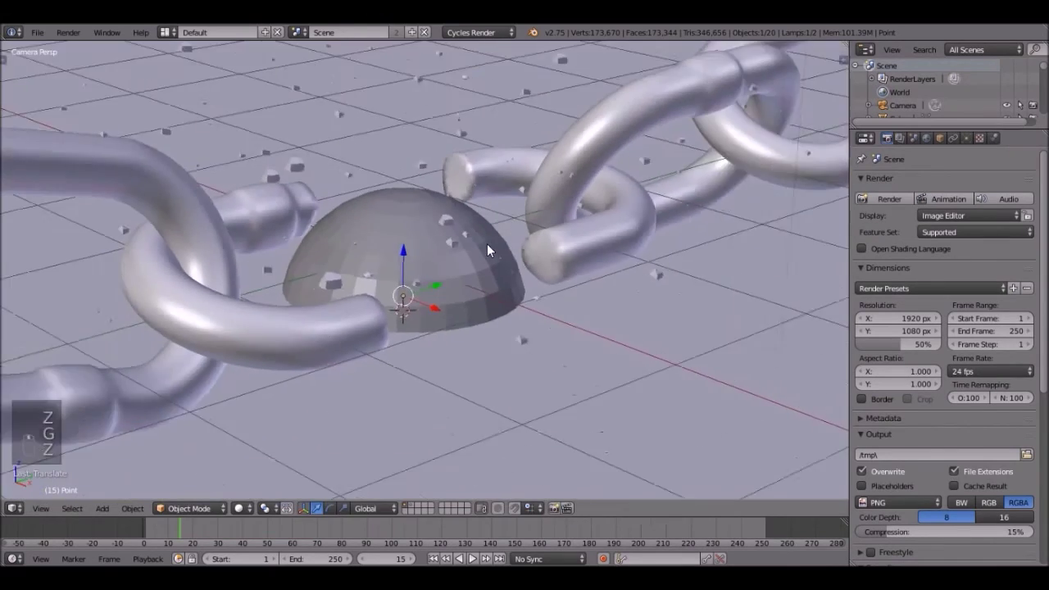
Set the point lamp's strength to 25 and its color to a pale warm yellow with hue 0.136 and saturation 0.142.
left_click(968, 138)
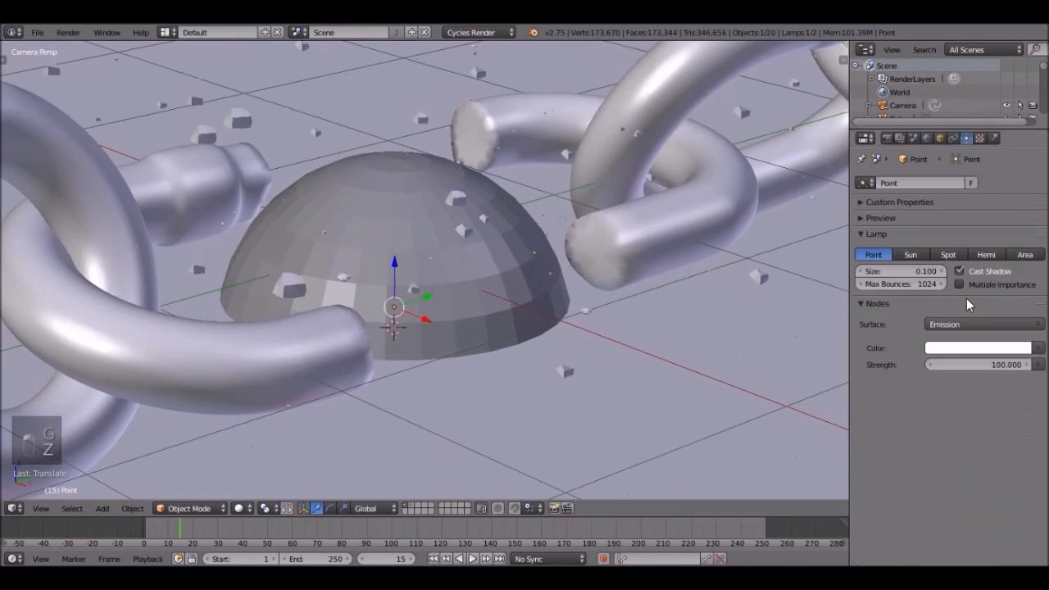
left_click(975, 369)
type("25")
key("Return")
left_click(959, 347)
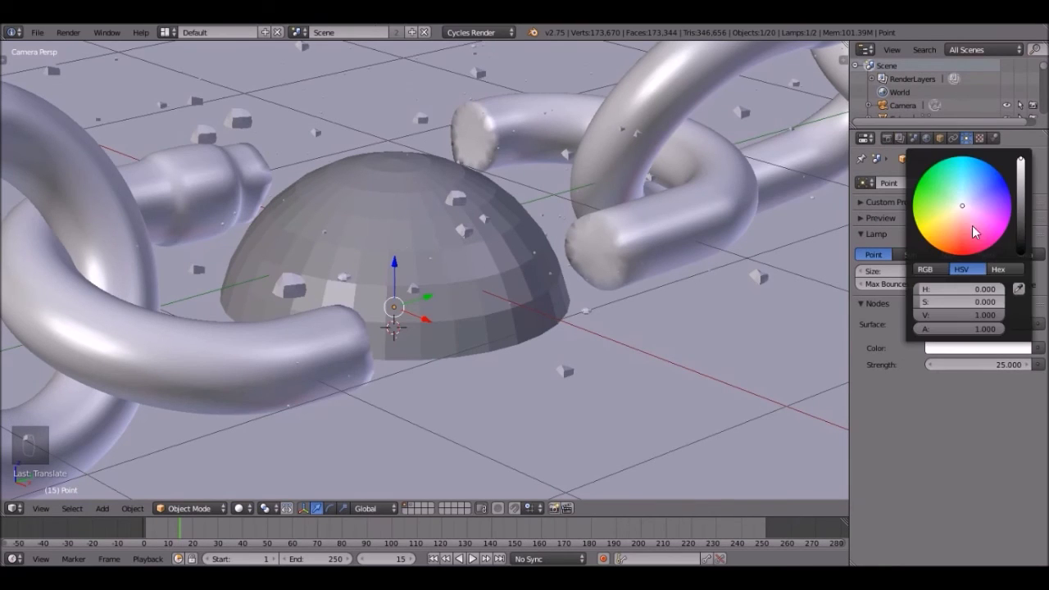
left_click_drag(962, 206, 957, 215)
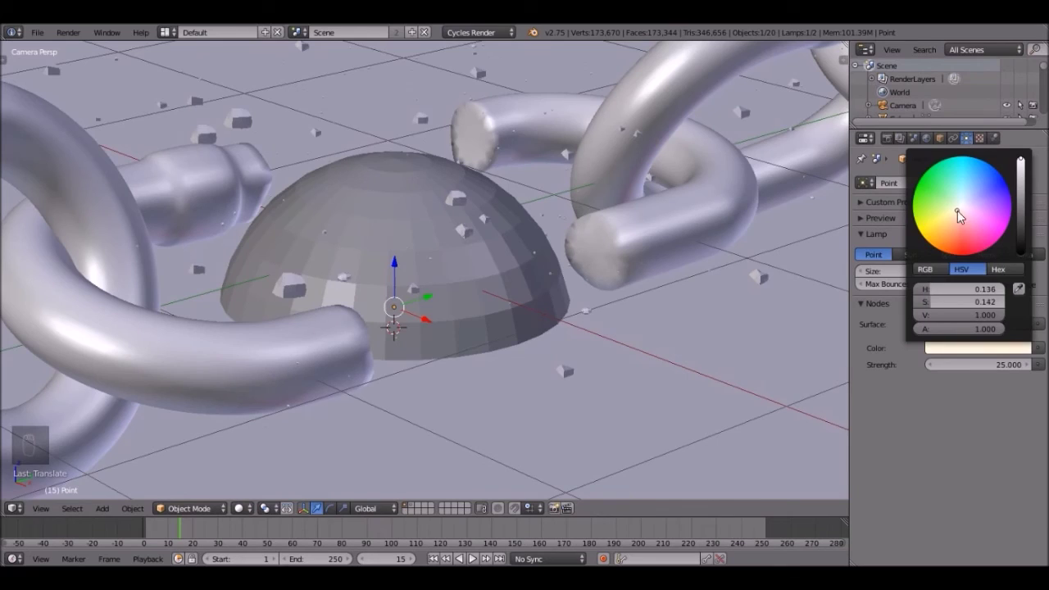
Preview the camera view in rendered shading and set the point lamp's strength to 50.
scroll(562, 275, "down", 5)
key("shift+z")
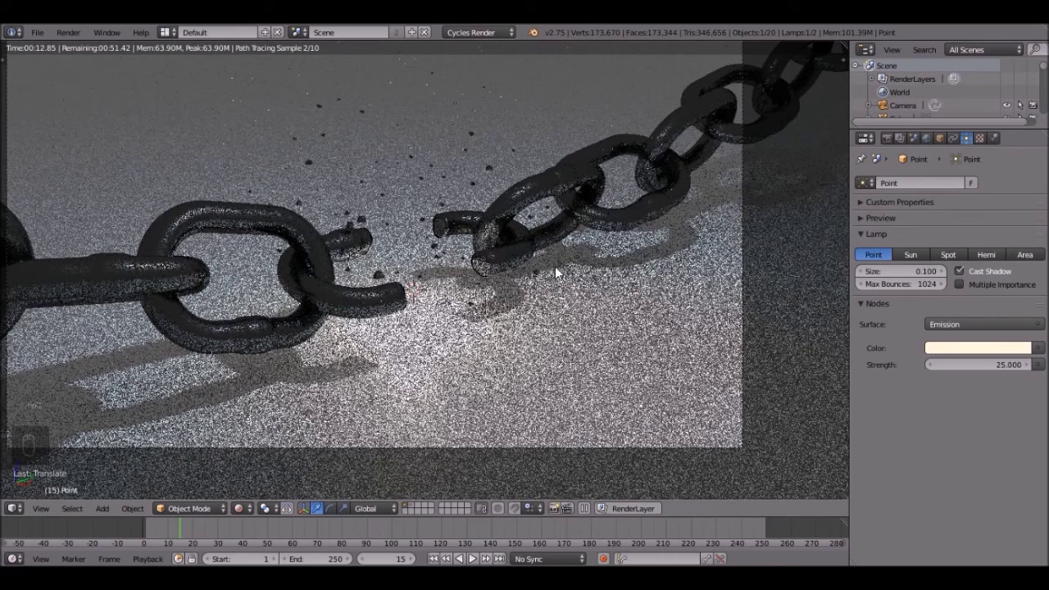
double_click(973, 365)
type("50")
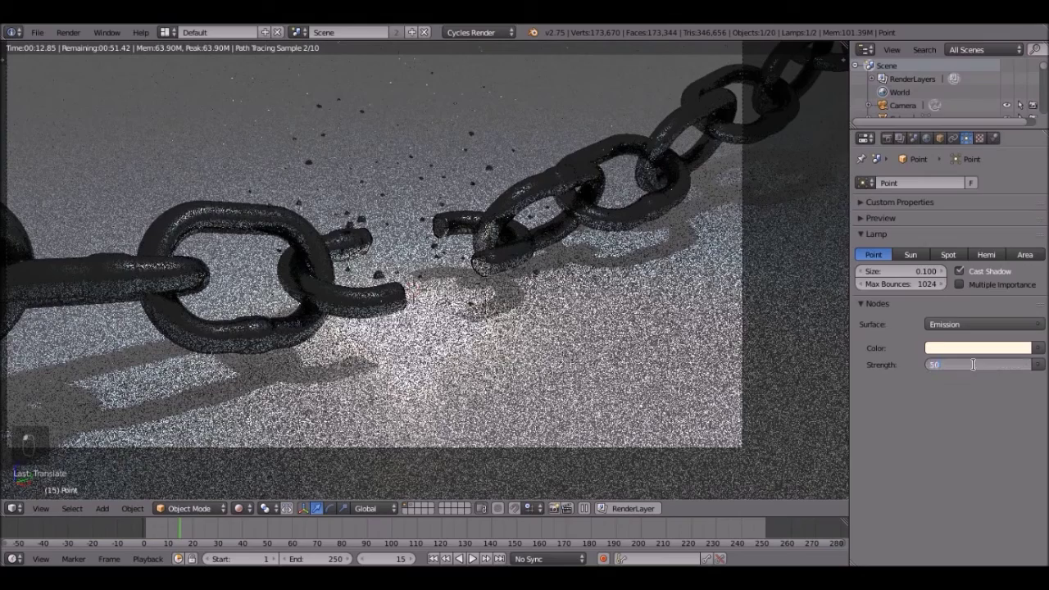
key("Return")
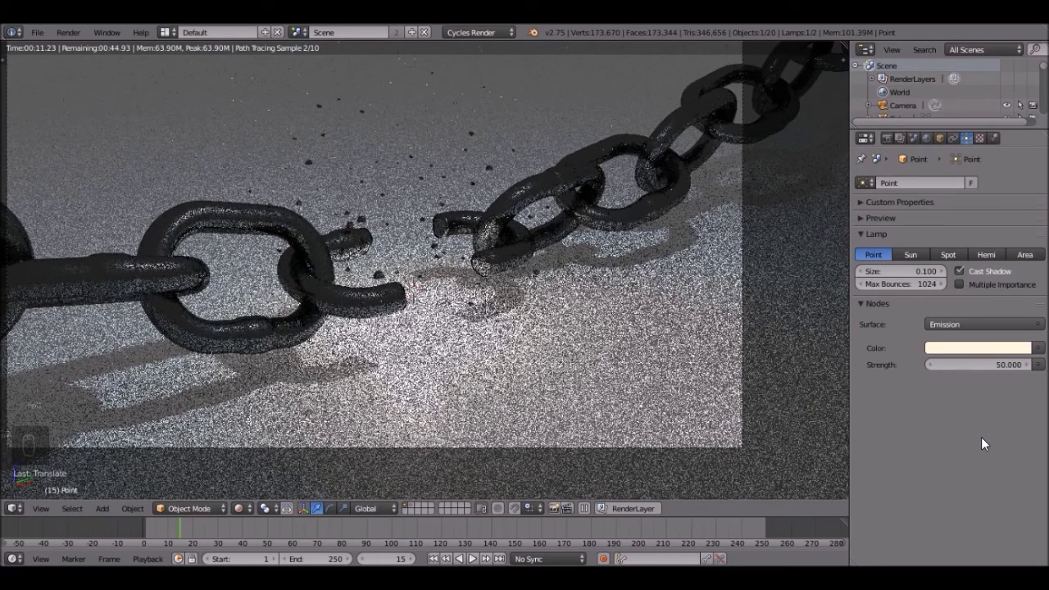
Set the point lamp's strength to 100 and return the viewport to solid shading.
left_click(972, 364)
type("100")
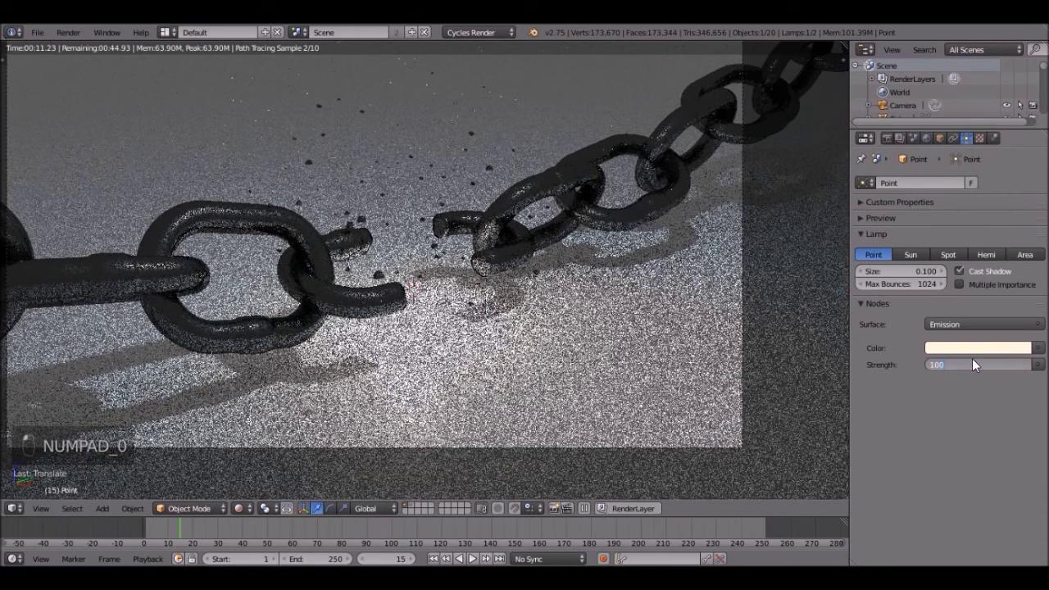
key("z")
key("z")
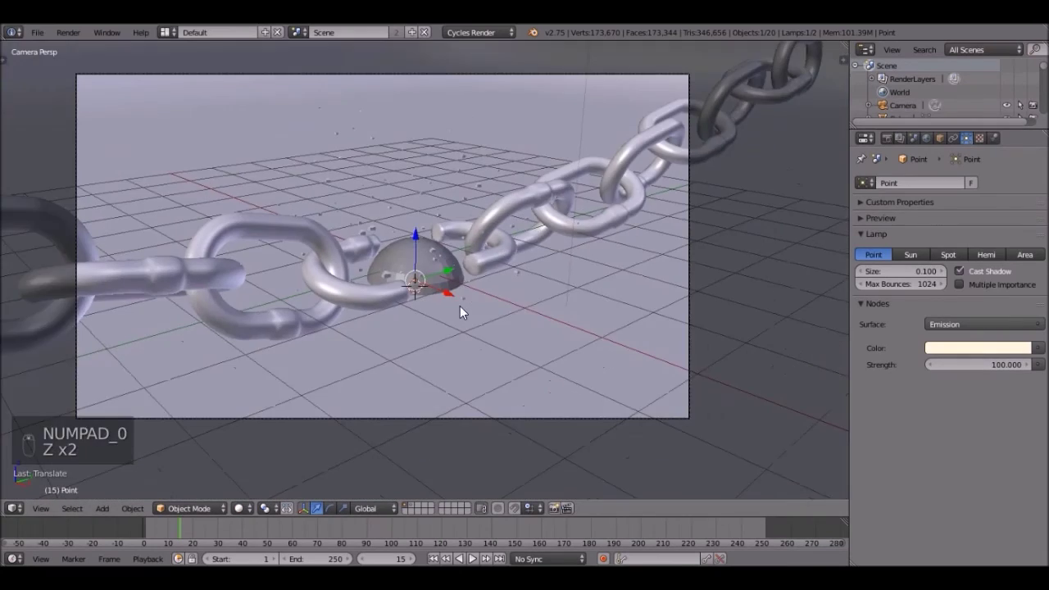
scroll(459, 306, "up", 1)
key("shift+b")
right_click(397, 226)
scroll(397, 225, "down", 2)
middle_click_drag(397, 225, 417, 239, "shift")
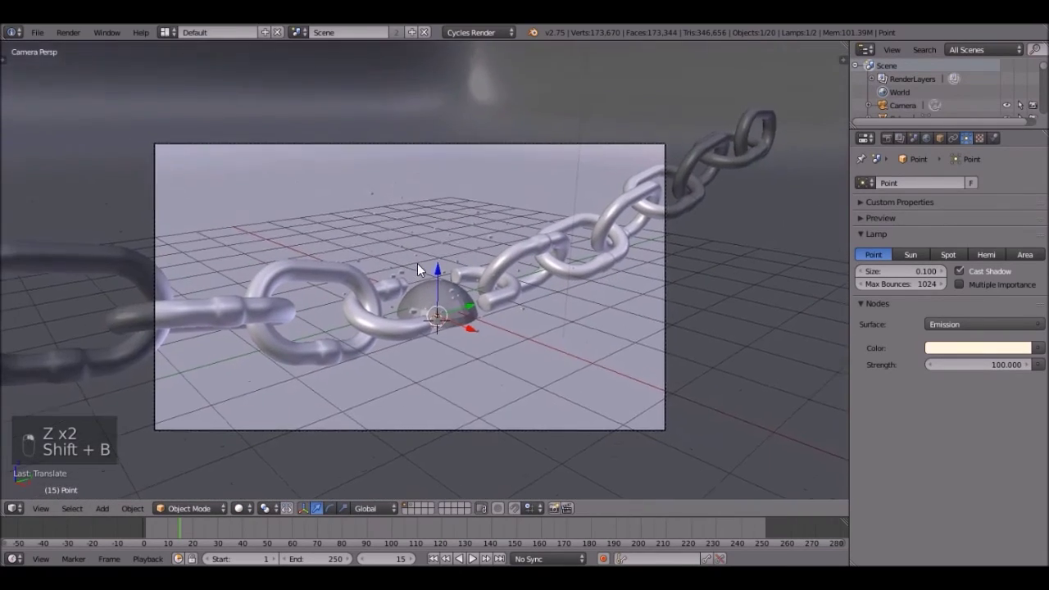
scroll(418, 263, "up", 2)
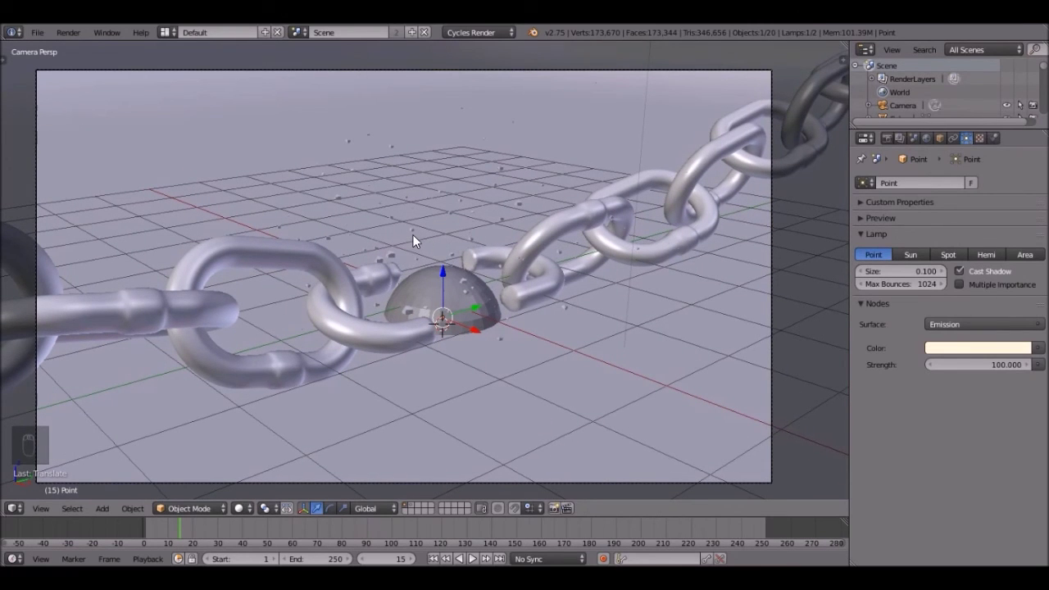
Set a render border around the broken link ends and the half-sphere, and show the render settings.
key("shift+b")
left_click_drag(298, 174, 558, 404)
scroll(409, 233, "up", 2)
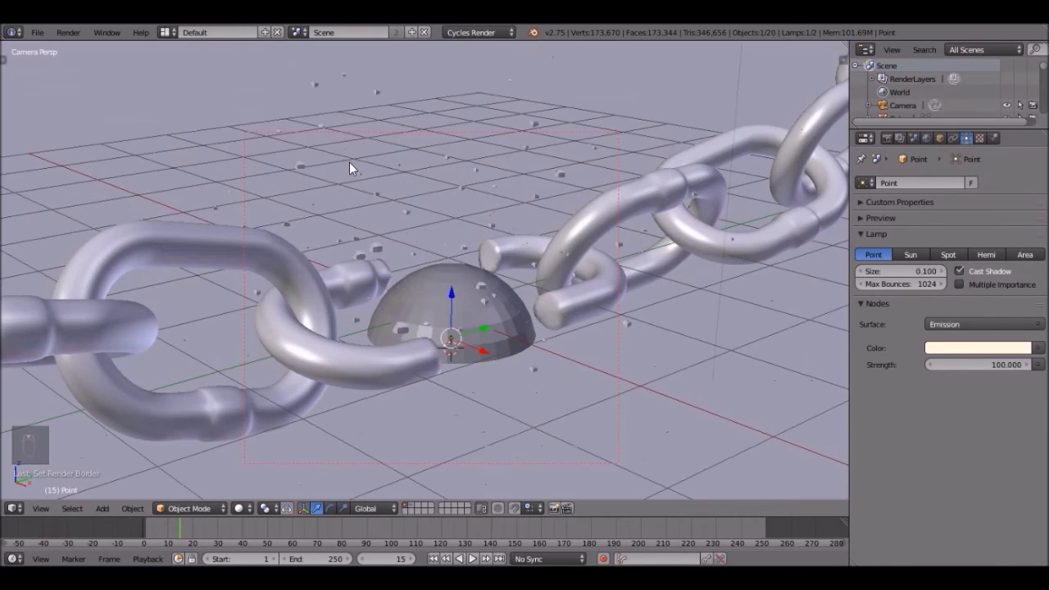
scroll(574, 254, "down", 2)
left_click(886, 138)
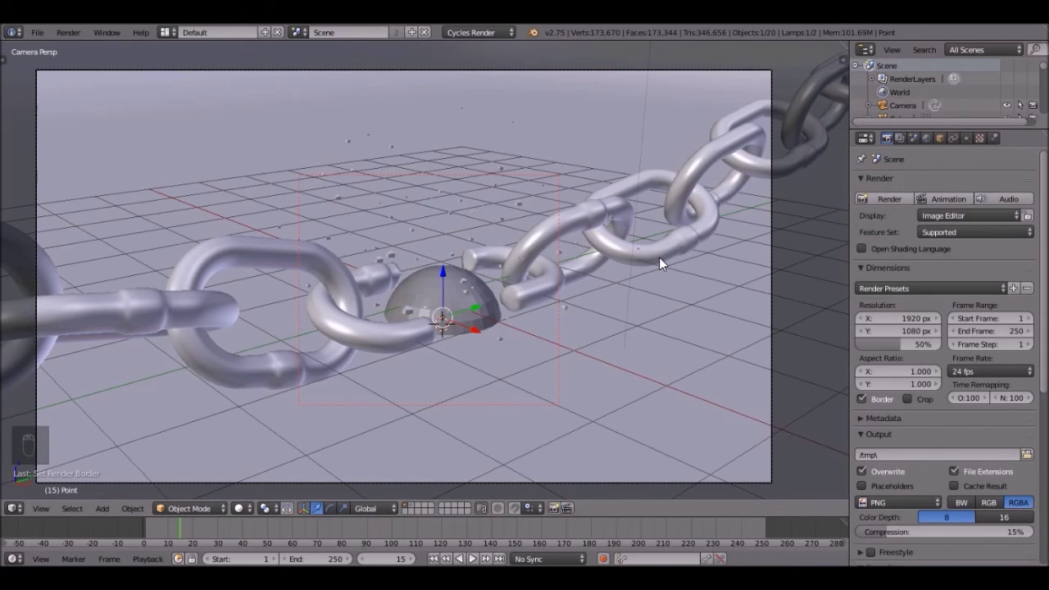
Switch the render result to Slot 2, render the bordered region there and inspect the lamp's effect.
key("F12")
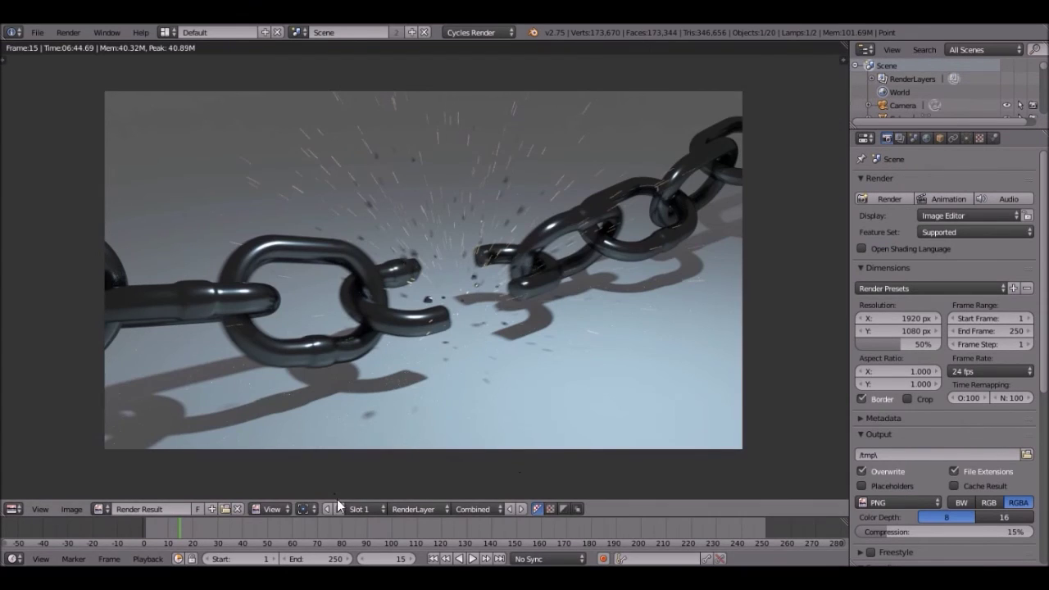
left_click(359, 509)
left_click(364, 481)
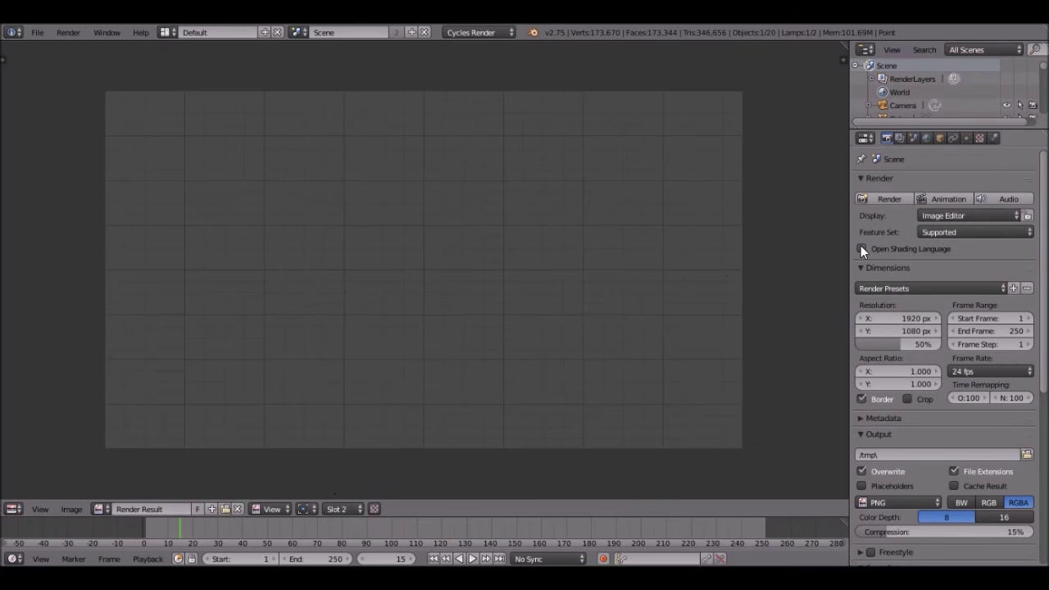
left_click(880, 198)
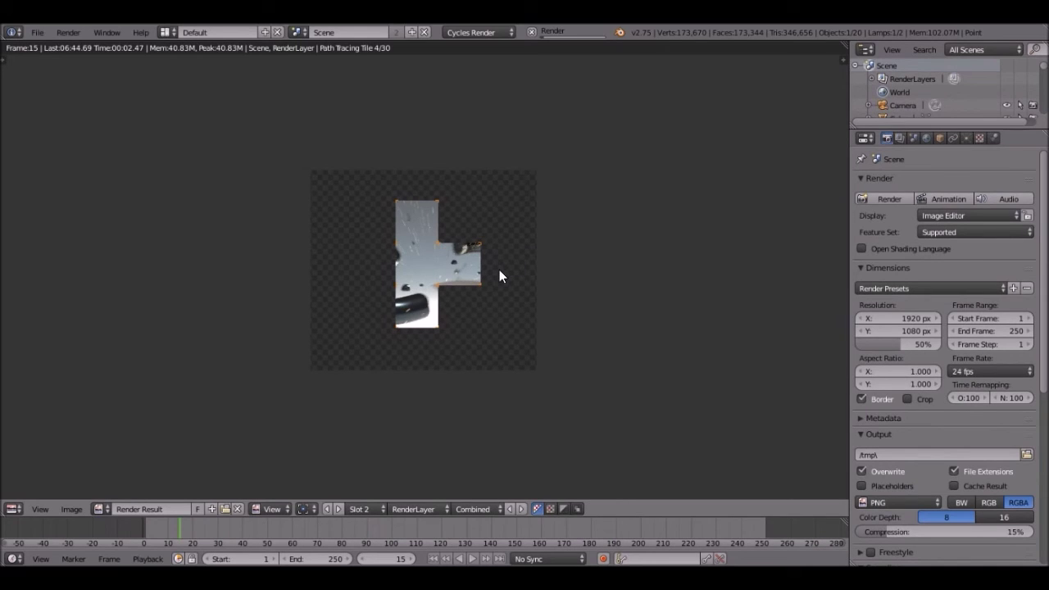
scroll(462, 304, "up", 2)
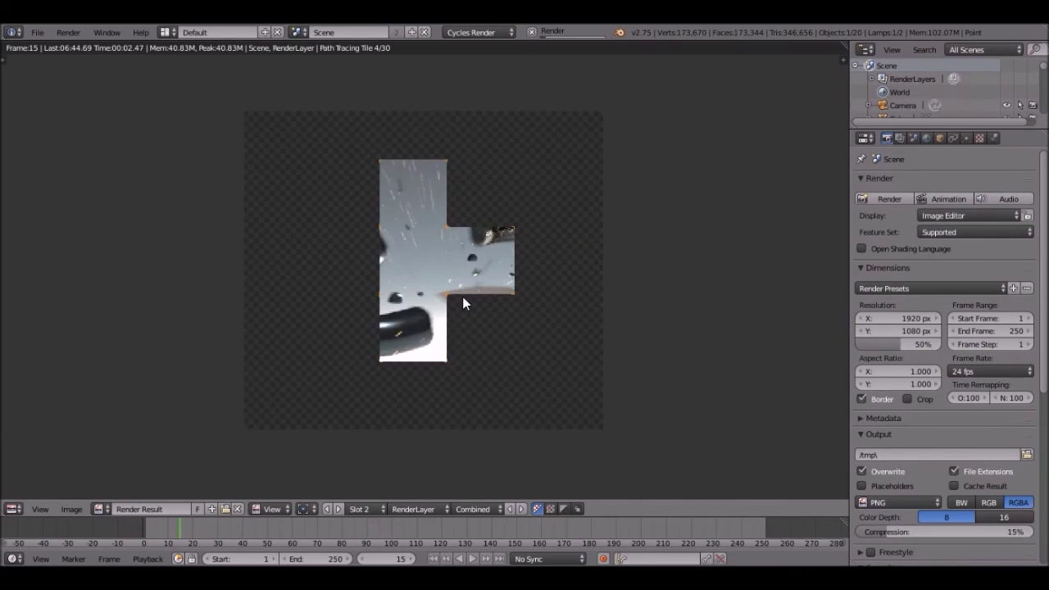
scroll(462, 304, "down", 1)
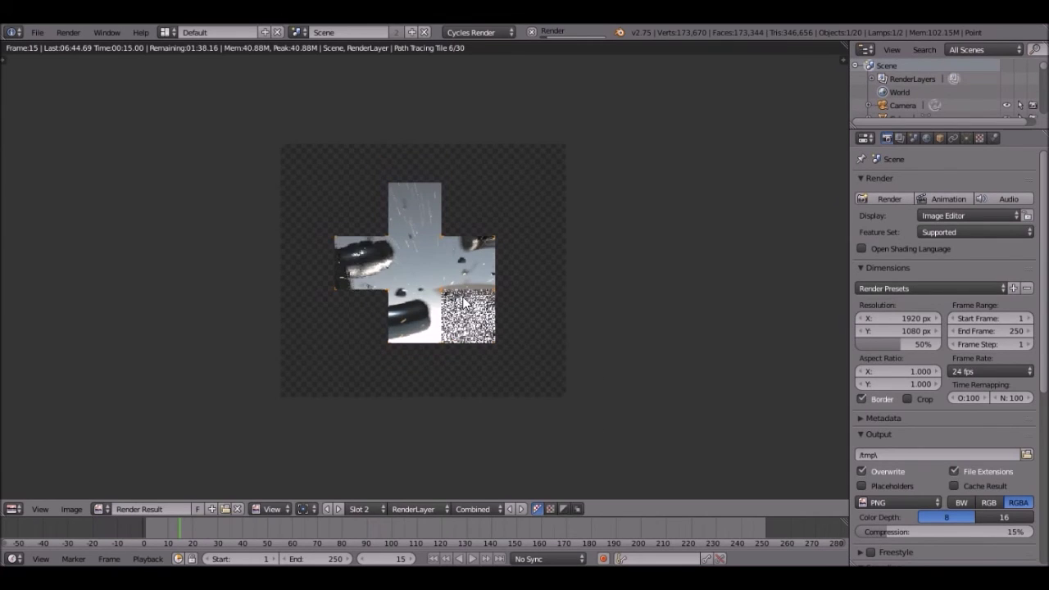
scroll(462, 303, "down", 1)
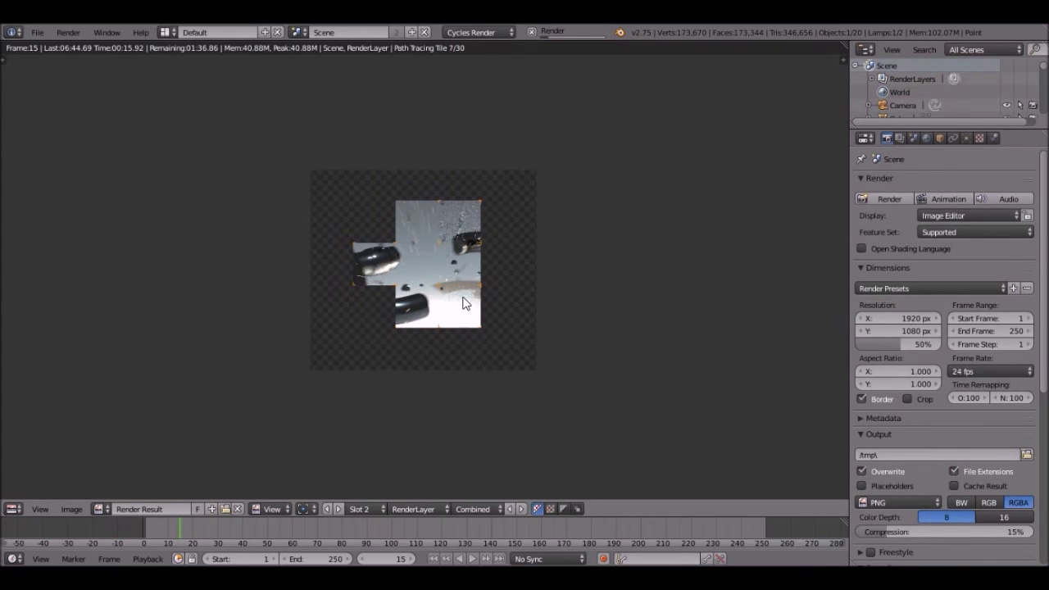
scroll(462, 304, "up", 1)
scroll(462, 303, "down", 1)
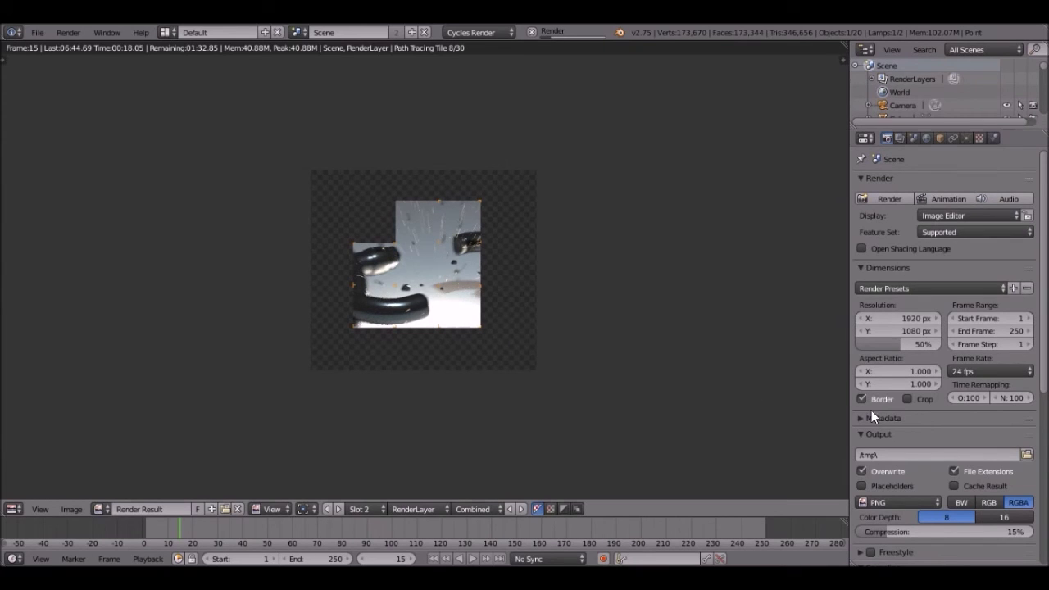
Check the sampling and motion blur settings and stop the test render.
scroll(959, 449, "down", 5)
scroll(922, 487, "down", 1)
left_click(923, 508)
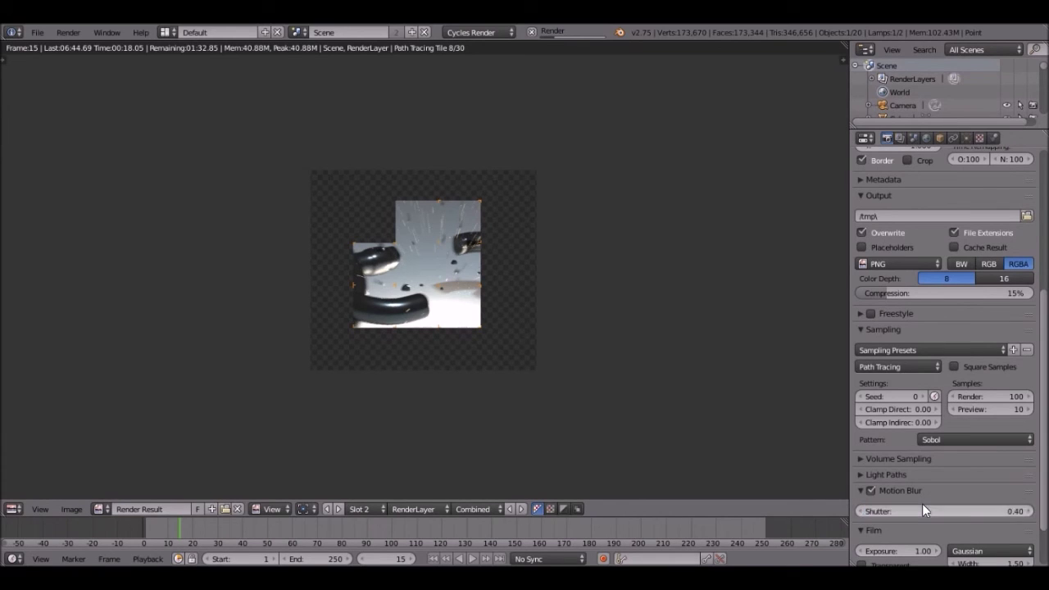
key("Return")
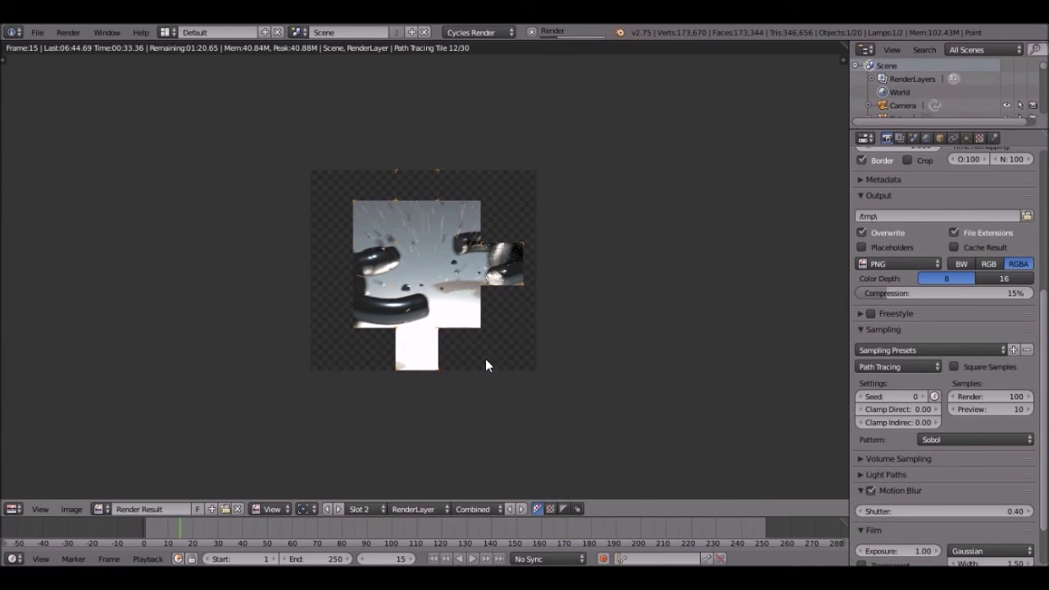
key("Escape")
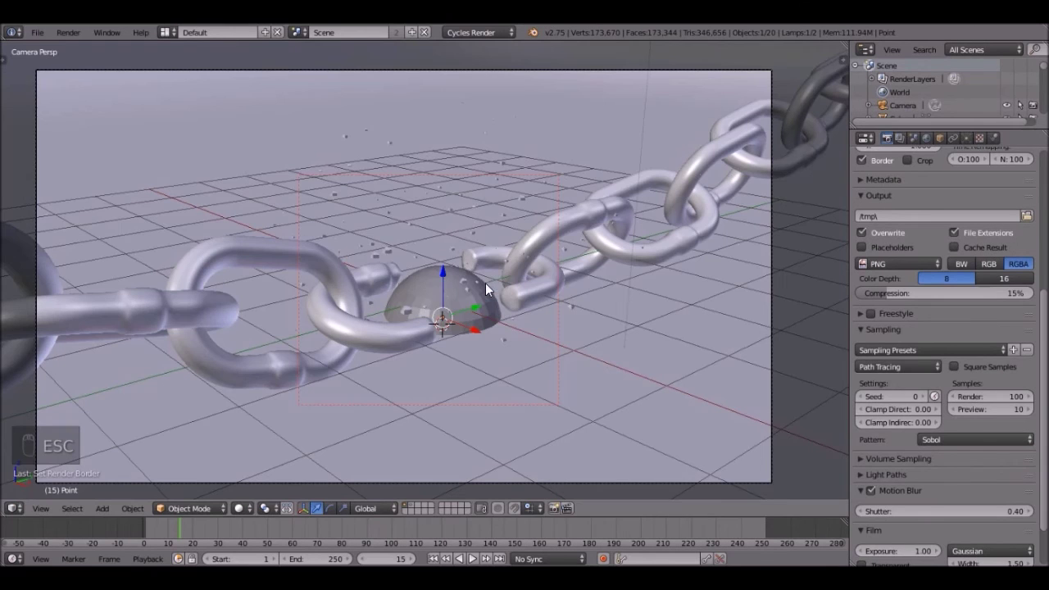
Set both Clamp Direct and Clamp Indirect to 3 in the sampling settings.
scroll(877, 377, "down", 2)
left_click_drag(808, 244, 830, 304)
left_click(903, 355)
type("3")
key("Tab")
type("3")
key("Return")
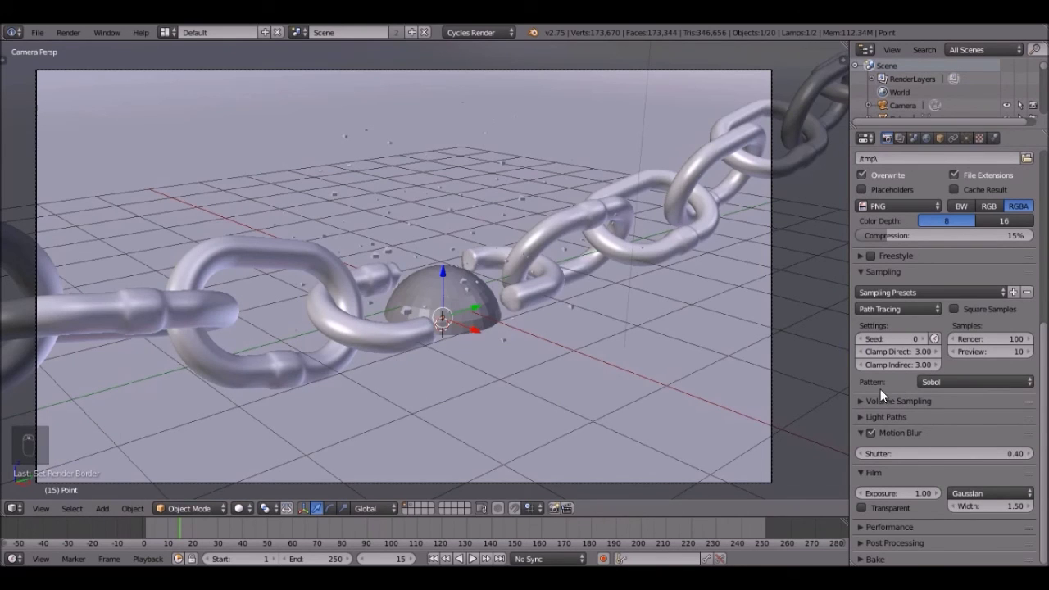
Clear the render border so the whole camera frame renders.
scroll(447, 318, "down", 3)
key("z")
key("z")
scroll(500, 314, "up", 2)
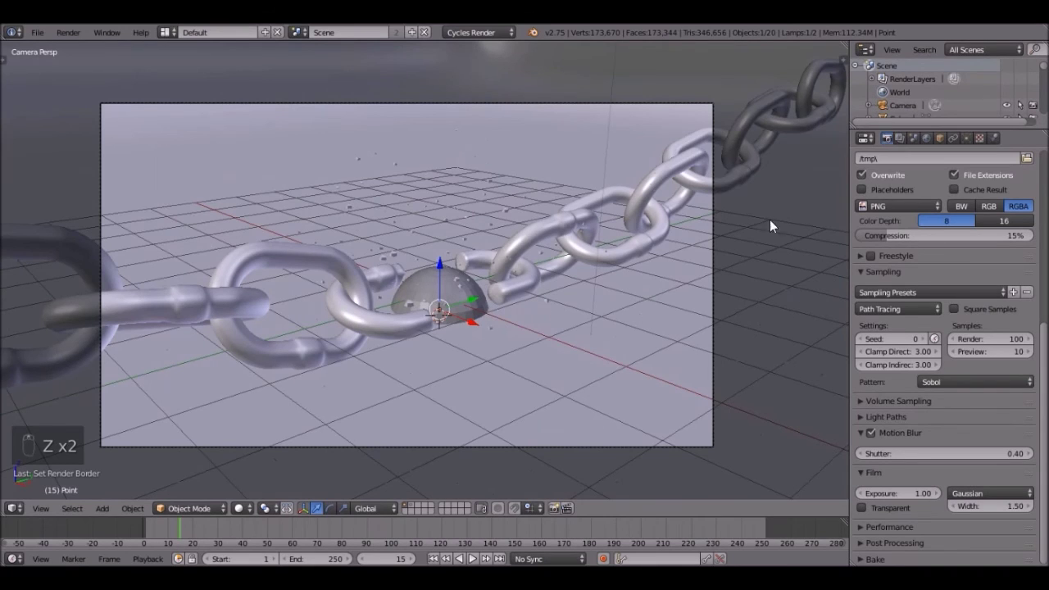
key("shift+b")
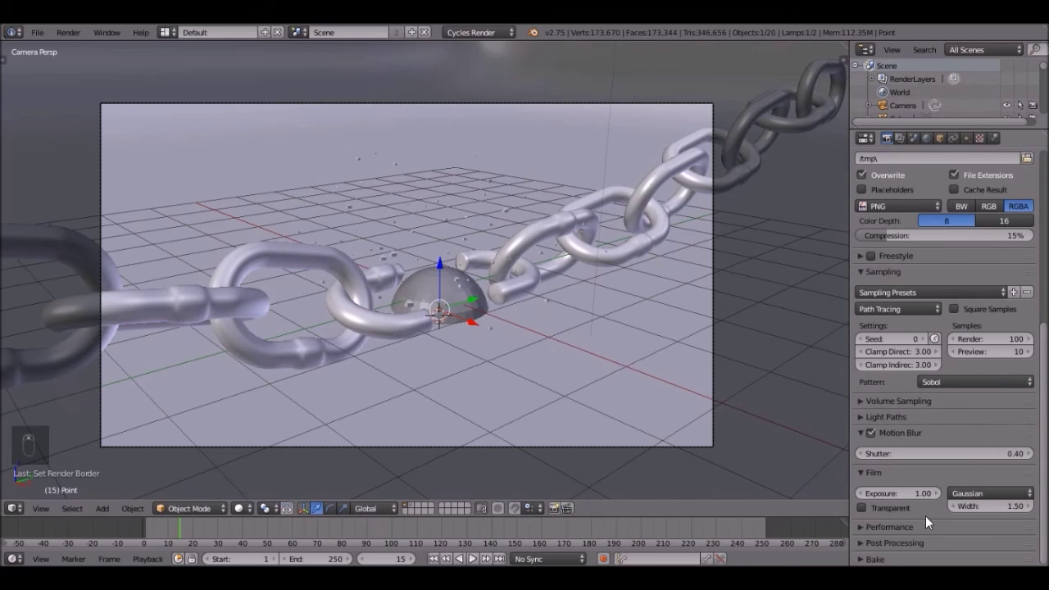
Set the render samples to 500 and open the render result.
scroll(913, 325, "up", 8)
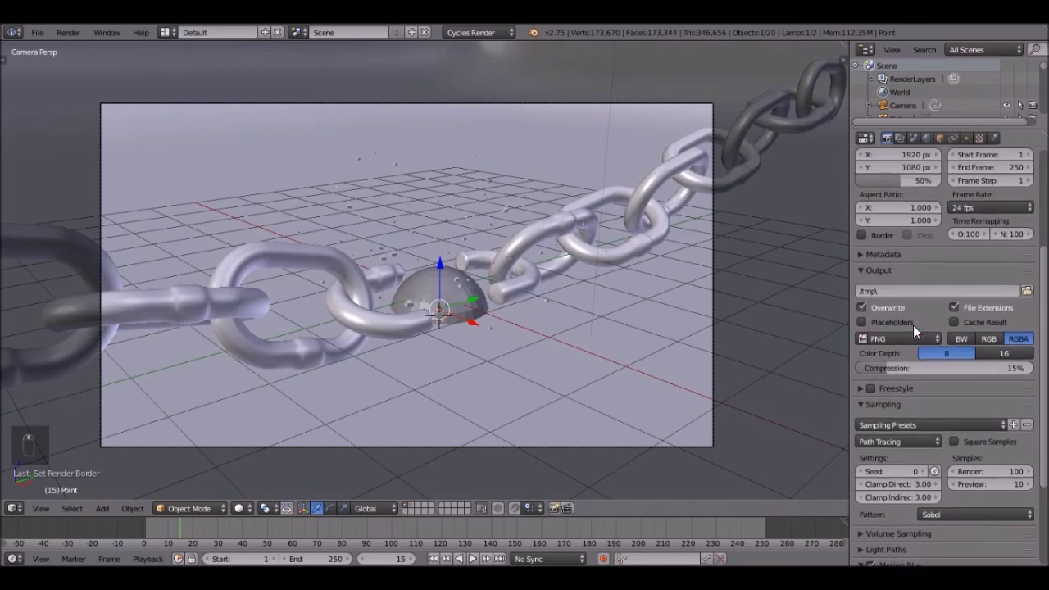
scroll(942, 447, "down", 5)
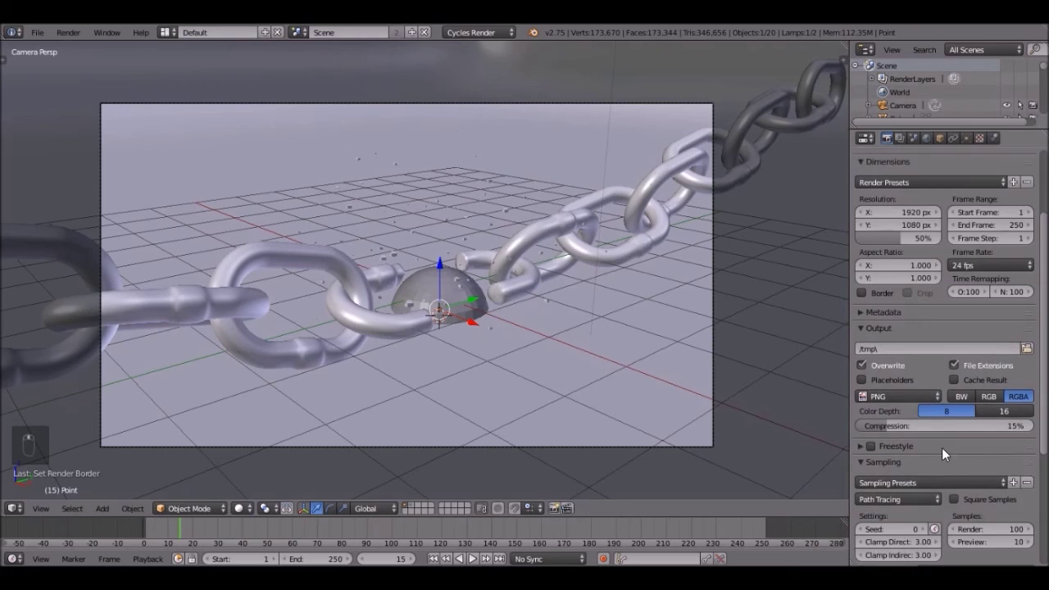
left_click(975, 476)
type("500")
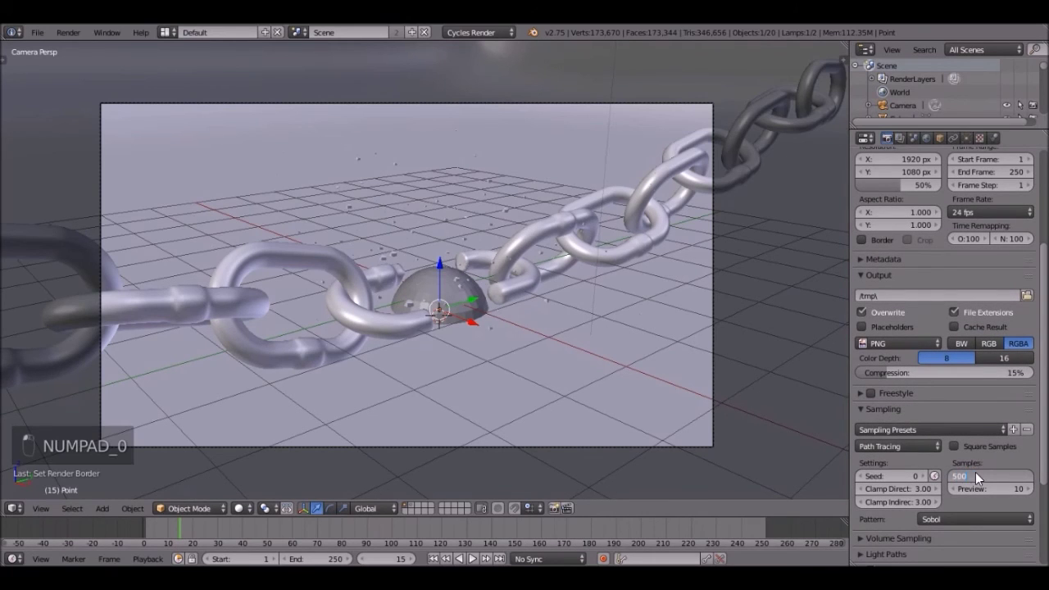
key("Return")
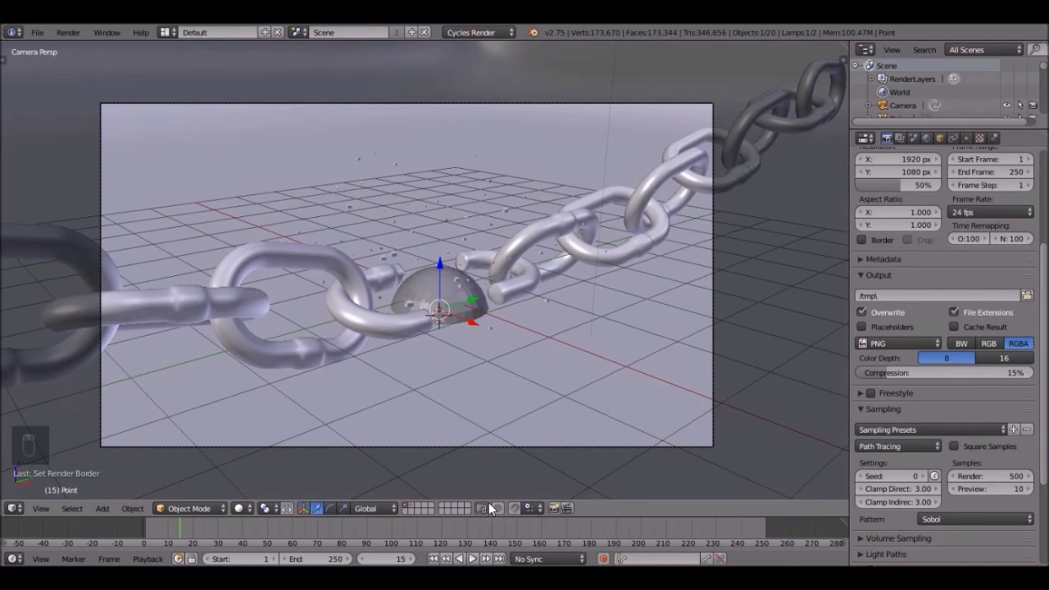
key("F12")
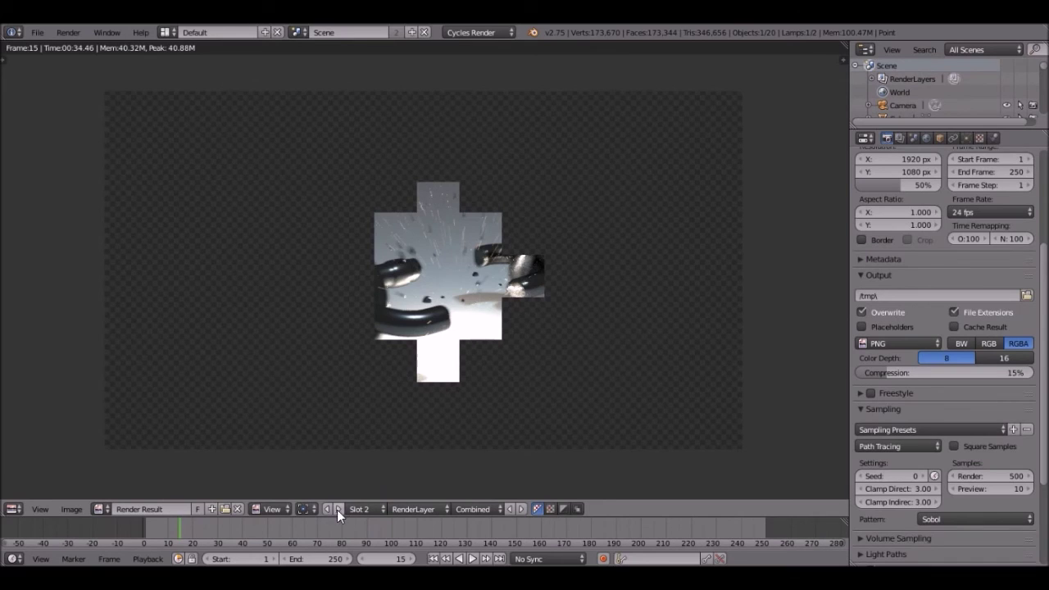
Review the earlier render in Slot 1 and select Slot 3 for the new render.
left_click(373, 510)
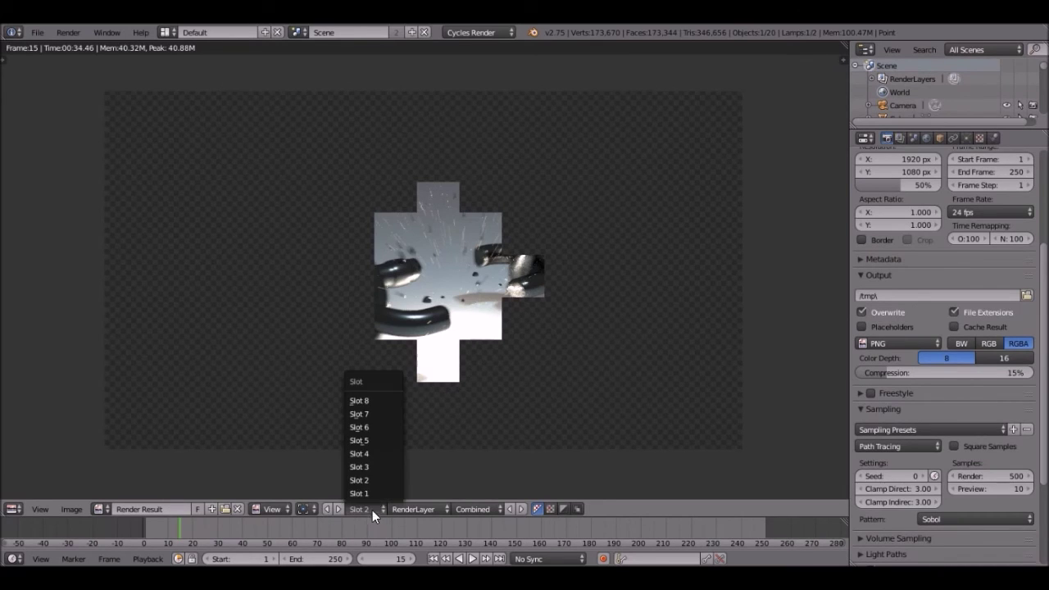
left_click(373, 494)
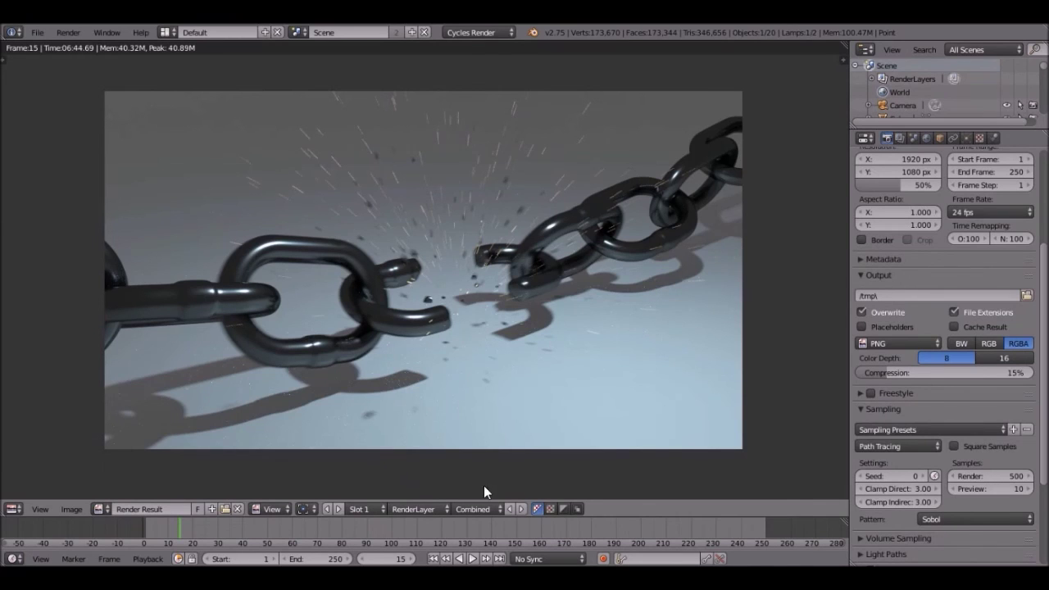
left_click(358, 509)
left_click(375, 466)
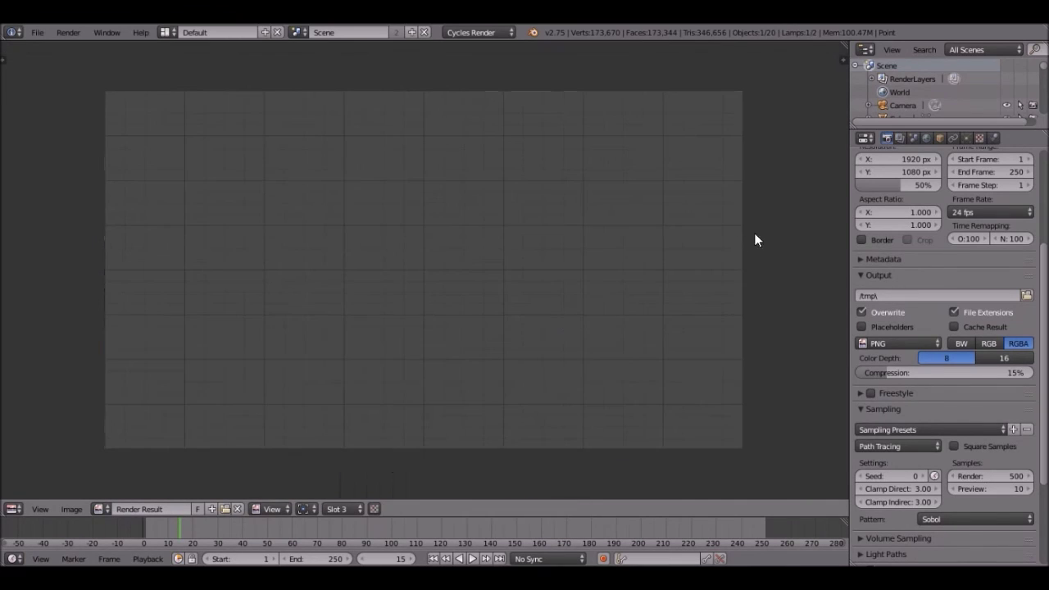
Save over the Chain Breaking blend file and start the final render.
key("ctrl+s")
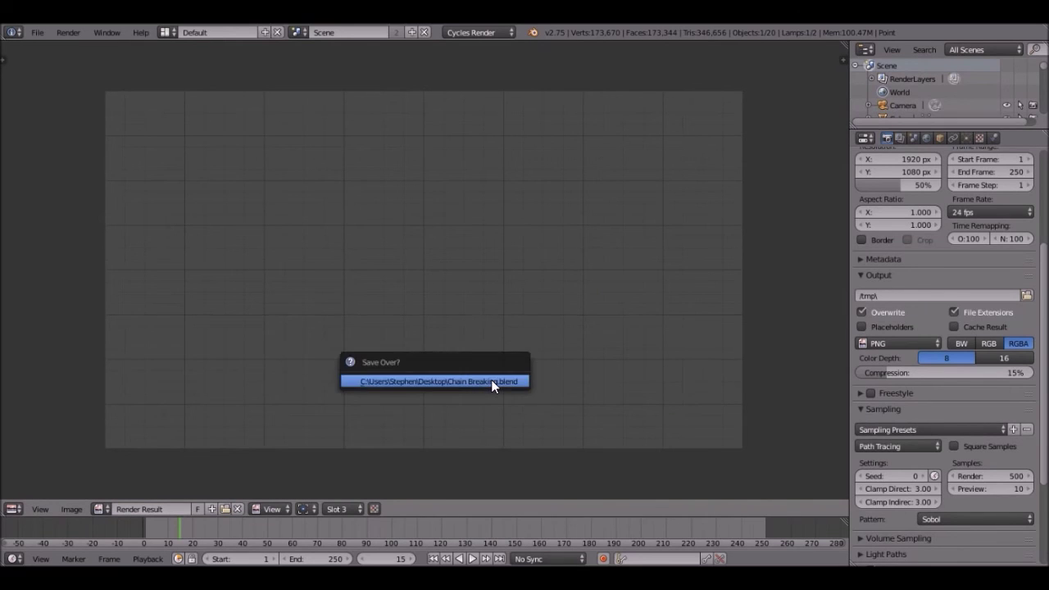
left_click(491, 380)
scroll(967, 447, "down", 5)
scroll(962, 448, "up", 6)
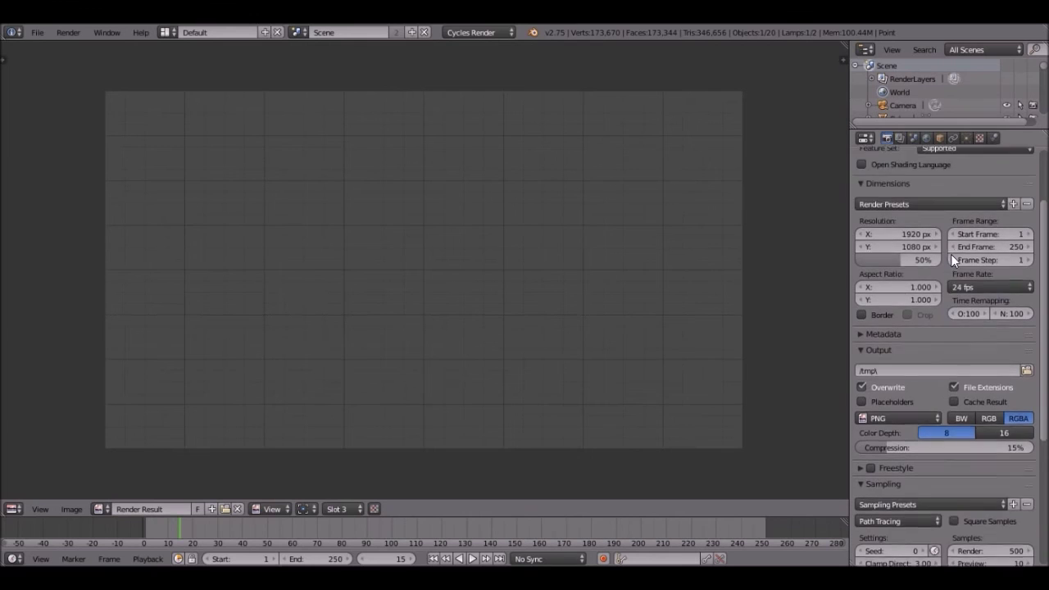
scroll(950, 254, "up", 3)
left_click(890, 201)
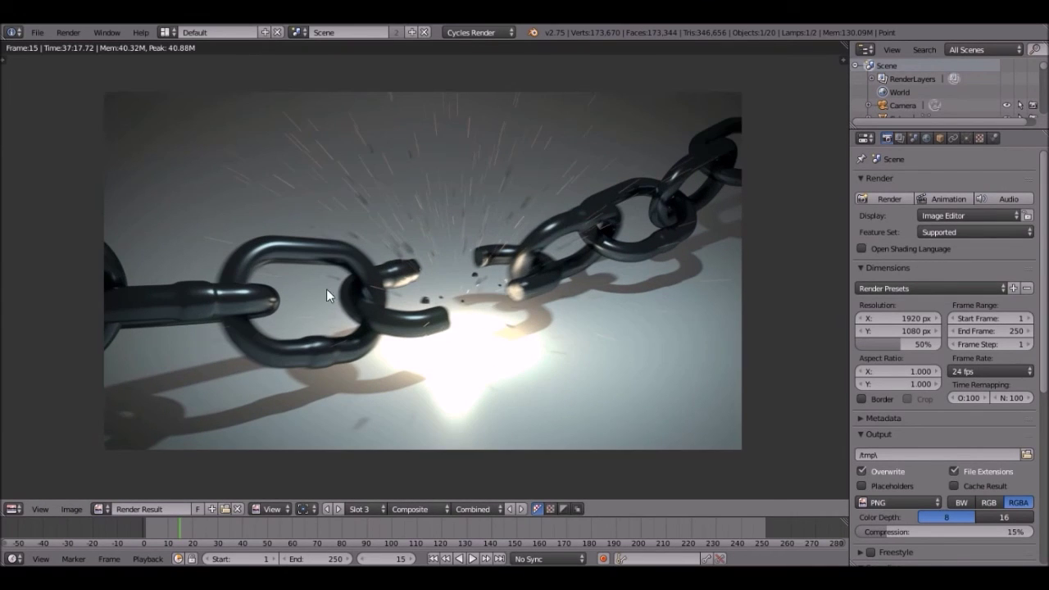
Switch to the Compositing layout and shift the Color Balance lift slightly toward violet-blue.
scroll(502, 360, "down", 1)
scroll(502, 360, "up", 1)
scroll(502, 360, "up", 1)
scroll(501, 360, "down", 1)
left_click(167, 32)
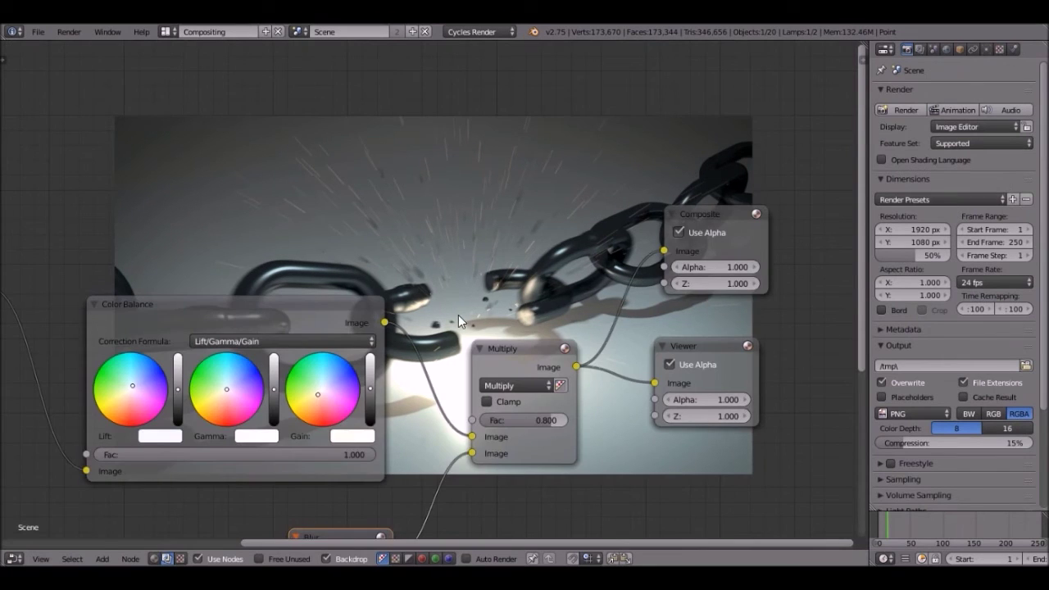
middle_click_drag(411, 238, 383, 136)
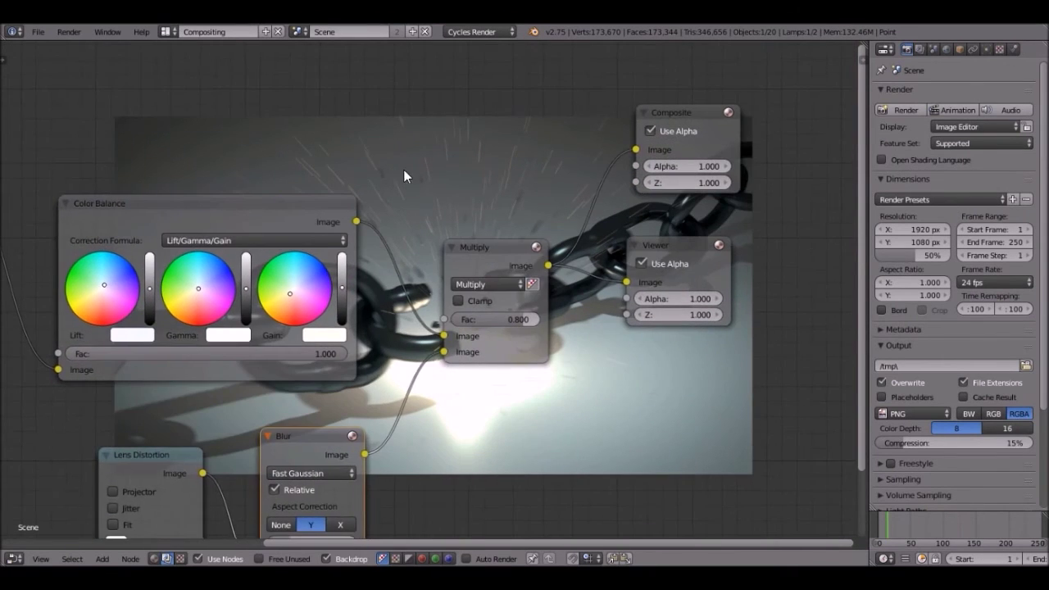
middle_click_drag(455, 171, 560, 174)
scroll(525, 185, "up", 3)
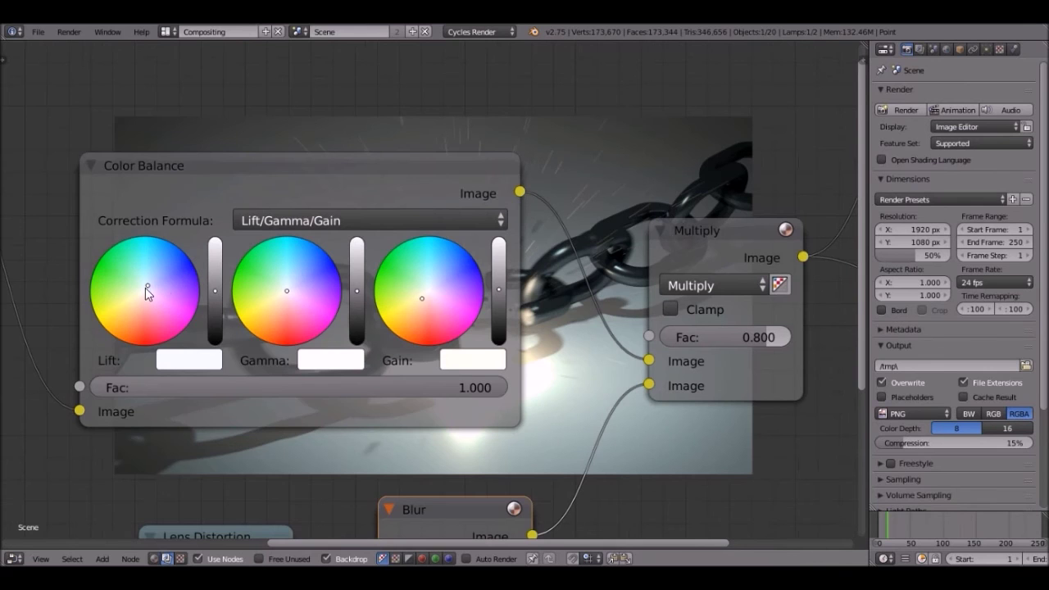
left_click(148, 286)
middle_click_drag(624, 126, 527, 169)
scroll(324, 367, "up", 2)
left_click(300, 356)
middle_click_drag(493, 235, 526, 495)
scroll(487, 400, "down", 6)
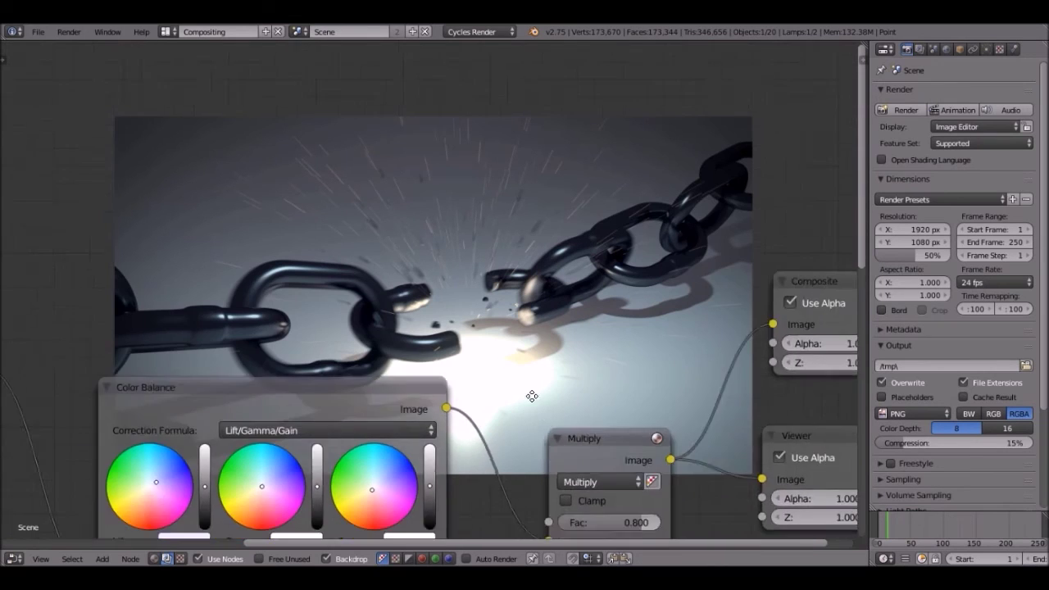
Set the Multiply node's factor to 0.7.
middle_click_drag(532, 396, 433, 300)
scroll(559, 462, "up", 3)
left_click(560, 458)
key("BackSpace")
type(".7")
key("Return")
scroll(502, 306, "down", 1)
middle_click_drag(509, 317, 538, 263)
scroll(483, 296, "down", 3)
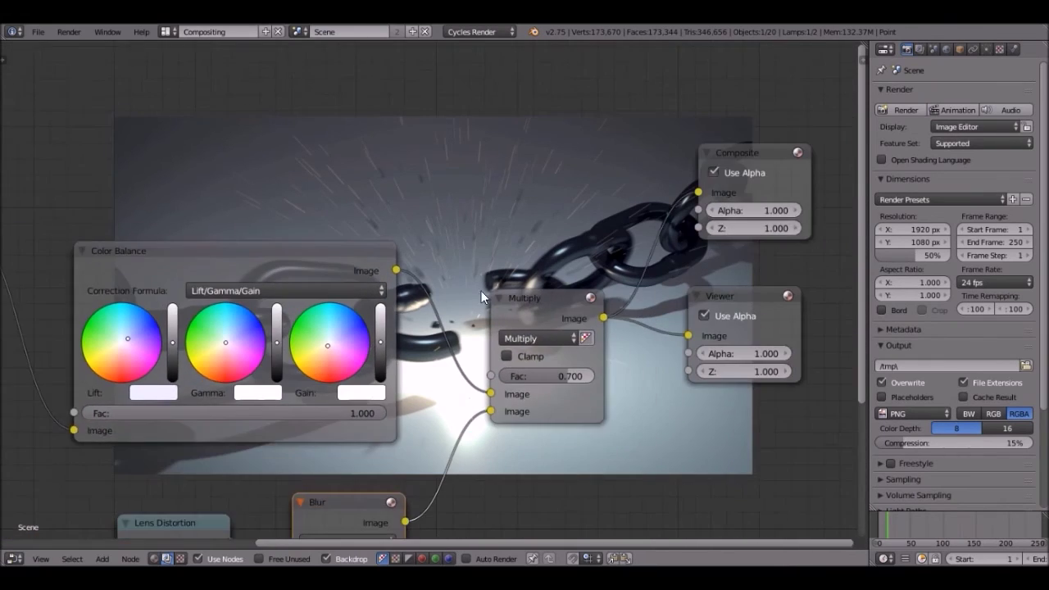
Reduce the violet tint of the Color Balance lift, pulling it back toward a faint blue.
scroll(374, 302, "down", 3)
middle_click_drag(376, 300, 606, 258)
scroll(571, 260, "up", 7)
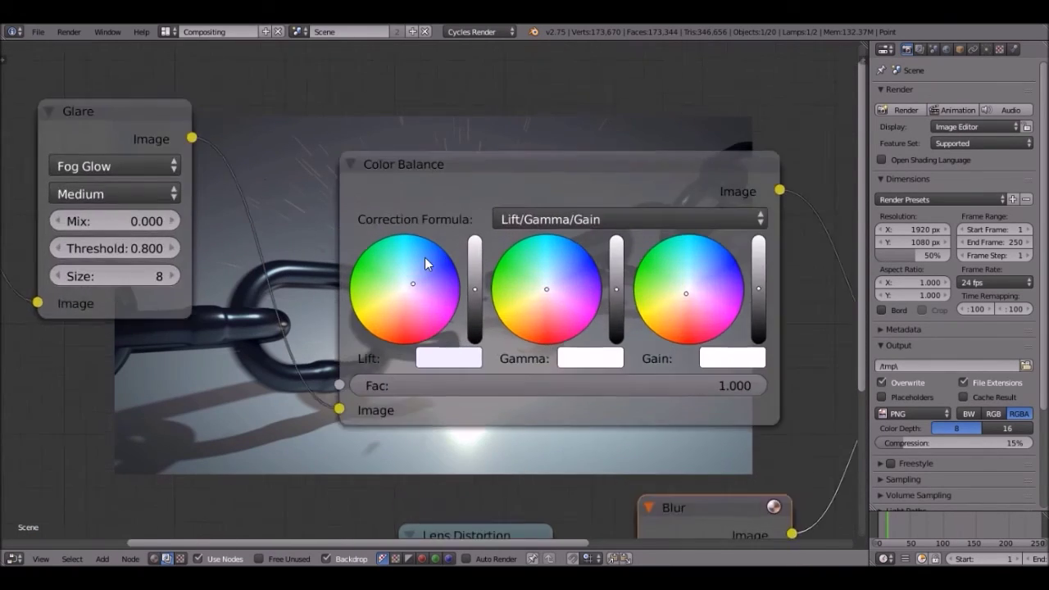
scroll(426, 264, "up", 2)
left_click_drag(404, 292, 403, 285)
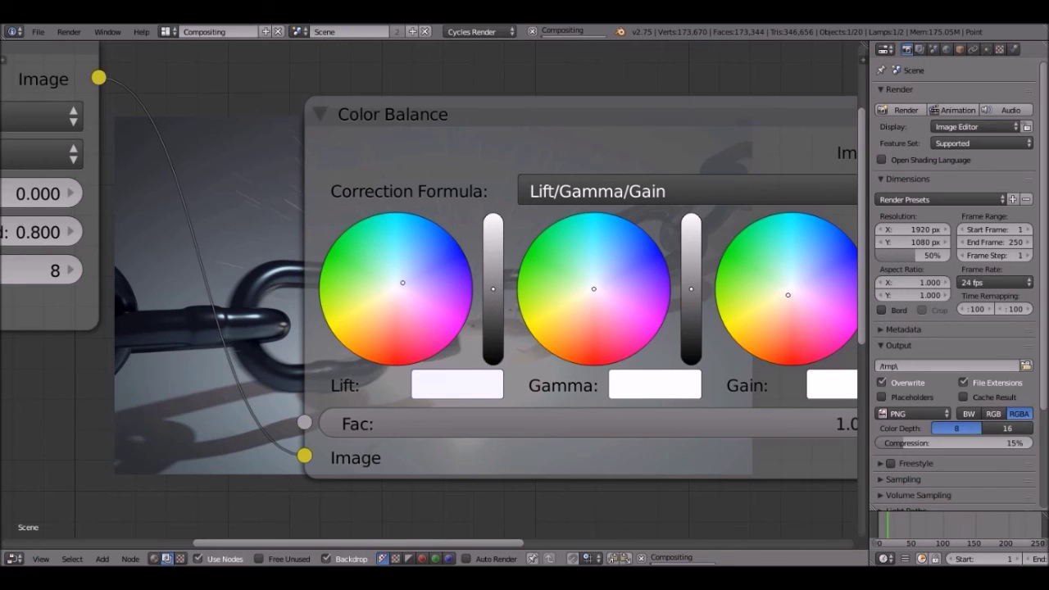
middle_click_drag(494, 171, 403, 232)
left_click_drag(301, 446, 301, 444)
middle_click_drag(487, 228, 507, 377)
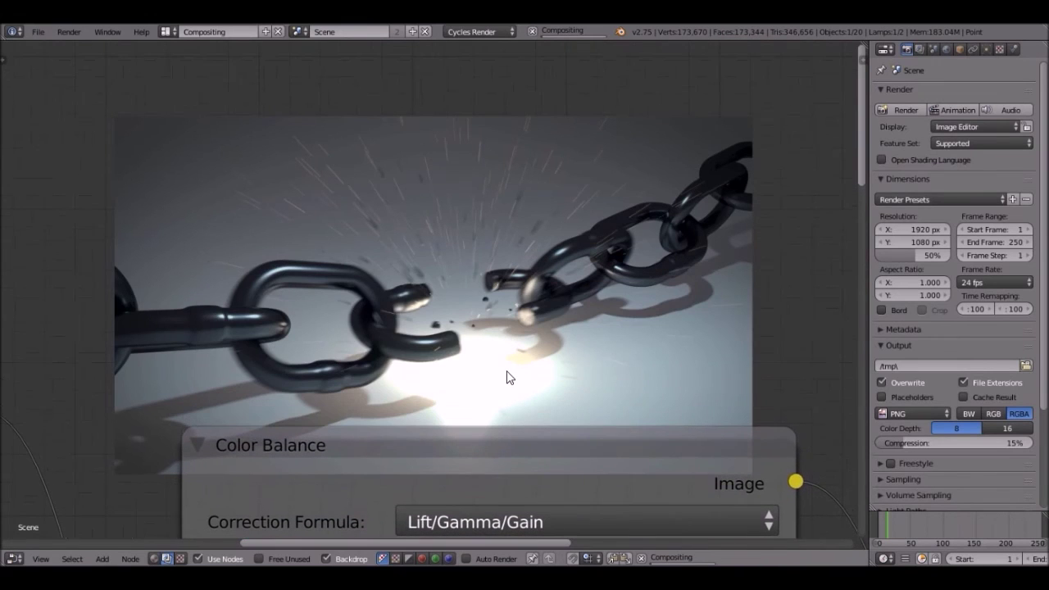
scroll(459, 341, "down", 3)
middle_click_drag(411, 316, 527, 211)
scroll(527, 210, "down", 2)
middle_click_drag(593, 215, 178, 117)
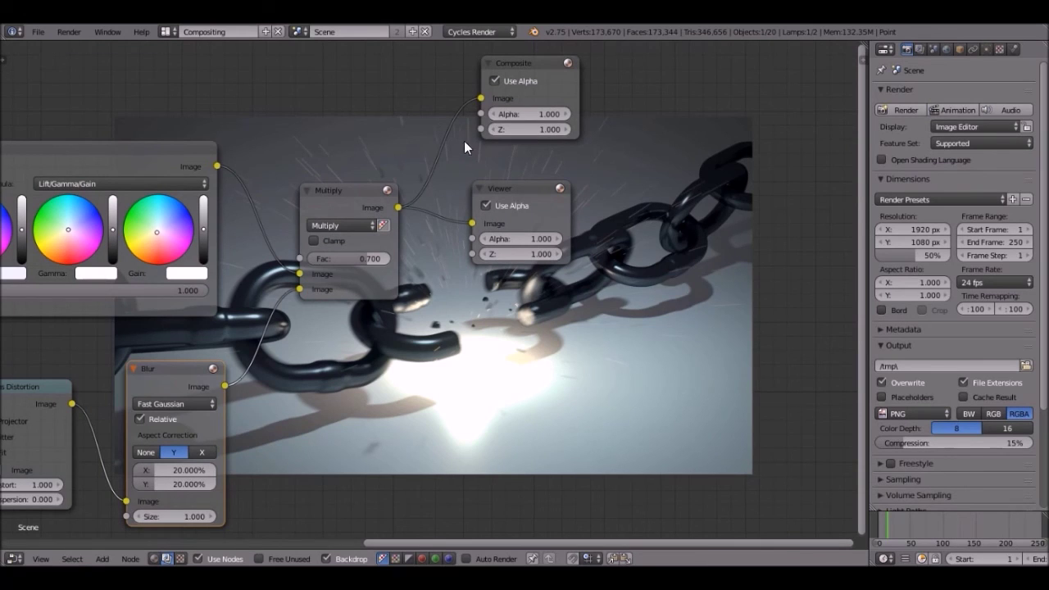
Keep the Composite node linked to Multiply, return to the Default layout and display the Viewer Node image.
left_click_drag(480, 100, 394, 209)
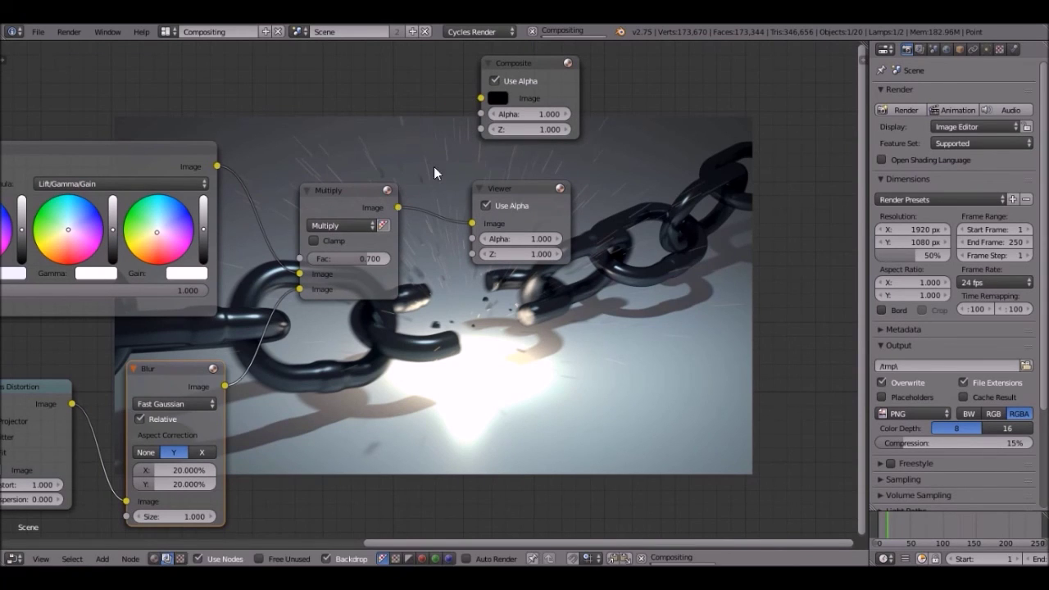
key("ctrl+z")
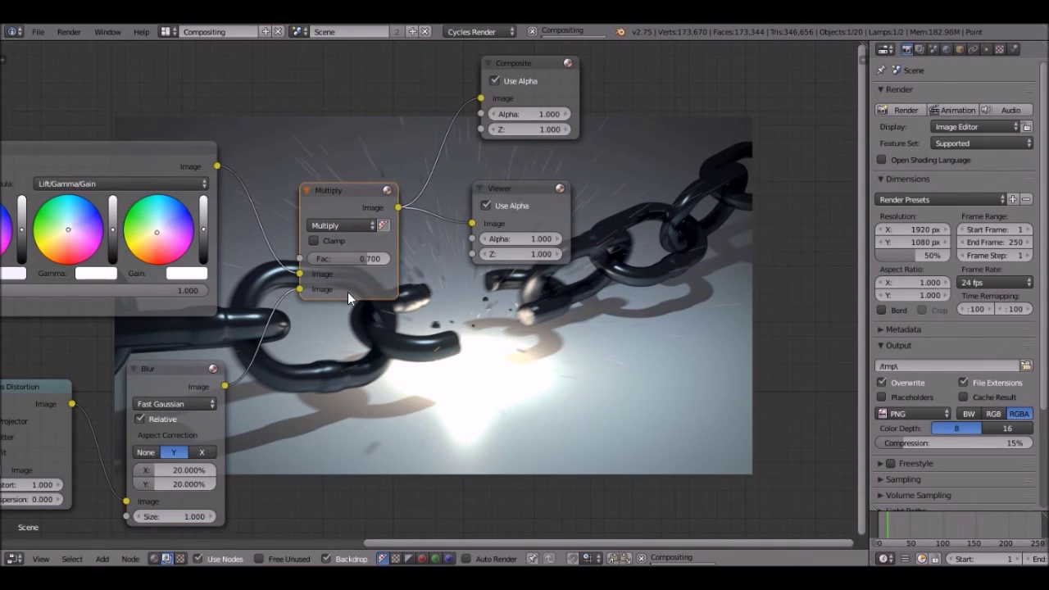
left_click(165, 32)
left_click(214, 88)
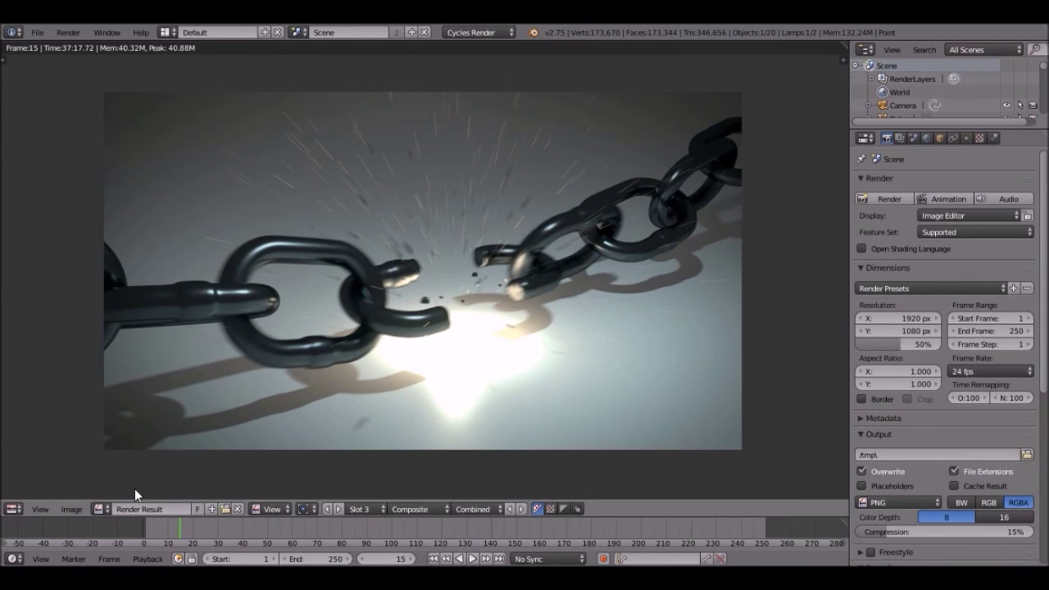
left_click(100, 508)
left_click(169, 383)
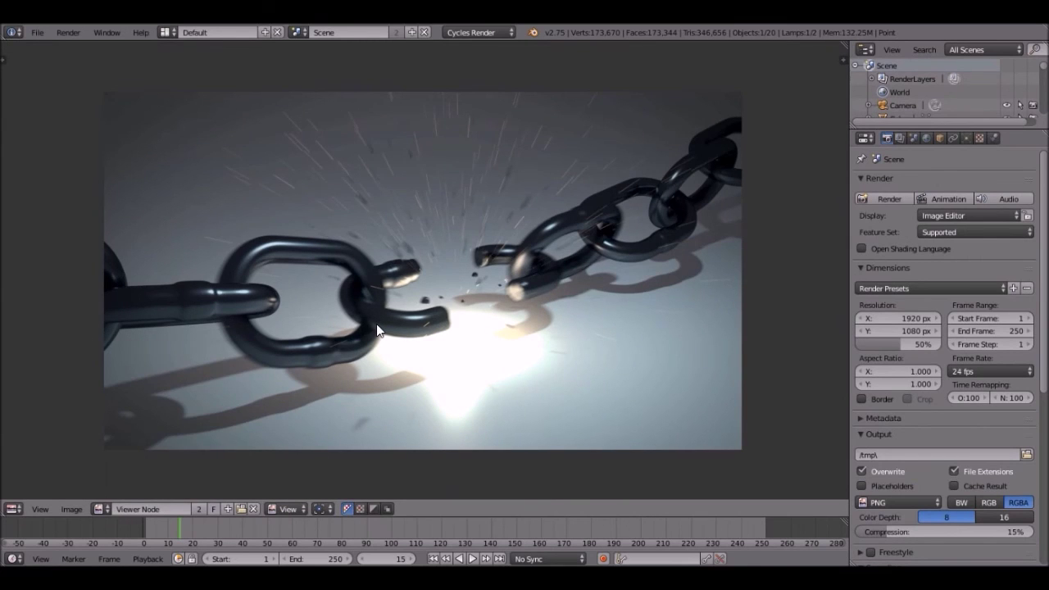
Save the displayed image to the Desktop as Chain Breaking.png.
key("F3")
left_click(238, 83)
type("Chain Breaki")
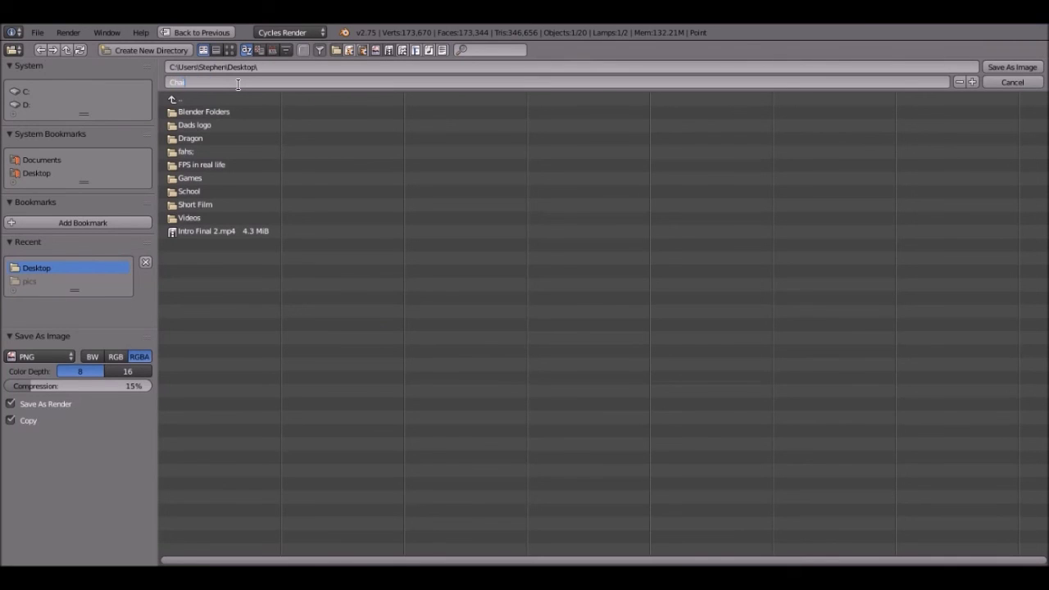
type("ng.png")
key("Return")
key("Return")
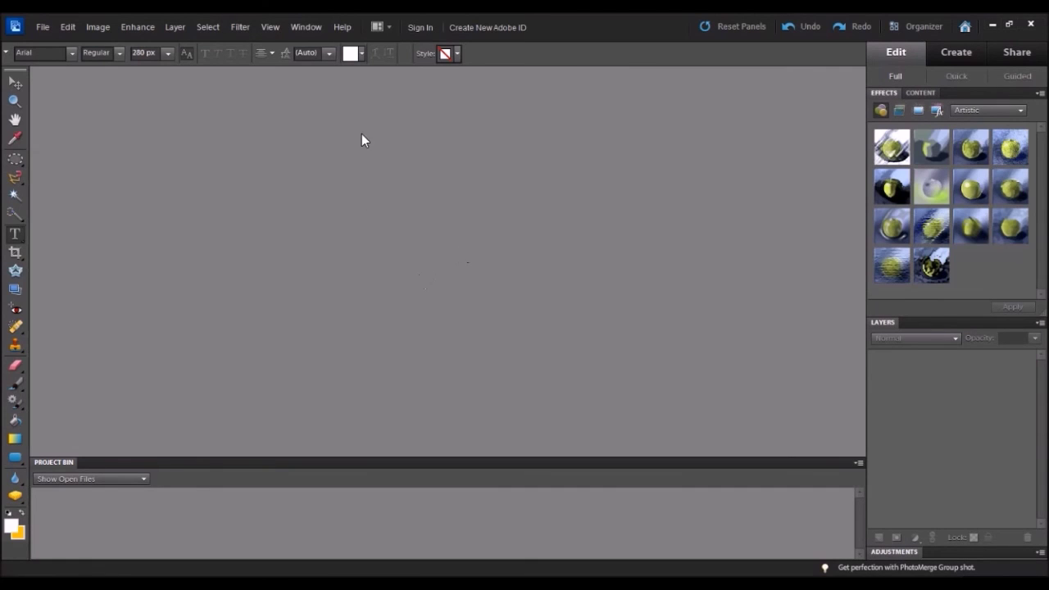
In Photoshop Elements, open the Chain Breaking image from the Desktop.
key("ctrl+o")
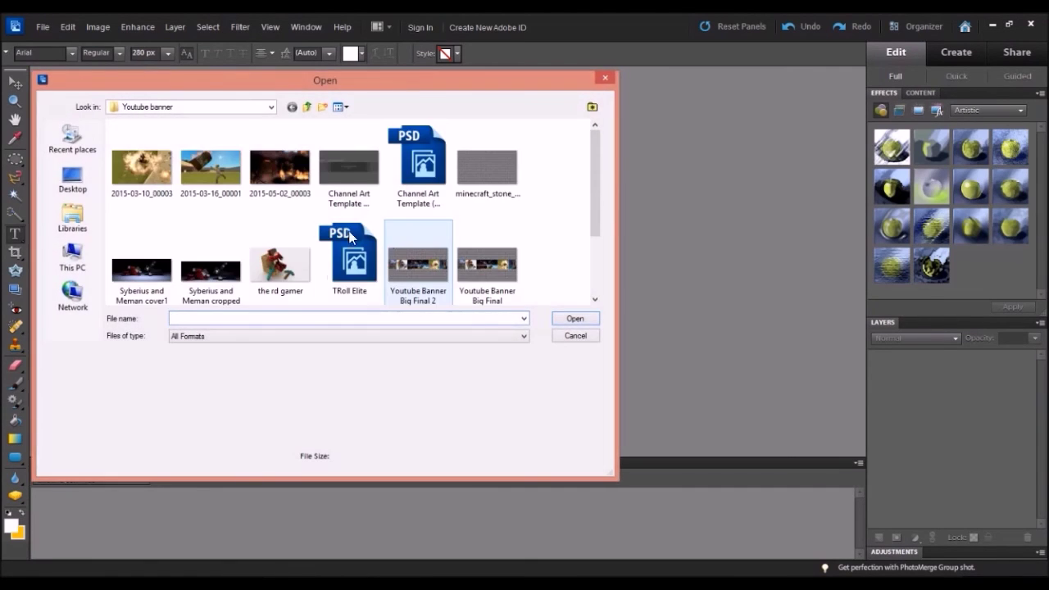
left_click(72, 177)
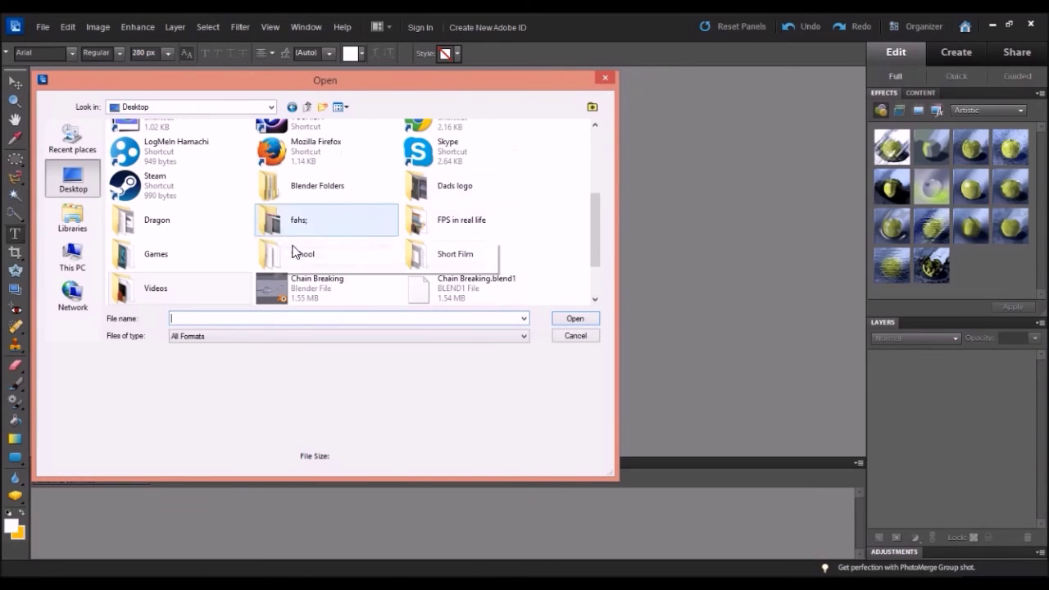
scroll(599, 254, "down", 2)
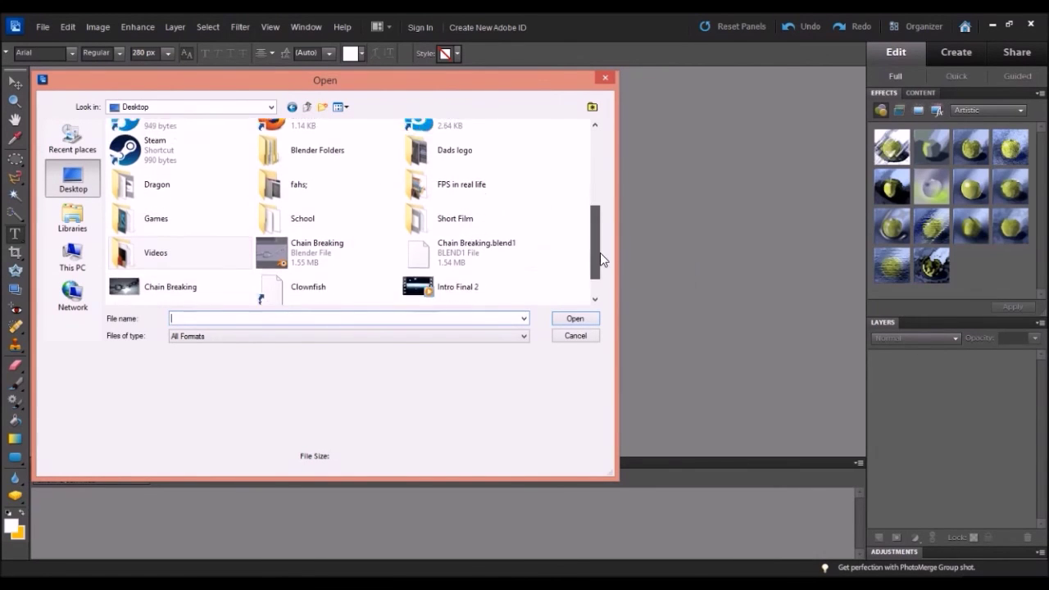
left_click(170, 250)
left_click(574, 318)
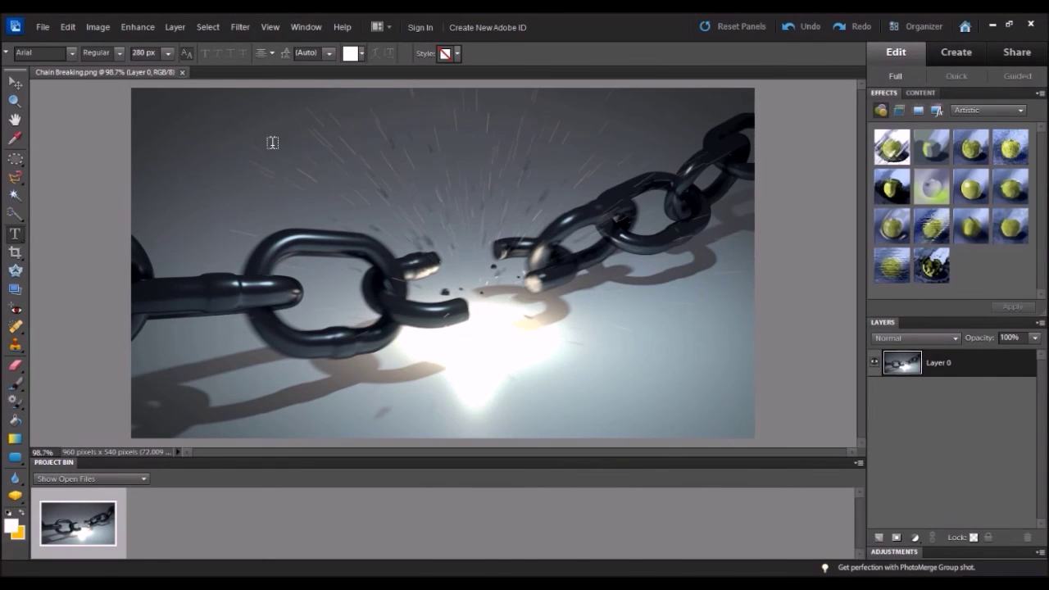
Apply a 105mm Prime Lens Flare centred on the chain break with 75% brightness.
left_click(238, 27)
mouse_move(288, 188)
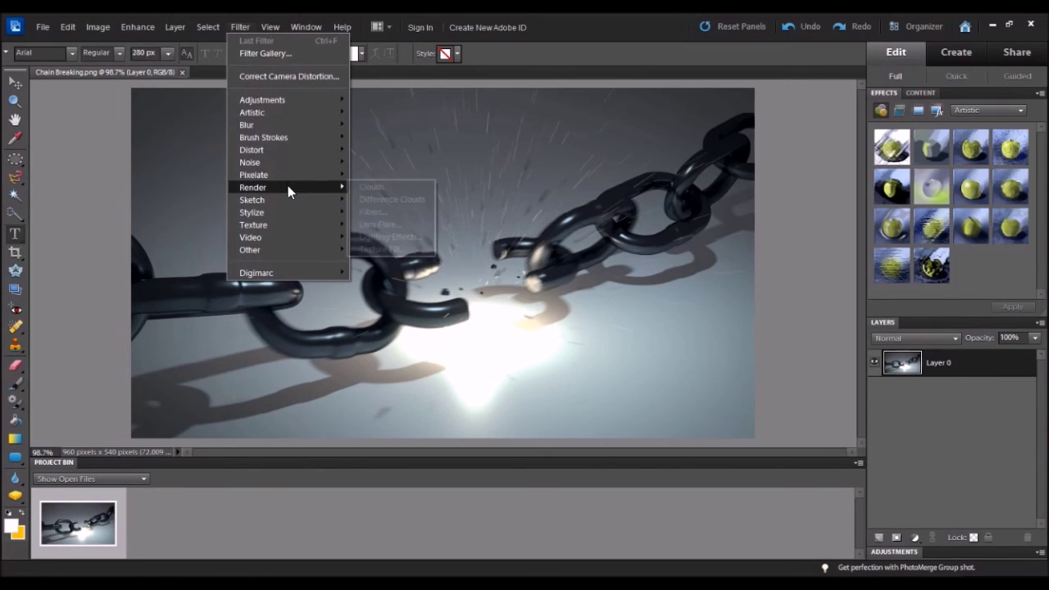
left_click(385, 224)
left_click(506, 225)
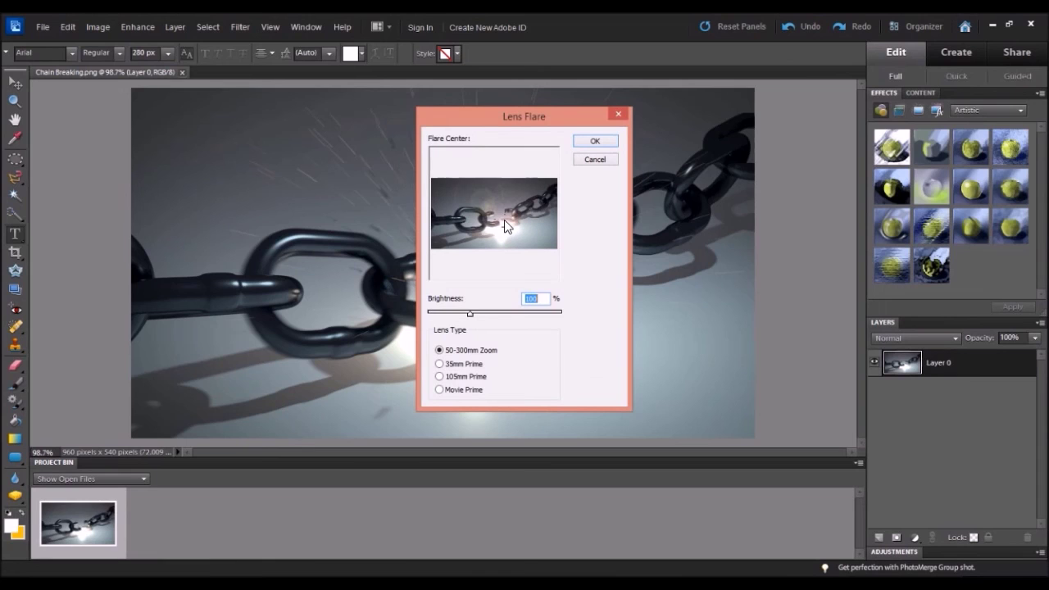
left_click(440, 364)
left_click(440, 377)
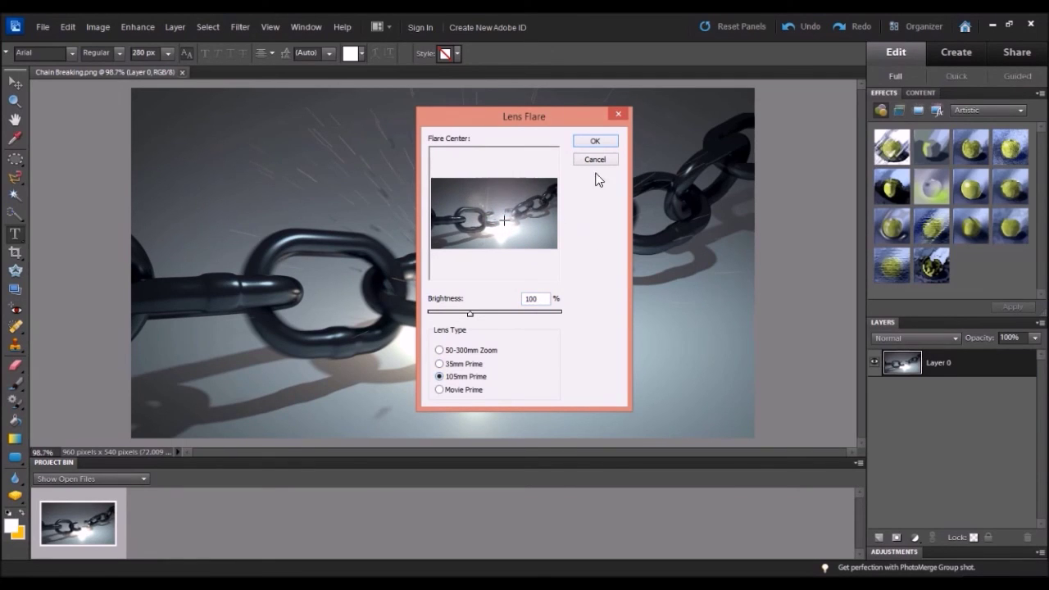
left_click_drag(547, 298, 498, 301)
type("75")
key("Return")
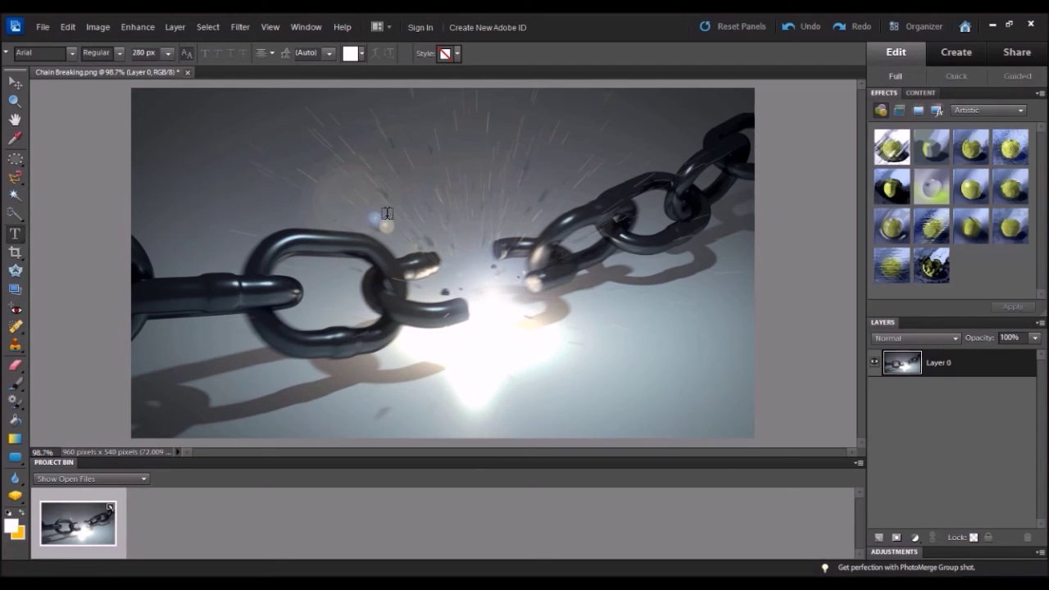
Undo the lens flare and reapply the 105mm Prime Lens Flare at 60% brightness.
key("ctrl+z")
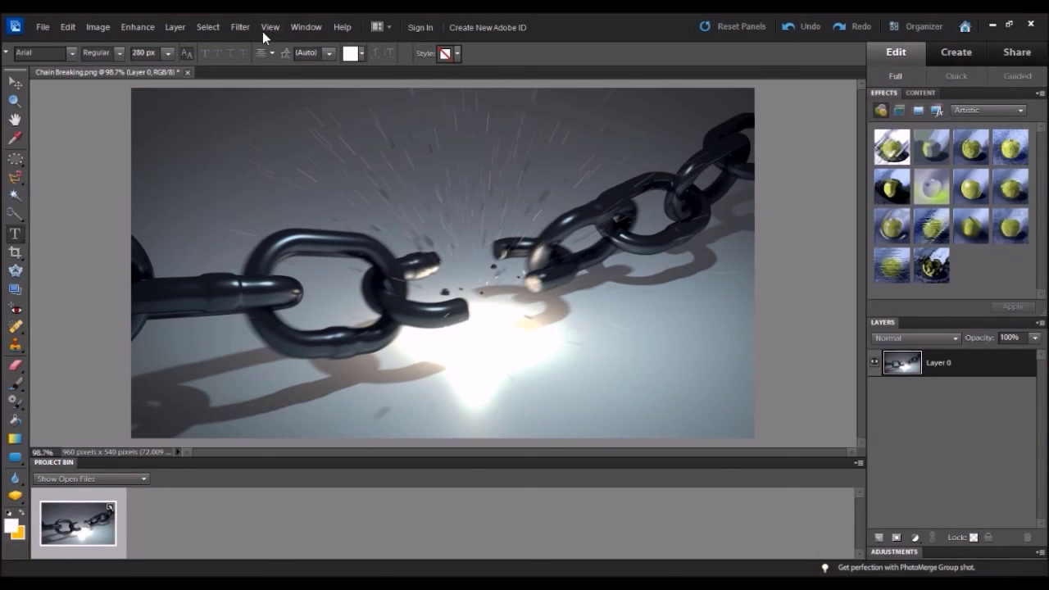
left_click(241, 27)
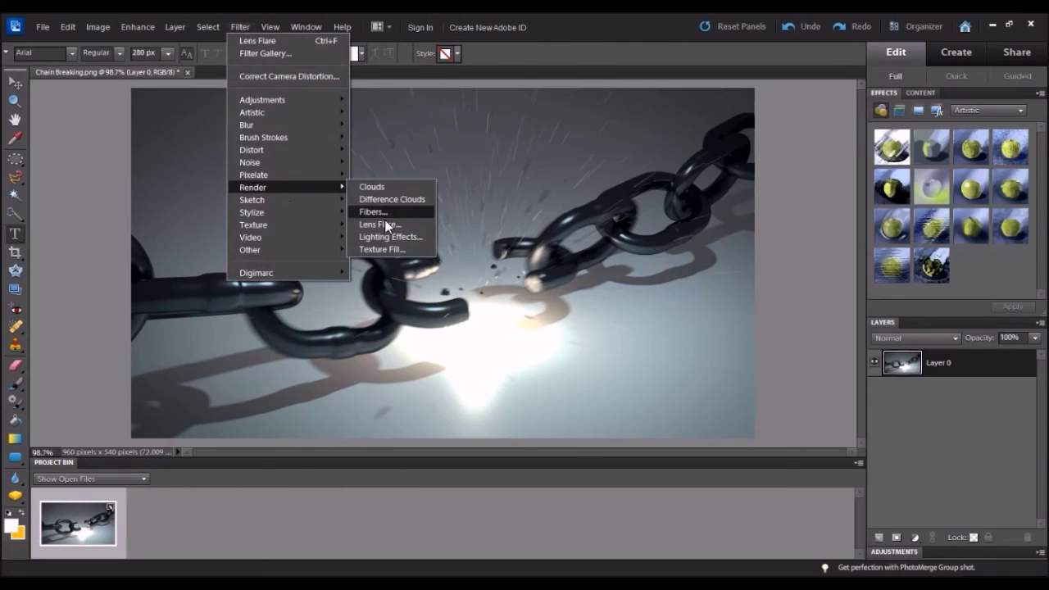
left_click(391, 225)
type("50")
key("BackSpace")
key("BackSpace")
type("60")
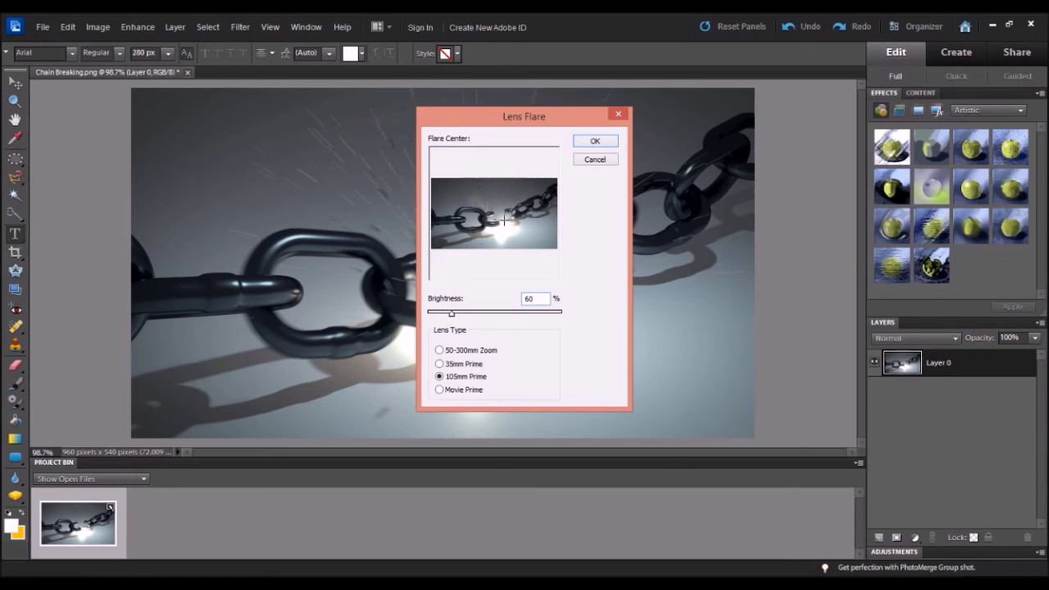
key("Return")
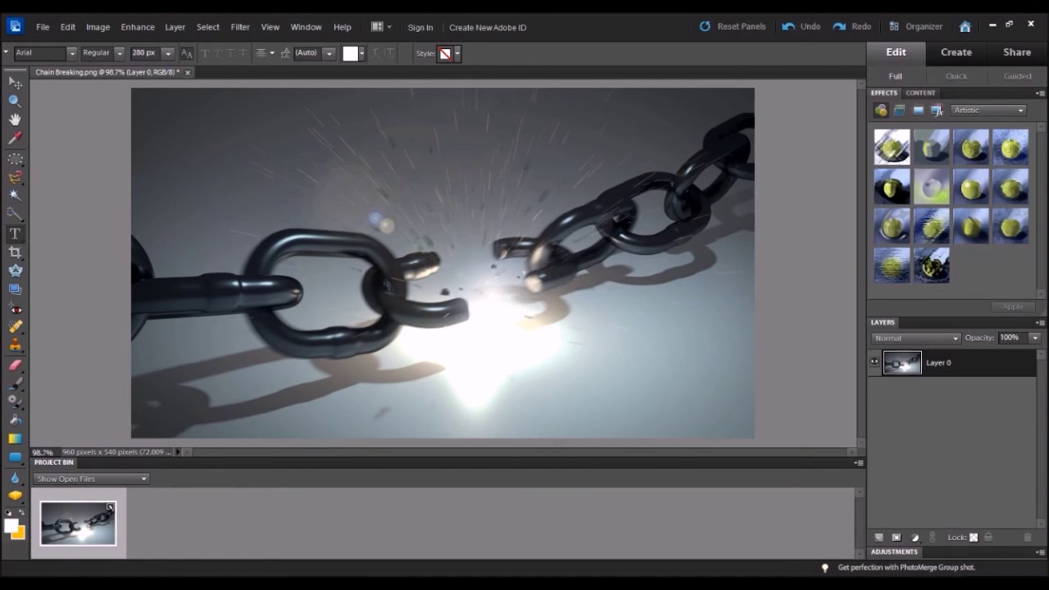
Activate the Brush tool and reset the painting colours to default black and white.
left_click(14, 383)
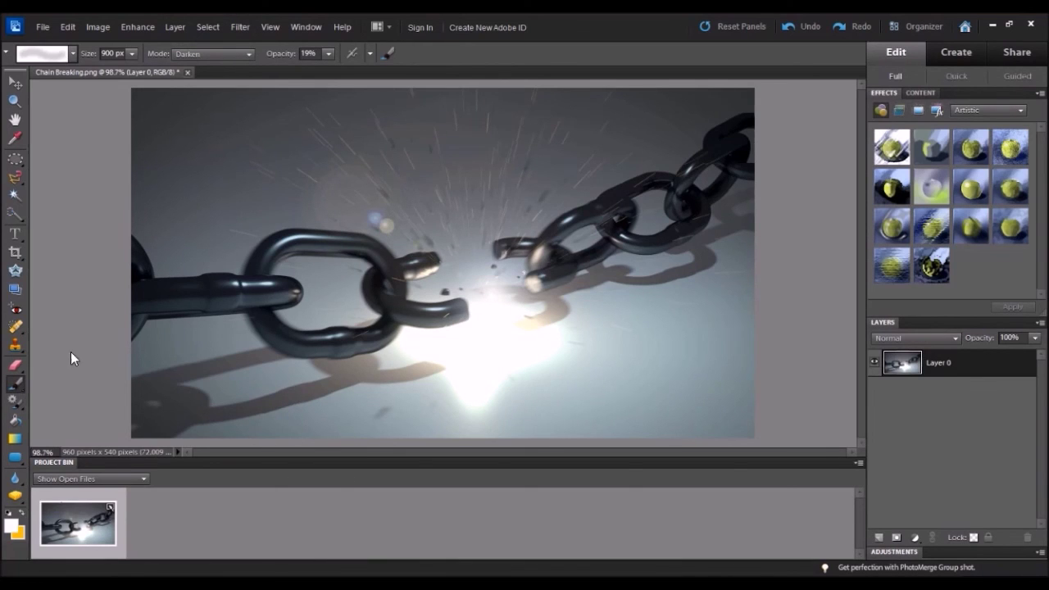
left_click(10, 512)
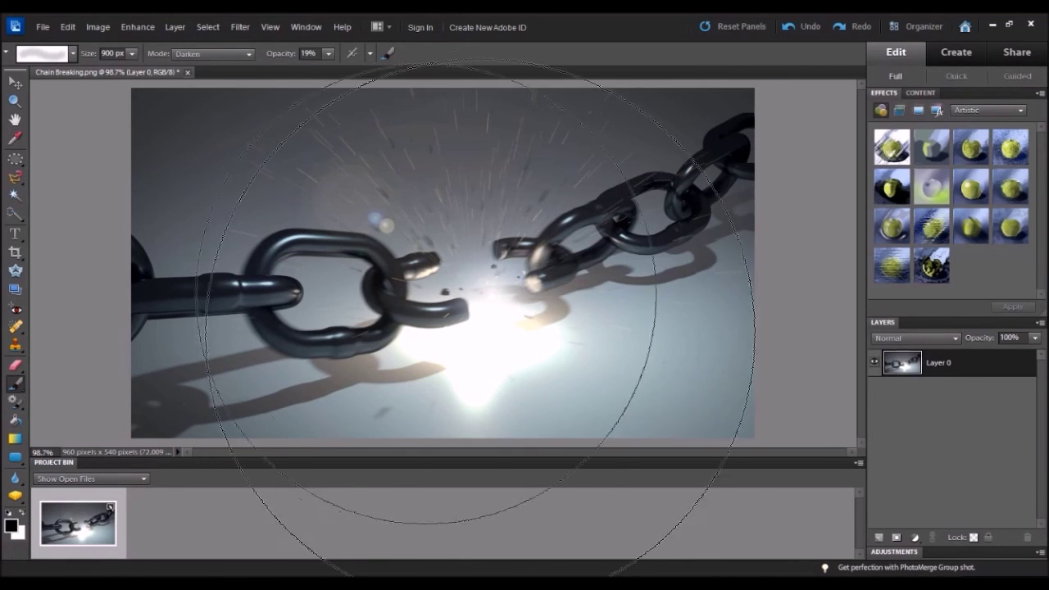
Try darkening the bright glow with a 900 px black Darken brush at 19% opacity, undoing each stroke.
mouse_move(525, 320)
left_mouse_down()
mouse_move(565, 305)
mouse_move(518, 280)
left_mouse_up()
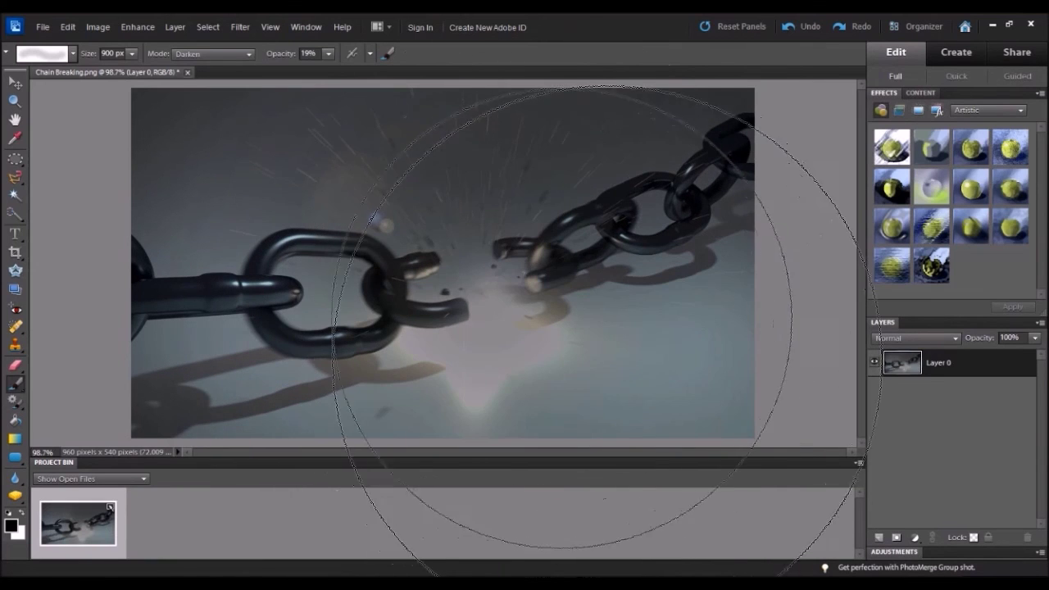
key("ctrl+z")
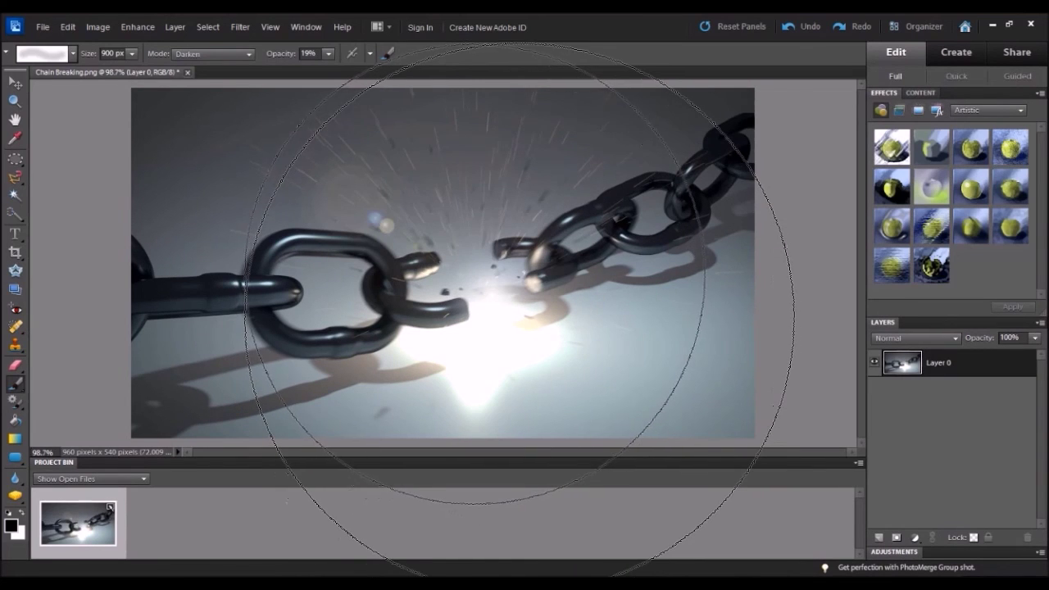
left_click(500, 312)
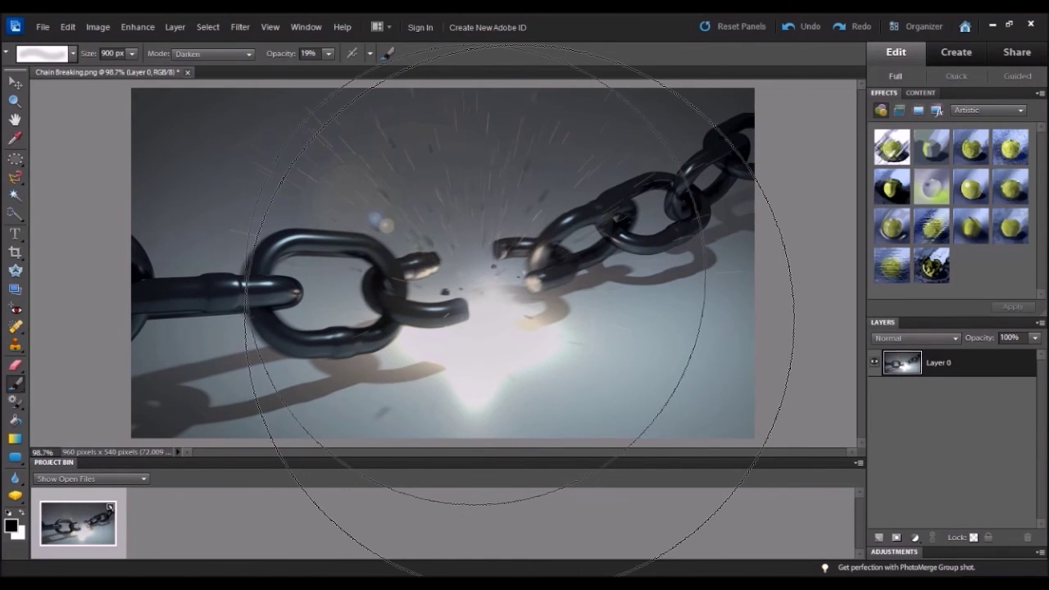
key("ctrl+z")
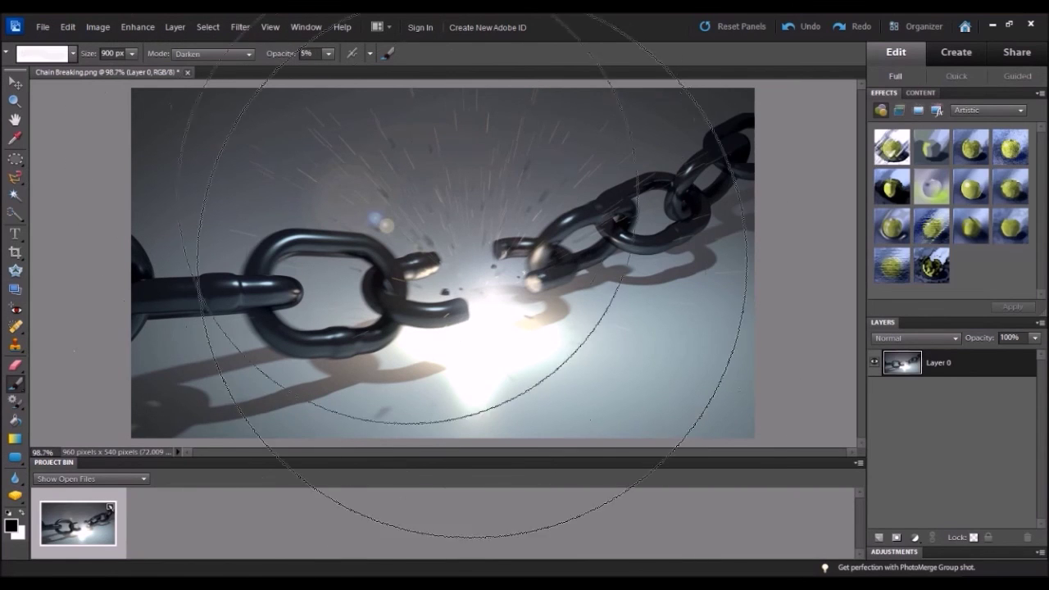
Darken the glow below the chain break with black Darken brush strokes at 5% opacity, reducing the brush size to 300 px.
key("bracketleft")
key("bracketleft")
key("bracketleft")
key("bracketleft")
key("bracketleft")
key("bracketleft")
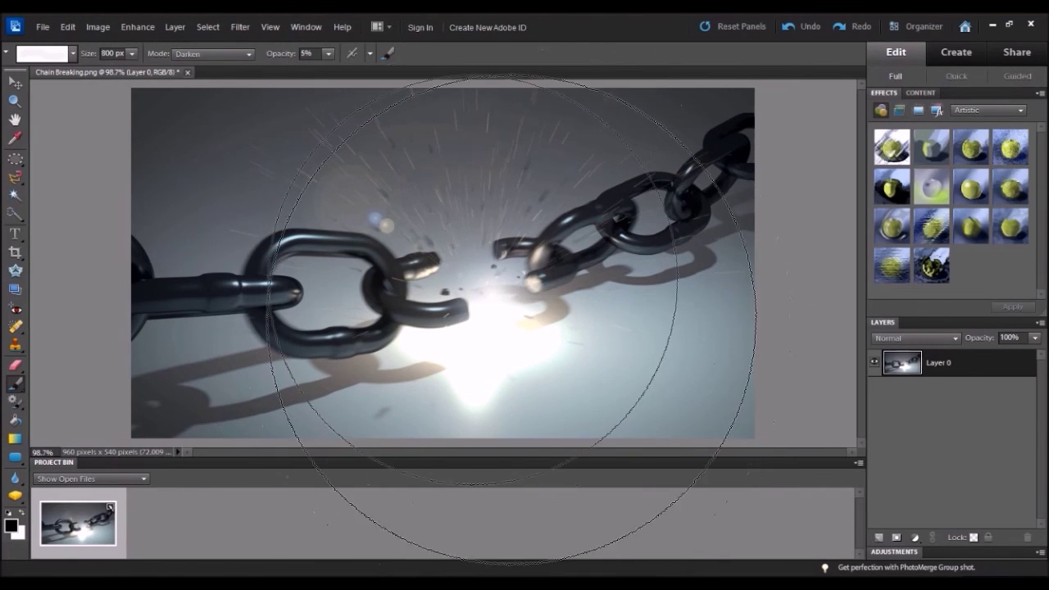
mouse_move(492, 311)
left_mouse_down()
mouse_move(481, 373)
mouse_move(515, 353)
left_mouse_up()
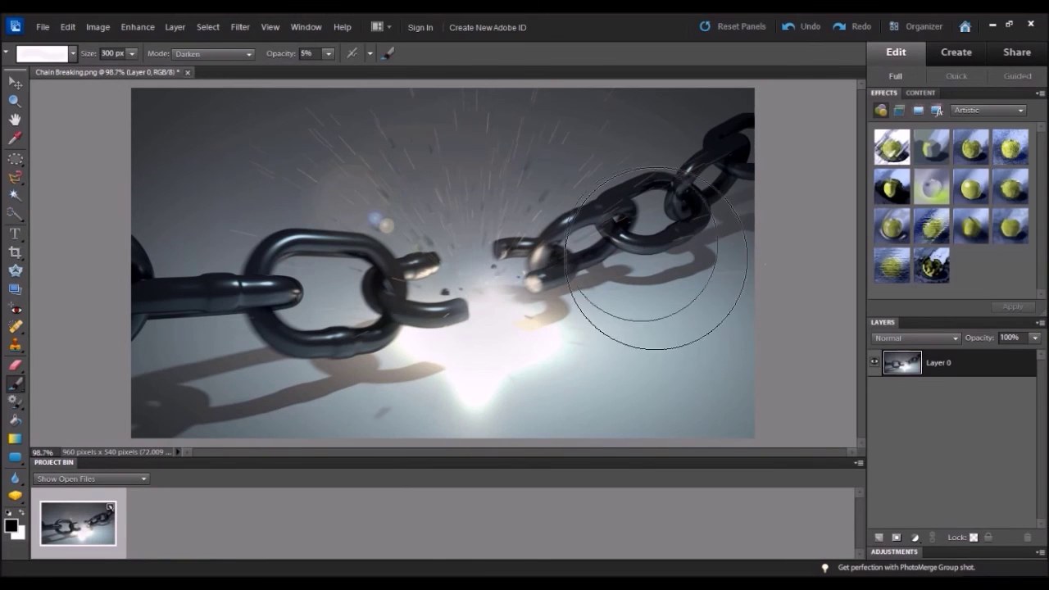
mouse_move(480, 410)
left_mouse_down()
mouse_move(516, 415)
mouse_move(543, 382)
mouse_move(527, 395)
left_mouse_up()
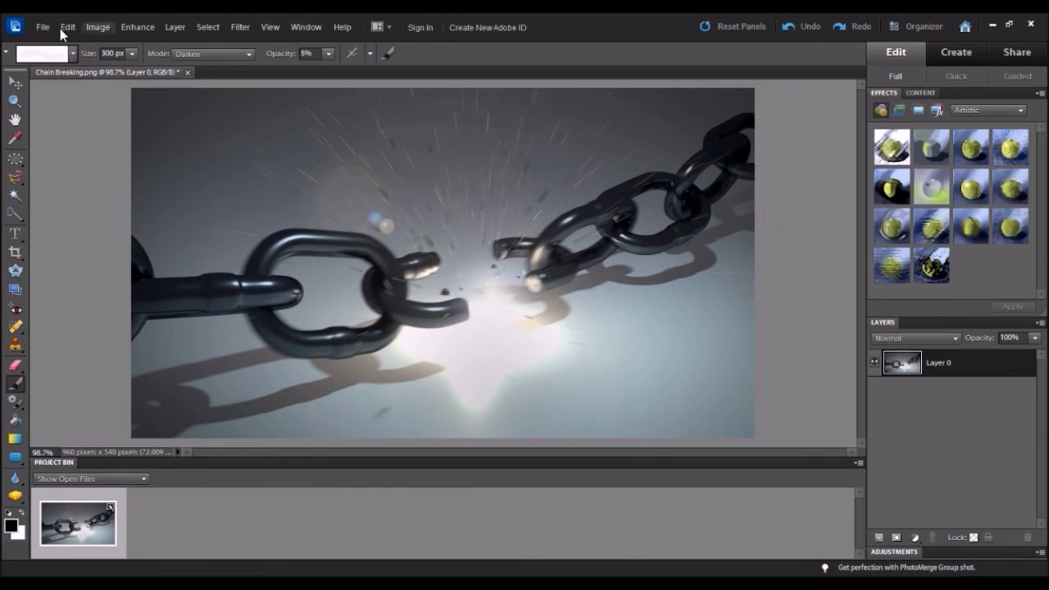
Save a JPEG copy of the image to the Desktop as Chain Breaking Final.jpg with High quality and Baseline ("Standard") format.
left_click(57, 27)
left_click(164, 151)
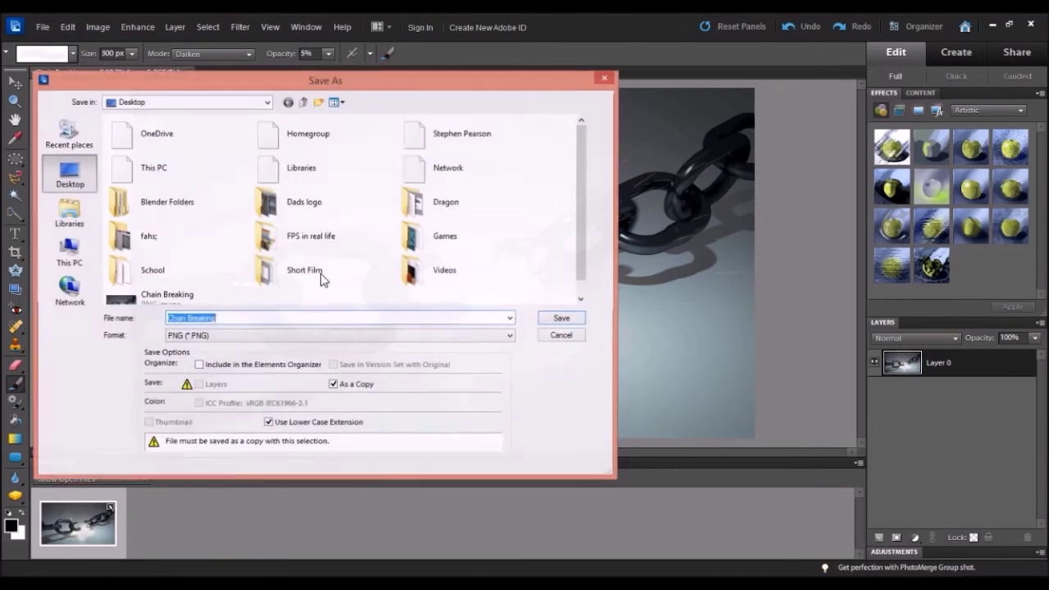
left_click(279, 318)
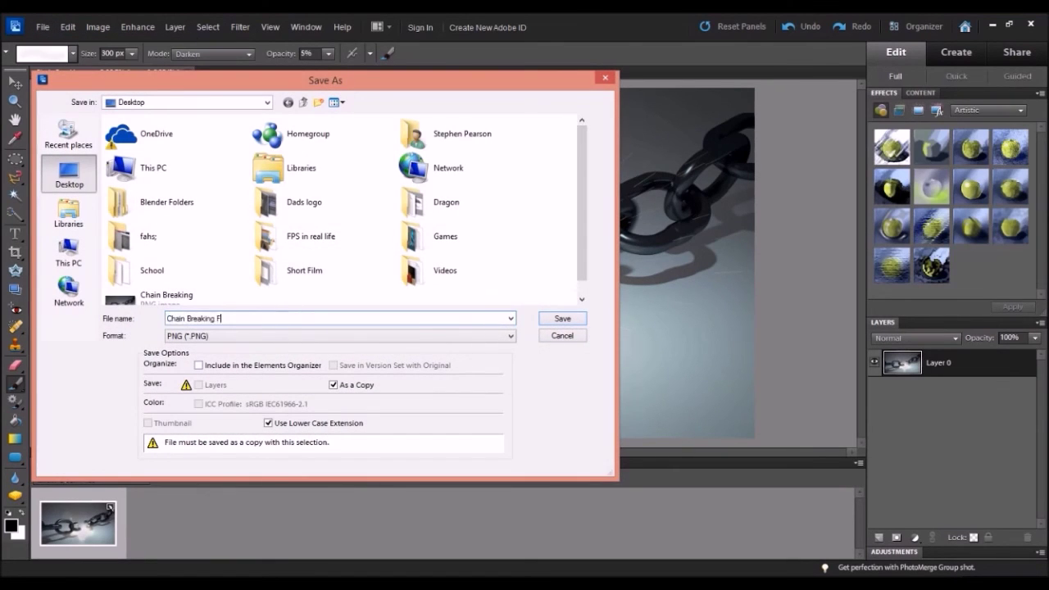
left_click(201, 337)
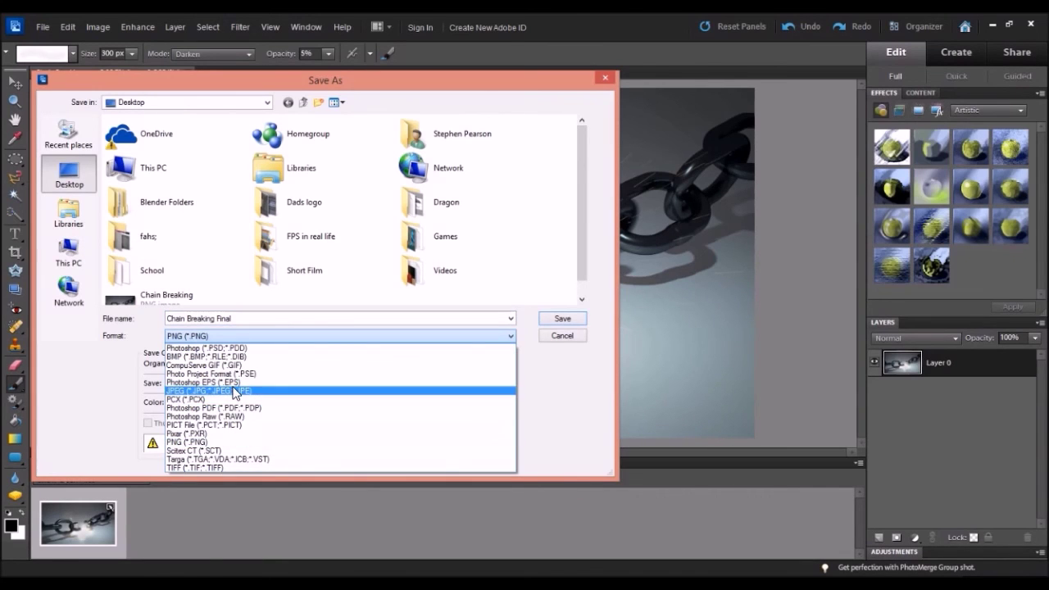
left_click(235, 392)
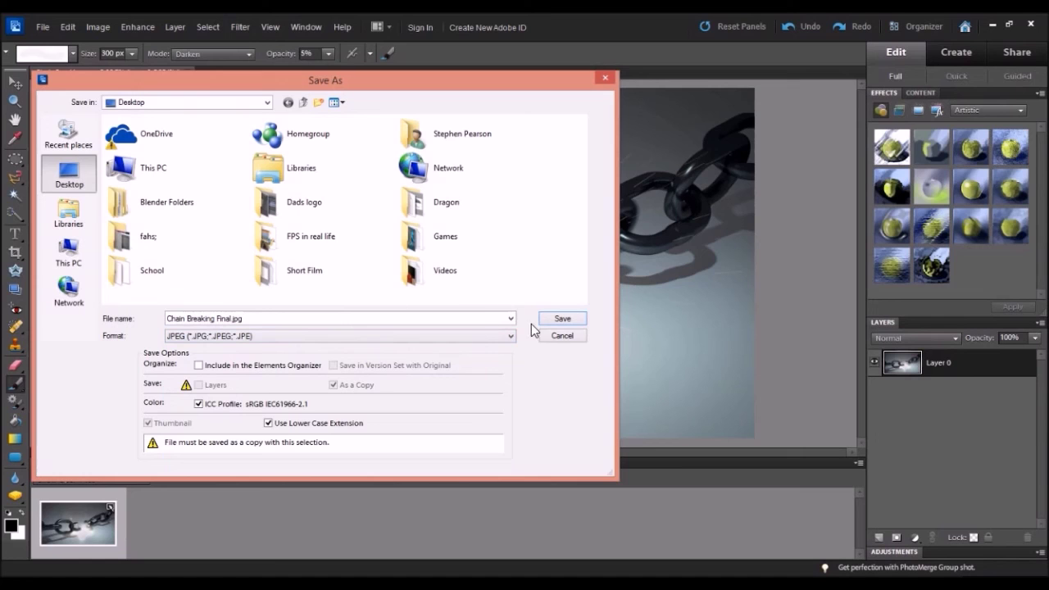
left_click(577, 321)
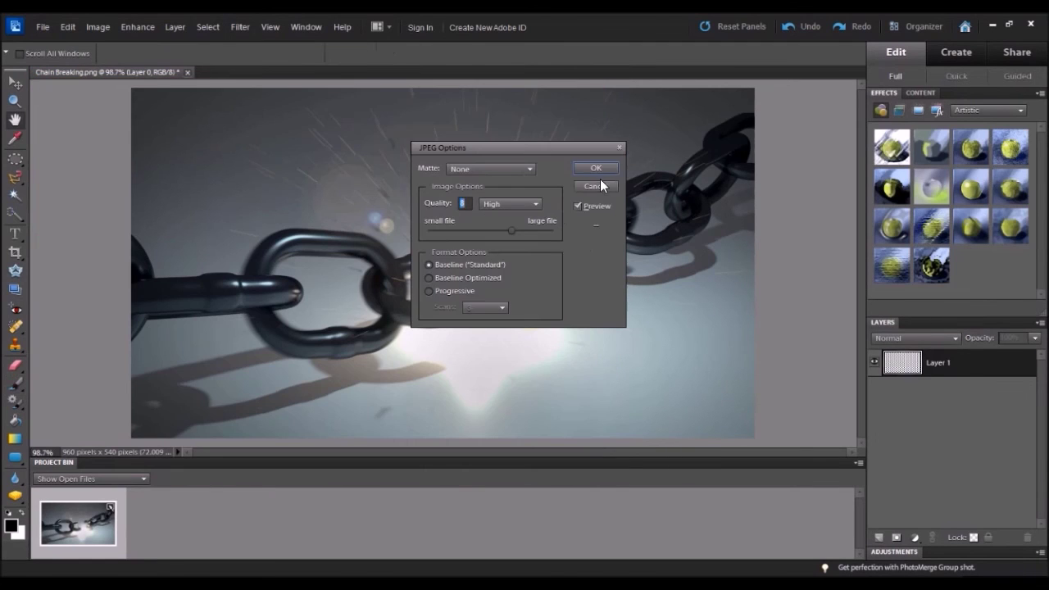
left_click(595, 168)
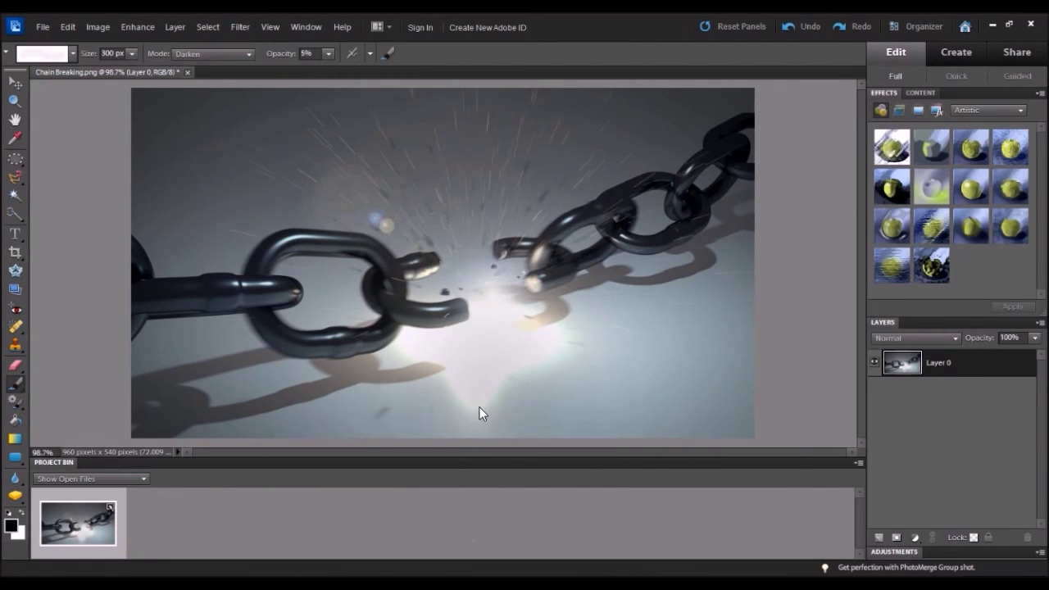